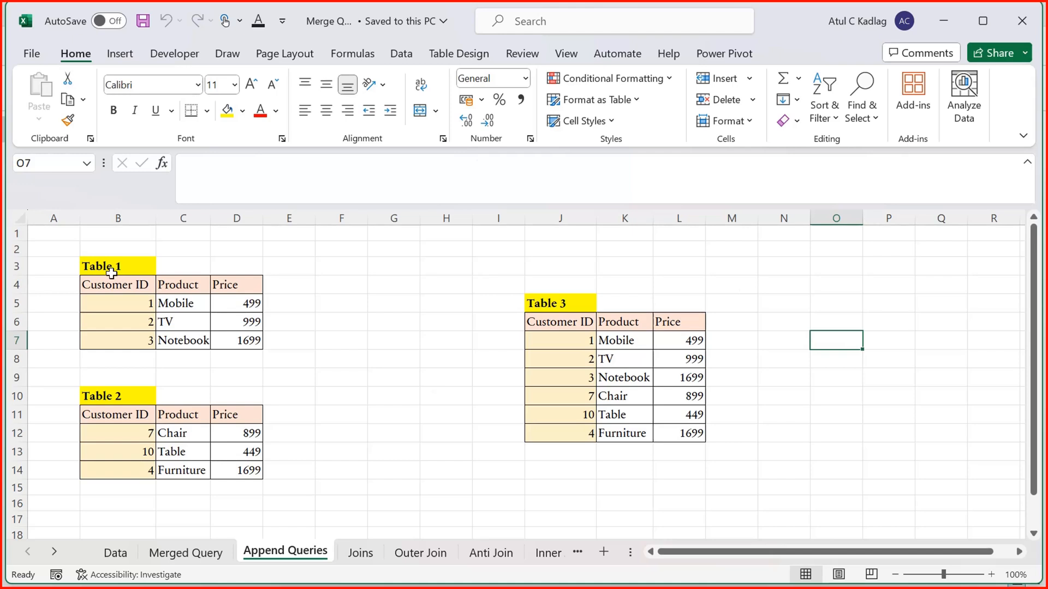
# - Examine Table 1 and Table 2 on the Append Queries sheet and match their rows with the rows of Table 3
pyautogui.moveTo(112, 267); pyautogui.dragTo(271, 339)
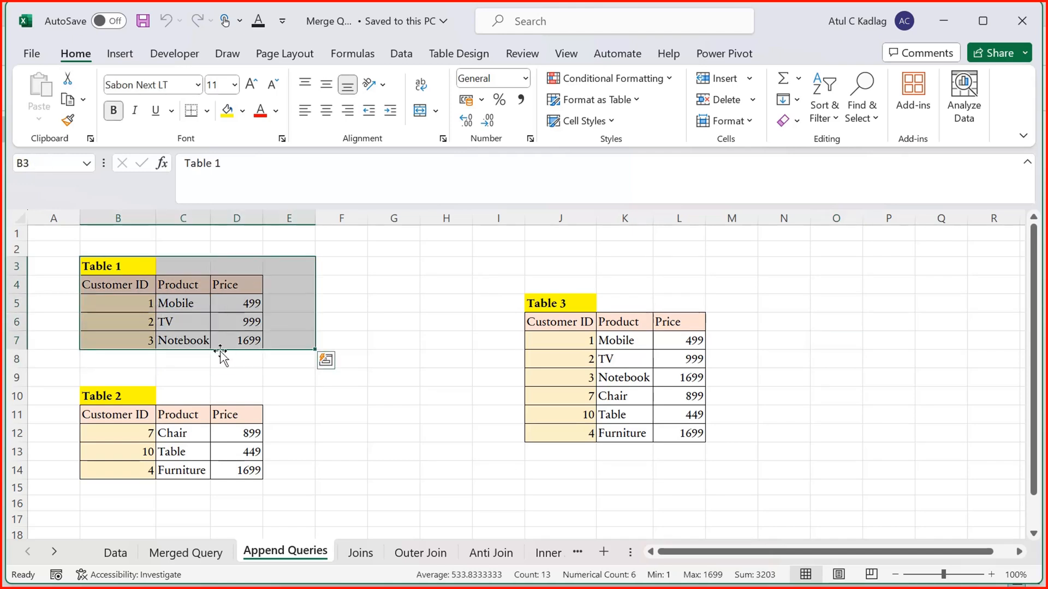
pyautogui.click(107, 418)
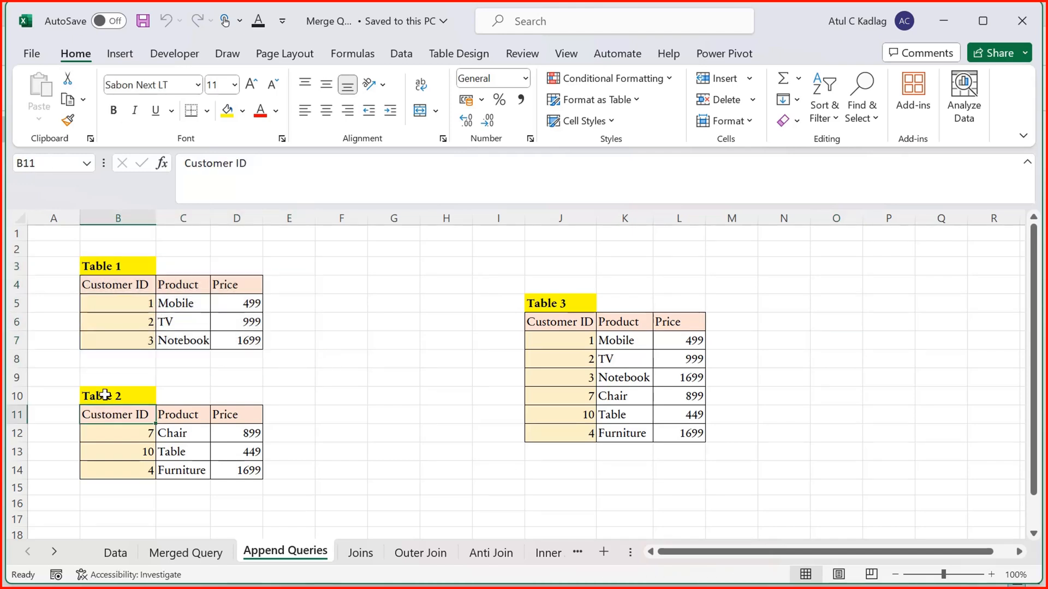
pyautogui.moveTo(103, 398); pyautogui.dragTo(235, 470)
pyautogui.click(330, 394)
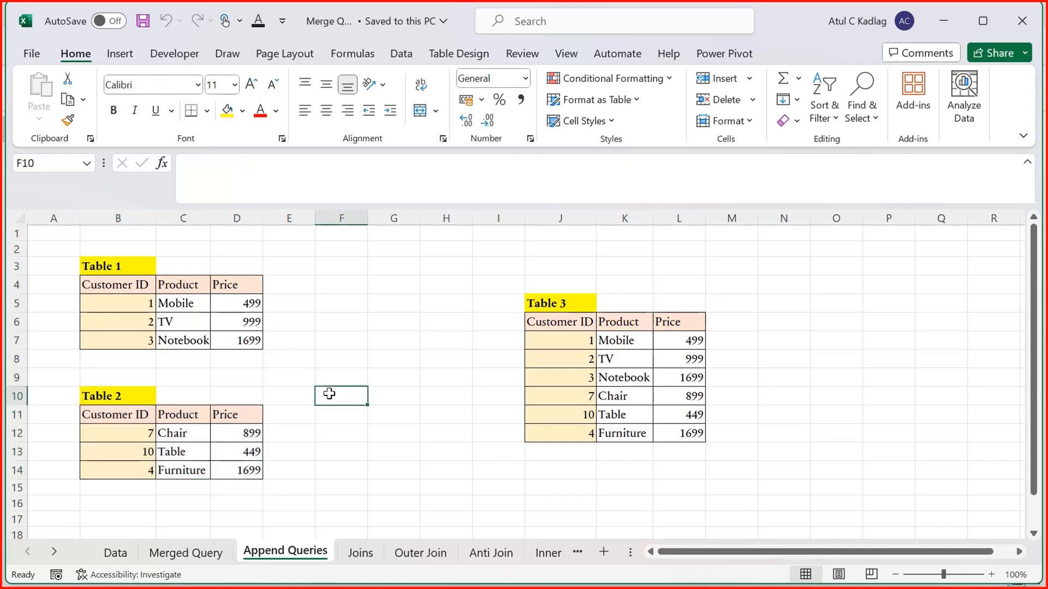
pyautogui.click(343, 358)
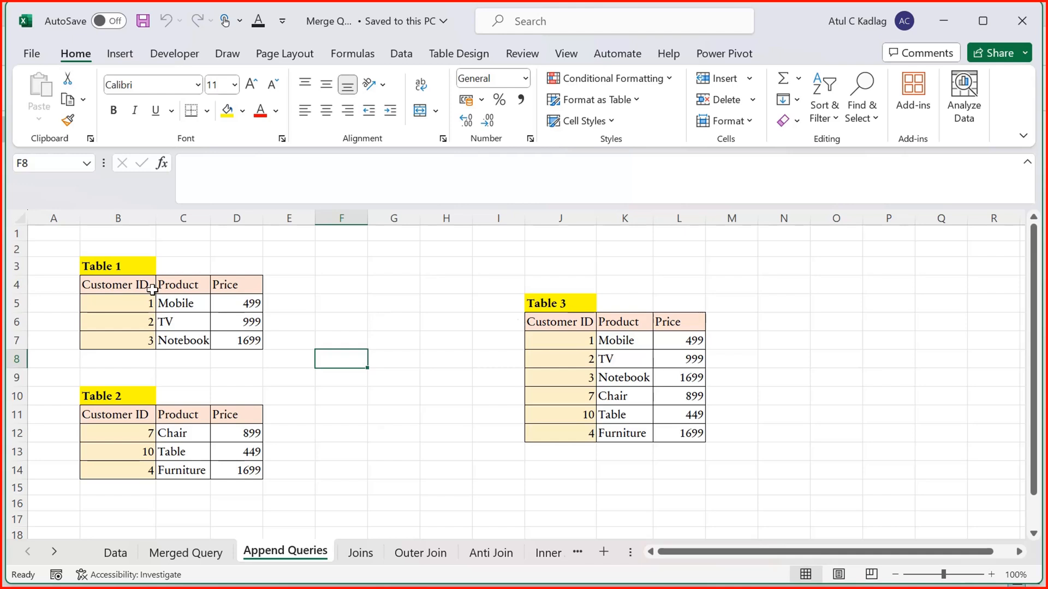
pyautogui.moveTo(116, 305); pyautogui.dragTo(240, 339)
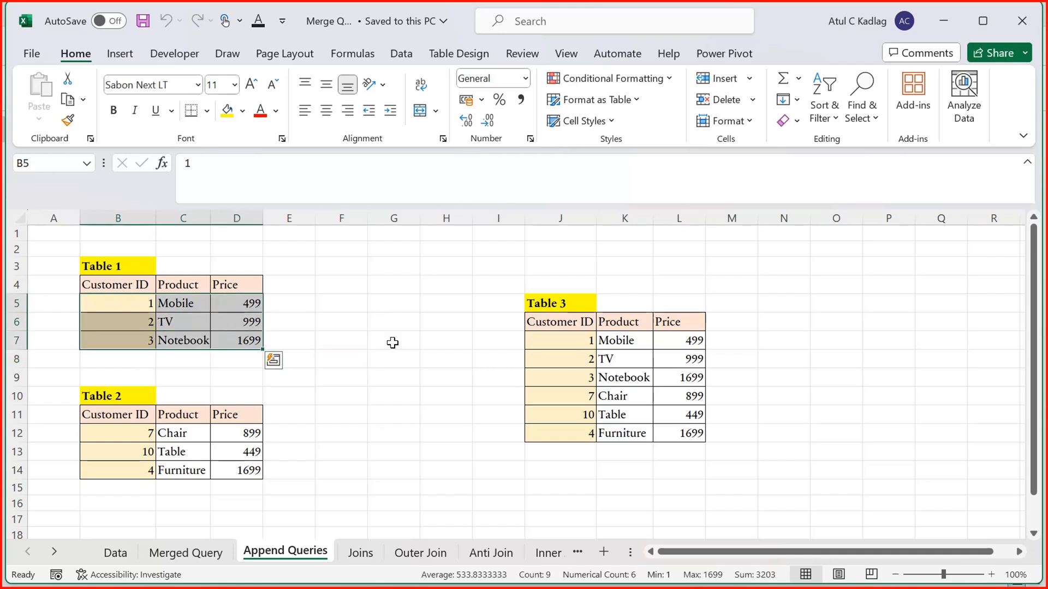
pyautogui.moveTo(563, 346); pyautogui.dragTo(669, 367)
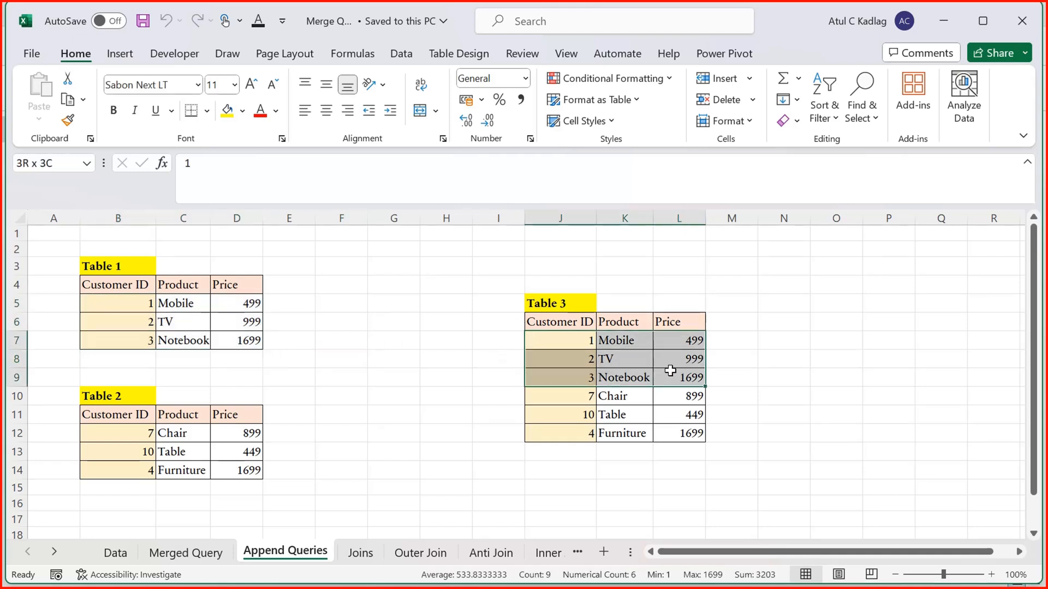
pyautogui.click(105, 430)
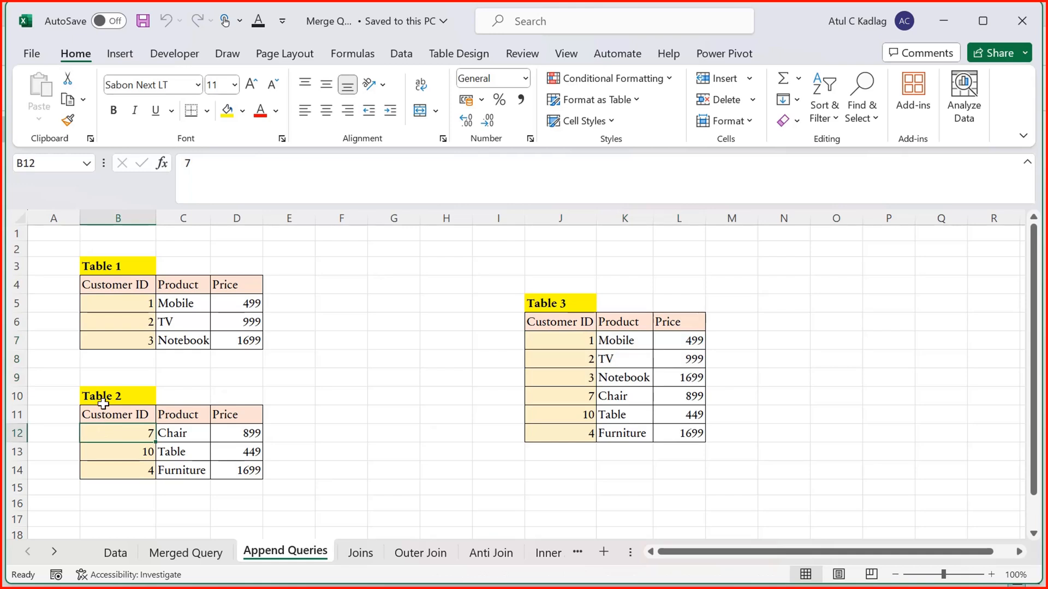
pyautogui.moveTo(136, 432); pyautogui.dragTo(244, 468)
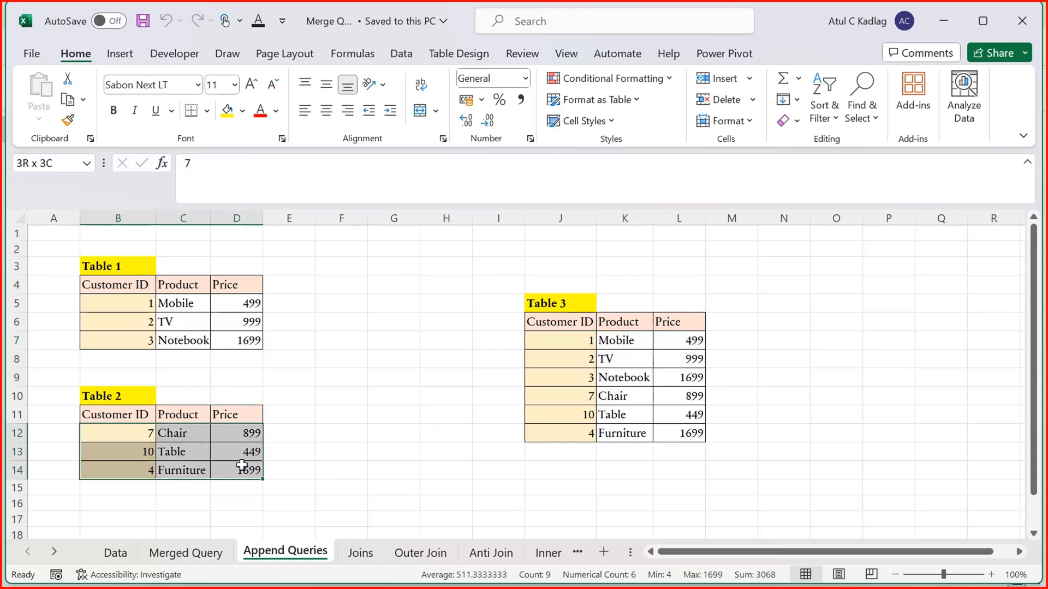
pyautogui.moveTo(569, 399); pyautogui.dragTo(696, 435)
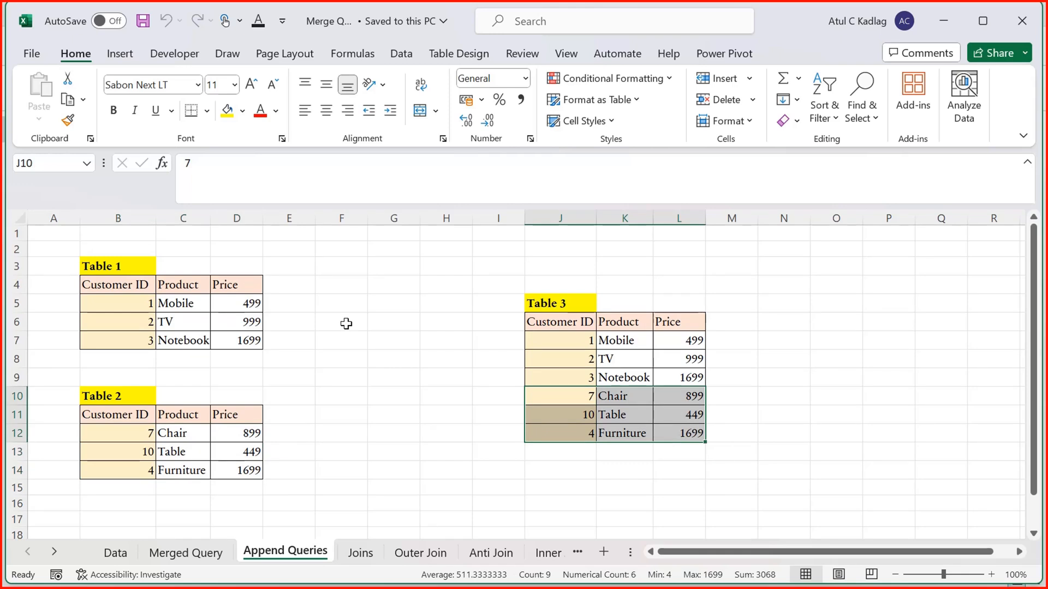
pyautogui.click(323, 344)
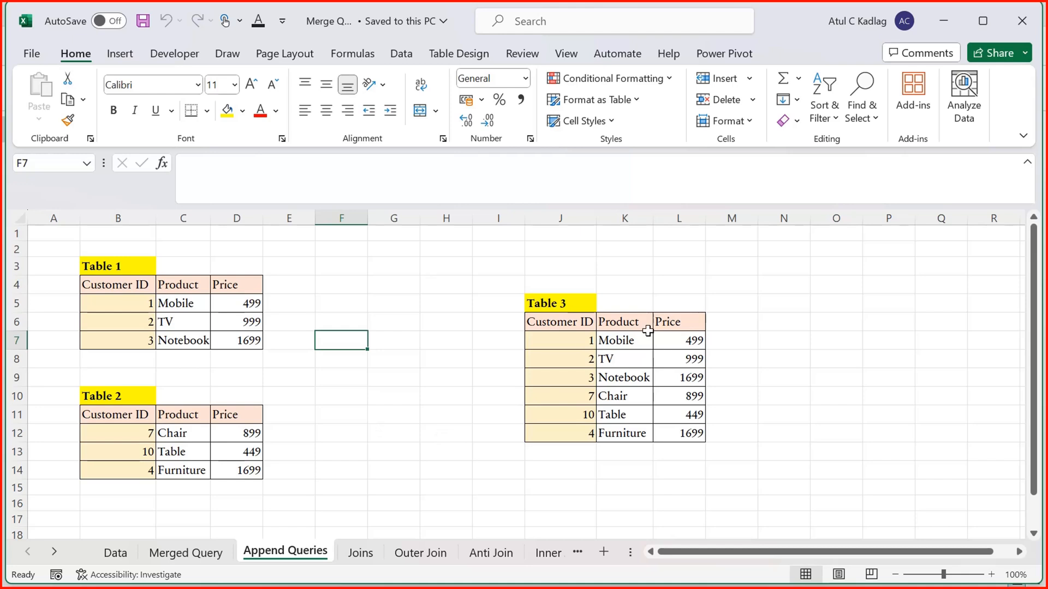
pyautogui.click(401, 388)
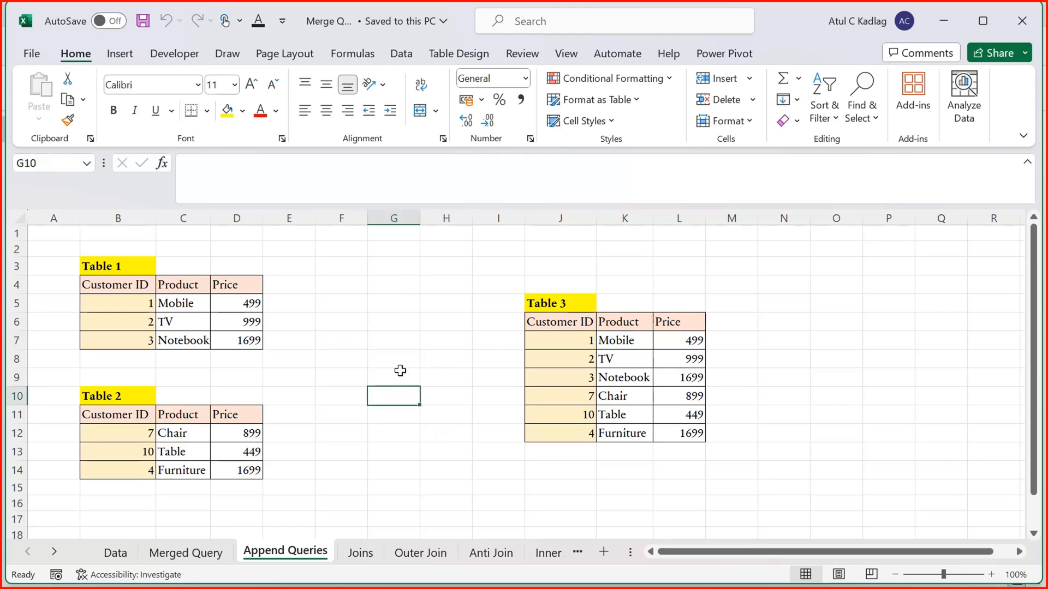
# - Compare the column headers of Table 1 and Table 2 and review the rows from each source in Table 3
pyautogui.moveTo(114, 283); pyautogui.dragTo(248, 339)
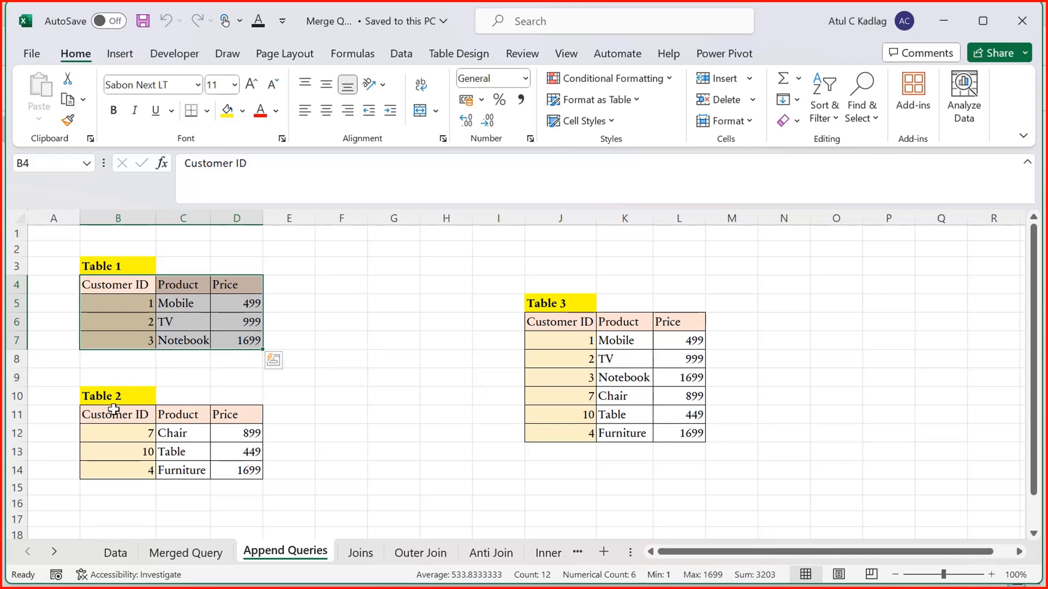
pyautogui.moveTo(117, 413); pyautogui.dragTo(235, 428)
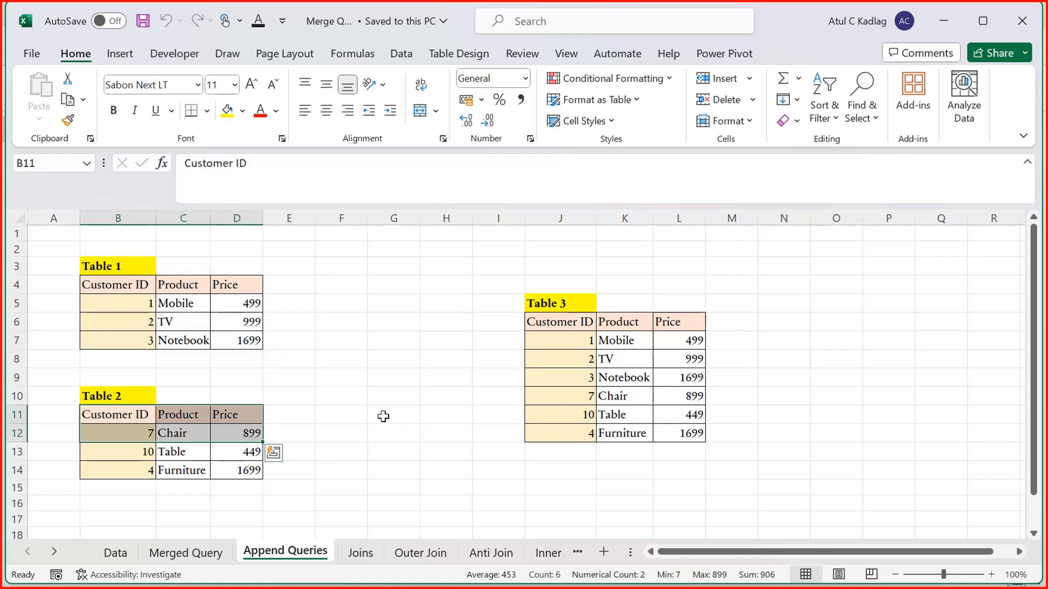
pyautogui.click(383, 416)
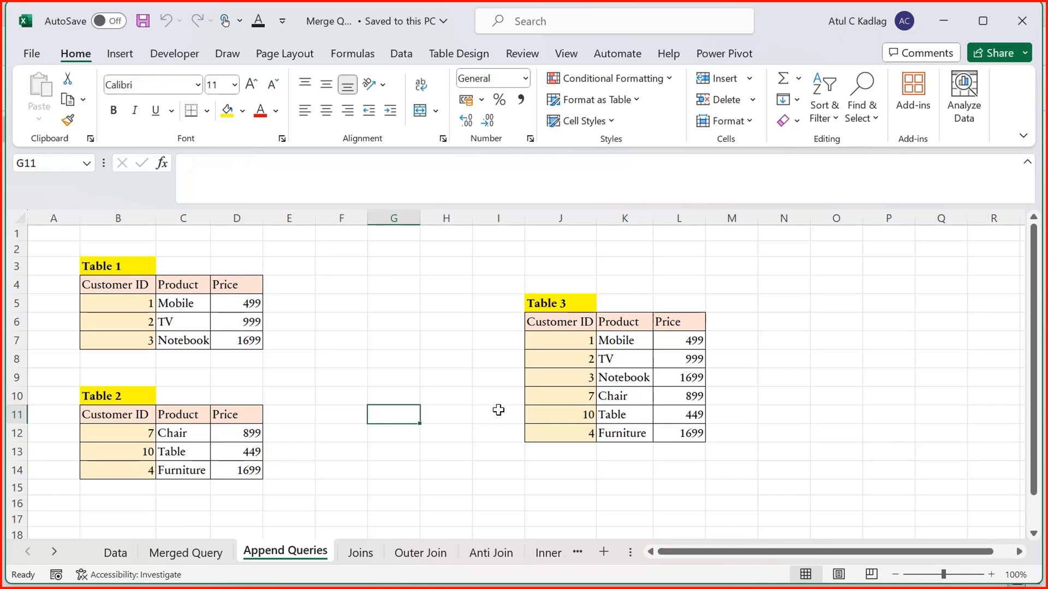
pyautogui.click(612, 378)
pyautogui.moveTo(573, 339); pyautogui.dragTo(695, 374)
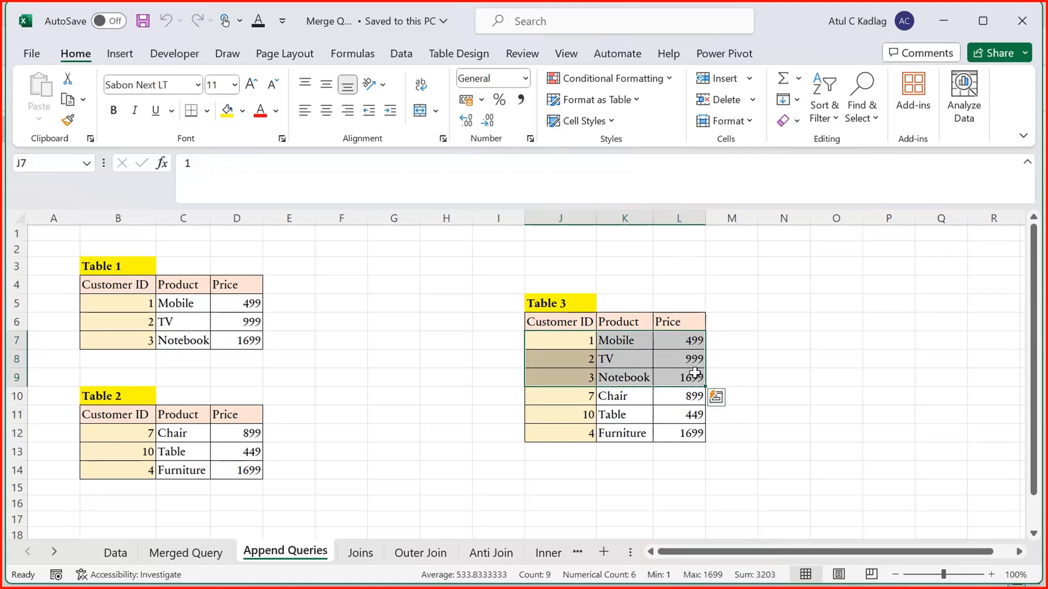
pyautogui.click(546, 402)
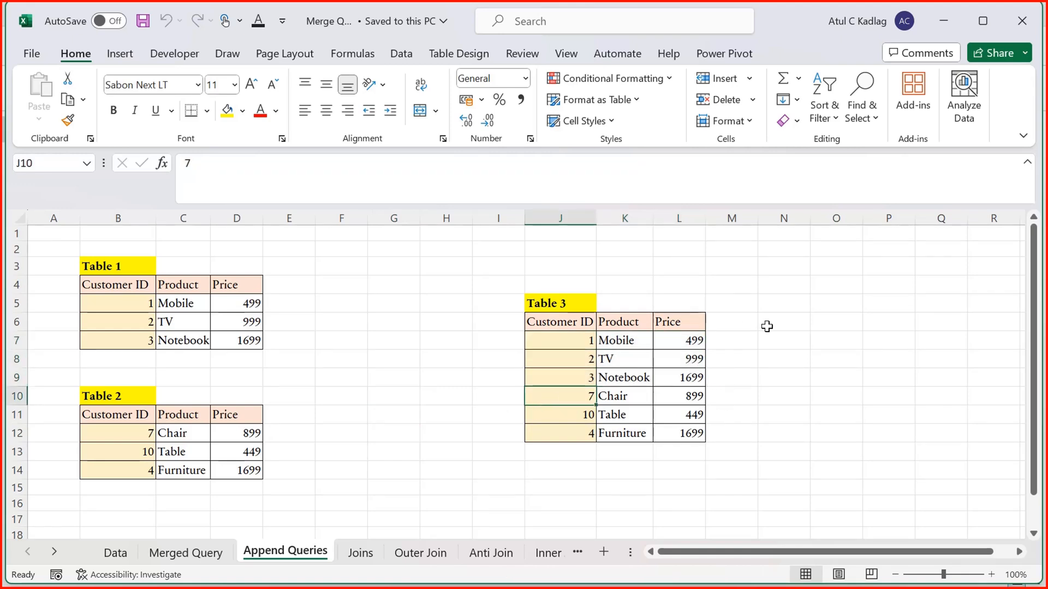
# - Enter the note "vertical data addition in table" in cell N8 beside Table 3
pyautogui.click(761, 359)
pyautogui.write('vert')
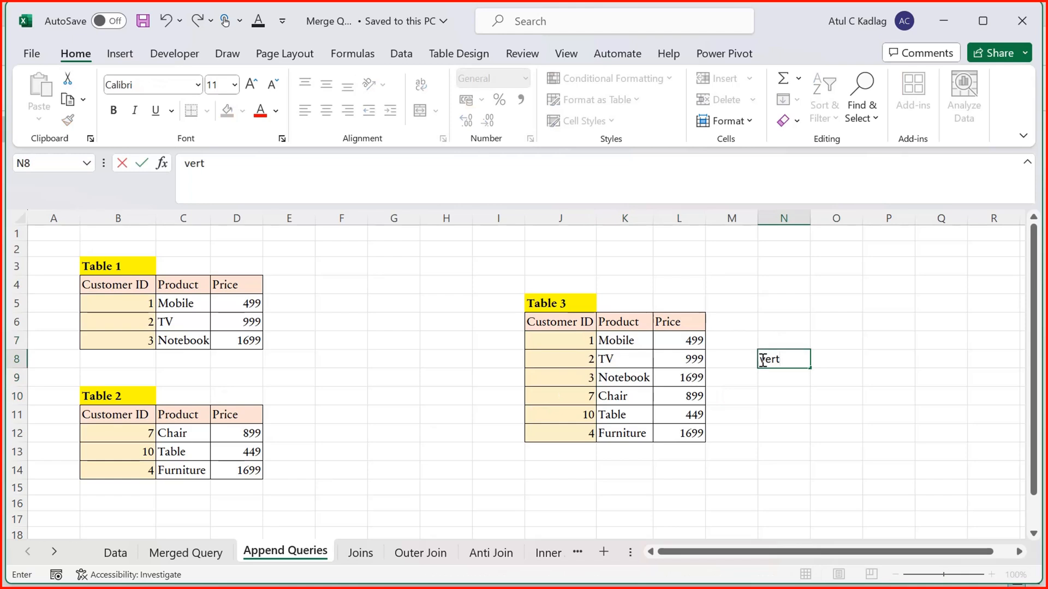
pyautogui.write('ical data addi')
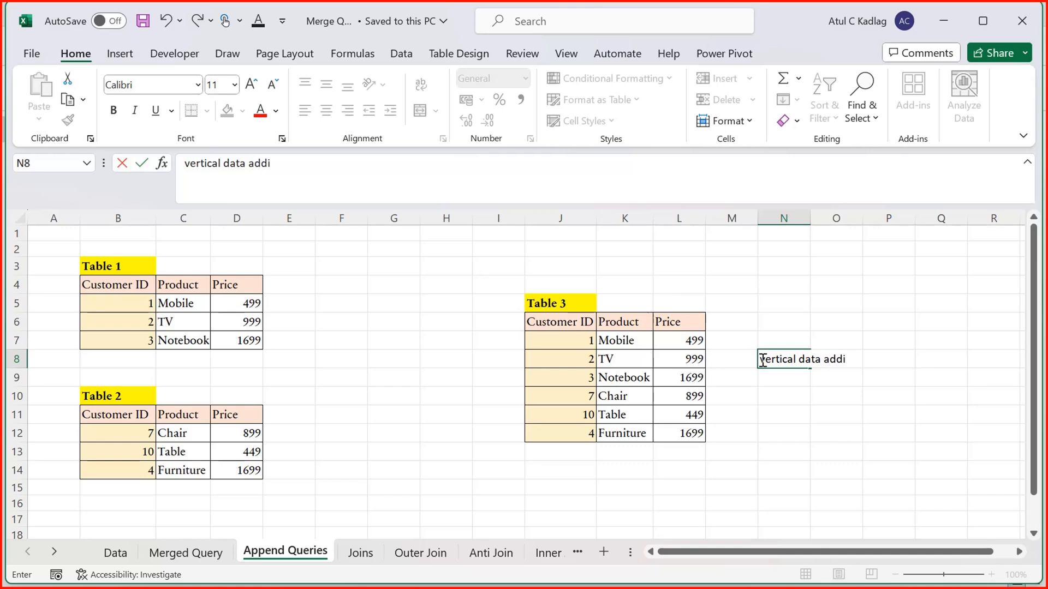
pyautogui.write('tion in table')
pyautogui.press('Return')
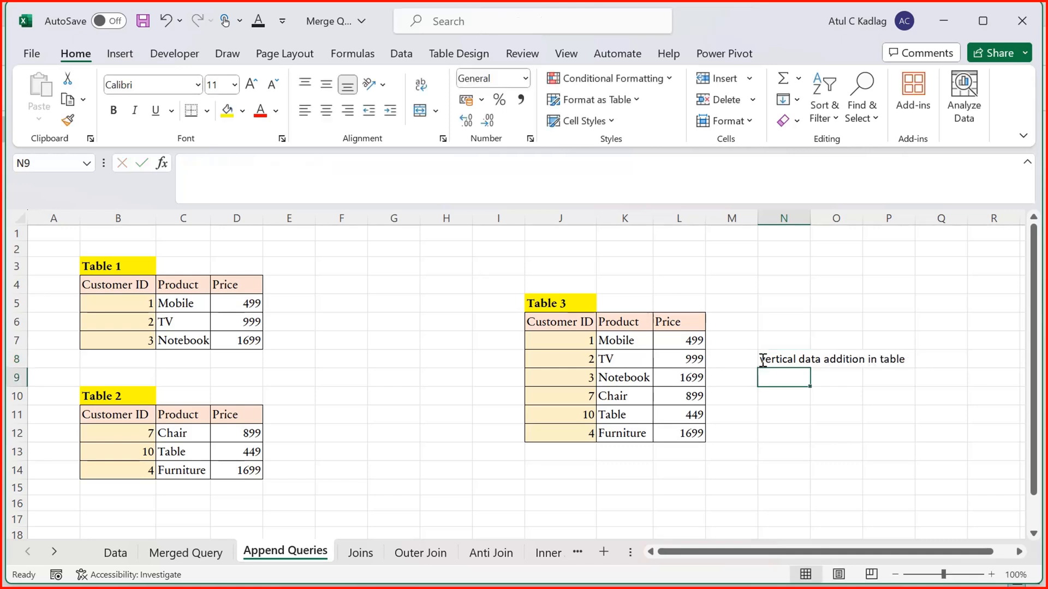
# - Examine the two stacked row blocks in Table 3 and the empty rows beneath them where appended data would go
pyautogui.moveTo(573, 344); pyautogui.dragTo(667, 375)
pyautogui.moveTo(581, 395); pyautogui.dragTo(669, 434)
pyautogui.click(639, 456)
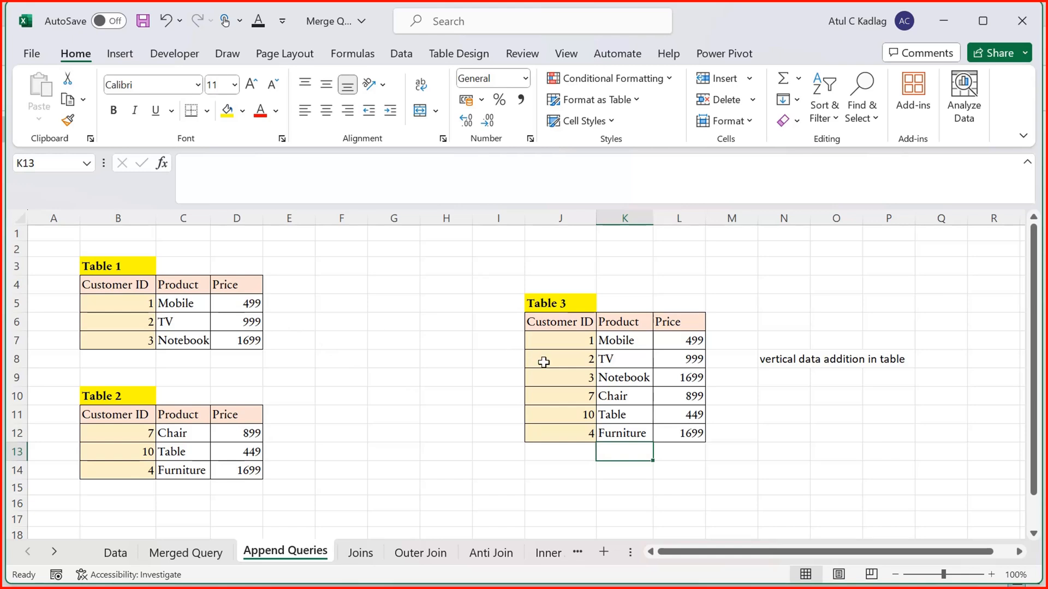
pyautogui.moveTo(567, 341); pyautogui.dragTo(675, 432)
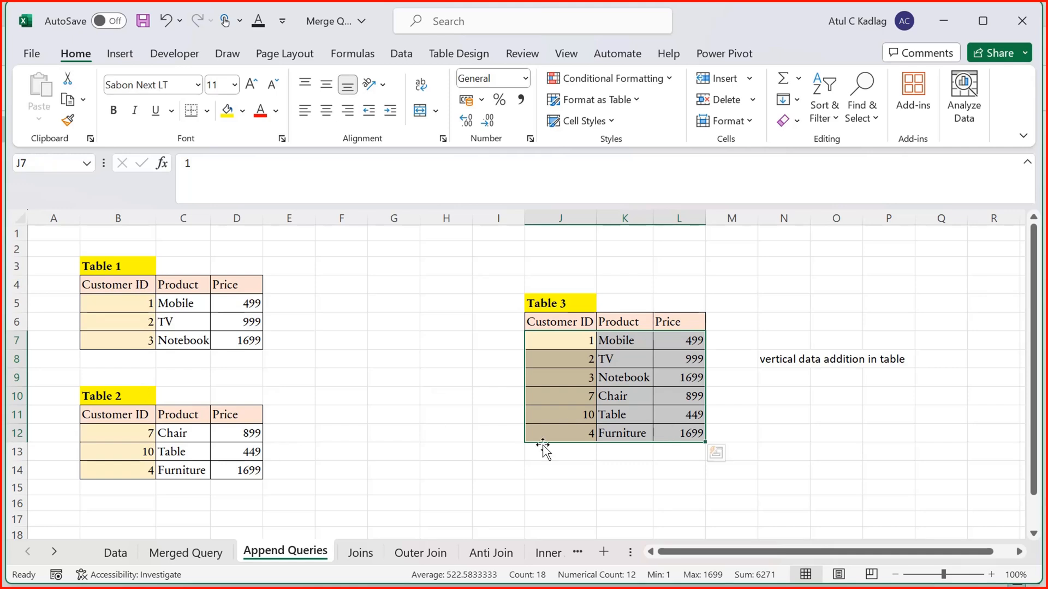
pyautogui.moveTo(541, 450); pyautogui.dragTo(703, 530)
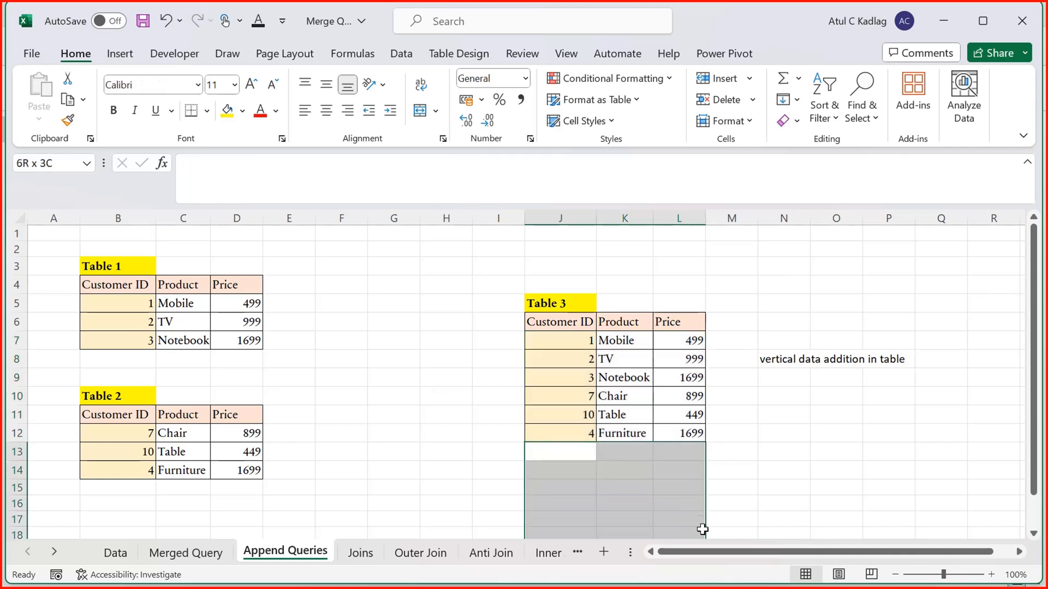
pyautogui.click(431, 402)
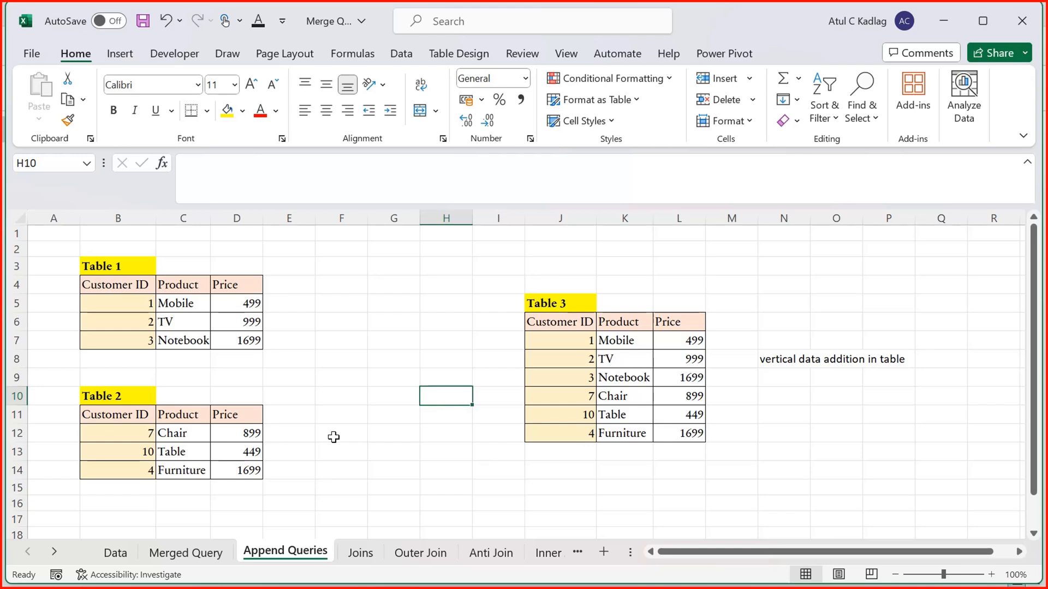
# - Go to the Merged Query sheet and examine the Query 1 table and the combined Query 1 + Query 2 table
pyautogui.click(174, 555)
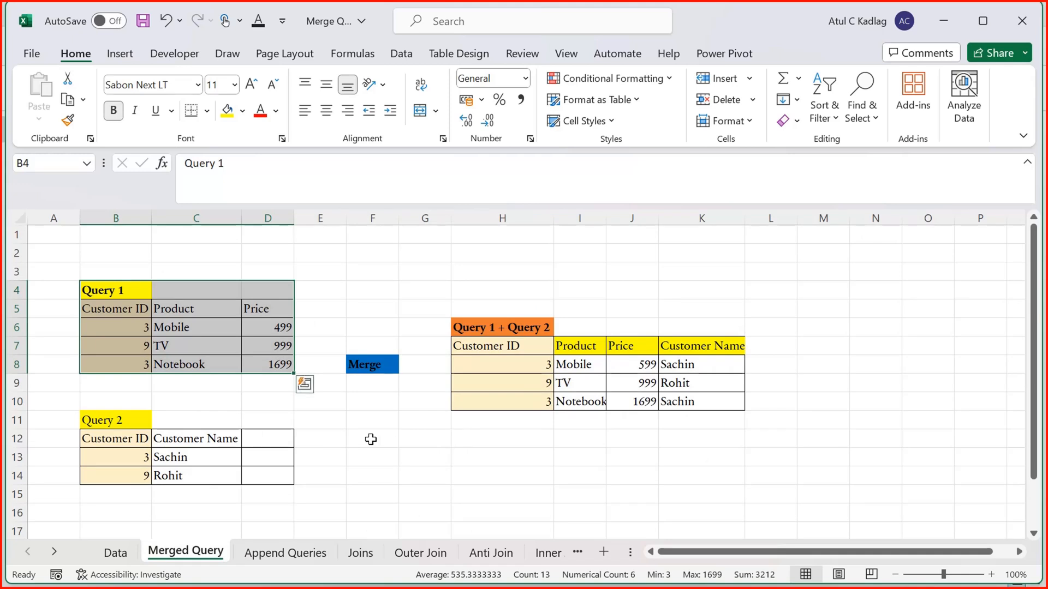
pyautogui.click(111, 311)
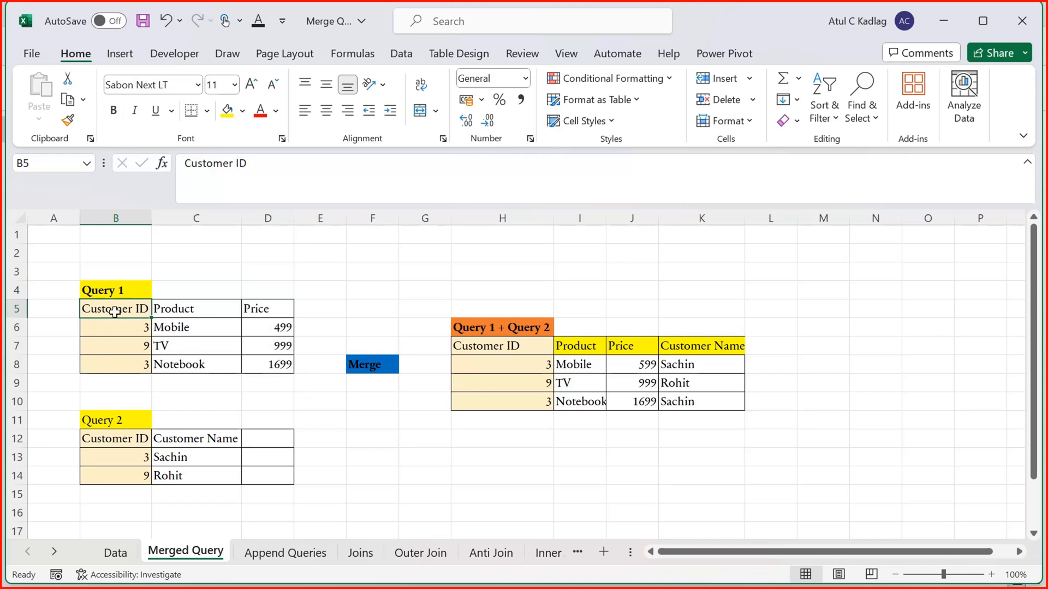
pyautogui.moveTo(109, 309); pyautogui.dragTo(284, 367)
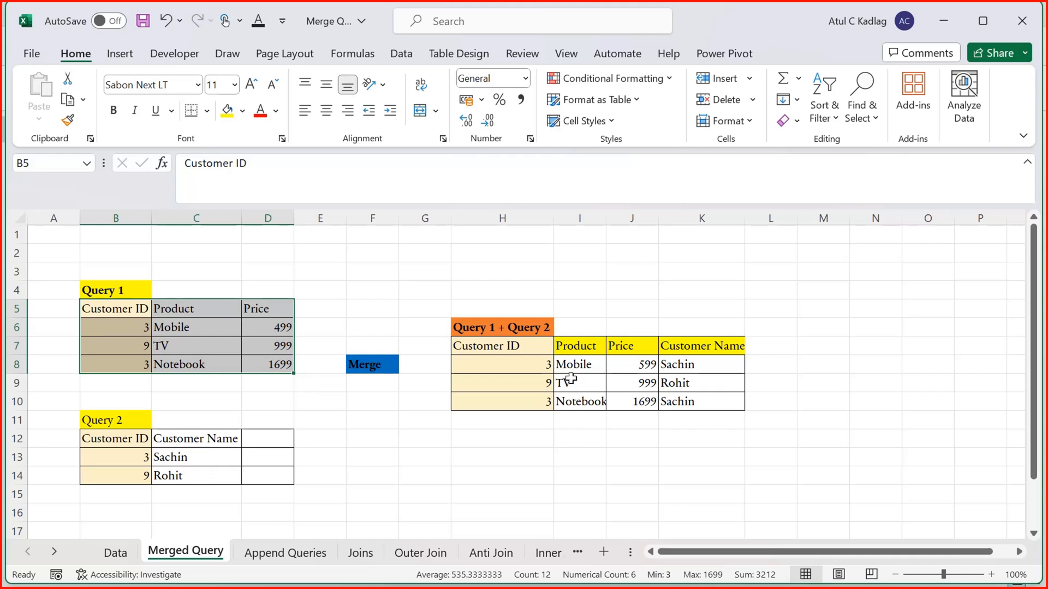
pyautogui.click(281, 434)
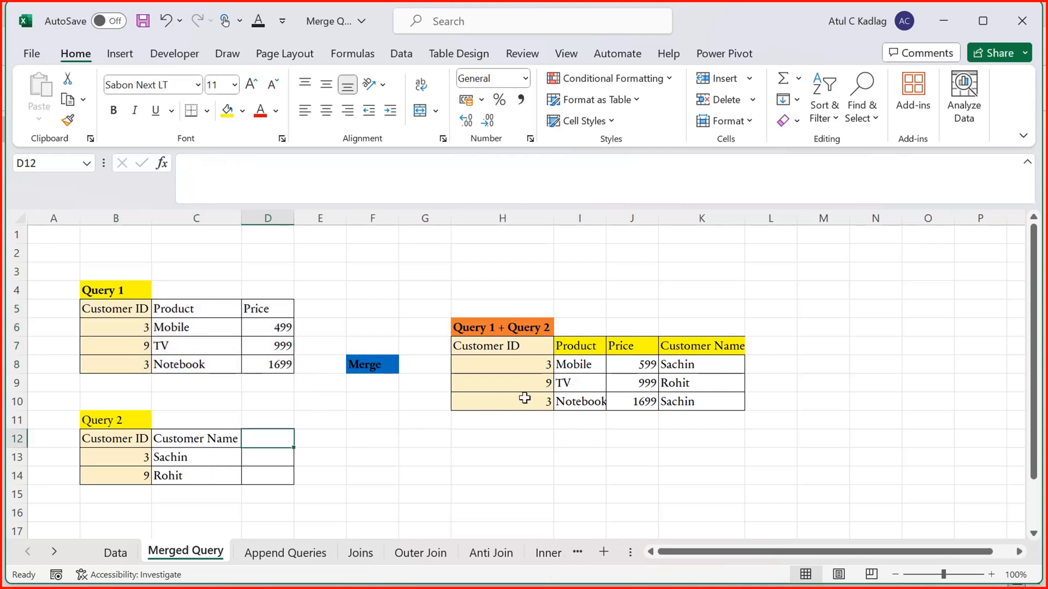
pyautogui.click(791, 418)
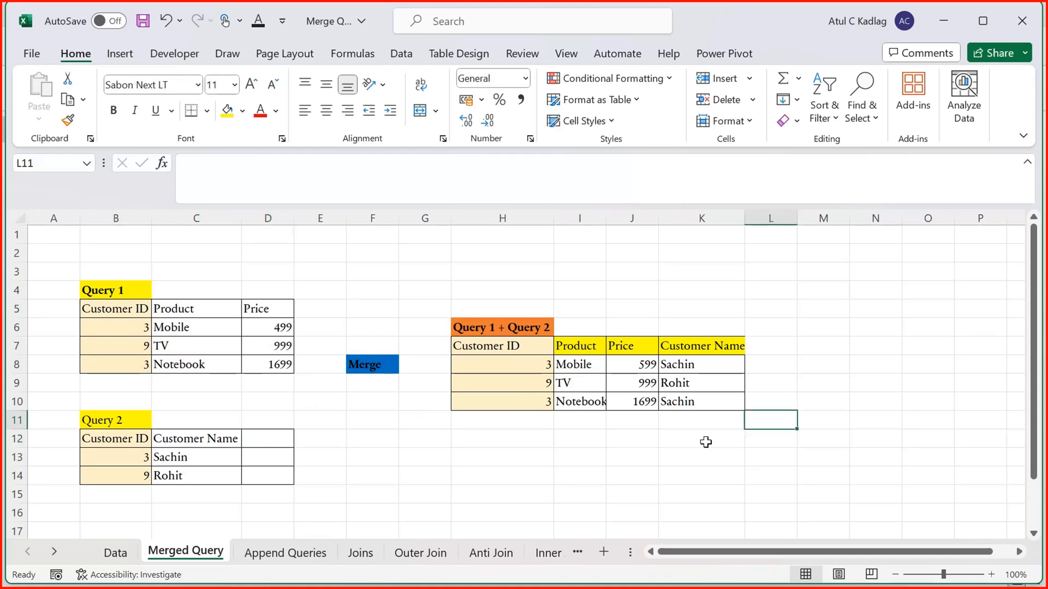
pyautogui.click(648, 463)
pyautogui.moveTo(475, 421); pyautogui.dragTo(704, 475)
pyautogui.click(595, 343)
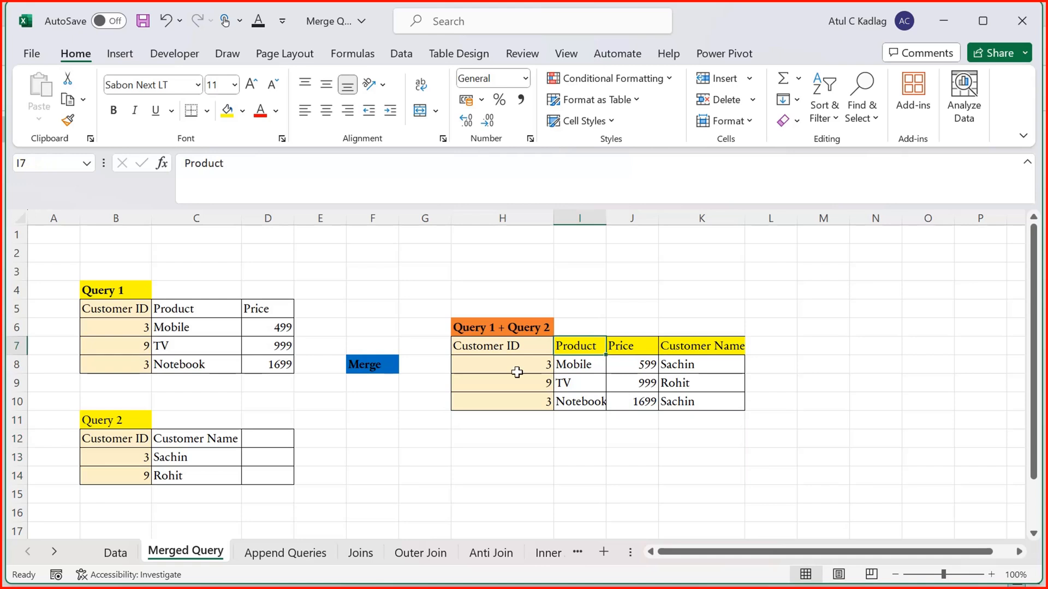
# - Compare the Customer ID, Customer Name, Product and Price columns of the merged table with their source columns in Query 1 and Query 2
pyautogui.moveTo(488, 343); pyautogui.dragTo(493, 397)
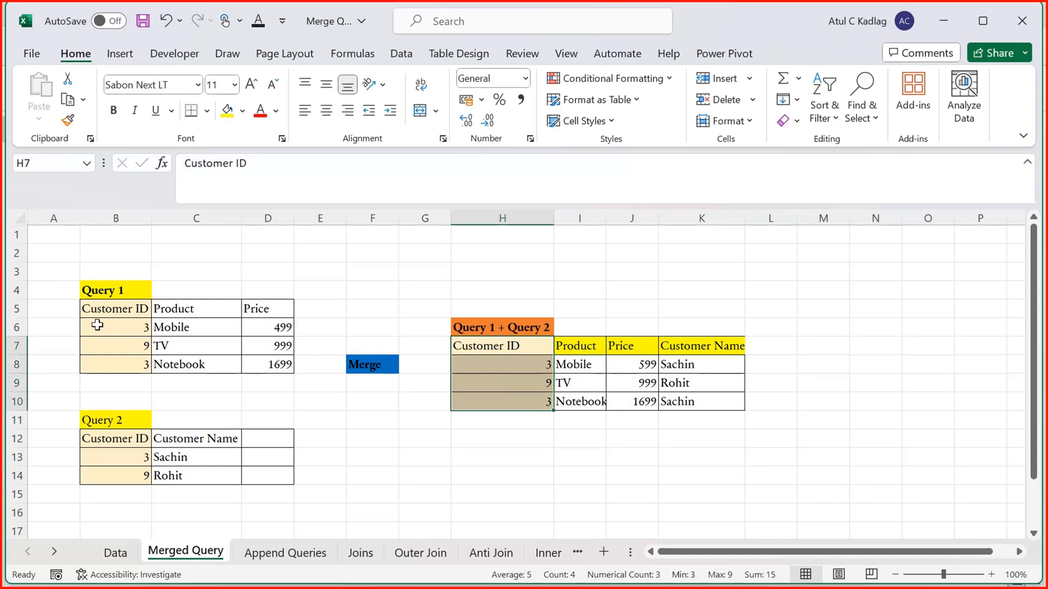
pyautogui.moveTo(126, 433); pyautogui.dragTo(164, 440)
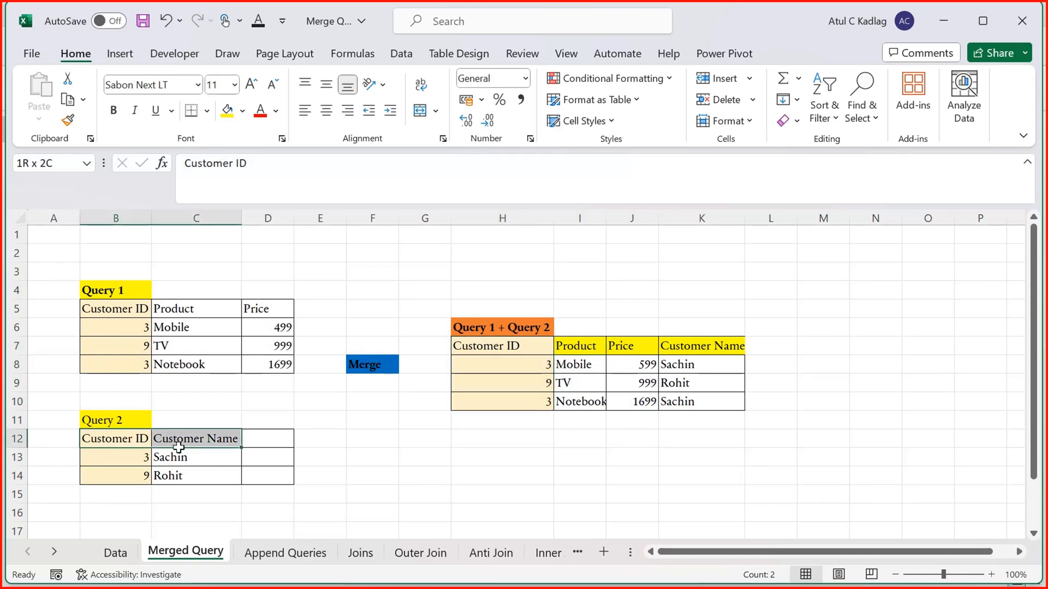
pyautogui.click(225, 458)
pyautogui.click(215, 439)
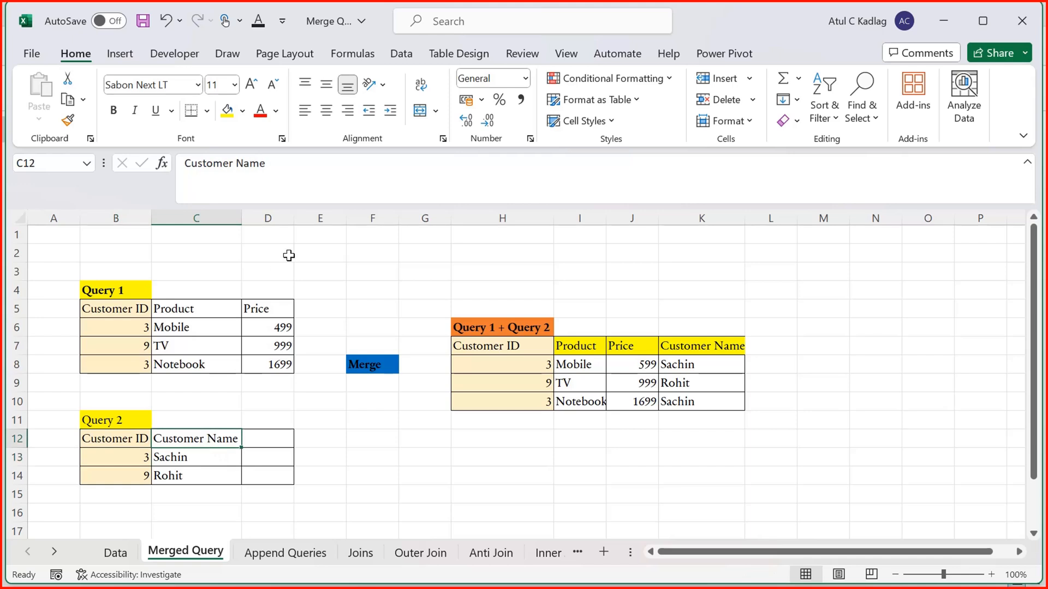
pyautogui.moveTo(691, 346); pyautogui.dragTo(699, 420)
pyautogui.moveTo(198, 440); pyautogui.dragTo(200, 468)
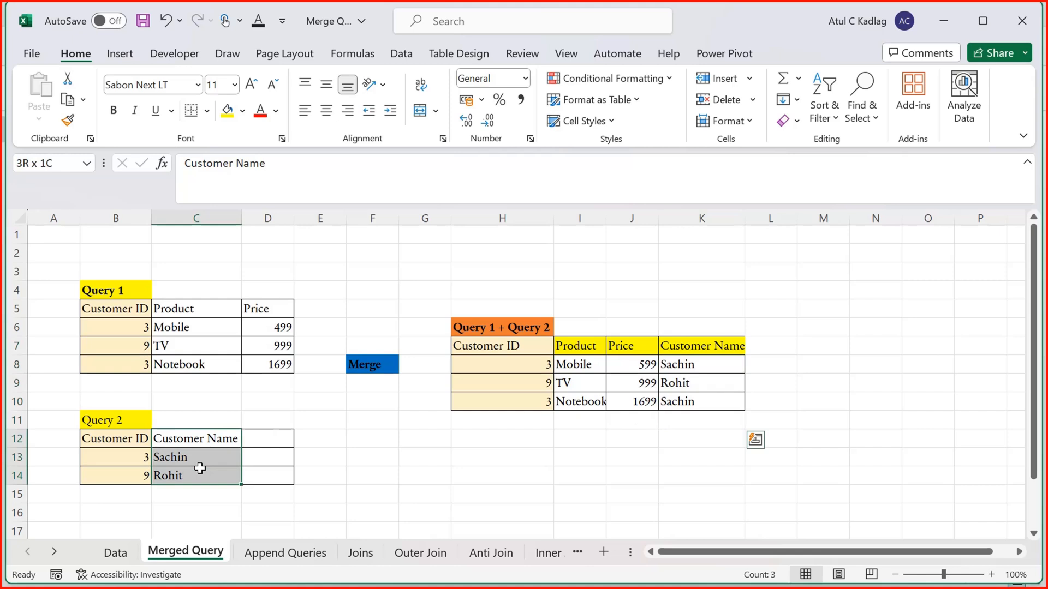
pyautogui.moveTo(579, 345); pyautogui.dragTo(632, 403)
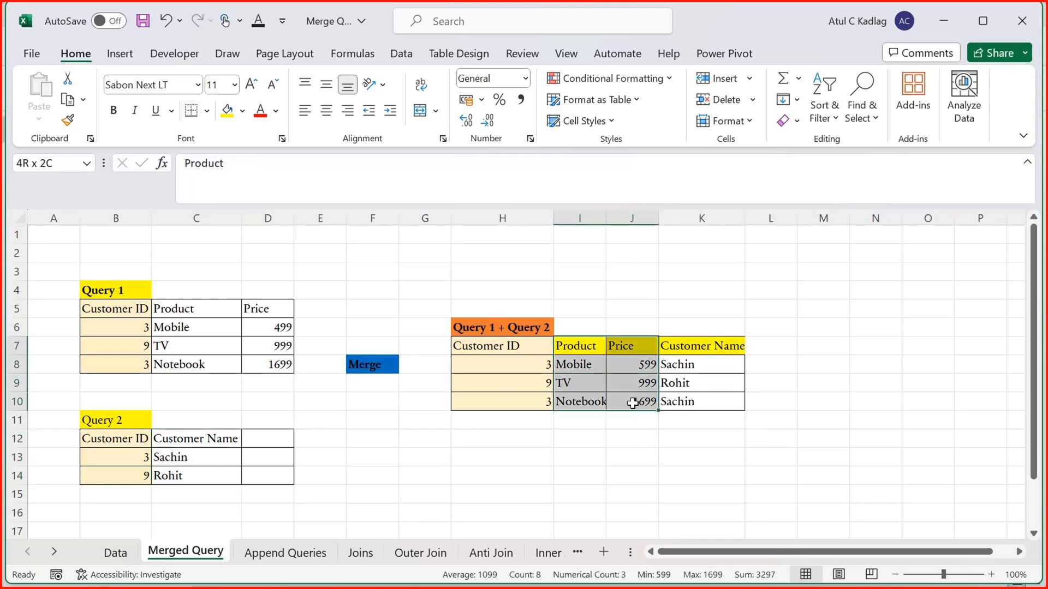
pyautogui.moveTo(162, 310); pyautogui.dragTo(257, 368)
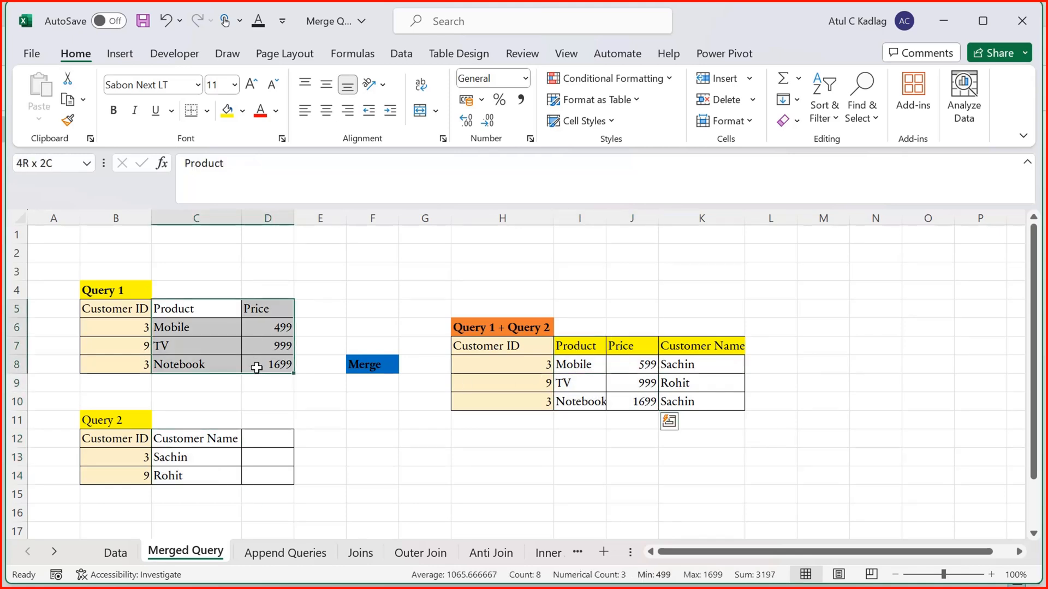
# - Examine the Query 1 and Query 2 tables and compare their Customer ID columns with the one in the merged Query 1 + Query 2 table
pyautogui.click(536, 464)
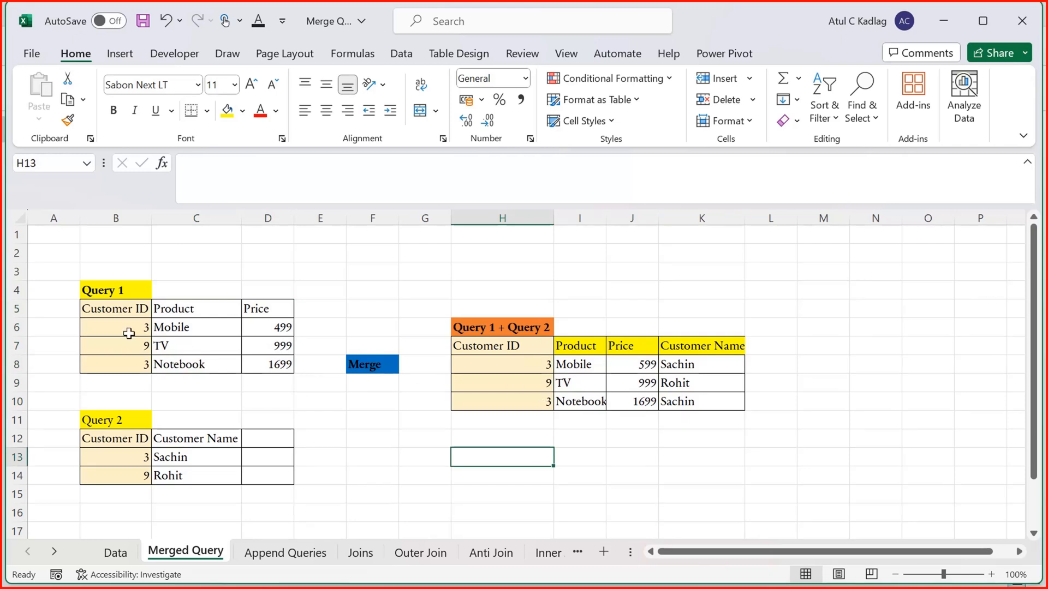
pyautogui.moveTo(122, 312); pyautogui.dragTo(263, 363)
pyautogui.click(235, 454)
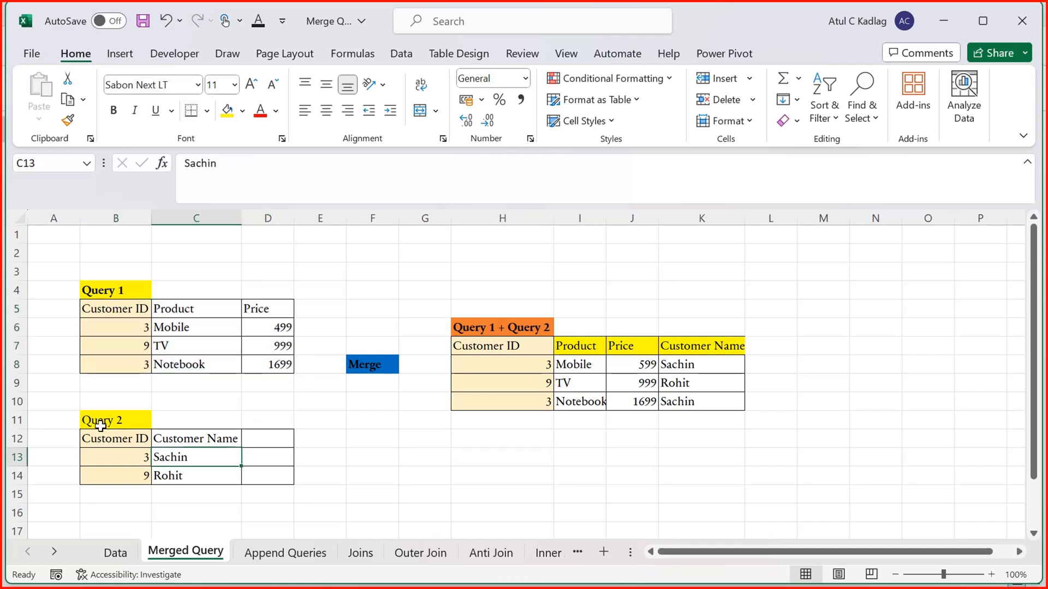
pyautogui.moveTo(102, 420); pyautogui.dragTo(252, 481)
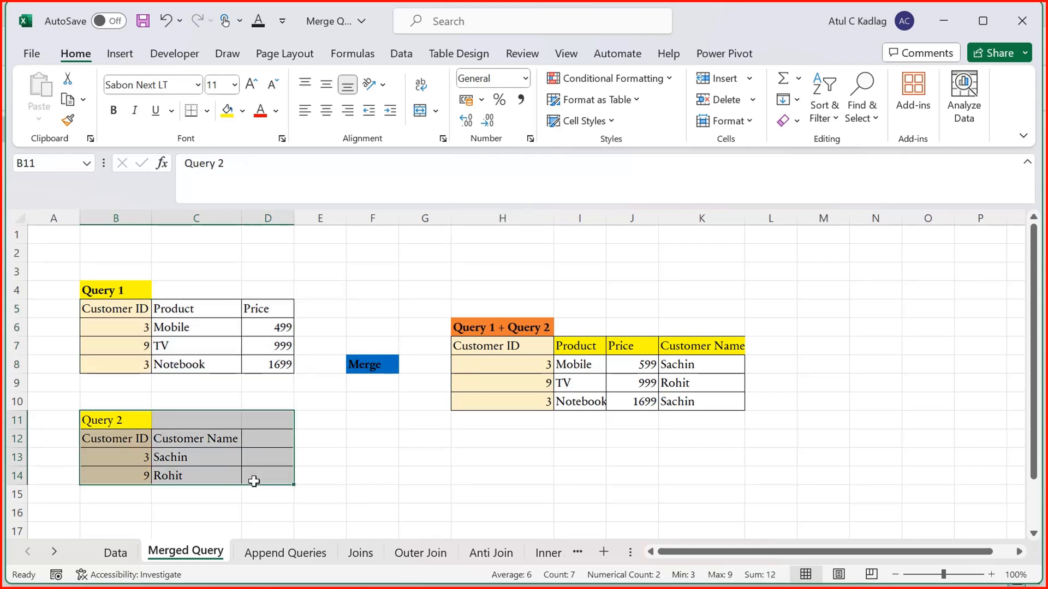
pyautogui.click(537, 457)
pyautogui.moveTo(123, 311); pyautogui.dragTo(120, 364)
pyautogui.moveTo(125, 443); pyautogui.dragTo(122, 476)
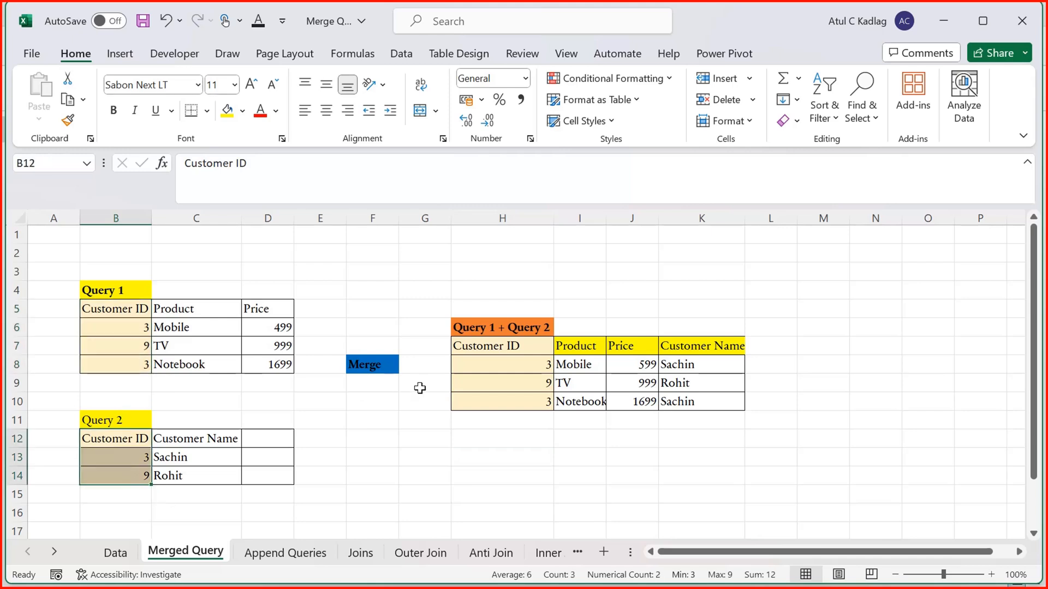
pyautogui.moveTo(473, 352); pyautogui.dragTo(488, 407)
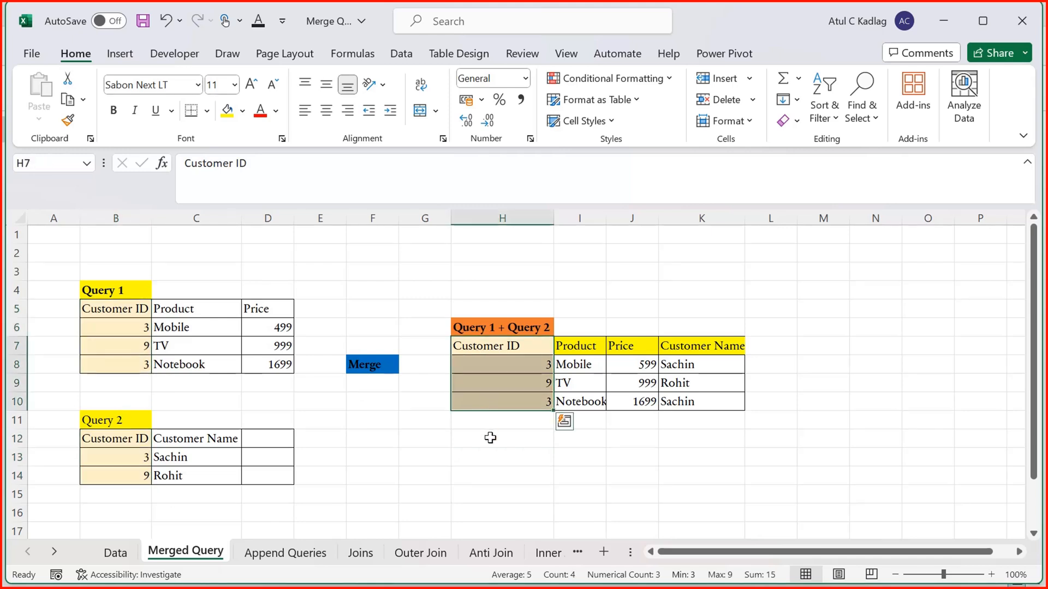
pyautogui.click(494, 439)
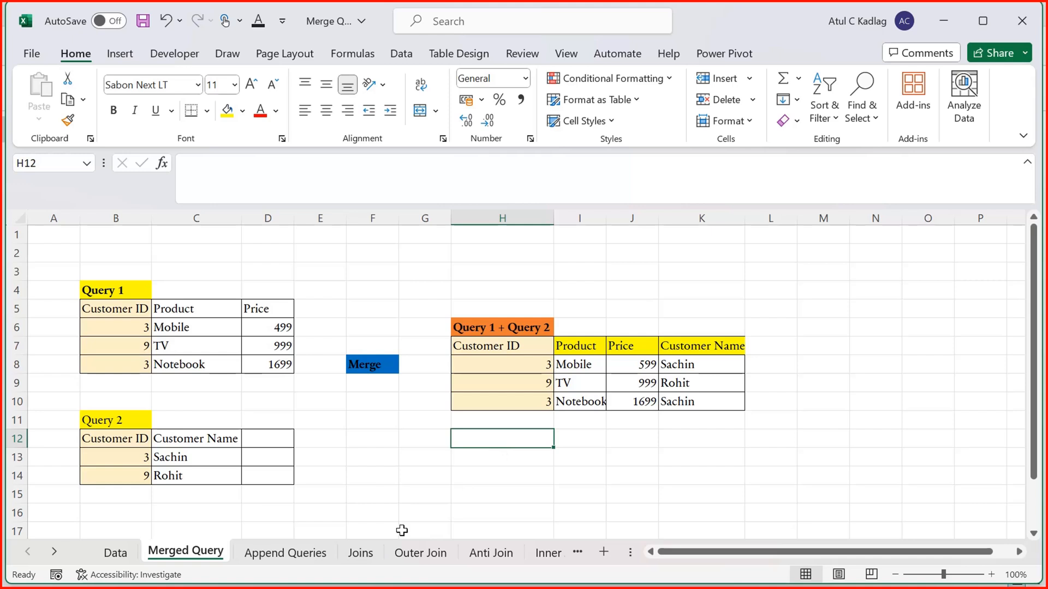
# - Go to the Joins sheet and examine the outer, anti and inner join types listed beside the two queries
pyautogui.click(361, 553)
pyautogui.click(332, 377)
pyautogui.moveTo(320, 294); pyautogui.dragTo(318, 467)
pyautogui.click(318, 466)
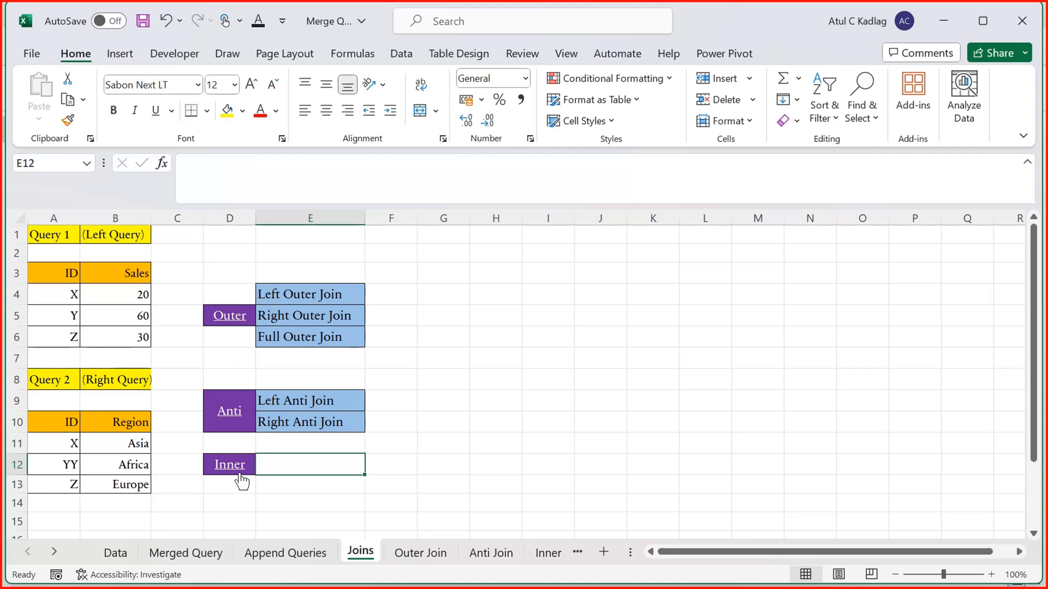
pyautogui.moveTo(301, 302); pyautogui.dragTo(319, 338)
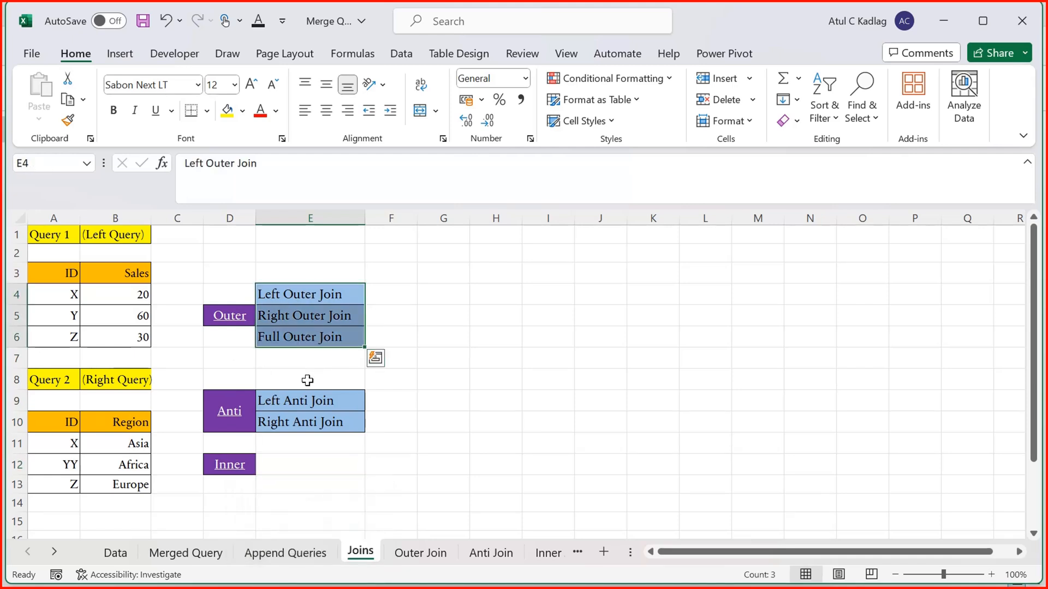
pyautogui.click(304, 402)
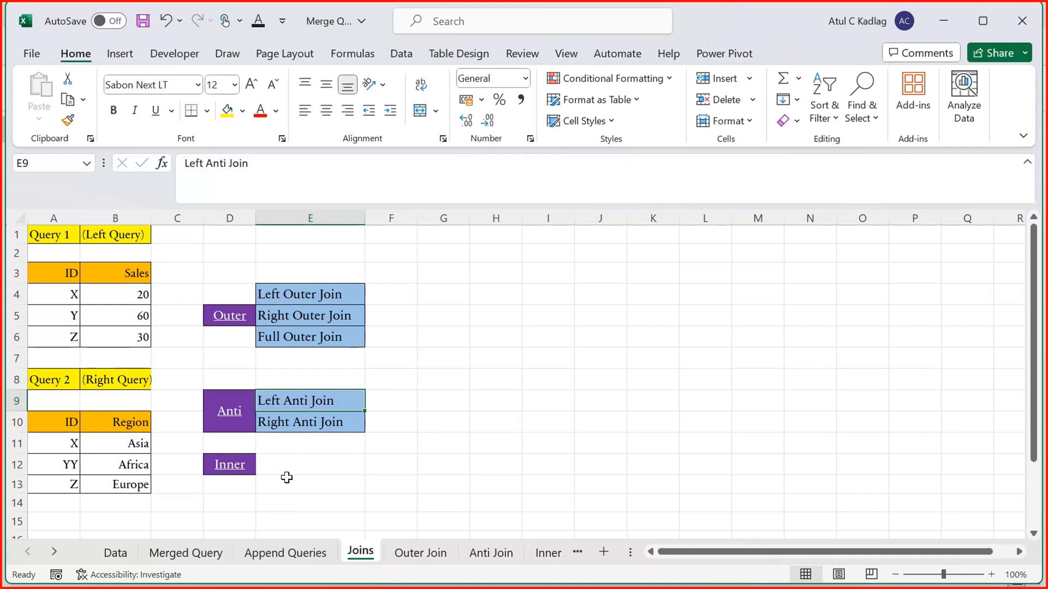
pyautogui.click(317, 480)
pyautogui.click(470, 451)
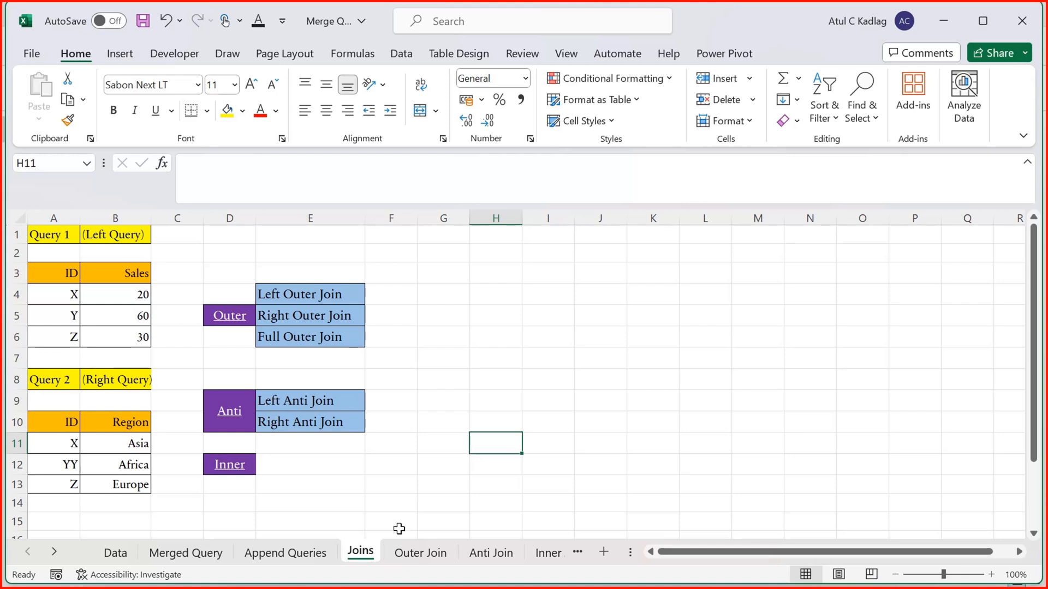
# - Enter the notes "join type" in cell G8 and "join kind" in cell G9 beside the list of joins
pyautogui.click(434, 371)
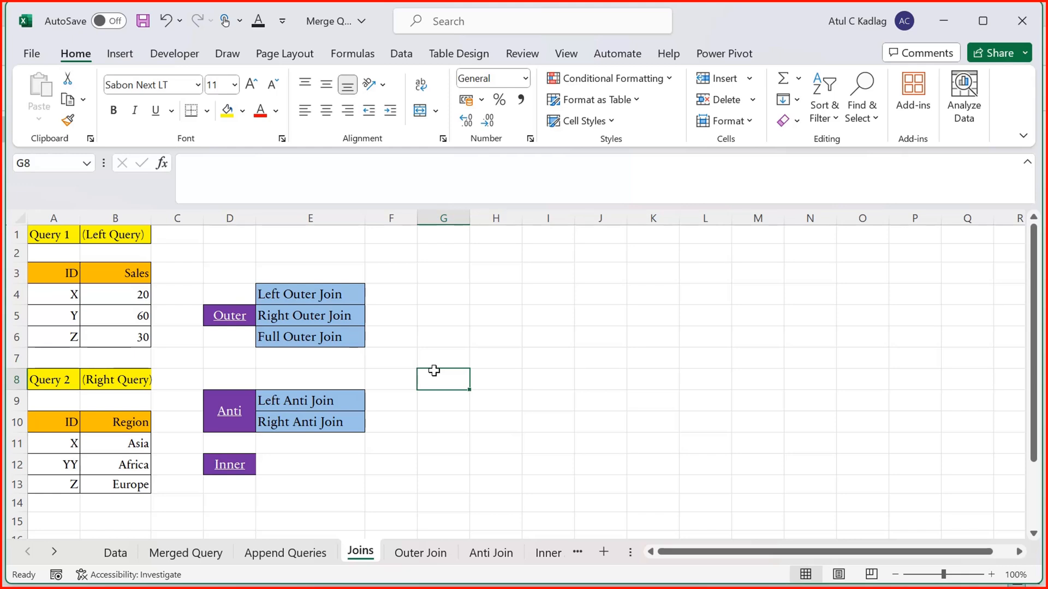
pyautogui.write('join type')
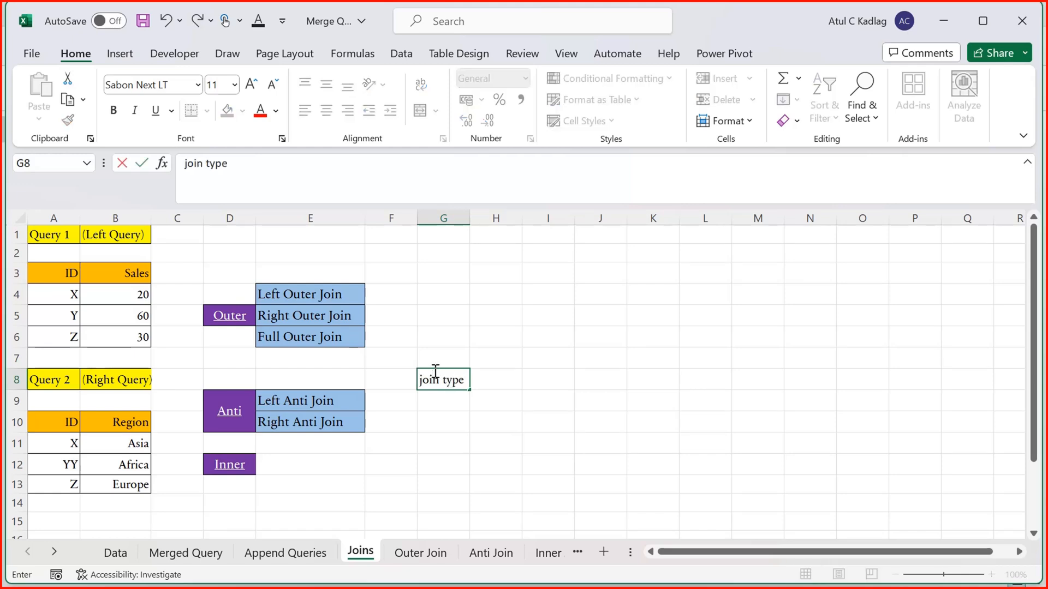
pyautogui.press('Return')
pyautogui.write('joi')
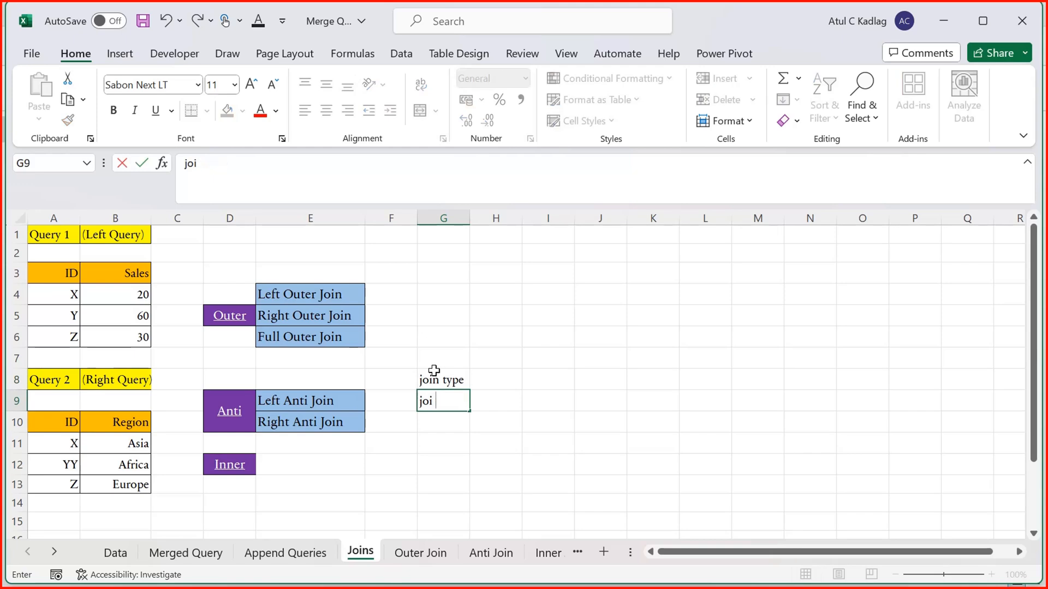
pyautogui.write('n kind')
pyautogui.press('Return')
# - Compare the two notes in G8:G9 and review the outer, anti and inner joins they refer to
pyautogui.press('Up')
pyautogui.press('Up')
pyautogui.hotkey('shift', 'Down')
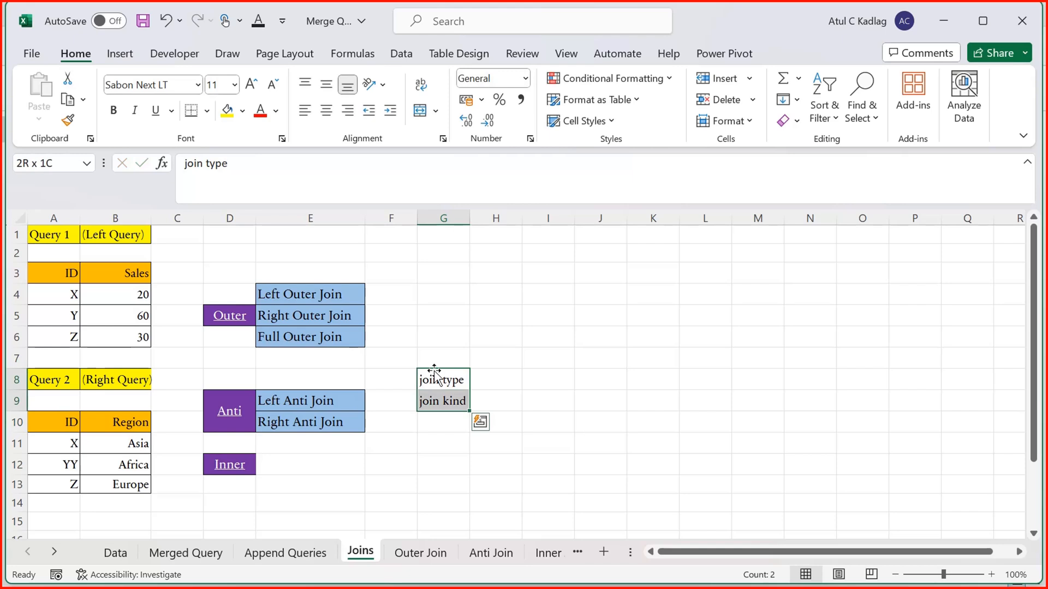
pyautogui.press('Down')
pyautogui.press('Up')
pyautogui.press('Down')
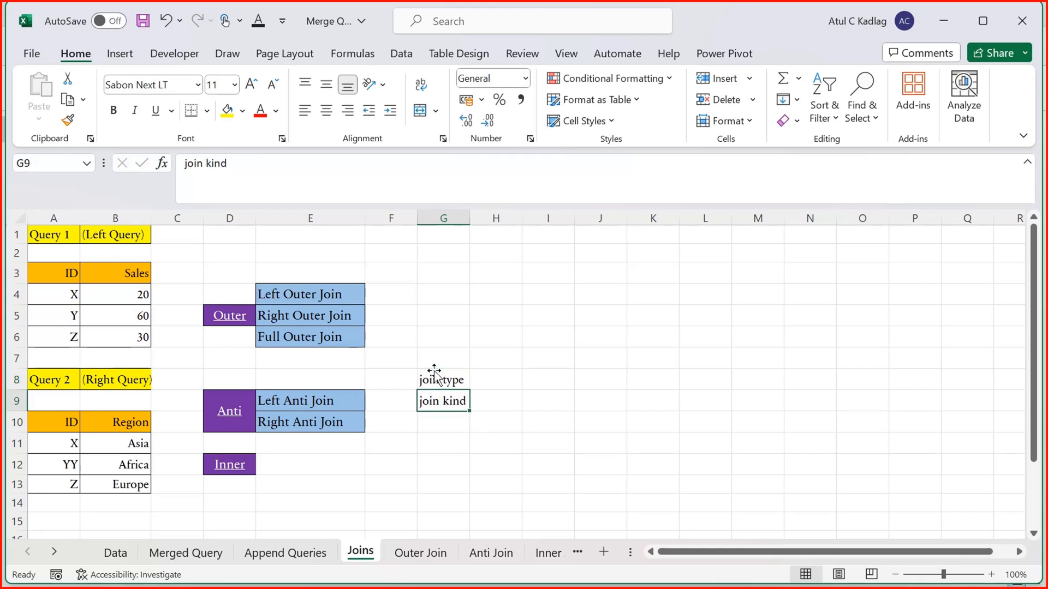
pyautogui.press('Up')
pyautogui.press('Down')
pyautogui.press('Up')
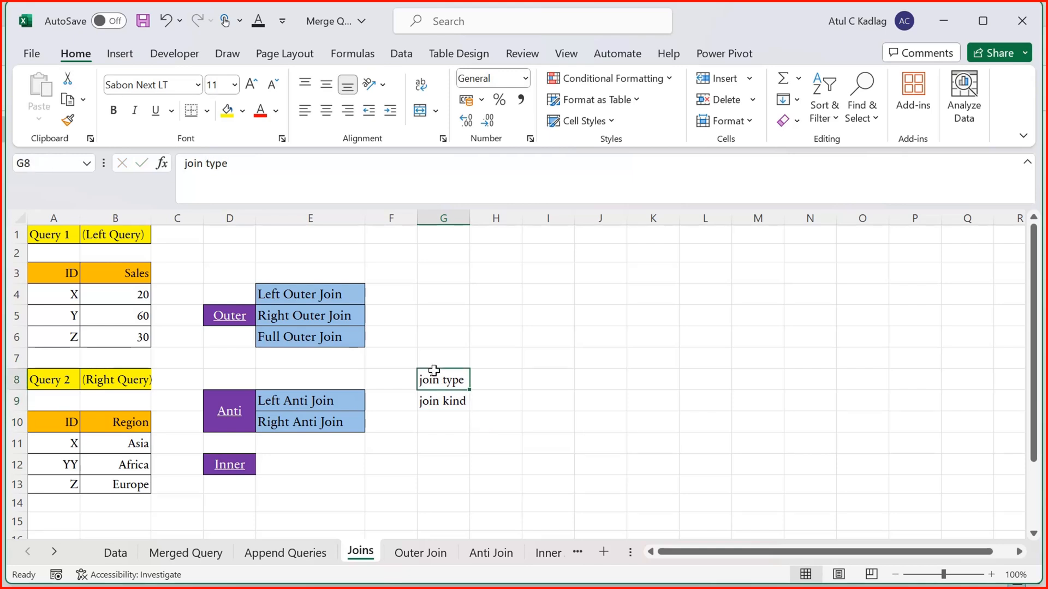
pyautogui.hotkey('shift', 'Down')
pyautogui.press('Down')
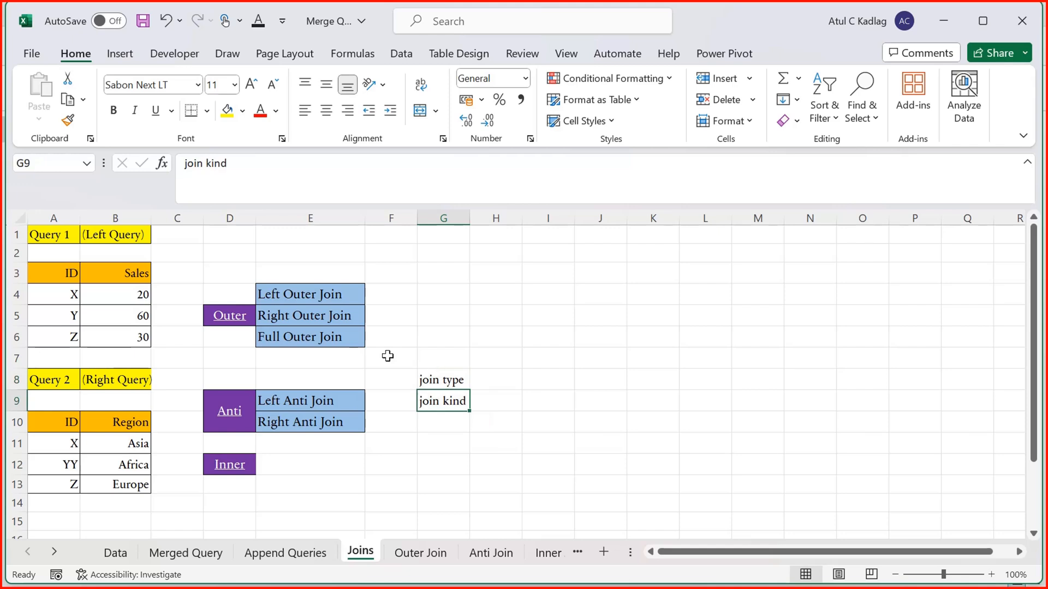
pyautogui.moveTo(272, 284); pyautogui.dragTo(287, 465)
# - Go to the Outer Join sheet and examine the ID and Sales columns of the Query 1 (Left Query) table
pyautogui.click(409, 563)
pyautogui.click(499, 349)
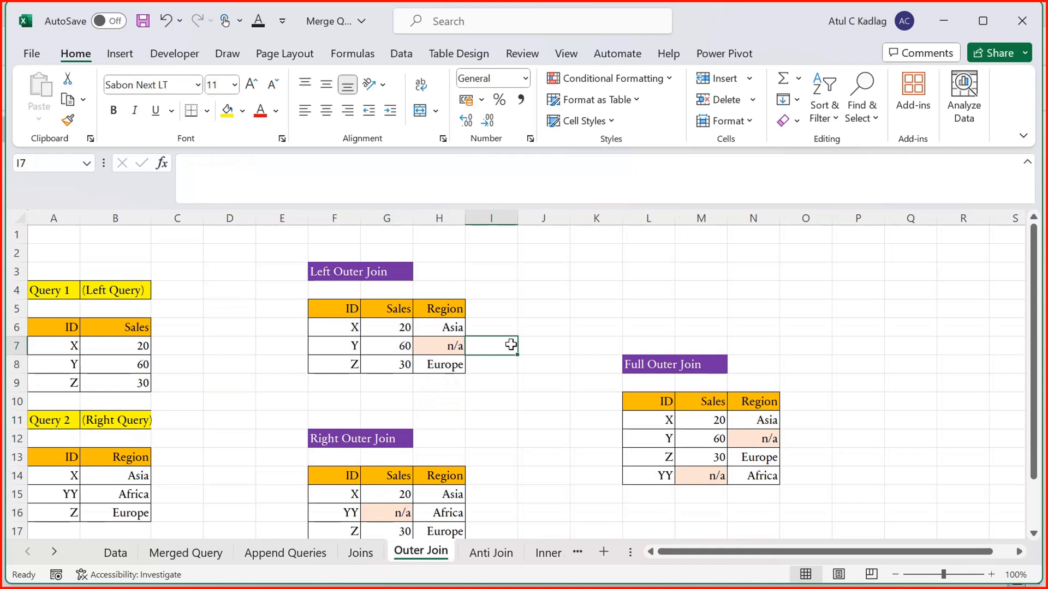
pyautogui.click(341, 310)
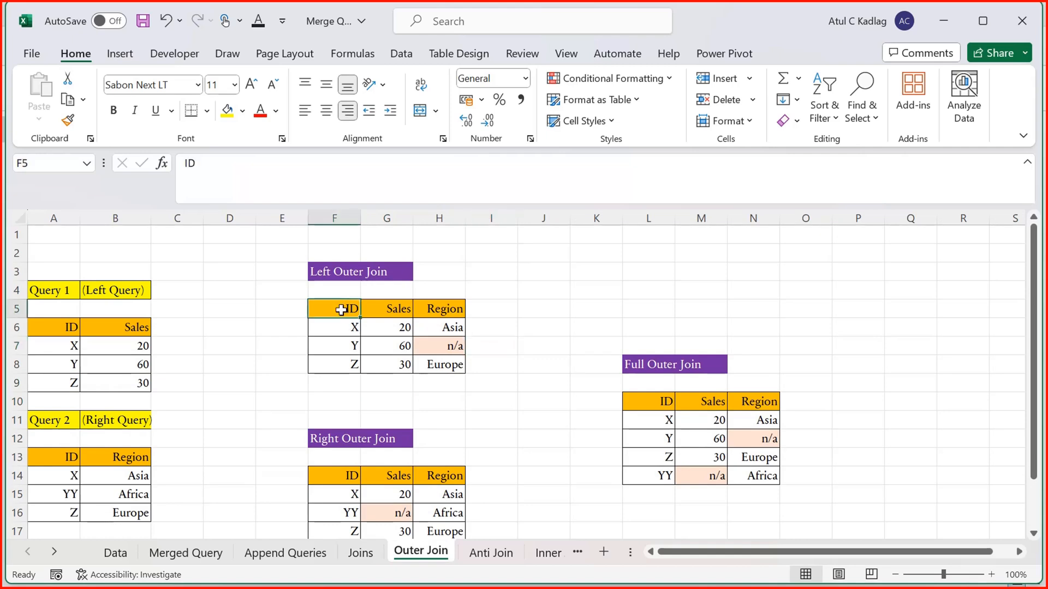
pyautogui.click(119, 332)
pyautogui.click(76, 327)
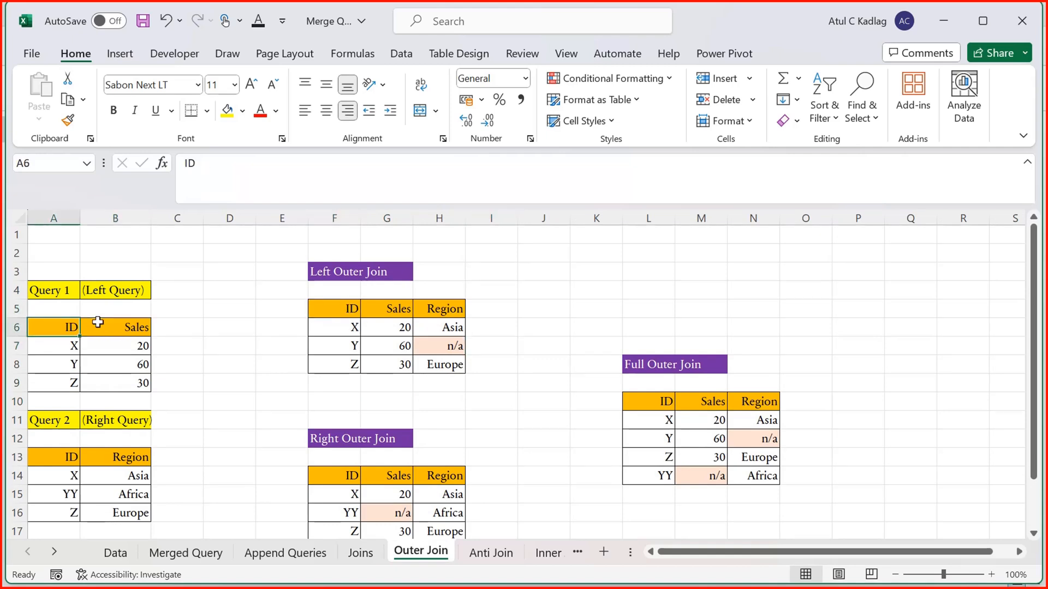
pyautogui.hotkey('shift', 'Down')
pyautogui.hotkey('shift', 'Down')
pyautogui.hotkey('shift', 'Right')
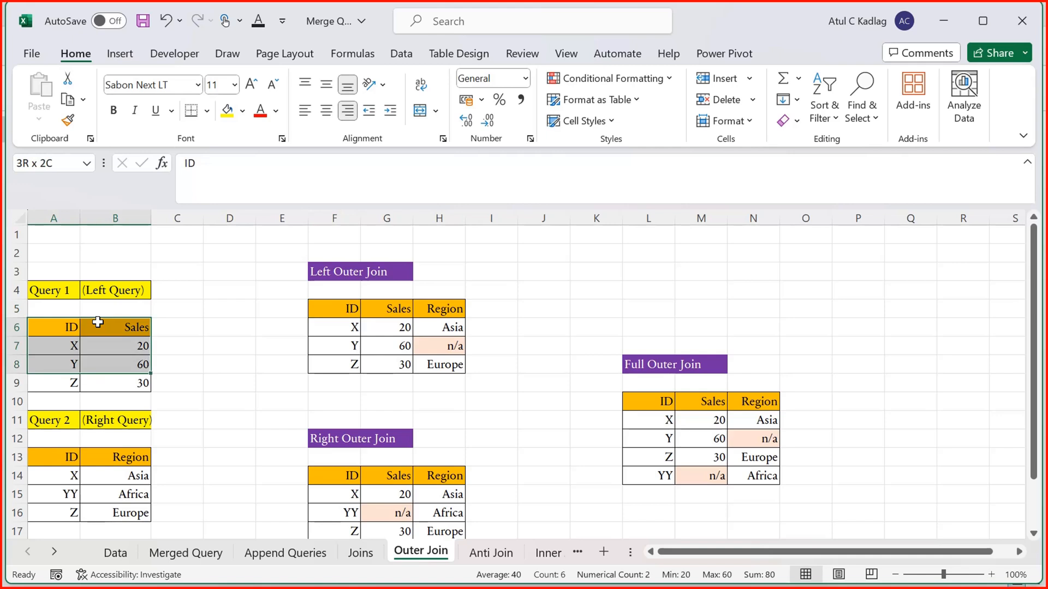
pyautogui.hotkey('shift', 'Down')
# - Examine the ID and Region columns of the Query 2 (Right Query) table on the Outer Join sheet
pyautogui.press('Down')
pyautogui.press('Down')
pyautogui.press('Down')
pyautogui.press('Down')
pyautogui.press('Down')
pyautogui.press('Down')
pyautogui.press('Down')
pyautogui.press('Down')
pyautogui.press('Down')
pyautogui.press('Down')
pyautogui.press('Up')
pyautogui.press('Up')
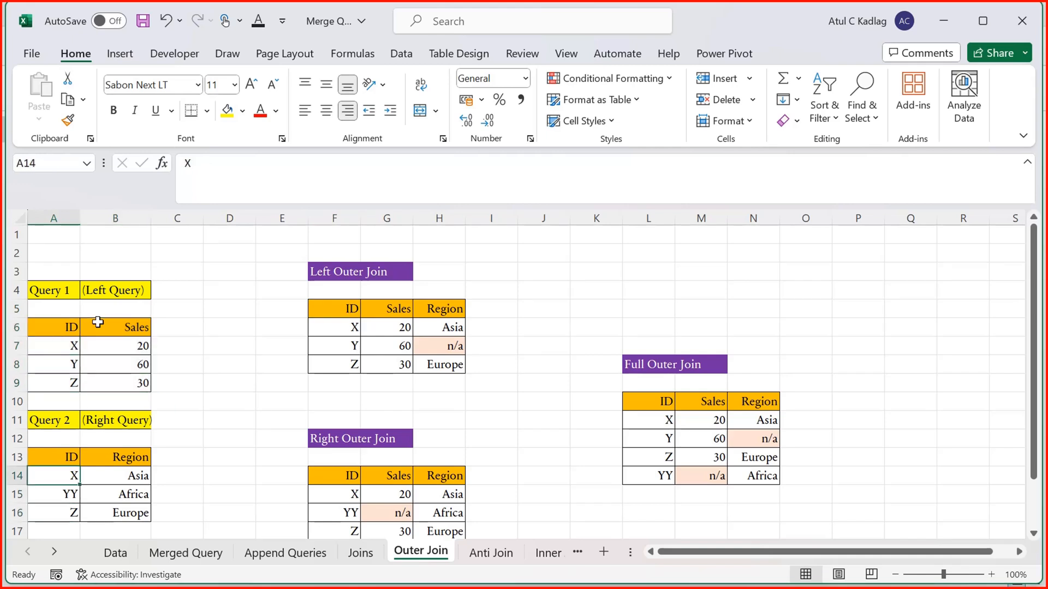
pyautogui.hotkey('shift', 'Up')
pyautogui.hotkey('shift', 'Down')
pyautogui.hotkey('shift', 'Down')
pyautogui.hotkey('shift', 'Right')
pyautogui.press('Down')
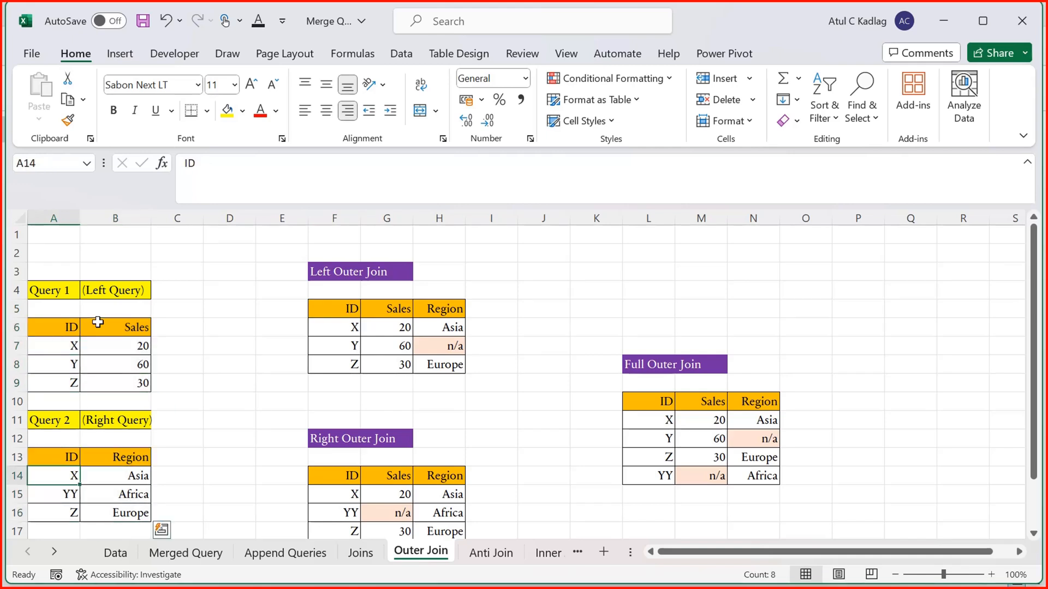
pyautogui.press('Down')
pyautogui.press('Down')
pyautogui.press('Down')
pyautogui.press('Down')
pyautogui.press('Up')
pyautogui.press('Up')
pyautogui.press('Up')
pyautogui.press('Up')
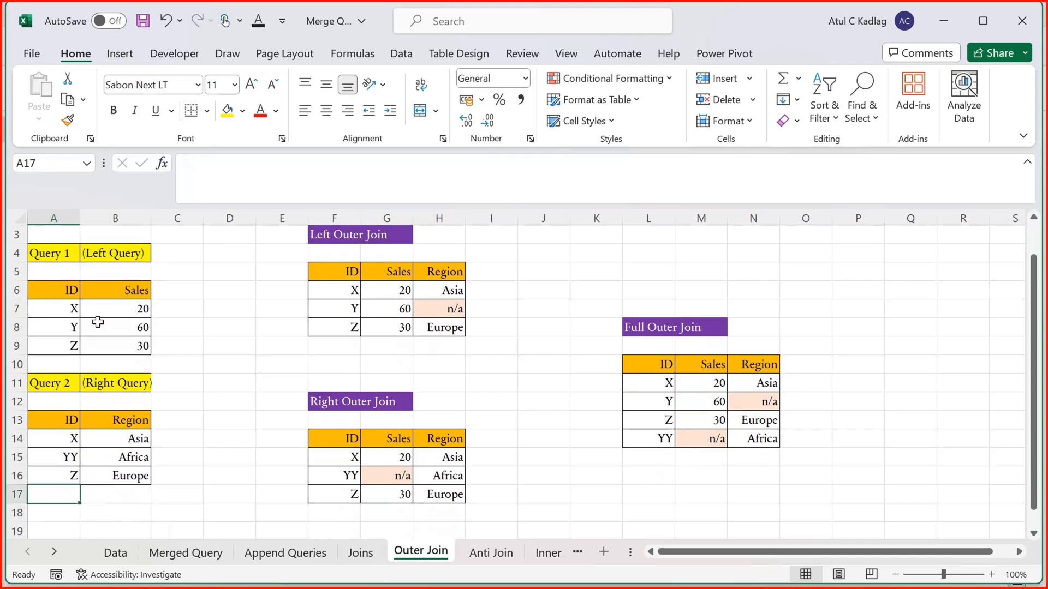
pyautogui.press('Up')
pyautogui.hotkey('shift', 'Right')
pyautogui.hotkey('shift', 'Down')
pyautogui.hotkey('shift', 'Down')
pyautogui.hotkey('shift', 'Down')
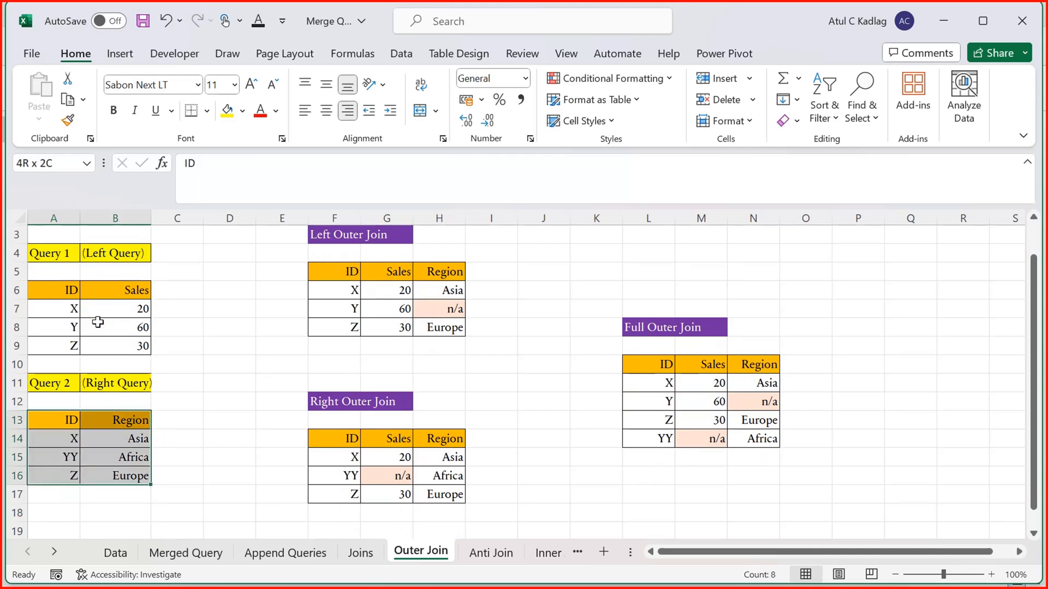
# - Compare the Query 1 (Left Query) rows with the ID and Sales columns of the Left Outer Join table
pyautogui.click(98, 322)
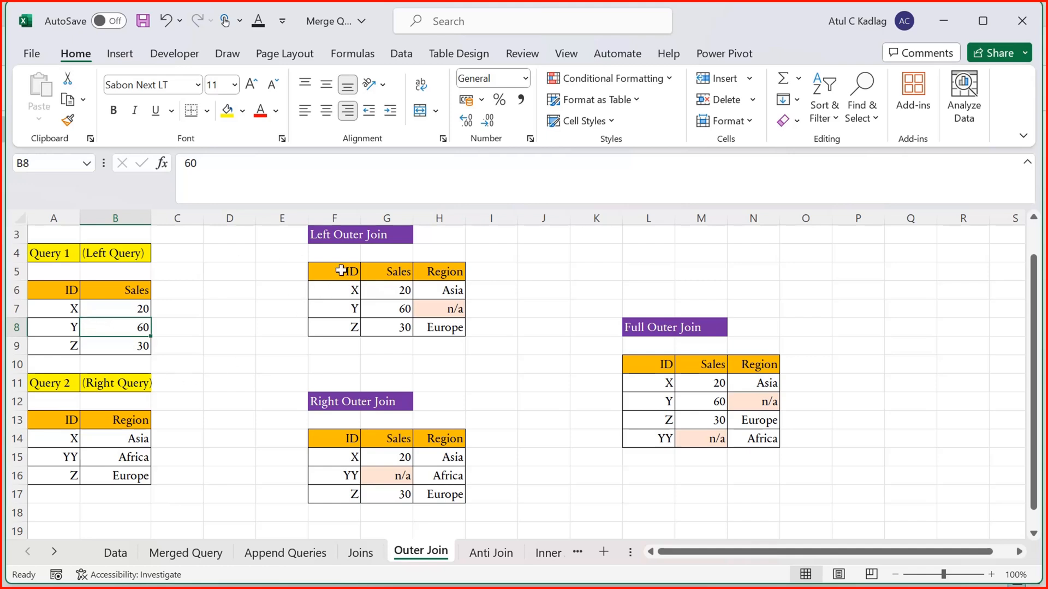
pyautogui.moveTo(72, 306); pyautogui.dragTo(117, 355)
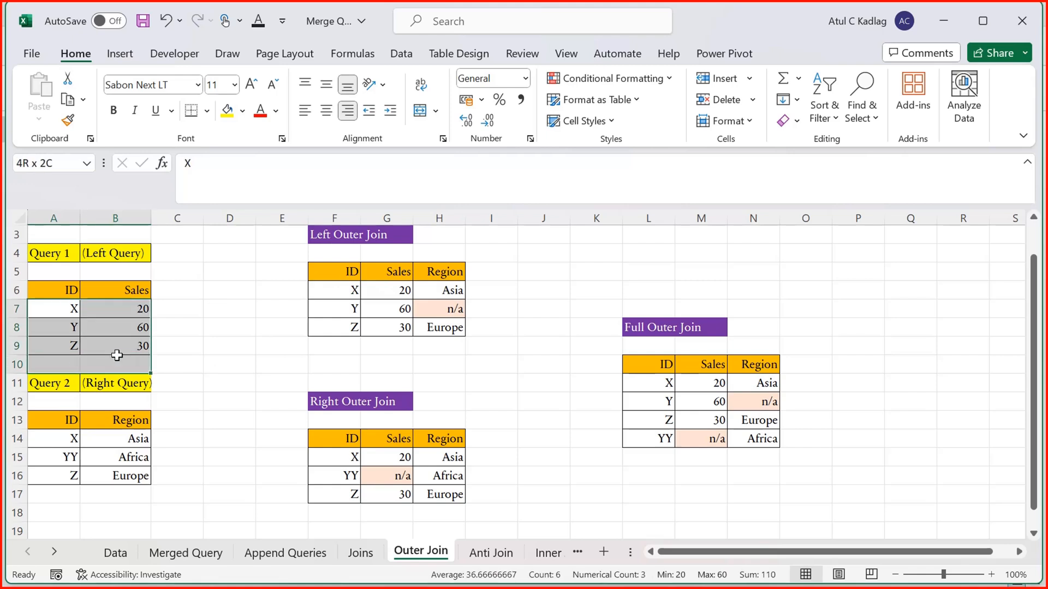
pyautogui.click(367, 327)
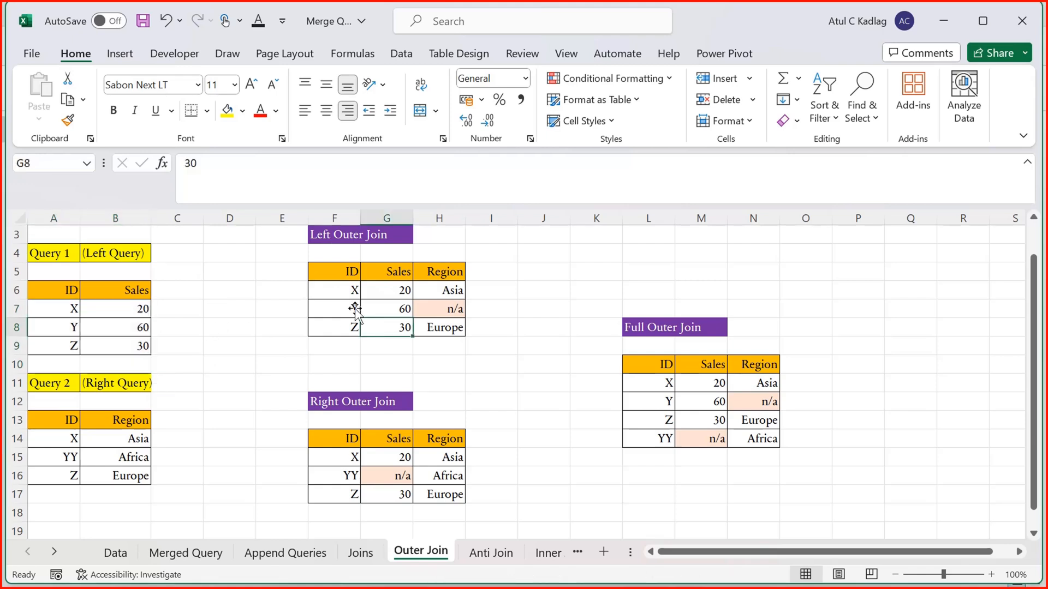
pyautogui.moveTo(352, 291); pyautogui.dragTo(404, 330)
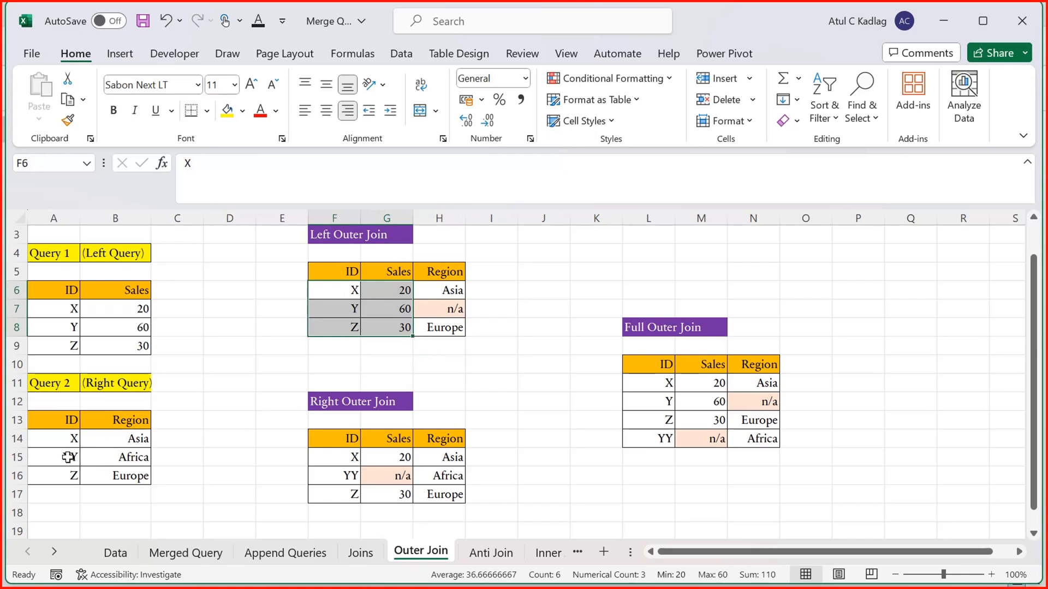
pyautogui.click(68, 457)
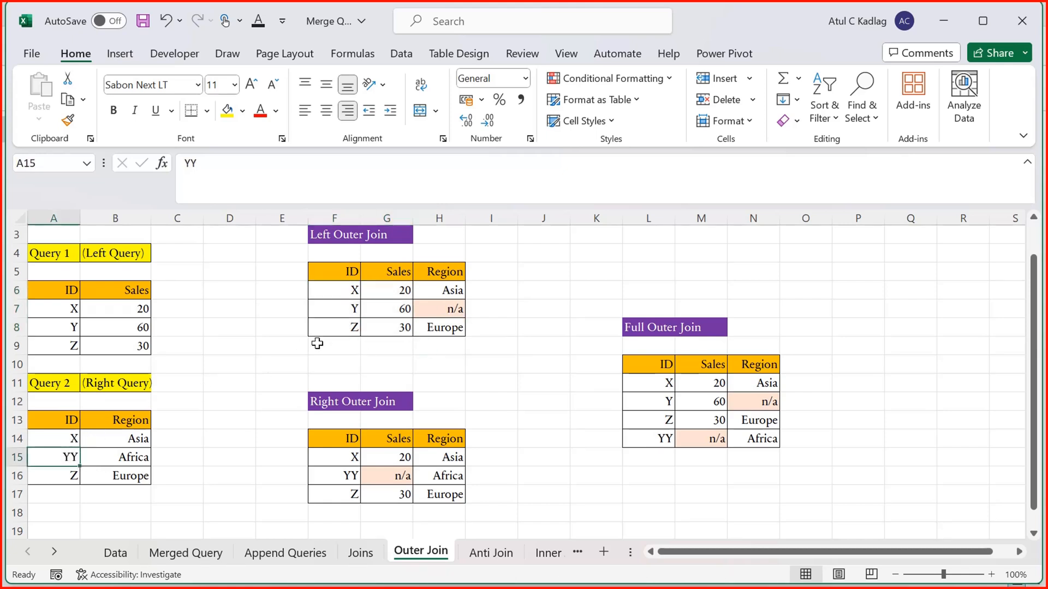
pyautogui.click(453, 309)
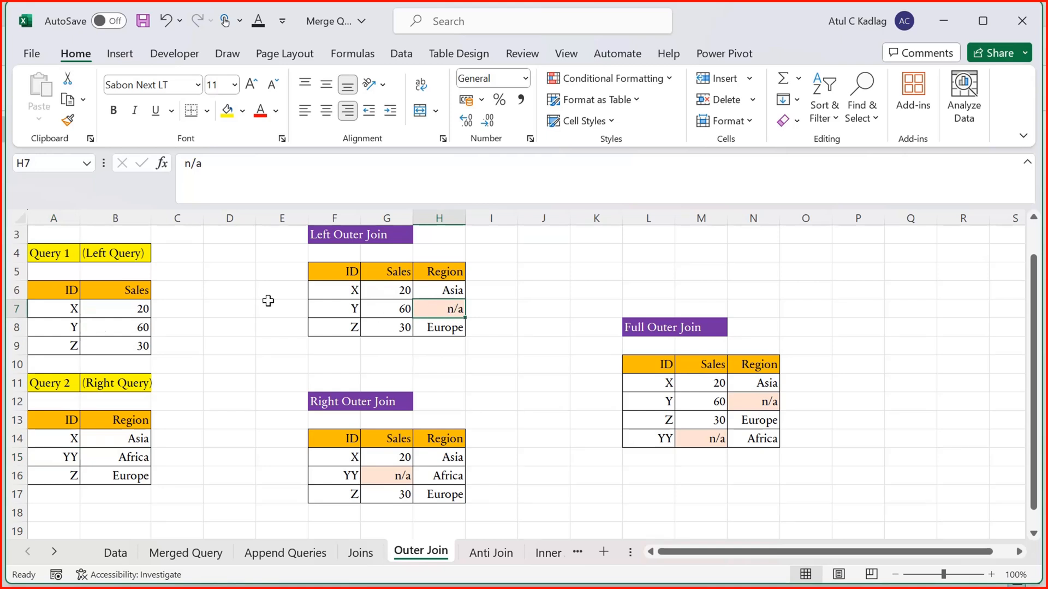
pyautogui.moveTo(65, 309); pyautogui.dragTo(126, 338)
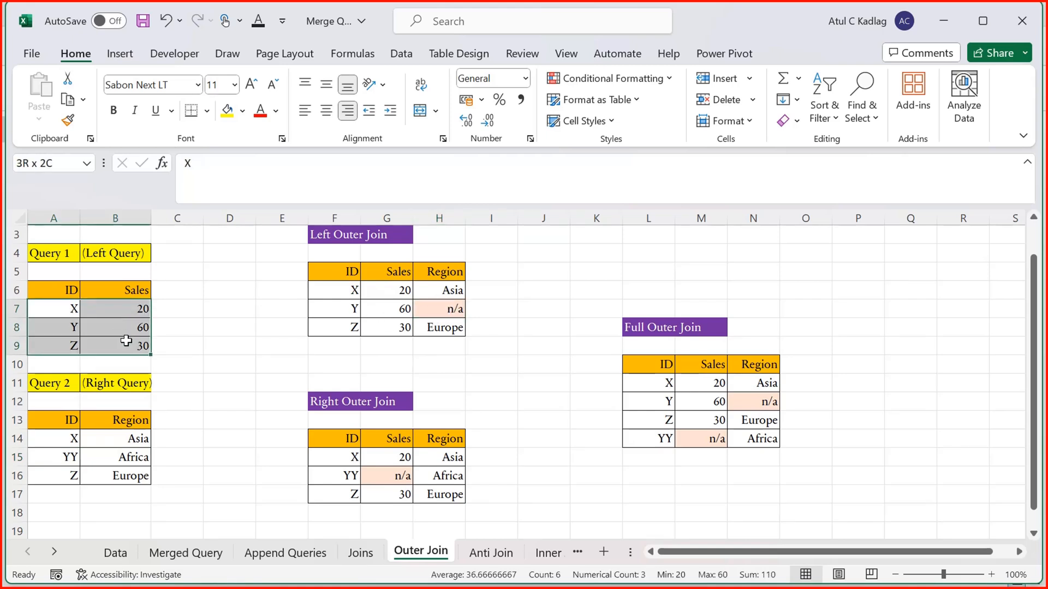
pyautogui.moveTo(339, 295); pyautogui.dragTo(390, 336)
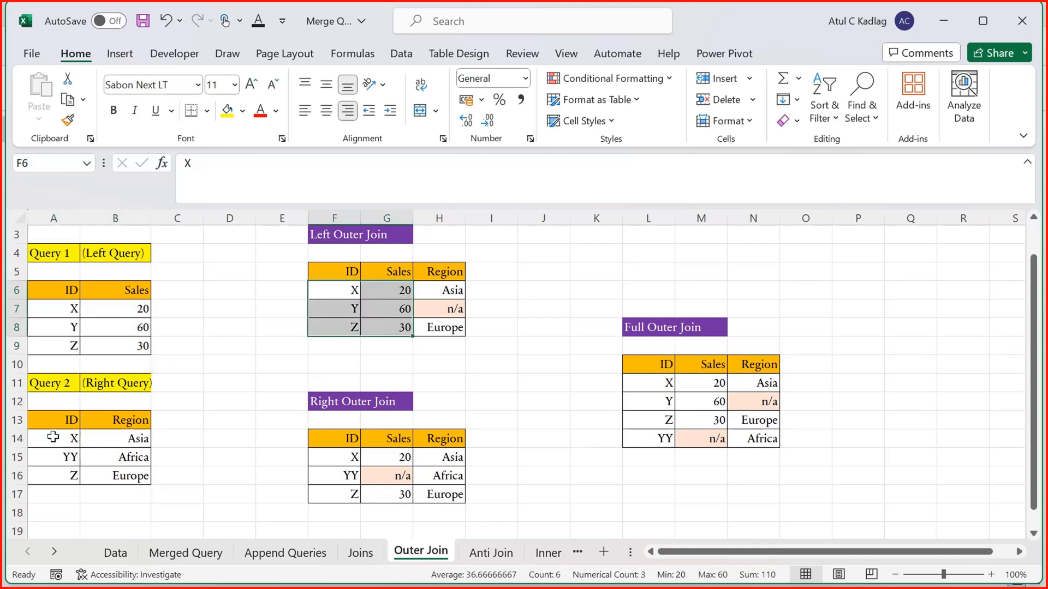
# - Trace the Region values for X, Y and Z in the Left Outer Join table back to the Query 2 IDs
pyautogui.moveTo(65, 435); pyautogui.dragTo(67, 470)
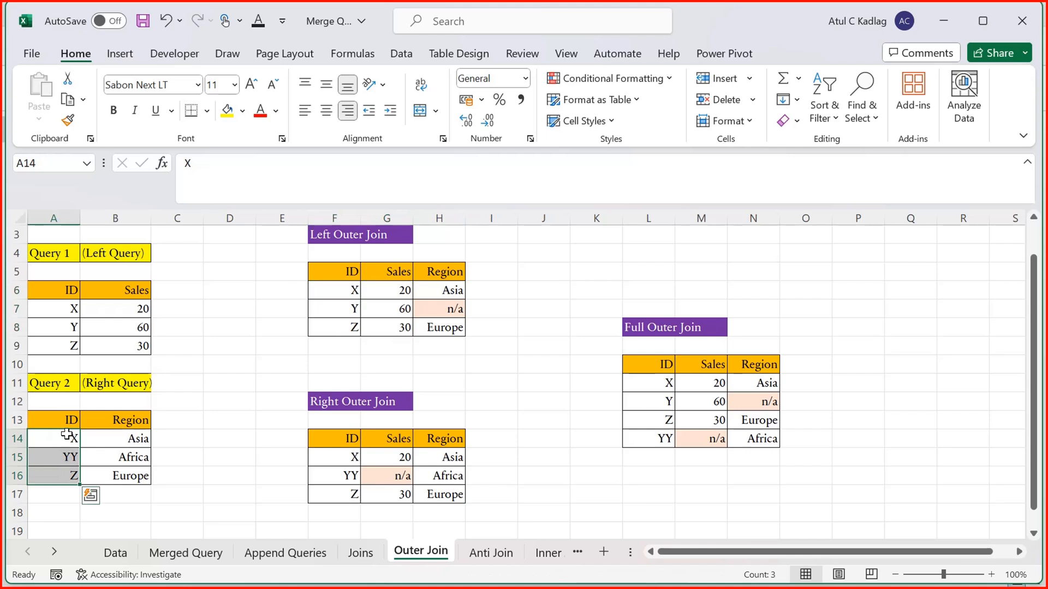
pyautogui.click(117, 441)
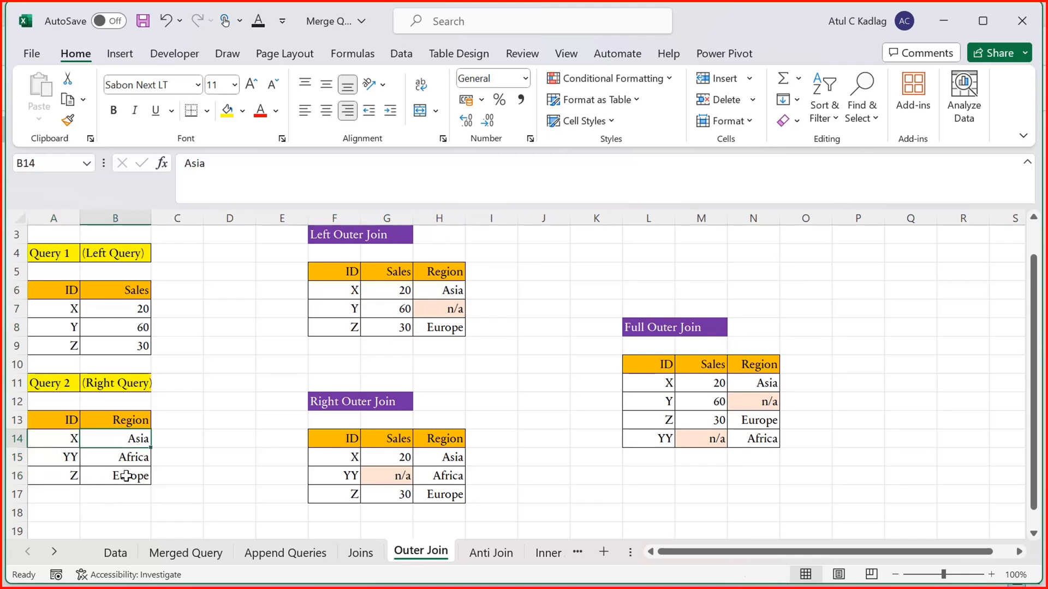
pyautogui.click(125, 475)
pyautogui.click(448, 292)
pyautogui.click(448, 323)
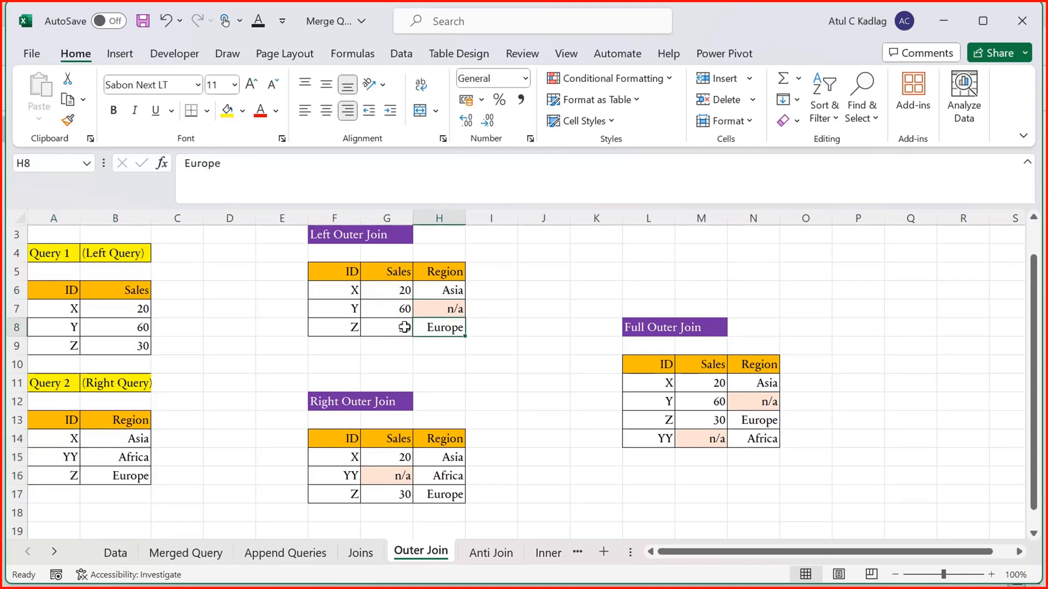
pyautogui.click(352, 314)
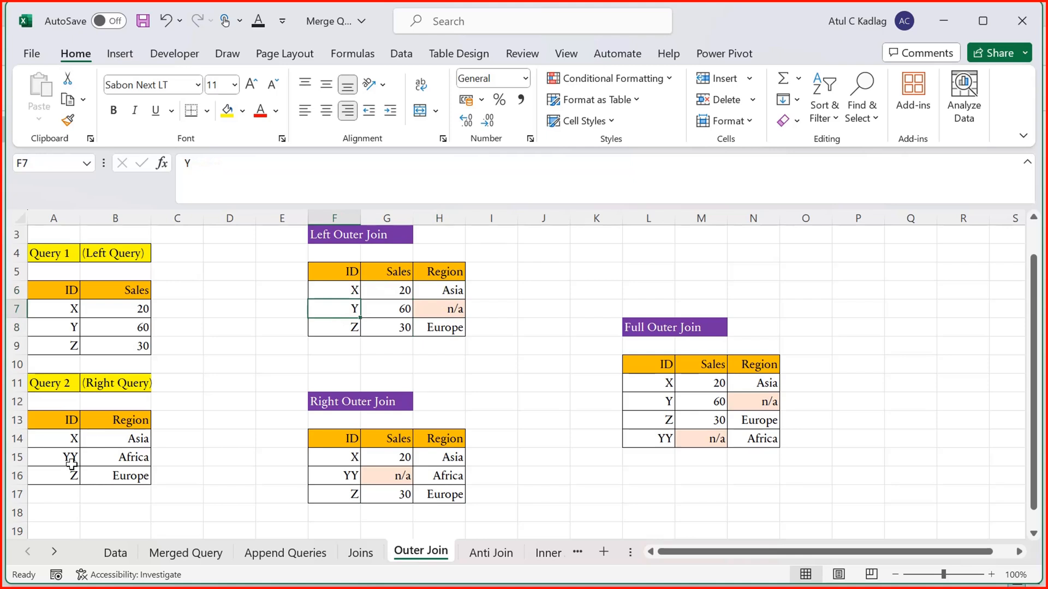
pyautogui.click(130, 463)
pyautogui.click(440, 301)
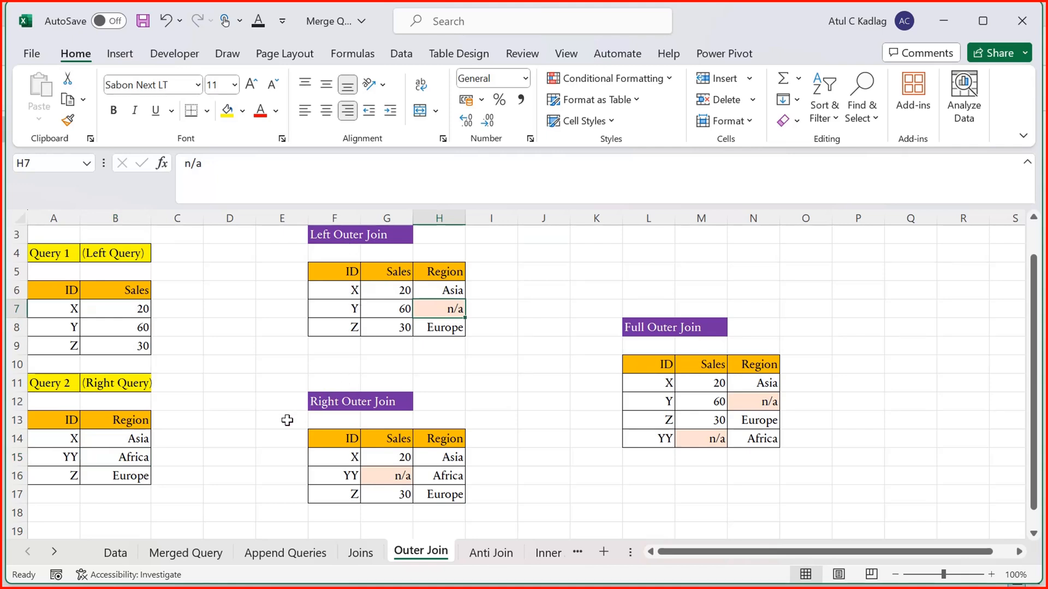
# - Compare the Query 2 (Right Query) rows with the ID and Region columns of the Right Outer Join table
pyautogui.moveTo(71, 438); pyautogui.dragTo(122, 475)
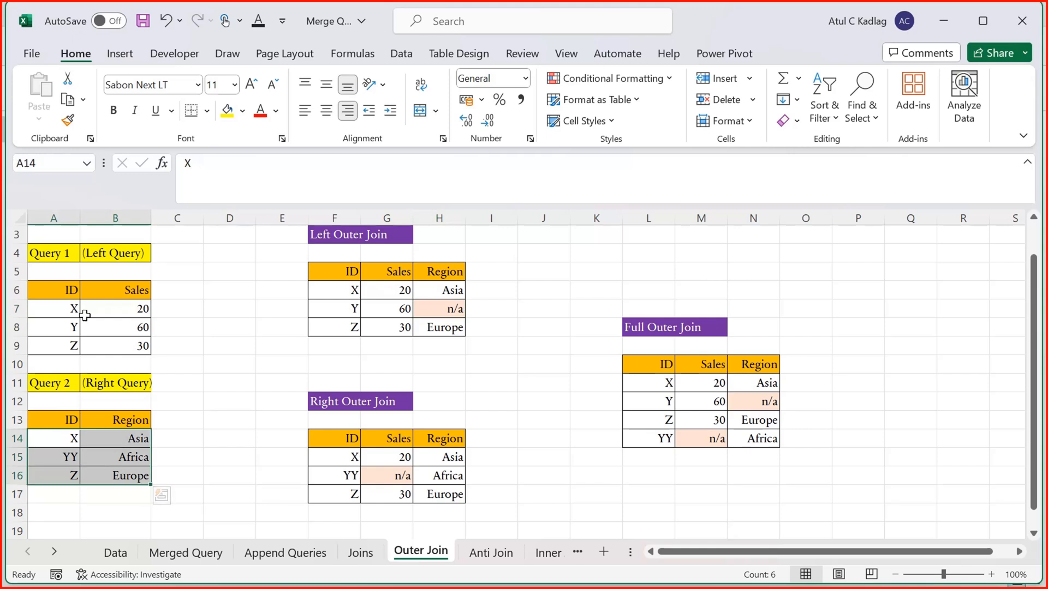
pyautogui.moveTo(70, 310); pyautogui.dragTo(129, 343)
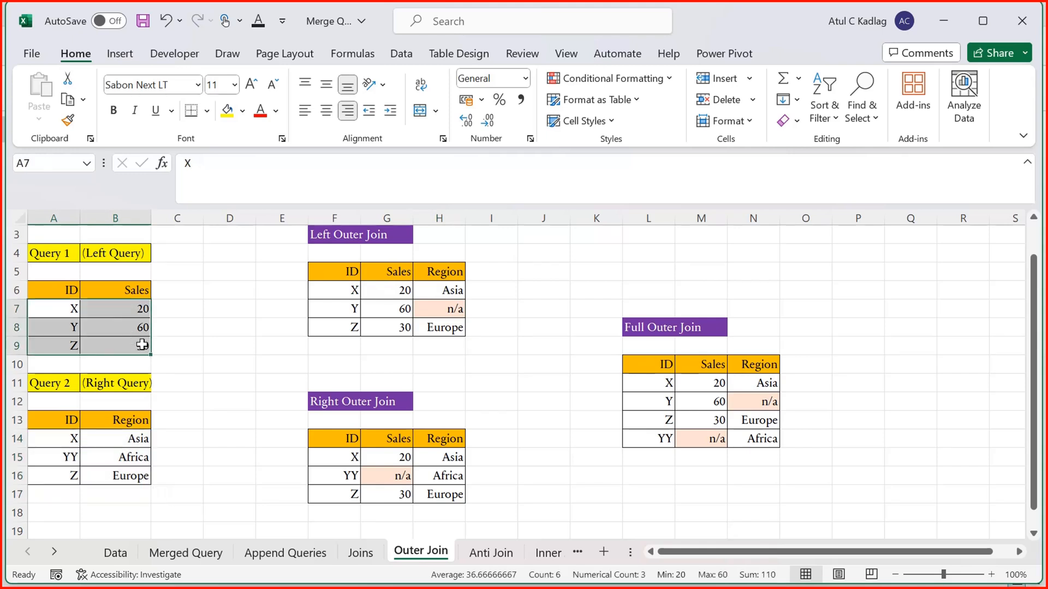
pyautogui.click(352, 458)
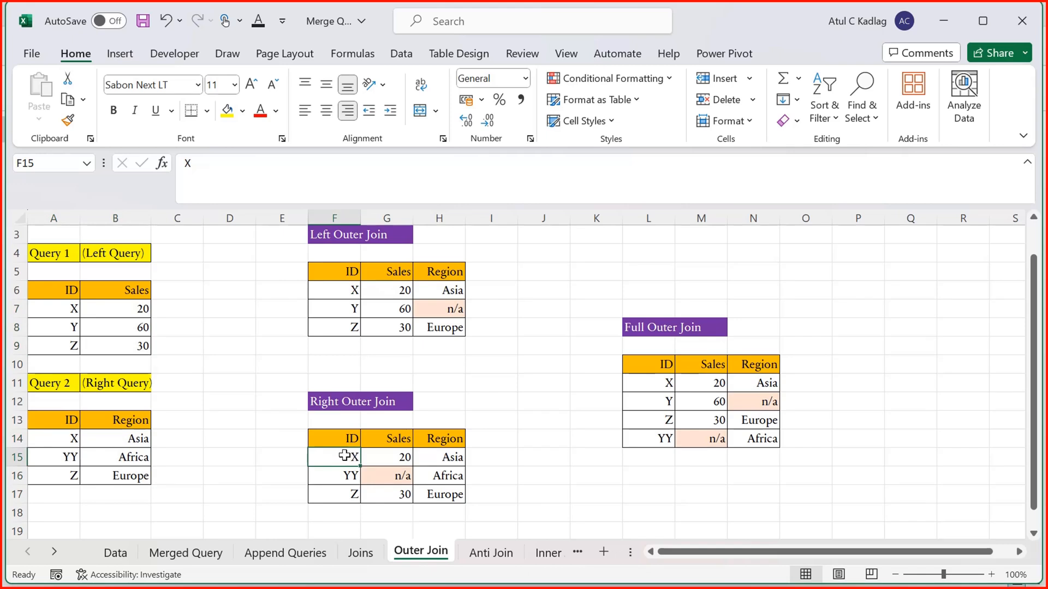
pyautogui.moveTo(342, 465); pyautogui.dragTo(343, 492)
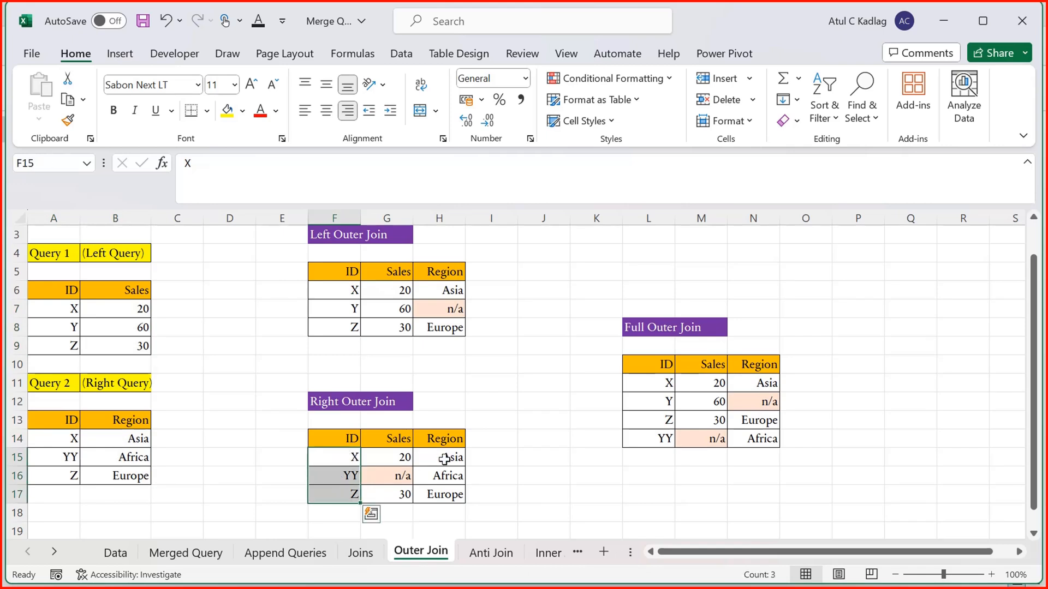
pyautogui.moveTo(444, 459); pyautogui.dragTo(441, 493)
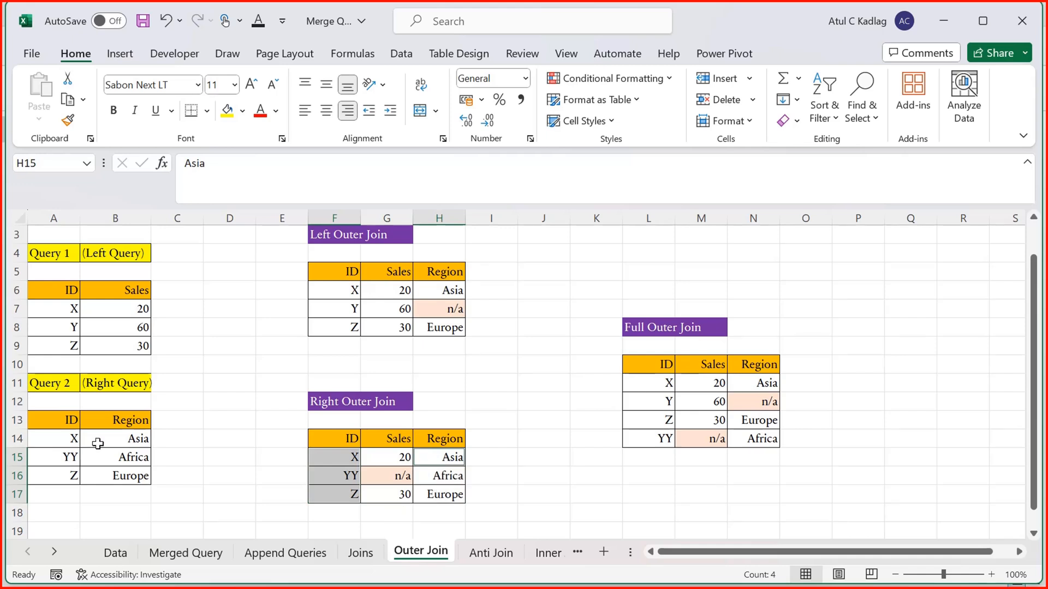
pyautogui.moveTo(71, 440); pyautogui.dragTo(121, 472)
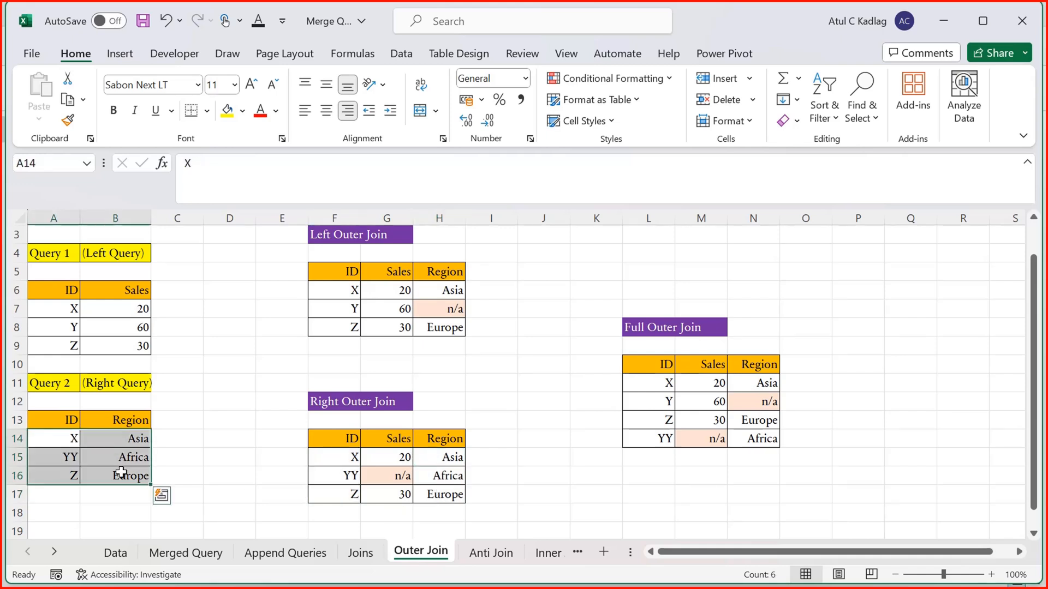
# - Trace the Sales values for X and Z in the Right Outer Join table back to Query 1
pyautogui.moveTo(388, 457); pyautogui.dragTo(389, 493)
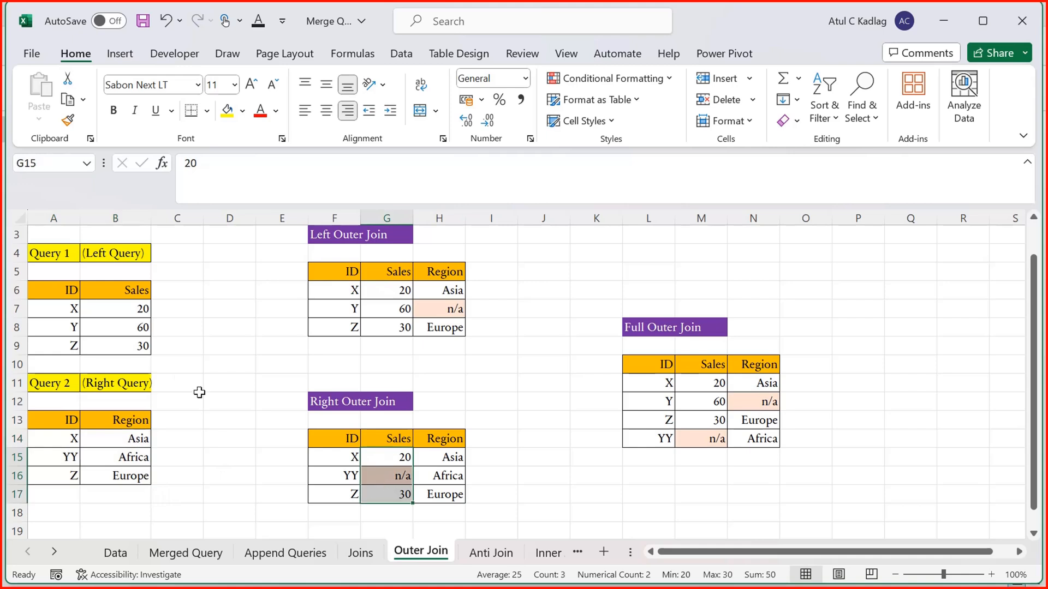
pyautogui.moveTo(122, 311); pyautogui.dragTo(139, 345)
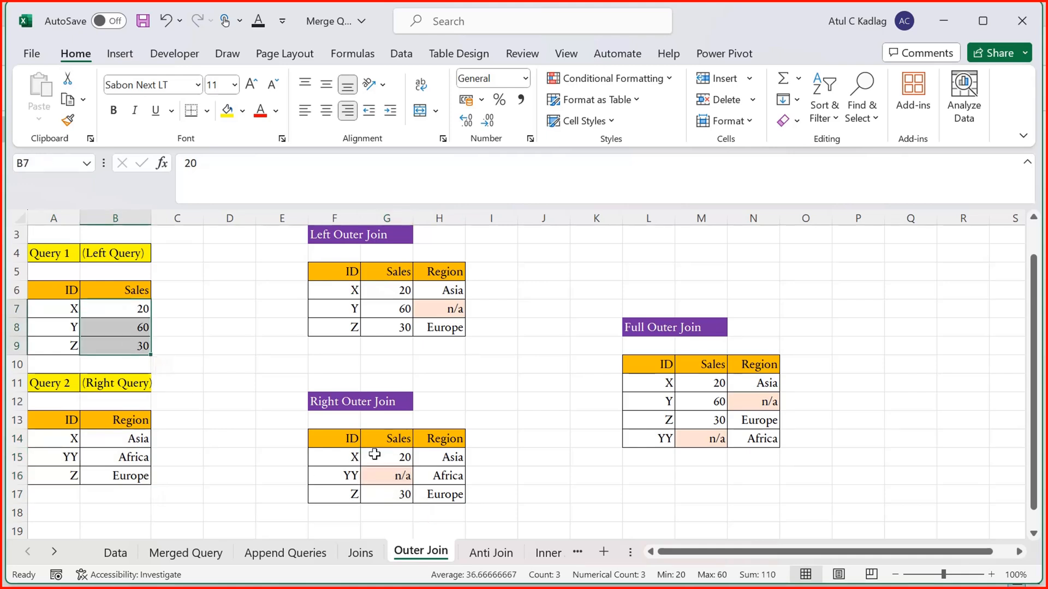
pyautogui.click(349, 460)
pyautogui.click(346, 494)
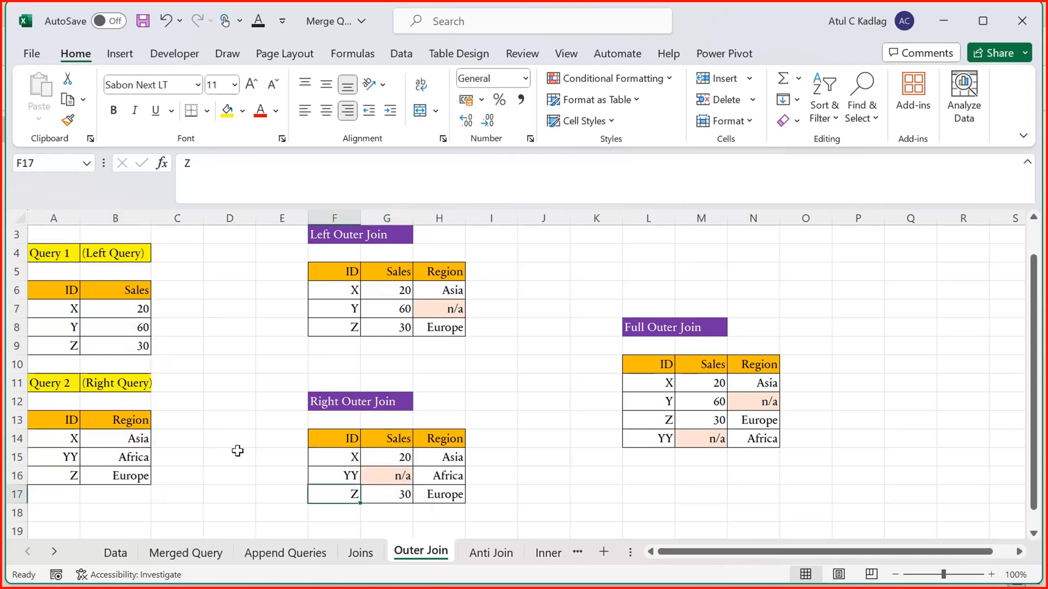
pyautogui.click(54, 314)
pyautogui.click(55, 344)
pyautogui.click(148, 310)
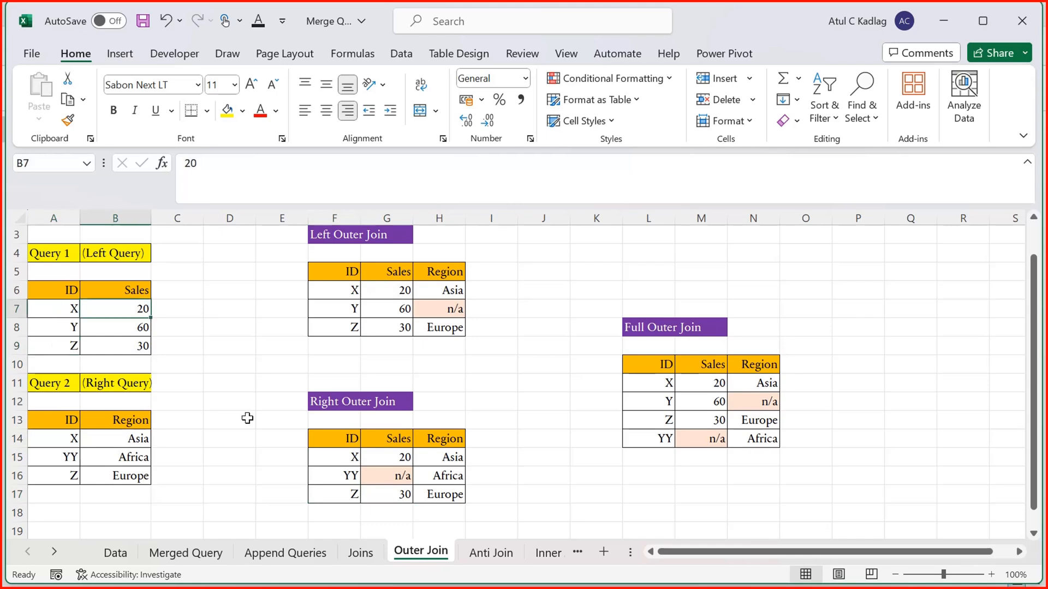
# - Check the YY row's Sales cell in the Right Outer Join table against ID Y in Query 1
pyautogui.click(392, 477)
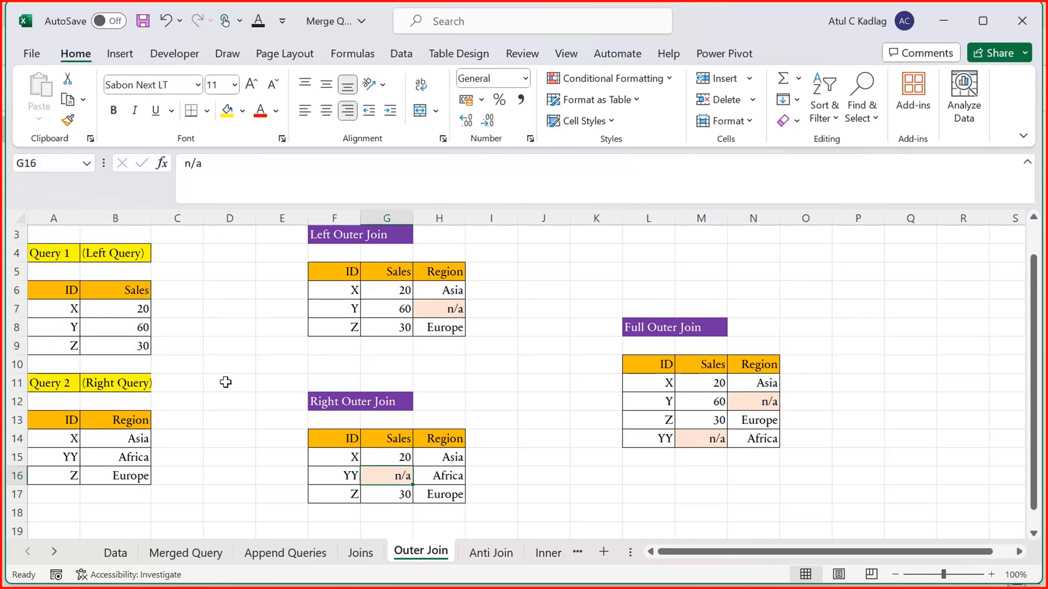
pyautogui.click(85, 326)
pyautogui.click(75, 326)
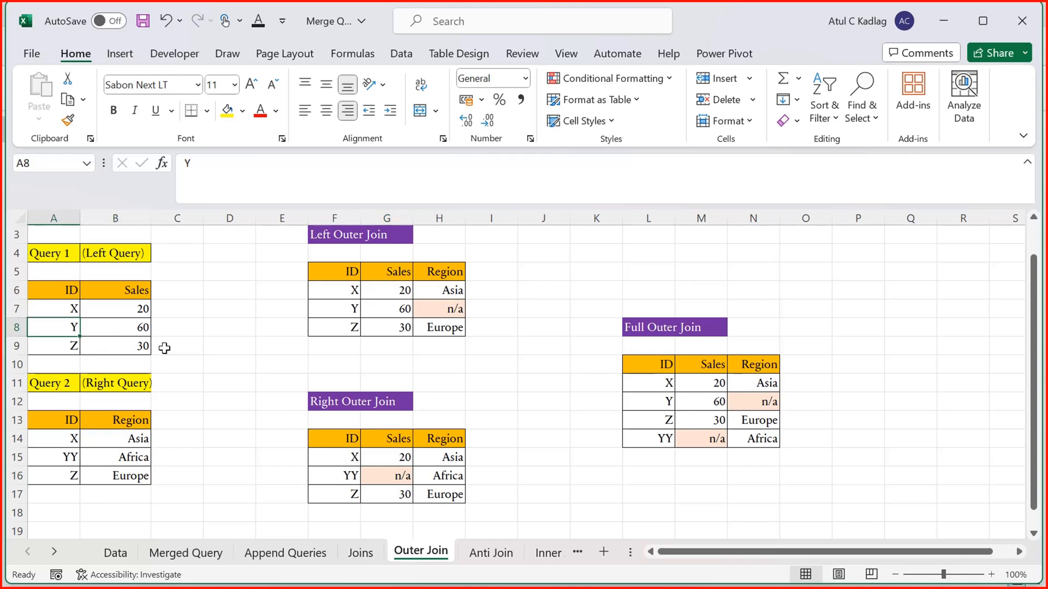
pyautogui.click(407, 477)
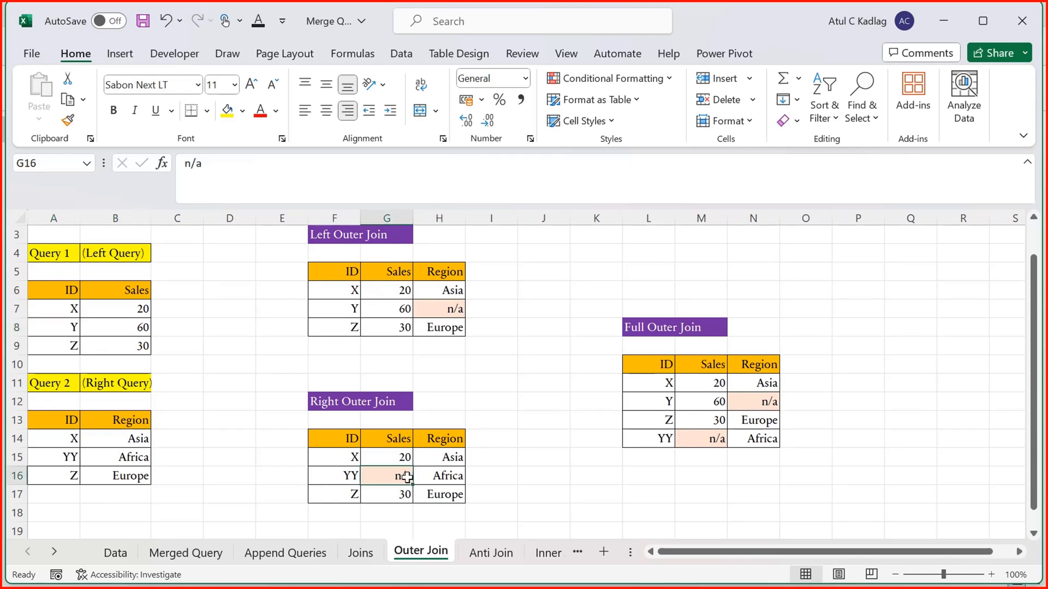
# - Compare the Full Outer Join table with the source rows of Query 1 and Query 2
pyautogui.click(584, 433)
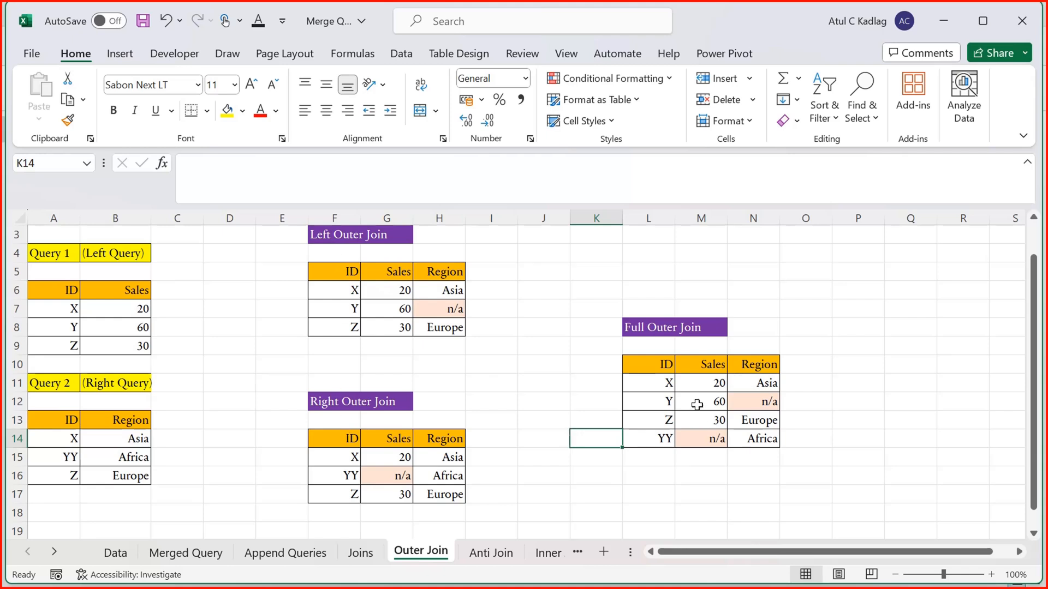
pyautogui.moveTo(650, 366); pyautogui.dragTo(771, 441)
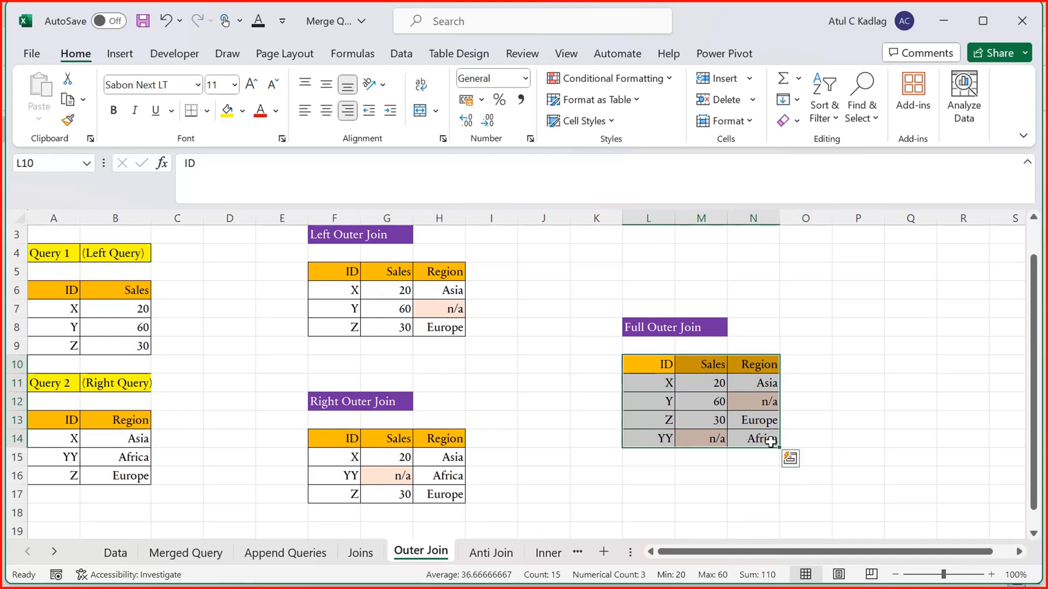
pyautogui.click(738, 424)
pyautogui.moveTo(658, 382); pyautogui.dragTo(700, 419)
pyautogui.moveTo(61, 311); pyautogui.dragTo(134, 346)
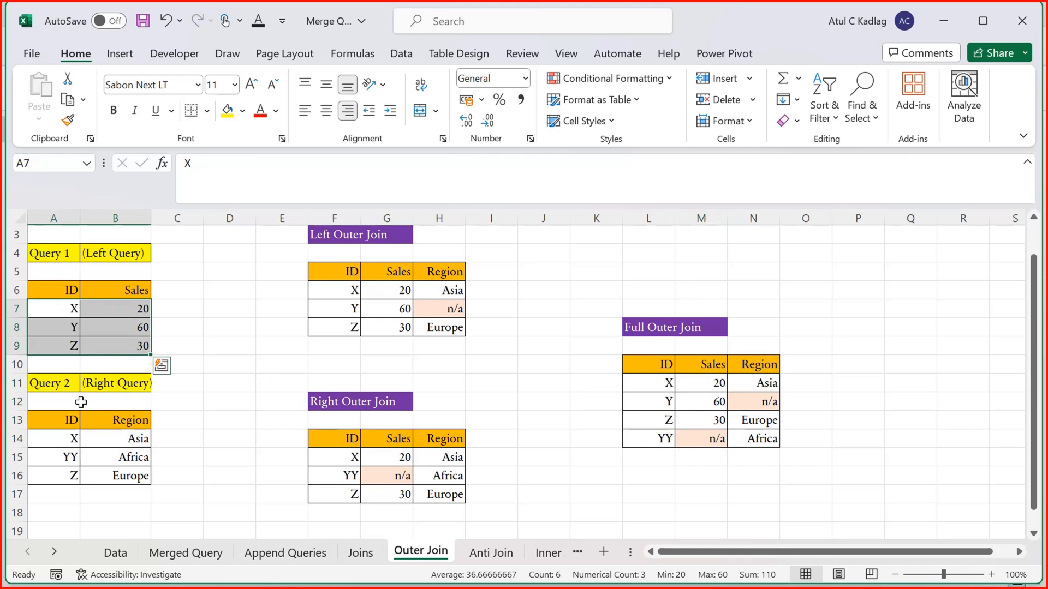
pyautogui.moveTo(71, 436); pyautogui.dragTo(102, 474)
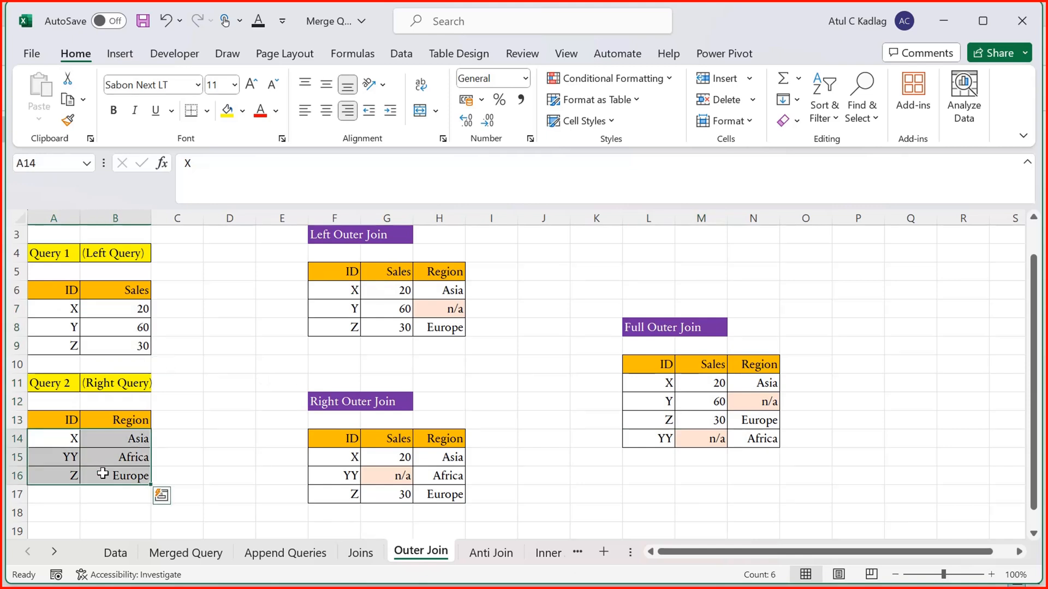
pyautogui.click(60, 461)
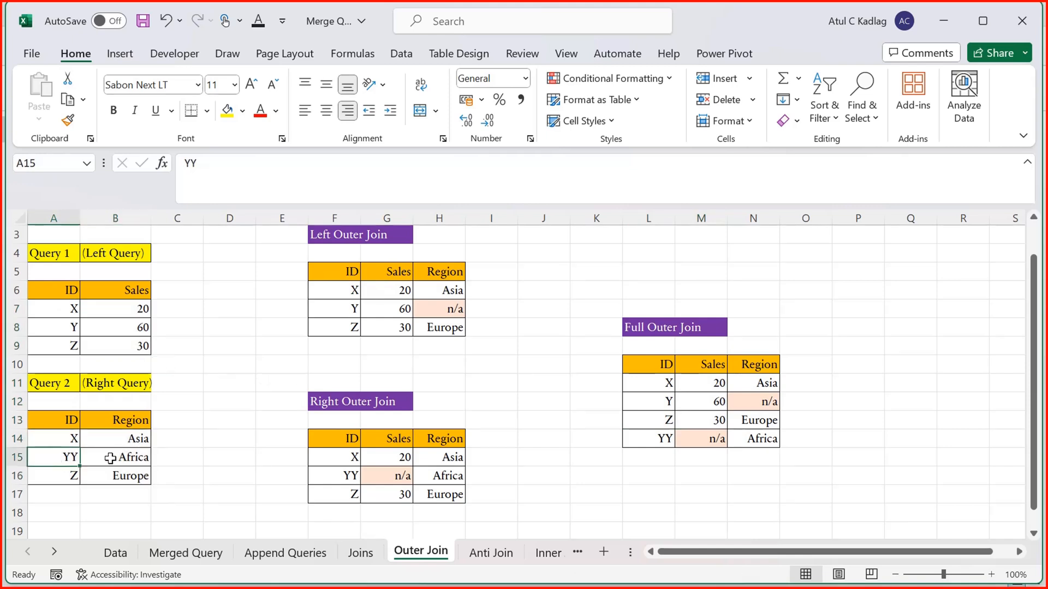
# - Examine the Sales and Region values for each ID in the Full Outer Join table, including the YY row
pyautogui.click(671, 386)
pyautogui.click(671, 421)
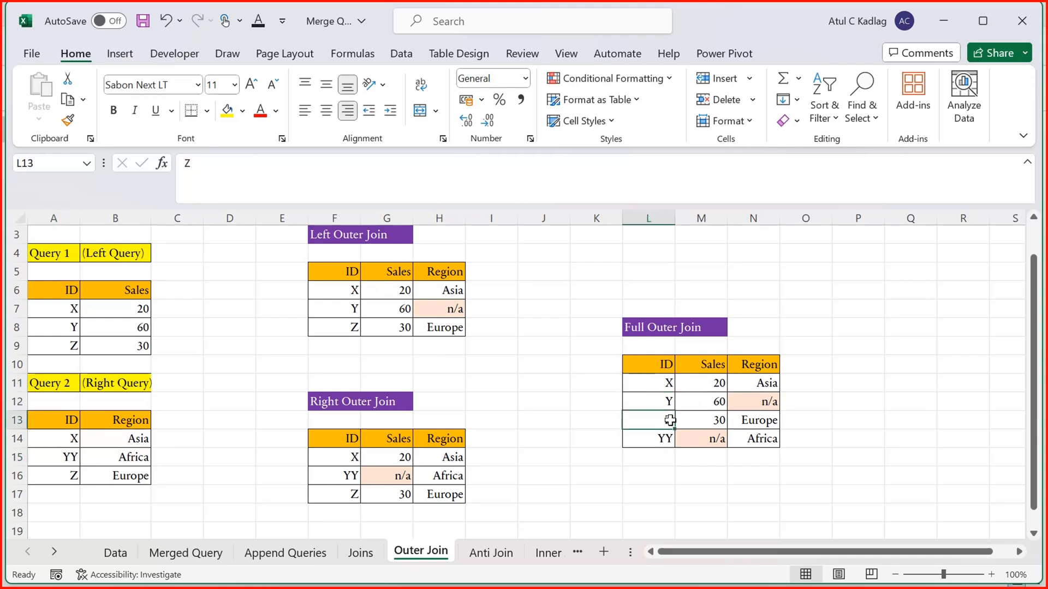
pyautogui.click(766, 406)
pyautogui.click(764, 416)
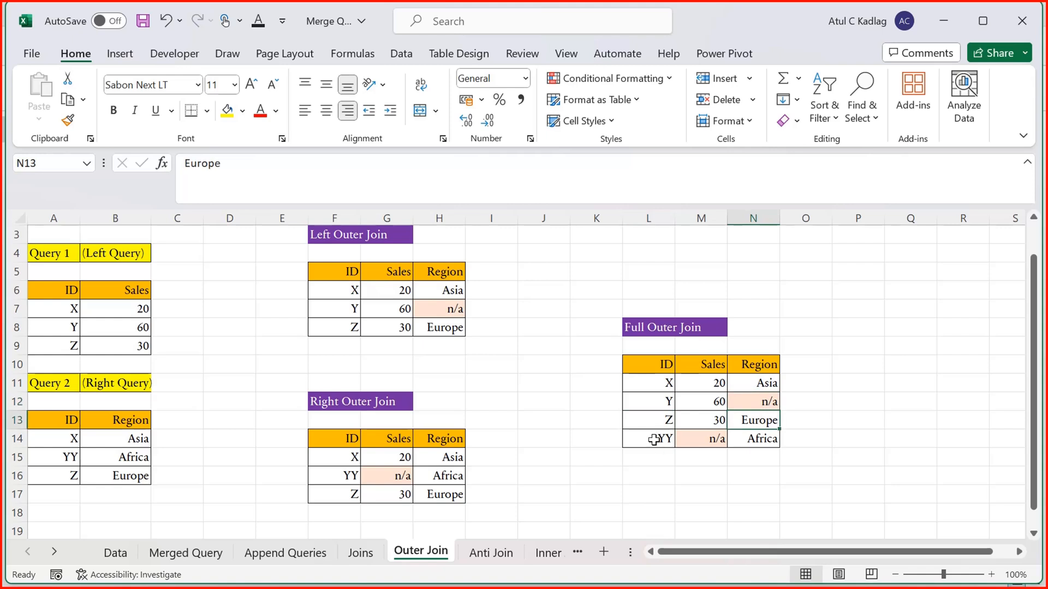
pyautogui.click(658, 438)
pyautogui.click(715, 438)
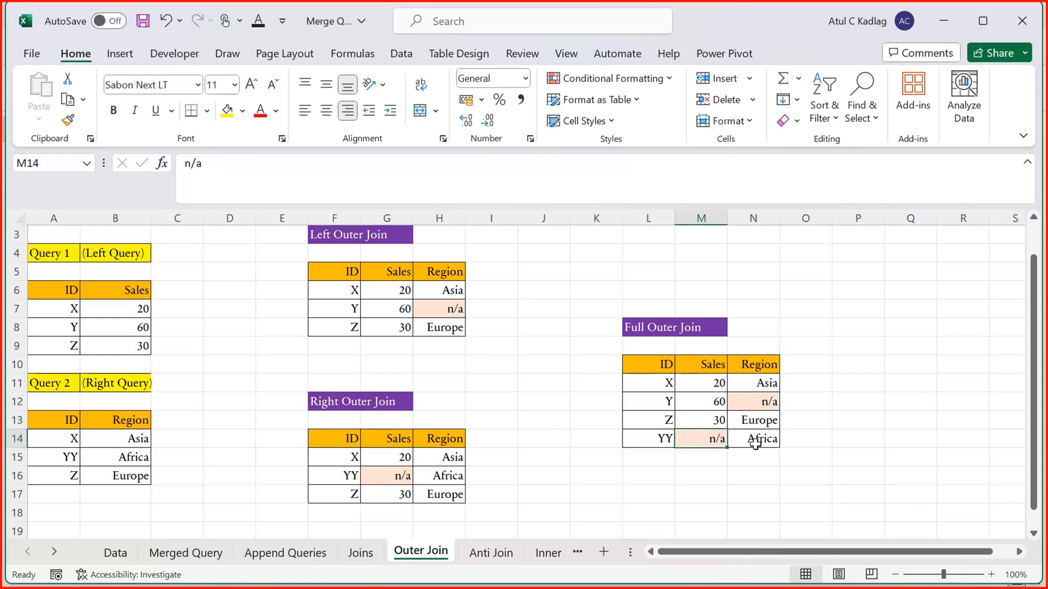
pyautogui.moveTo(759, 365); pyautogui.dragTo(657, 445)
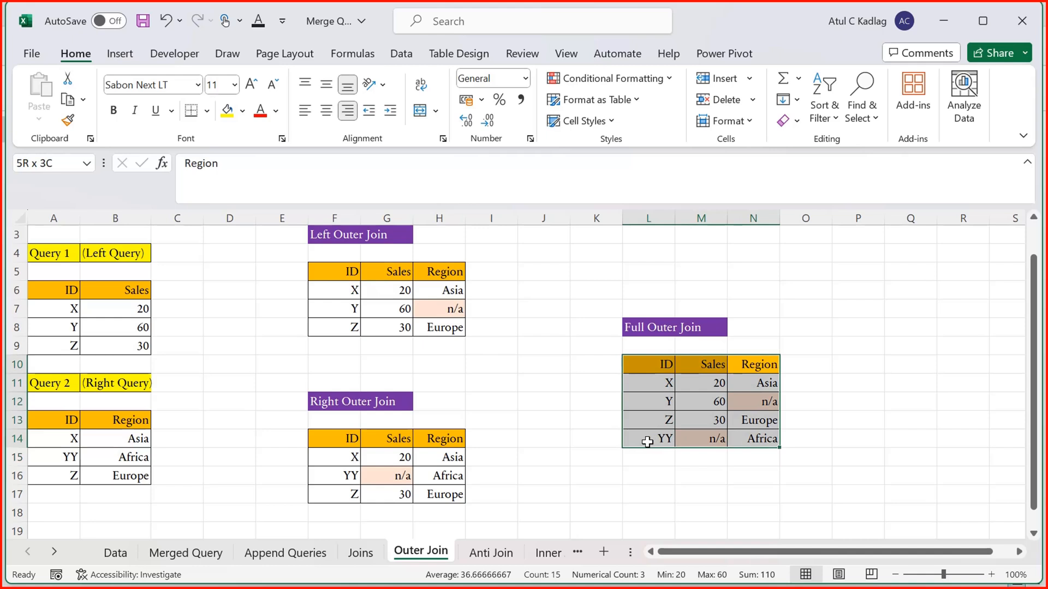
# - Open the Anti Join sheet and go to the Sales values of Query 1
pyautogui.click(655, 401)
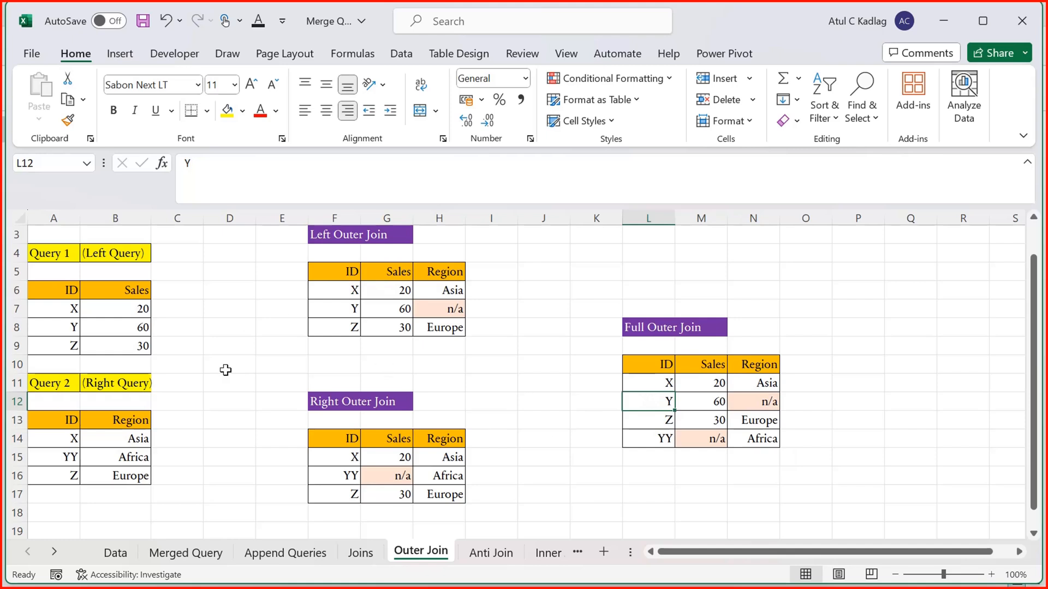
pyautogui.click(493, 552)
pyautogui.click(431, 348)
pyautogui.press('Left')
pyautogui.press('Left')
pyautogui.press('Left')
pyautogui.press('Left')
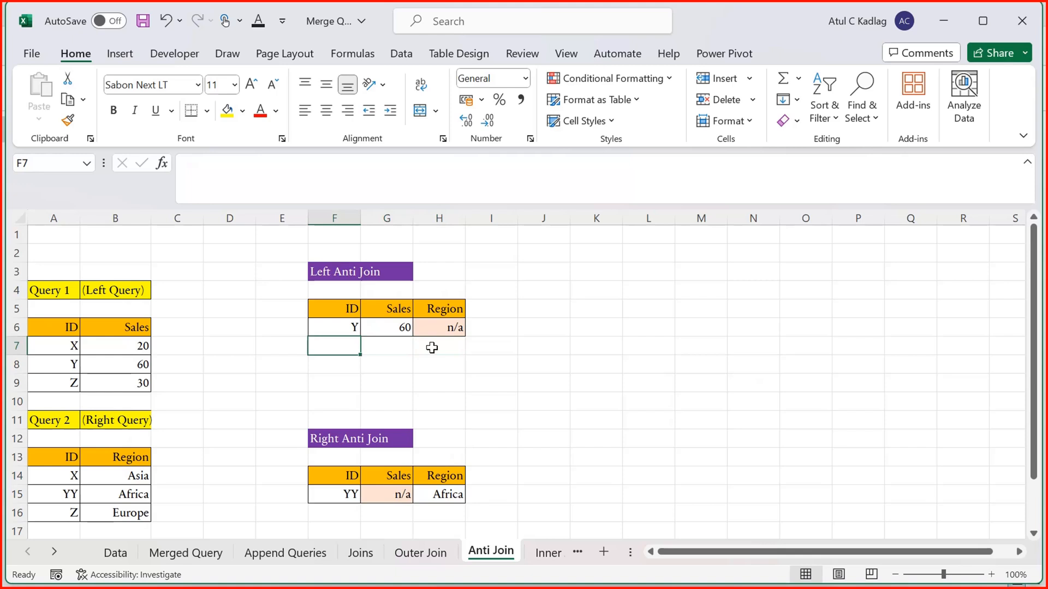
pyautogui.press('Home')
pyautogui.press('Right')
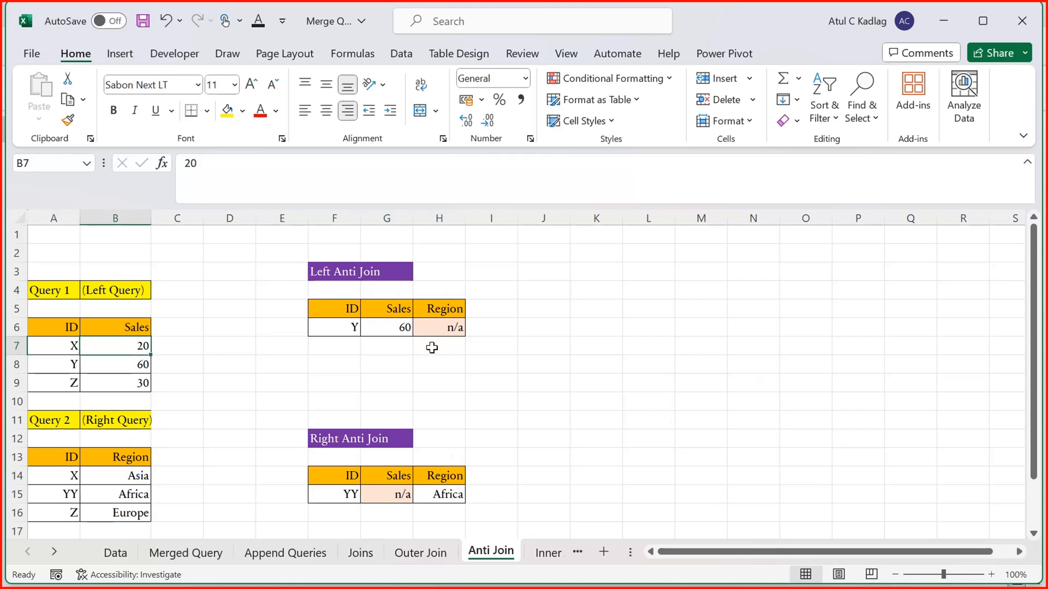
# - Examine the Sales values of Query 1 on the Anti Join sheet, focusing on ID Y
pyautogui.press('Down')
pyautogui.press('Down')
pyautogui.press('Up')
pyautogui.press('Up')
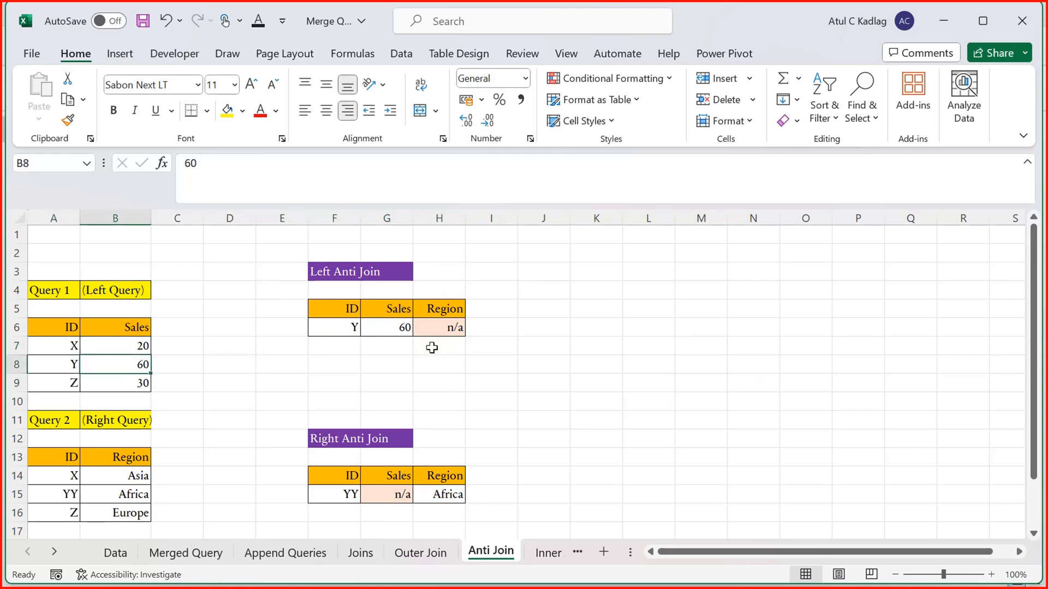
pyautogui.press('Down')
pyautogui.press('Down')
pyautogui.press('Down')
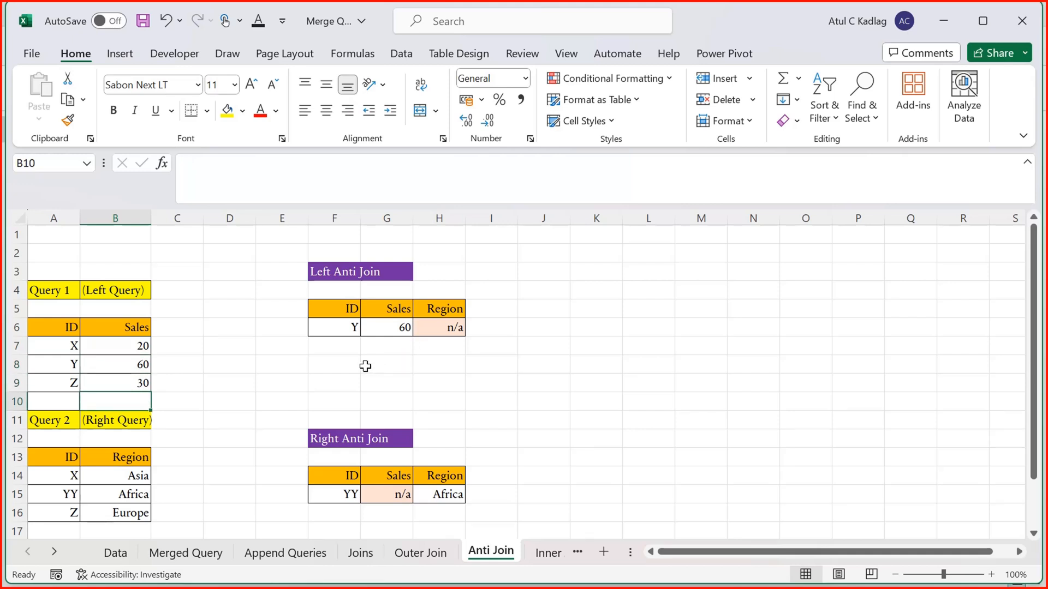
pyautogui.press('Down')
pyautogui.press('Down')
pyautogui.press('Up')
pyautogui.press('Up')
pyautogui.press('Up')
pyautogui.press('Up')
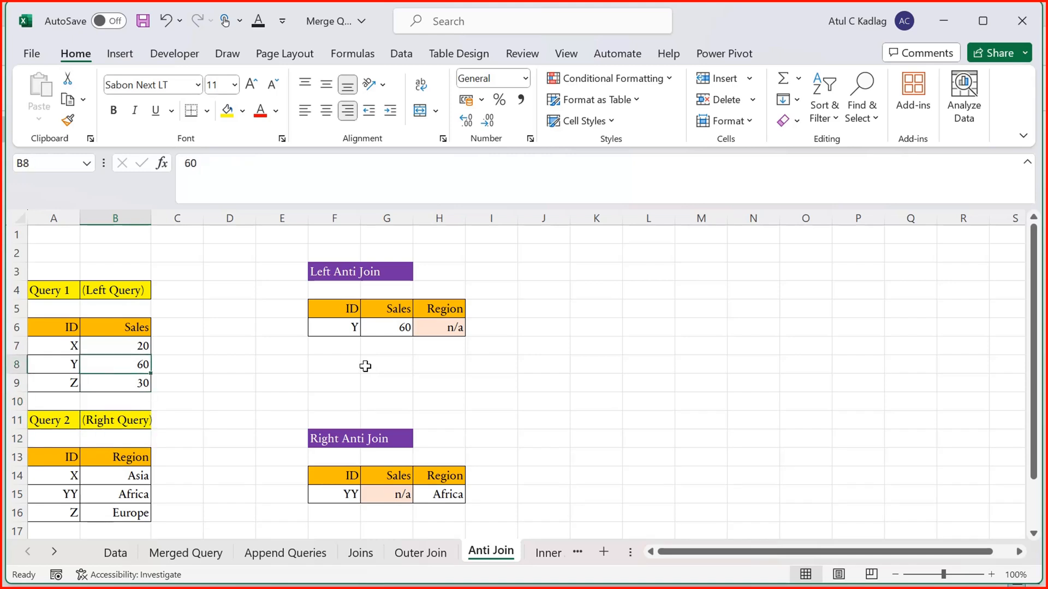
# - Compare the Y row of the Left Anti Join table with the rows of Query 1 and Query 2
pyautogui.moveTo(330, 328); pyautogui.dragTo(441, 328)
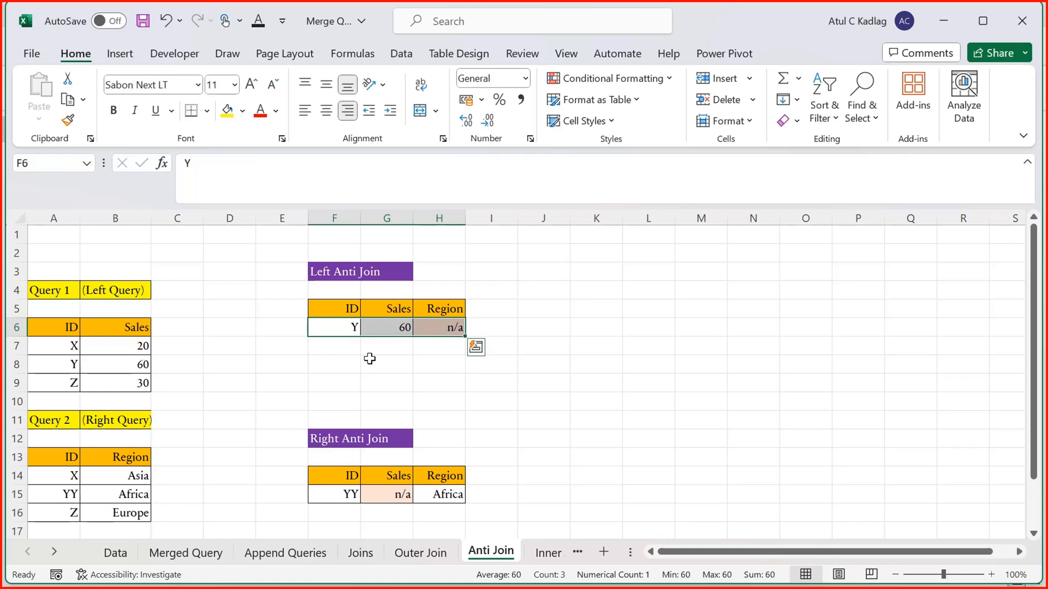
pyautogui.moveTo(69, 345); pyautogui.dragTo(101, 385)
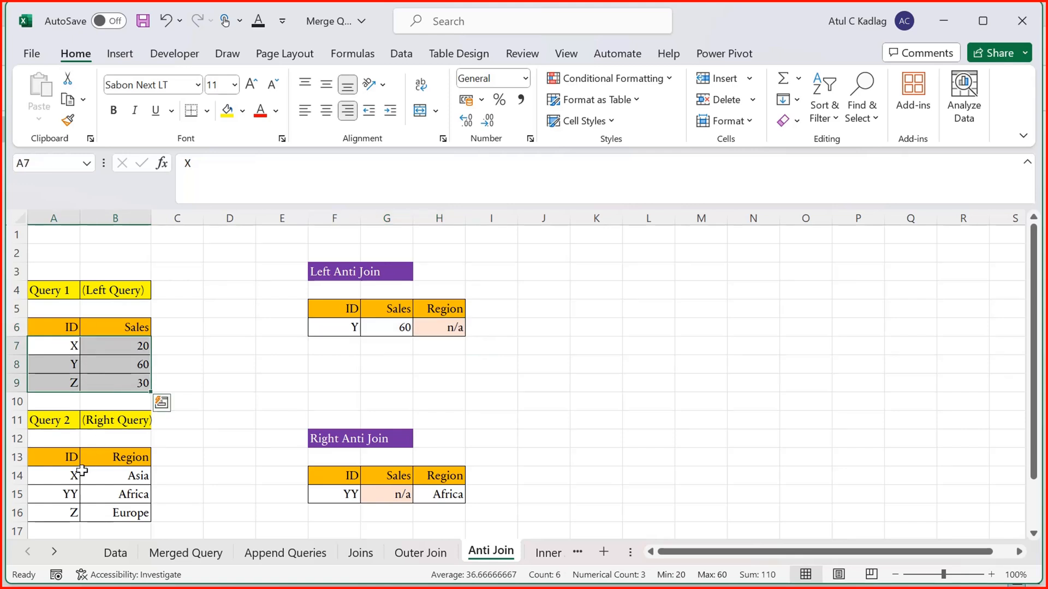
pyautogui.moveTo(62, 475); pyautogui.dragTo(99, 514)
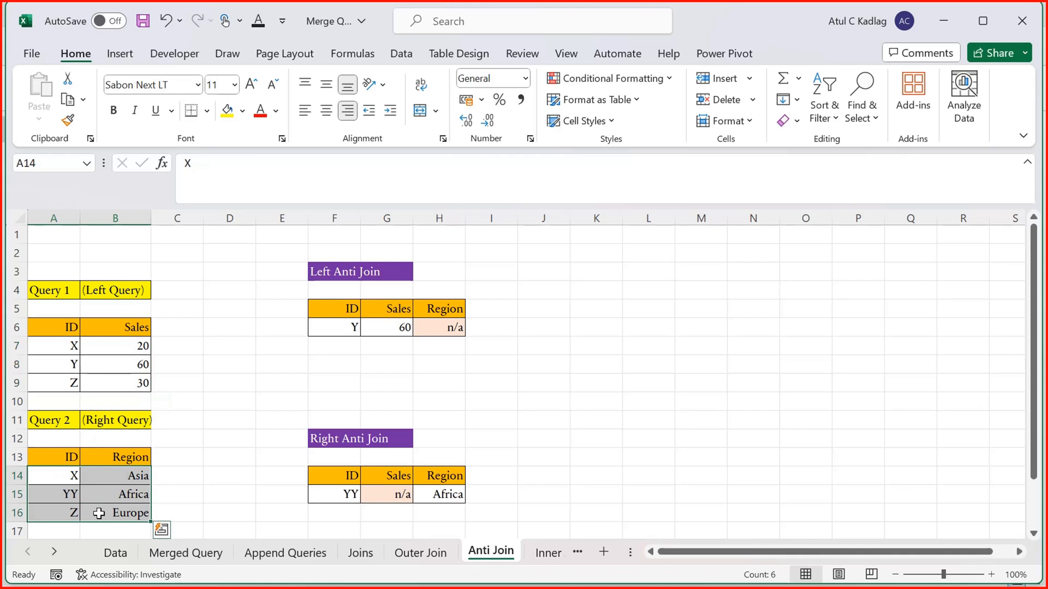
pyautogui.click(85, 494)
pyautogui.moveTo(69, 364); pyautogui.dragTo(103, 363)
pyautogui.moveTo(349, 325); pyautogui.dragTo(382, 324)
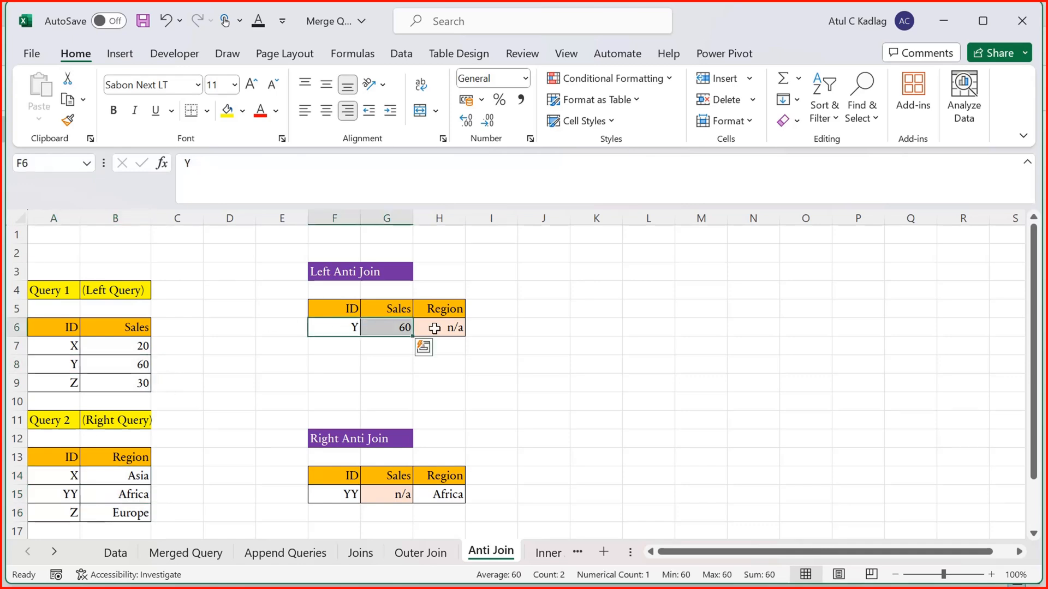
pyautogui.click(338, 313)
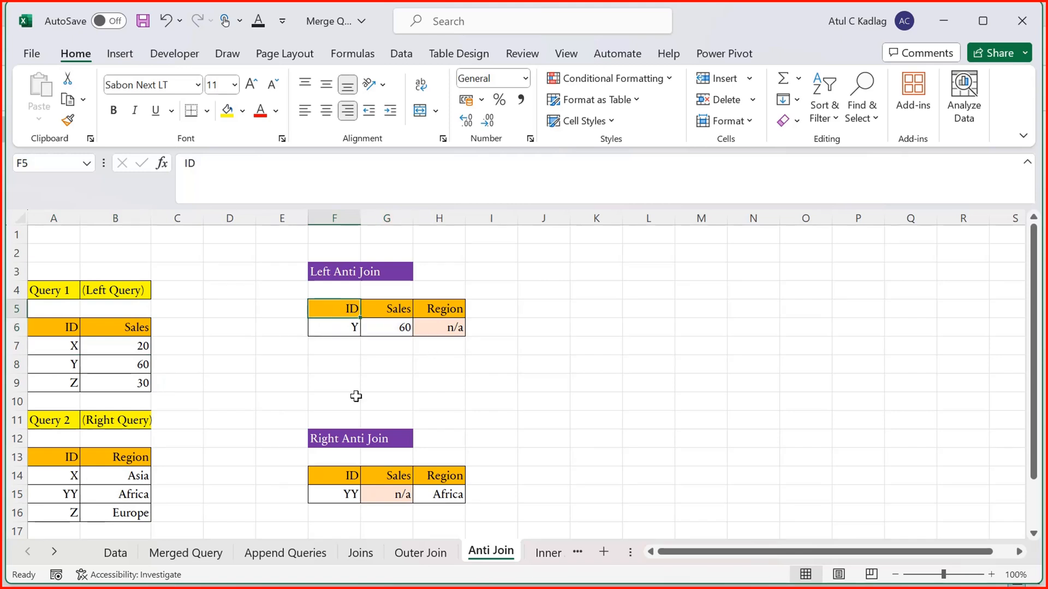
# - Check the YY row of the Right Anti Join table against ID YY in Query 2, including its Region and Sales cells
pyautogui.click(77, 495)
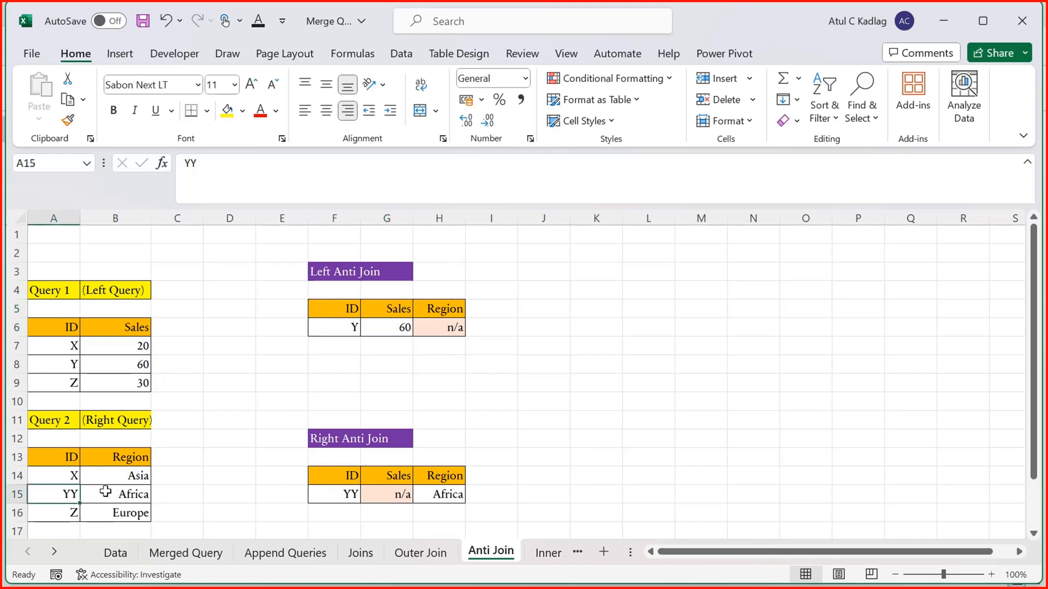
pyautogui.keyDown('ctrl'); pyautogui.click(453, 489); pyautogui.keyUp('ctrl')
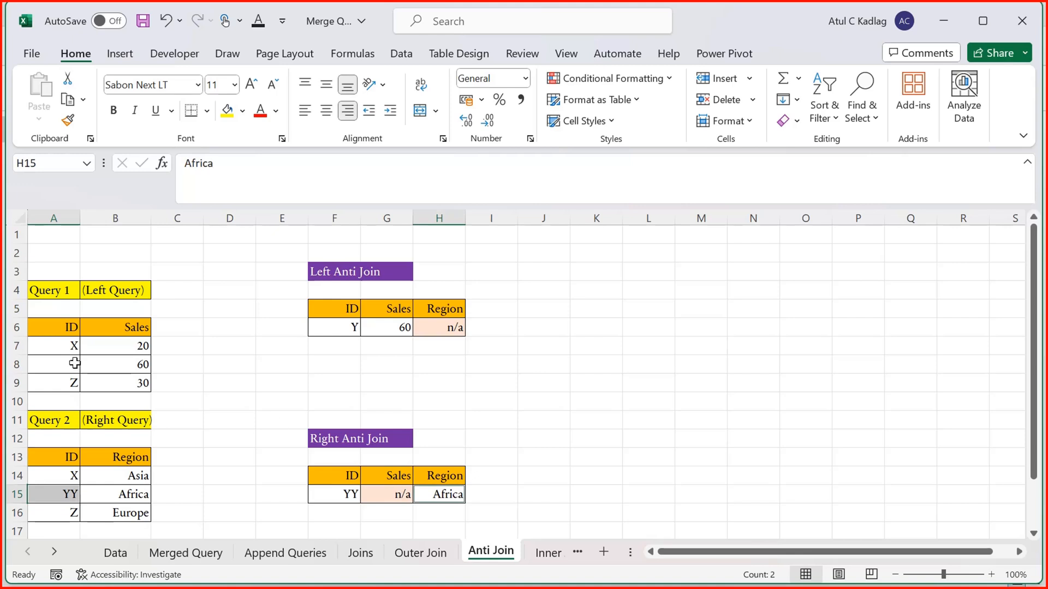
pyautogui.click(393, 497)
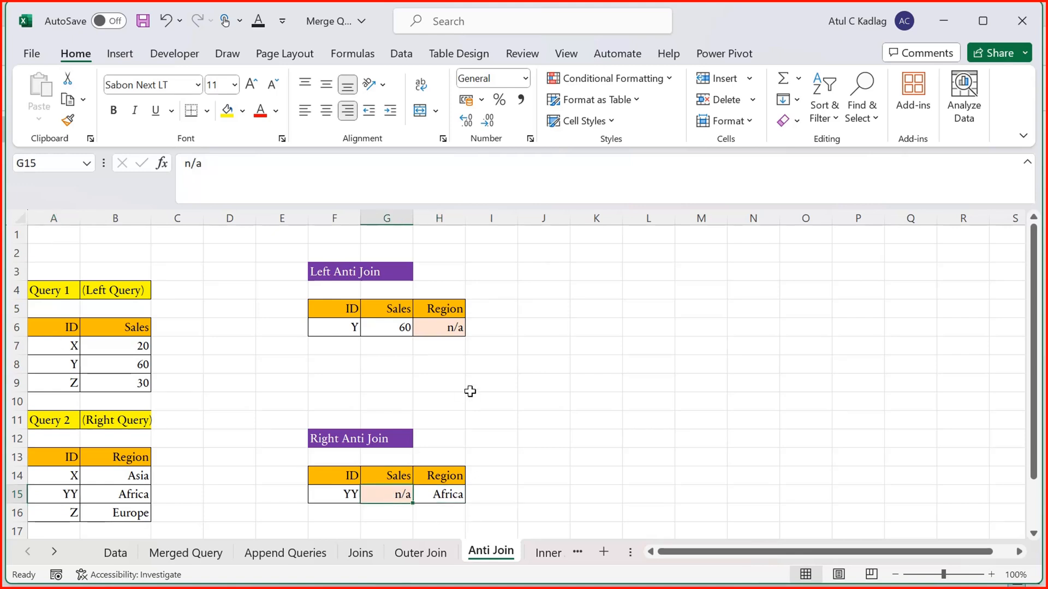
pyautogui.click(471, 389)
pyautogui.press('Down')
pyautogui.press('Down')
pyautogui.press('Down')
pyautogui.press('Down')
pyautogui.press('Down')
pyautogui.press('Down')
pyautogui.press('Down')
pyautogui.press('Down')
pyautogui.press('Down')
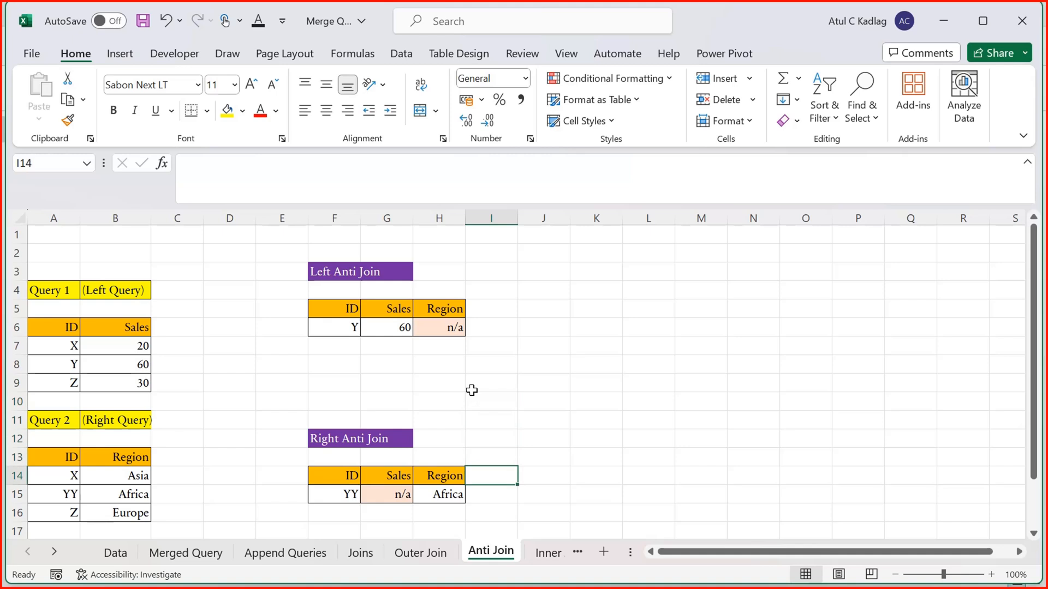
pyautogui.press('Up')
pyautogui.press('Up')
pyautogui.press('Up')
pyautogui.press('Up')
pyautogui.press('Up')
pyautogui.press('Up')
pyautogui.press('Up')
pyautogui.press('Up')
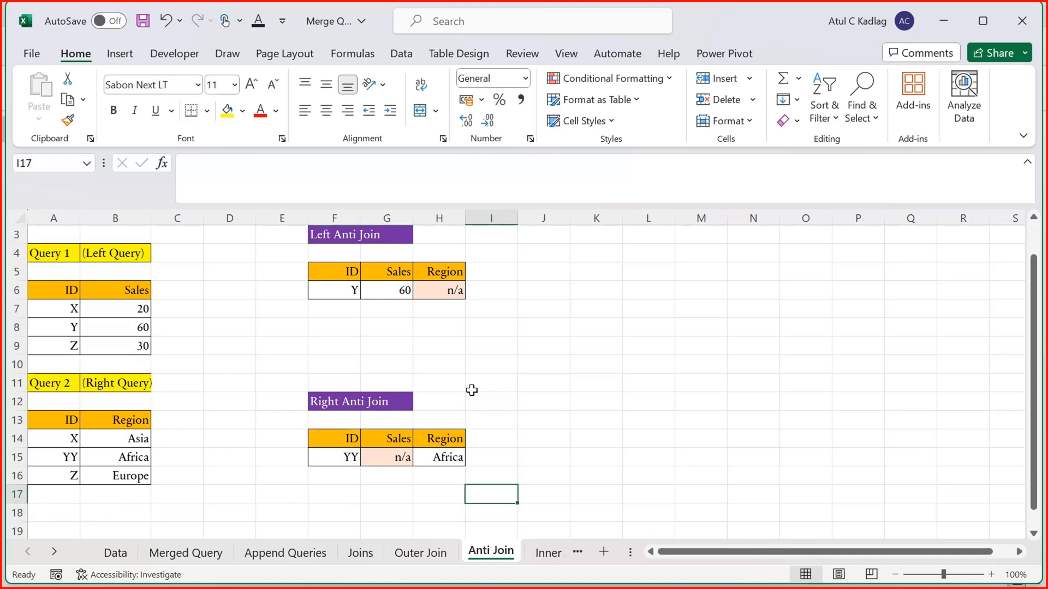
pyautogui.press('Up')
pyautogui.press('Up')
pyautogui.press('Up')
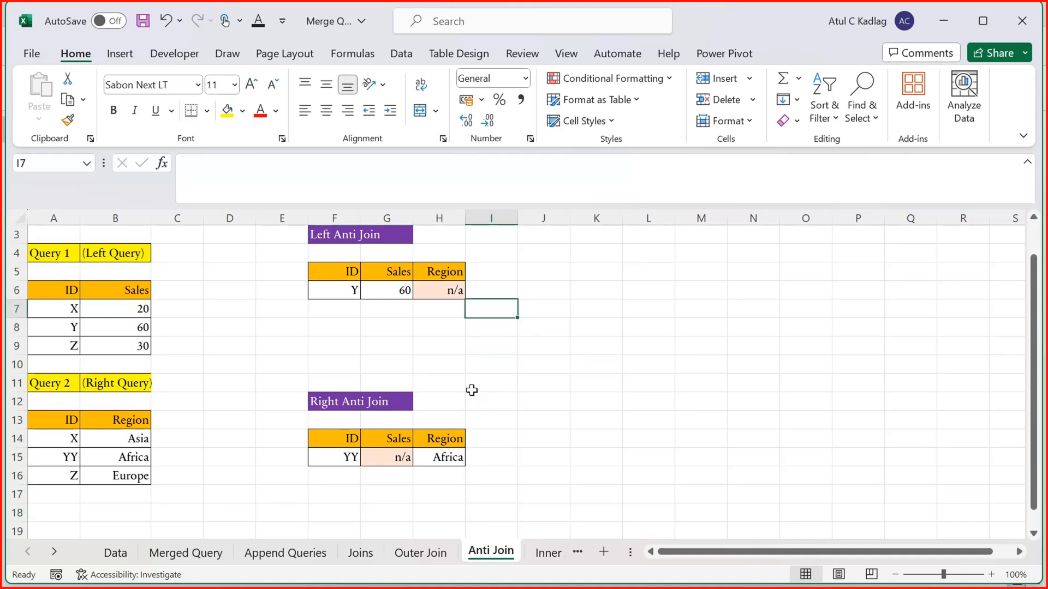
pyautogui.press('Down')
# - Open the Inner Join sheet and examine the whole Inner Join table
pyautogui.click(548, 553)
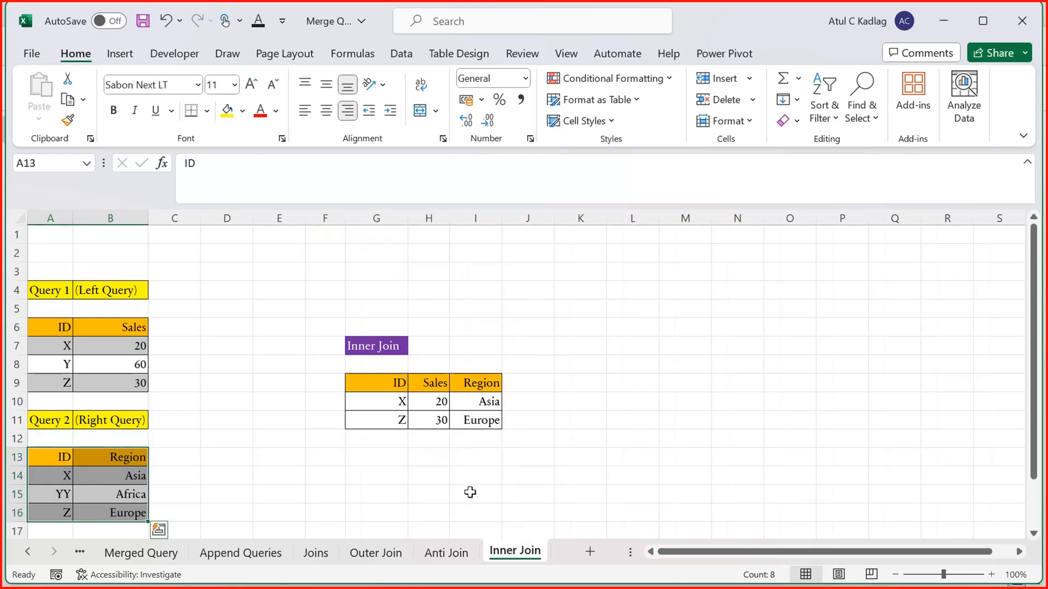
pyautogui.click(401, 442)
pyautogui.moveTo(375, 378); pyautogui.dragTo(484, 421)
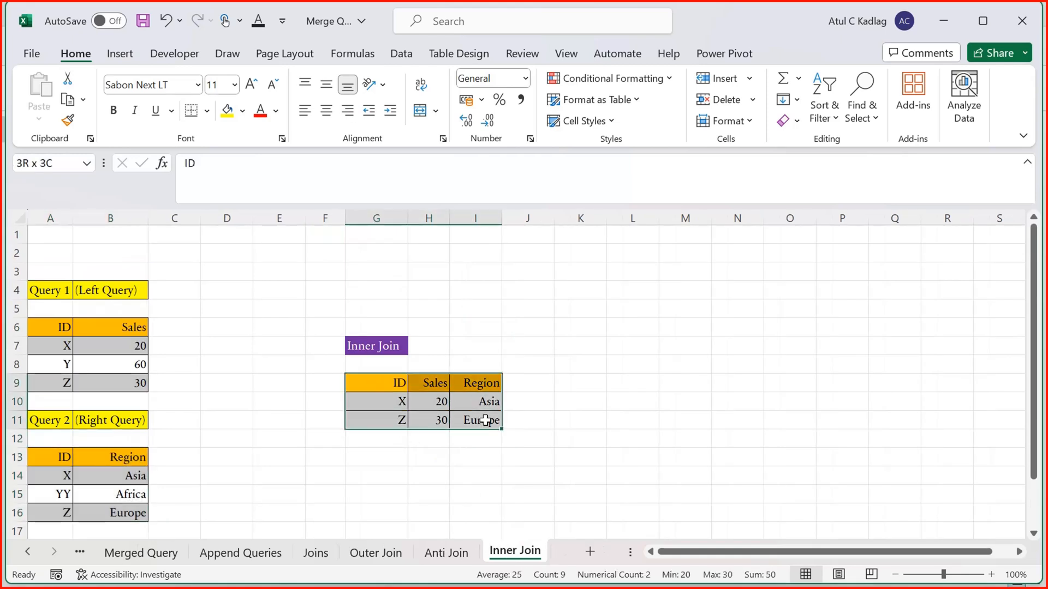
pyautogui.click(431, 492)
# - Compare the X and Z rows of Query 1 and Query 2 with the Y row of Query 1 and the YY row of Query 2
pyautogui.moveTo(58, 349); pyautogui.dragTo(112, 355)
pyautogui.moveTo(46, 385); pyautogui.dragTo(110, 382)
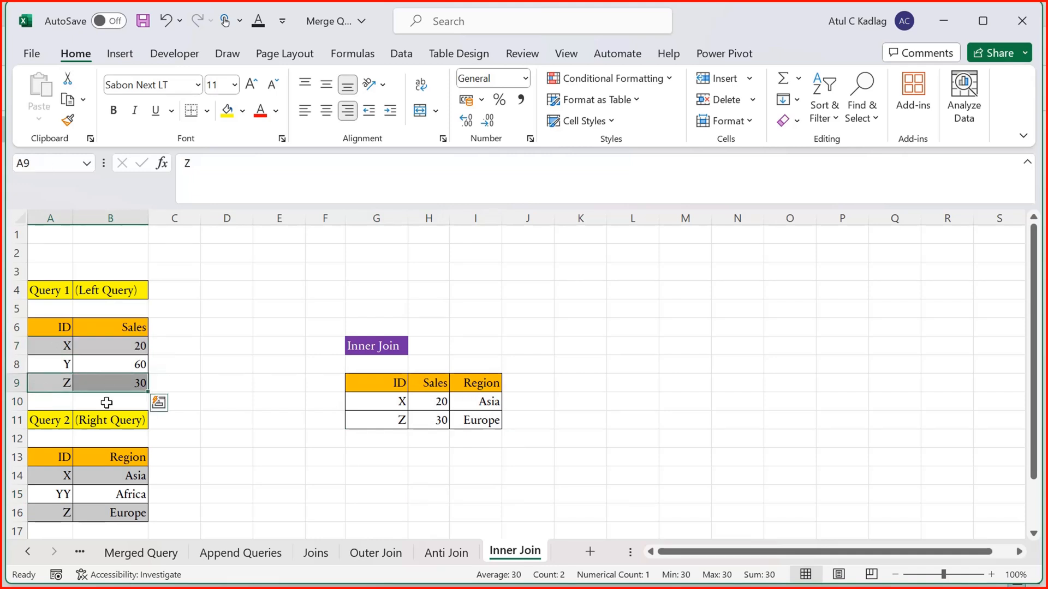
pyautogui.moveTo(57, 475); pyautogui.dragTo(101, 478)
pyautogui.moveTo(62, 519); pyautogui.dragTo(104, 520)
pyautogui.moveTo(55, 367); pyautogui.dragTo(117, 362)
pyautogui.moveTo(59, 494); pyautogui.dragTo(108, 498)
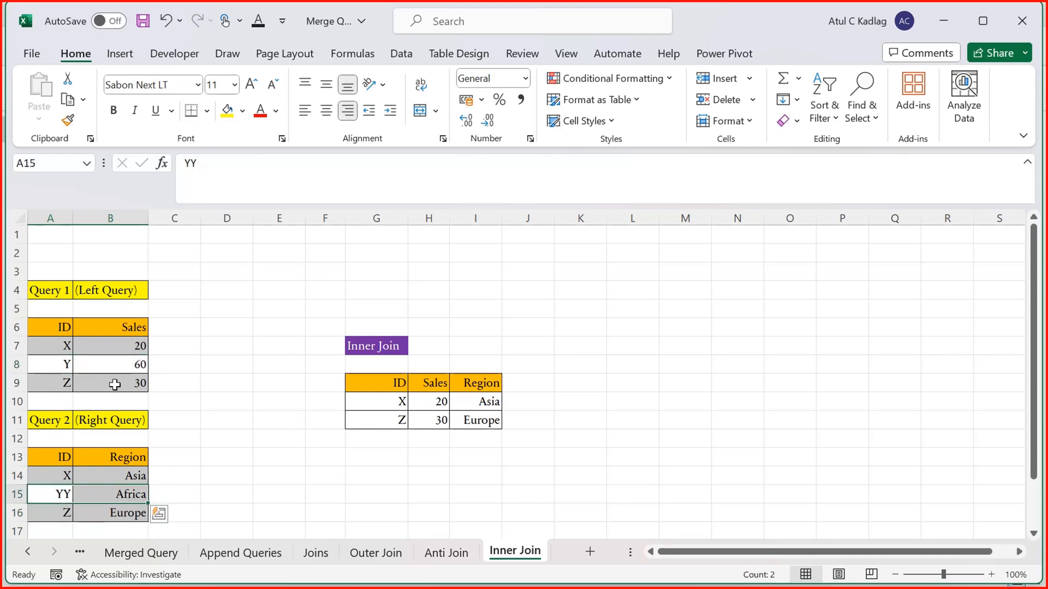
# - Review the X and Z result rows of the Inner Join table
pyautogui.click(372, 437)
pyautogui.moveTo(386, 398); pyautogui.dragTo(447, 430)
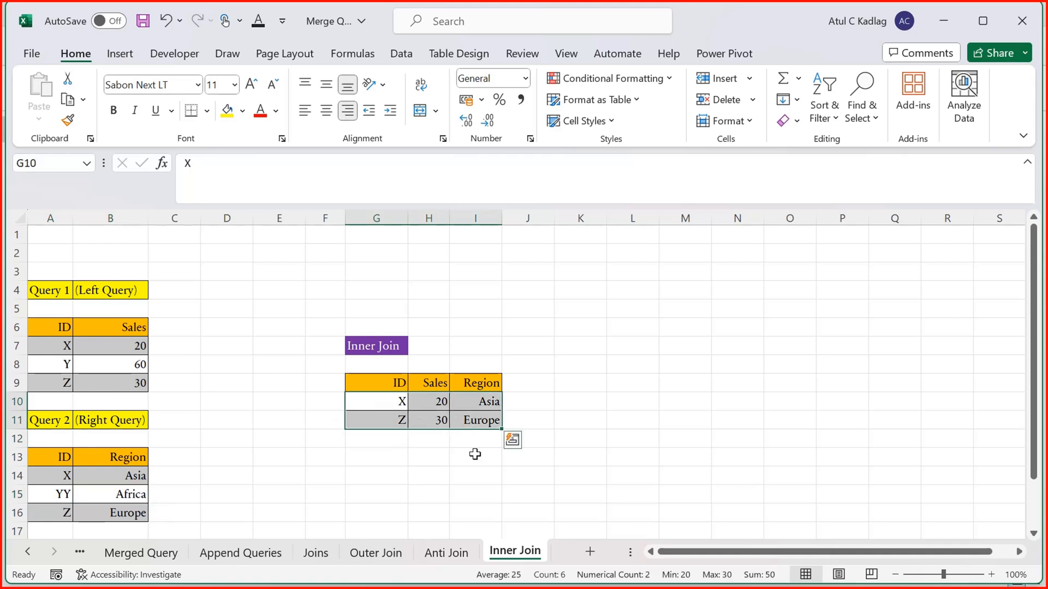
pyautogui.click(475, 457)
pyautogui.click(427, 476)
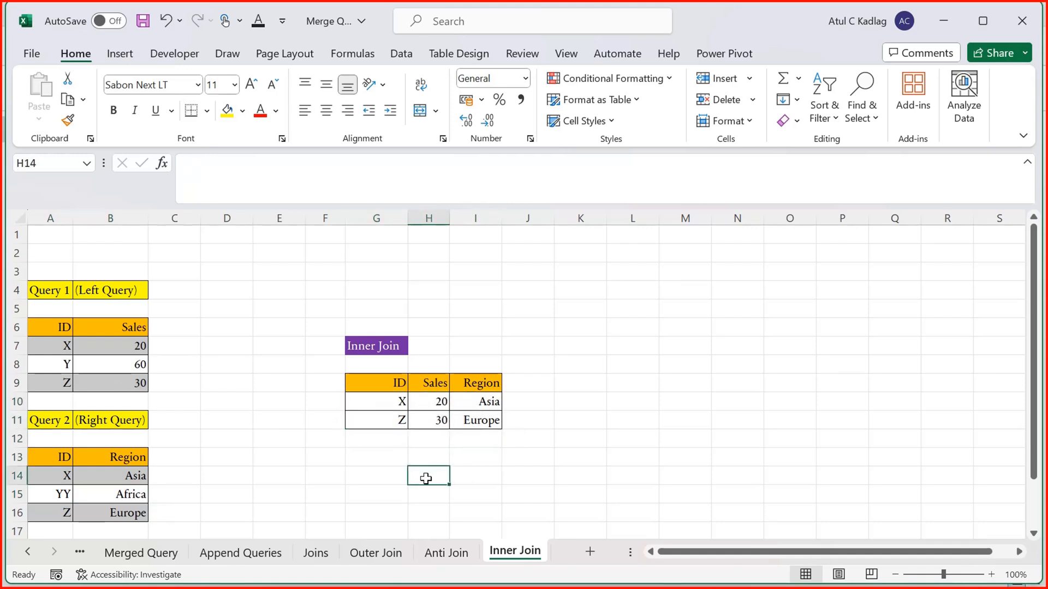
# - Return to the Joins sheet and review the outer, anti and inner join kinds alongside the Query 1 table
pyautogui.click(438, 553)
pyautogui.click(316, 553)
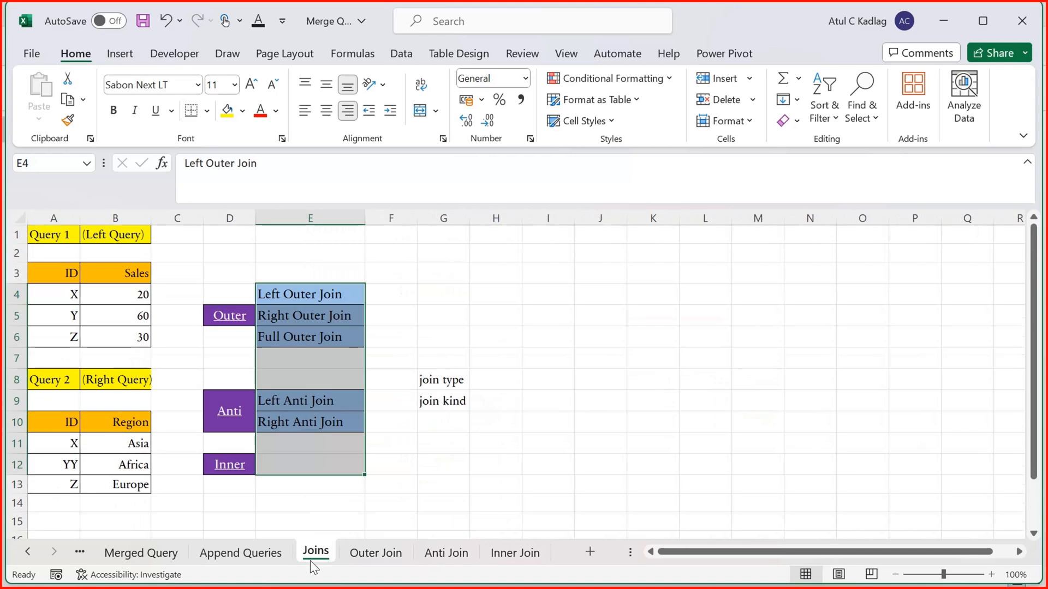
pyautogui.click(240, 553)
pyautogui.click(138, 551)
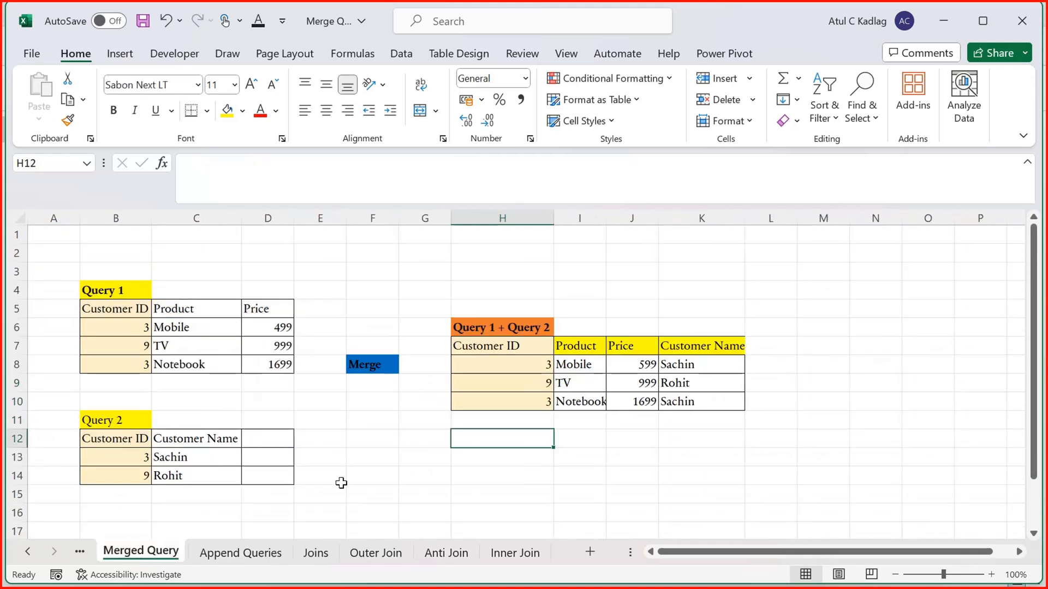
pyautogui.click(317, 552)
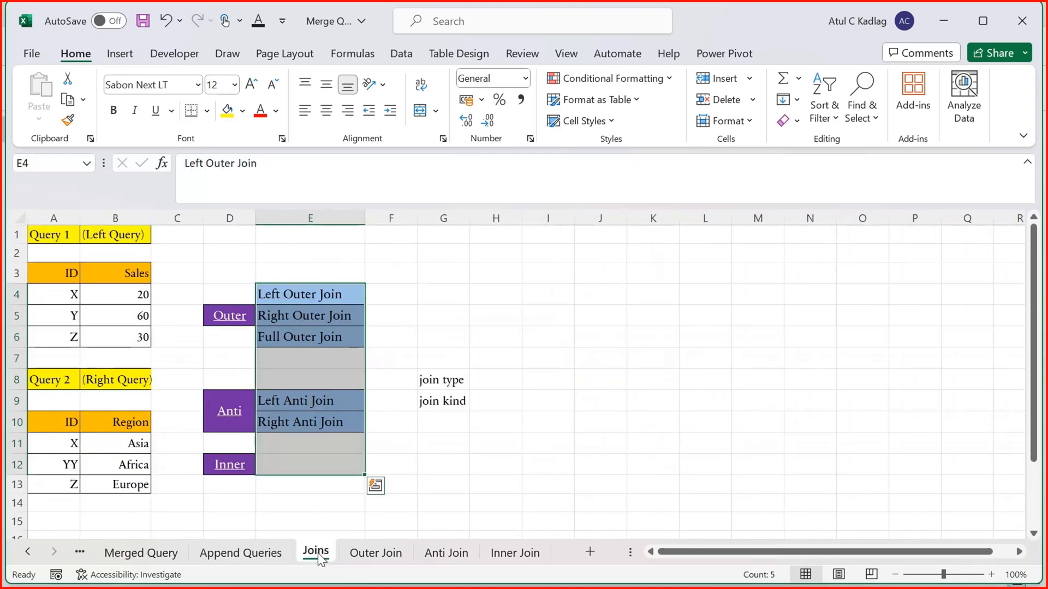
pyautogui.click(413, 458)
pyautogui.moveTo(256, 316); pyautogui.dragTo(407, 468)
pyautogui.click(463, 467)
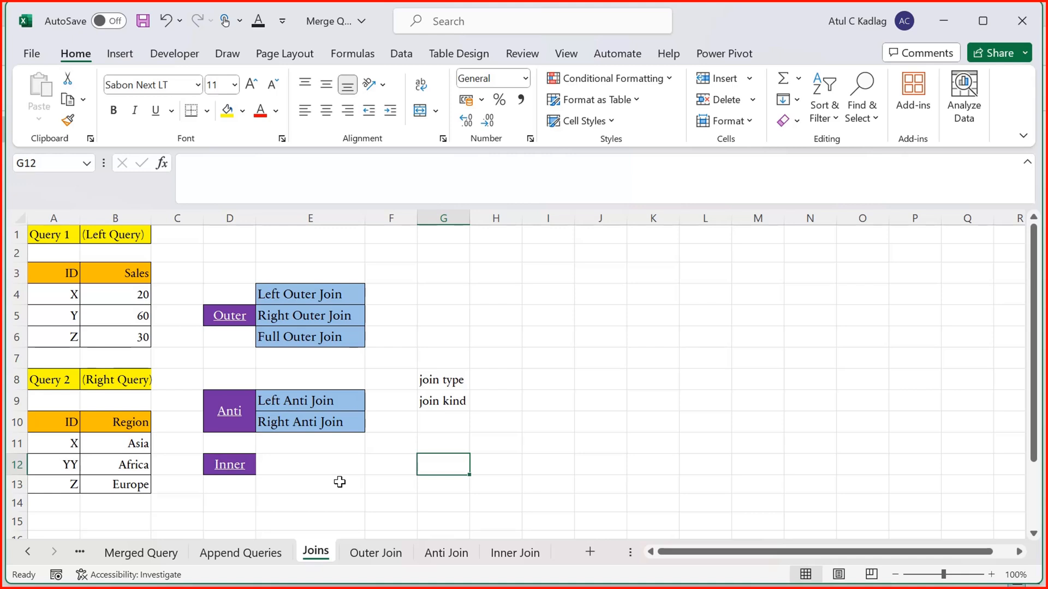
pyautogui.moveTo(76, 270); pyautogui.dragTo(118, 337)
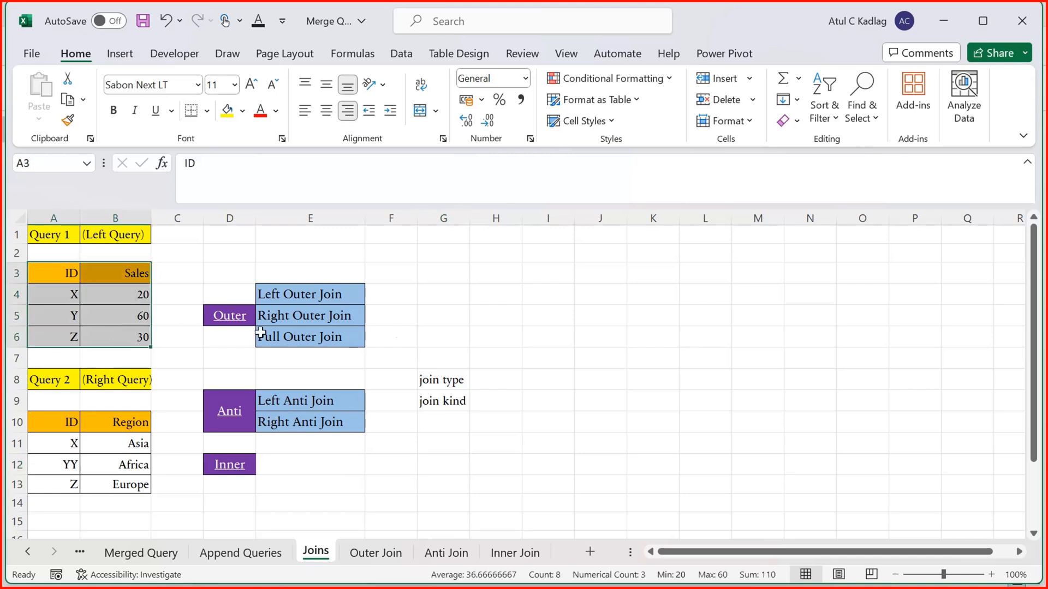
pyautogui.click(490, 351)
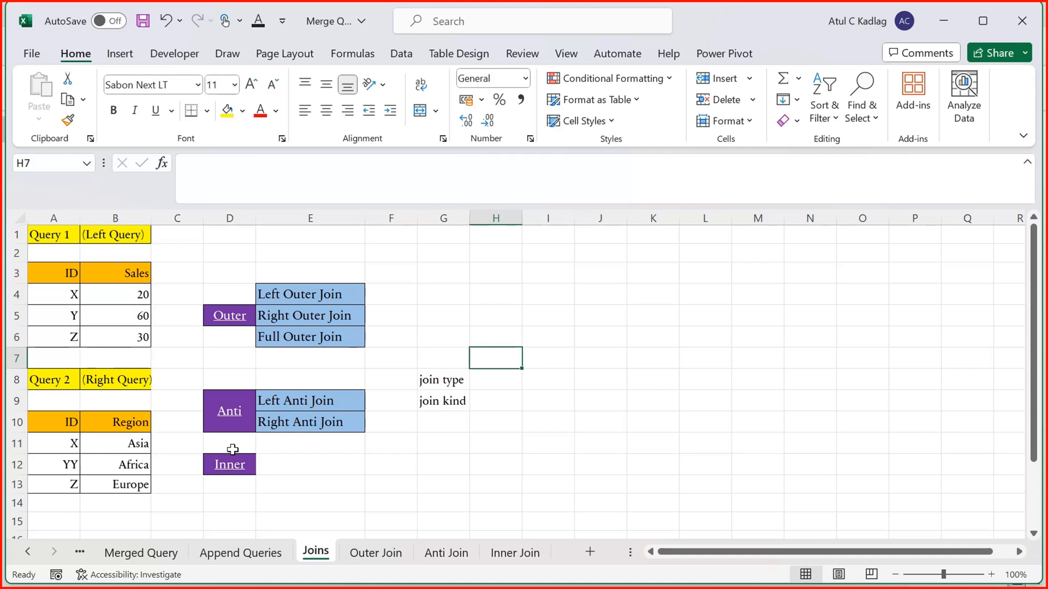
# - Revisit the Merged Query and Append Queries sheets to recap merging versus appending tables
pyautogui.click(162, 548)
pyautogui.click(365, 470)
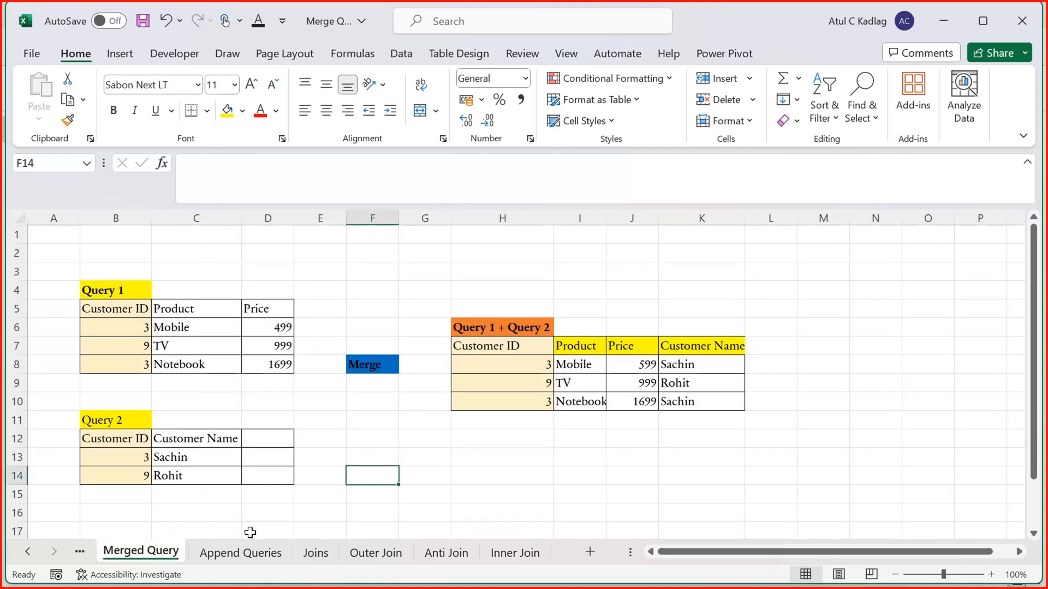
pyautogui.click(252, 550)
pyautogui.click(322, 551)
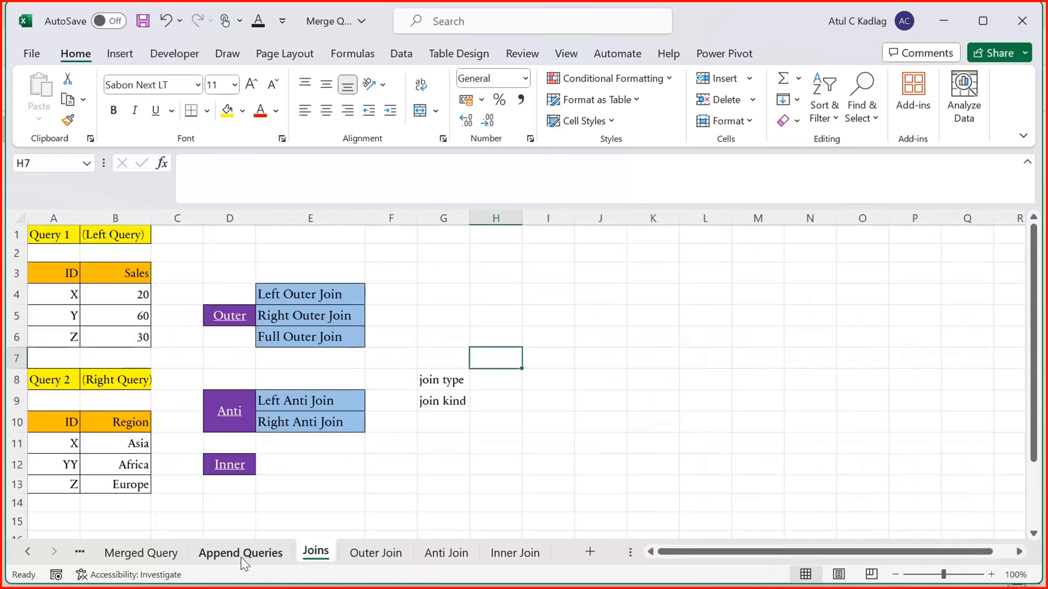
pyautogui.click(240, 555)
pyautogui.click(320, 494)
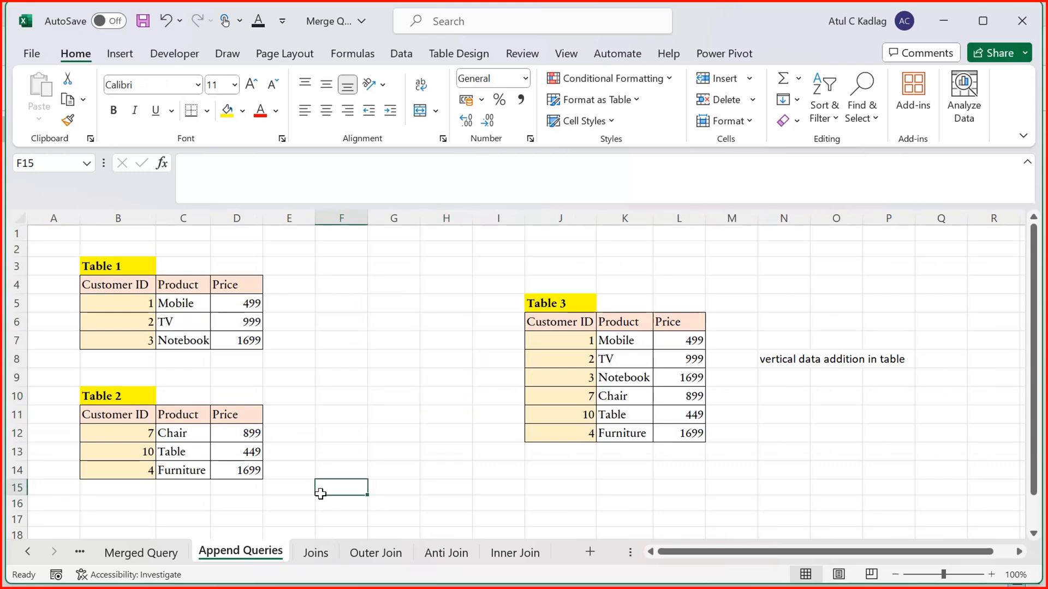
pyautogui.click(161, 555)
pyautogui.click(234, 552)
pyautogui.click(401, 434)
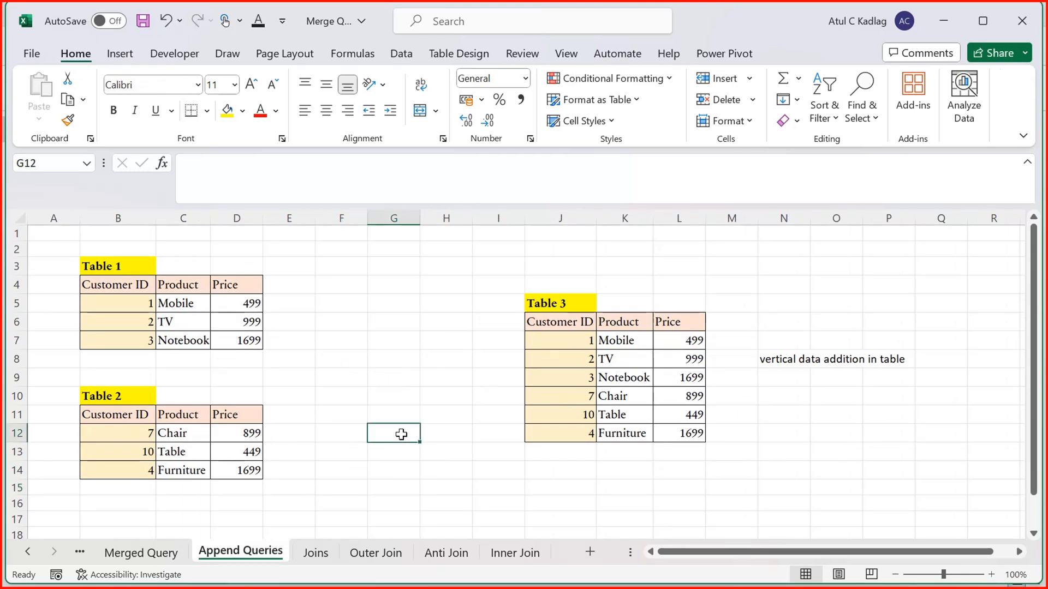
# - Switch to the Append_Merge_Practice report in Power BI Desktop
pyautogui.hotkey('alt', 'Tab')
pyautogui.hotkey('alt', 'Tab')
pyautogui.hotkey('alt', 'Tab')
pyautogui.hotkey('alt', 'Tab')
pyautogui.hotkey('alt', 'Tab')
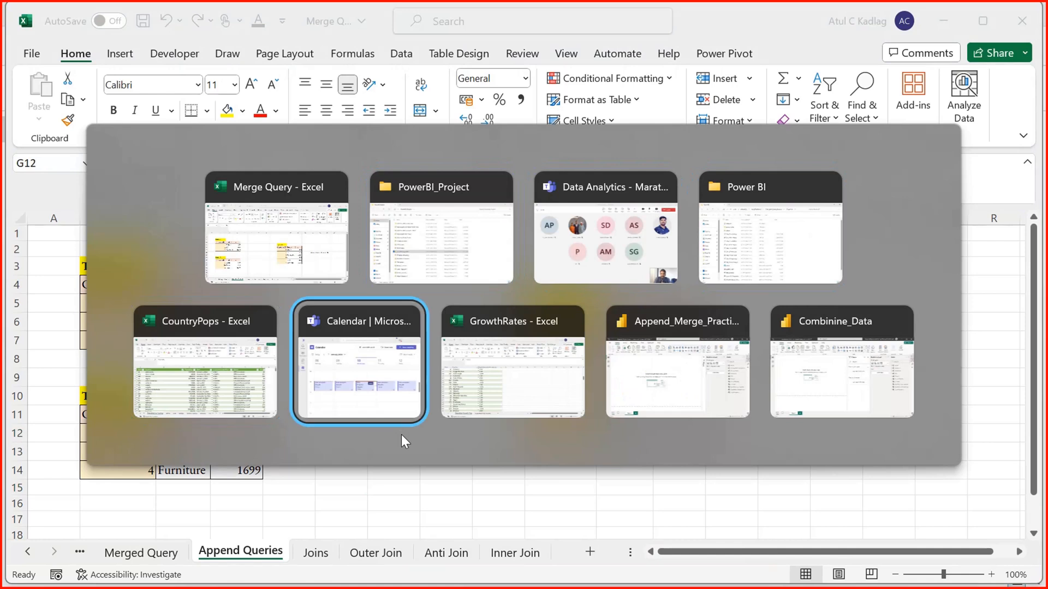
pyautogui.hotkey('alt', 'Tab')
pyautogui.hotkey('alt', 'Tab')
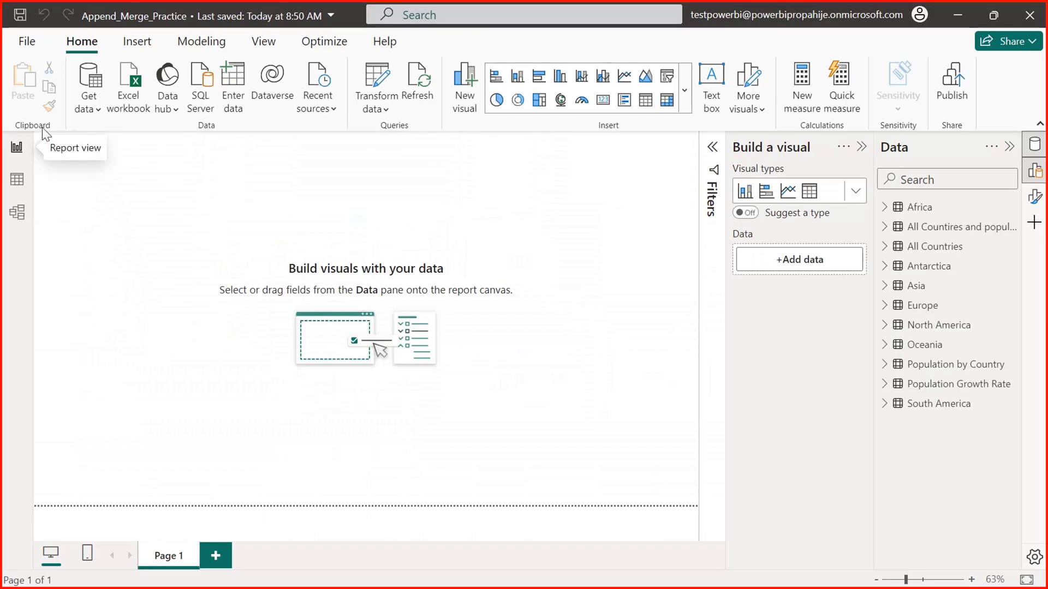
# - Create a new blank report and dismiss the welcome screen
pyautogui.click(32, 44)
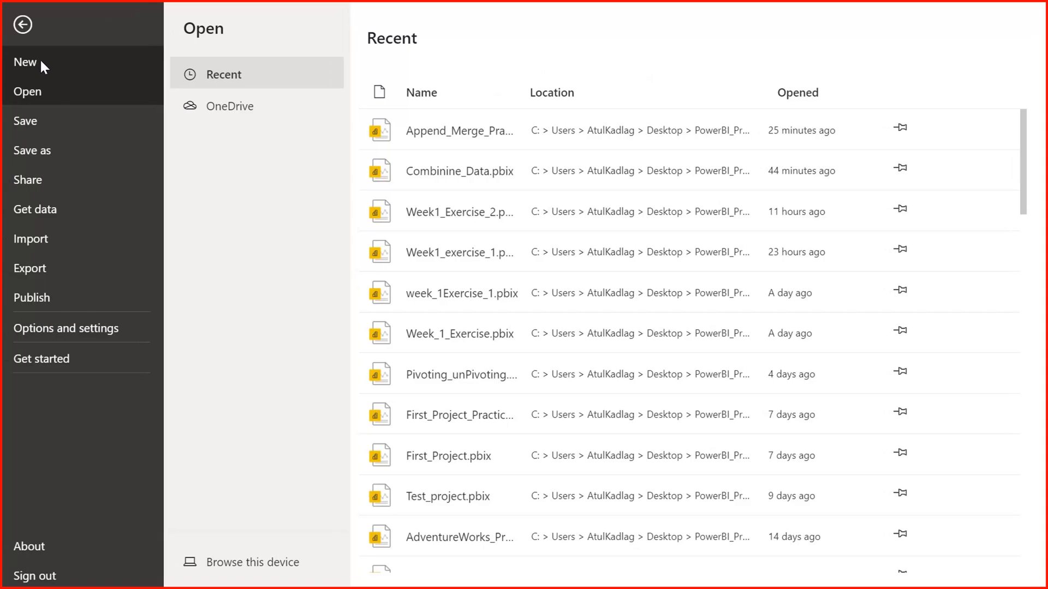
pyautogui.click(42, 63)
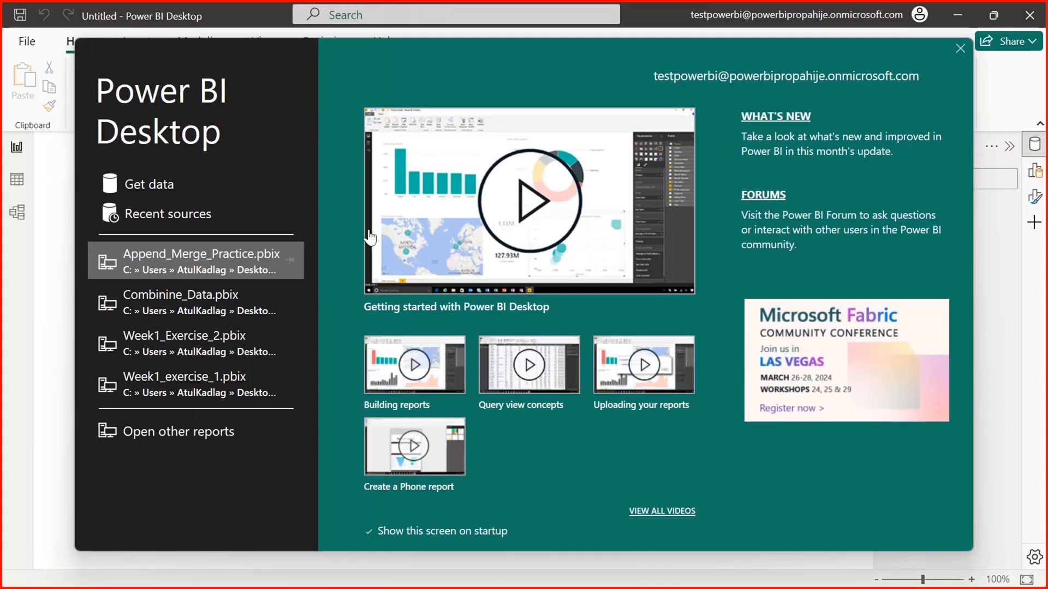
pyautogui.click(961, 48)
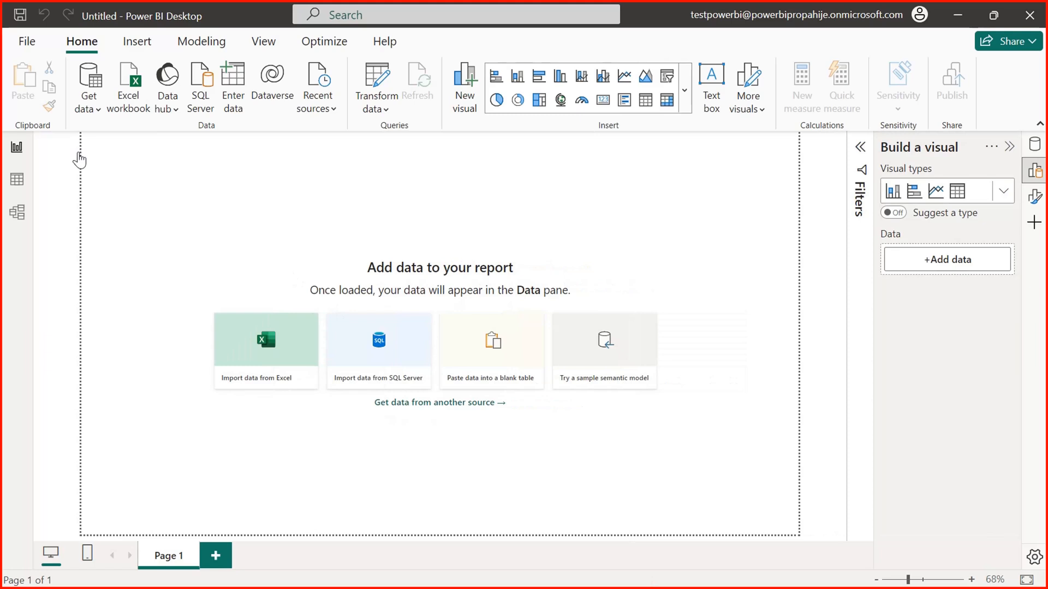
# - In the current file's data load options, turn off importing relationships on first load and autodetecting new relationships after data is loaded
pyautogui.click(28, 37)
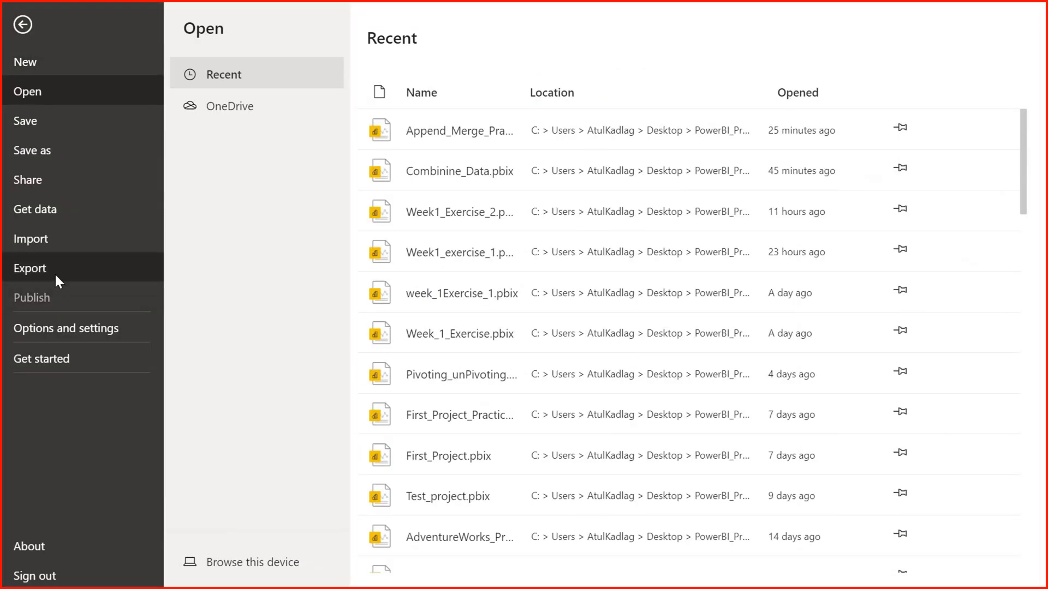
pyautogui.click(57, 334)
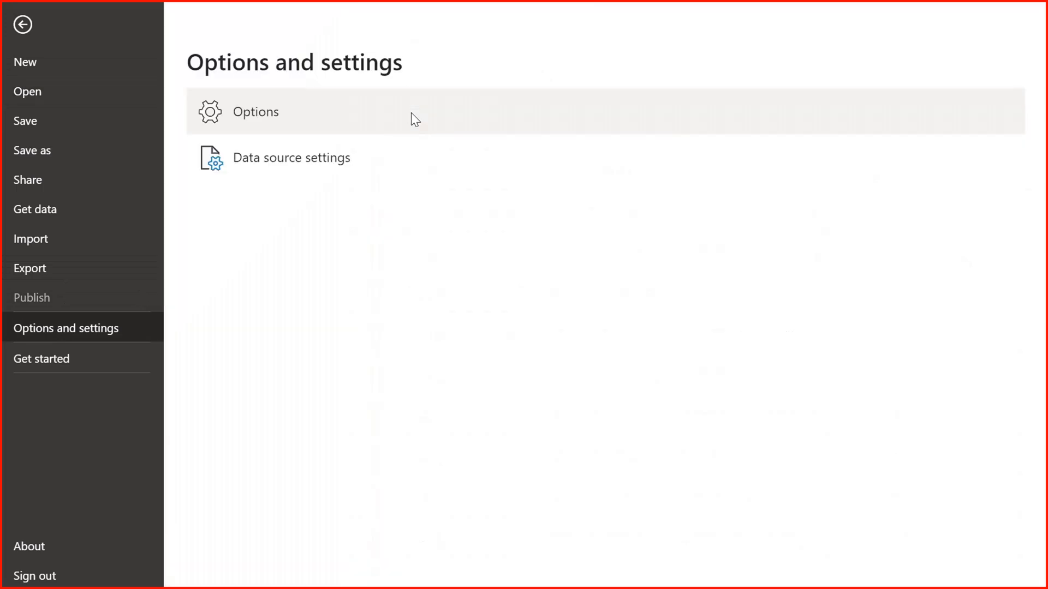
pyautogui.click(305, 116)
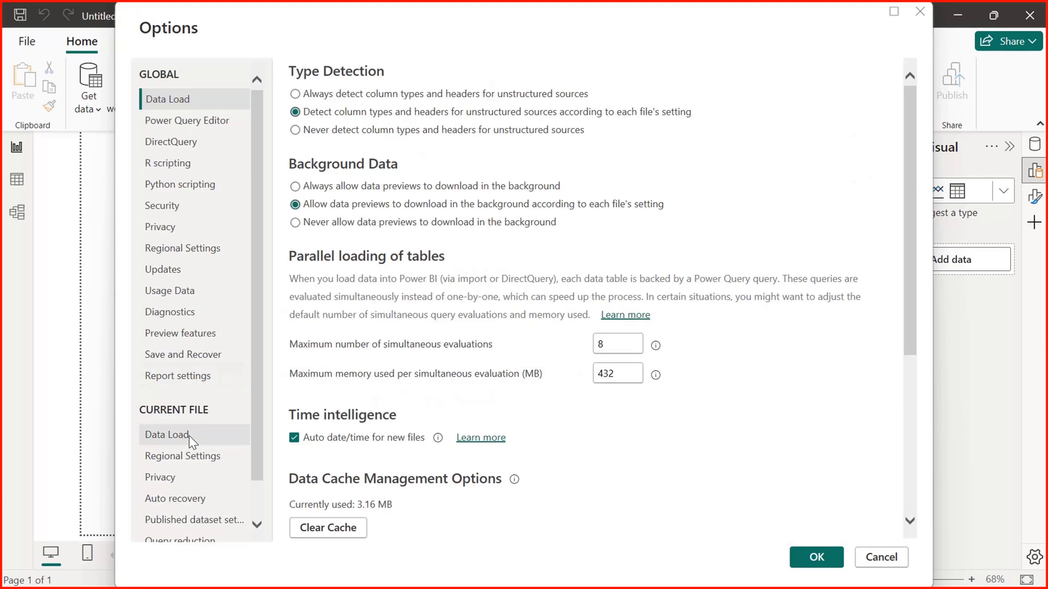
pyautogui.click(189, 436)
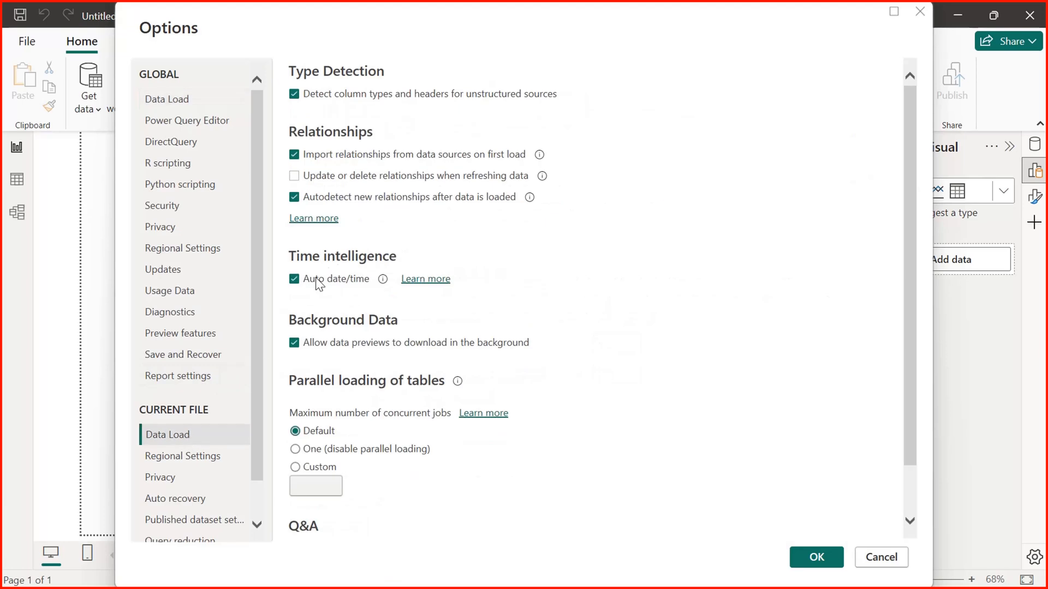
pyautogui.click(293, 154)
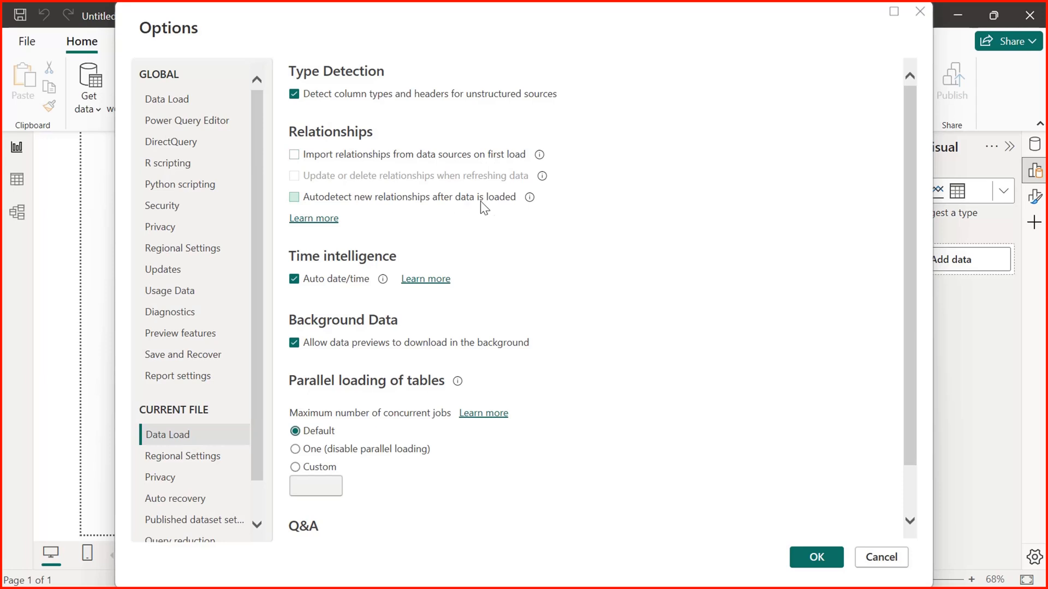
pyautogui.scroll(-2, 909, 454)
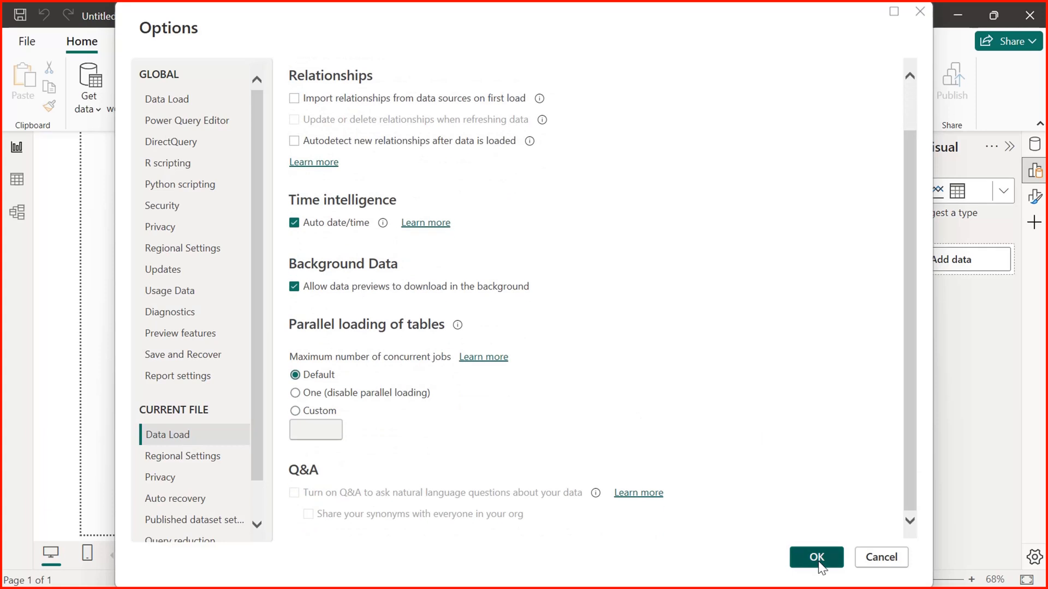
pyautogui.click(817, 557)
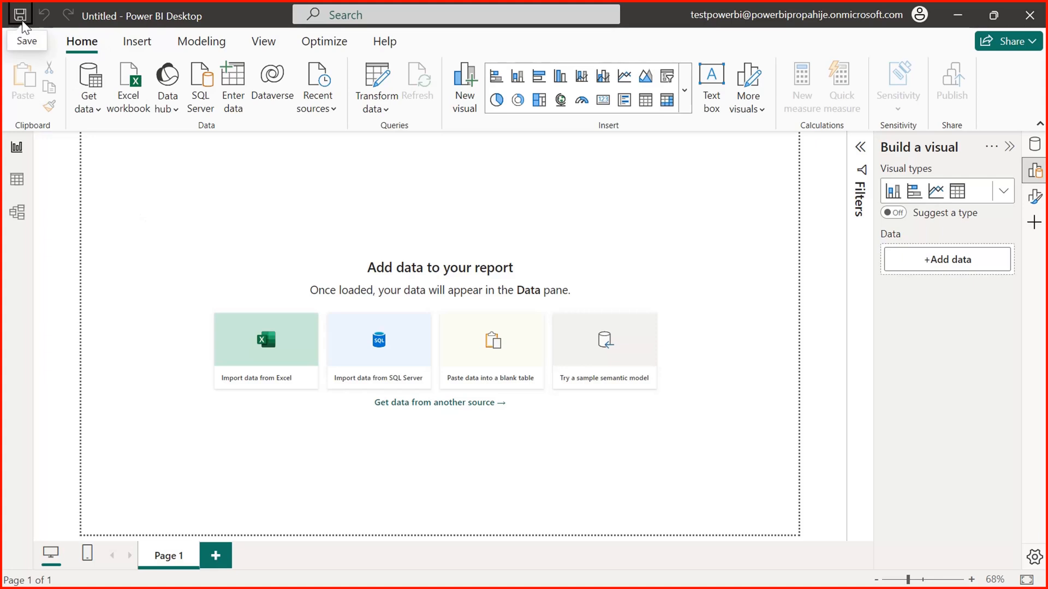
# - Save the new report as Append_Merge_project in the PowerBI_Project folder
pyautogui.hotkey('ctrl', 's')
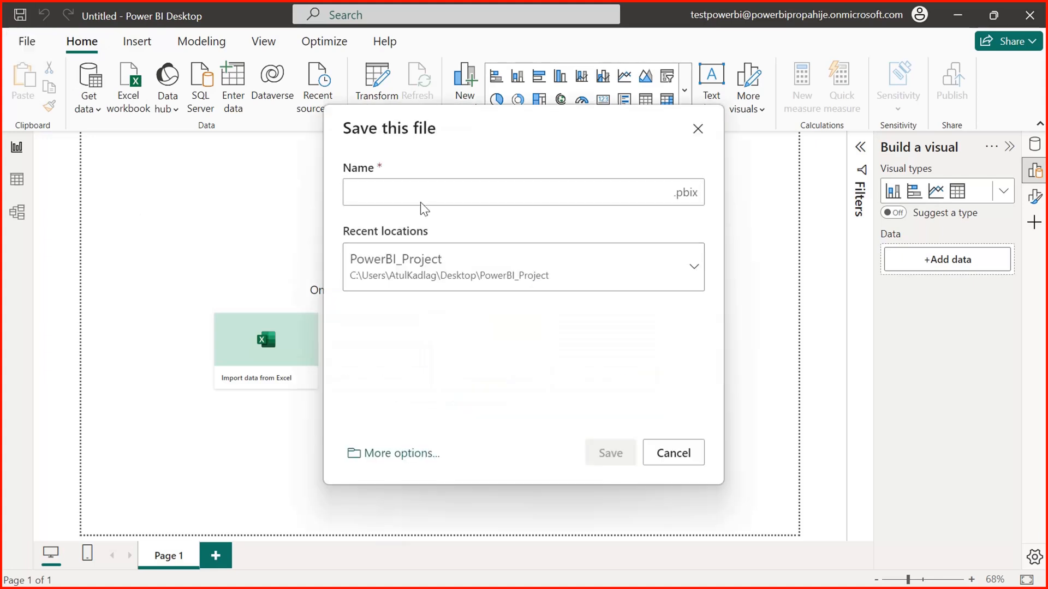
pyautogui.write('Append')
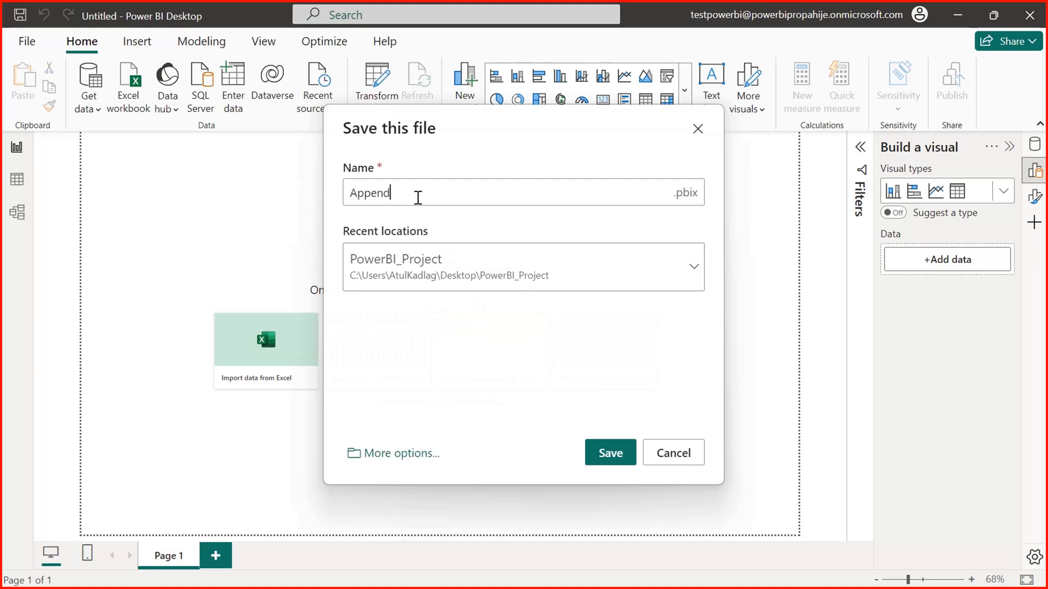
pyautogui.write('_Merge_project')
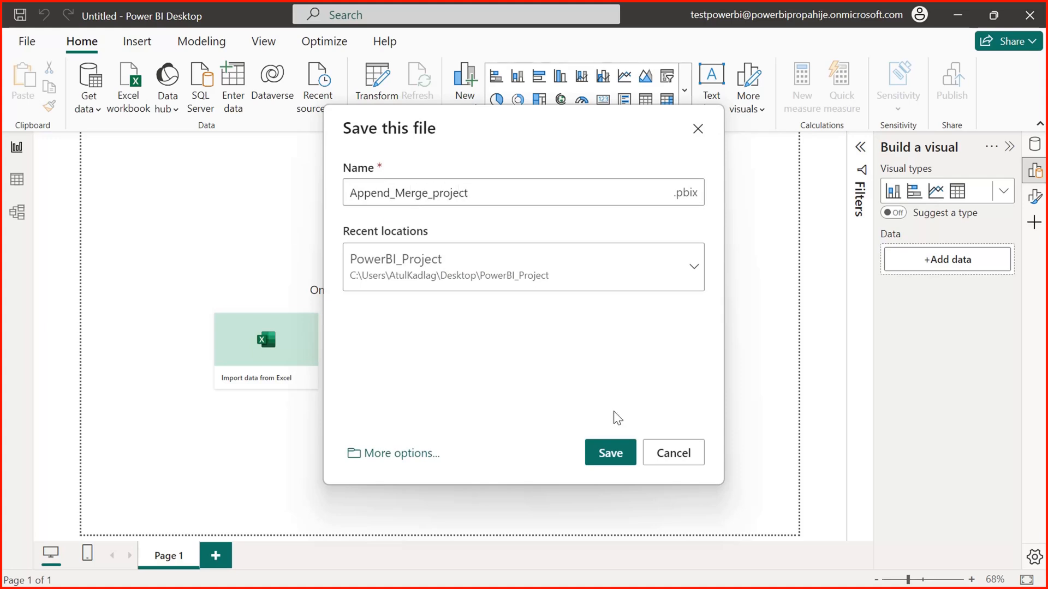
pyautogui.click(614, 453)
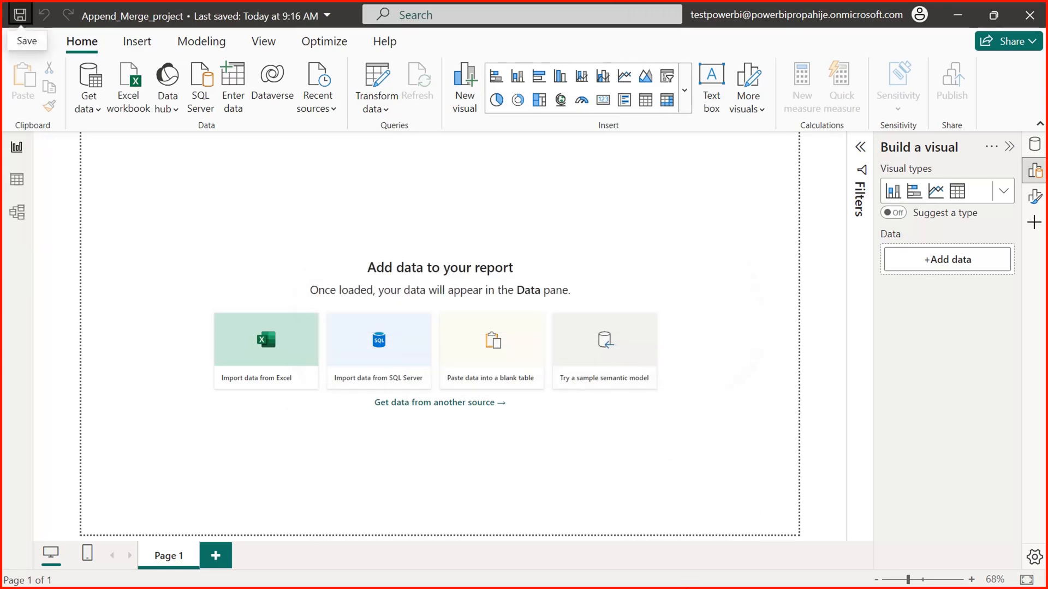
# - Close the Append_Merge_Practice report and save its changes
pyautogui.press('super')
pyautogui.click(659, 577)
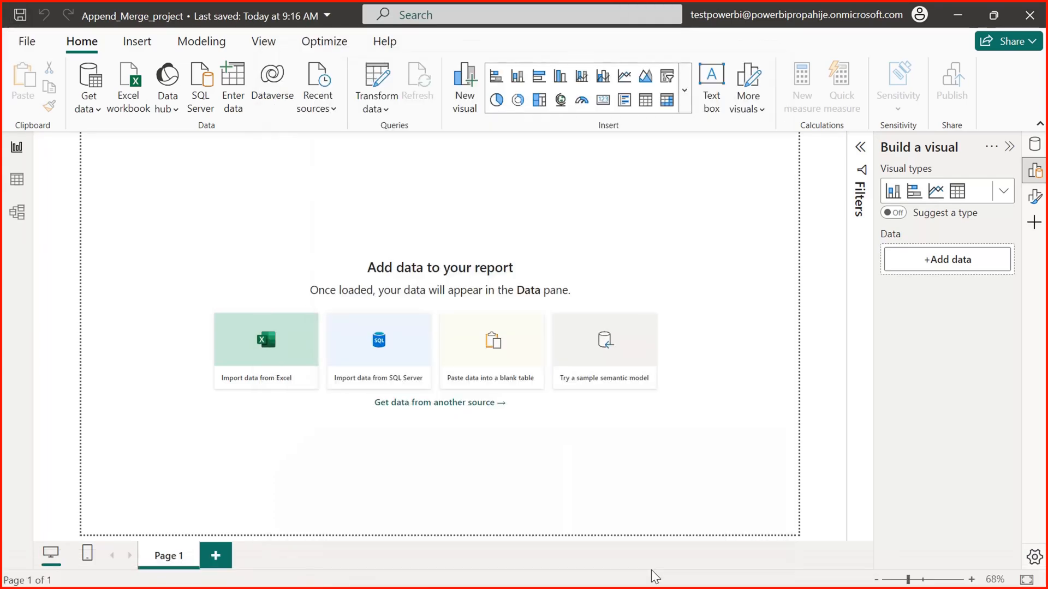
pyautogui.press('super')
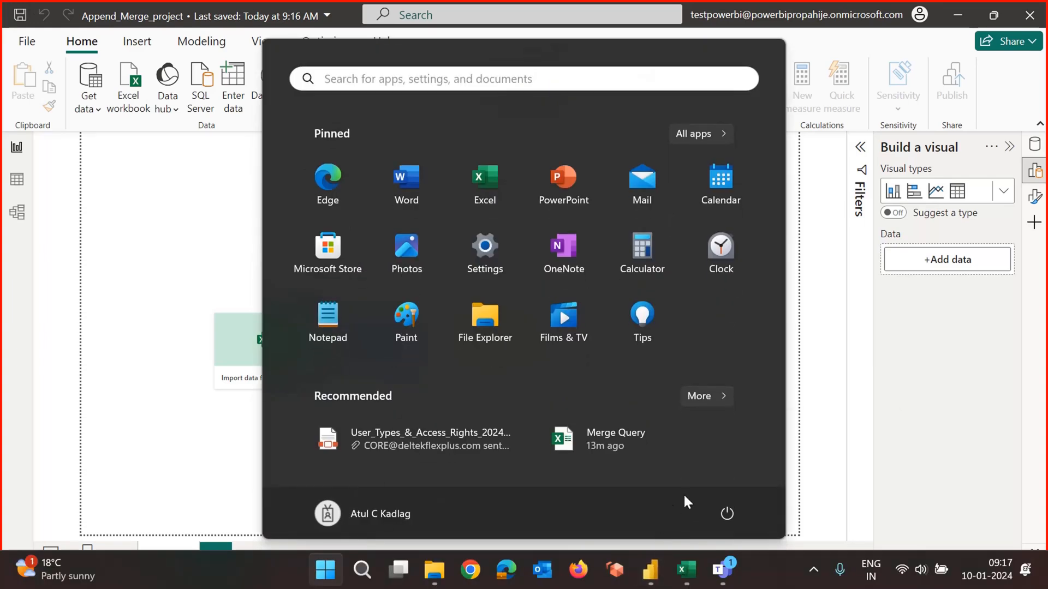
pyautogui.moveTo(657, 577)
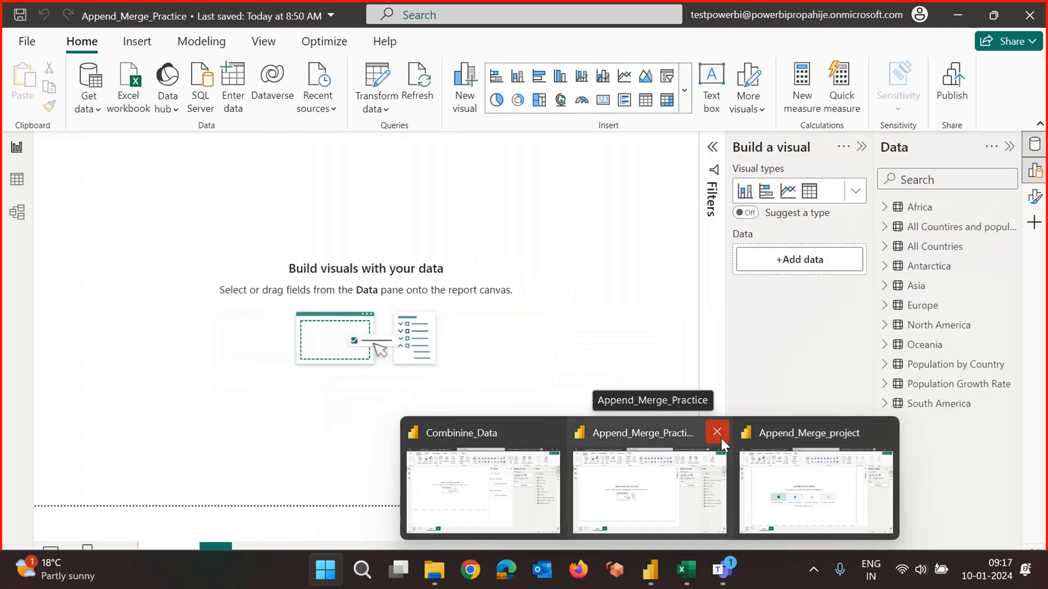
pyautogui.click(722, 437)
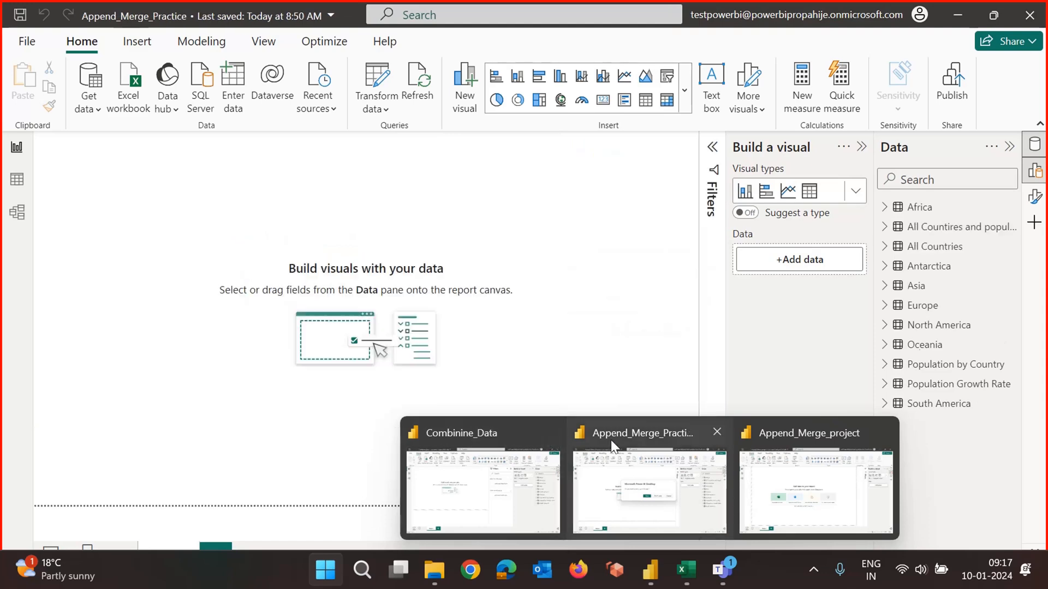
pyautogui.click(721, 438)
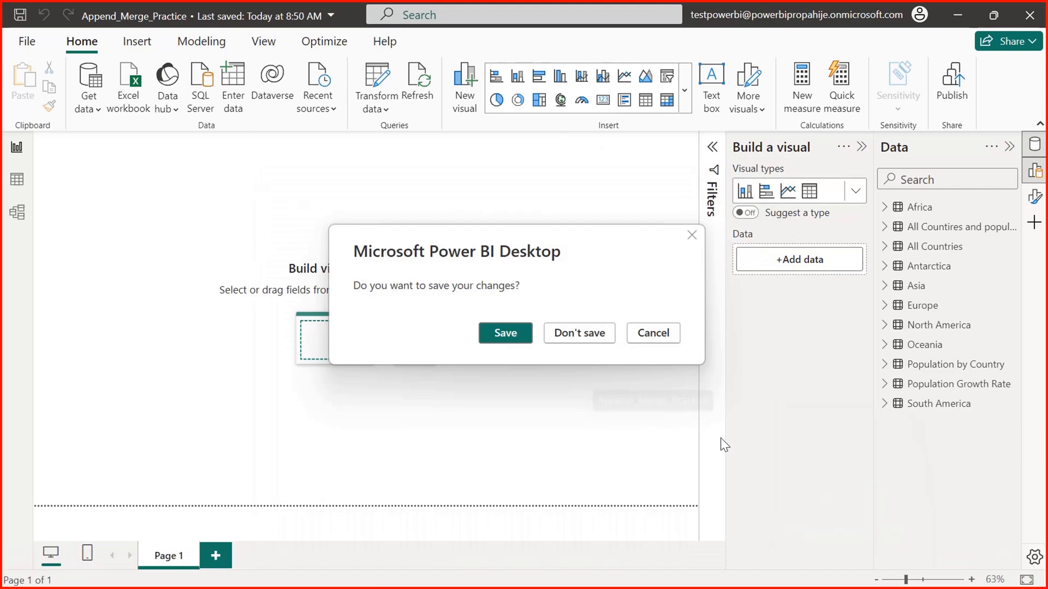
pyautogui.click(504, 334)
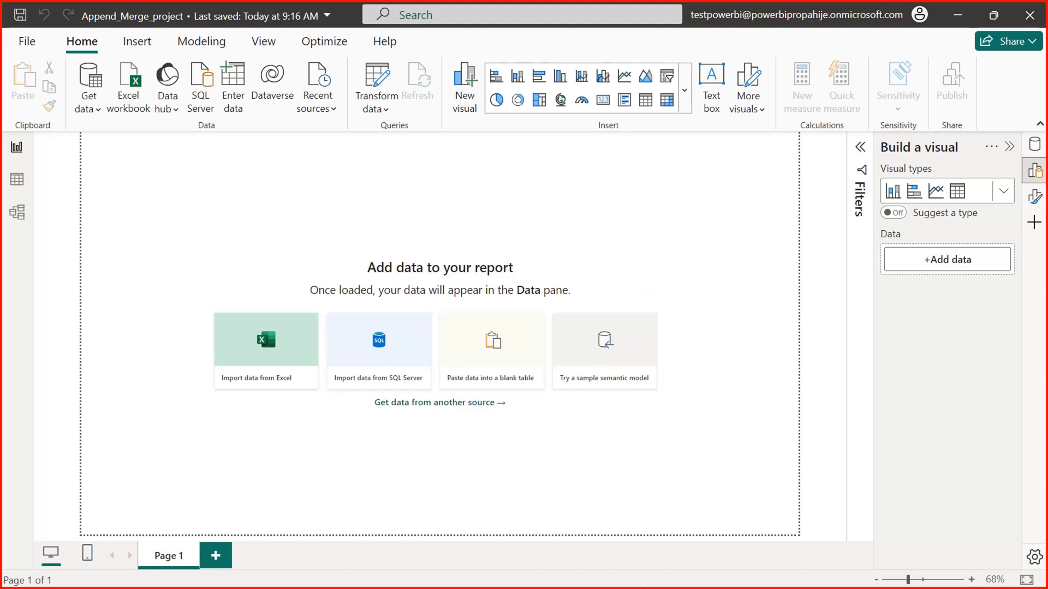
# - Glance at the Append Queries sheet in the Merge Query workbook and return to the Append_Merge_project report
pyautogui.hotkey('alt', 'Tab')
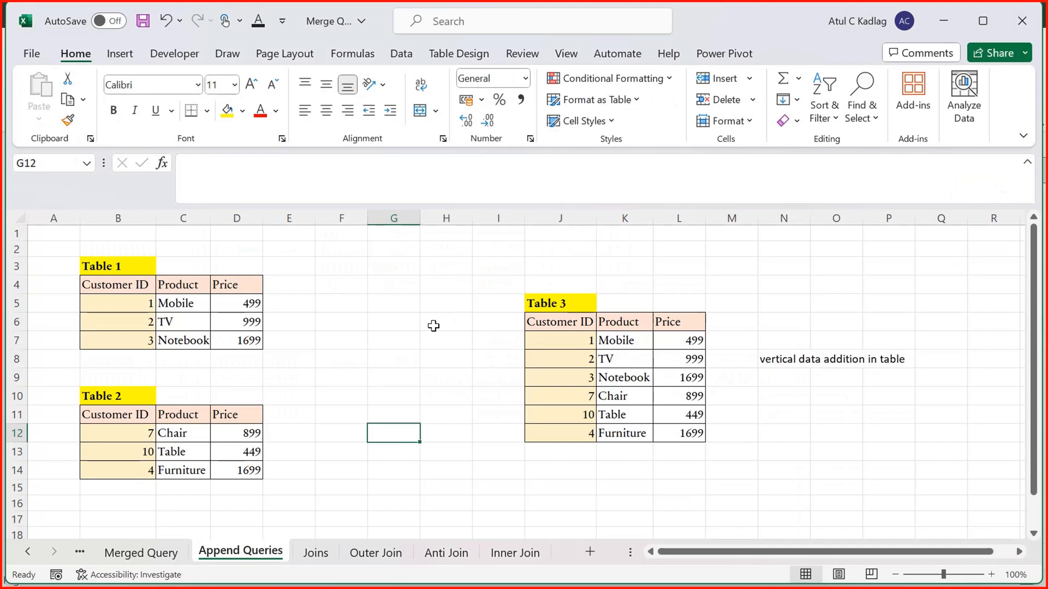
pyautogui.hotkey('alt', 'Tab')
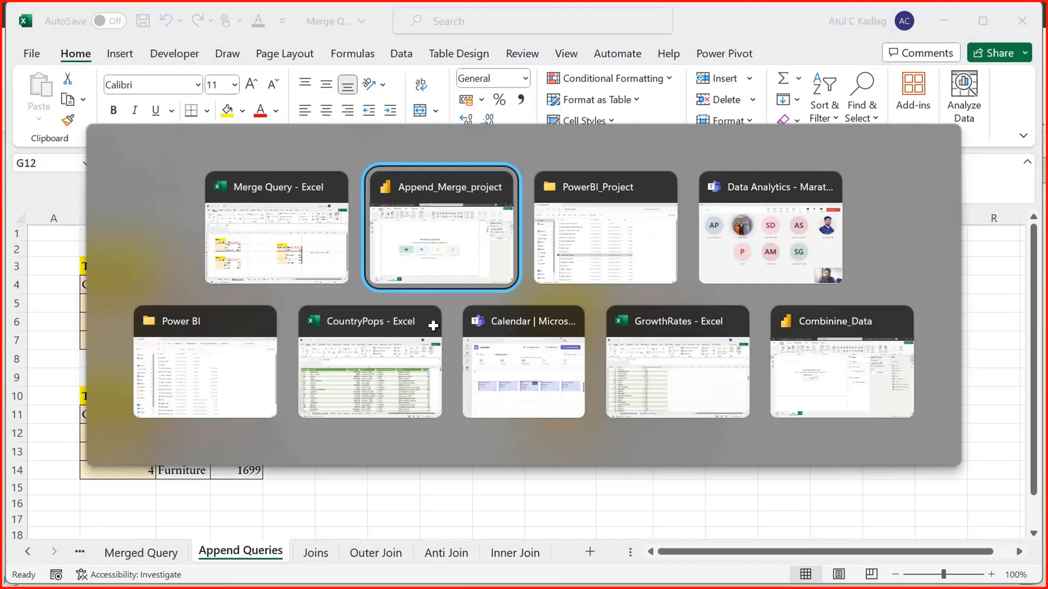
pyautogui.hotkey('alt', 'Tab')
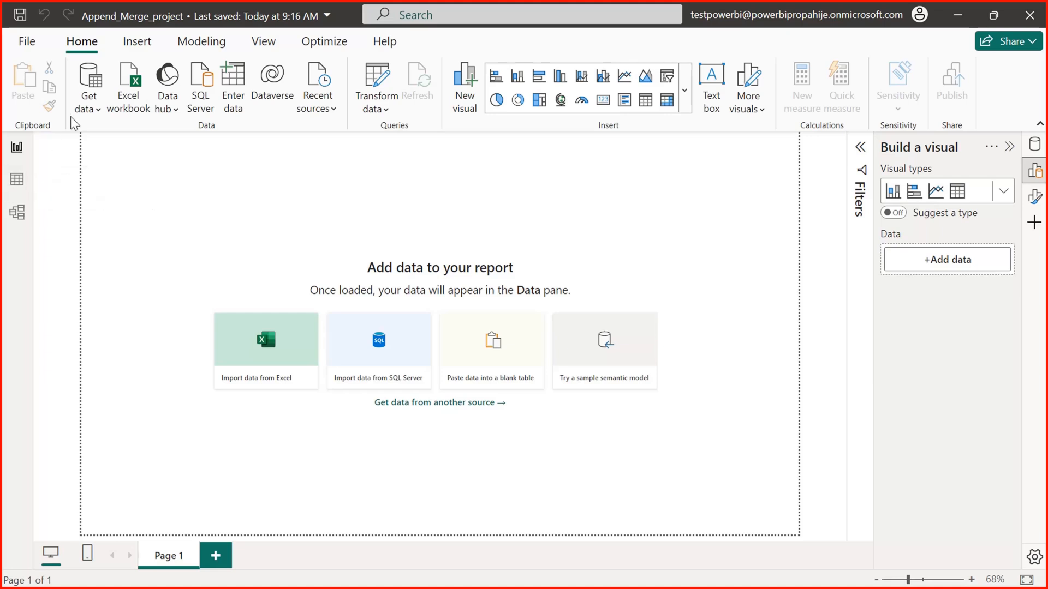
# - Switch to the CountryPops workbook in Excel and examine the Population column of the Population by Country sheet
pyautogui.hotkey('alt', 'Tab')
pyautogui.hotkey('alt', 'Tab')
pyautogui.hotkey('alt', 'Tab')
pyautogui.hotkey('alt', 'Tab')
pyautogui.hotkey('alt', 'Tab')
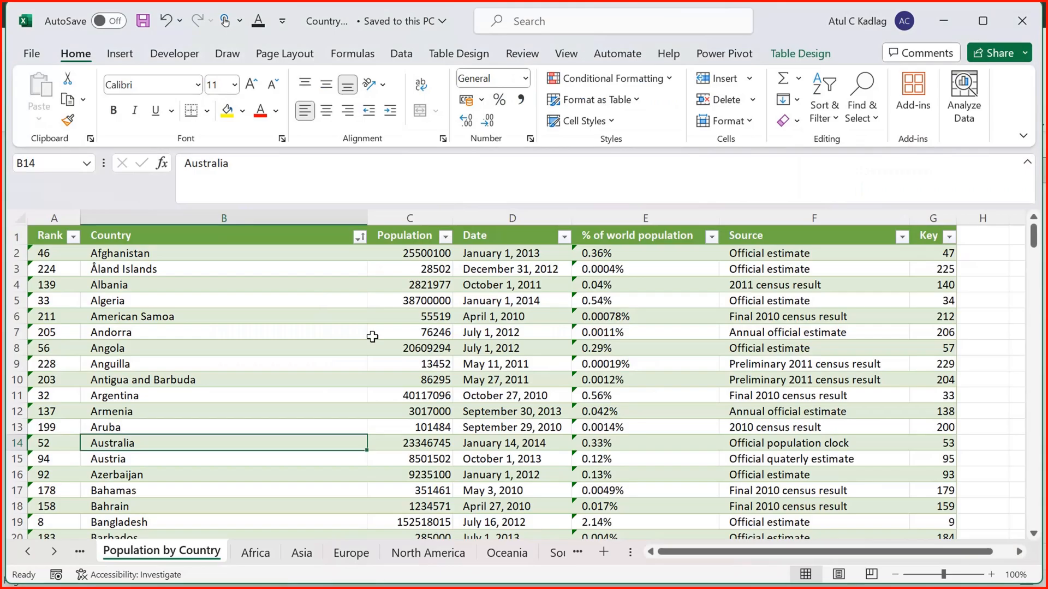
pyautogui.click(389, 337)
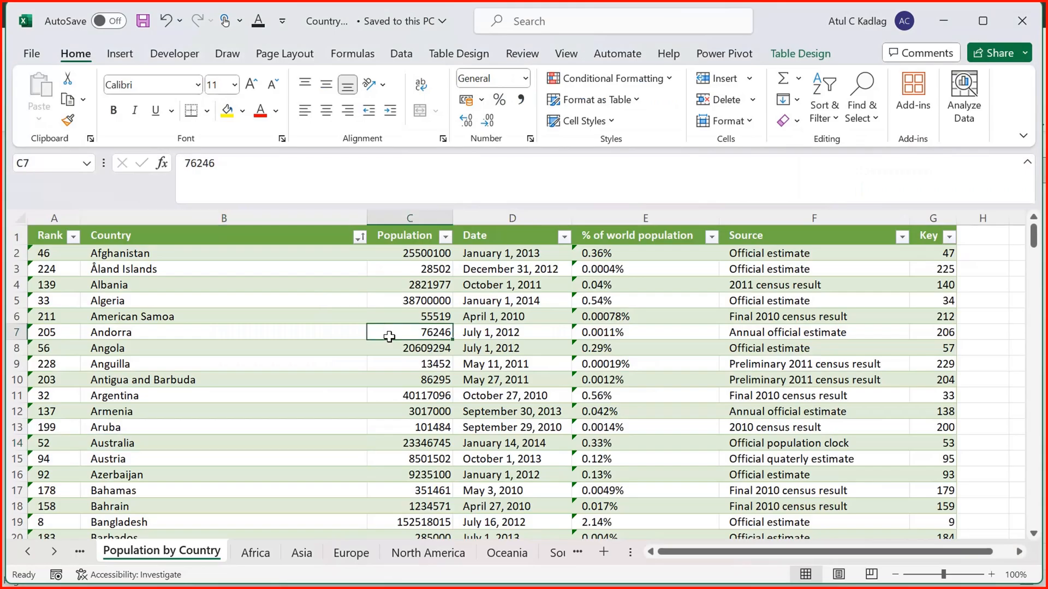
pyautogui.press('Down')
pyautogui.press('Down')
pyautogui.press('Down')
pyautogui.press('Down')
pyautogui.press('Down')
pyautogui.press('Down')
pyautogui.press('Down')
pyautogui.press('Down')
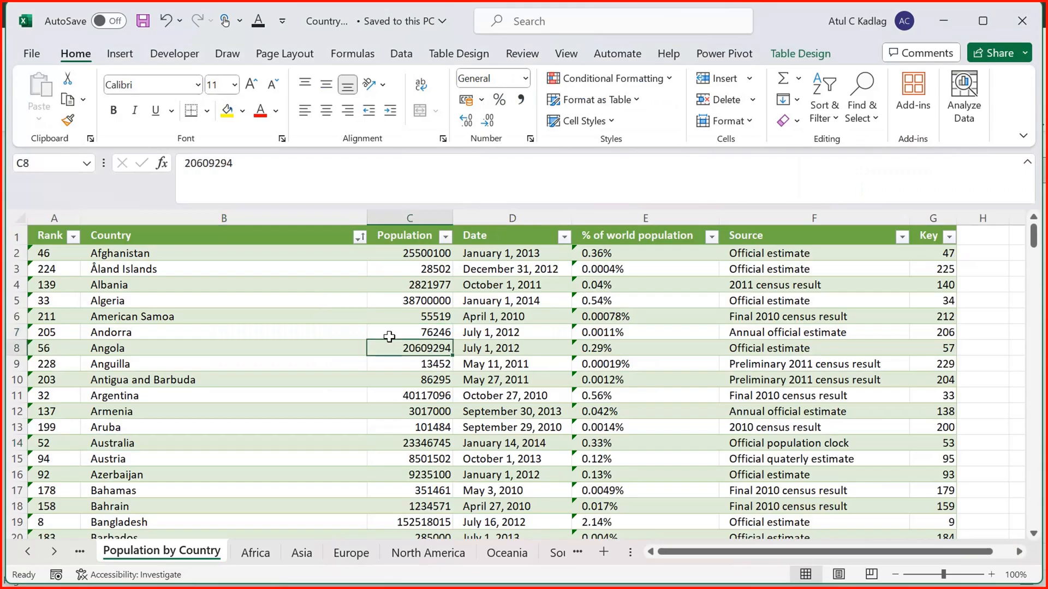
pyautogui.press('Up')
pyautogui.press('Up')
pyautogui.press('Up')
pyautogui.press('Up')
pyautogui.press('Up')
pyautogui.press('Up')
pyautogui.press('Up')
pyautogui.press('Up')
pyautogui.press('Up')
pyautogui.press('Up')
pyautogui.press('Up')
pyautogui.press('Up')
pyautogui.press('Up')
pyautogui.press('Up')
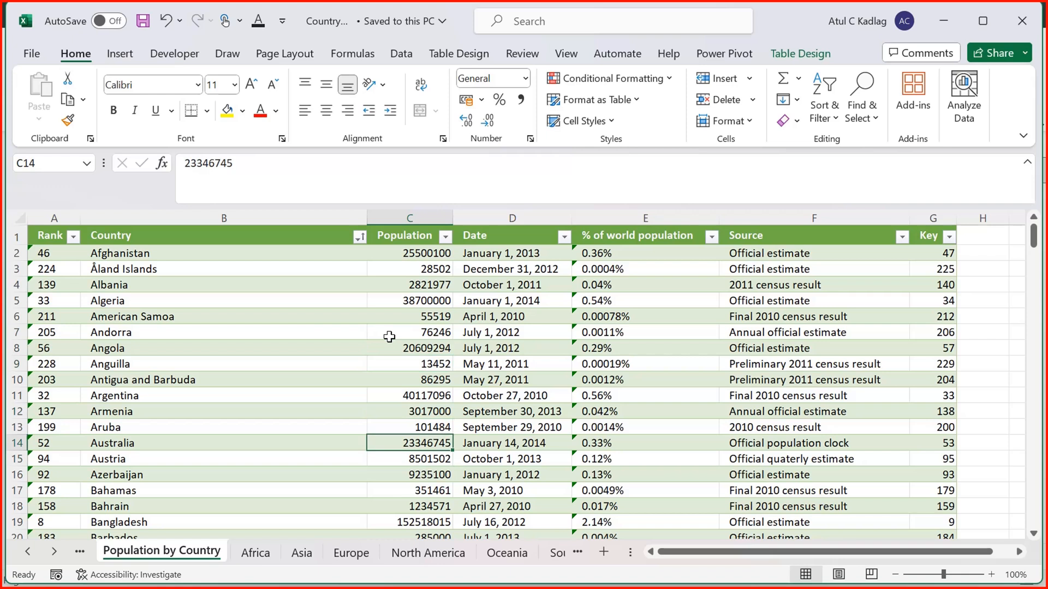
pyautogui.press('Down')
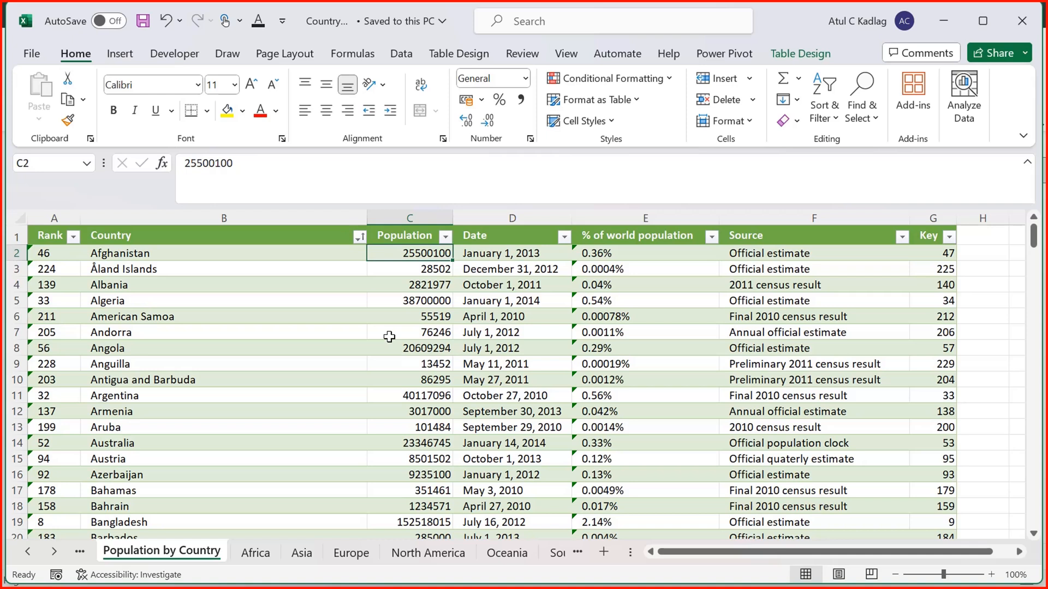
# - Look through the Africa, Asia, Europe, North America and Oceania sheets of the country workbook
pyautogui.click(252, 553)
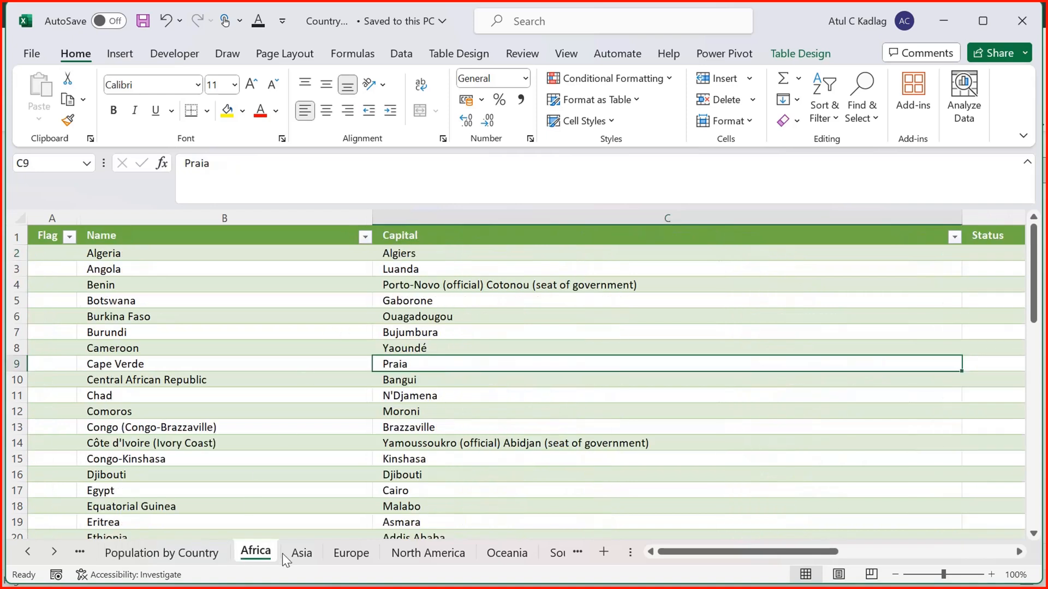
pyautogui.click(301, 556)
pyautogui.click(351, 555)
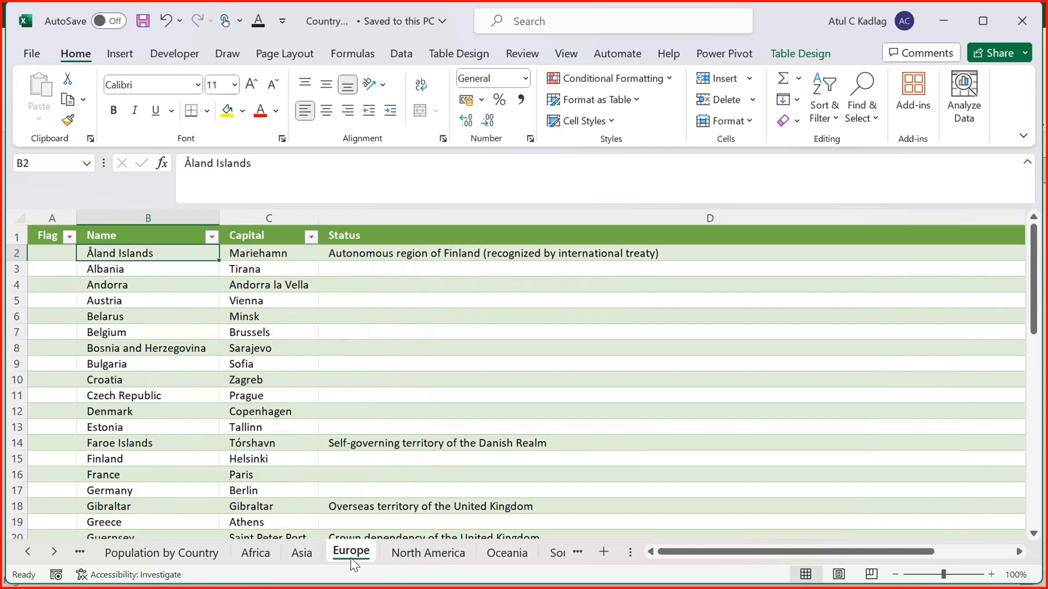
pyautogui.click(426, 554)
pyautogui.click(507, 554)
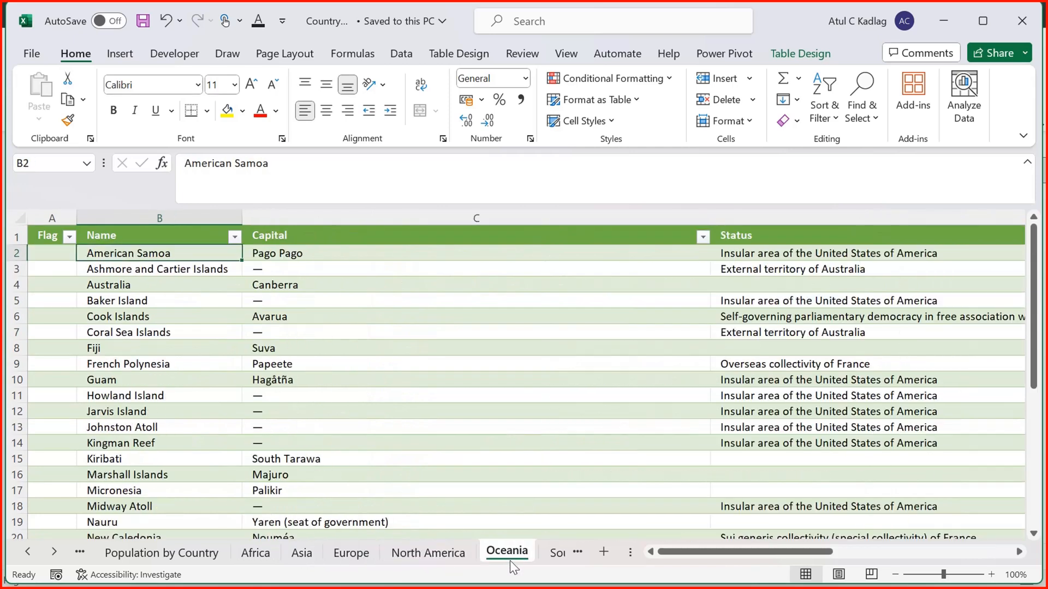
# - Compare the Name and Capital columns of the Oceania sheet with those of the Africa sheet
pyautogui.click(280, 322)
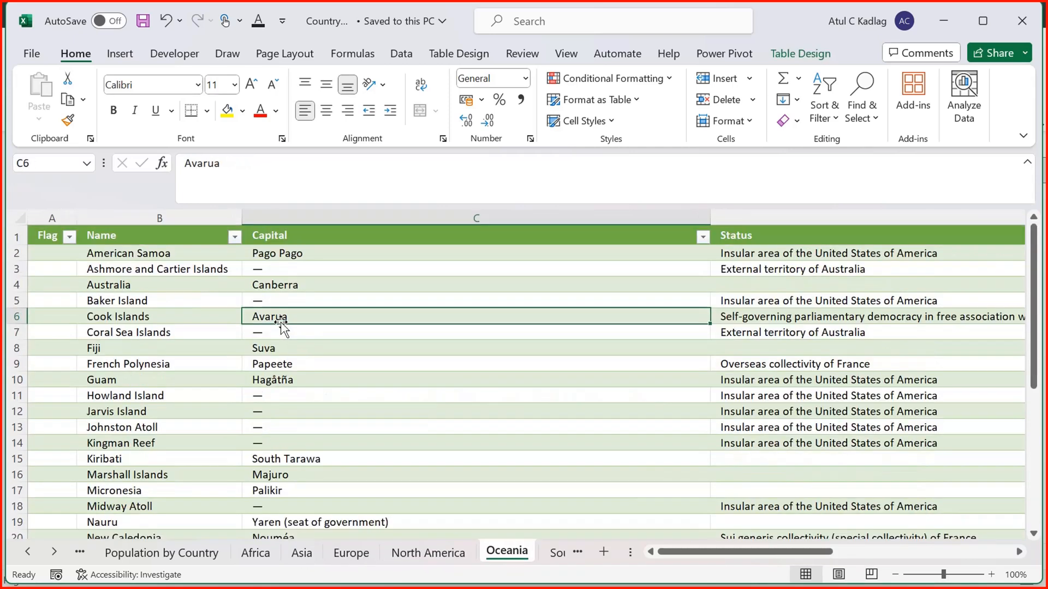
pyautogui.click(192, 325)
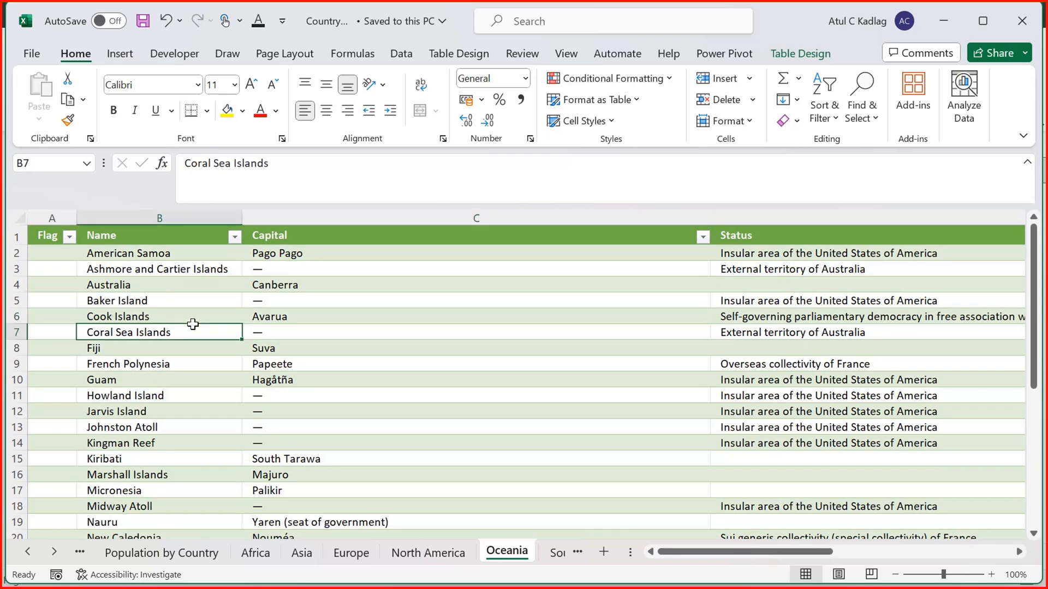
pyautogui.click(400, 369)
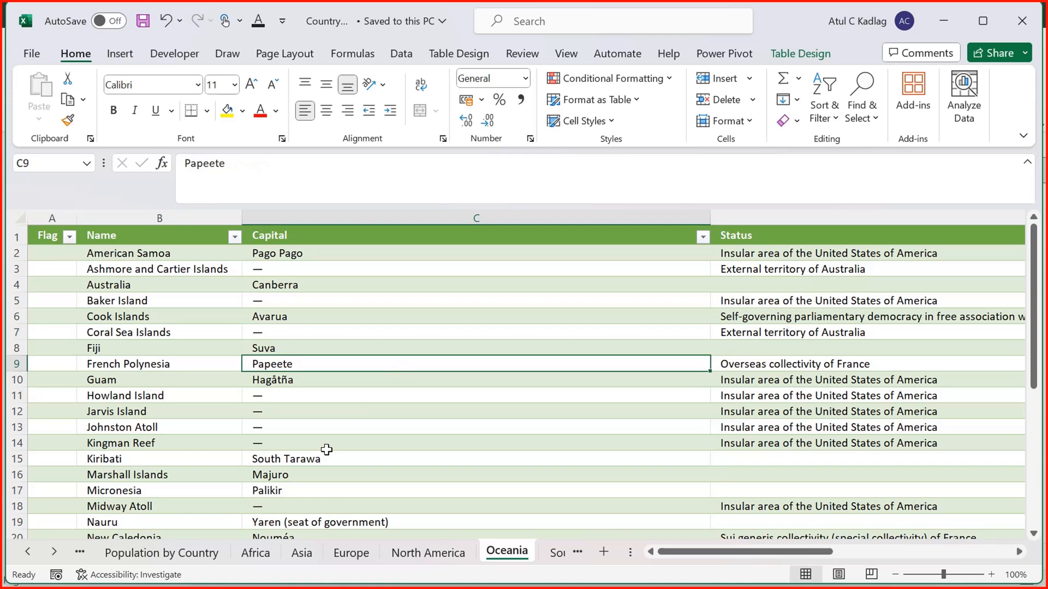
pyautogui.click(261, 556)
pyautogui.click(371, 394)
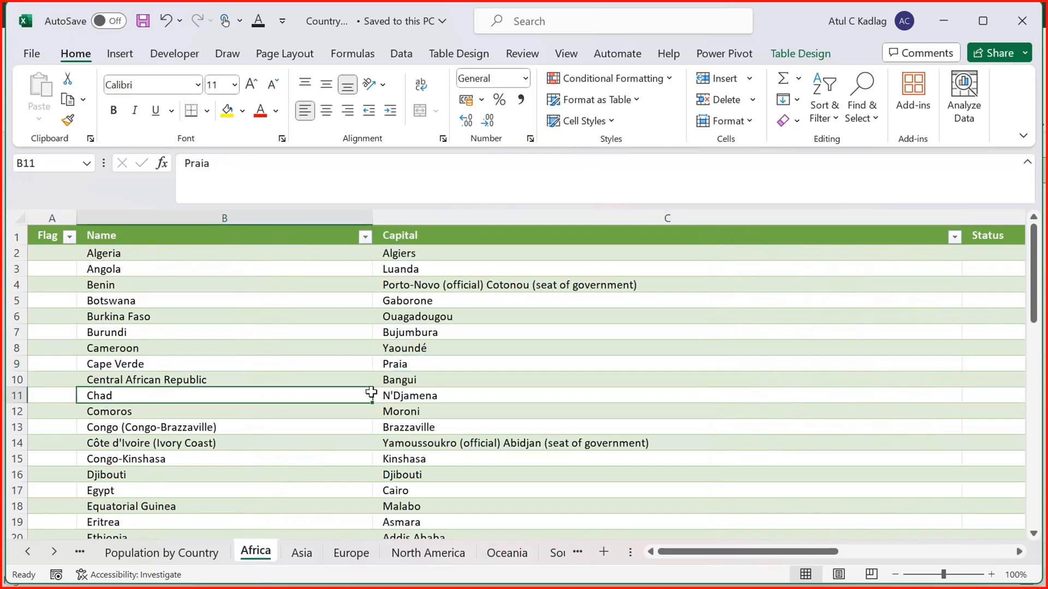
# - Check the columns of the Africa sheet across to the Key column and return to the Name column
pyautogui.click(278, 322)
pyautogui.press('Right')
pyautogui.press('Right')
pyautogui.press('Right')
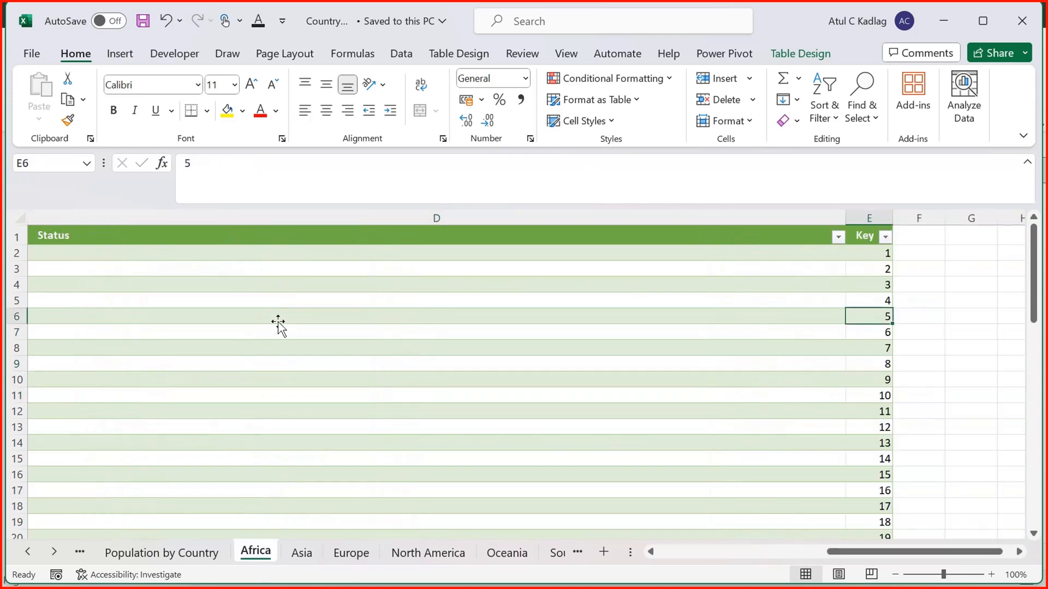
pyautogui.press('Left')
pyautogui.press('Left')
pyautogui.press('Left')
pyautogui.press('Left')
pyautogui.press('Right')
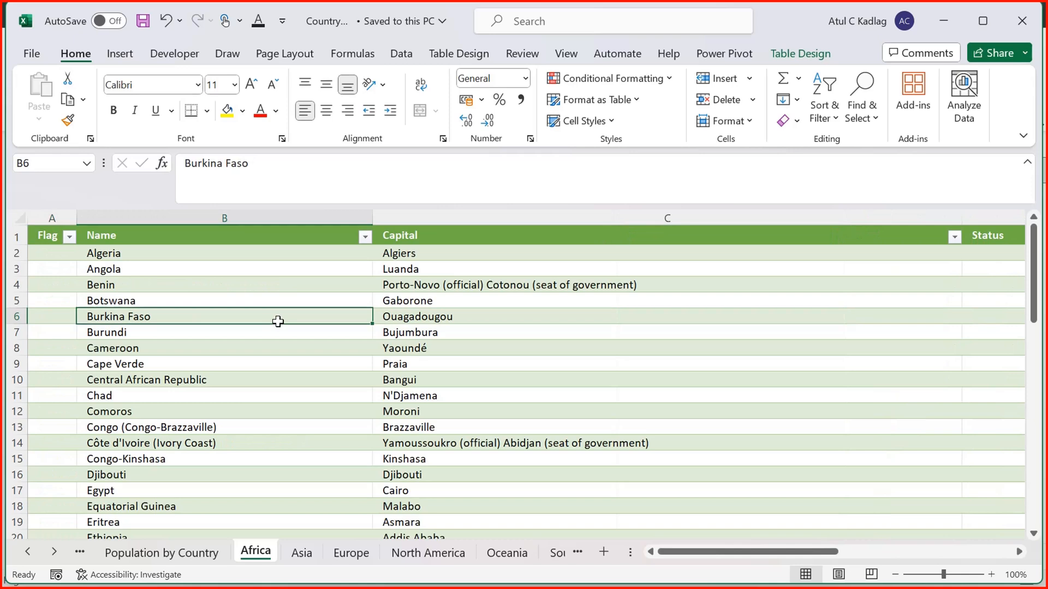
# - Examine the Country filter list and the Population and % of world population columns on the Population by Country sheet
pyautogui.click(199, 554)
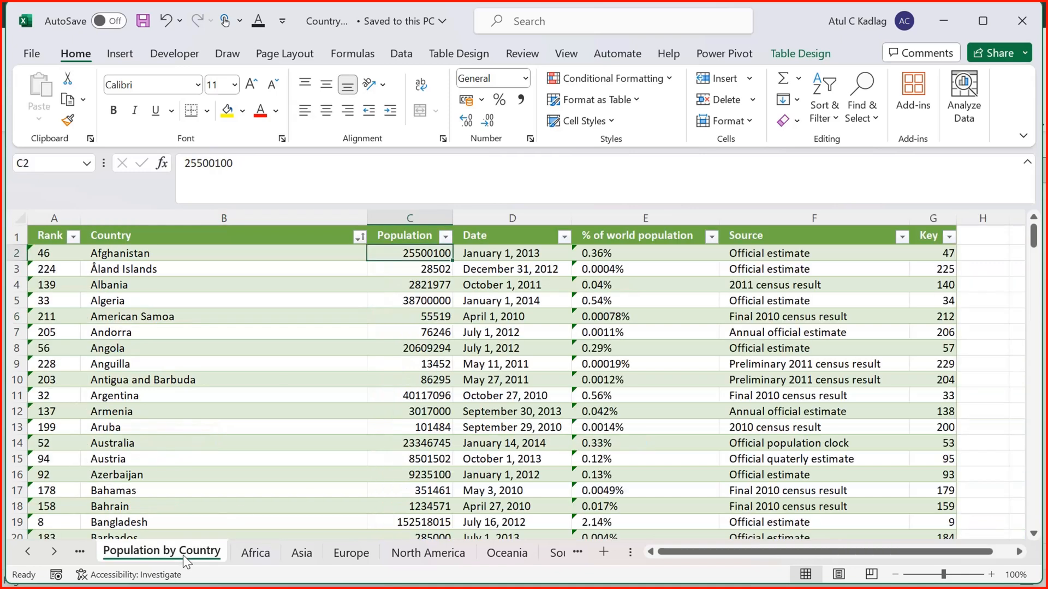
pyautogui.click(458, 374)
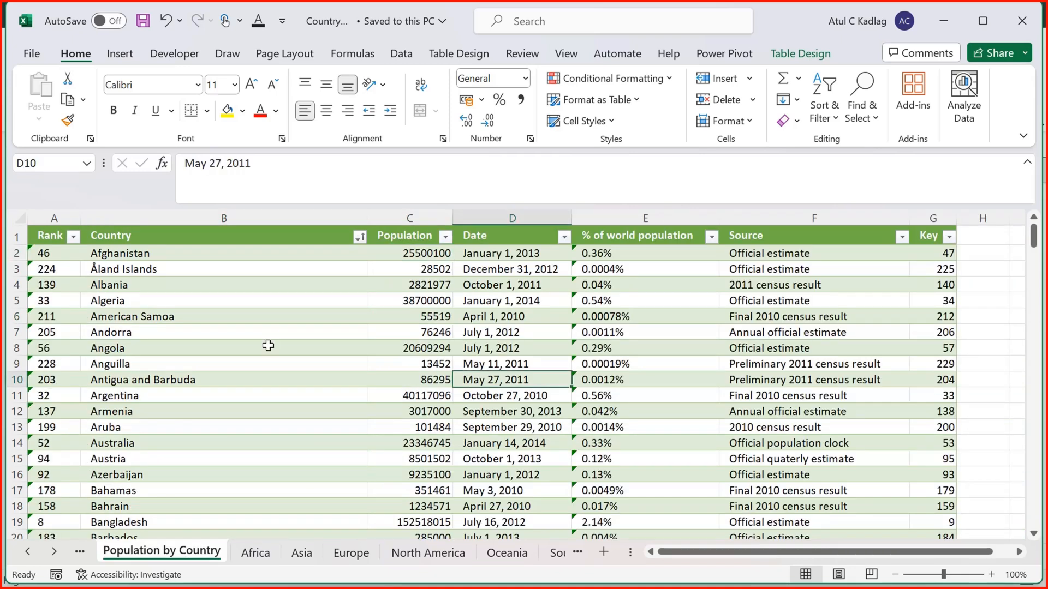
pyautogui.click(359, 237)
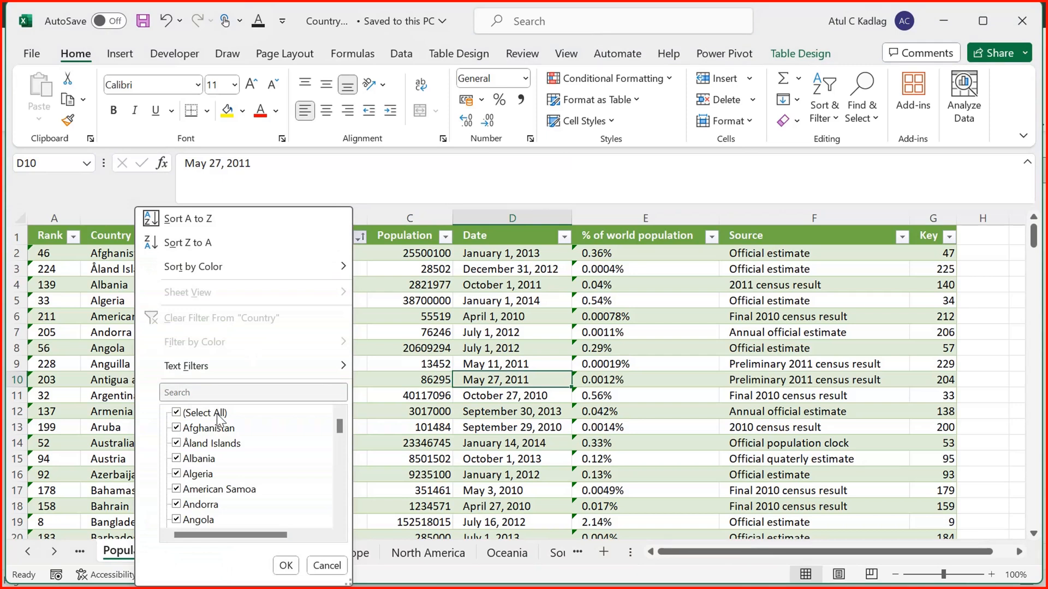
pyautogui.click(327, 566)
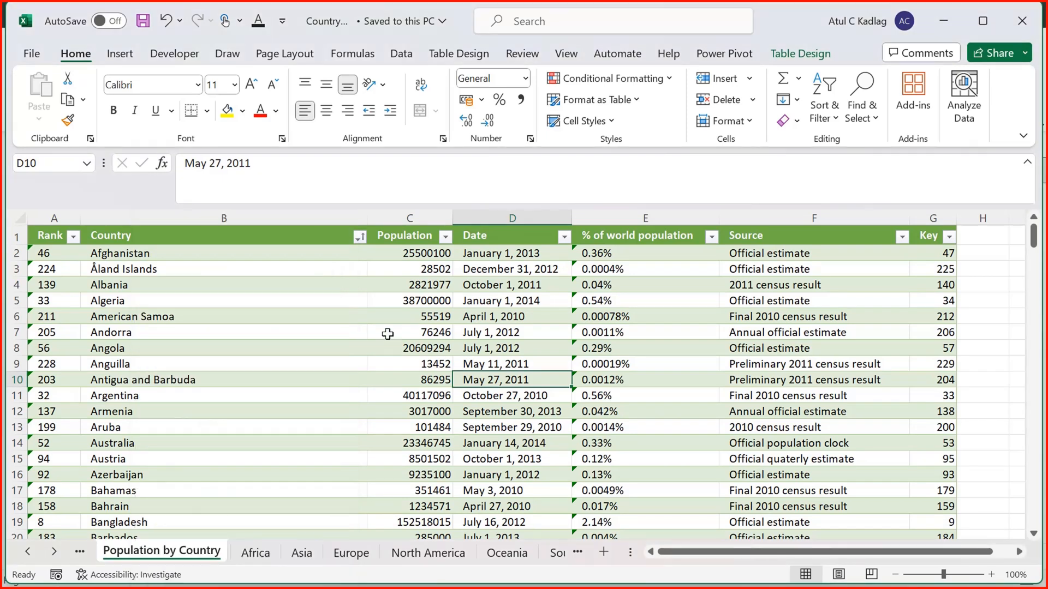
pyautogui.click(204, 296)
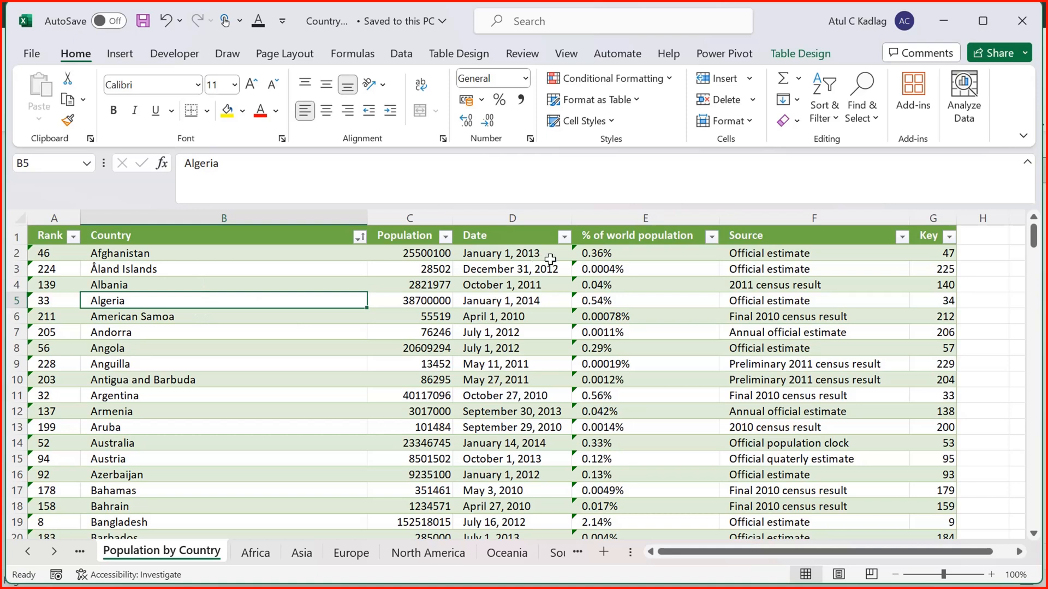
pyautogui.click(602, 264)
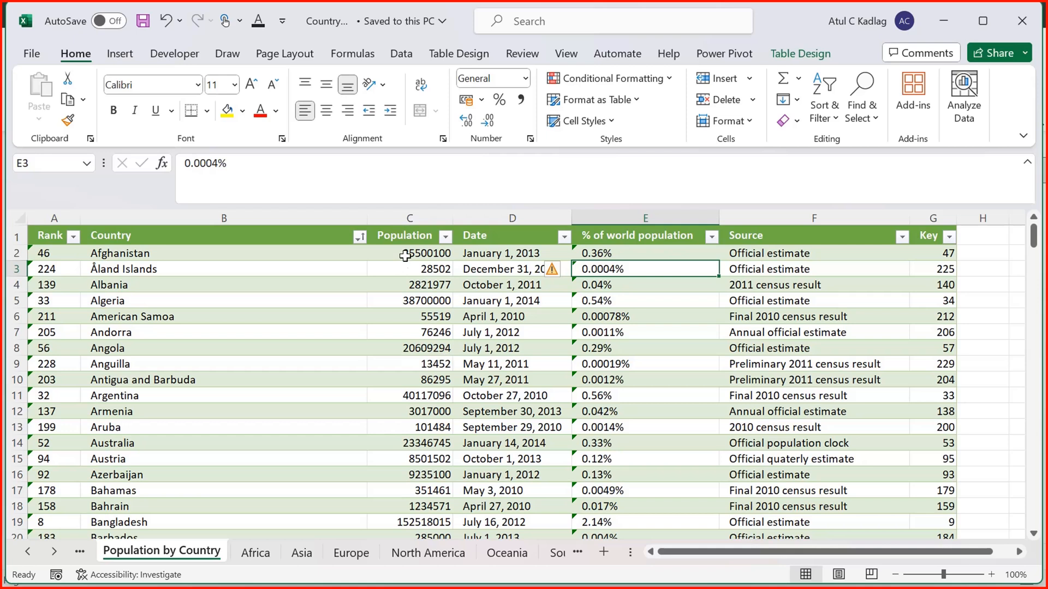
pyautogui.moveTo(405, 254); pyautogui.dragTo(409, 411)
pyautogui.click(592, 351)
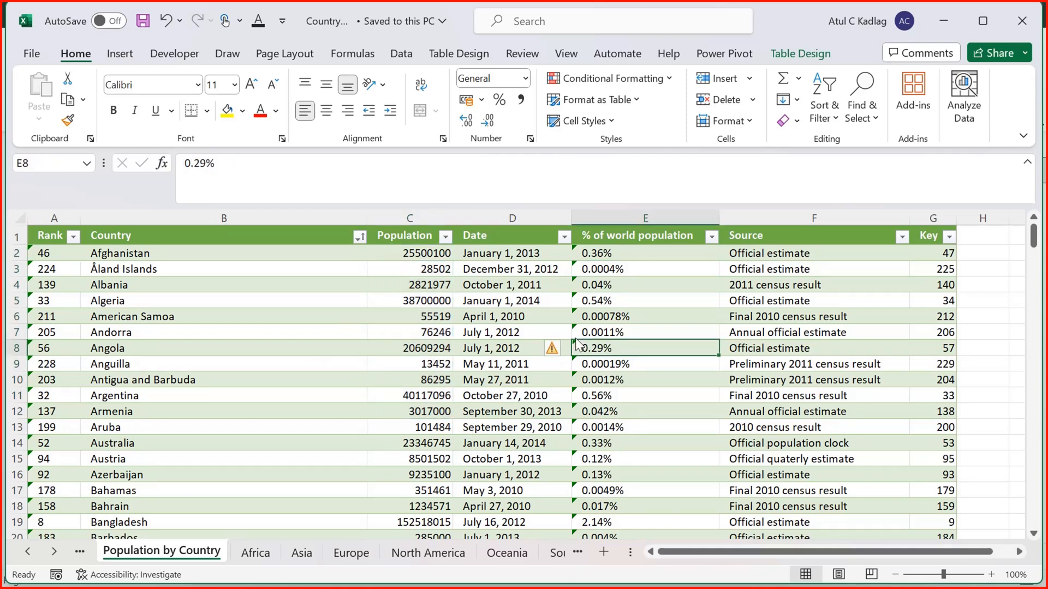
pyautogui.moveTo(1034, 240)
pyautogui.mouseDown()
pyautogui.moveTo(1044, 537)
pyautogui.moveTo(1036, 235)
pyautogui.mouseUp()
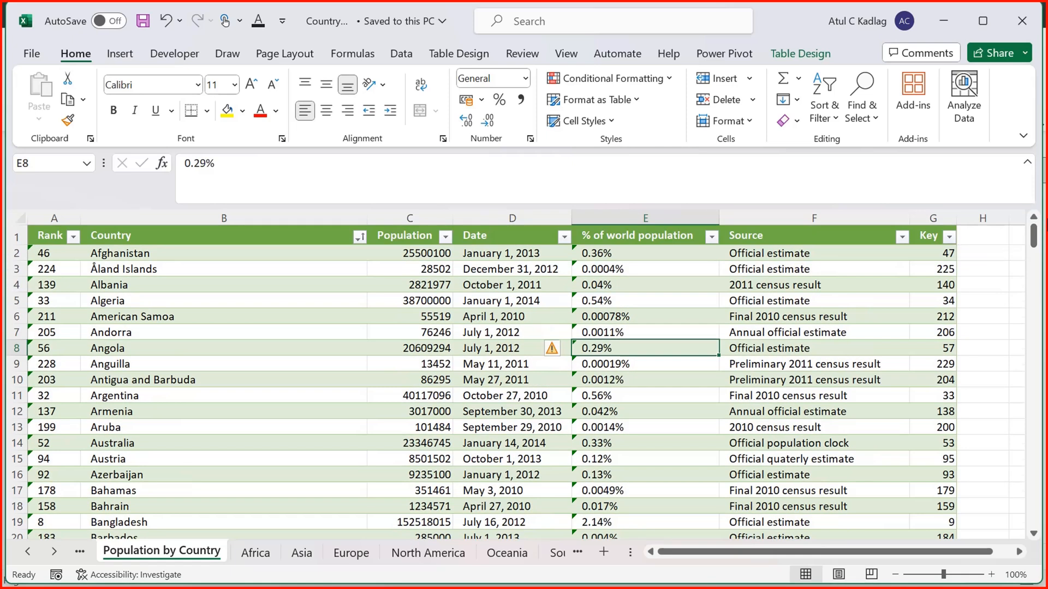
# - Look through the continent sheets from Africa through Asia, Europe, North America and Oceania to Antarctica and South America
pyautogui.click(257, 554)
pyautogui.click(431, 363)
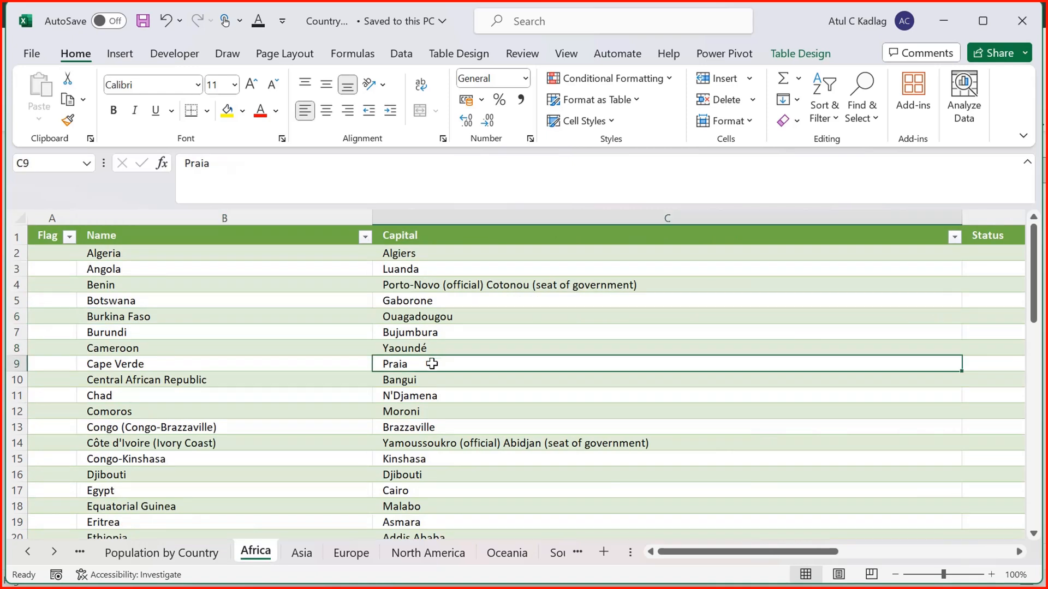
pyautogui.click(304, 553)
pyautogui.click(270, 554)
pyautogui.click(293, 557)
pyautogui.click(348, 558)
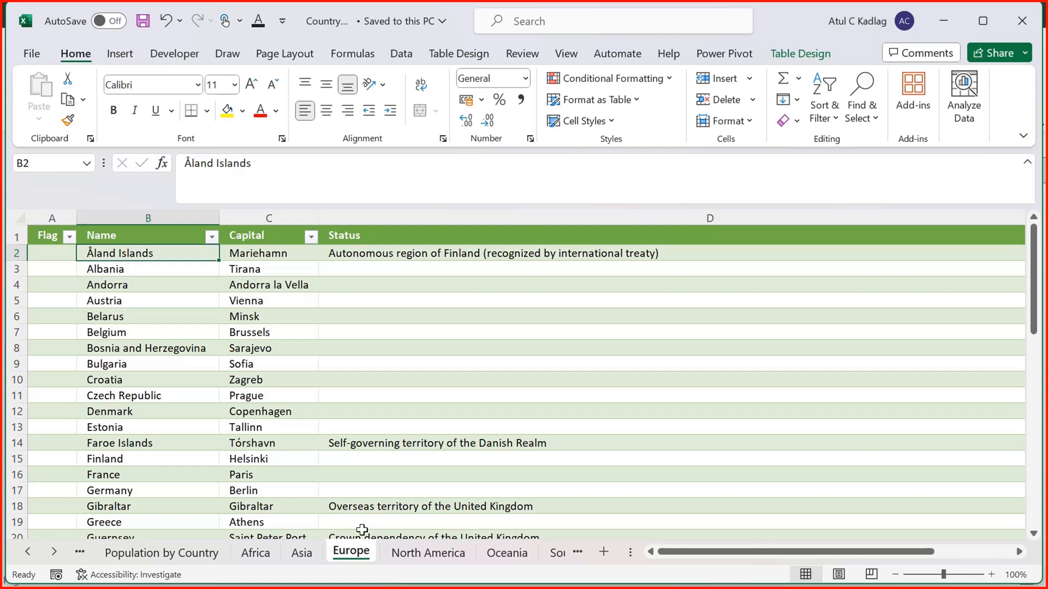
pyautogui.click(410, 554)
pyautogui.click(505, 554)
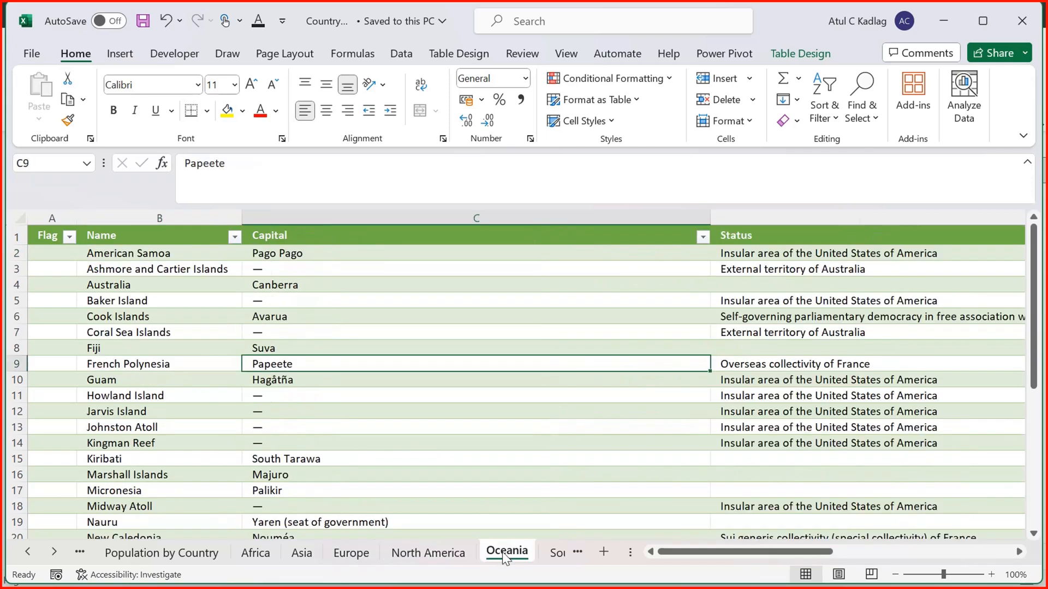
pyautogui.click(555, 557)
pyautogui.click(532, 557)
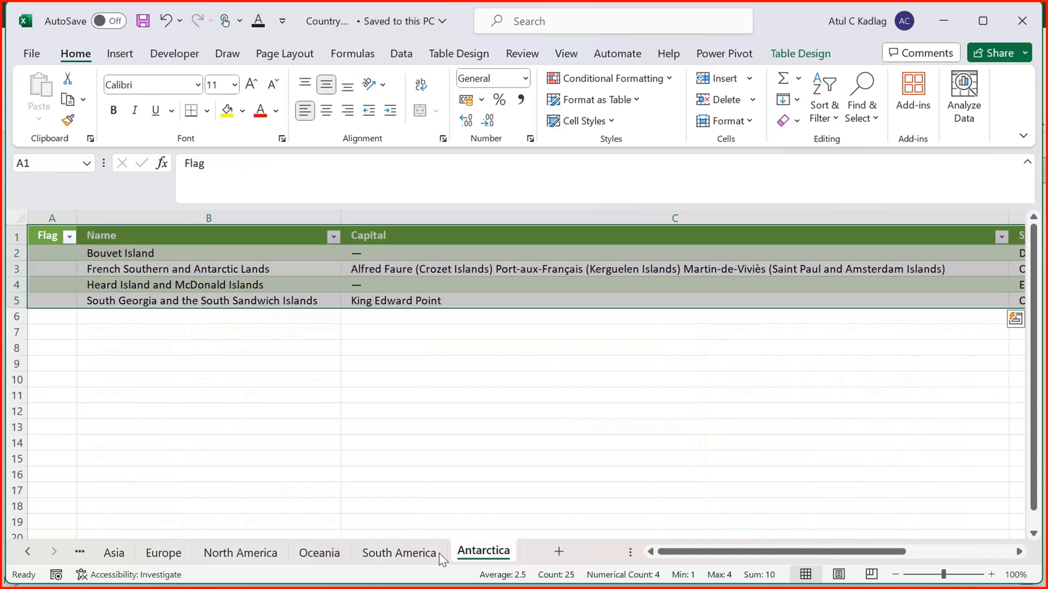
pyautogui.click(401, 551)
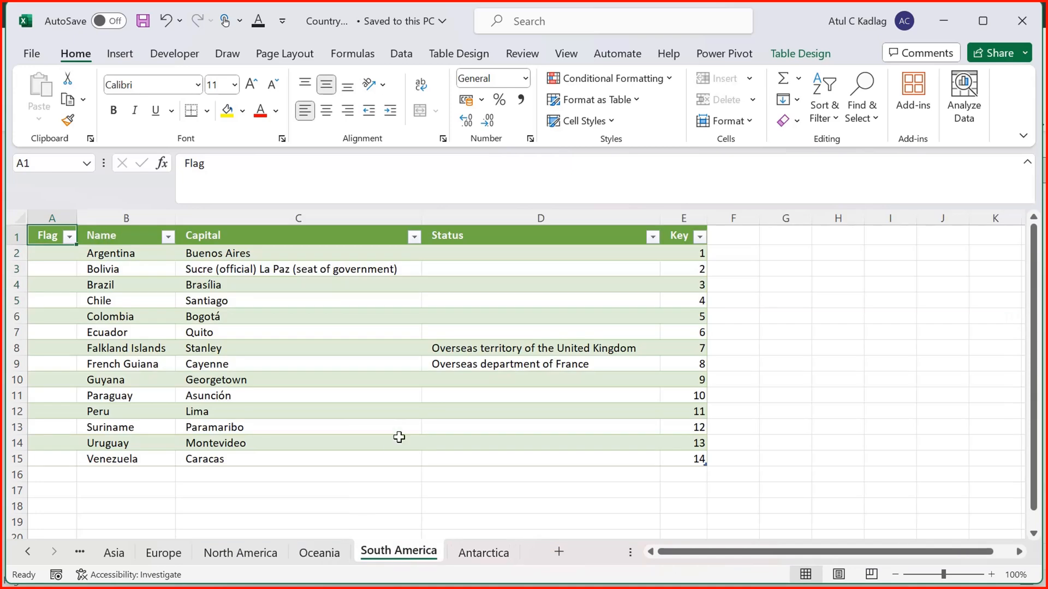
# - Review the country names on the Antarctica and Oceania sheets, and look over the North America and Europe sheets
pyautogui.click(464, 555)
pyautogui.click(250, 381)
pyautogui.moveTo(180, 253); pyautogui.dragTo(187, 295)
pyautogui.click(220, 377)
pyautogui.click(319, 552)
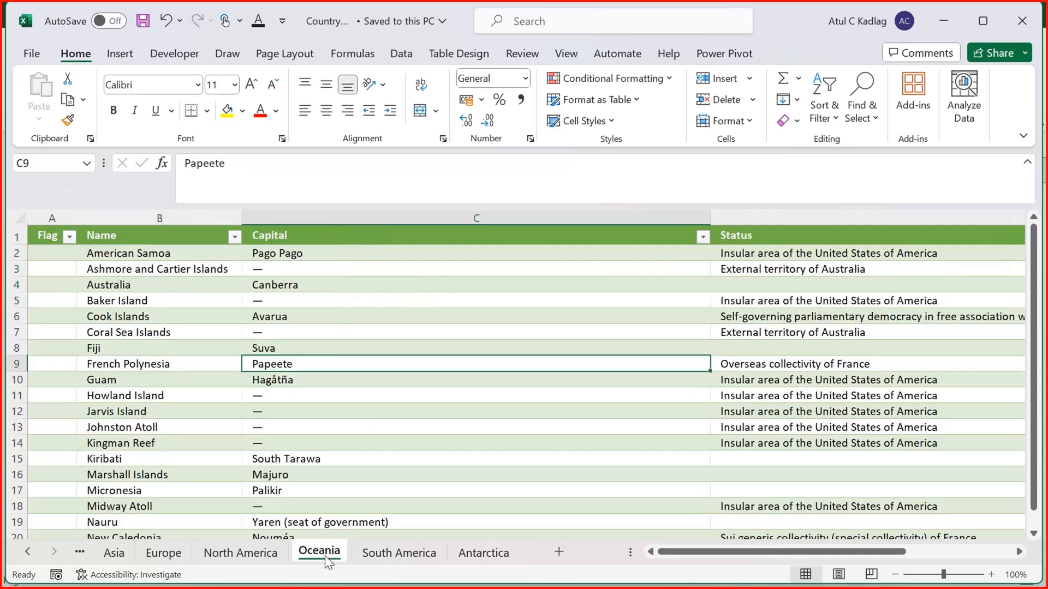
pyautogui.moveTo(169, 255); pyautogui.dragTo(180, 398)
pyautogui.click(252, 555)
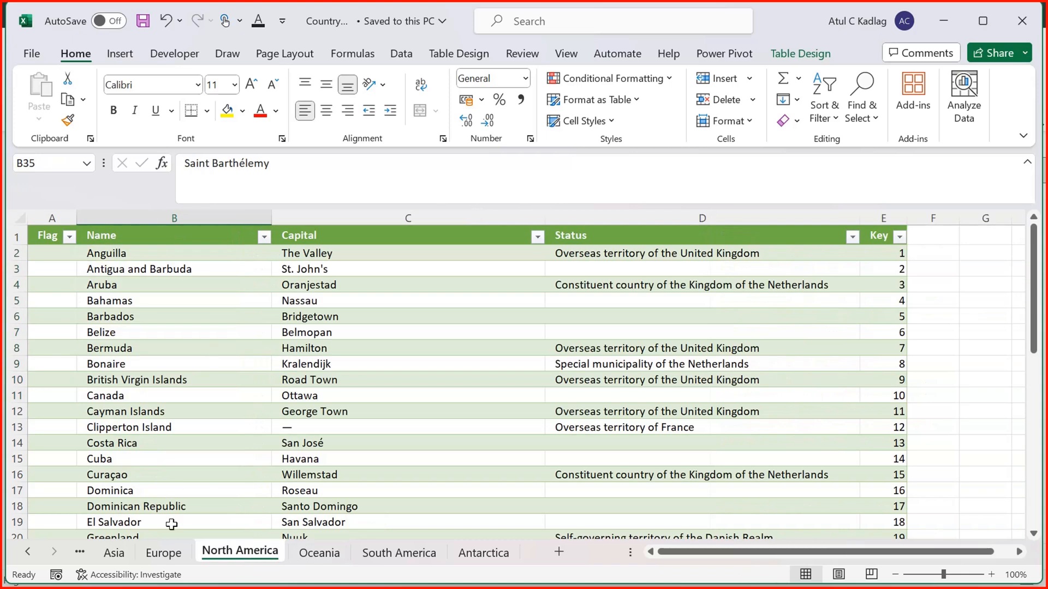
pyautogui.click(166, 557)
pyautogui.click(321, 411)
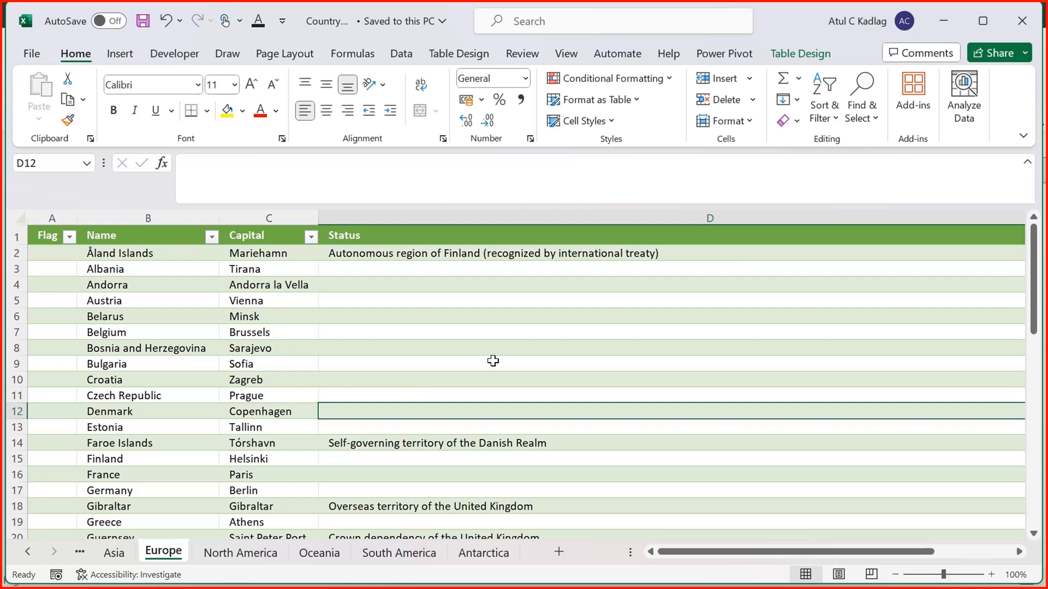
# - Switch to the Append_Merge_project report in Power BI and connect to the CountryPops Excel workbook from the Datasets folder
pyautogui.hotkey('alt', 'Tab')
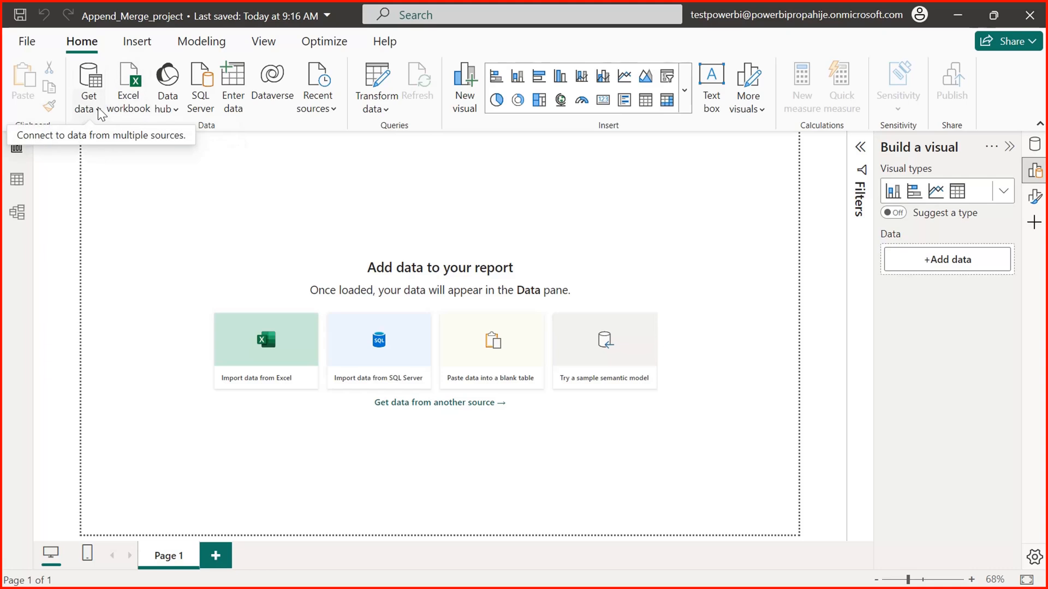
pyautogui.click(89, 107)
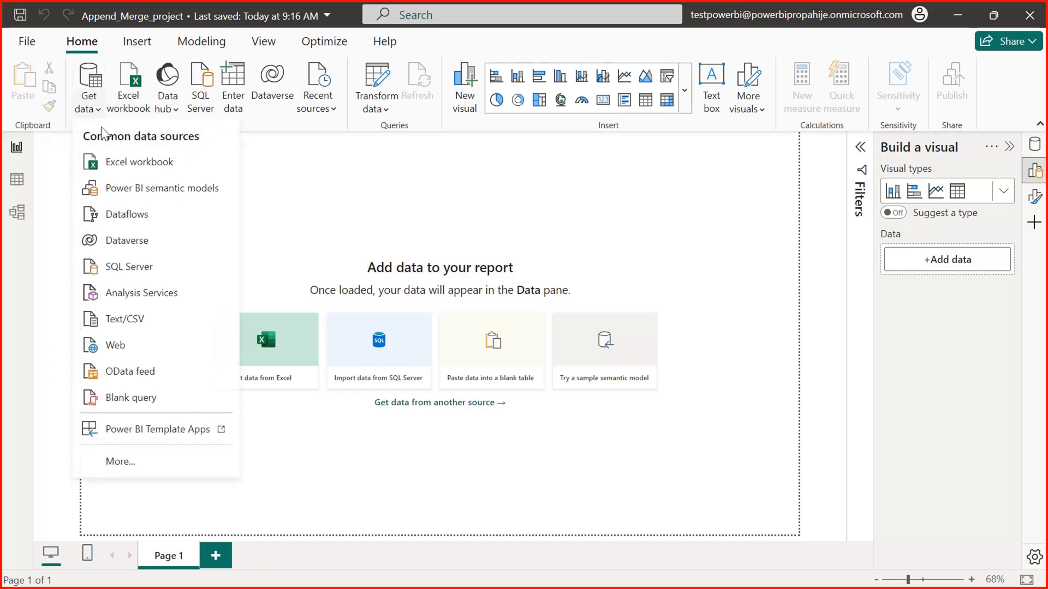
pyautogui.click(117, 169)
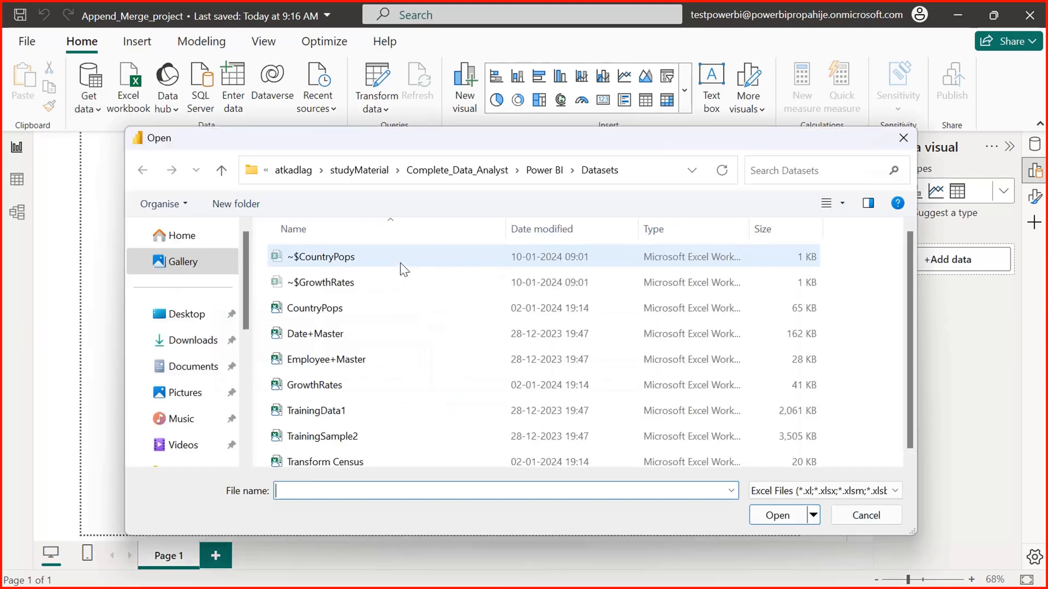
pyautogui.click(315, 309)
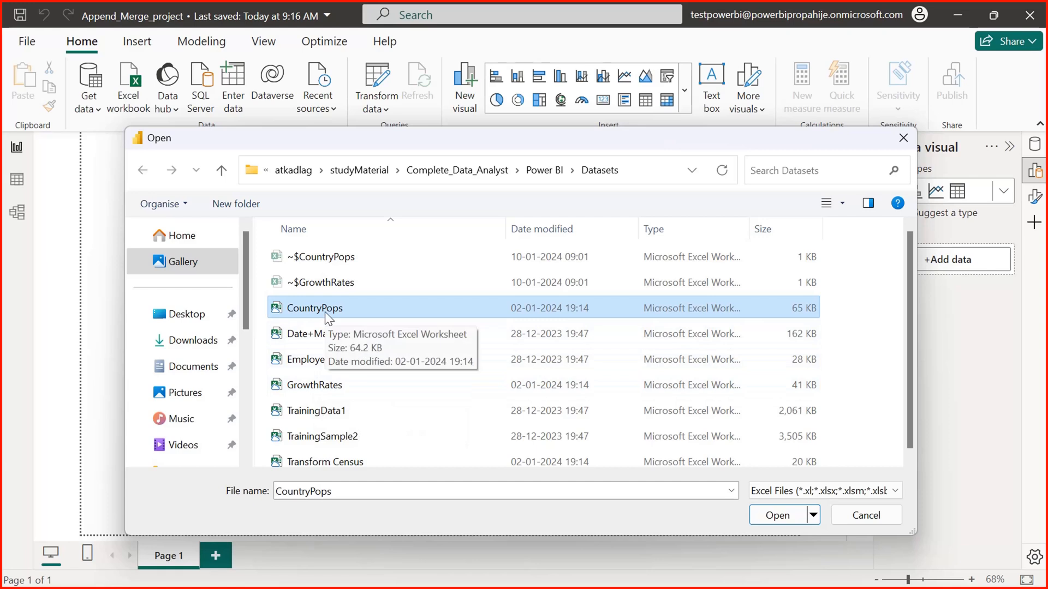
pyautogui.click(777, 520)
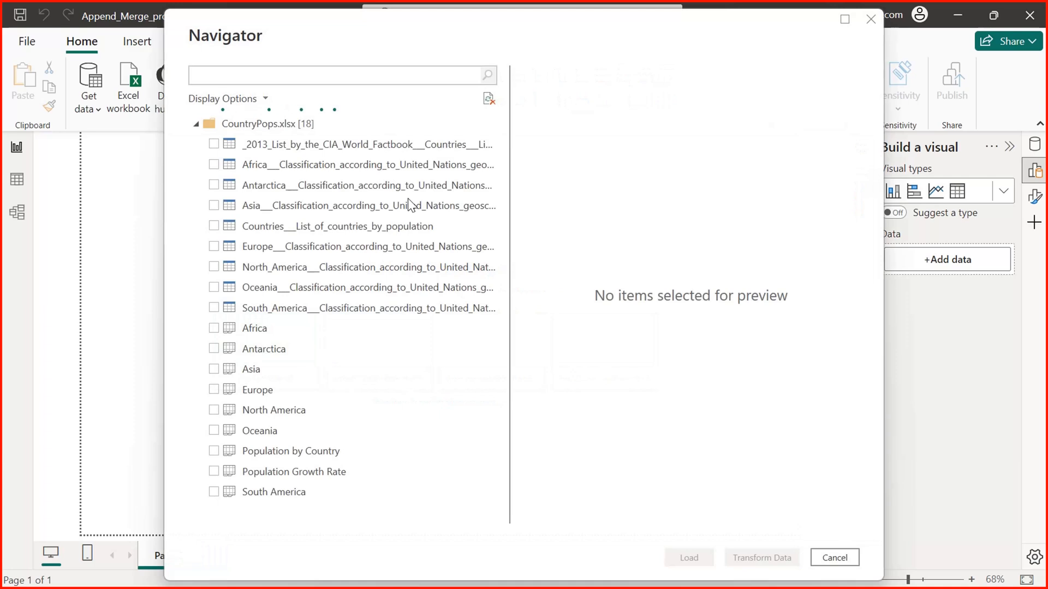
# - Select the Africa, Antarctica, Asia, Europe, North America, Oceania and South America sheets and open them for transformation in Power Query Editor
pyautogui.moveTo(509, 179); pyautogui.dragTo(523, 182)
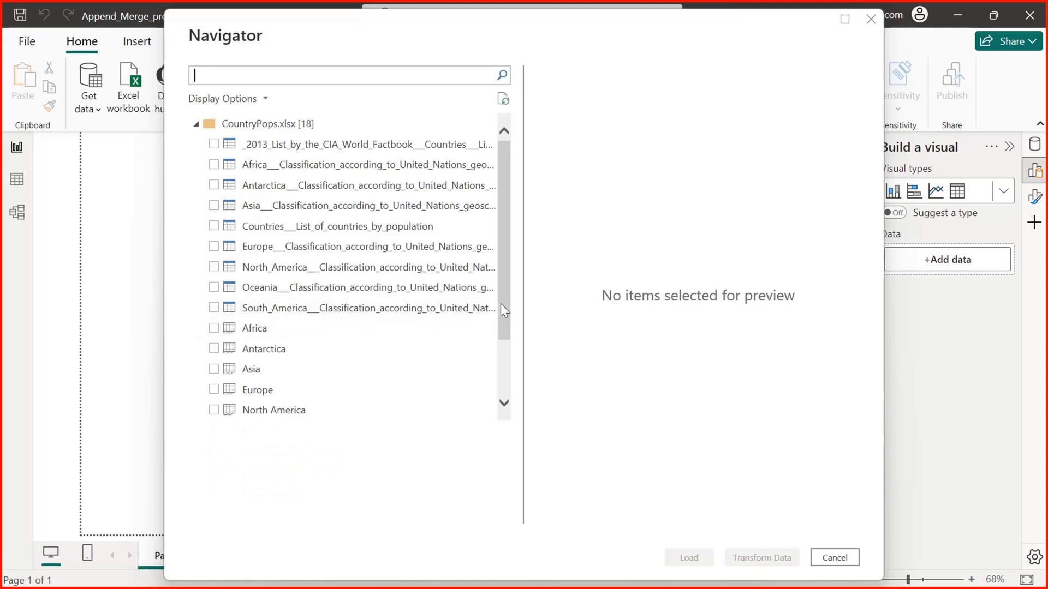
pyautogui.moveTo(502, 306); pyautogui.dragTo(505, 393)
pyautogui.click(213, 247)
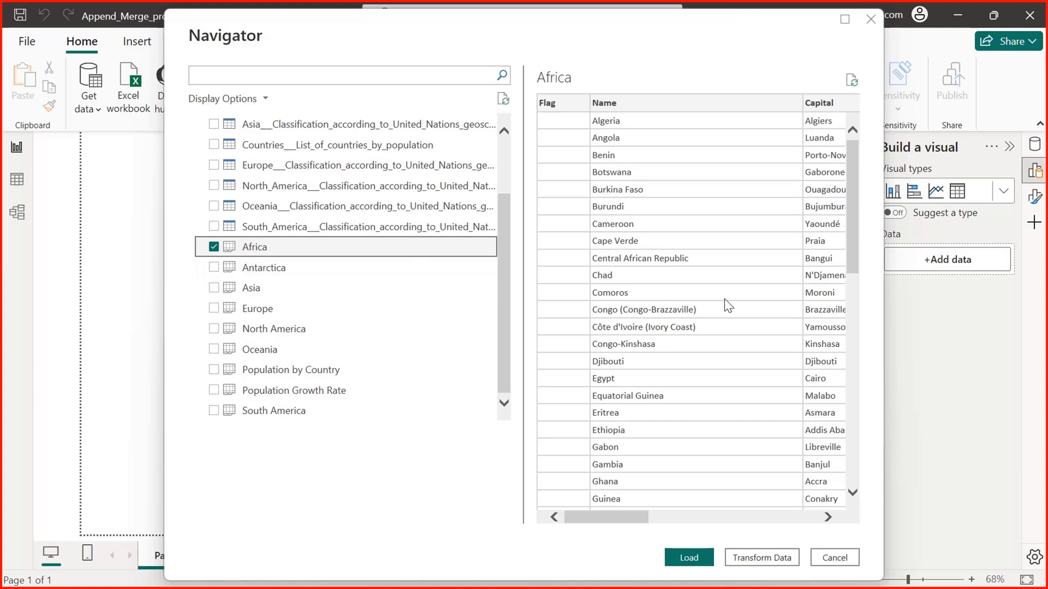
pyautogui.click(214, 266)
pyautogui.click(214, 289)
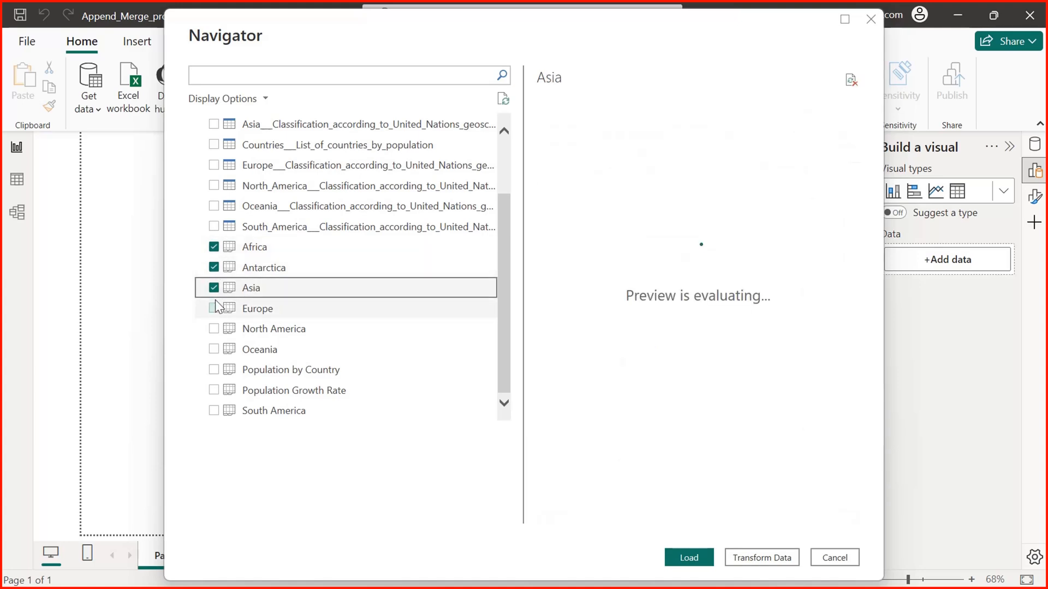
pyautogui.click(215, 308)
pyautogui.click(215, 328)
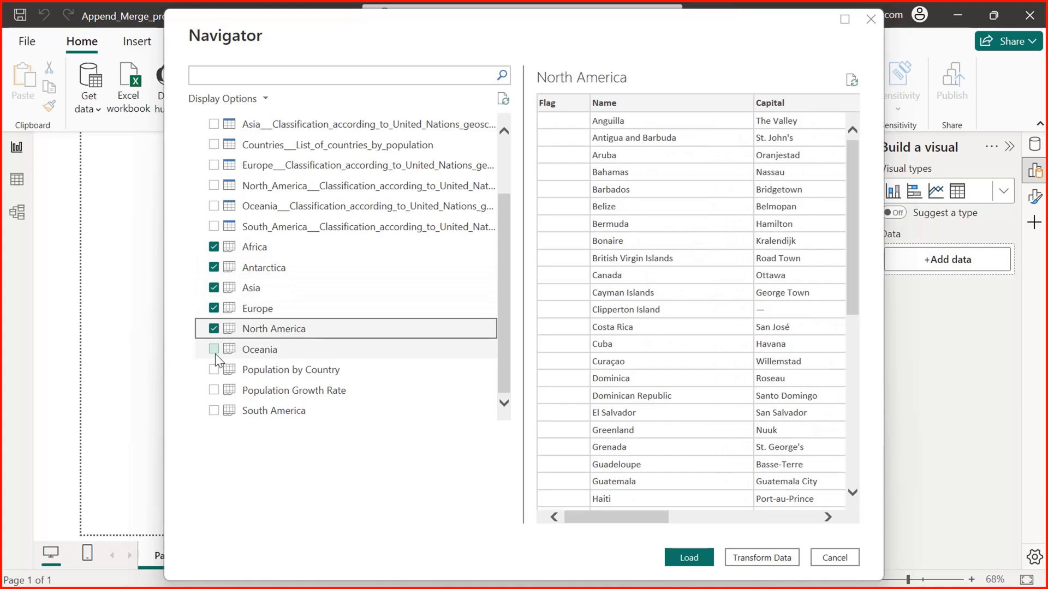
pyautogui.click(215, 350)
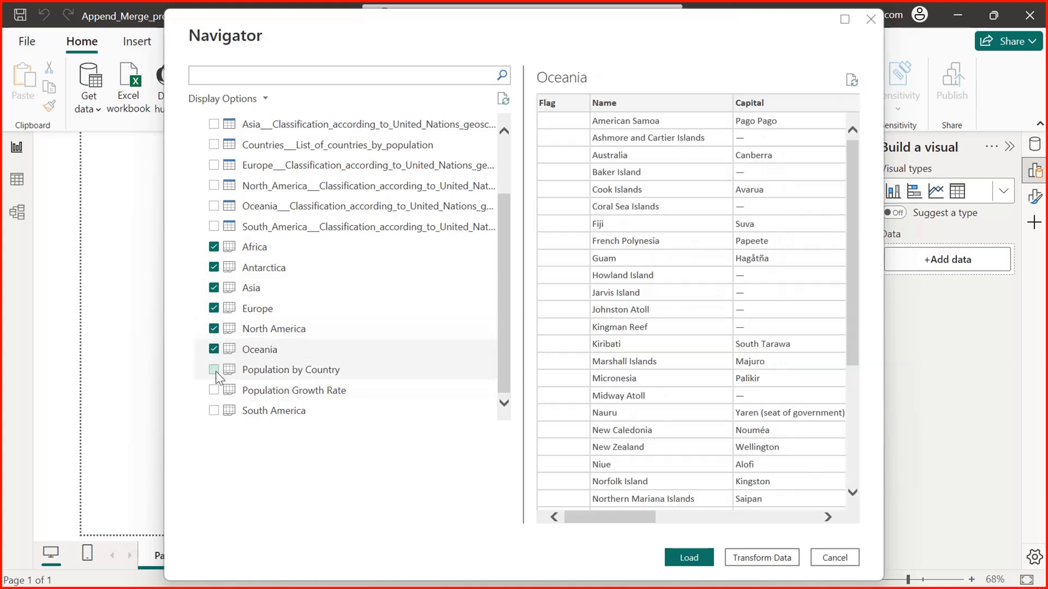
pyautogui.click(214, 410)
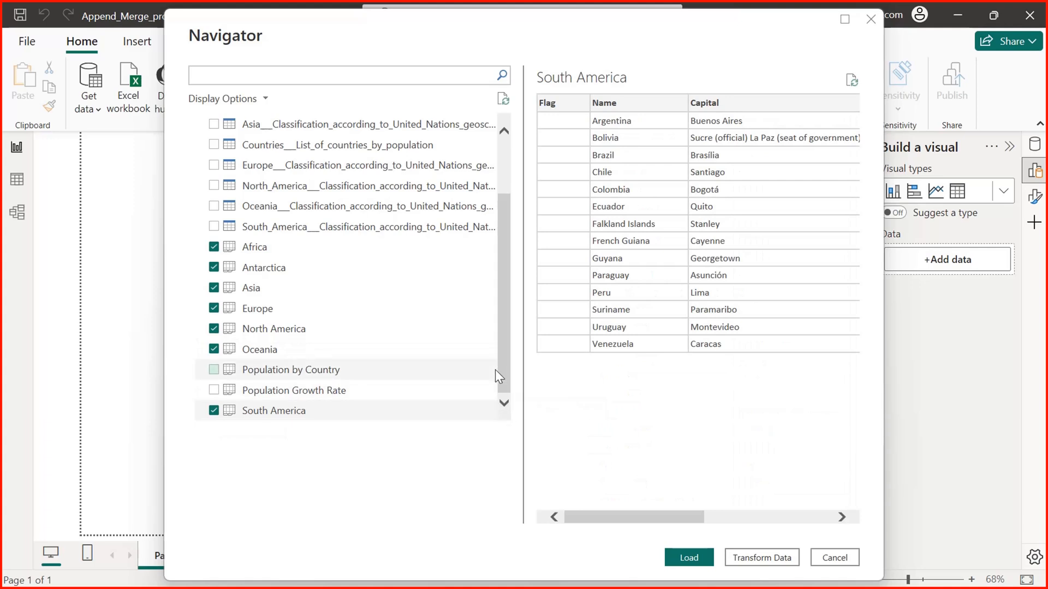
pyautogui.moveTo(502, 367); pyautogui.dragTo(501, 416)
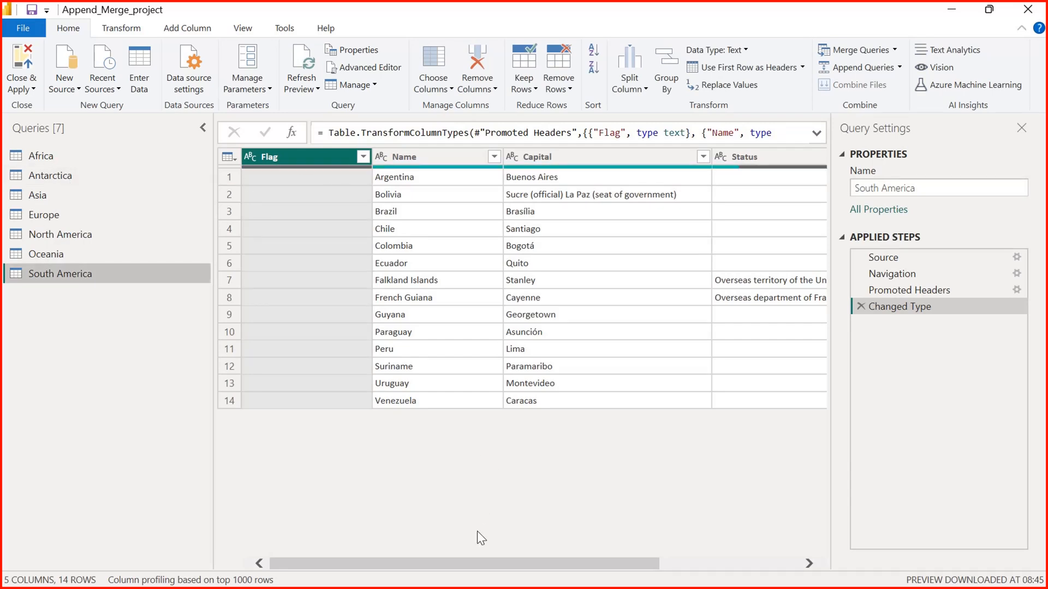
# - Examine the columns of the South America query from Flag to Key, including Status
pyautogui.moveTo(487, 566); pyautogui.dragTo(313, 559)
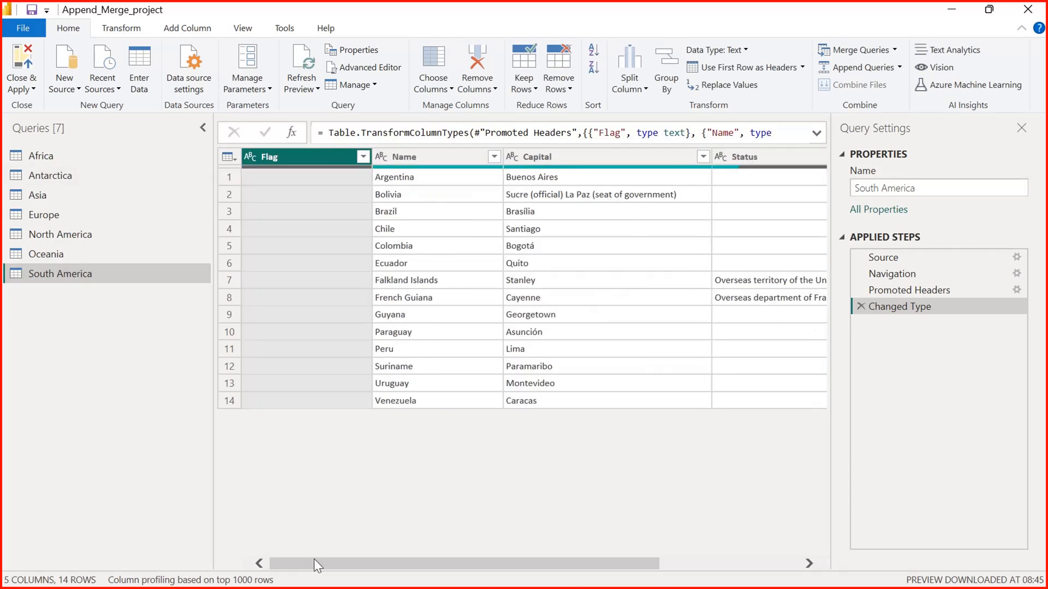
pyautogui.moveTo(404, 566); pyautogui.dragTo(303, 563)
pyautogui.moveTo(361, 563); pyautogui.dragTo(290, 577)
pyautogui.click(782, 159)
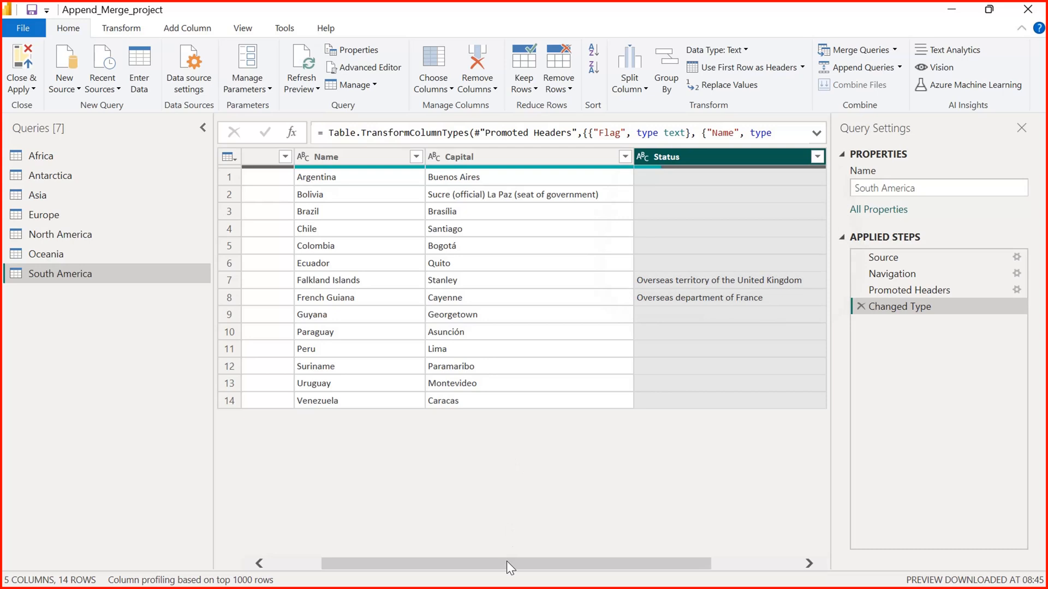
pyautogui.moveTo(506, 562); pyautogui.dragTo(381, 559)
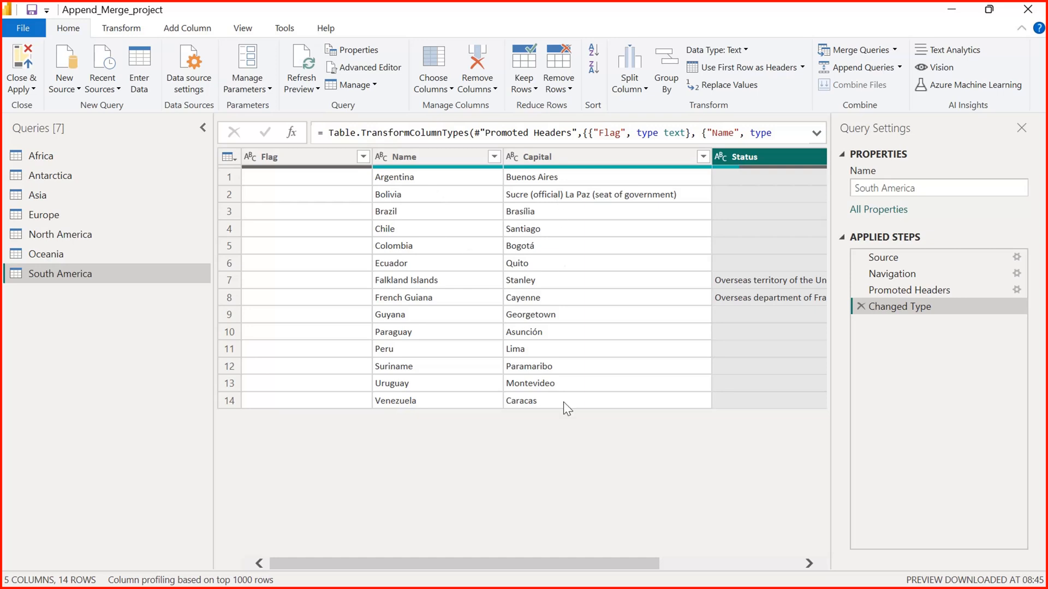
pyautogui.moveTo(574, 567); pyautogui.dragTo(686, 565)
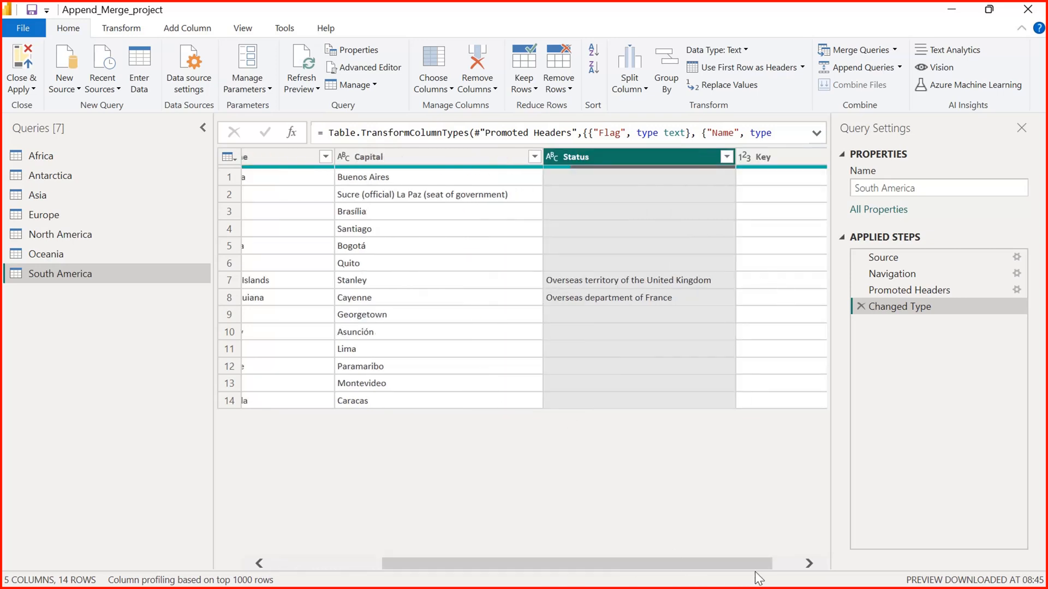
pyautogui.moveTo(725, 569); pyautogui.dragTo(400, 559)
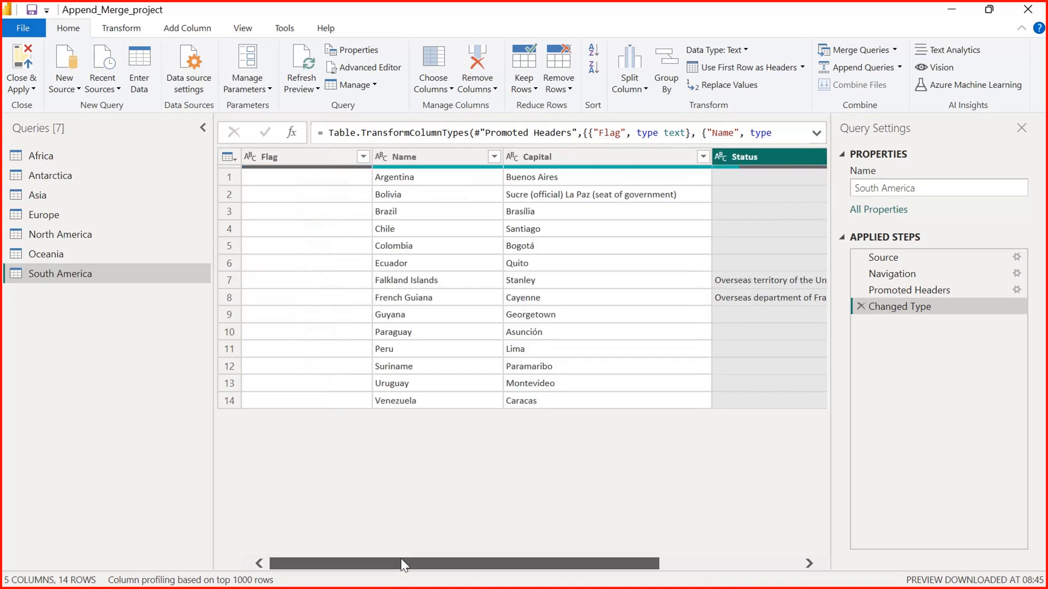
# - Remove the Flag and Status columns from the South America query
pyautogui.click(319, 162)
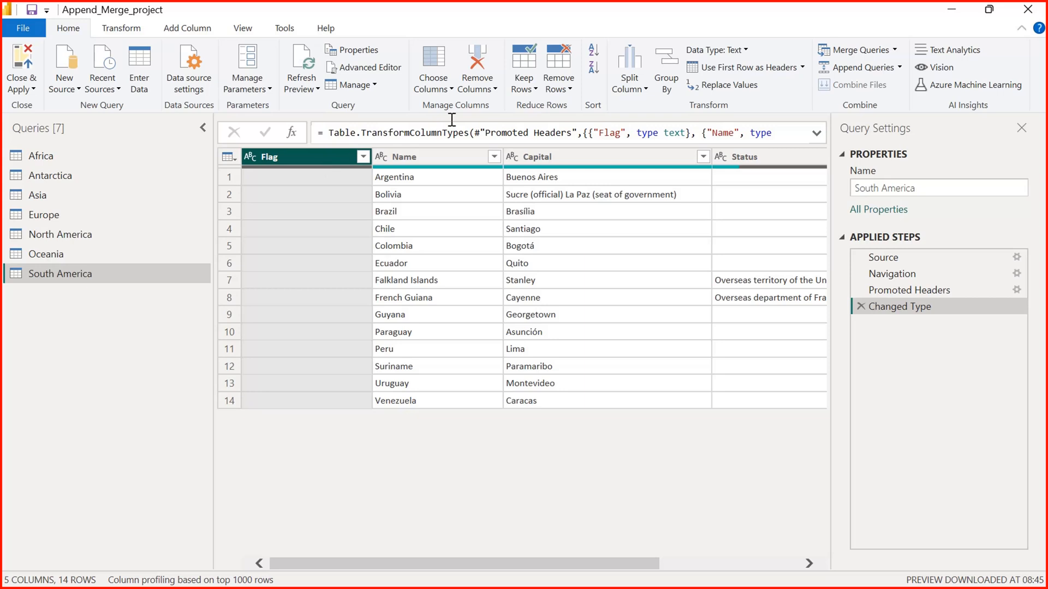
pyautogui.click(496, 89)
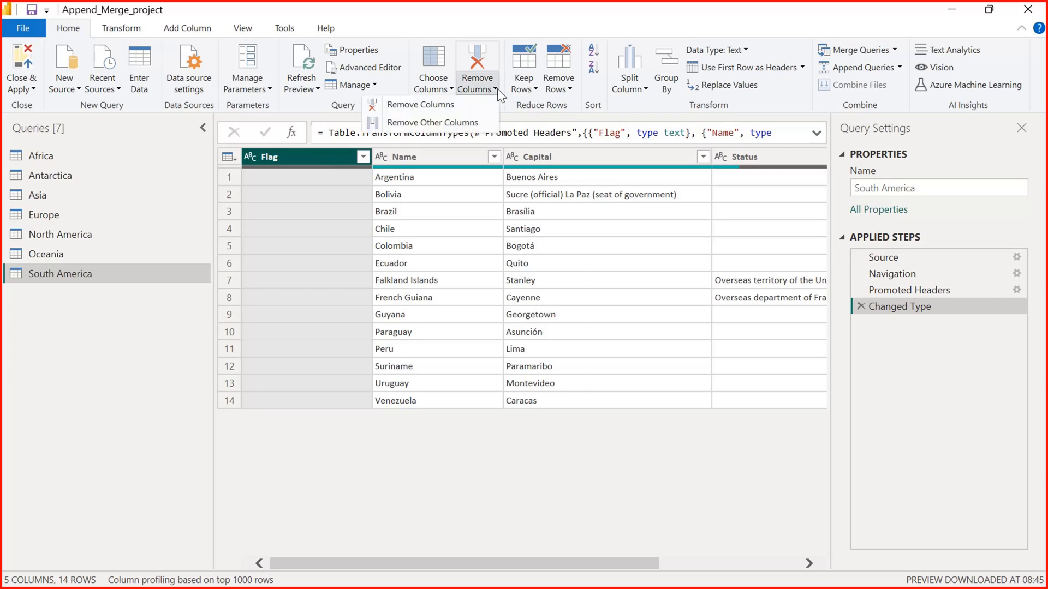
pyautogui.rightClick(269, 159)
pyautogui.click(296, 186)
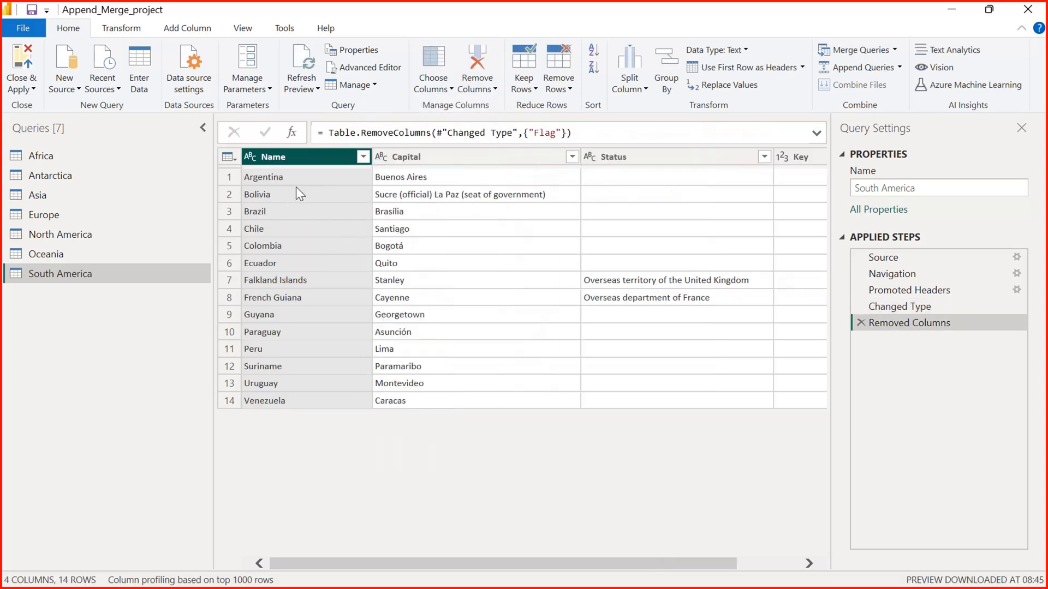
pyautogui.click(613, 155)
pyautogui.rightClick(613, 156)
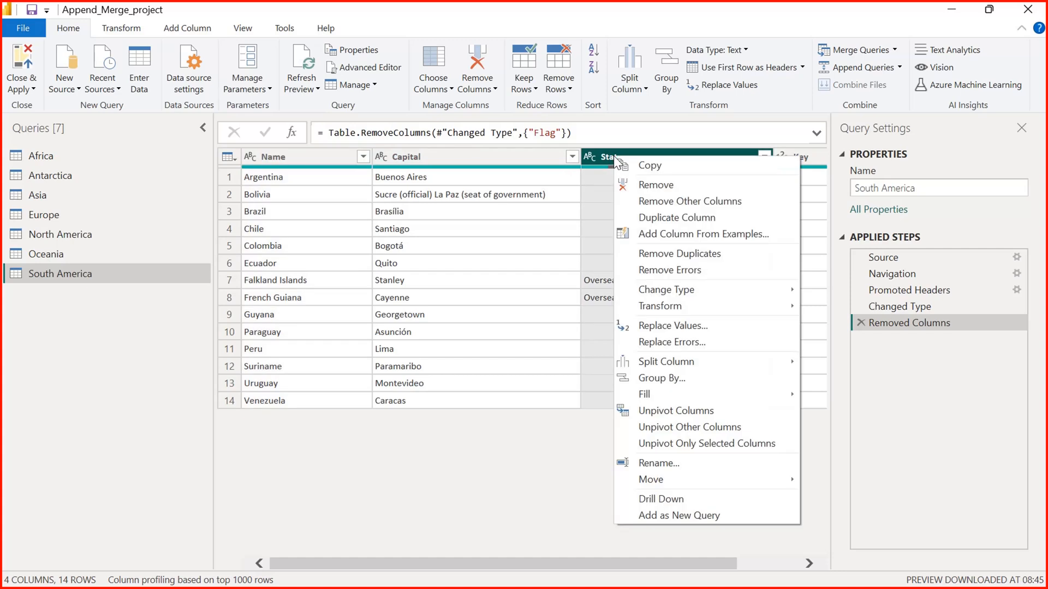
pyautogui.click(634, 181)
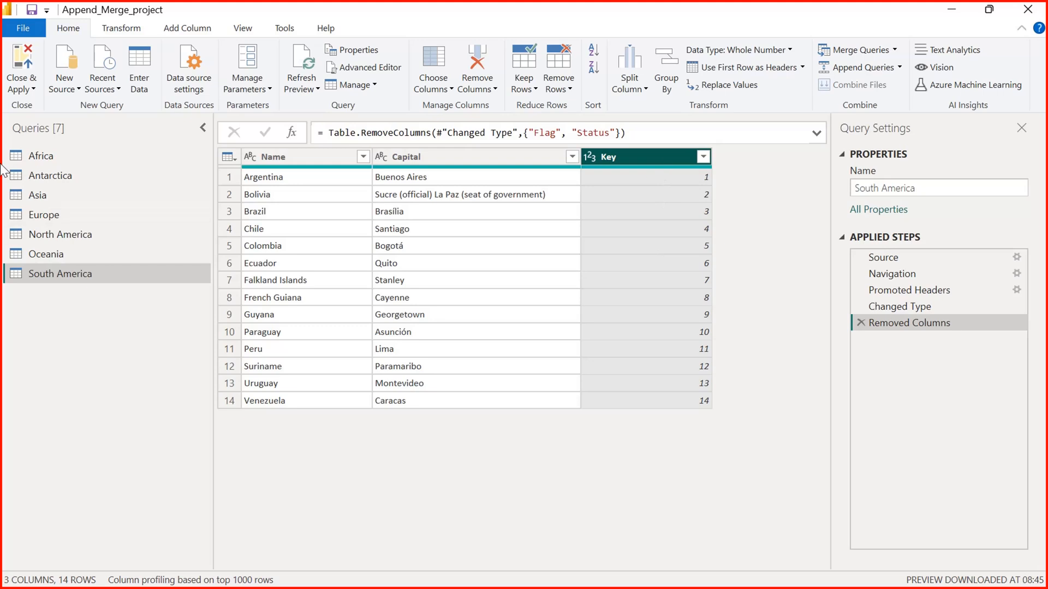
# - Remove the Flag and Status columns from the Africa query
pyautogui.click(34, 155)
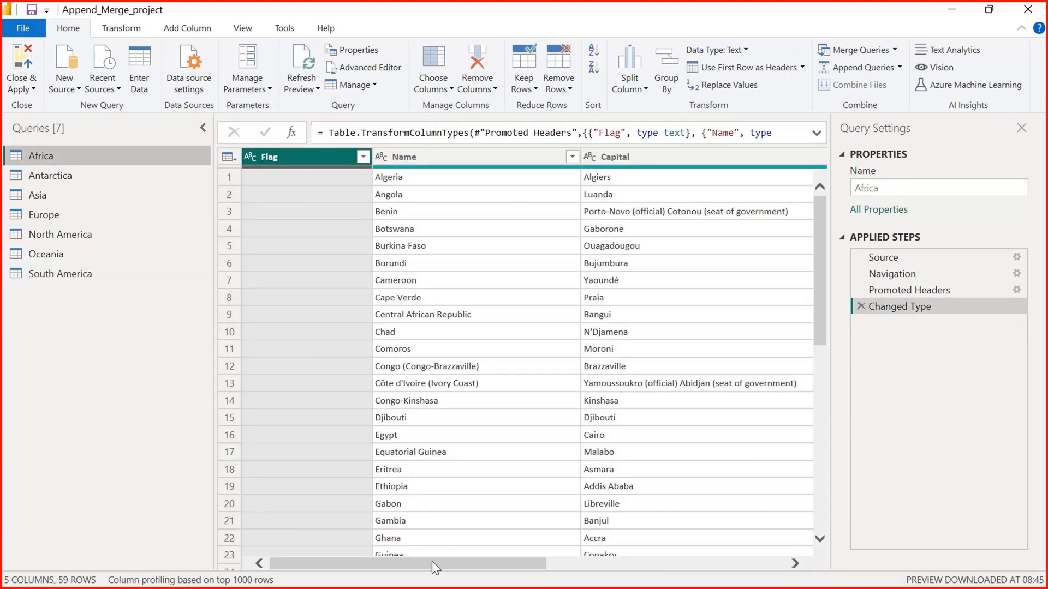
pyautogui.moveTo(431, 564); pyautogui.dragTo(655, 564)
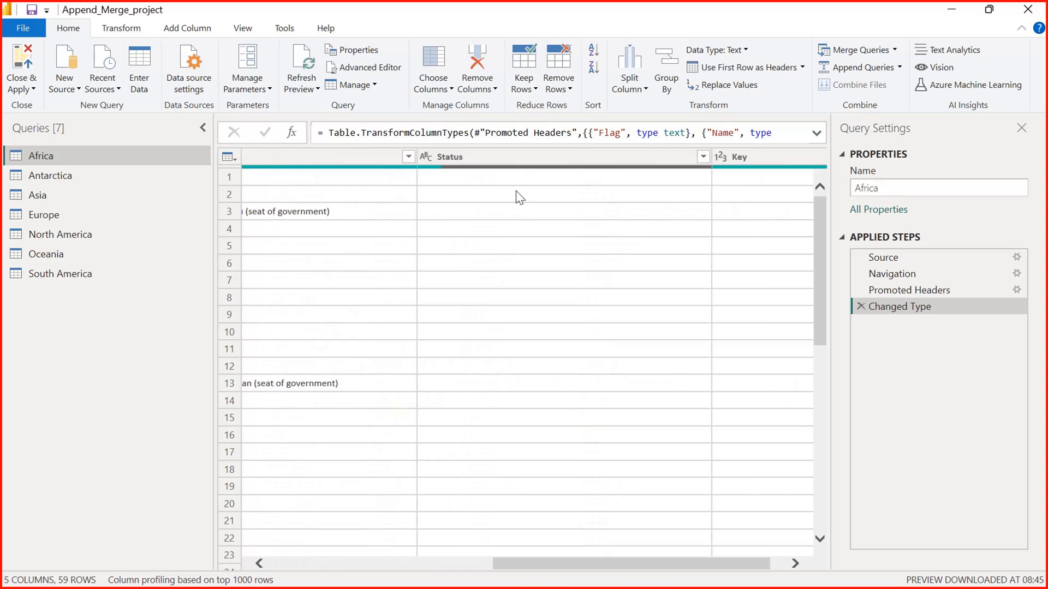
pyautogui.click(523, 156)
pyautogui.rightClick(523, 156)
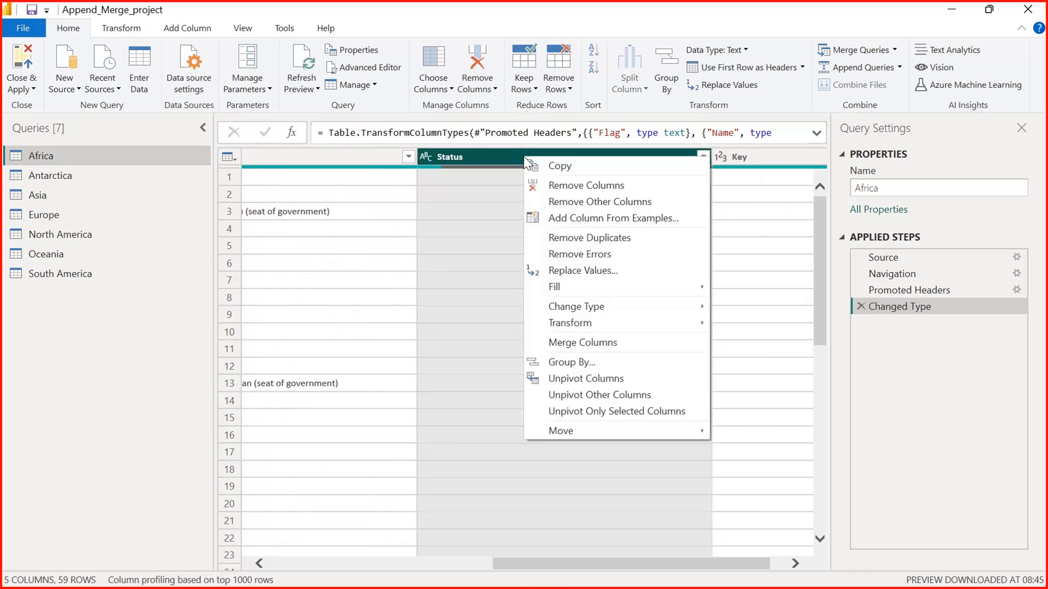
pyautogui.click(549, 184)
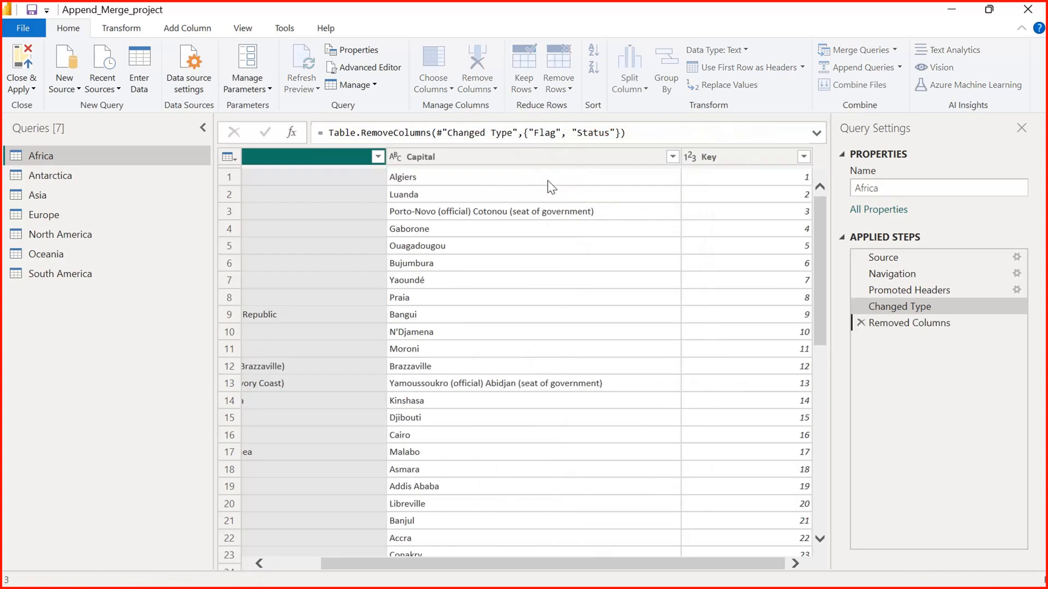
pyautogui.moveTo(516, 565); pyautogui.dragTo(457, 566)
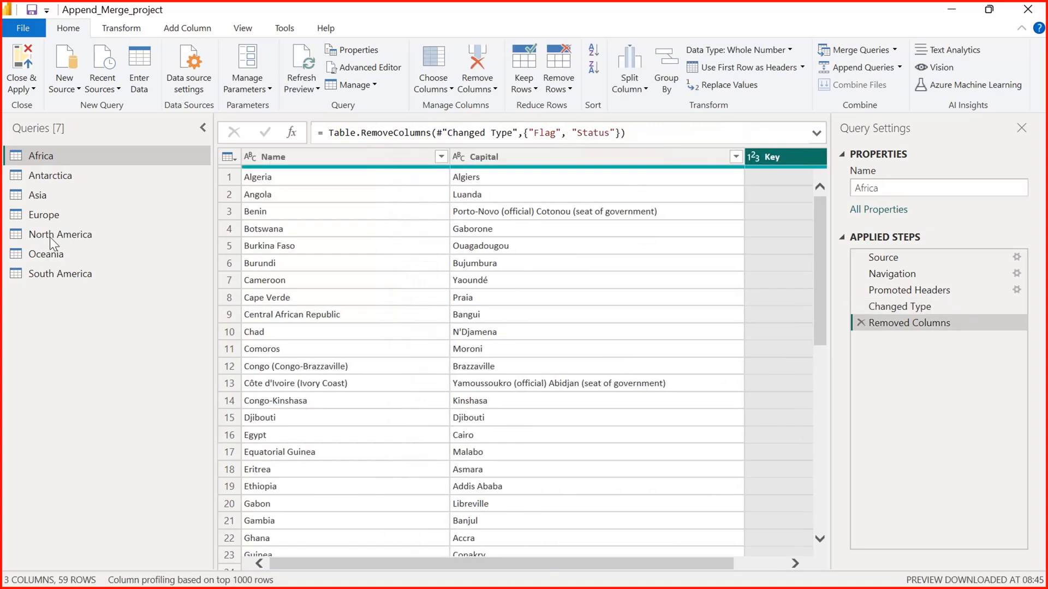
# - Remove the Flag and Status columns from the Antarctica query
pyautogui.click(176, 184)
pyautogui.click(254, 156)
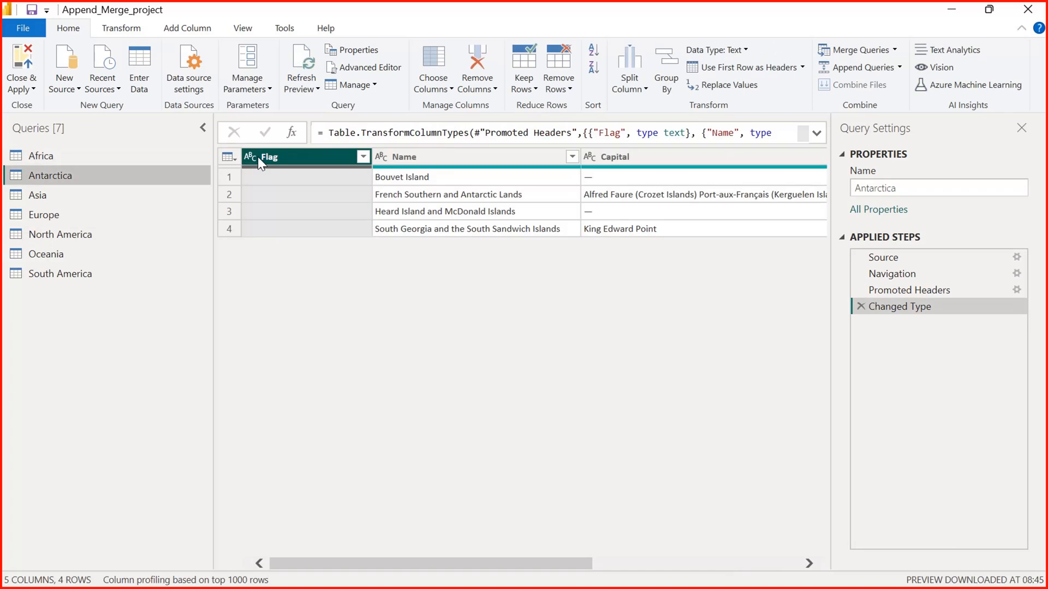
pyautogui.moveTo(432, 565); pyautogui.dragTo(586, 564)
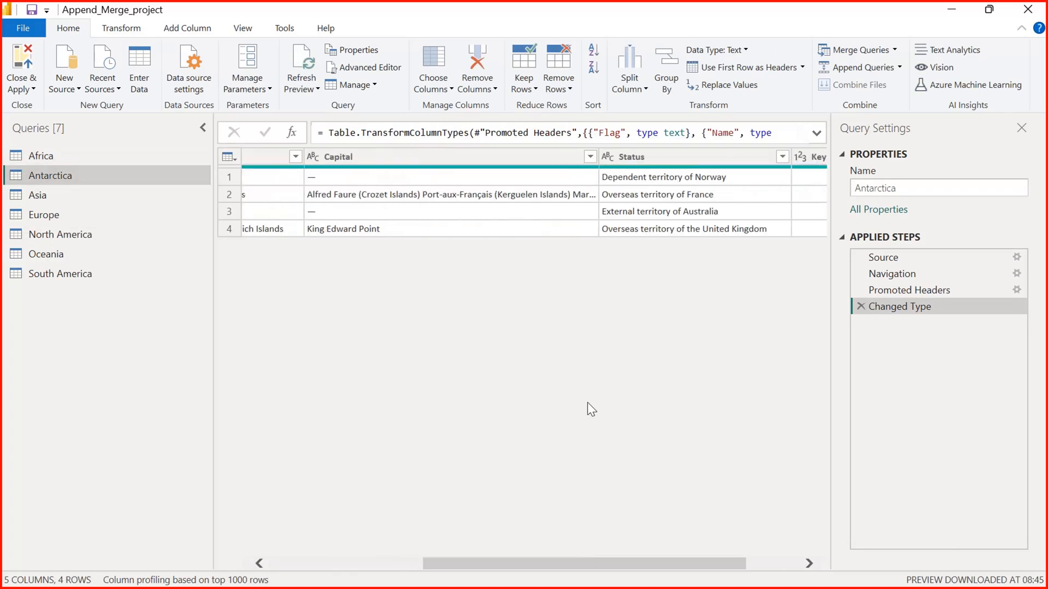
pyautogui.click(642, 156)
pyautogui.rightClick(643, 156)
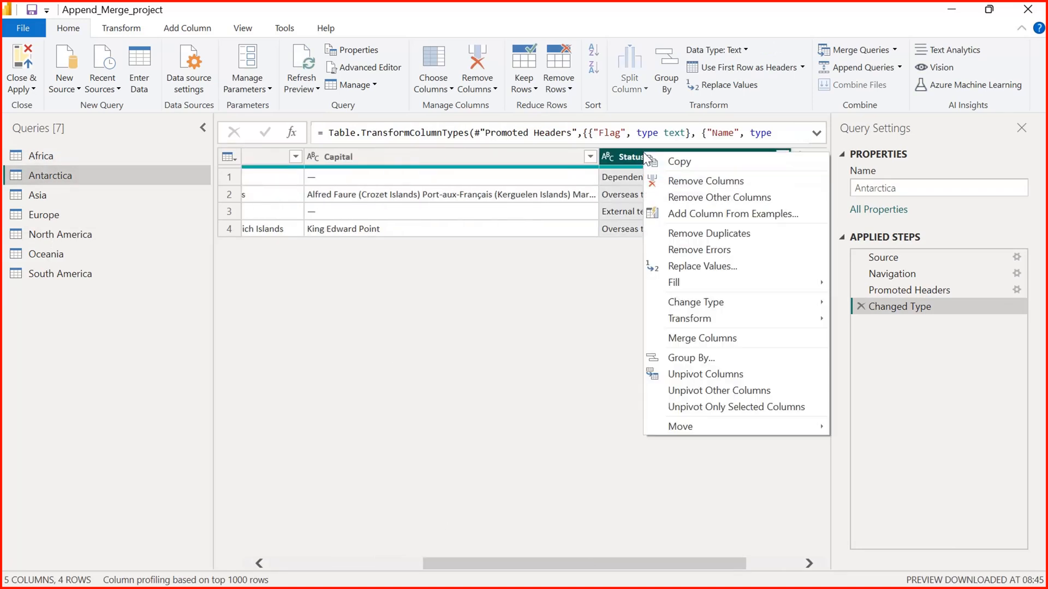
pyautogui.click(664, 185)
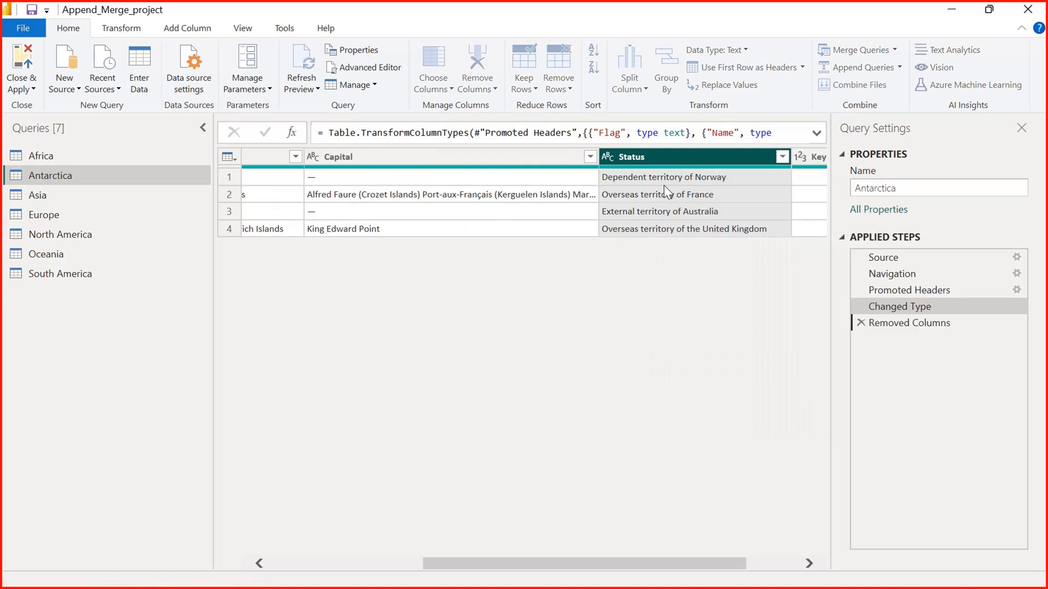
# - Remove the Flag and Status columns from the Asia query
pyautogui.click(72, 195)
pyautogui.click(267, 156)
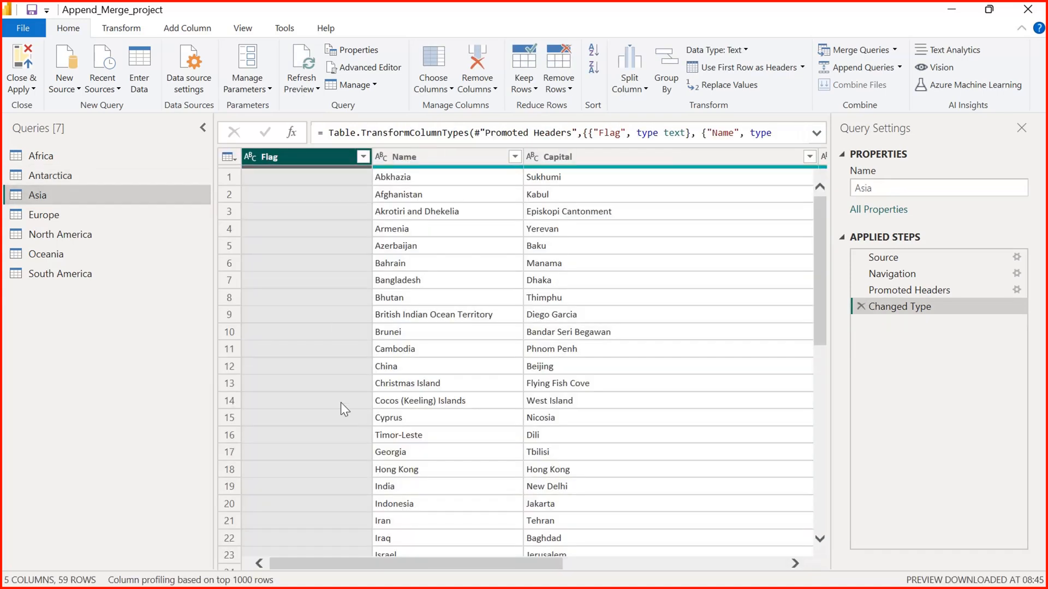
pyautogui.moveTo(353, 565); pyautogui.dragTo(596, 573)
pyautogui.click(454, 156)
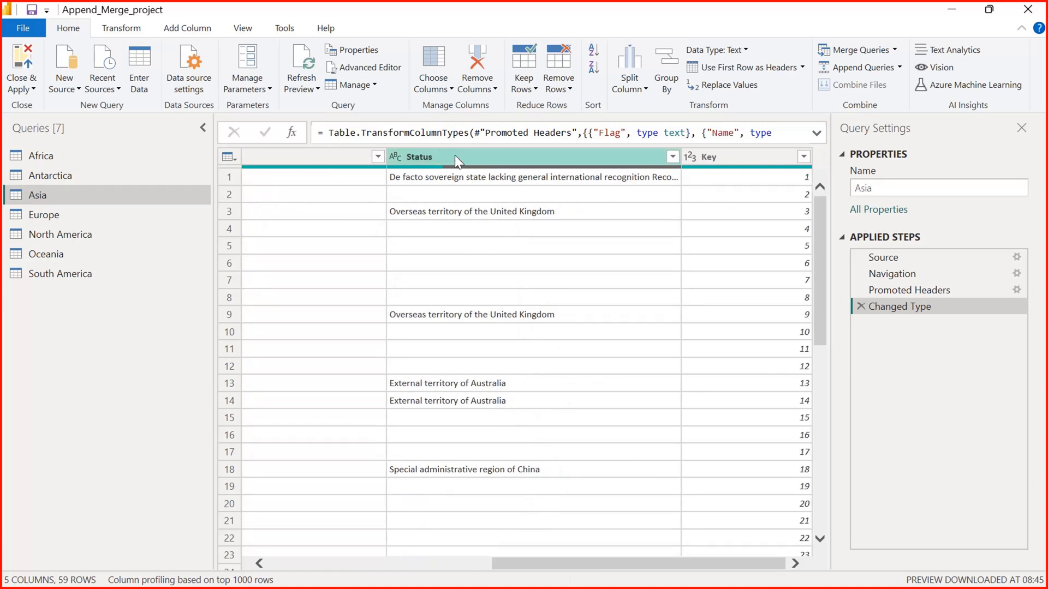
pyautogui.click(454, 156)
pyautogui.rightClick(455, 160)
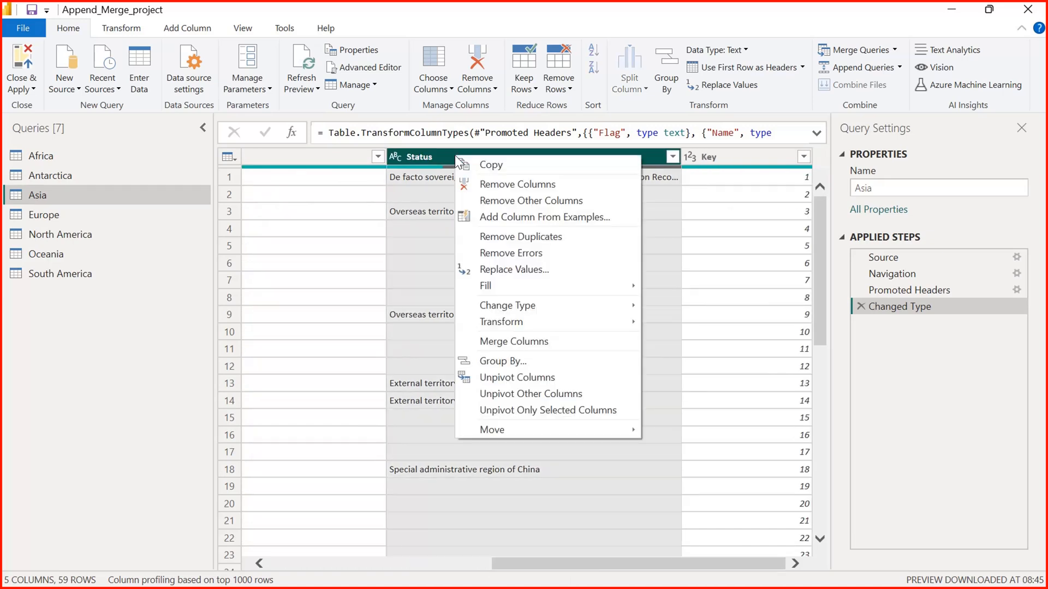
pyautogui.click(474, 185)
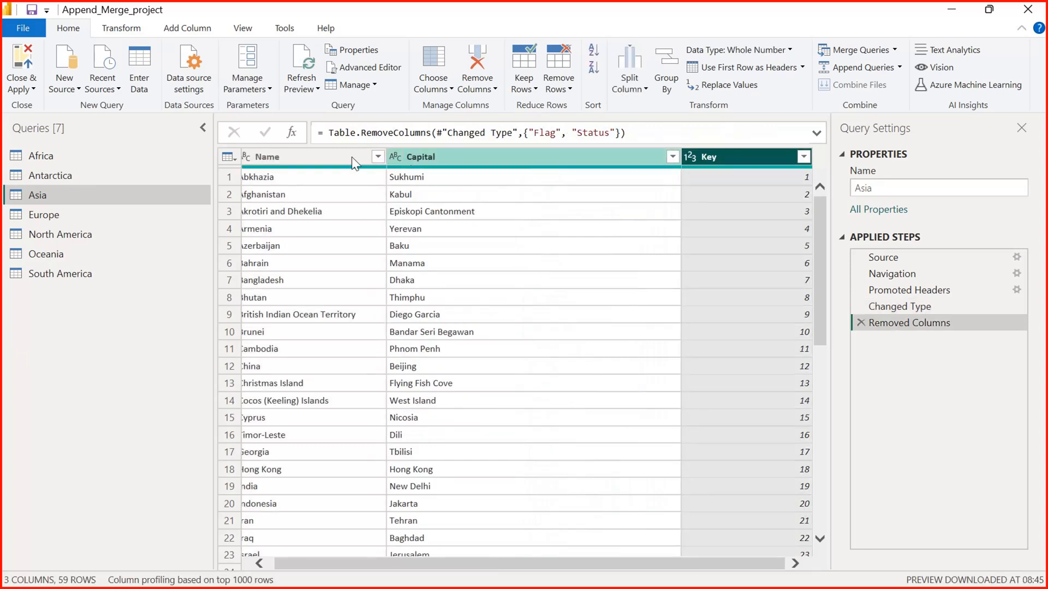
pyautogui.click(415, 156)
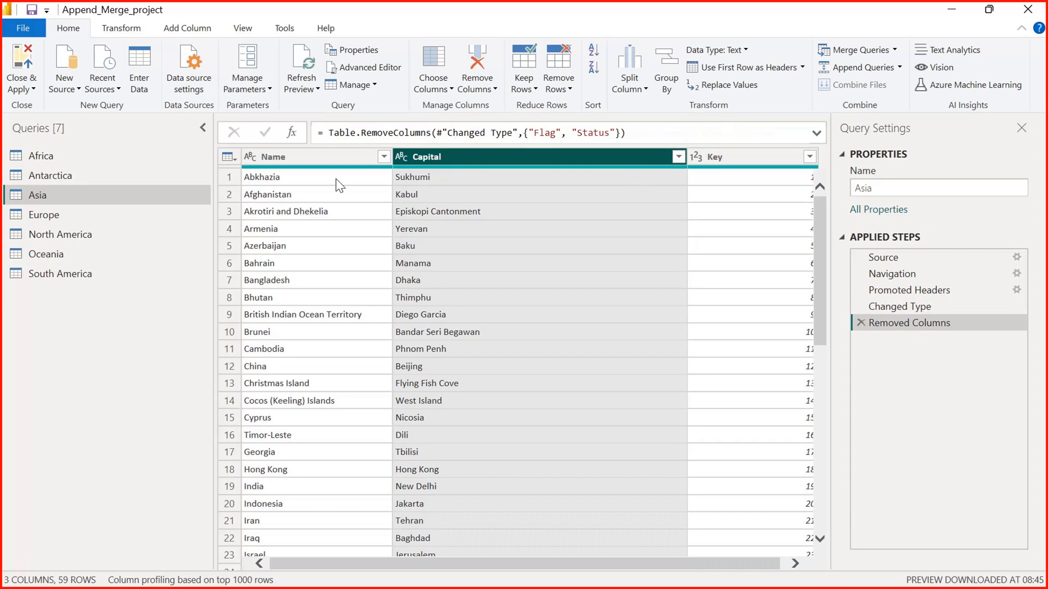
# - Remove the Flag and Status columns from the Europe query
pyautogui.click(52, 216)
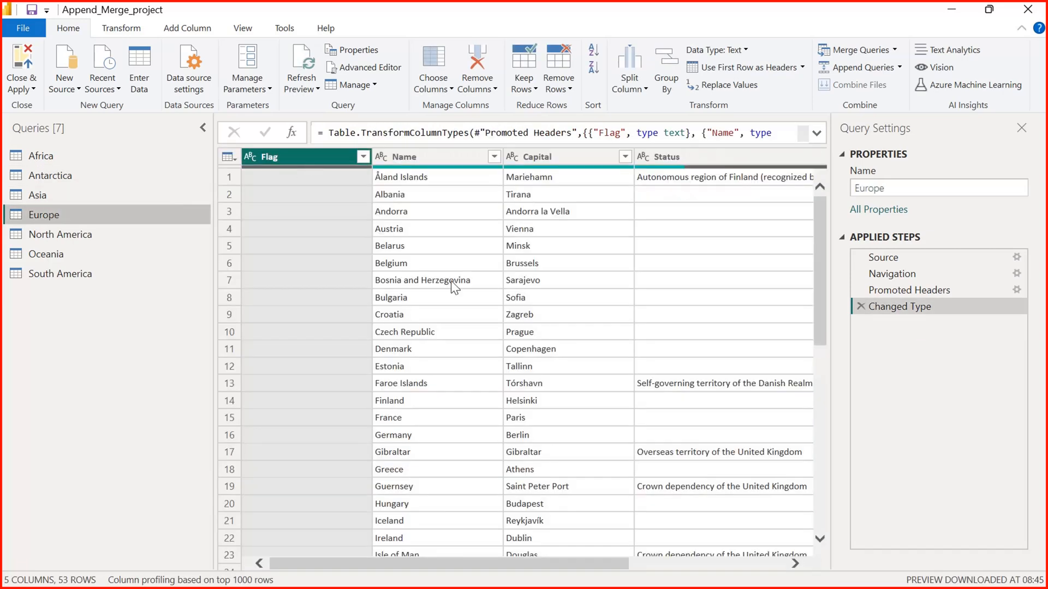
pyautogui.click(676, 156)
pyautogui.rightClick(676, 155)
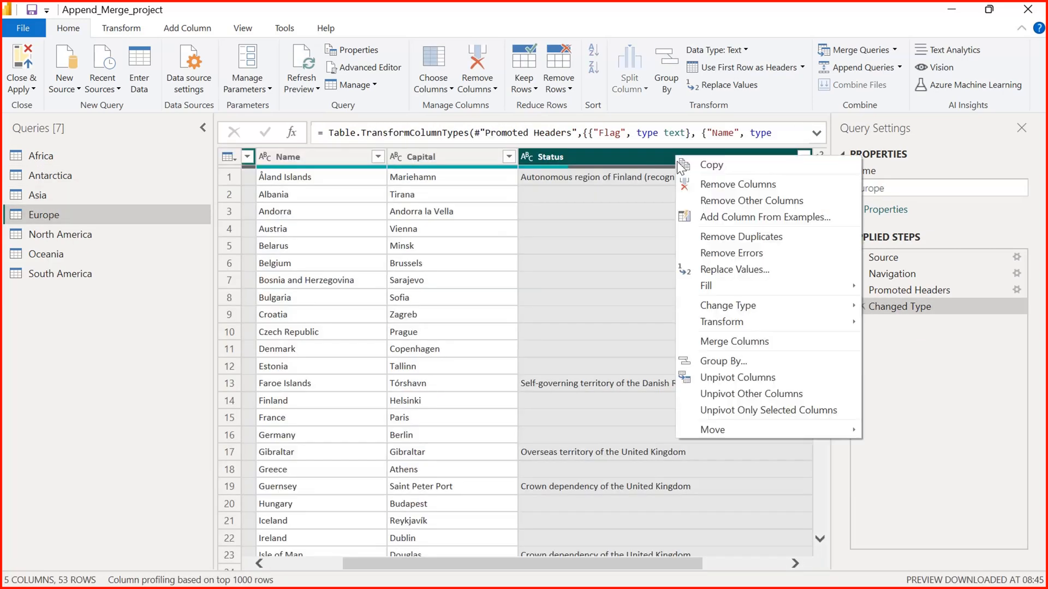
pyautogui.click(758, 185)
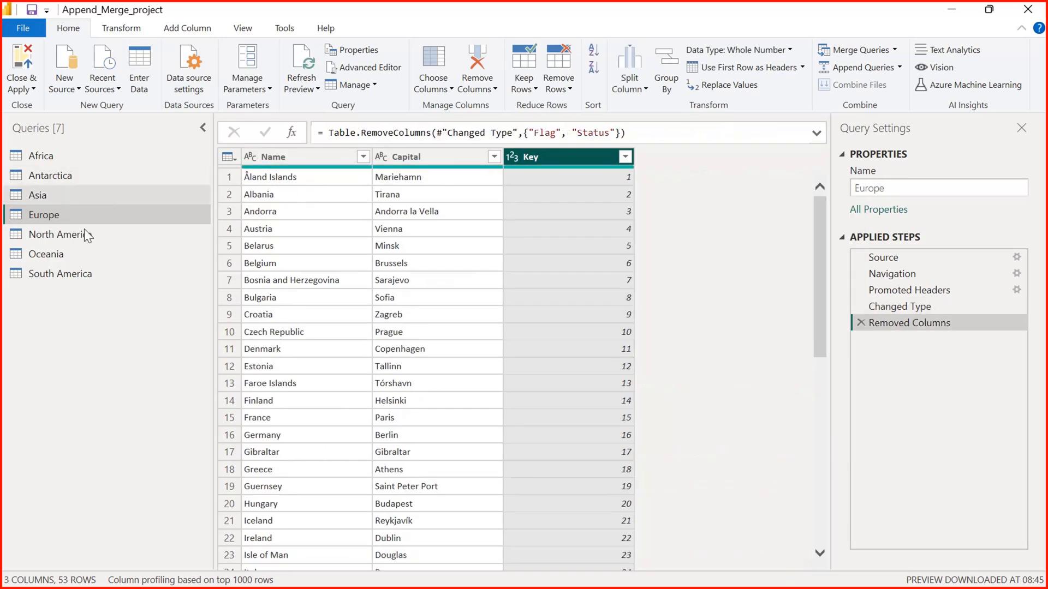
# - Remove the Flag and Status columns from the North America query
pyautogui.click(66, 235)
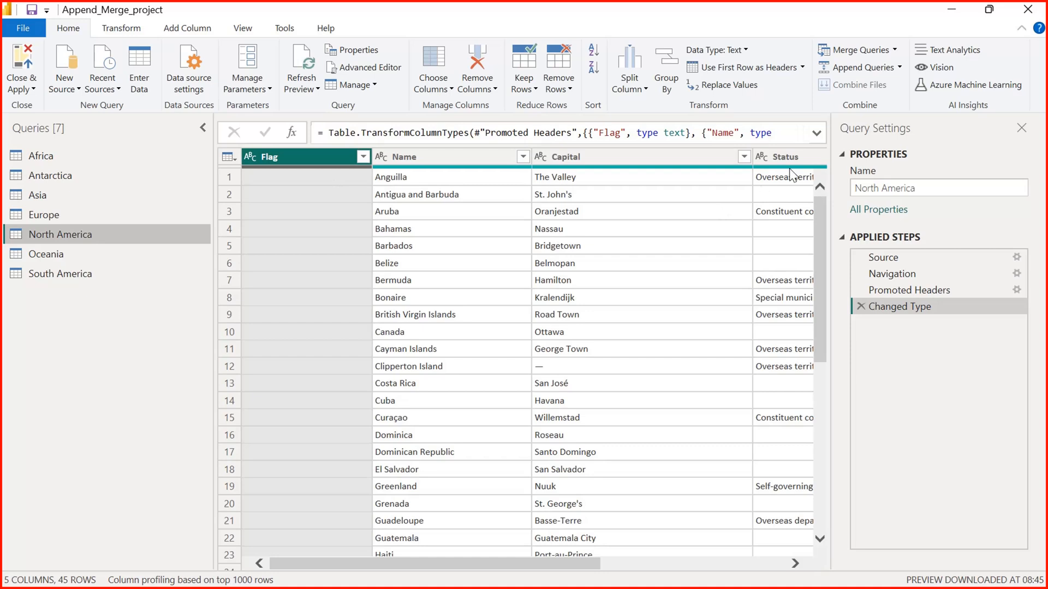
pyautogui.keyDown('ctrl'); pyautogui.click(797, 162); pyautogui.keyUp('ctrl')
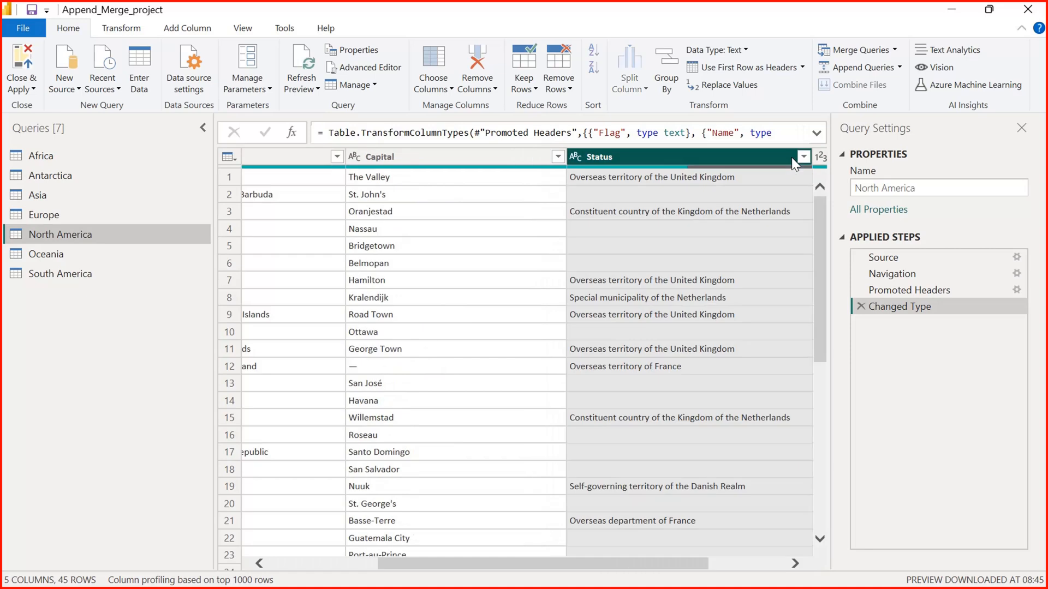
pyautogui.rightClick(727, 154)
pyautogui.click(749, 184)
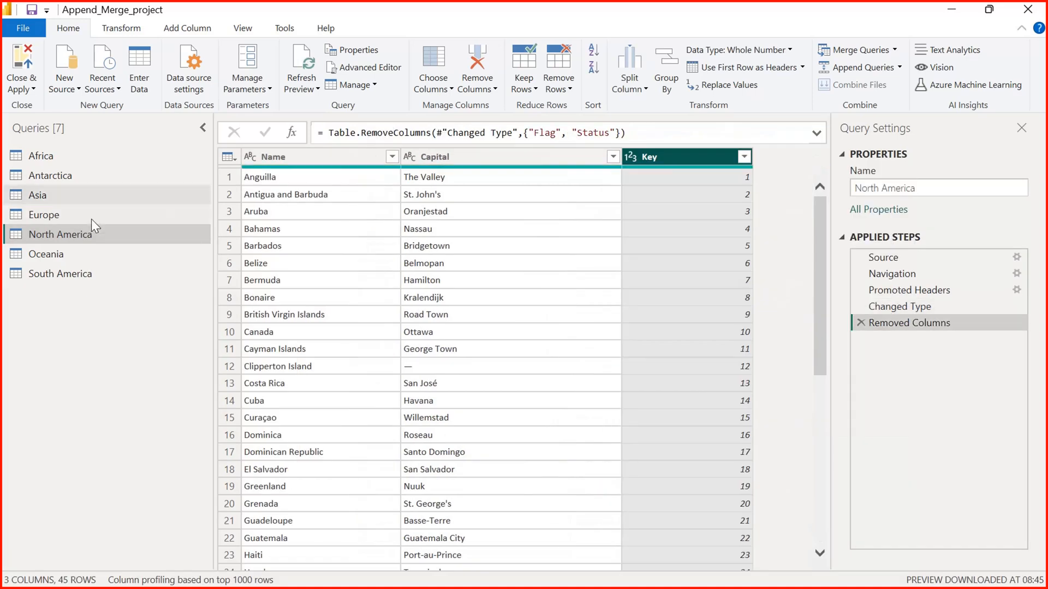
# - Remove the Flag and Status columns from the Oceania query
pyautogui.click(54, 254)
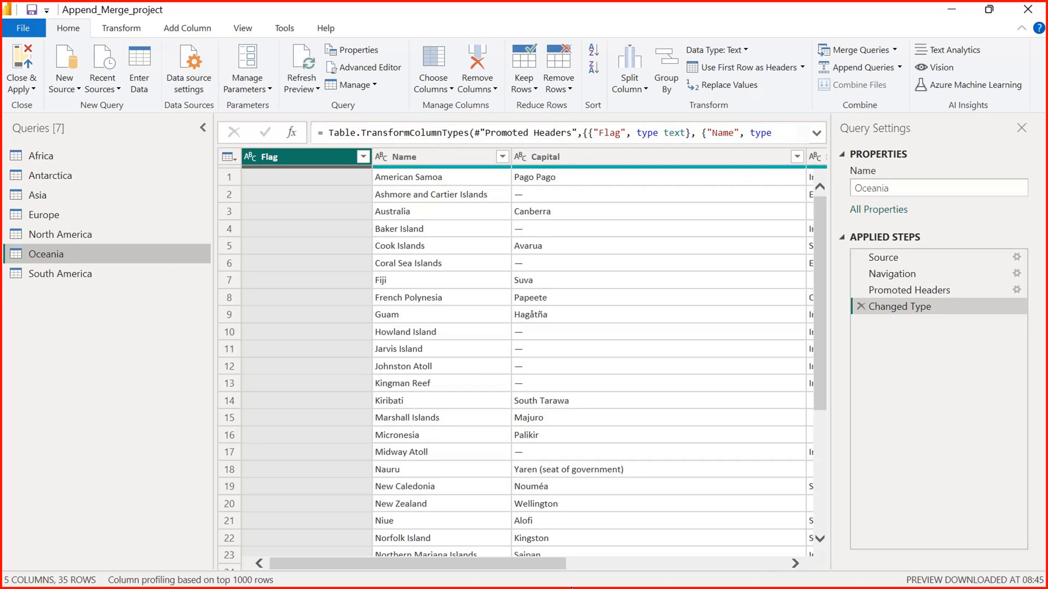
pyautogui.moveTo(527, 561); pyautogui.dragTo(725, 552)
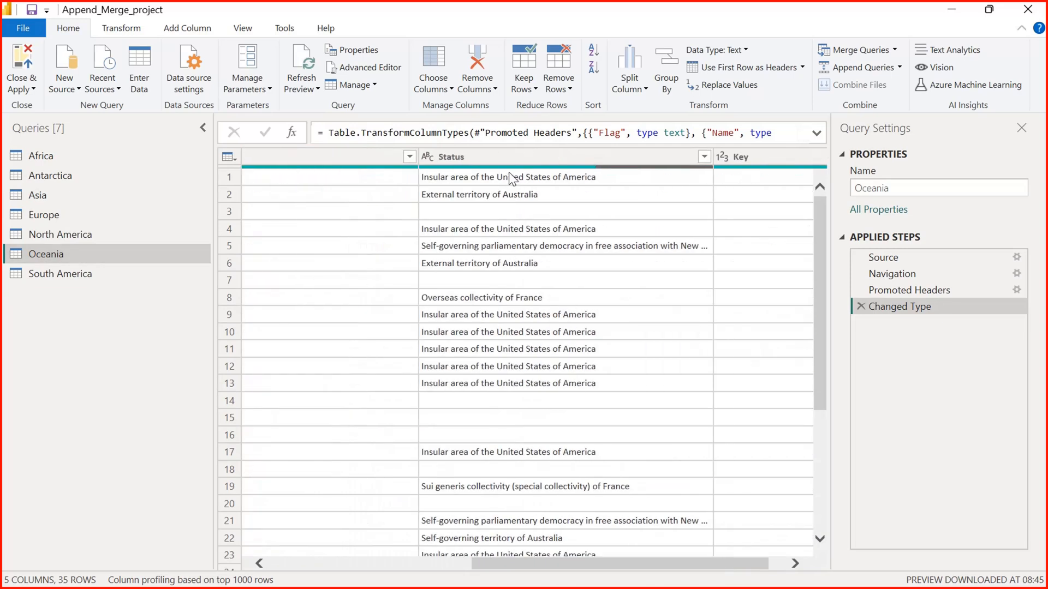
pyautogui.click(484, 156)
pyautogui.rightClick(483, 156)
pyautogui.click(497, 184)
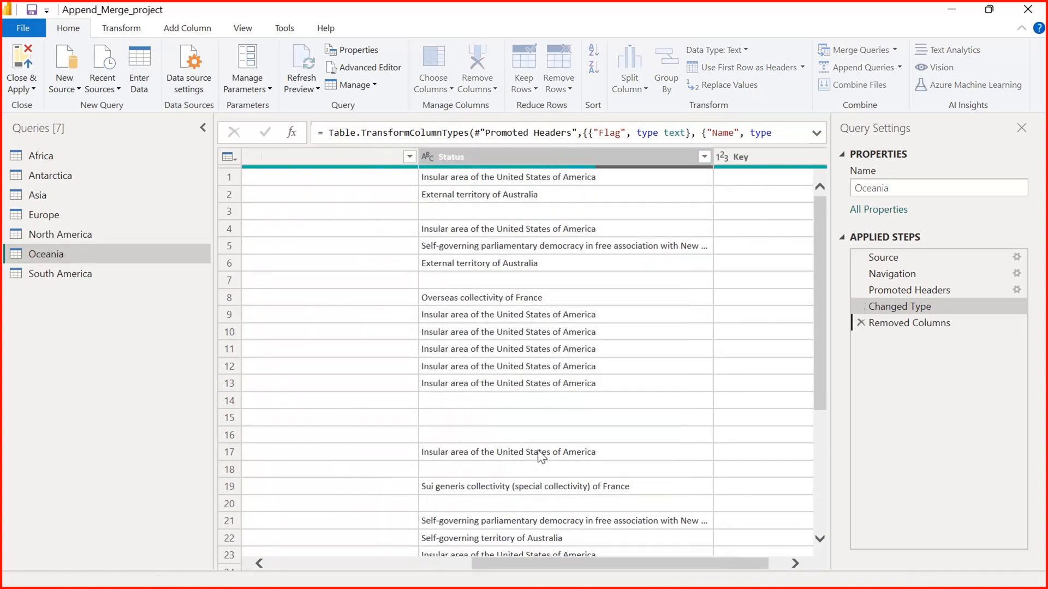
# - Check the remaining columns of the continent queries one by one, from Africa through Oceania
pyautogui.click(48, 277)
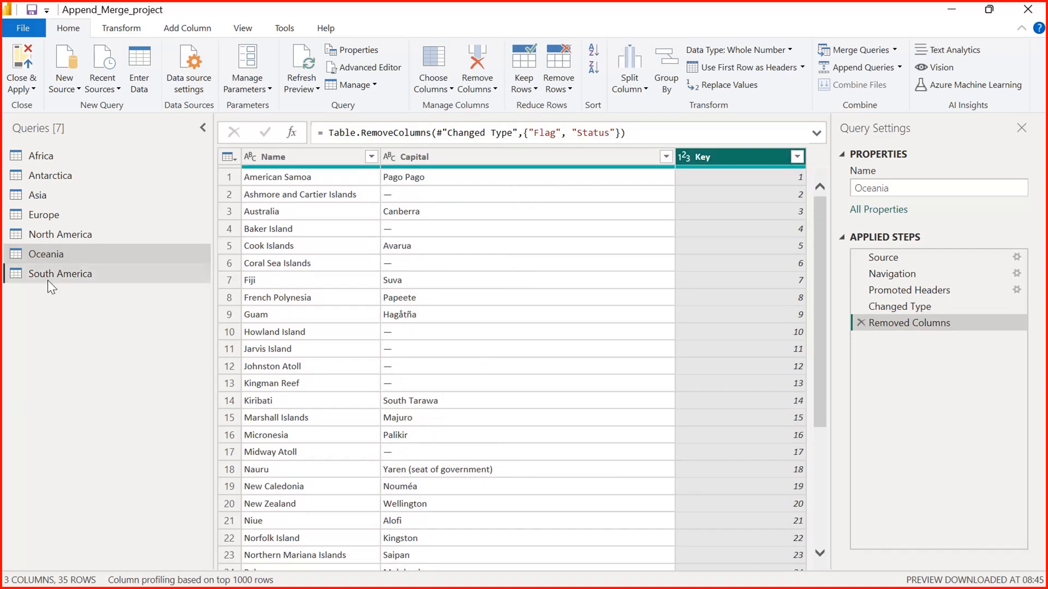
pyautogui.click(48, 153)
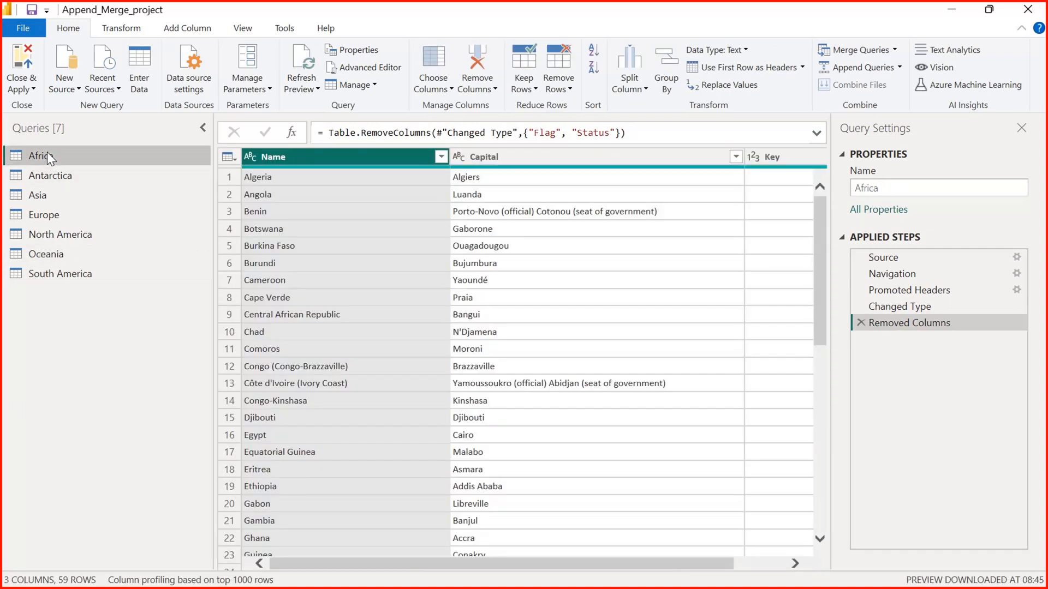
pyautogui.click(56, 175)
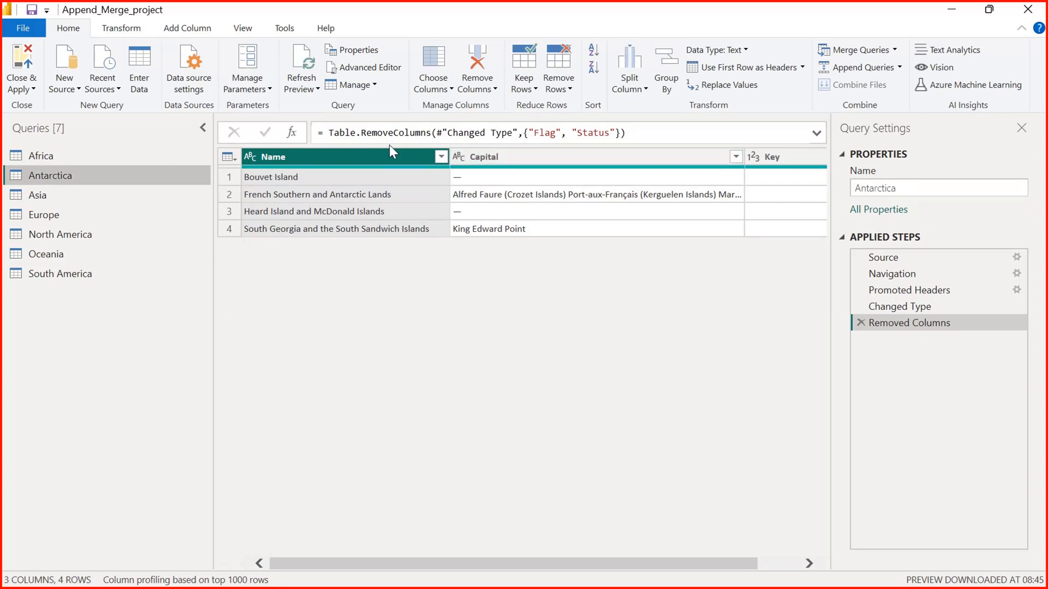
pyautogui.click(53, 197)
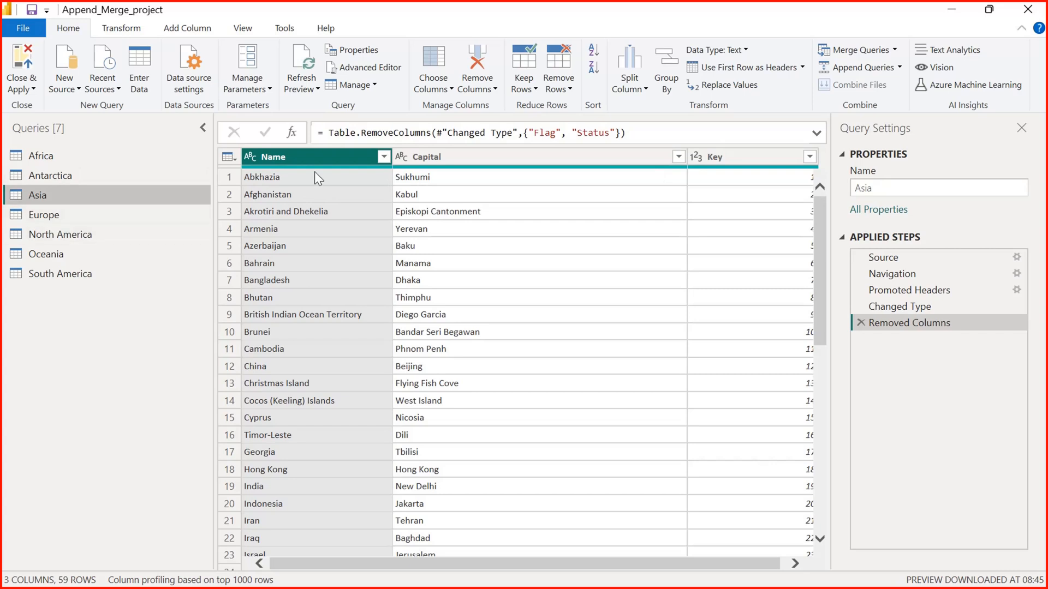
pyautogui.click(134, 214)
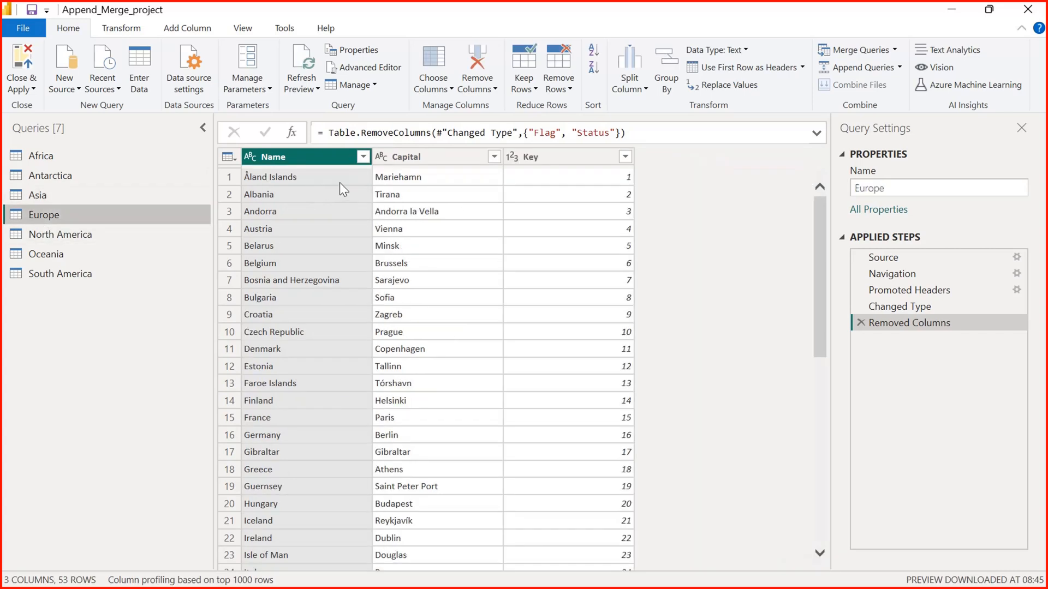
pyautogui.click(69, 235)
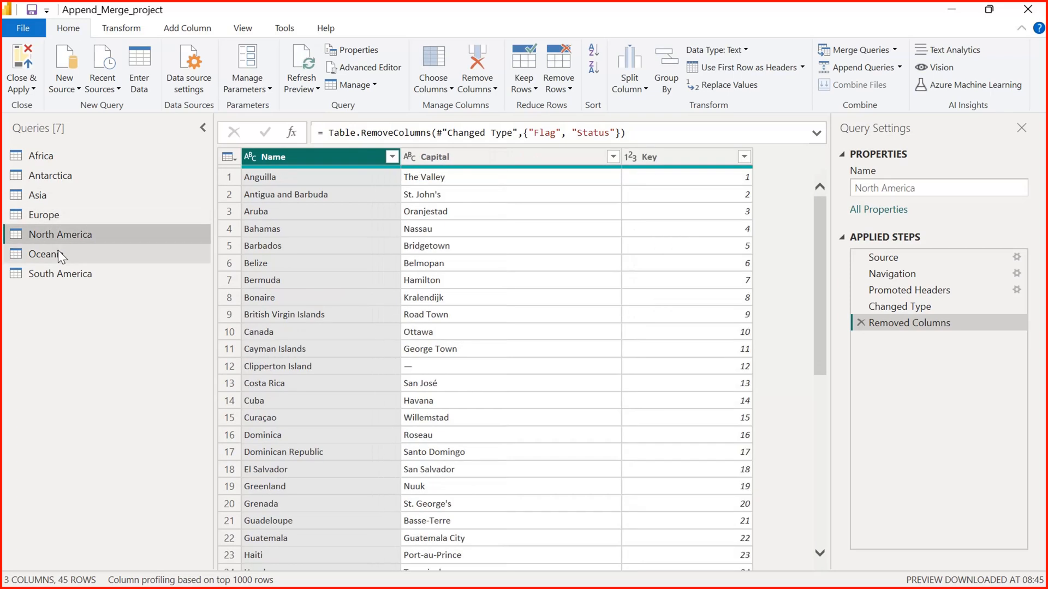
pyautogui.click(57, 252)
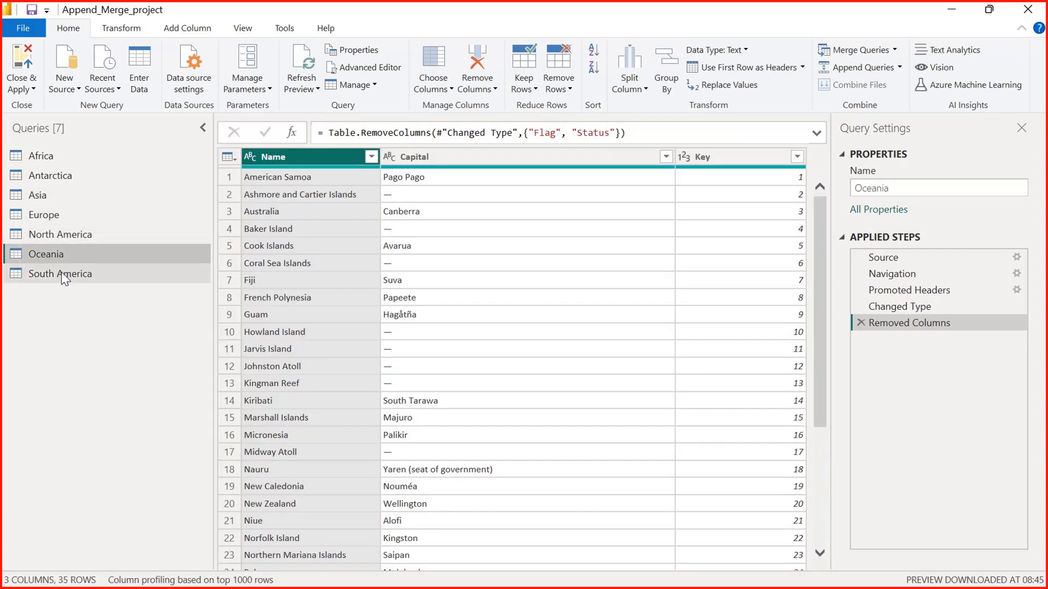
# - Check the columns and rows of the South America, Africa, Antarctica, Asia and Europe queries against one another
pyautogui.click(61, 272)
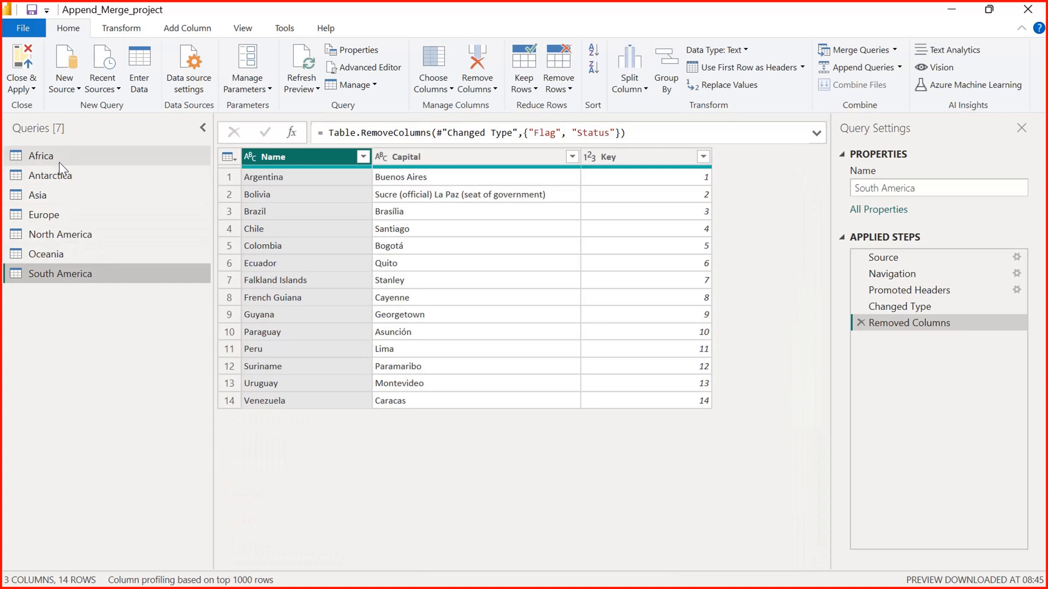
pyautogui.click(58, 158)
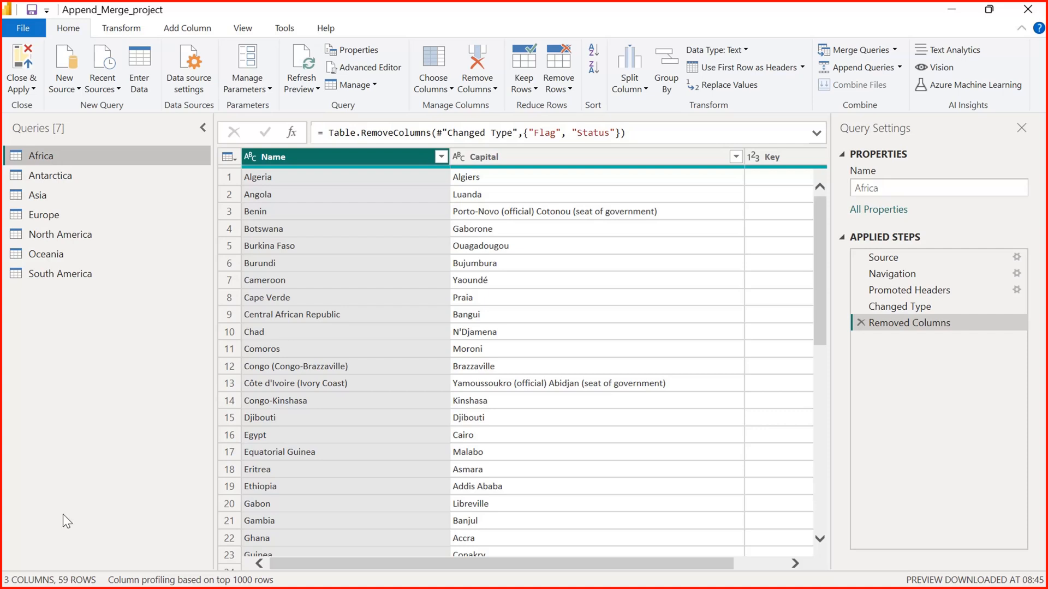
pyautogui.click(51, 176)
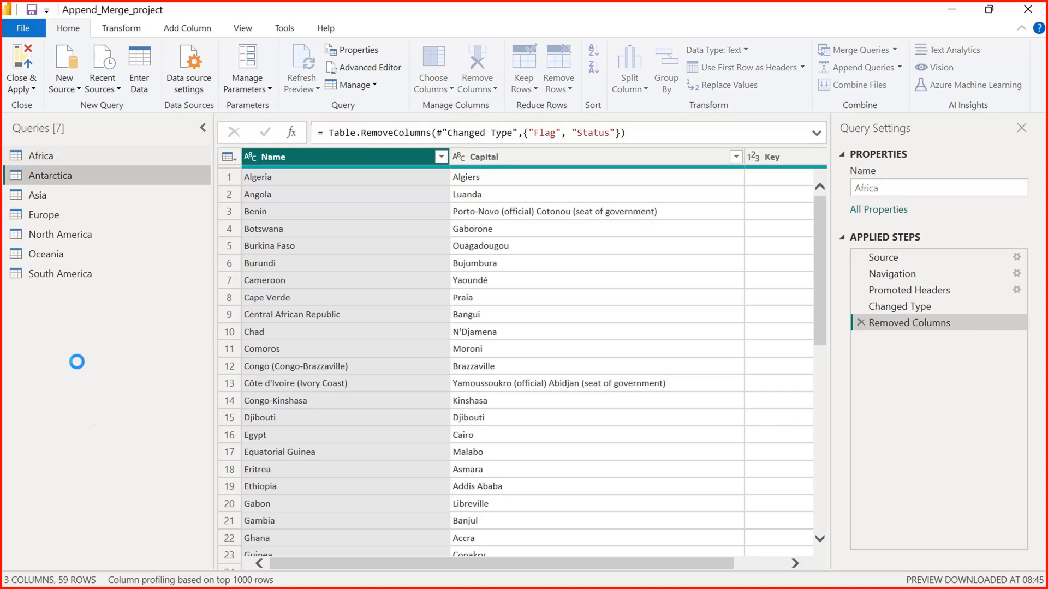
pyautogui.click(44, 195)
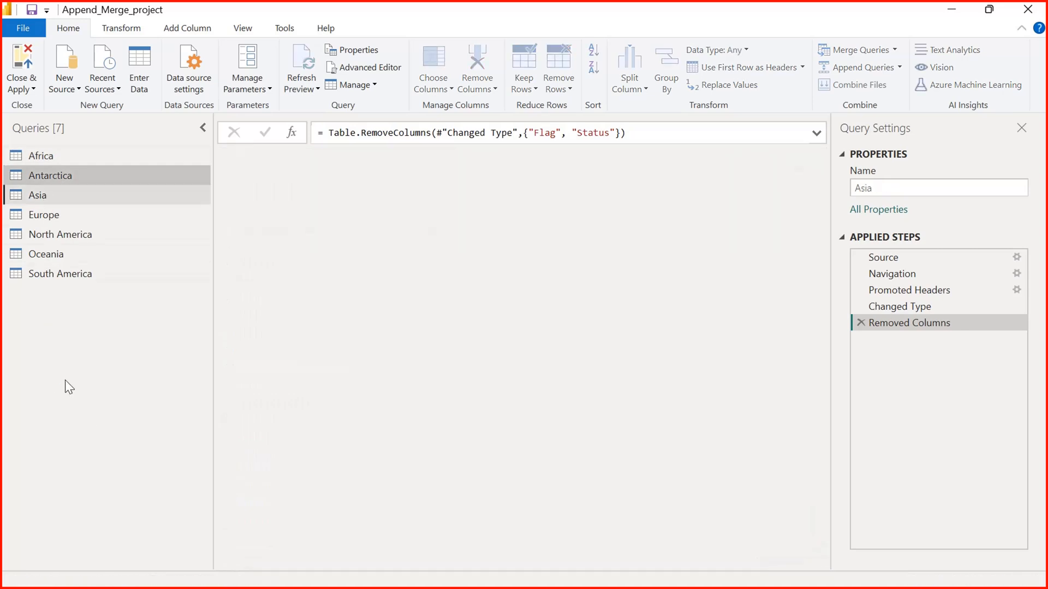
pyautogui.click(45, 215)
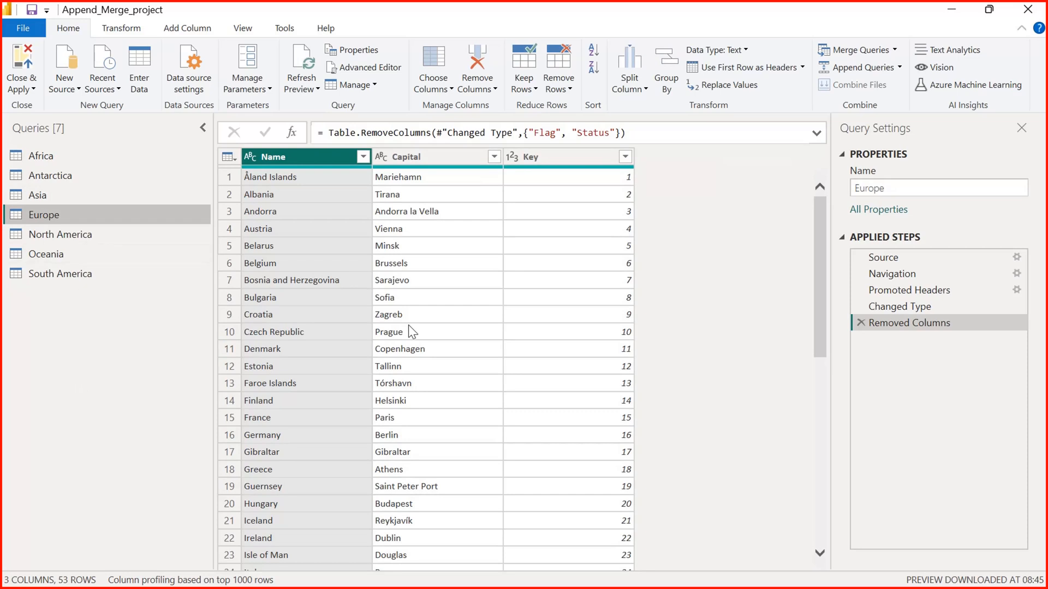
pyautogui.moveTo(819, 300); pyautogui.dragTo(814, 206)
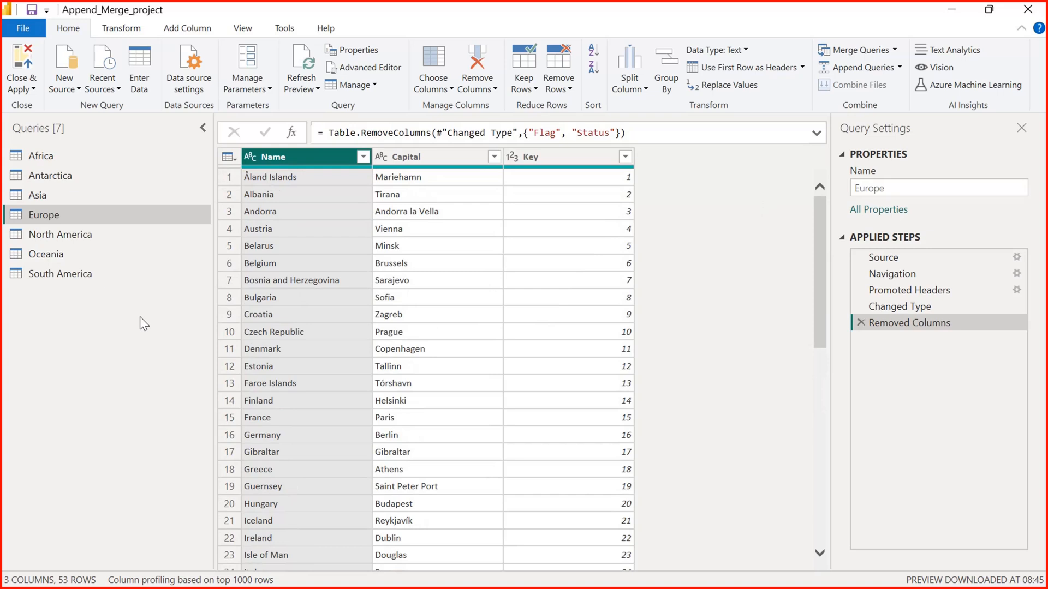
pyautogui.click(47, 157)
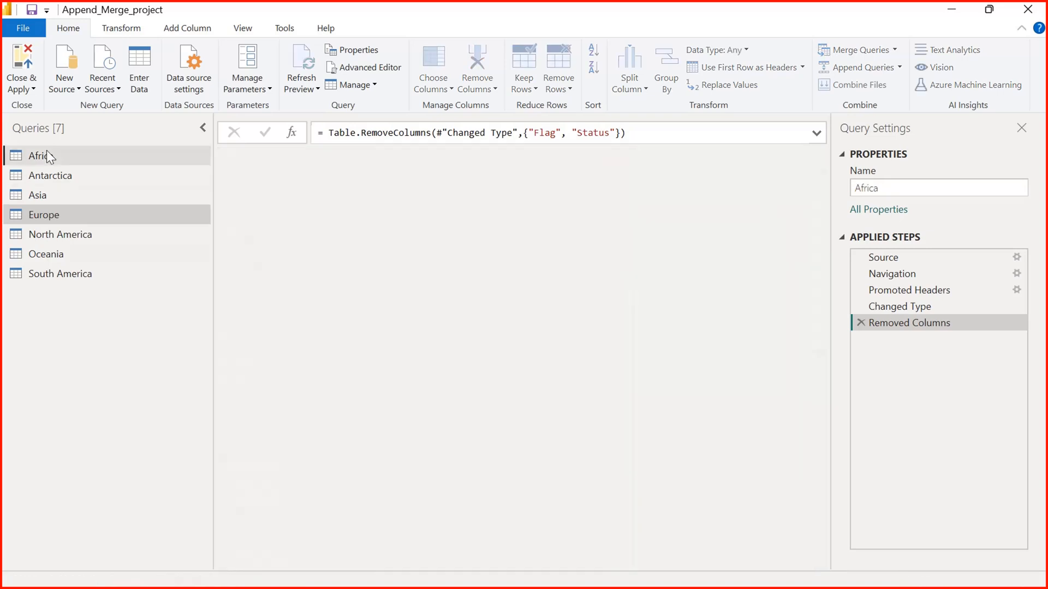
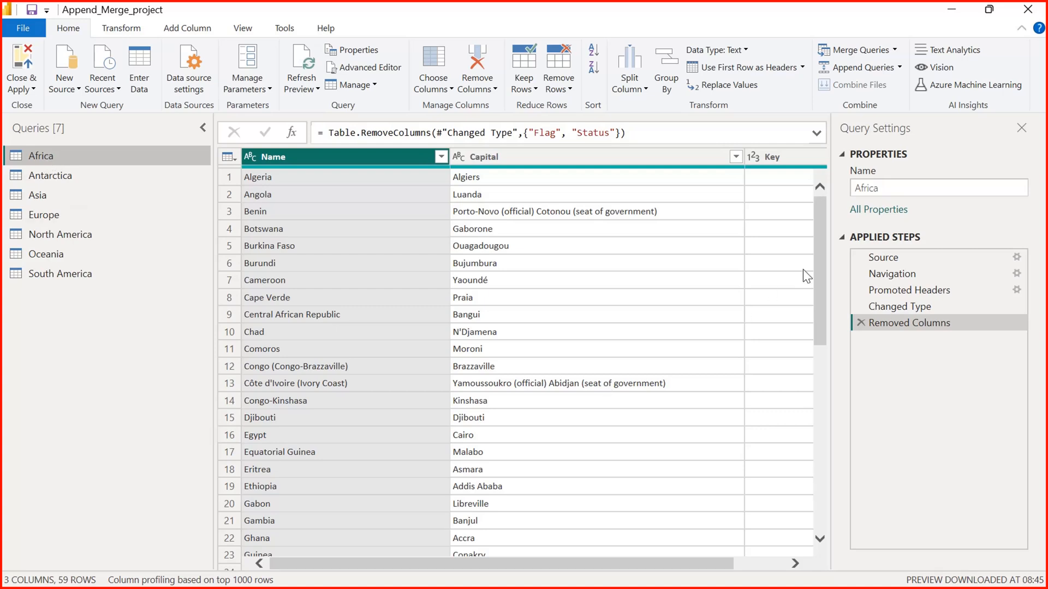
pyautogui.scroll(-3, 813, 333)
pyautogui.moveTo(817, 333); pyautogui.dragTo(817, 548)
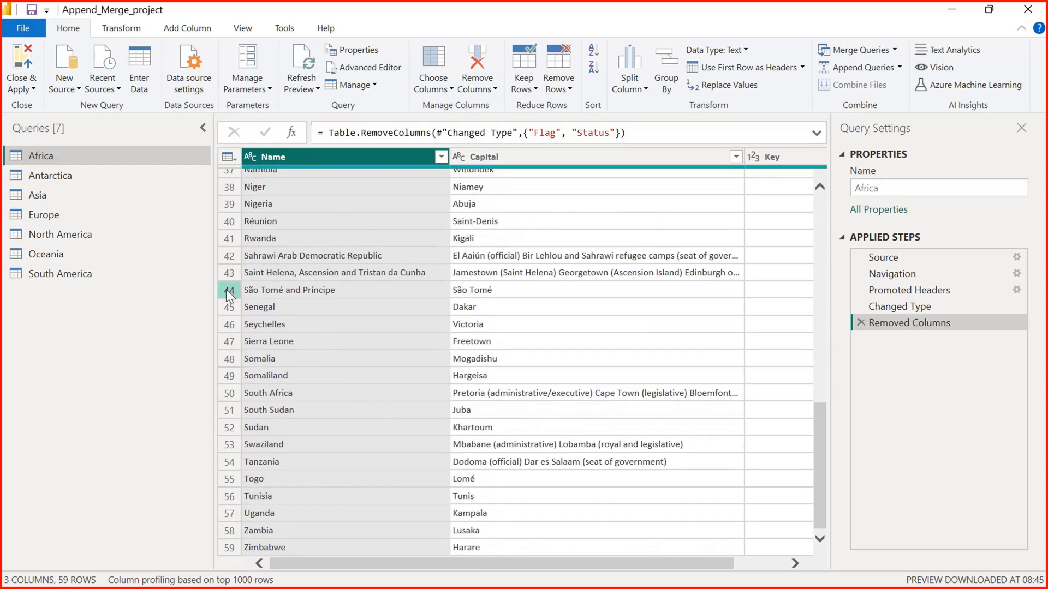
pyautogui.click(69, 172)
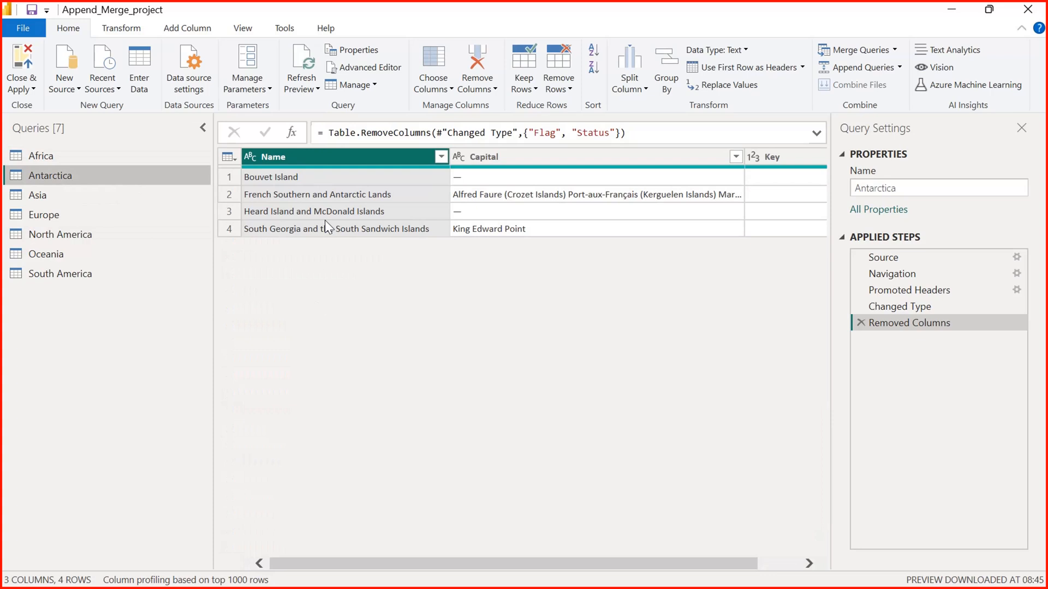
# - Duplicate the Africa query and rename the copy as All Countries
pyautogui.click(45, 159)
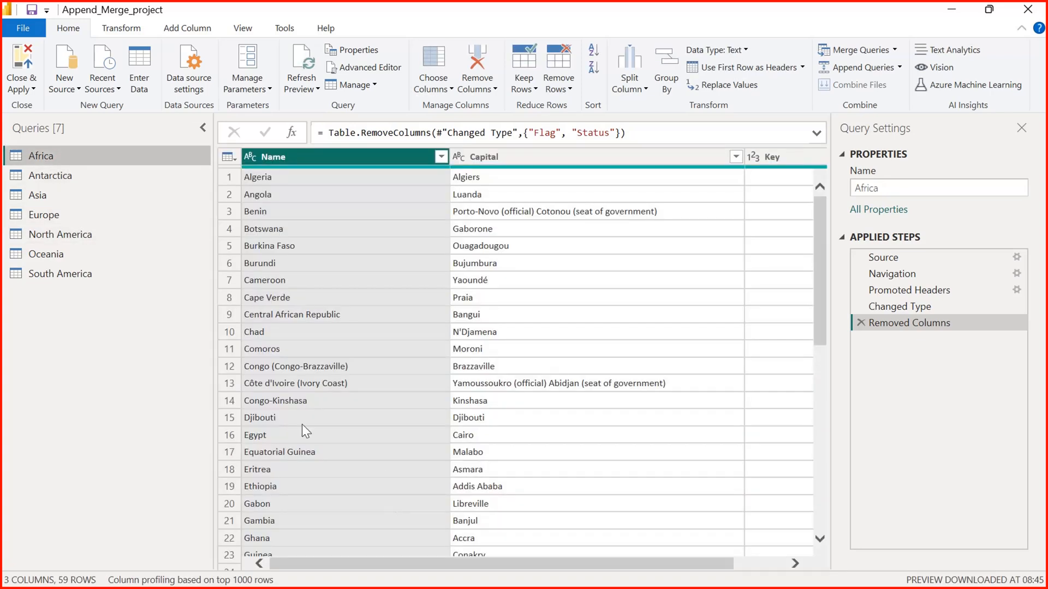
pyautogui.rightClick(72, 153)
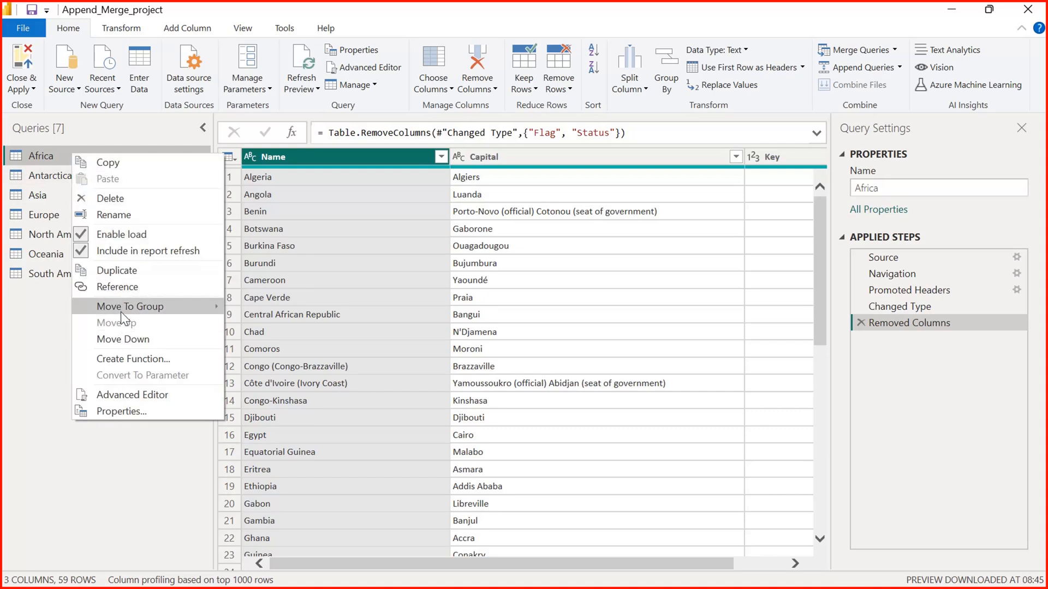
pyautogui.click(145, 278)
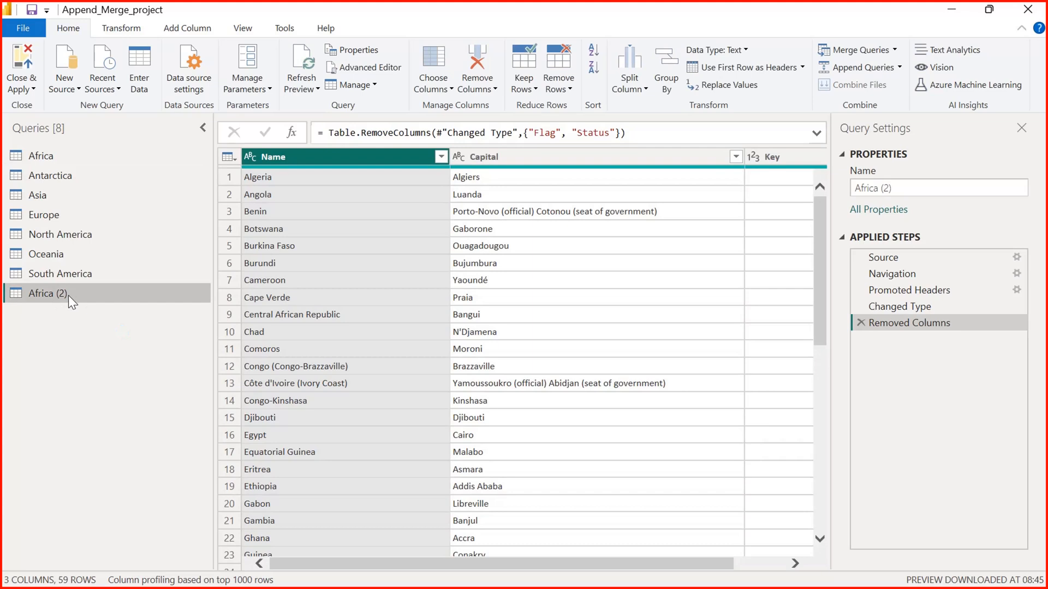
pyautogui.doubleClick(61, 296)
pyautogui.write('All Countries')
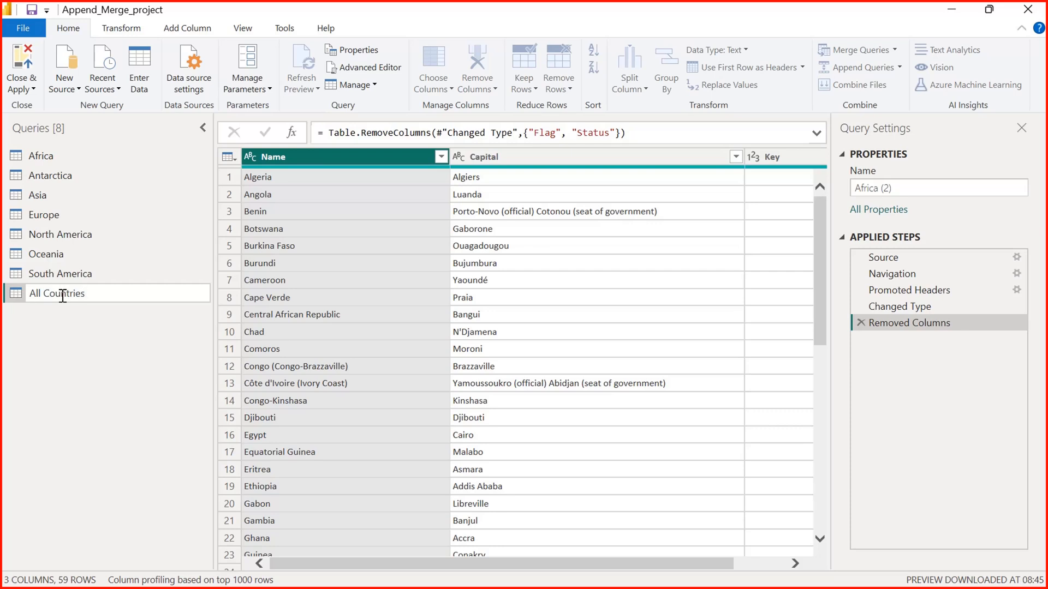
pyautogui.press('Return')
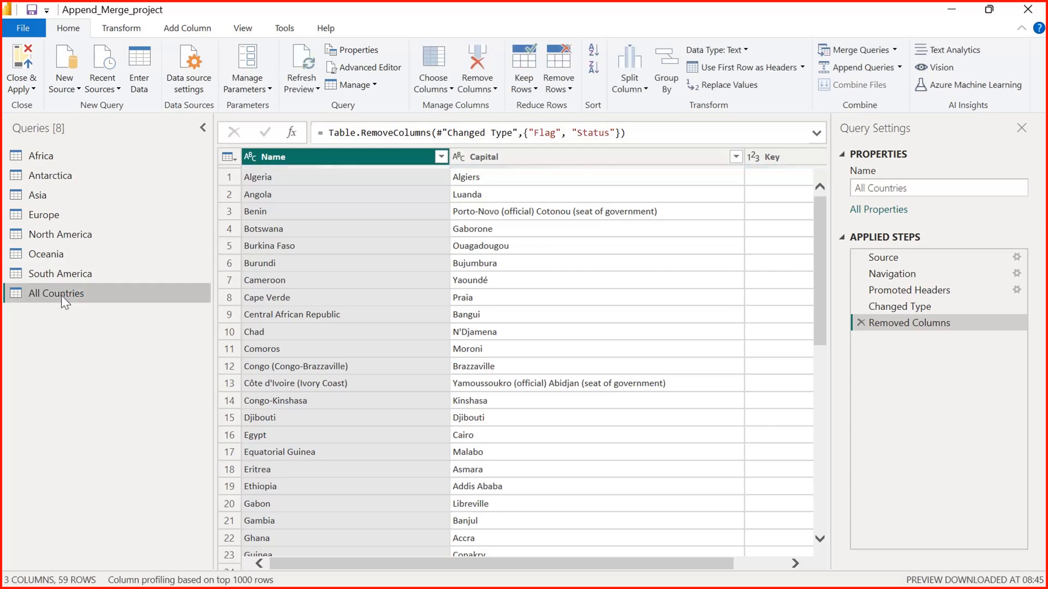
# - Examine the columns of the All Countries, Africa and Antarctica queries for anything that identifies the continent
pyautogui.moveTo(406, 564); pyautogui.dragTo(272, 565)
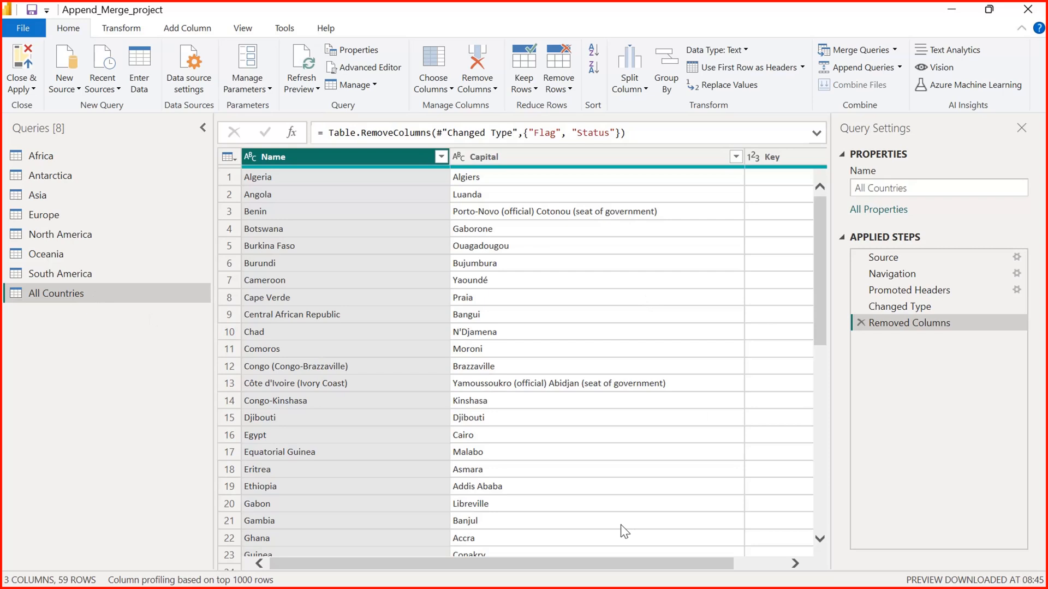
pyautogui.click(44, 152)
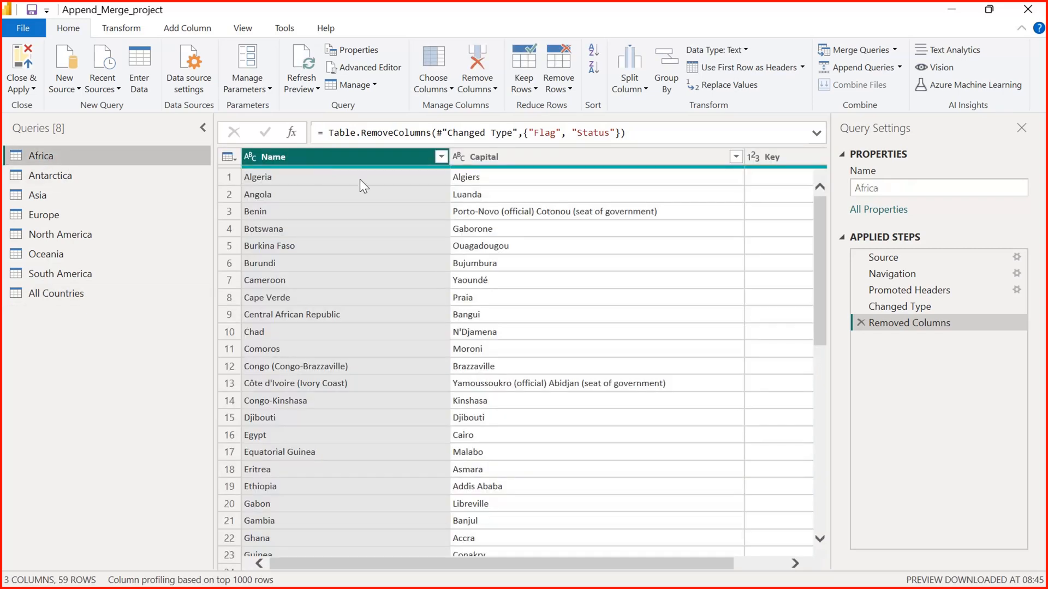
pyautogui.moveTo(492, 566); pyautogui.dragTo(405, 587)
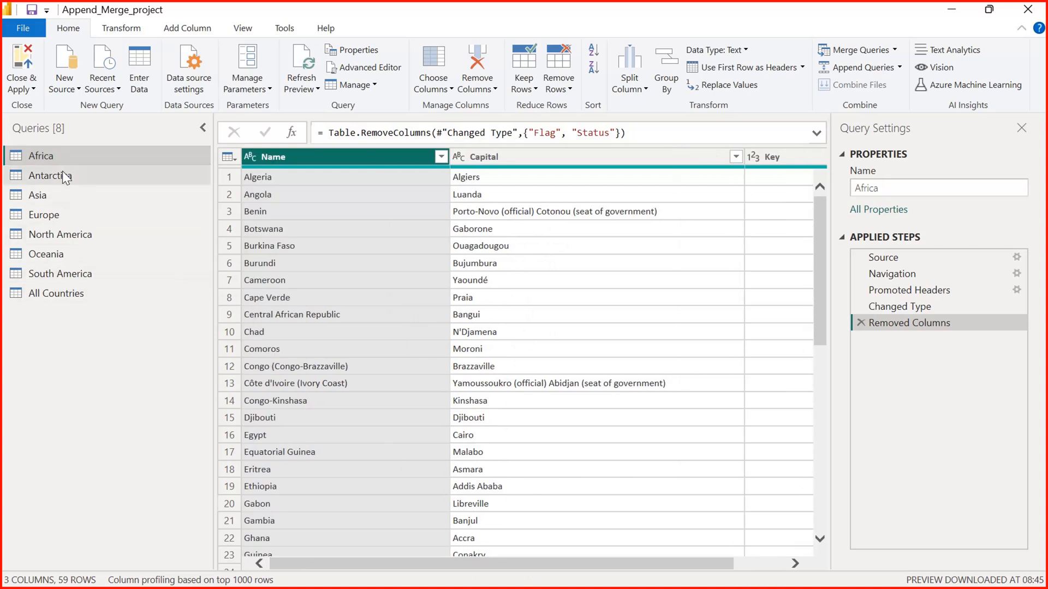
pyautogui.moveTo(552, 565); pyautogui.dragTo(716, 583)
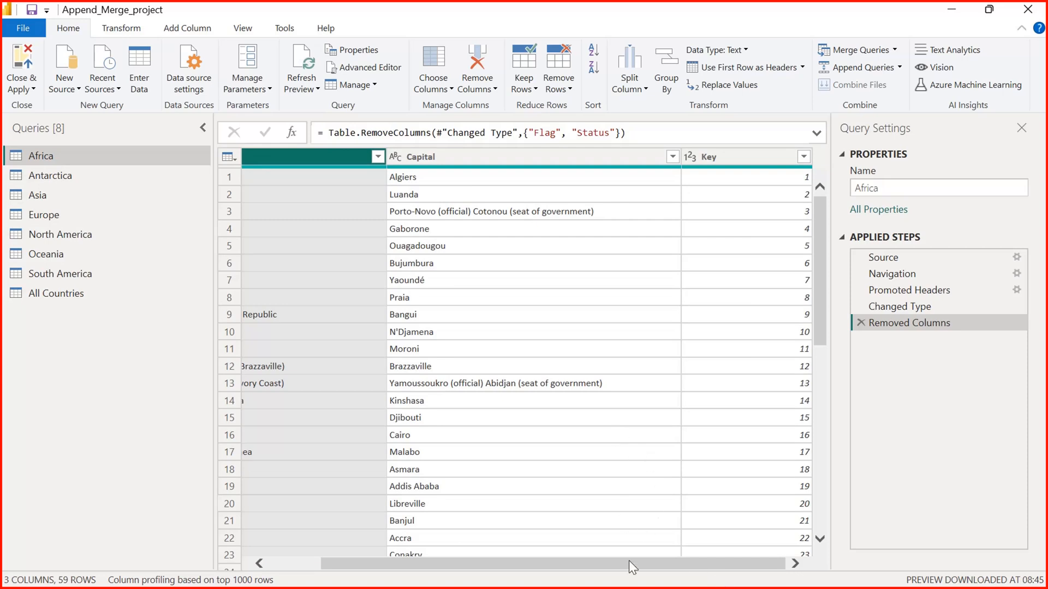
pyautogui.moveTo(629, 561); pyautogui.dragTo(704, 562)
pyautogui.moveTo(487, 564); pyautogui.dragTo(436, 563)
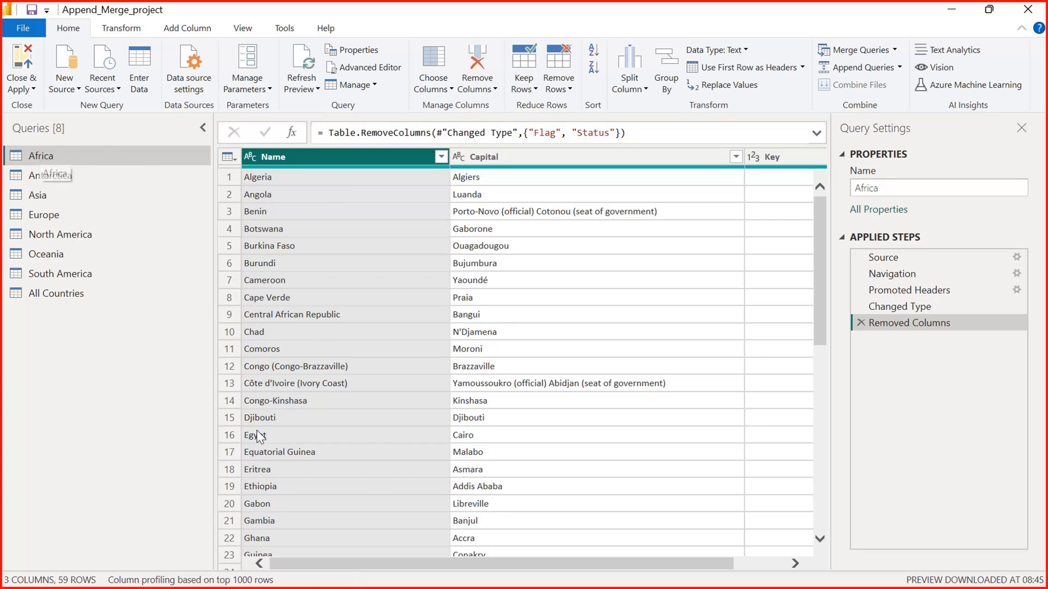
pyautogui.click(45, 175)
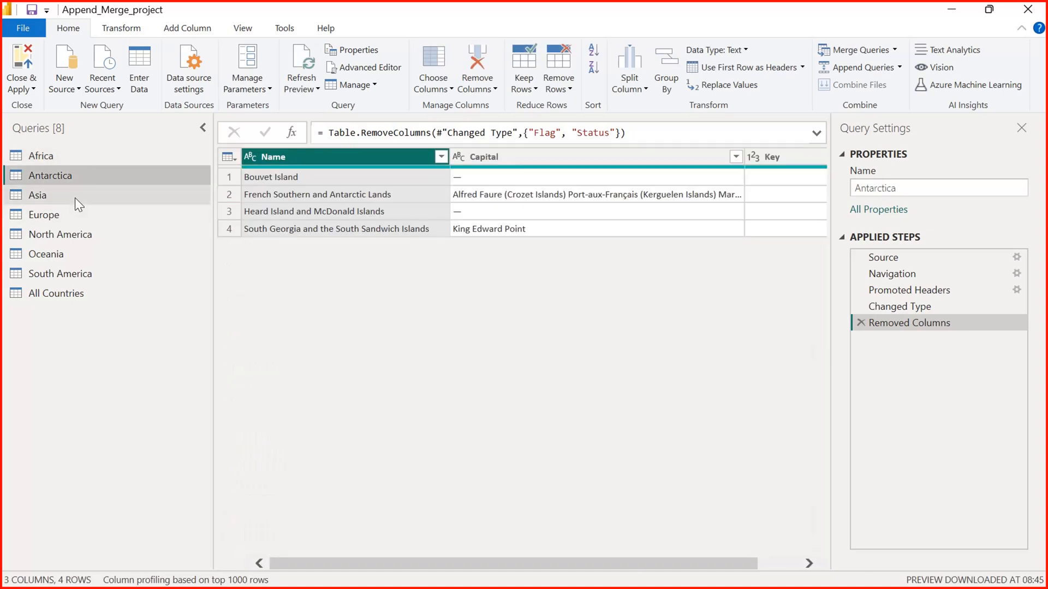
# - Start a custom column in the Africa query and name it Continent
pyautogui.click(52, 157)
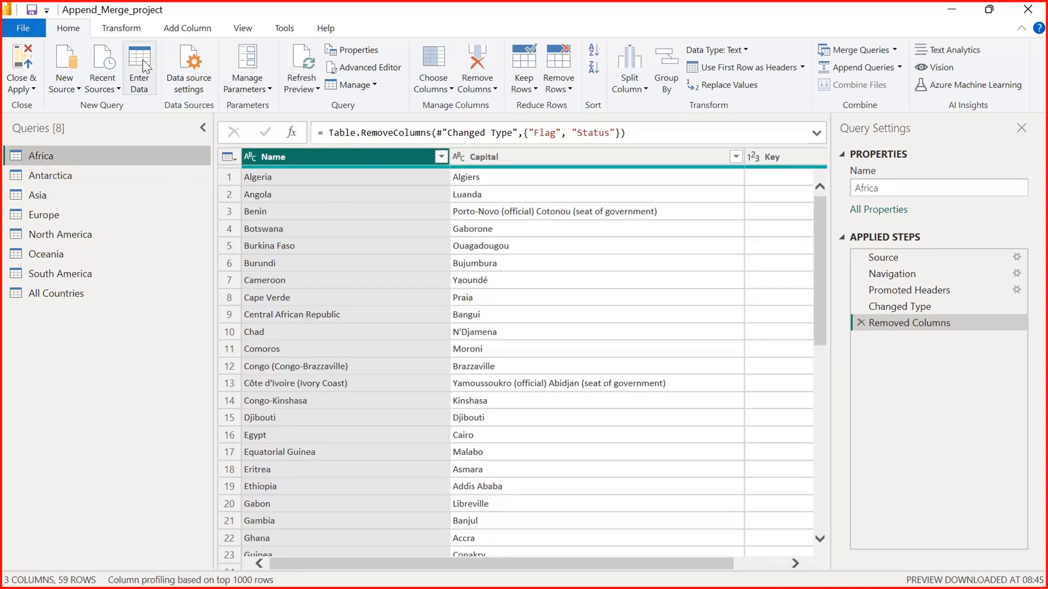
pyautogui.click(181, 31)
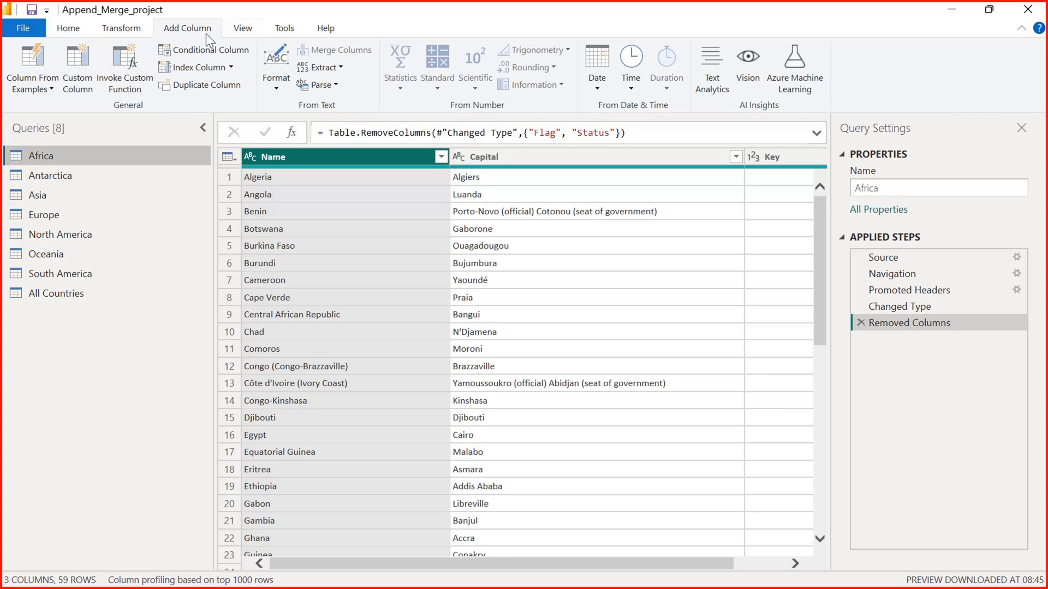
pyautogui.click(77, 83)
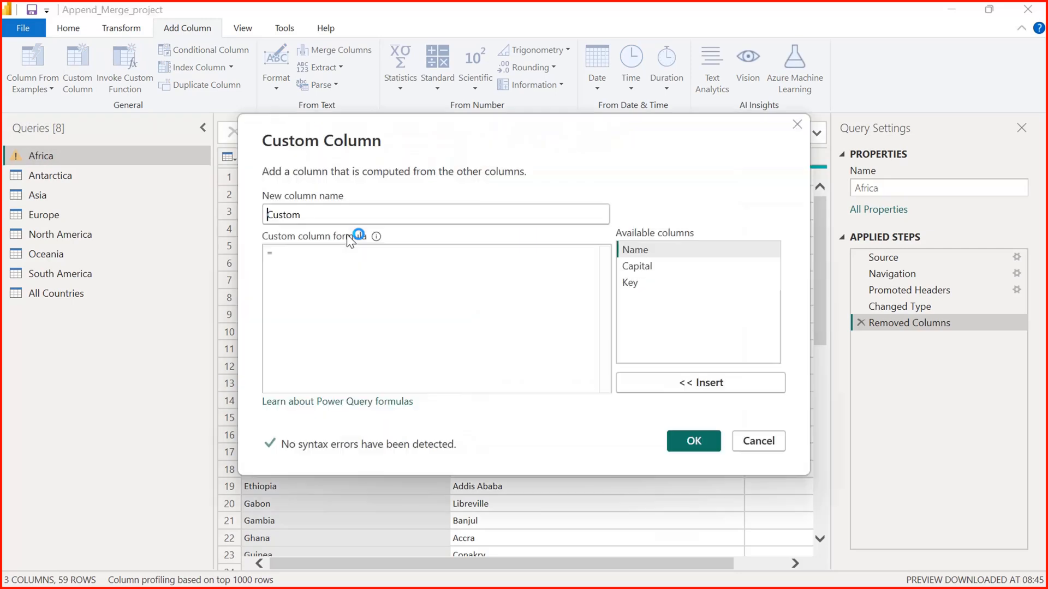
pyautogui.doubleClick(313, 215)
pyautogui.write('Con')
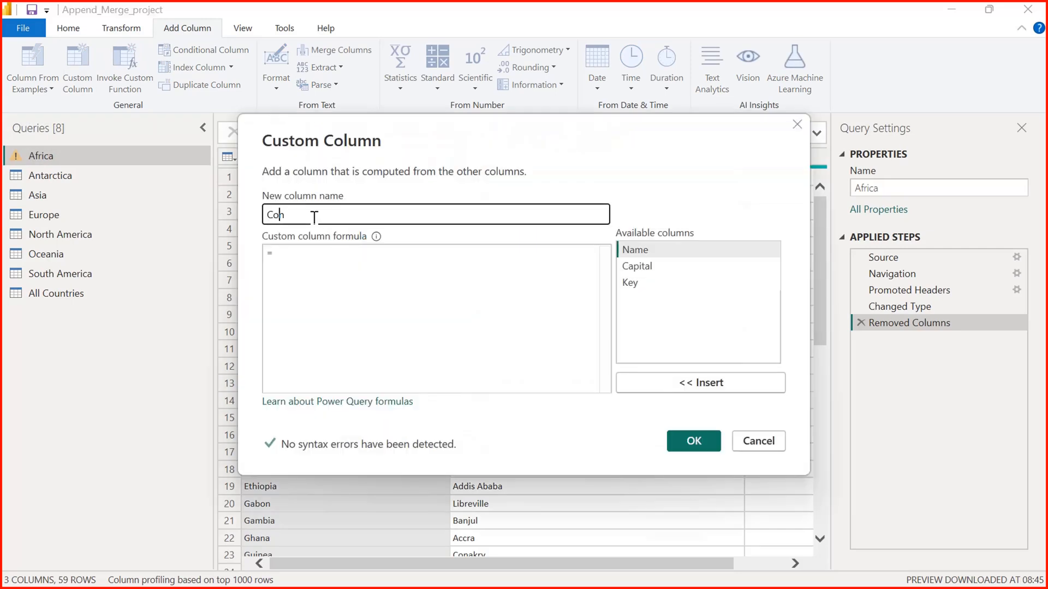
pyautogui.write('tinent')
pyautogui.press('Tab')
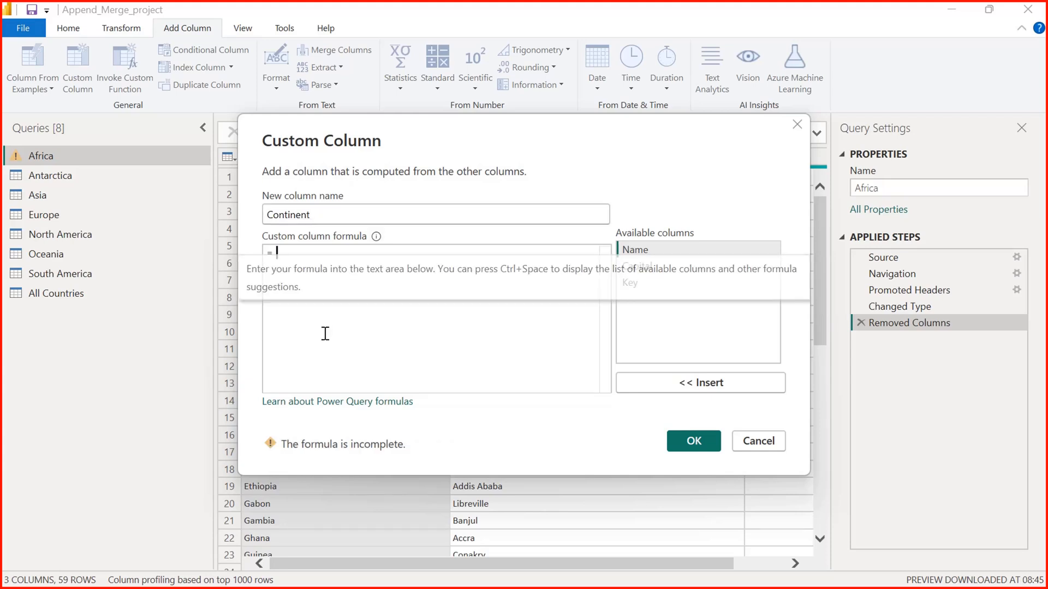
# - Set the Continent column's formula to "Africa", add the column to the Africa query and check its rows
pyautogui.click(327, 300)
pyautogui.write('"Africa')
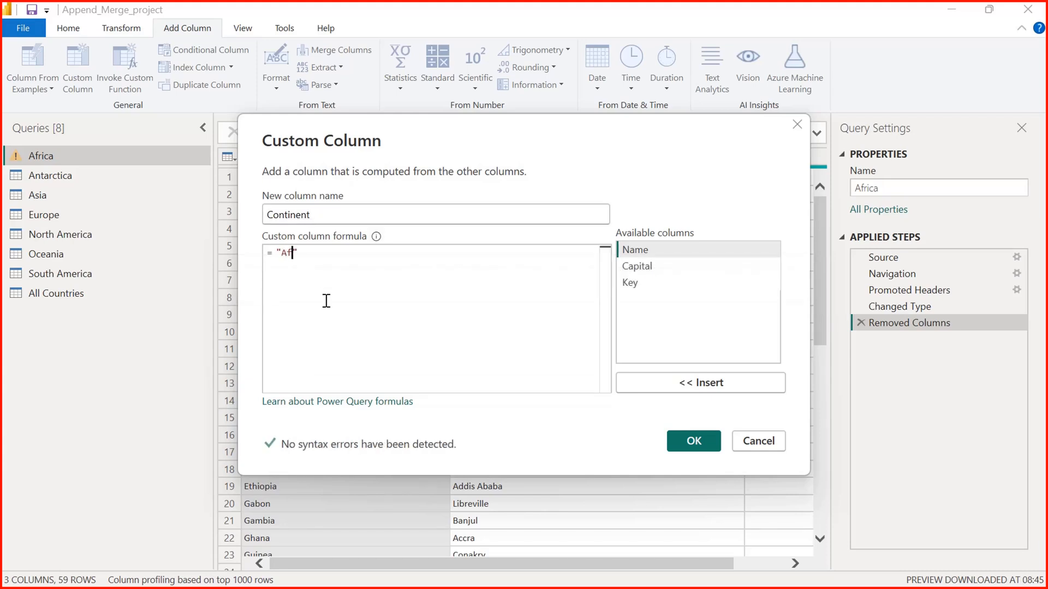
pyautogui.click(294, 261)
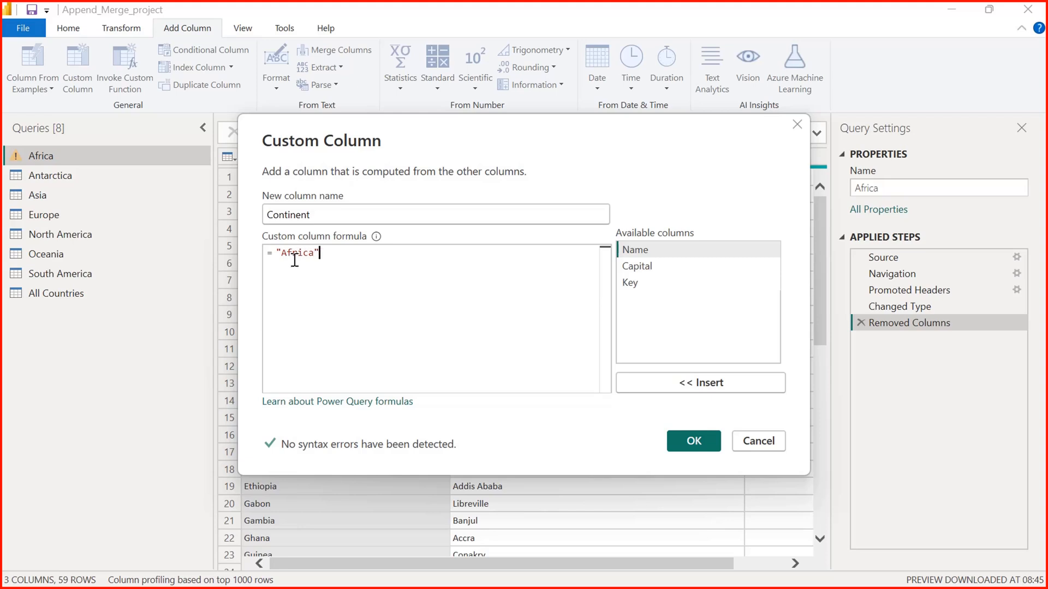
pyautogui.doubleClick(331, 216)
pyautogui.click(321, 277)
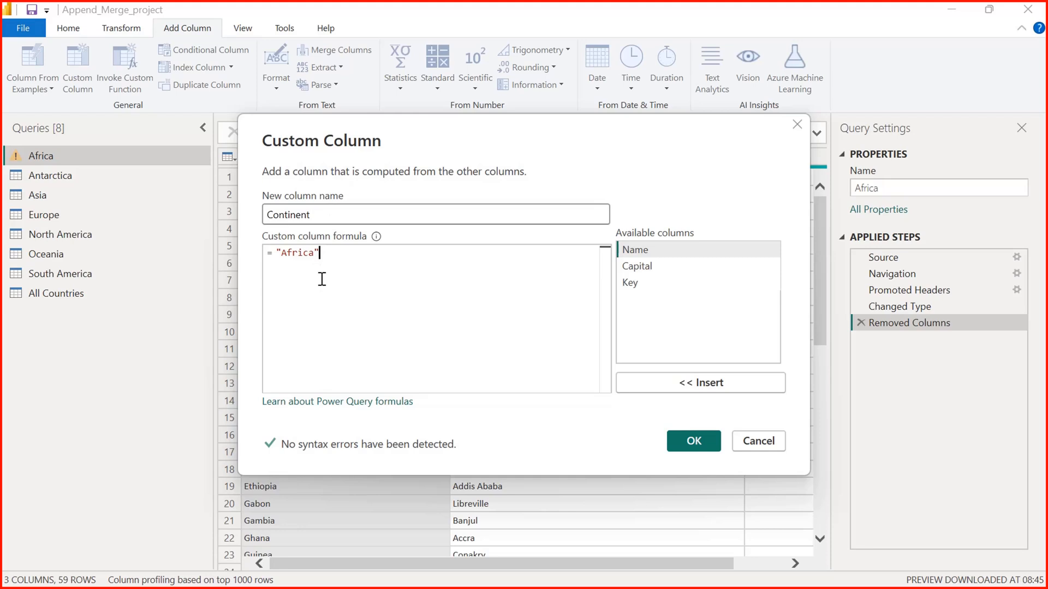
pyautogui.doubleClick(294, 216)
pyautogui.click(308, 252)
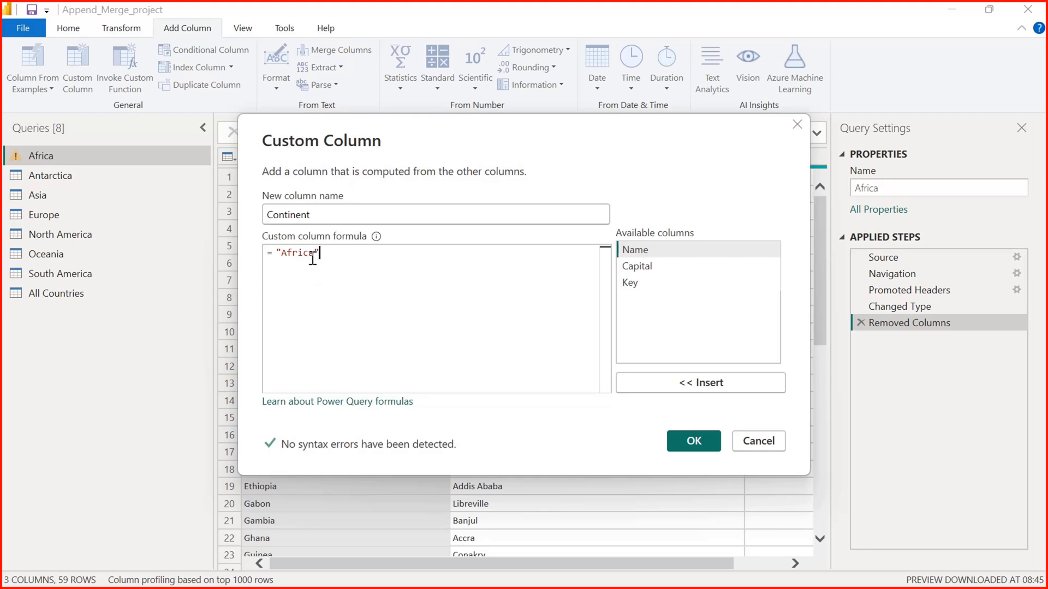
pyautogui.click(695, 441)
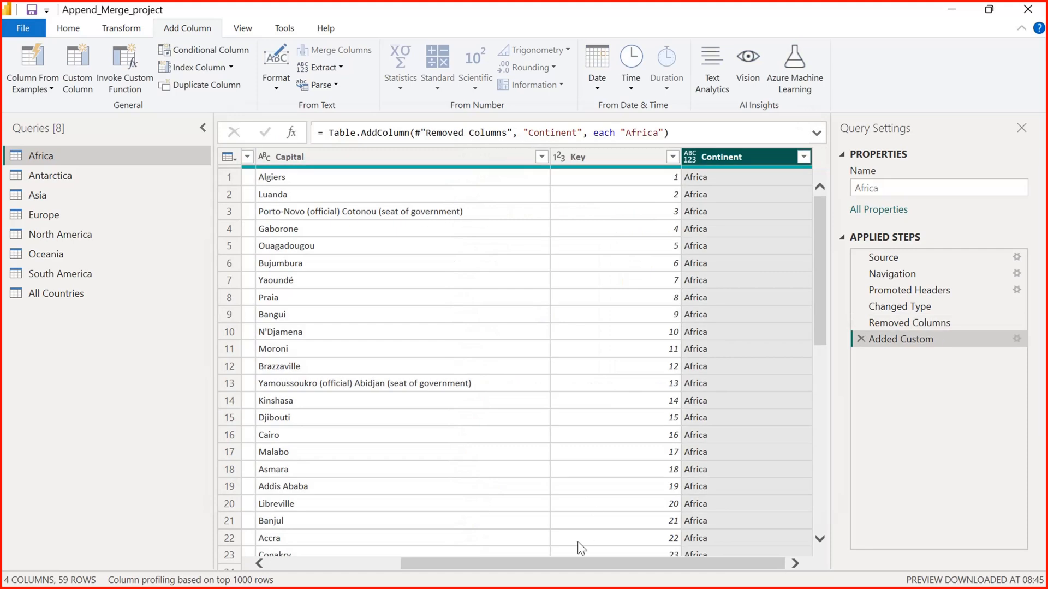
pyautogui.moveTo(454, 558); pyautogui.dragTo(723, 524)
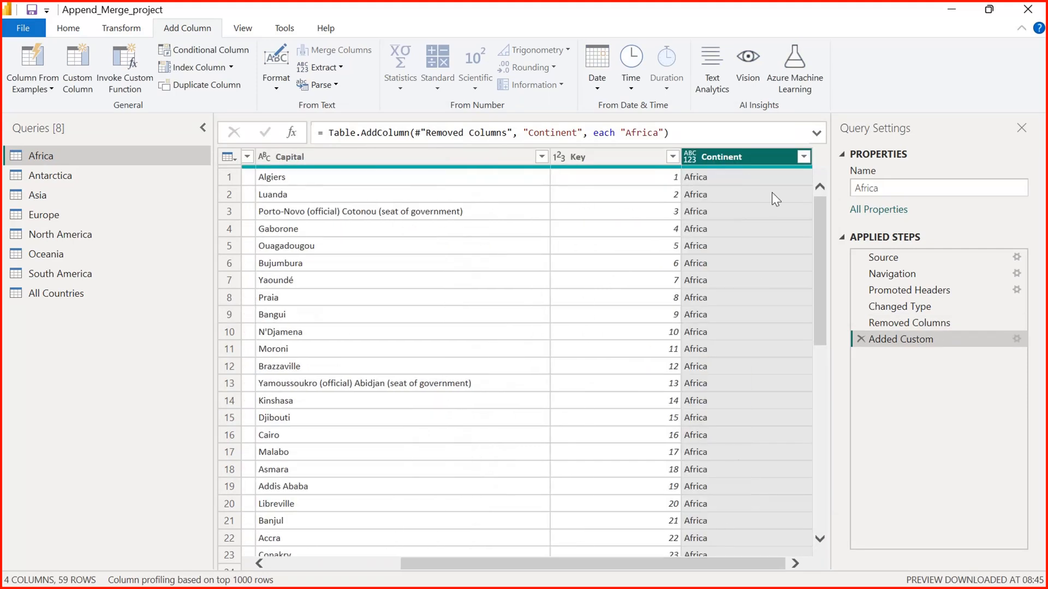
pyautogui.scroll(-8, 807, 484)
pyautogui.scroll(8, 804, 345)
# - Add a custom column named Continent with the formula "Antarctica" to the Antarctica query
pyautogui.click(45, 175)
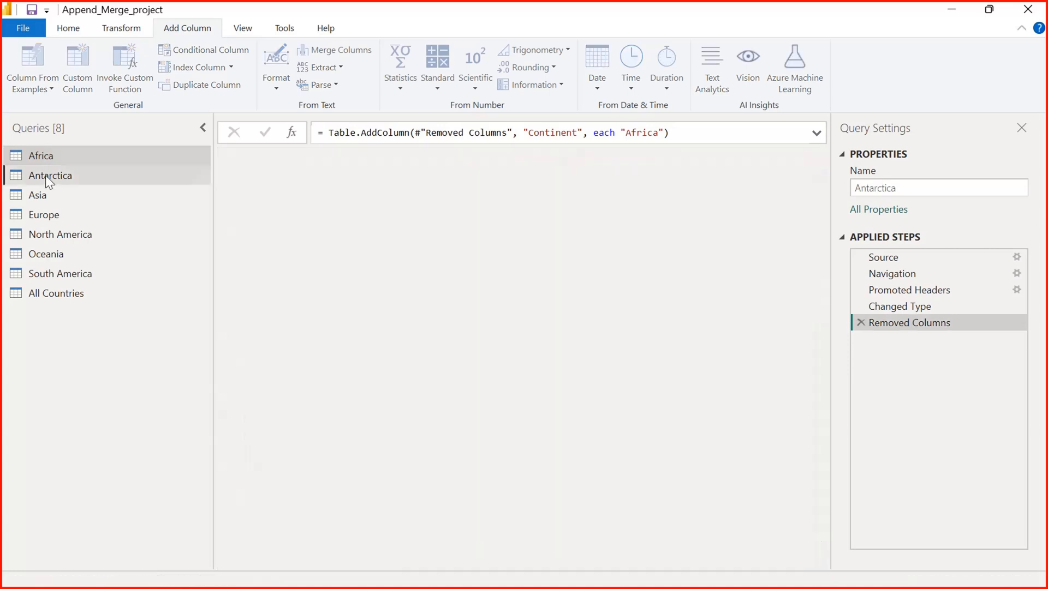
pyautogui.click(80, 85)
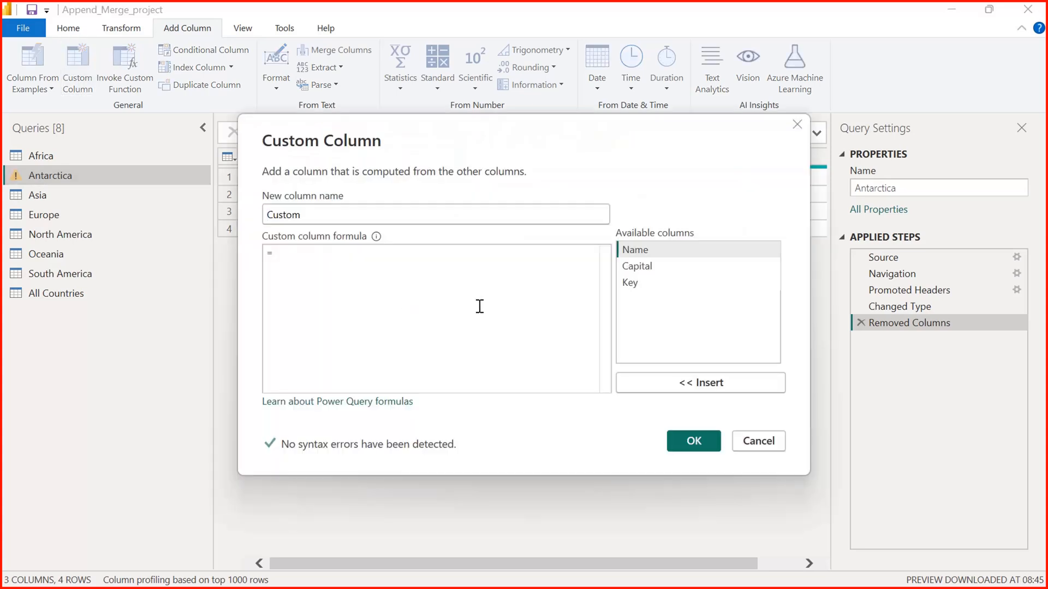
pyautogui.doubleClick(339, 215)
pyautogui.write('Continent')
pyautogui.click(338, 259)
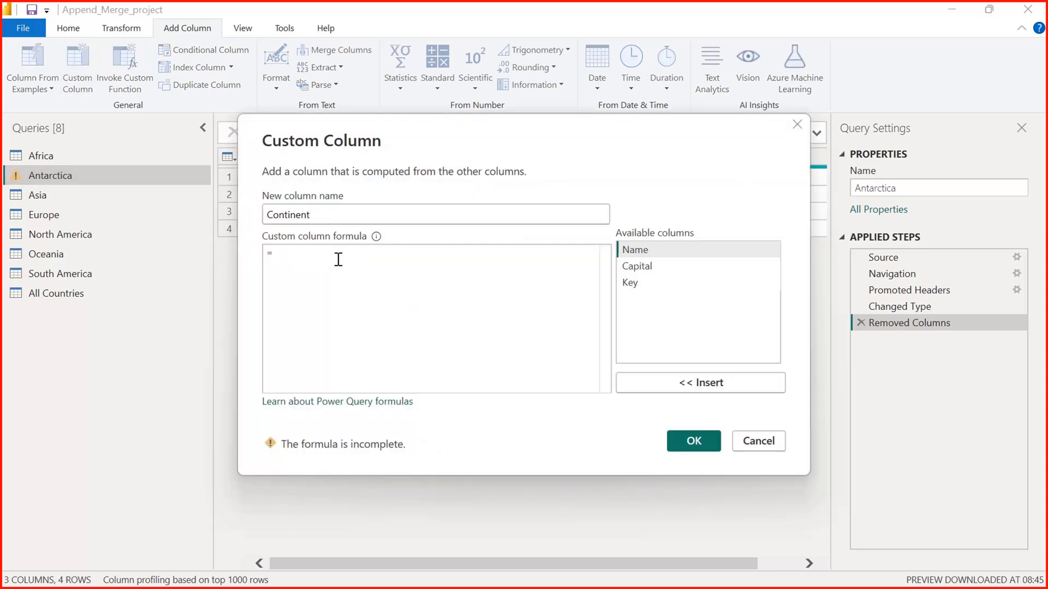
pyautogui.write('"Antar')
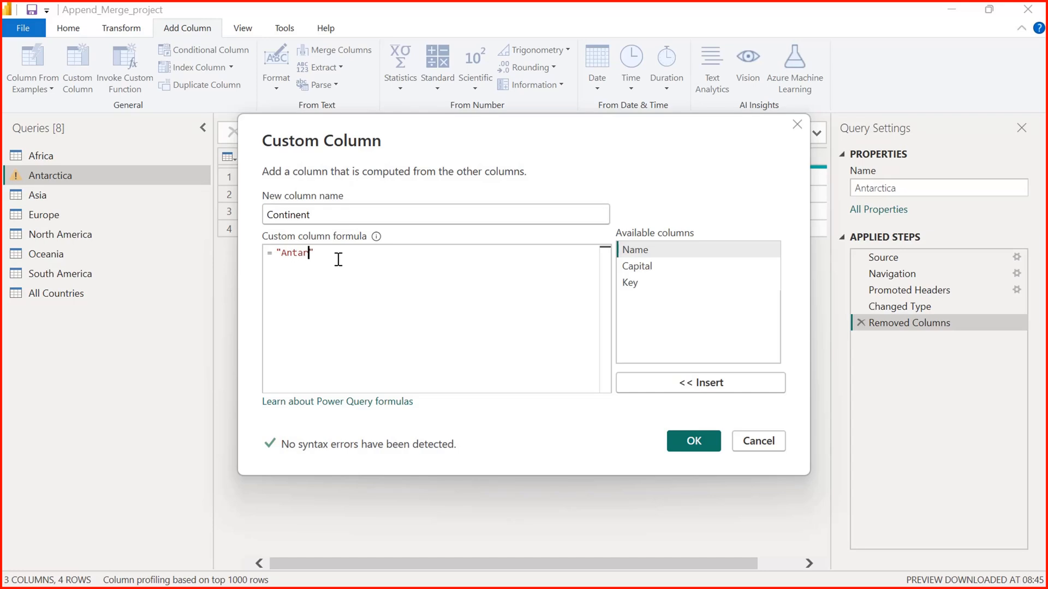
pyautogui.write('ctica')
pyautogui.click(686, 441)
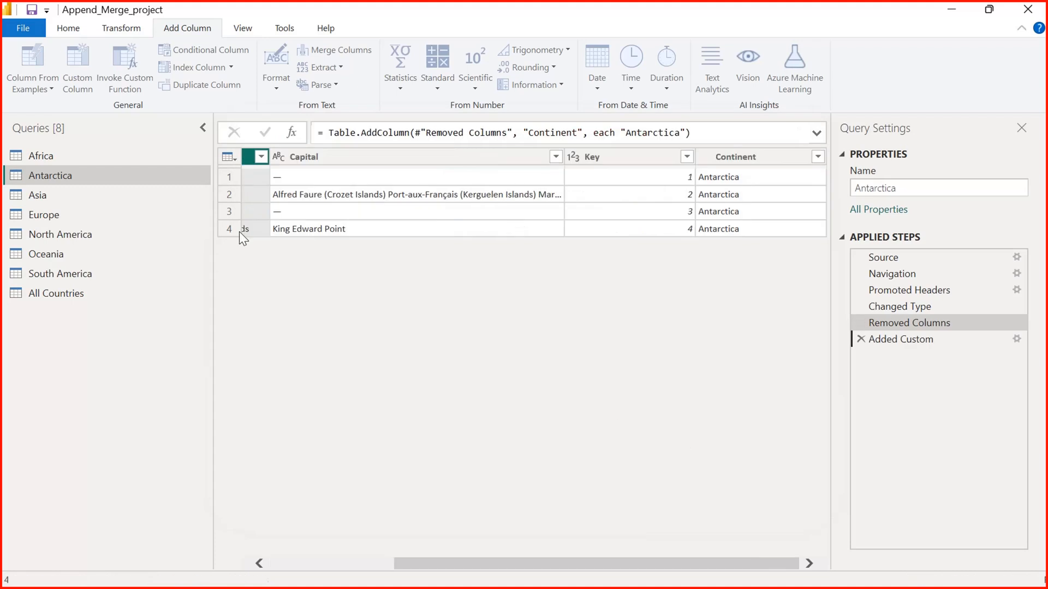
# - Add a custom column named Continent with the formula "Asia" to the Asia query
pyautogui.click(37, 194)
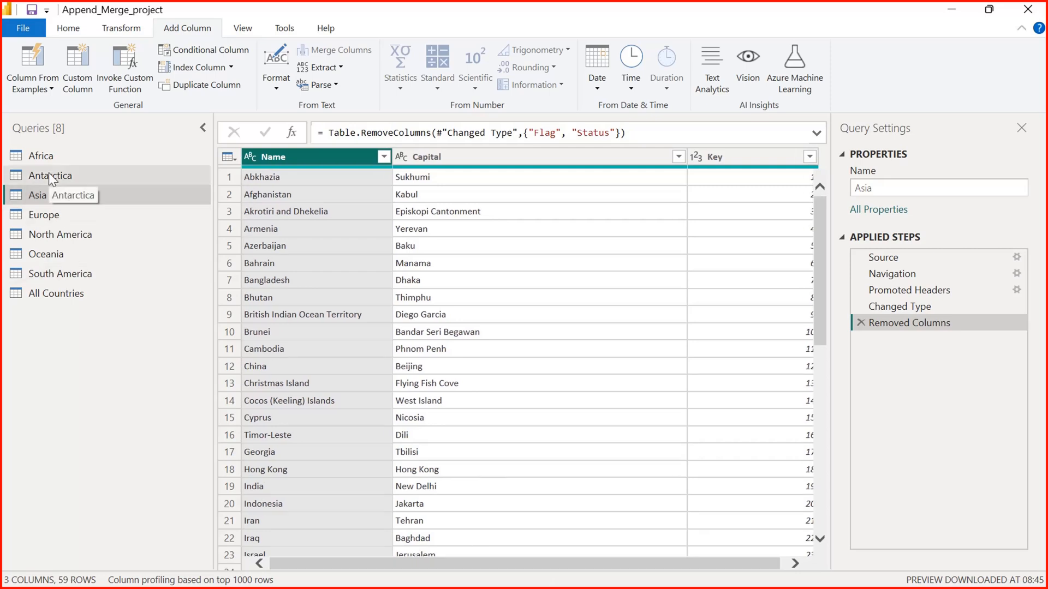
pyautogui.click(77, 77)
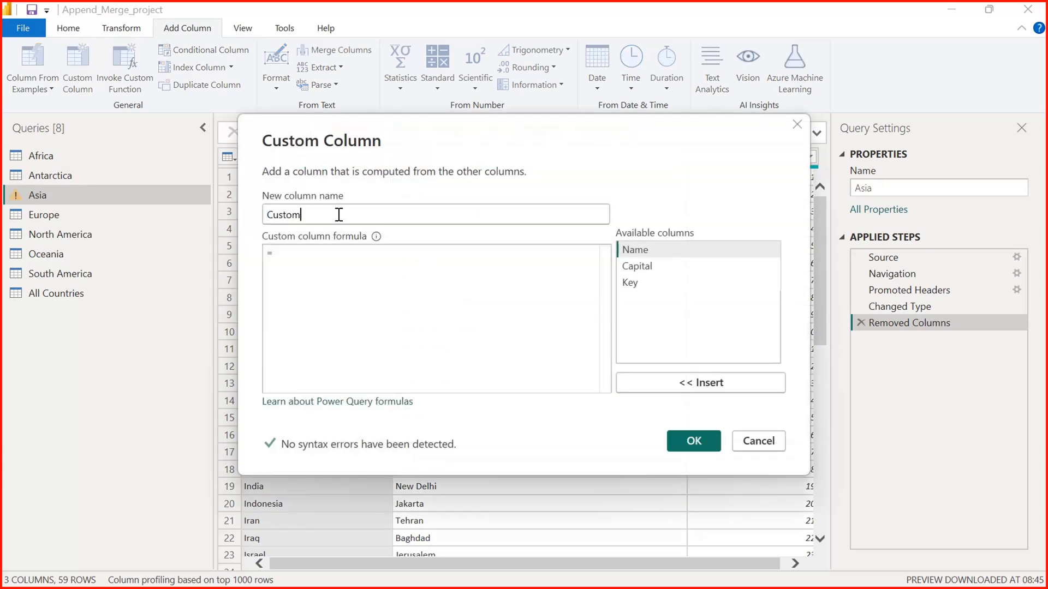
pyautogui.doubleClick(339, 215)
pyautogui.write('Continent')
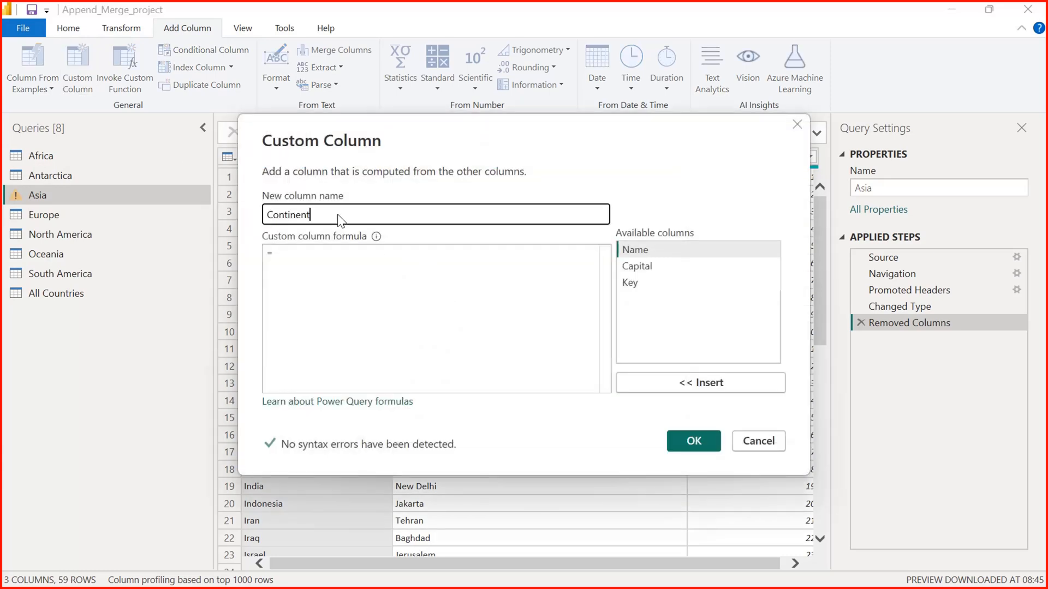
pyautogui.press('Tab')
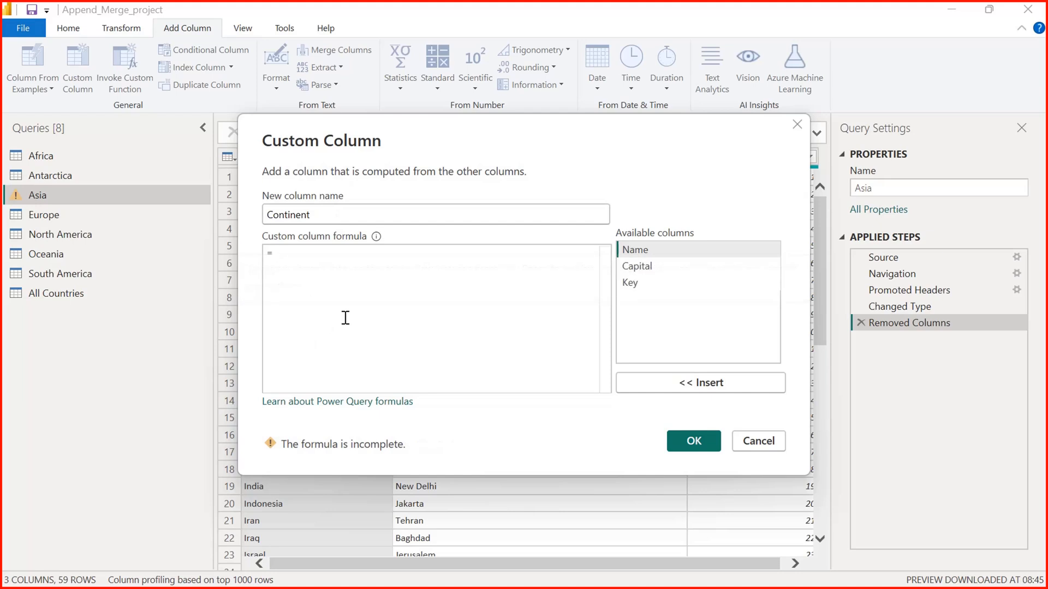
pyautogui.write('"Asia')
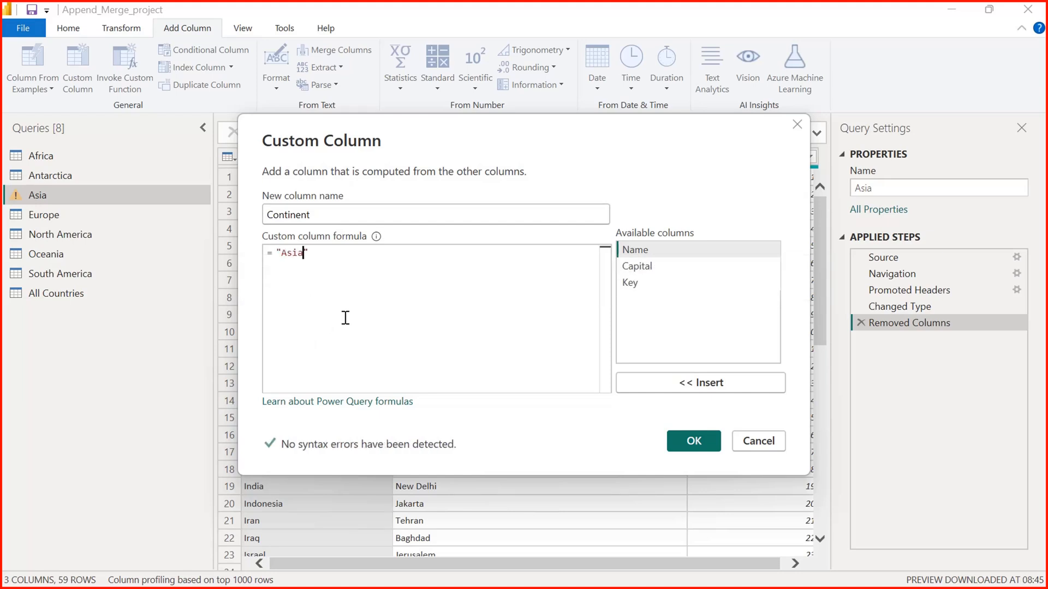
pyautogui.click(693, 441)
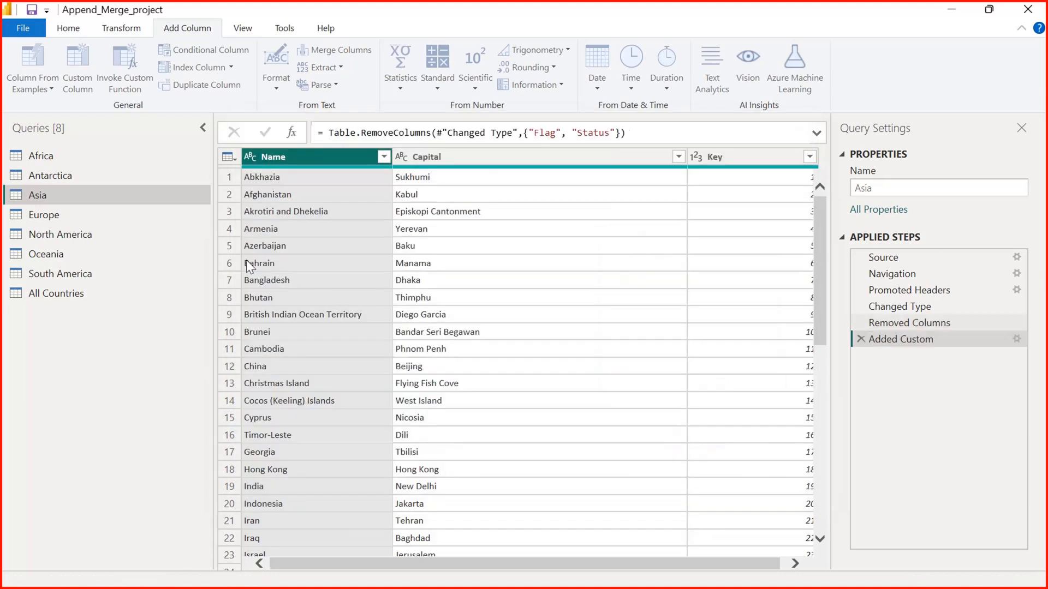
# - Add a custom column named Continent with the formula "Europe" to the Europe query
pyautogui.click(71, 217)
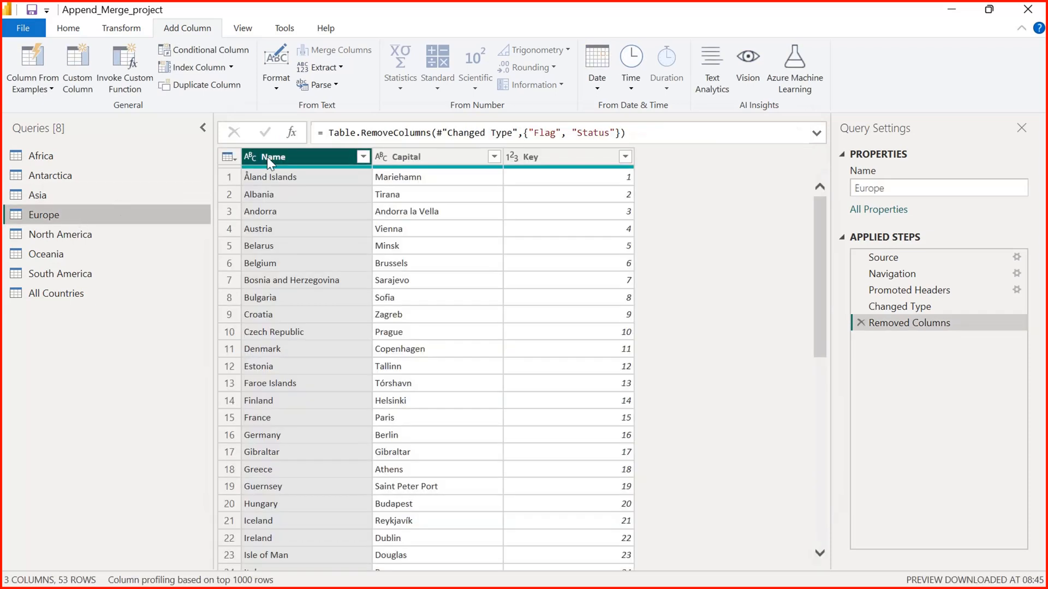
pyautogui.click(86, 82)
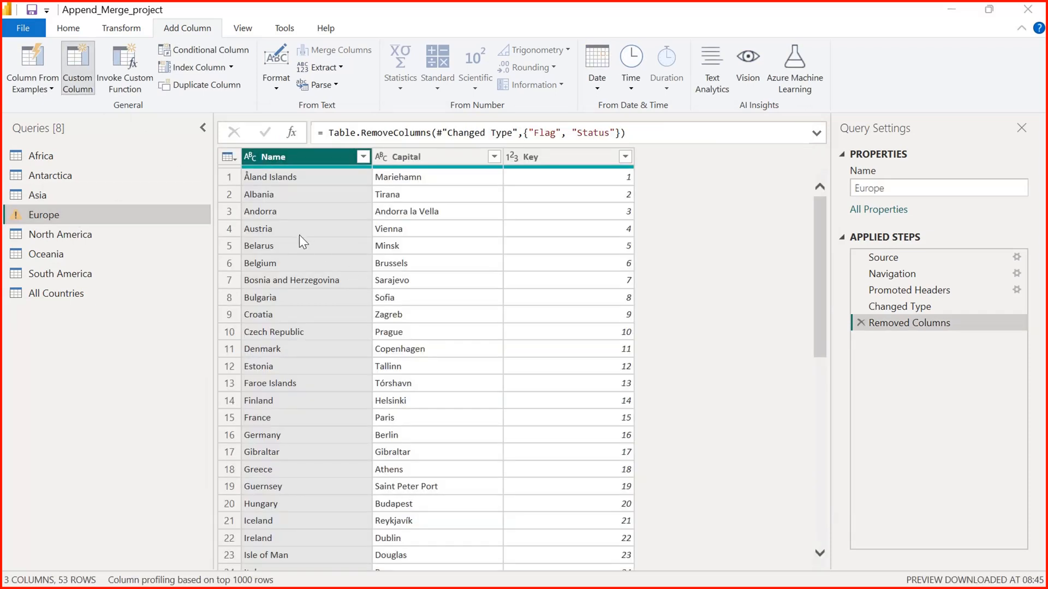
pyautogui.write('Continent')
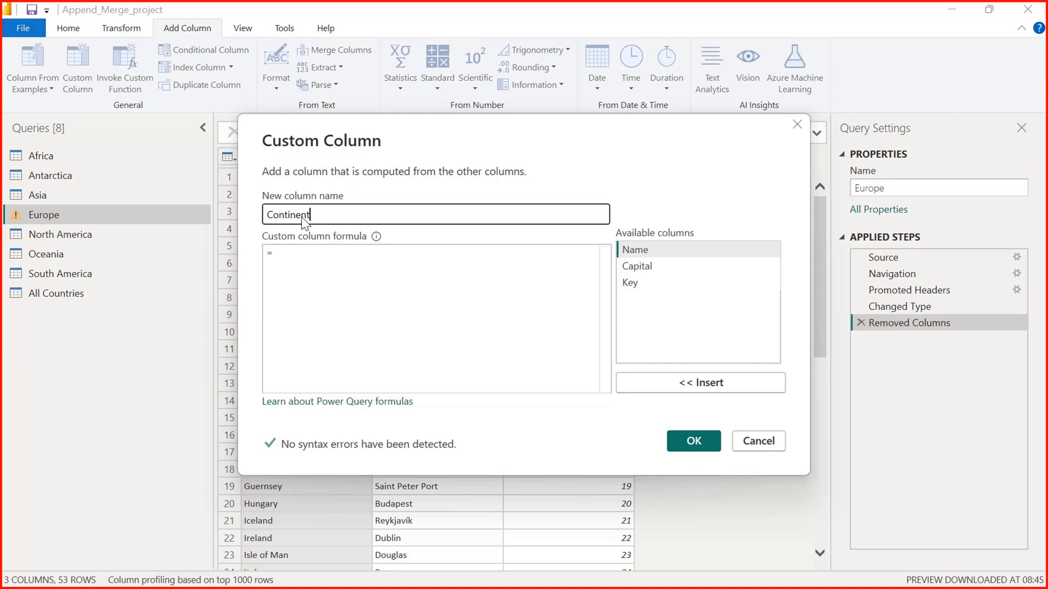
pyautogui.click(304, 257)
pyautogui.write('"Eurp')
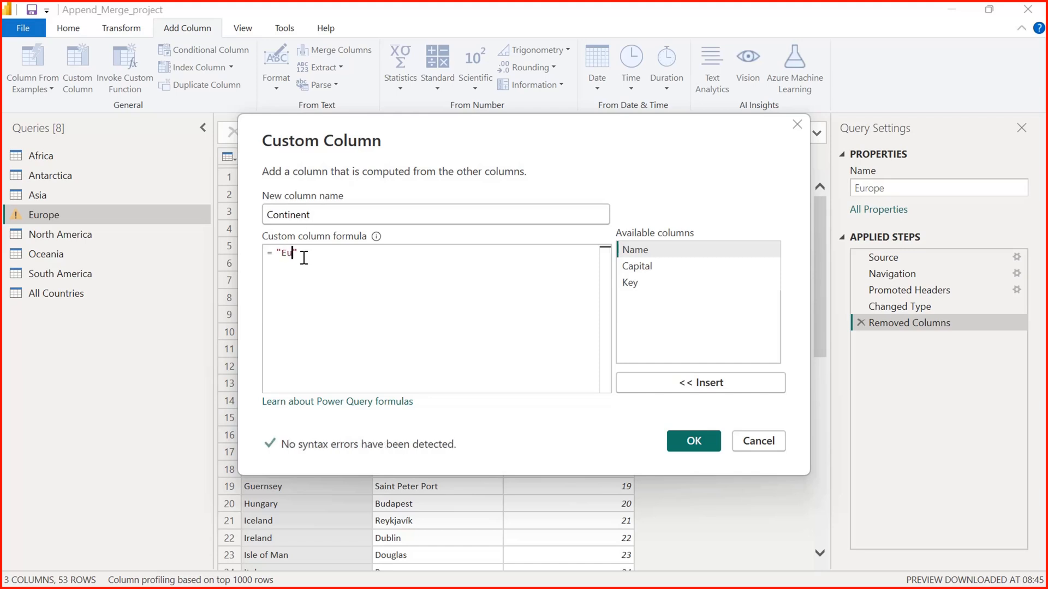
pyautogui.press('BackSpace')
pyautogui.write('ope')
pyautogui.click(688, 442)
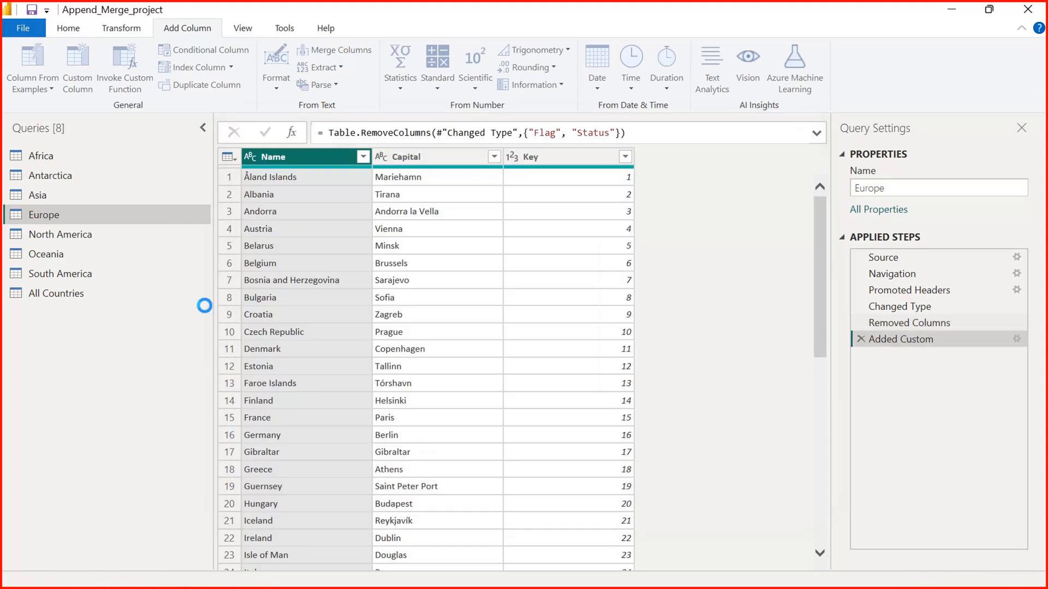
# - Add a custom column named Continent with the formula "North America" to the North America query
pyautogui.click(63, 237)
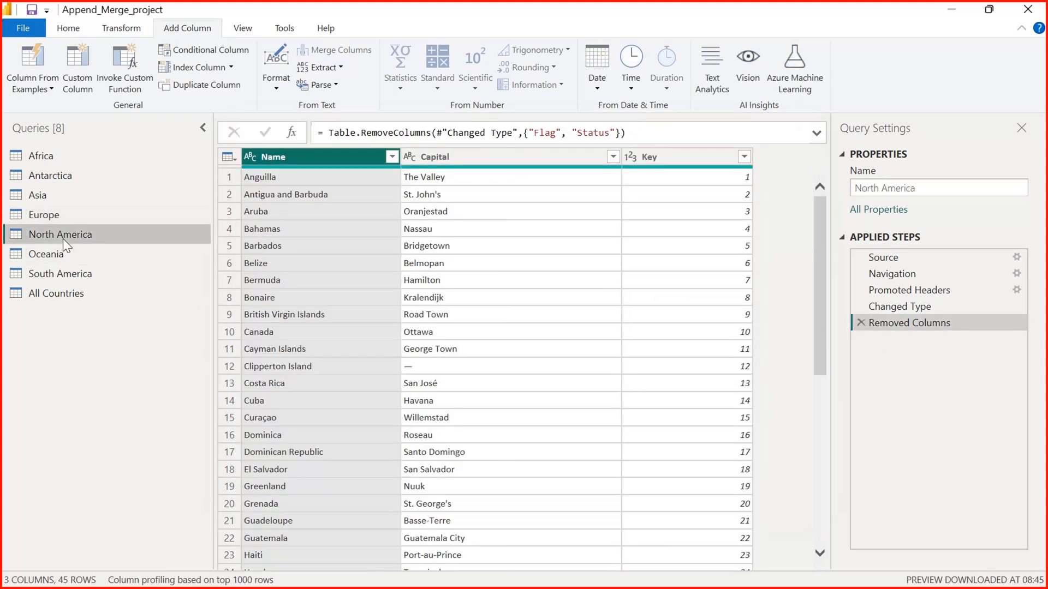
pyautogui.click(78, 82)
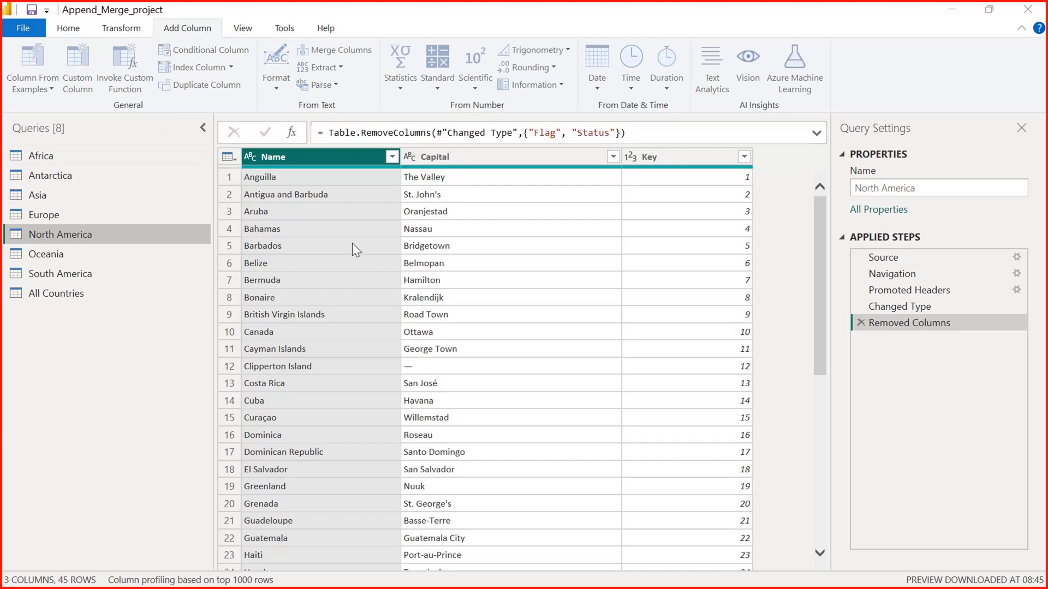
pyautogui.doubleClick(342, 214)
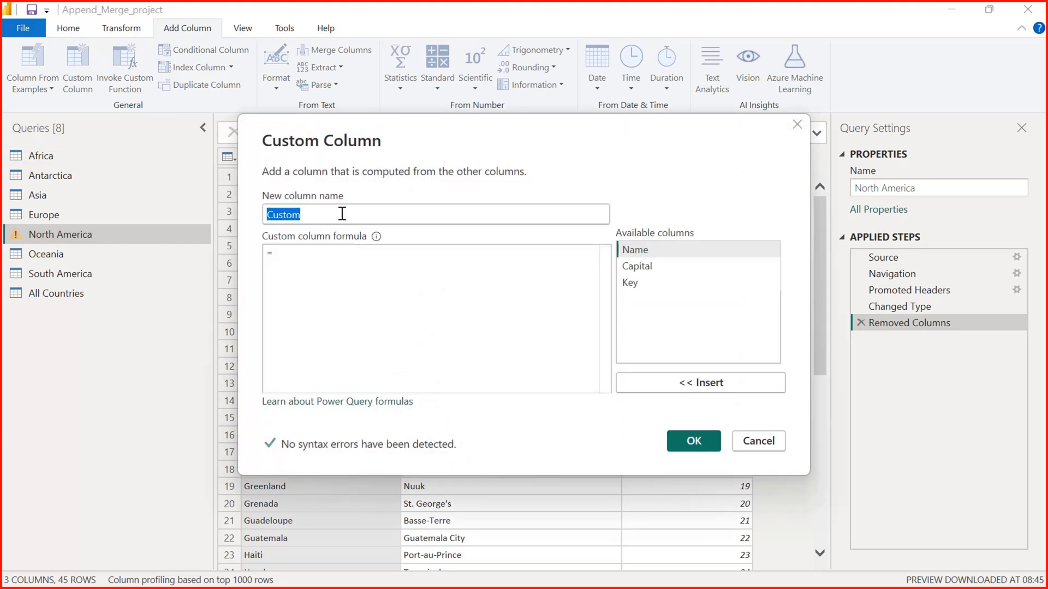
pyautogui.write('Continent')
pyautogui.click(339, 258)
pyautogui.write('"North Americ')
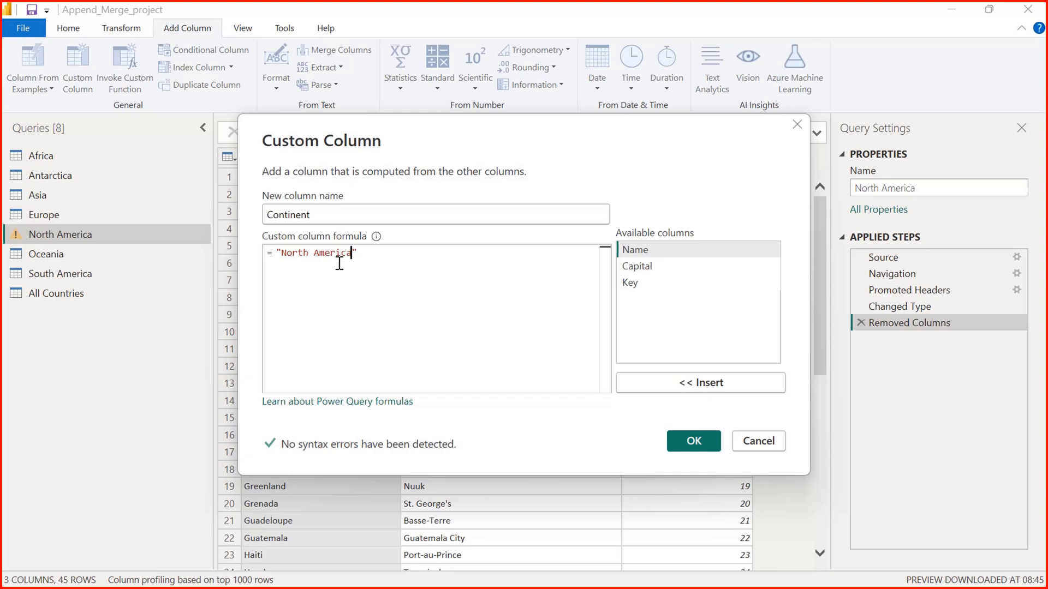
pyautogui.write('a')
pyautogui.click(694, 441)
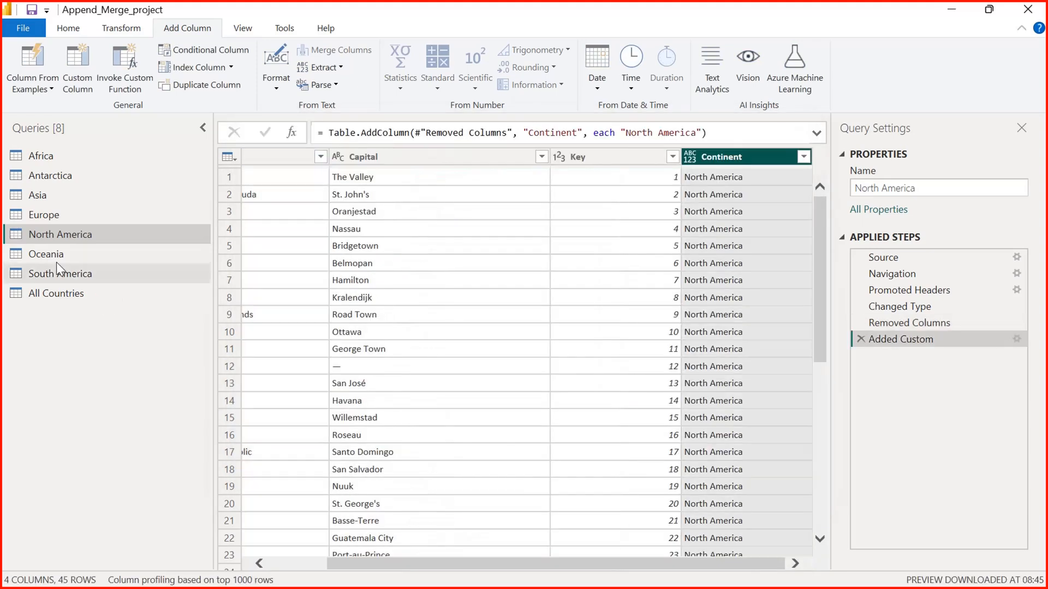
# - Add a custom column named Continent with the formula "Oceania" to the Oceania query
pyautogui.click(48, 257)
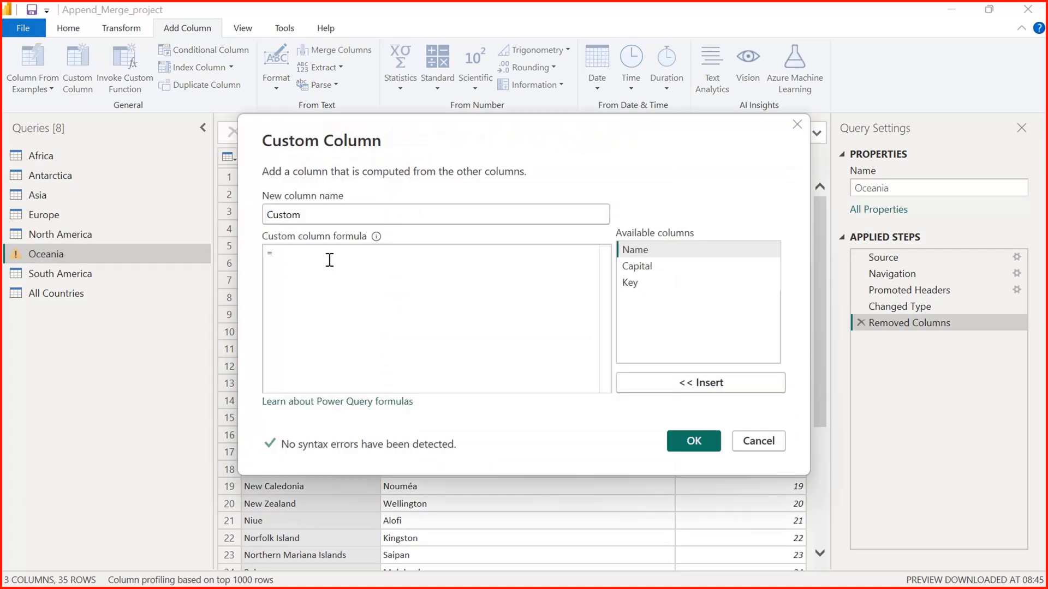
pyautogui.doubleClick(315, 219)
pyautogui.write('Continent')
pyautogui.click(313, 254)
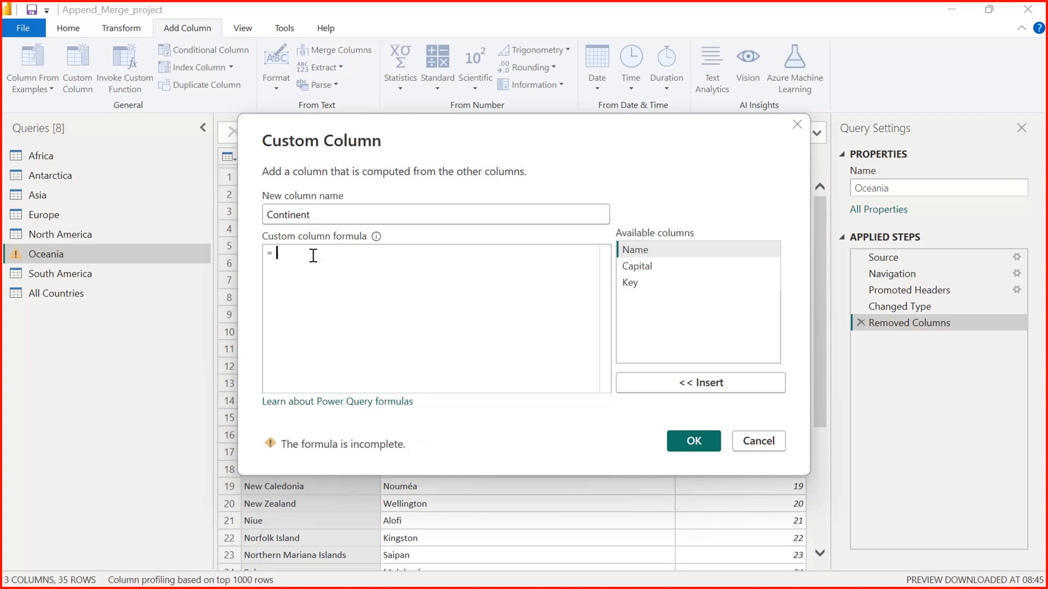
pyautogui.write('"Ocea')
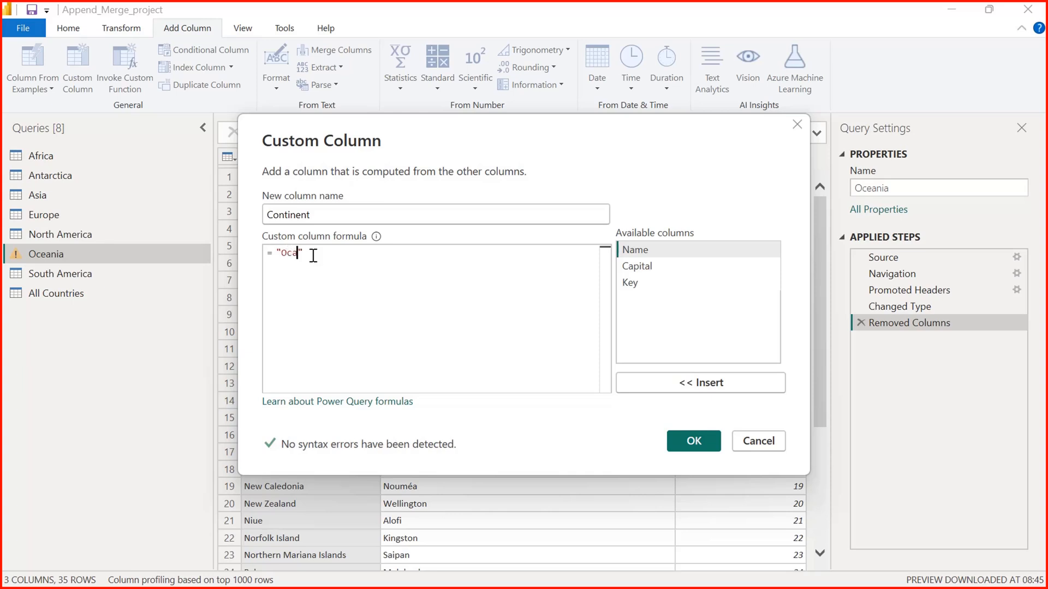
pyautogui.write('nia')
pyautogui.click(714, 450)
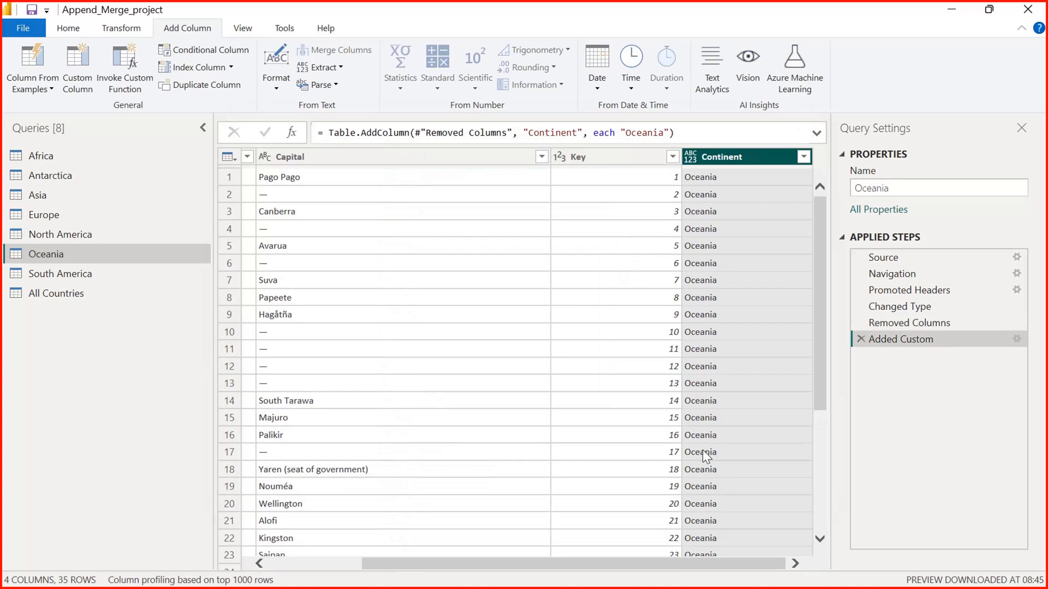
# - Change the data type of the Continent column in the Oceania query to Text
pyautogui.click(690, 158)
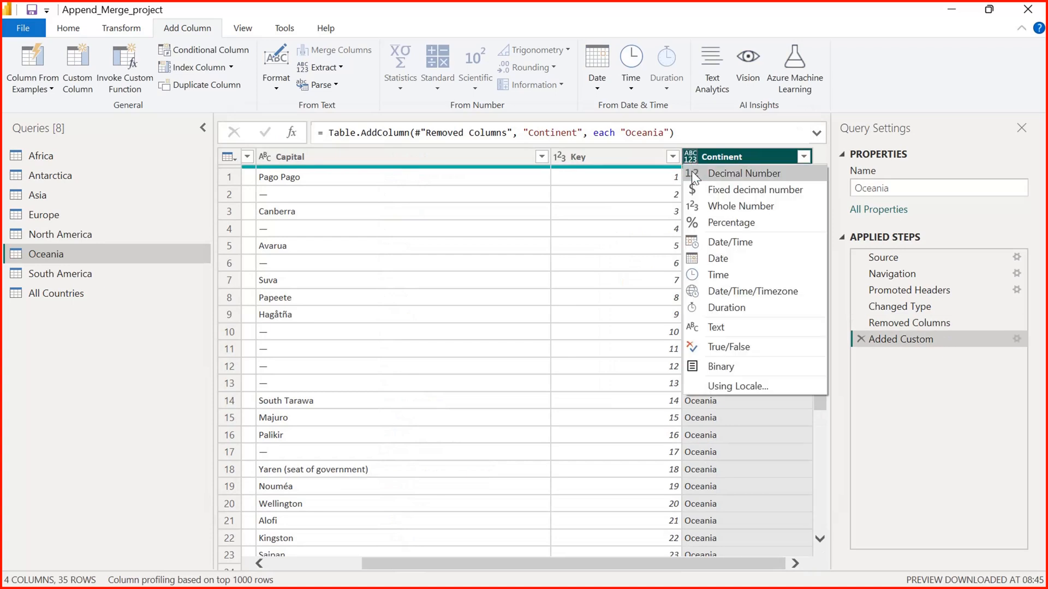
pyautogui.click(721, 327)
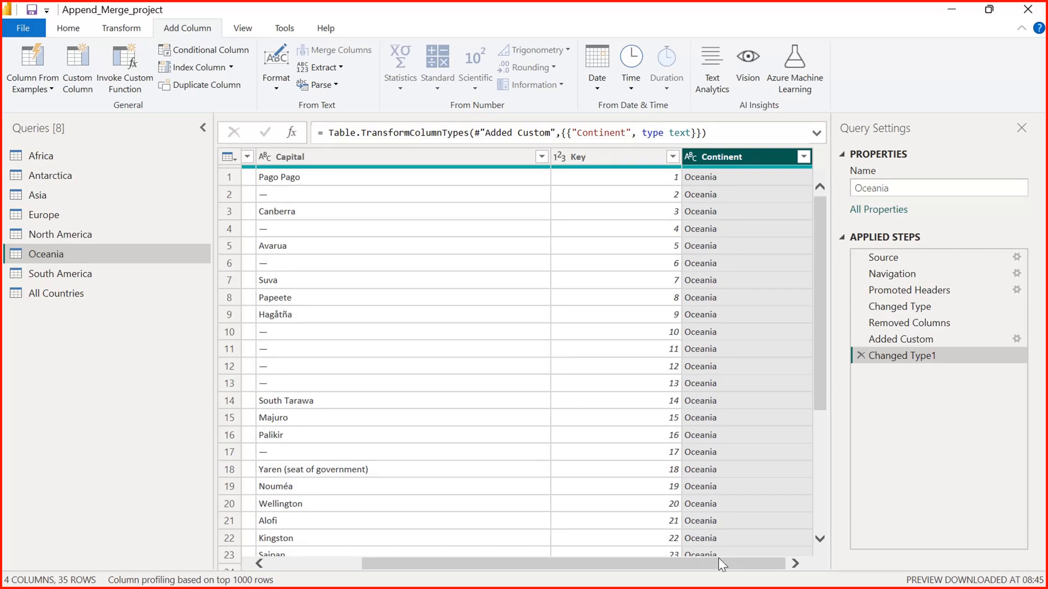
pyautogui.moveTo(822, 394); pyautogui.dragTo(811, 225)
# - Start a custom column in the South America query and name it Continent
pyautogui.click(60, 267)
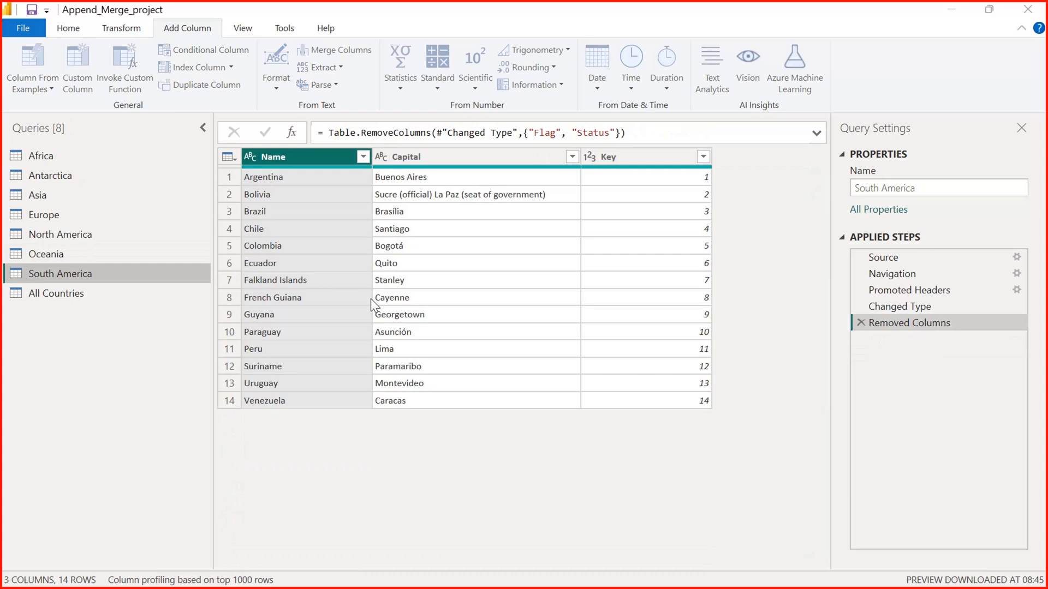
pyautogui.click(78, 69)
pyautogui.doubleClick(294, 214)
pyautogui.write('Continent')
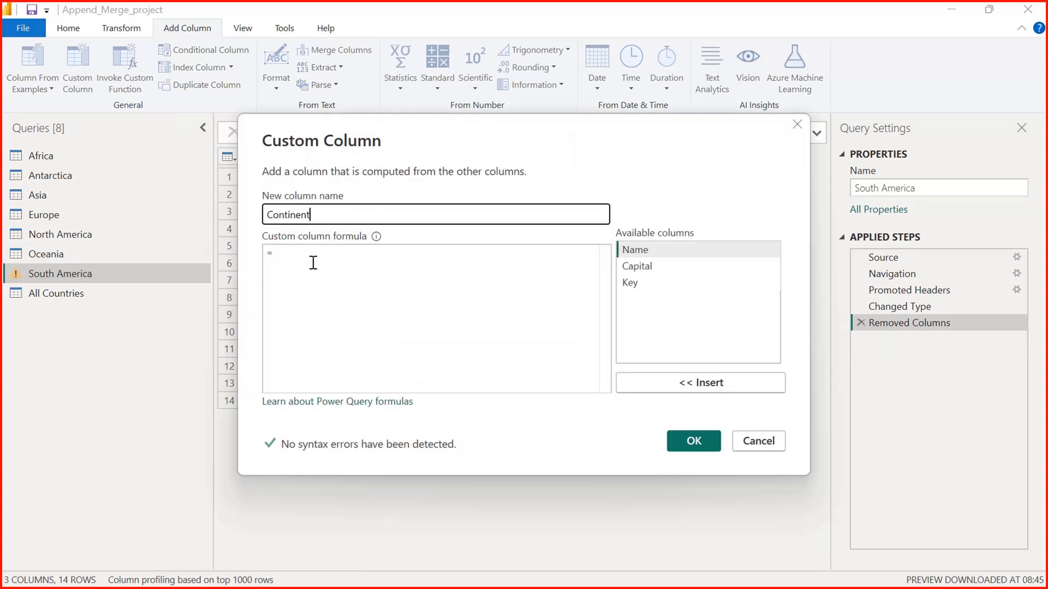
# - Add the South America query's Continent column with the formula "South America" and set its data type to Text
pyautogui.click(313, 263)
pyautogui.write('"')
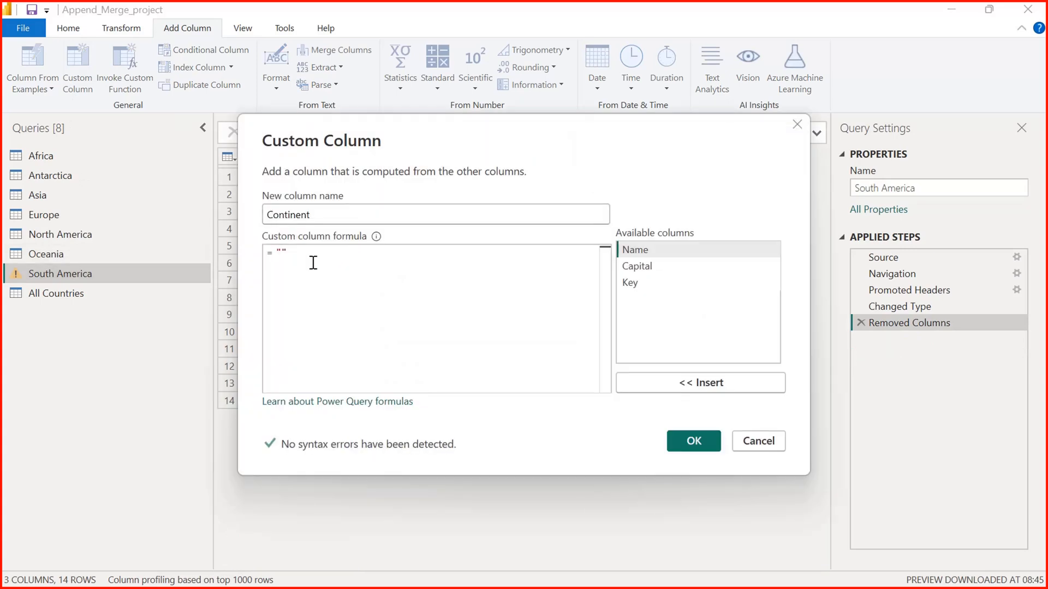
pyautogui.write('South America')
pyautogui.press('BackSpace')
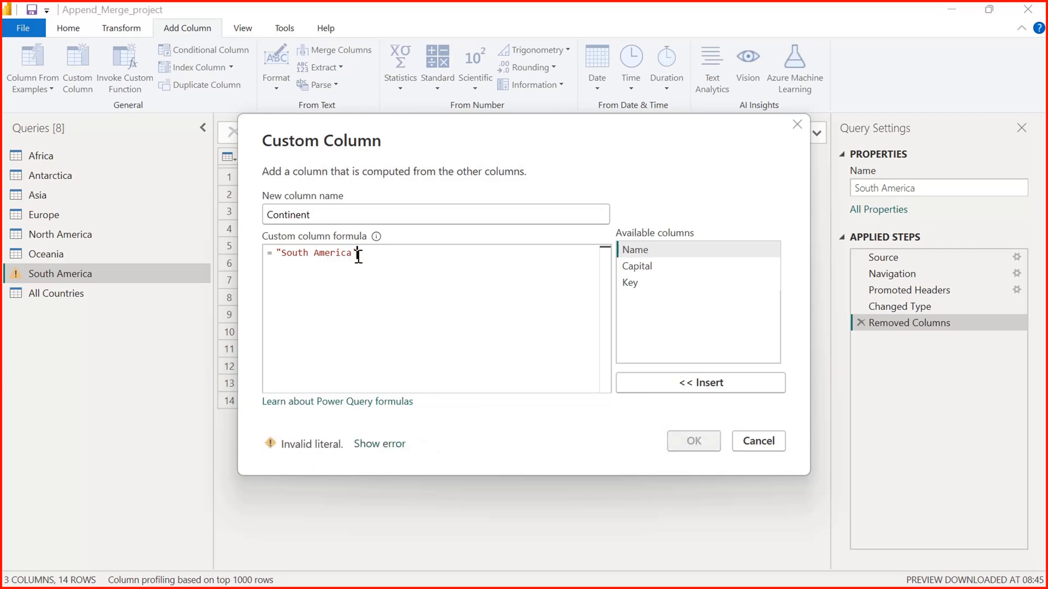
pyautogui.write("'")
pyautogui.write('"')
pyautogui.press('BackSpace')
pyautogui.press('BackSpace')
pyautogui.write('"')
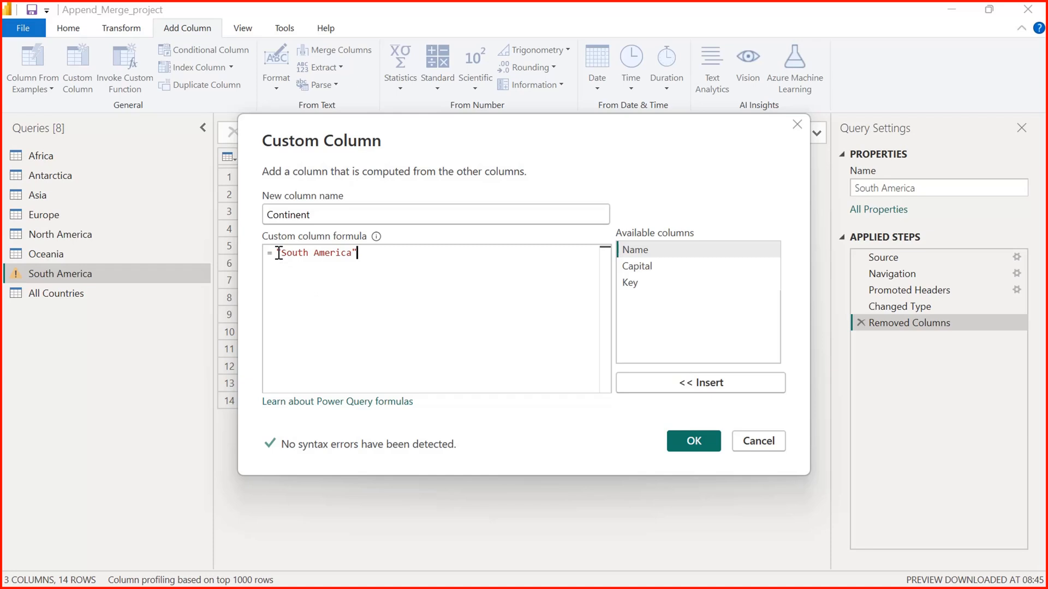
pyautogui.click(683, 452)
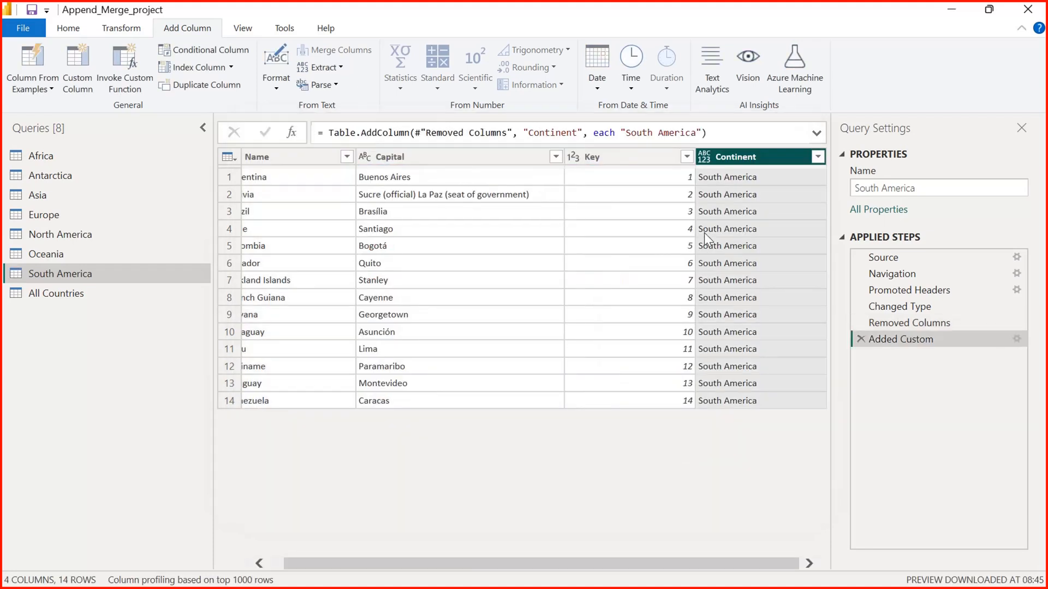
pyautogui.click(708, 152)
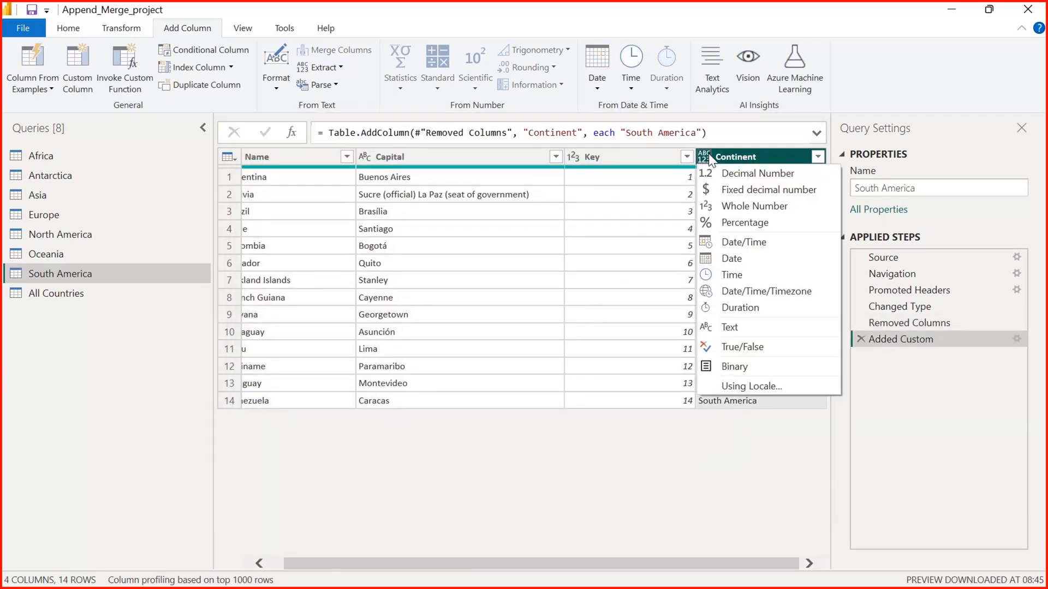
pyautogui.click(719, 324)
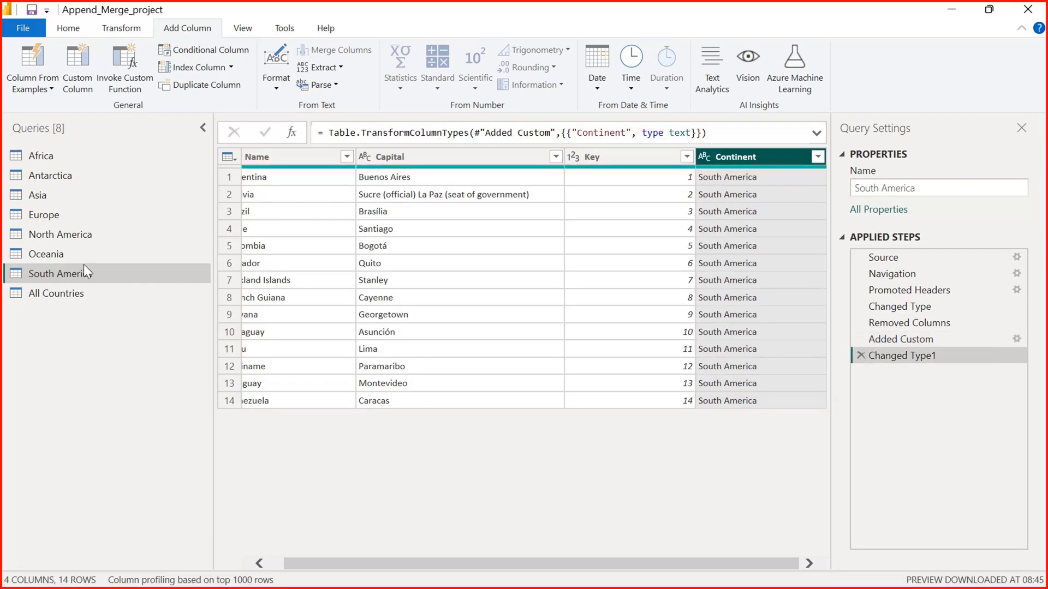
# - Delete the existing All Countries query and confirm its removal
pyautogui.click(46, 253)
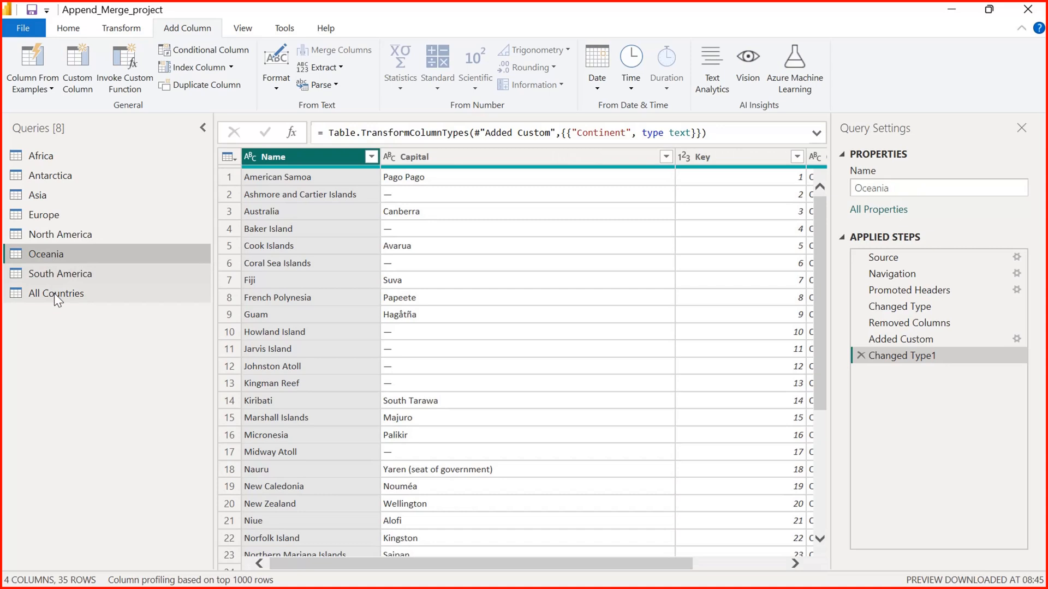
pyautogui.click(54, 293)
pyautogui.rightClick(54, 294)
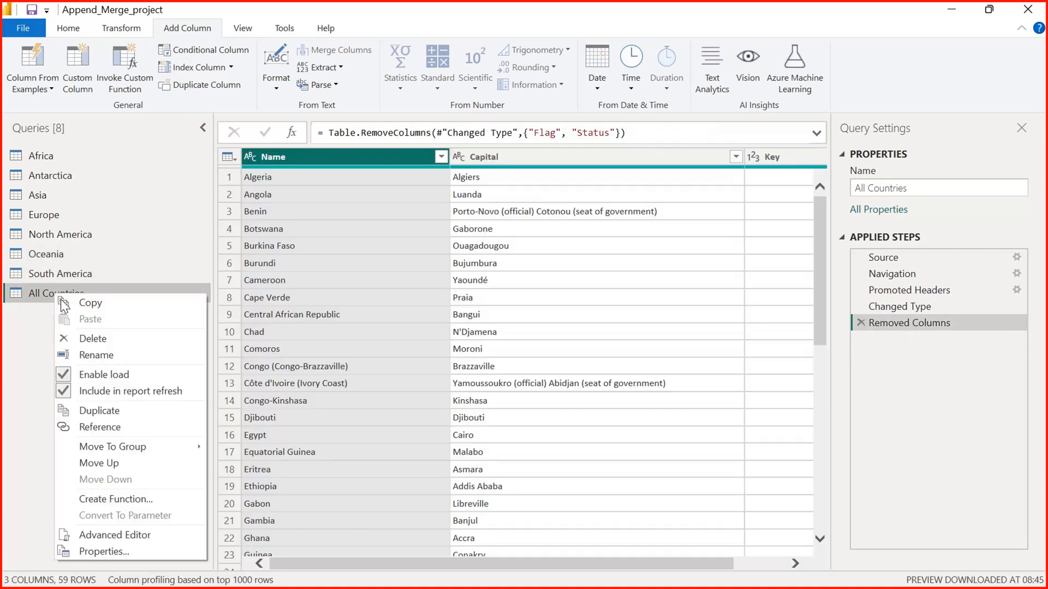
pyautogui.click(96, 339)
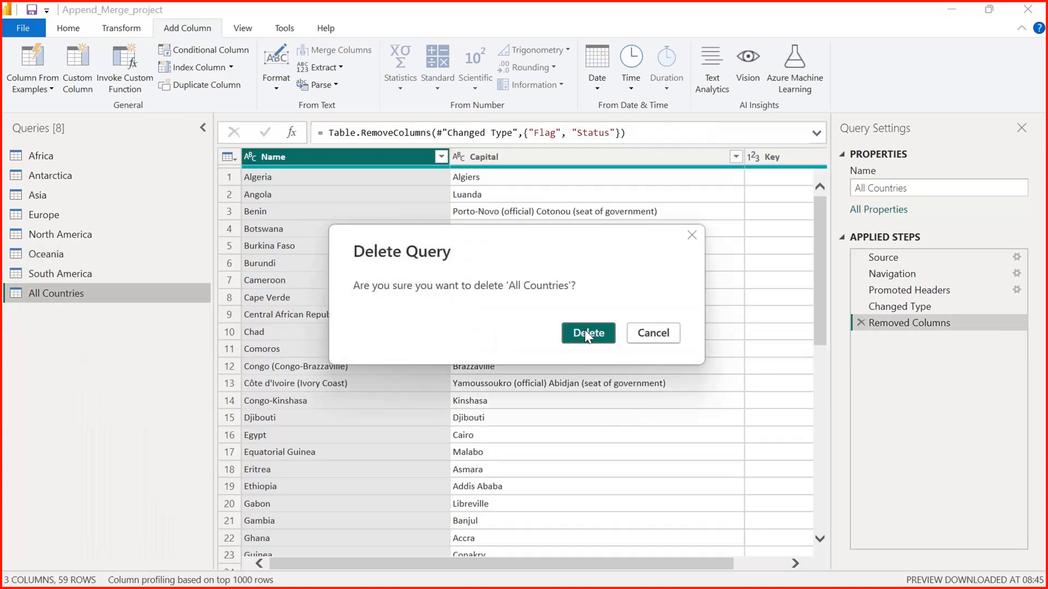
pyautogui.click(584, 330)
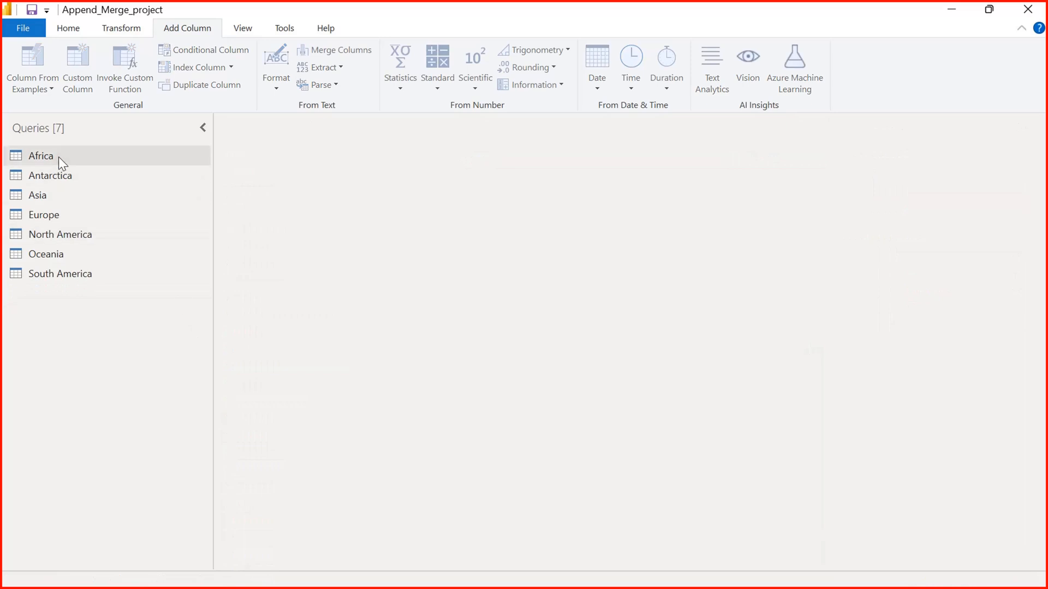
# - Check the added Continent column in the Africa query and look through the Antarctica, Asia and South America queries
pyautogui.click(58, 156)
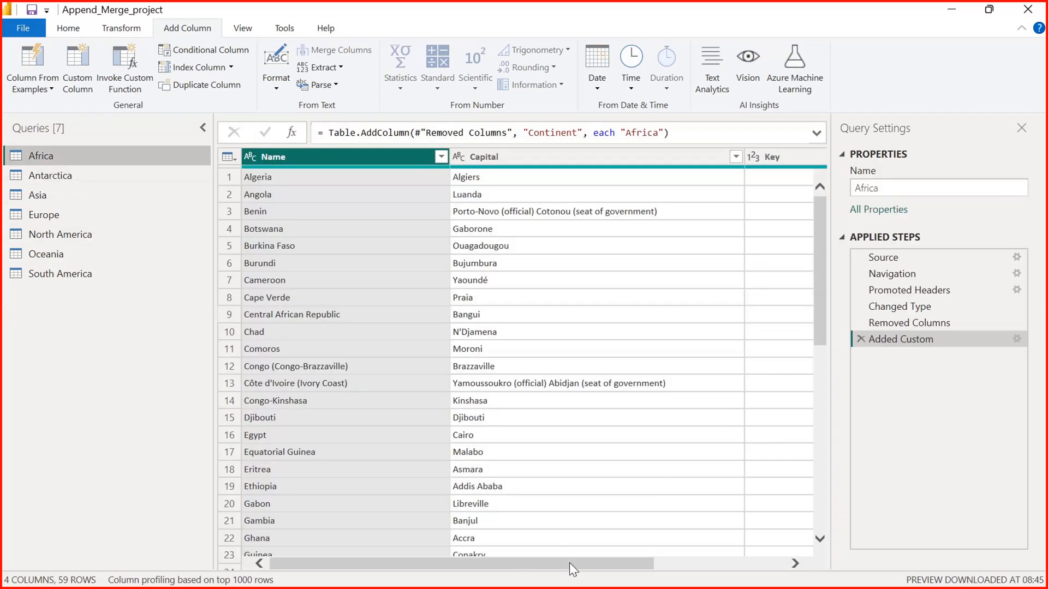
pyautogui.moveTo(569, 562); pyautogui.dragTo(749, 566)
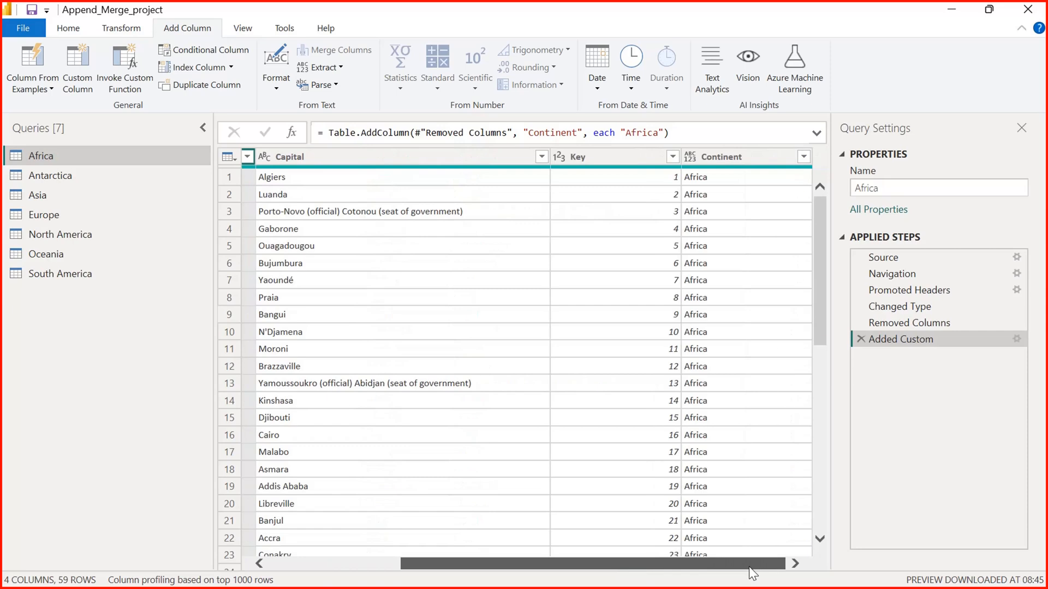
pyautogui.click(33, 179)
pyautogui.click(35, 198)
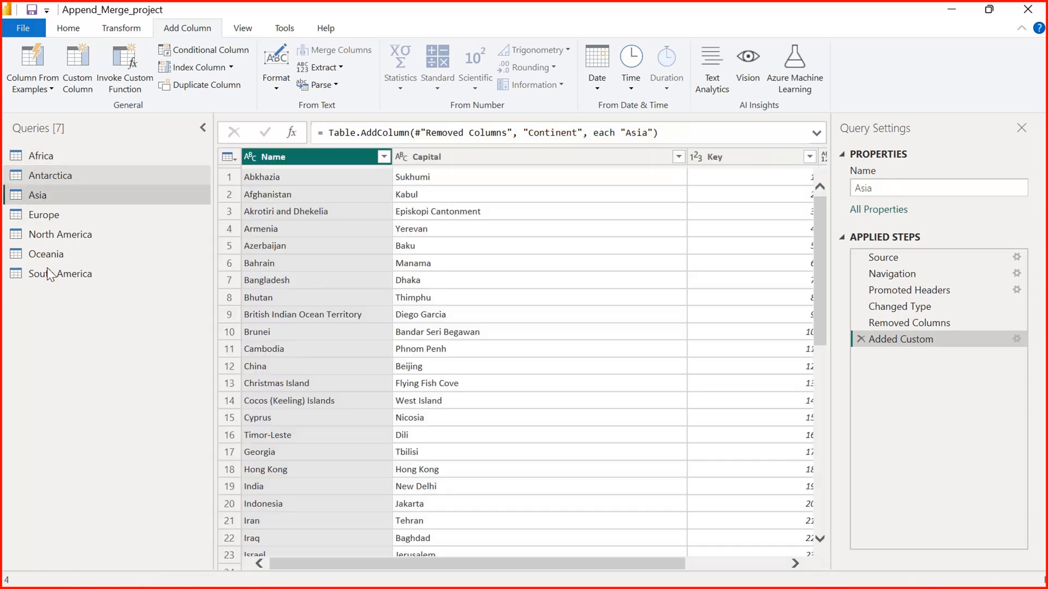
pyautogui.click(49, 274)
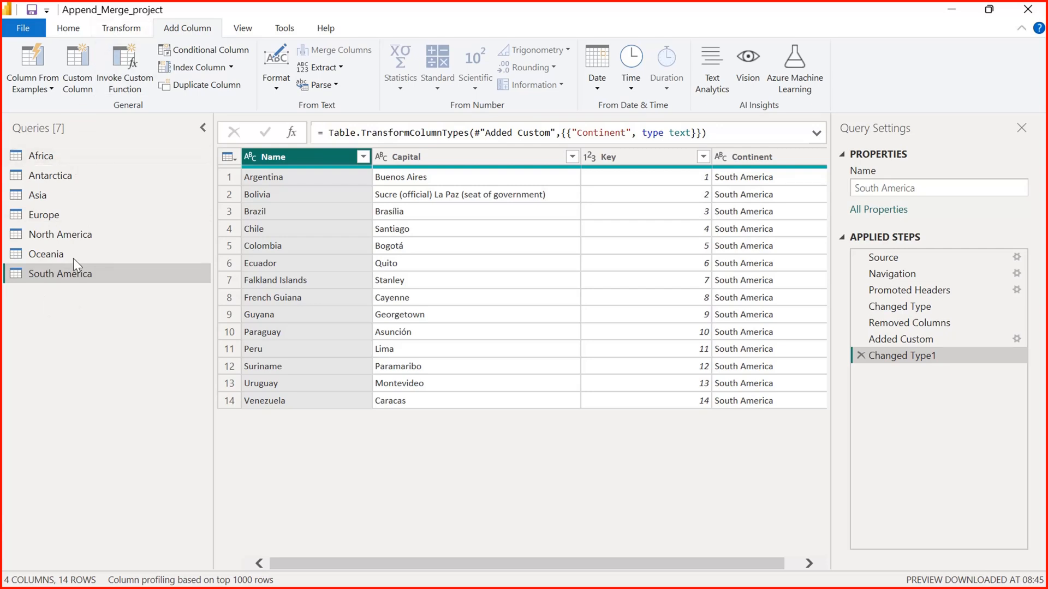
# - Duplicate the Africa query and rename the copy All Countries
pyautogui.click(41, 156)
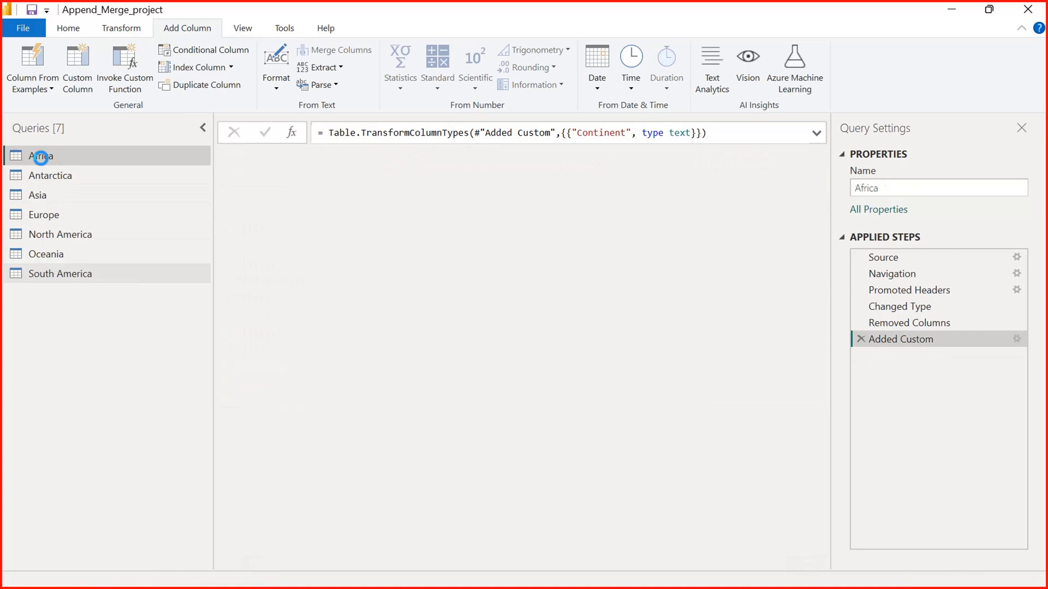
pyautogui.rightClick(41, 157)
pyautogui.click(103, 277)
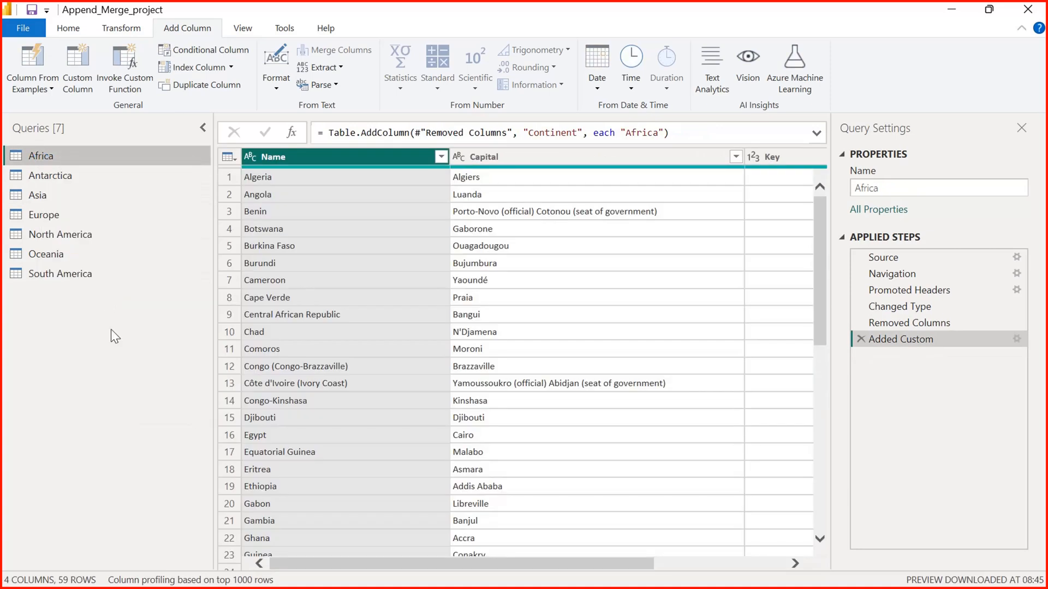
pyautogui.click(57, 294)
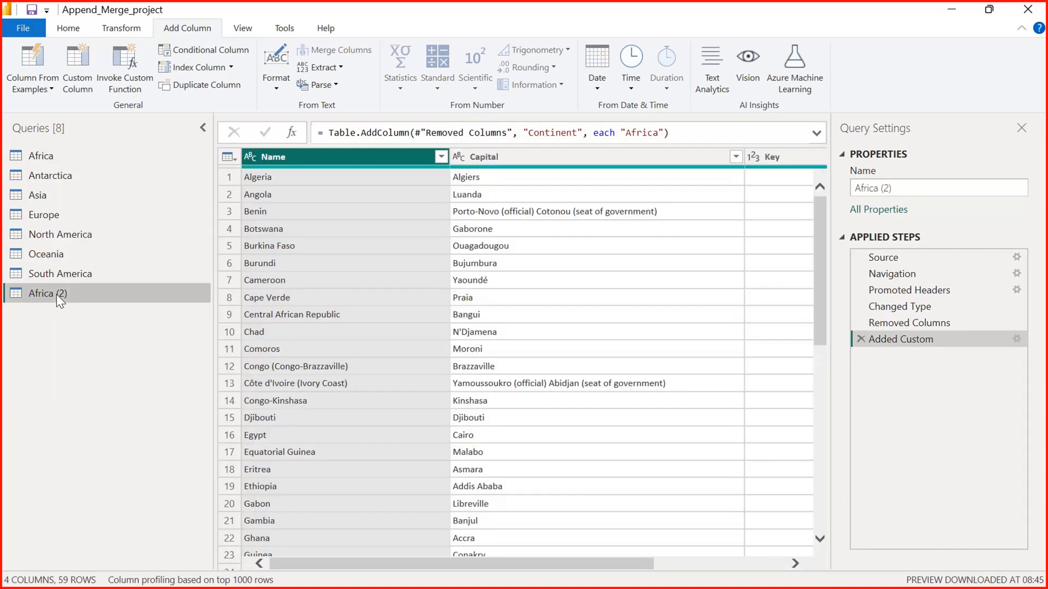
pyautogui.doubleClick(57, 294)
pyautogui.write('All Co')
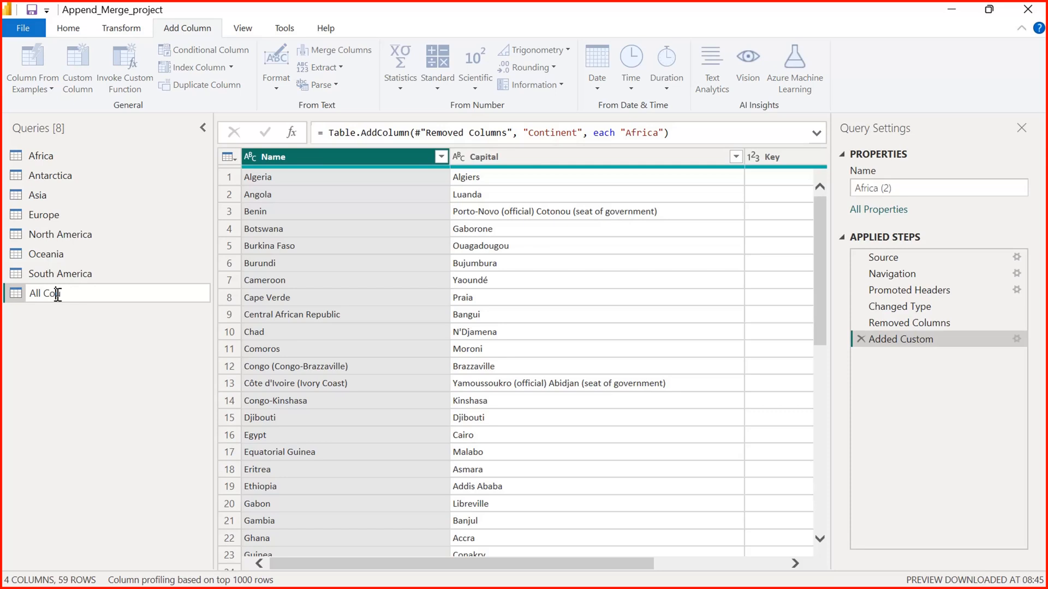
pyautogui.write('untries')
pyautogui.press('Return')
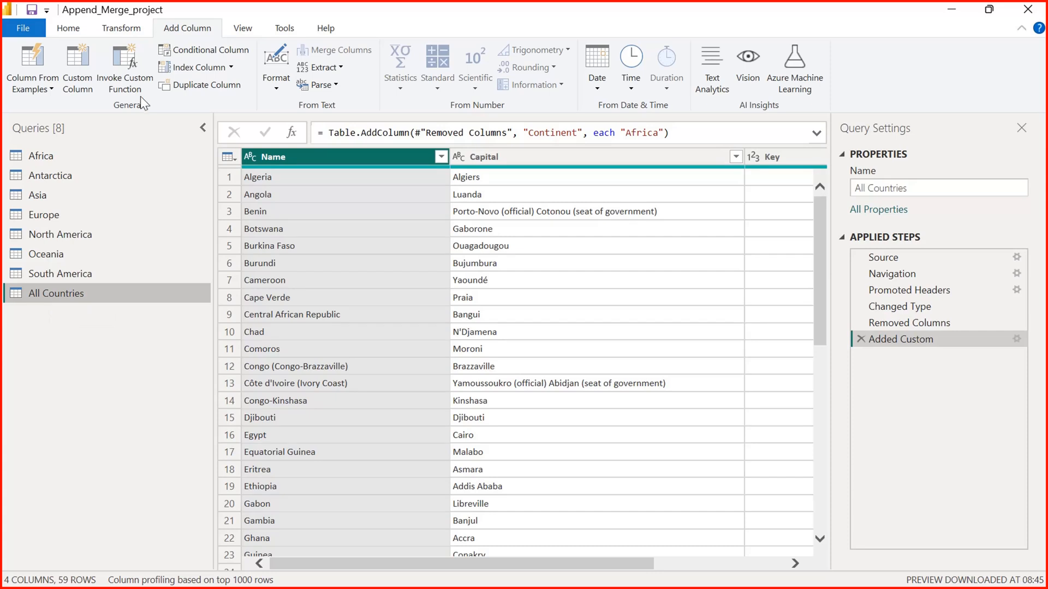
# - Examine the Append Queries and Append Queries as New options, and the Duplicate and Reference options for the Africa query
pyautogui.click(108, 31)
pyautogui.click(79, 31)
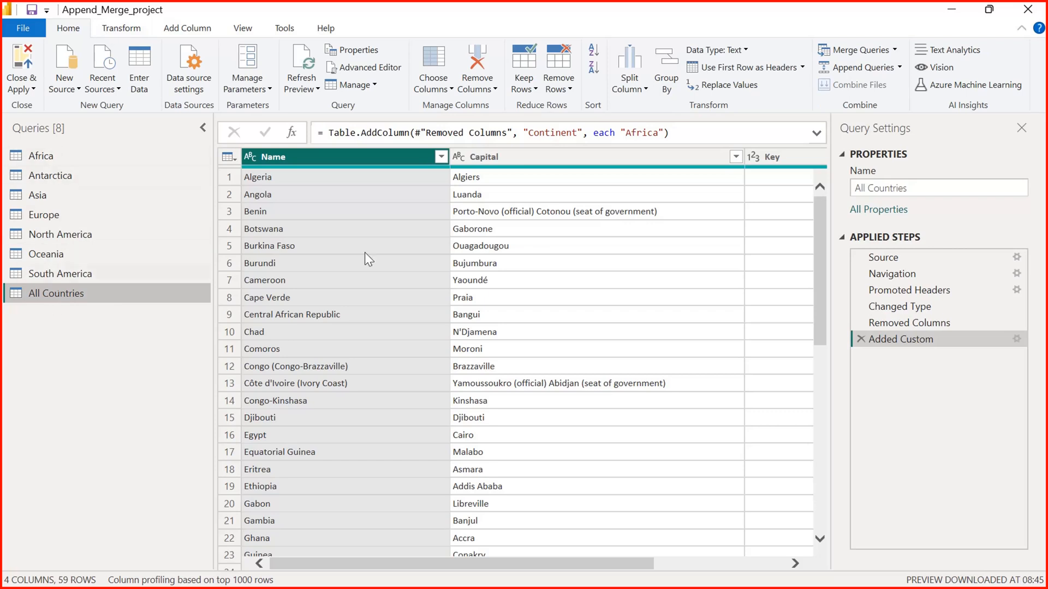
pyautogui.click(898, 66)
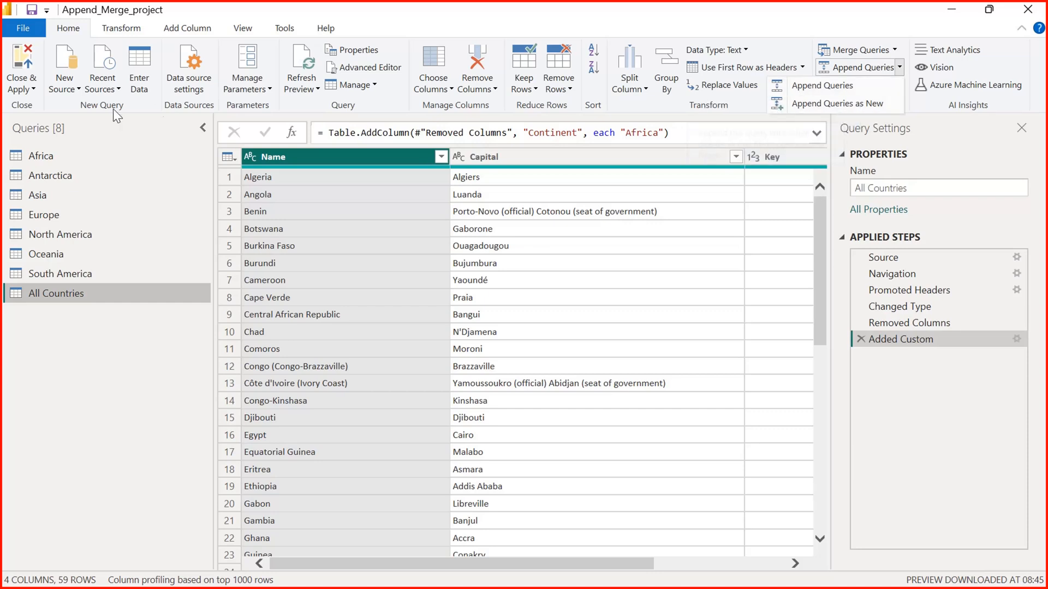
pyautogui.click(50, 159)
pyautogui.click(45, 159)
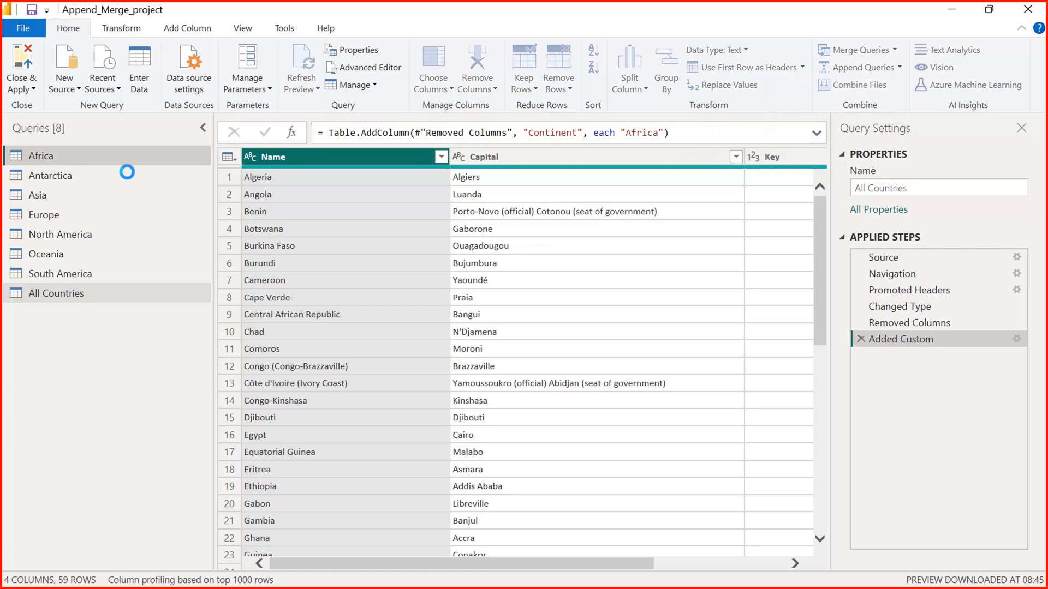
pyautogui.click(60, 295)
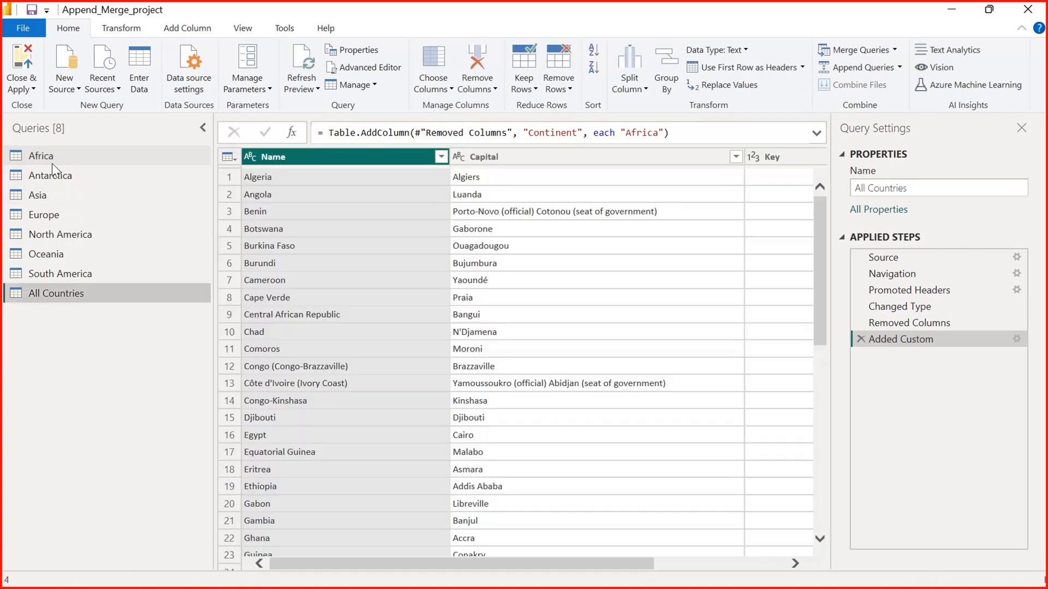
pyautogui.click(47, 156)
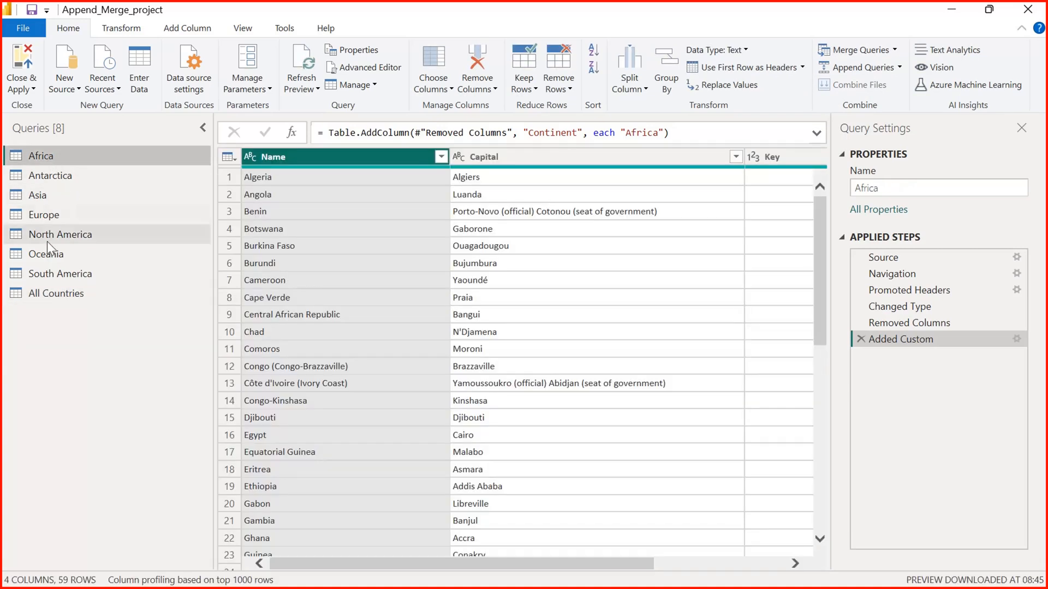
pyautogui.rightClick(50, 156)
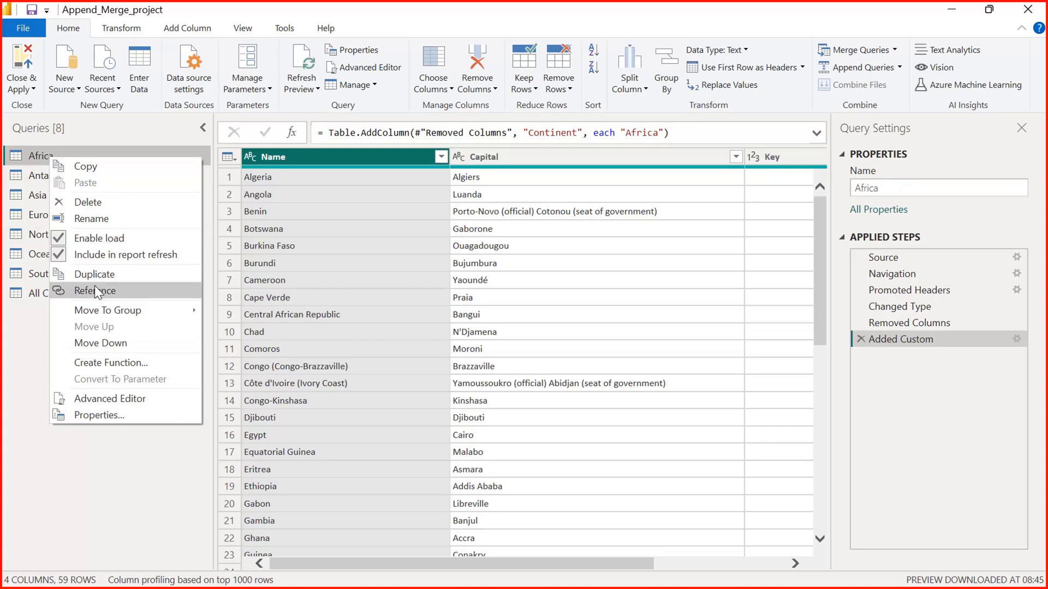
pyautogui.click(39, 325)
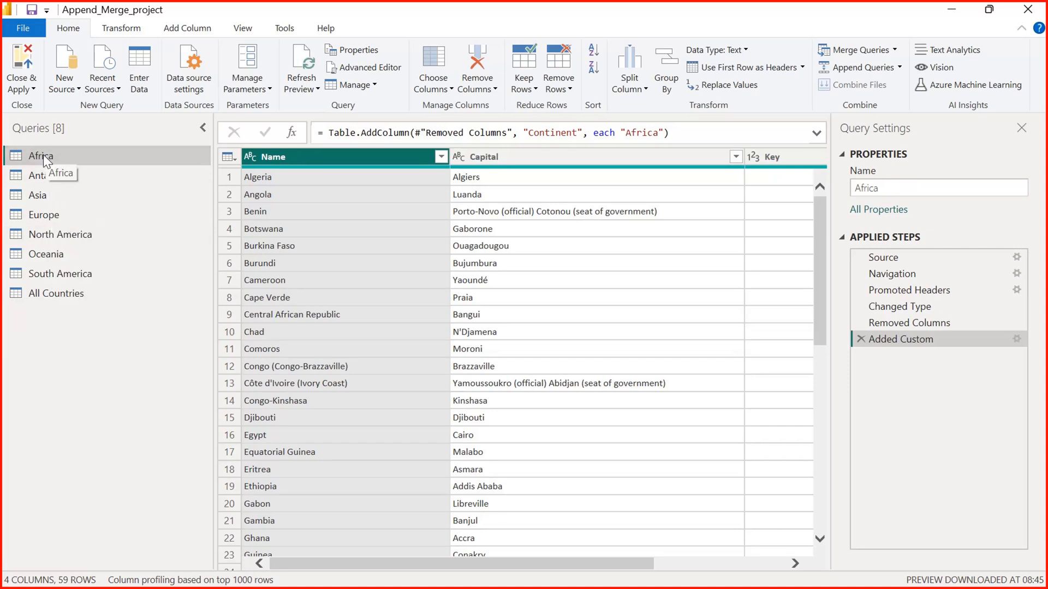
pyautogui.click(901, 68)
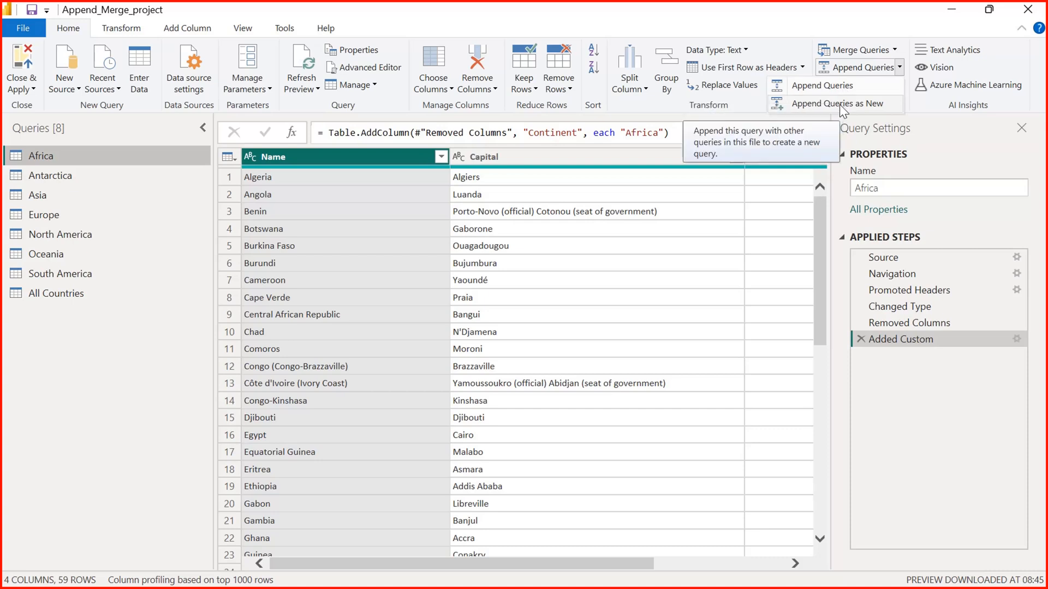
pyautogui.click(54, 291)
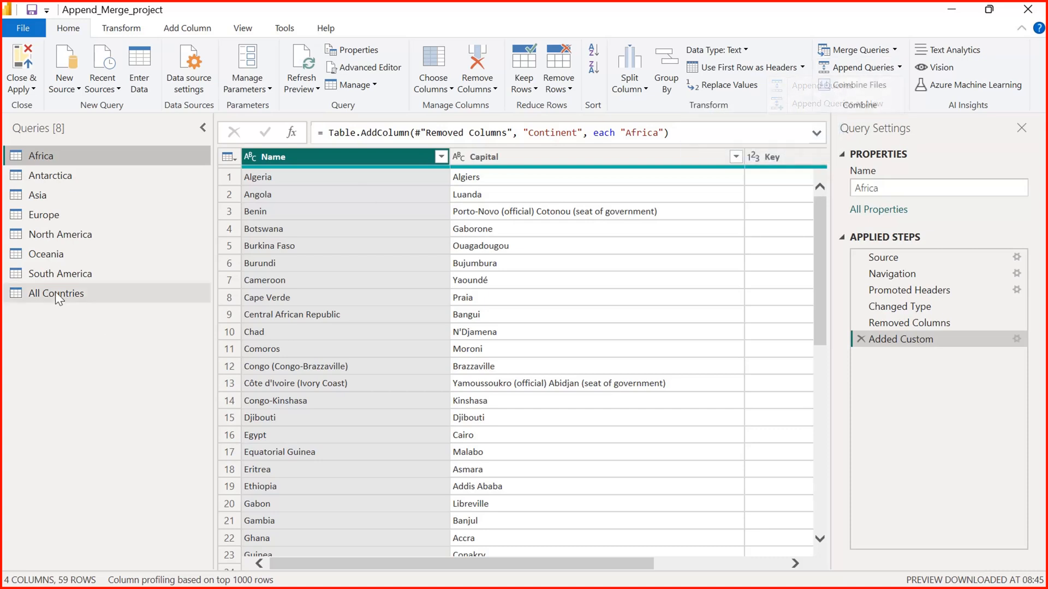
# - Change the data type of the Continent column in the All Countries query to Text
pyautogui.click(54, 292)
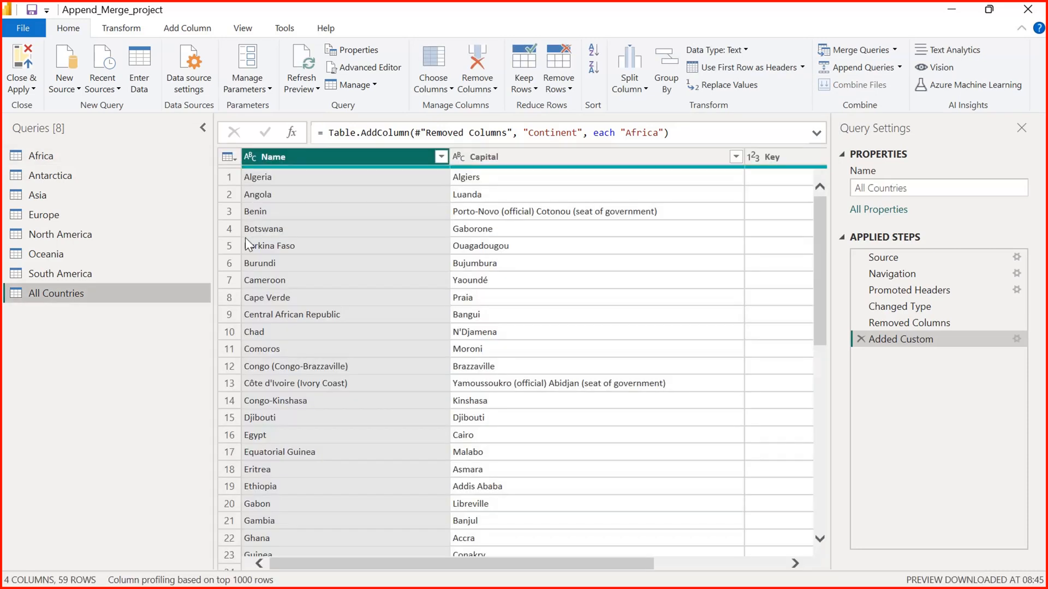
pyautogui.moveTo(457, 566); pyautogui.dragTo(335, 558)
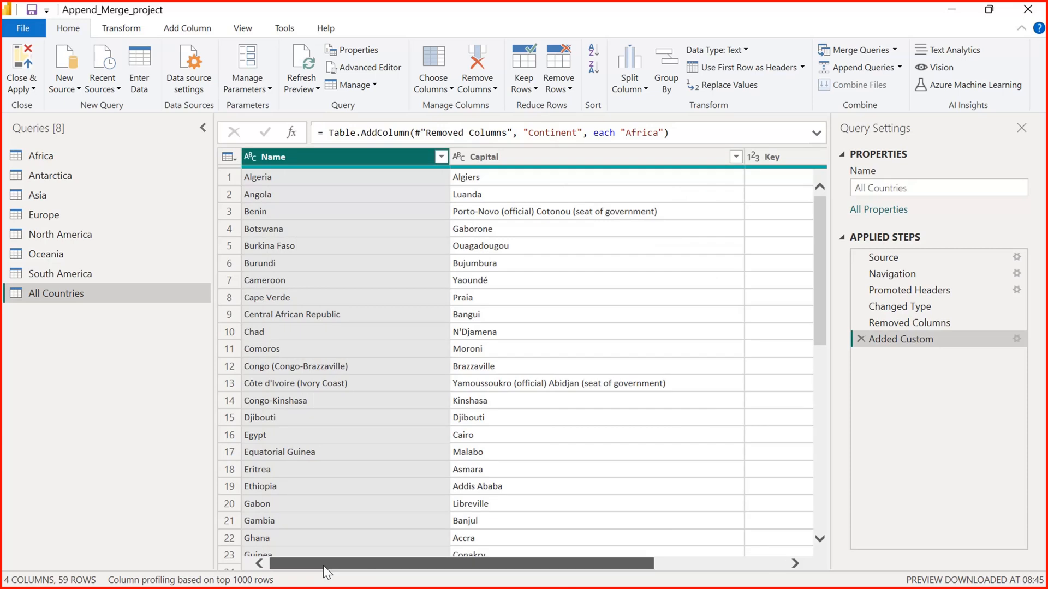
pyautogui.moveTo(323, 565); pyautogui.dragTo(805, 504)
pyautogui.click(691, 158)
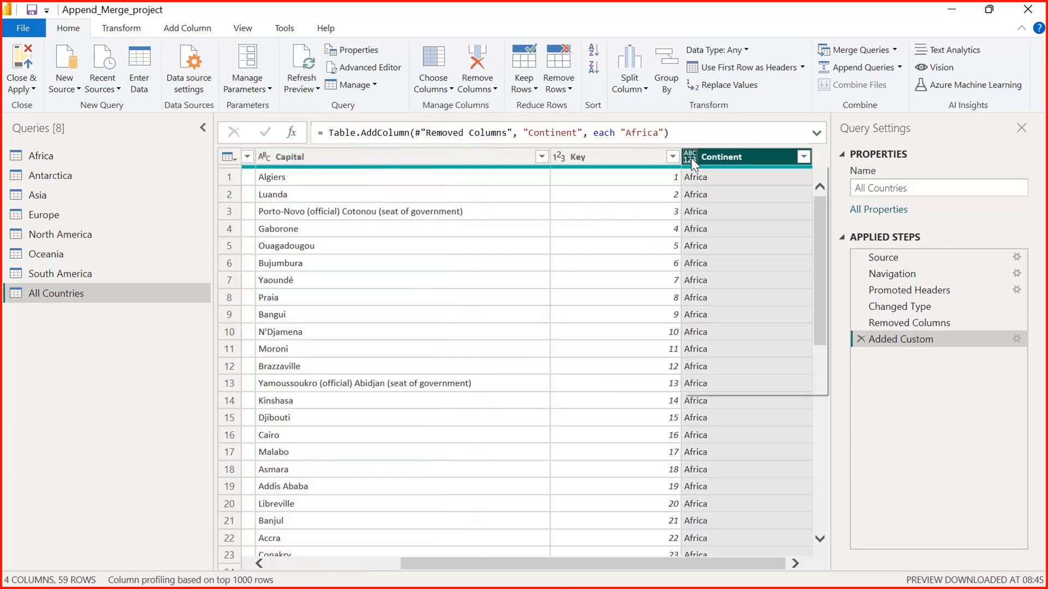
pyautogui.click(729, 329)
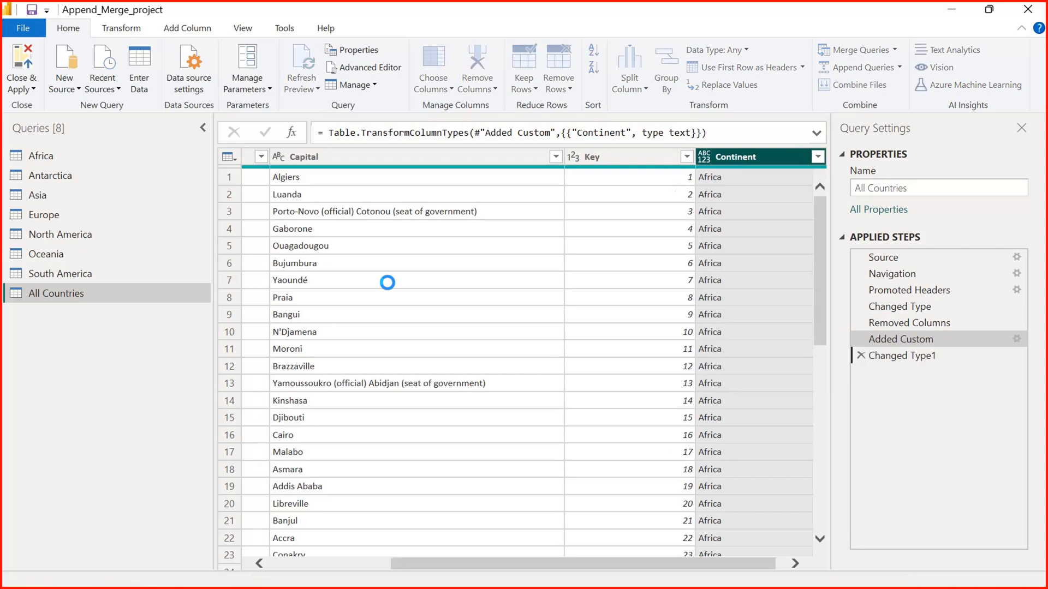
# - Check the data type of the Continent column in the South America and Oceania queries
pyautogui.click(89, 273)
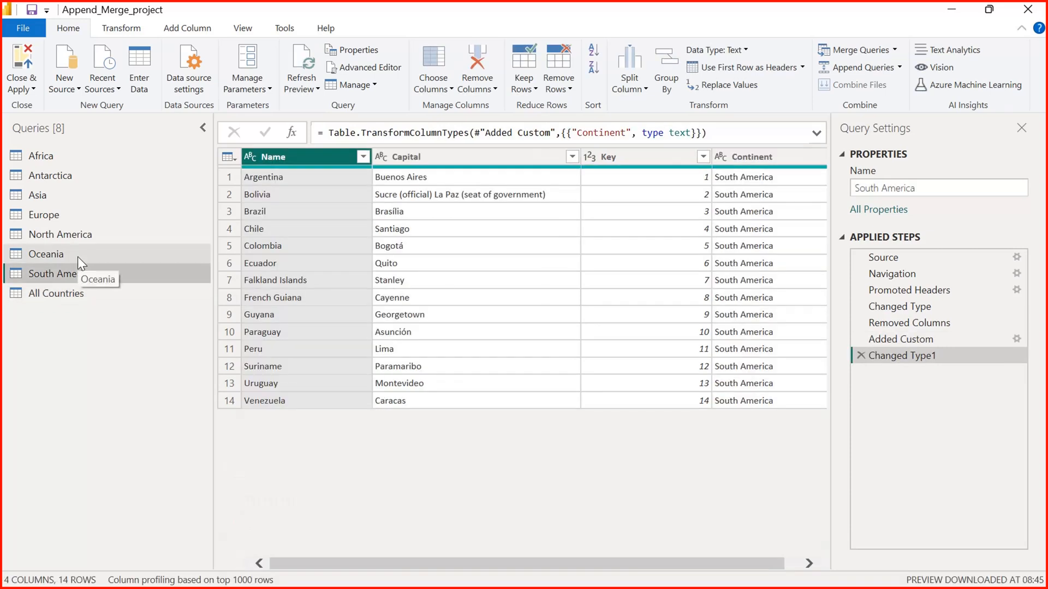
pyautogui.click(78, 257)
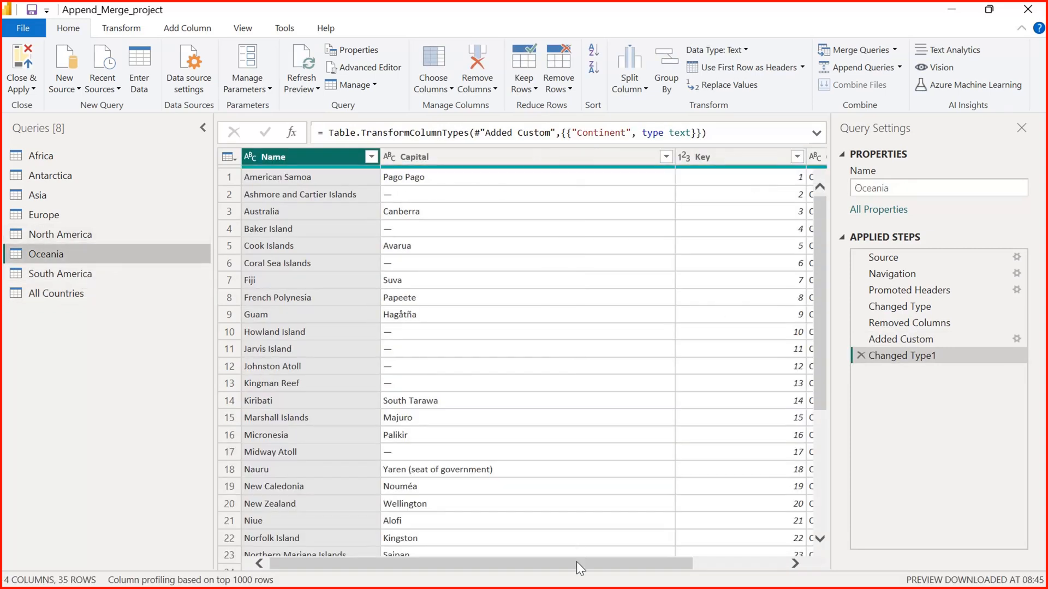
pyautogui.moveTo(577, 561); pyautogui.dragTo(716, 568)
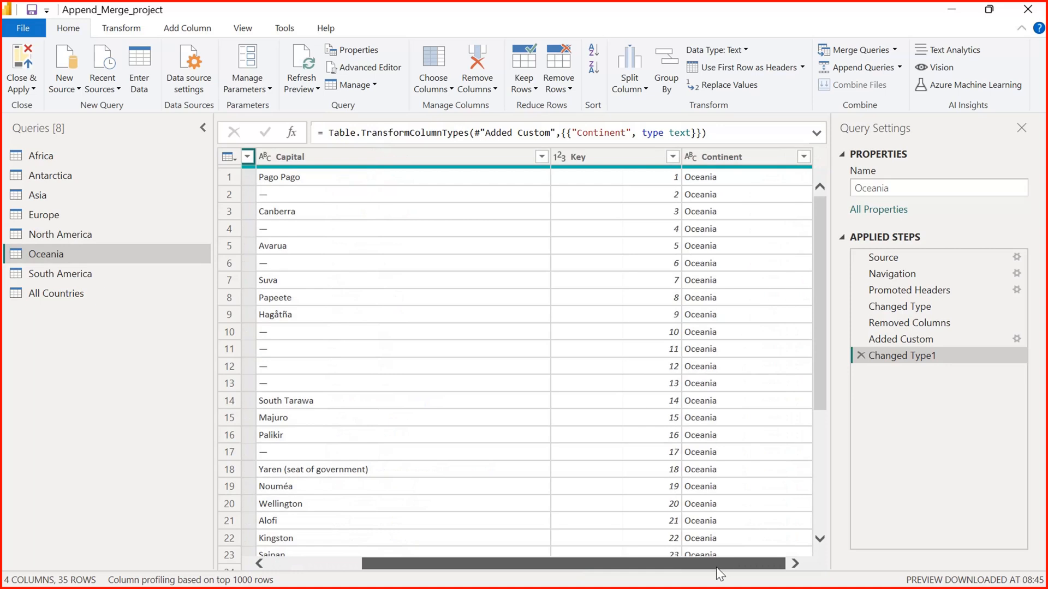
# - Change the data type of the Continent column in the North America query to Text
pyautogui.click(59, 235)
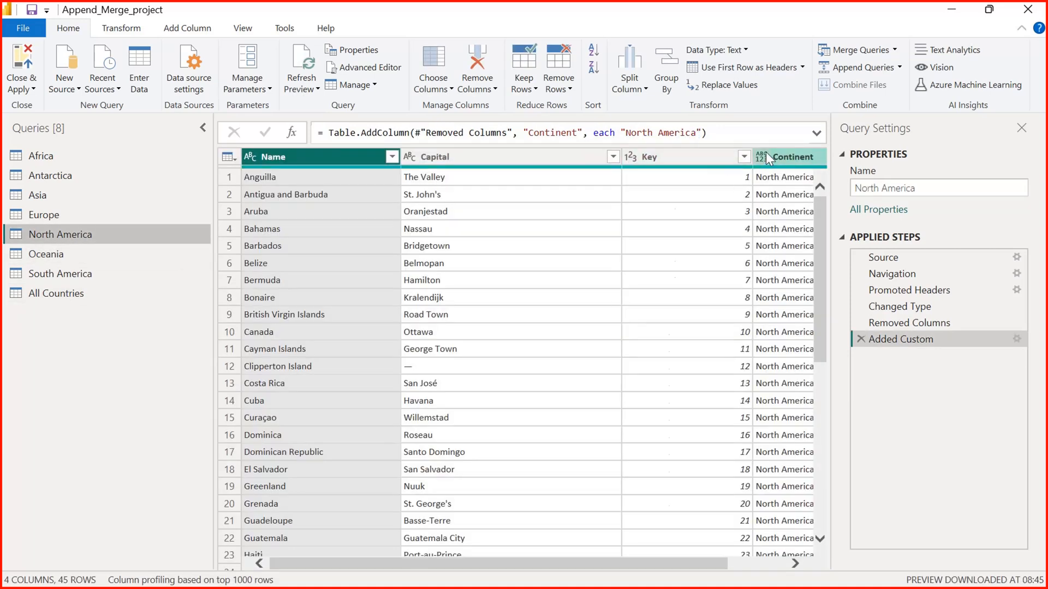
pyautogui.click(765, 155)
pyautogui.click(691, 158)
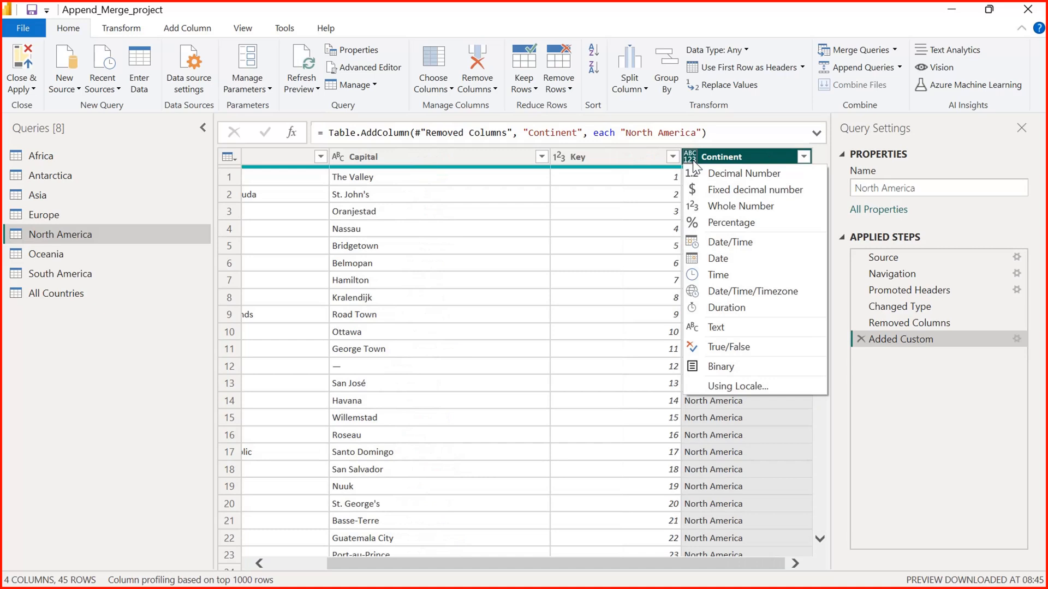
pyautogui.click(719, 332)
# - Change the data type of the Continent column in the Europe query to Text
pyautogui.click(33, 214)
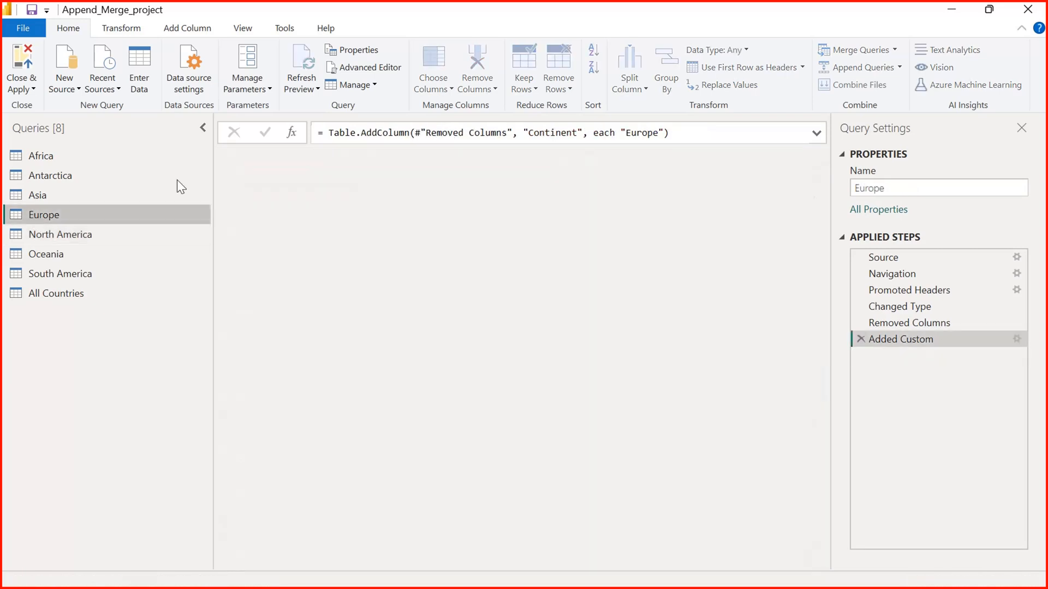
pyautogui.click(645, 159)
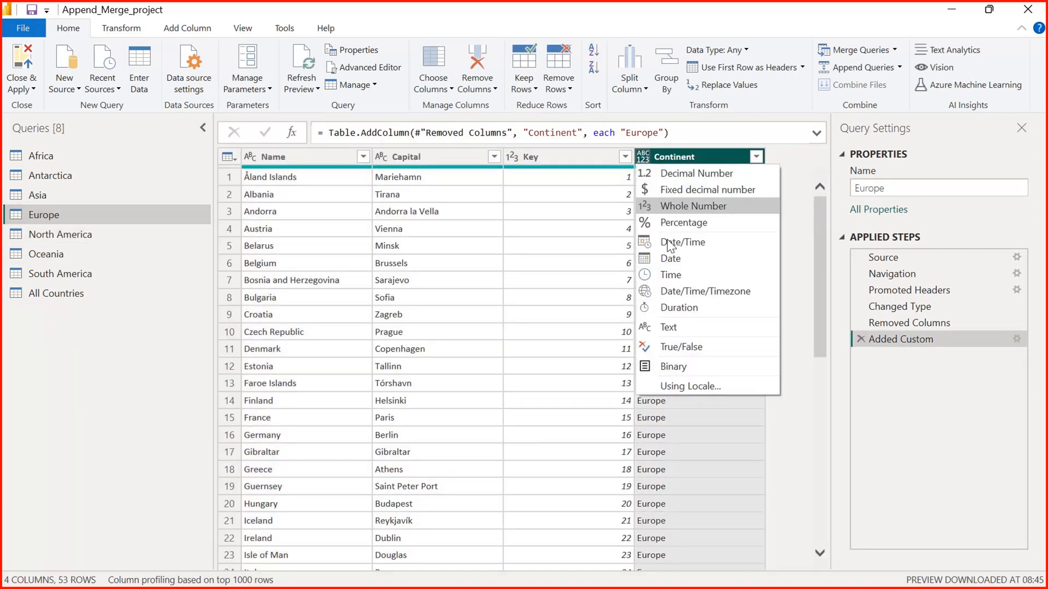
pyautogui.click(667, 325)
# - Open the data type choices for the Continent column in the Asia query
pyautogui.click(42, 196)
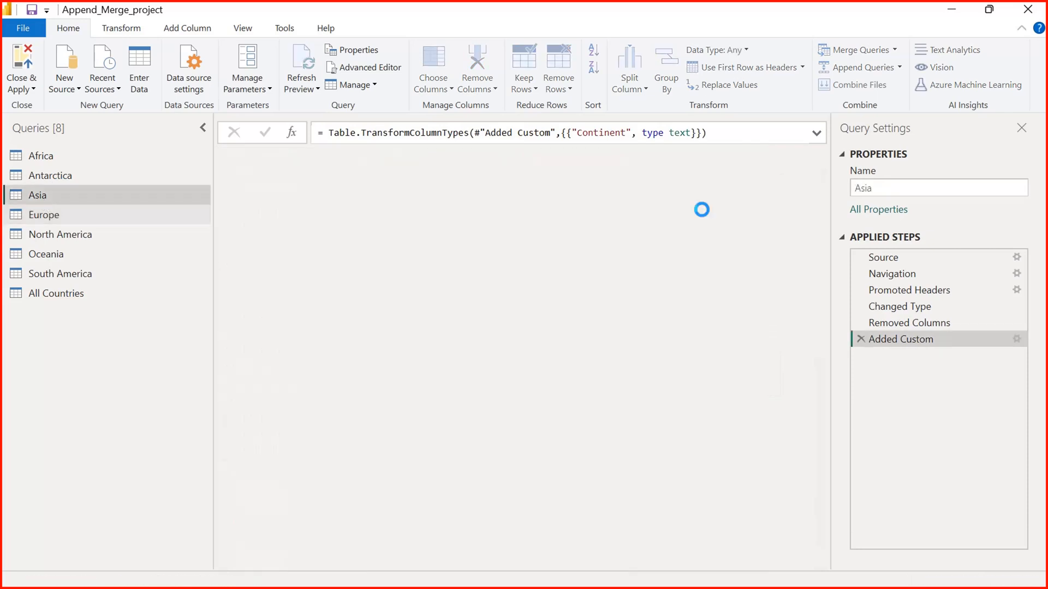
pyautogui.click(711, 563)
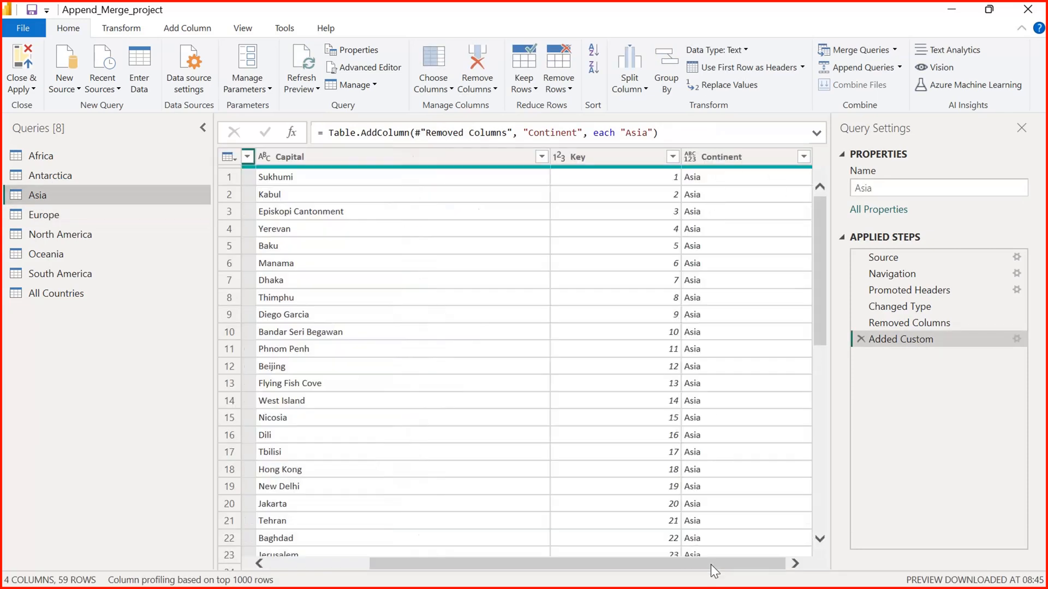
pyautogui.click(689, 159)
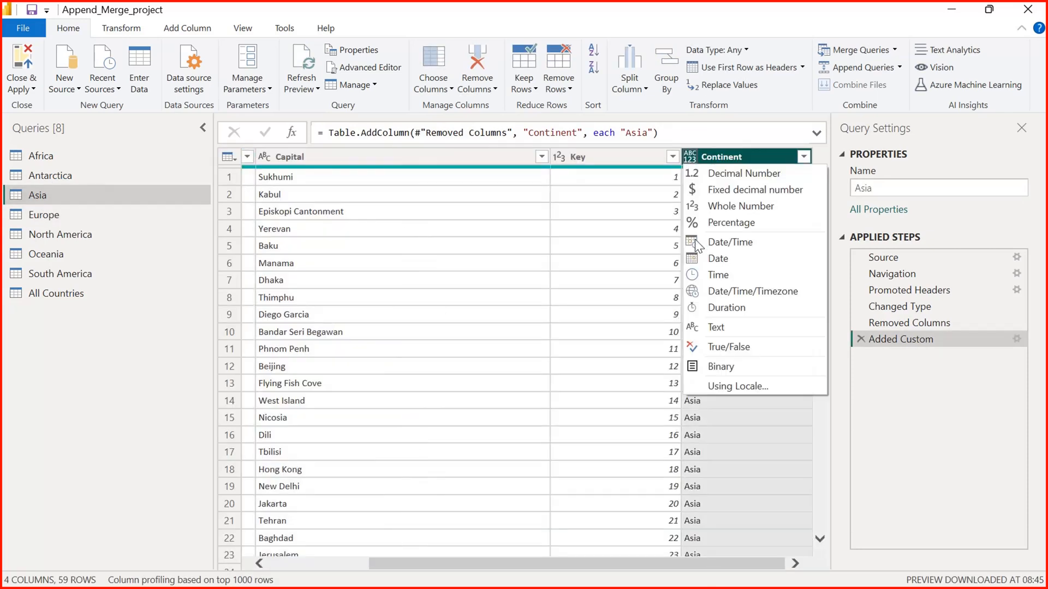
# - Set the Continent column's data type to Text in the Asia, Antarctica and Africa queries
pyautogui.click(711, 326)
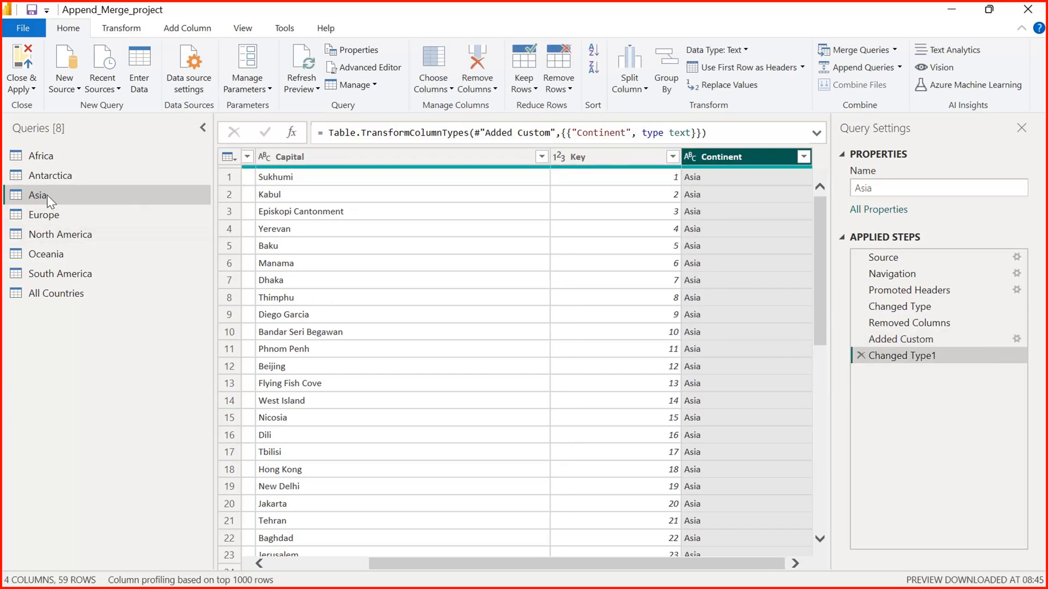
pyautogui.click(47, 180)
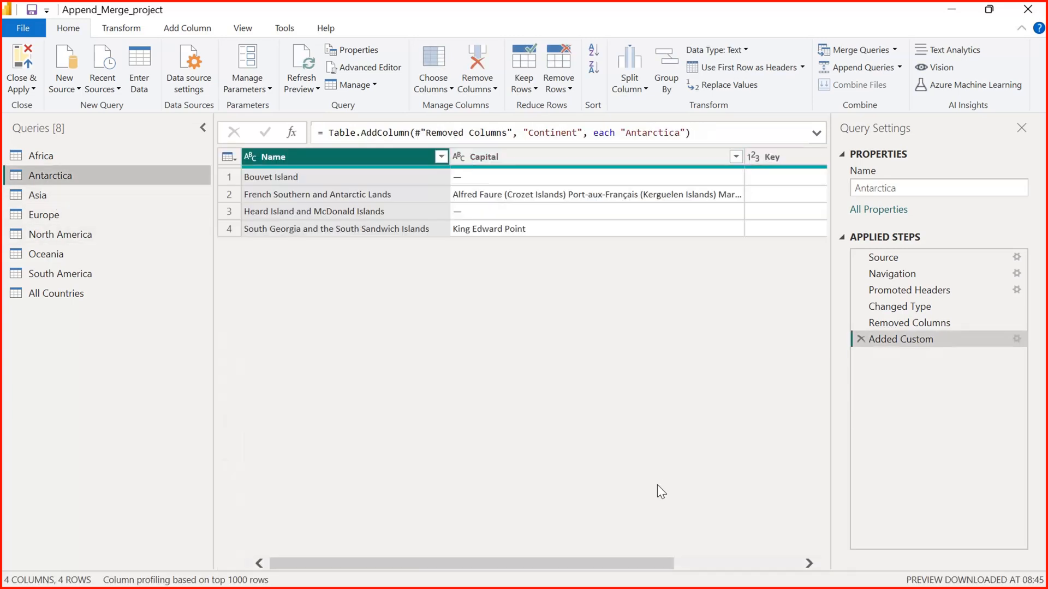
pyautogui.click(706, 561)
pyautogui.click(706, 150)
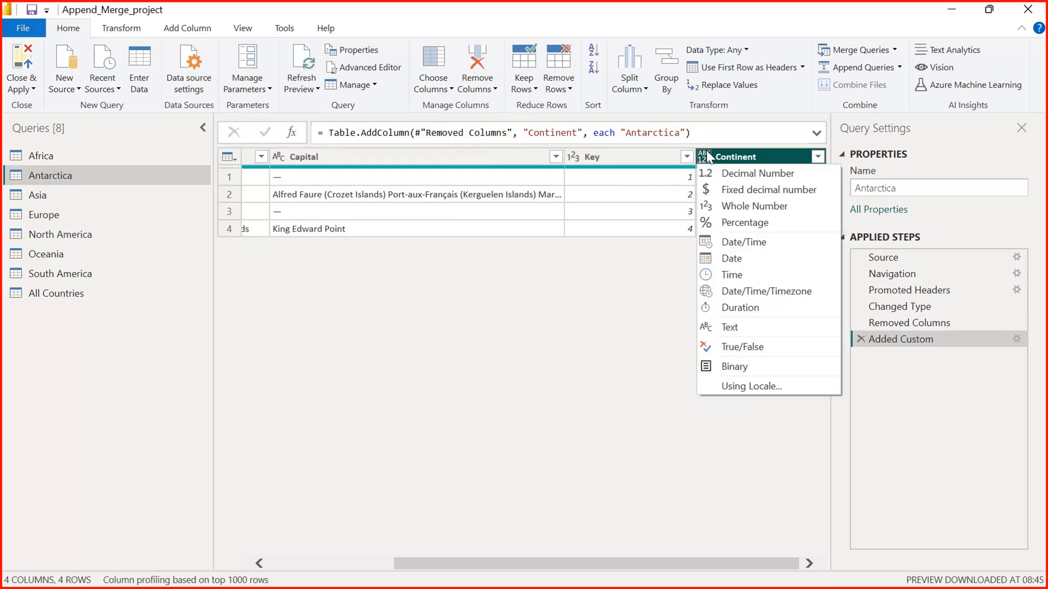
pyautogui.click(729, 327)
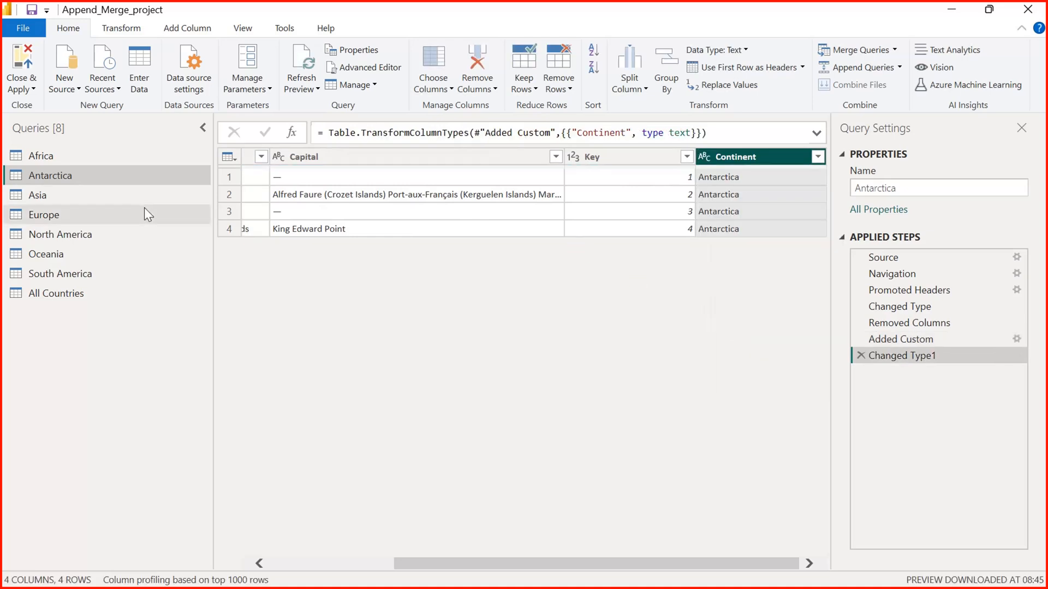
pyautogui.click(45, 159)
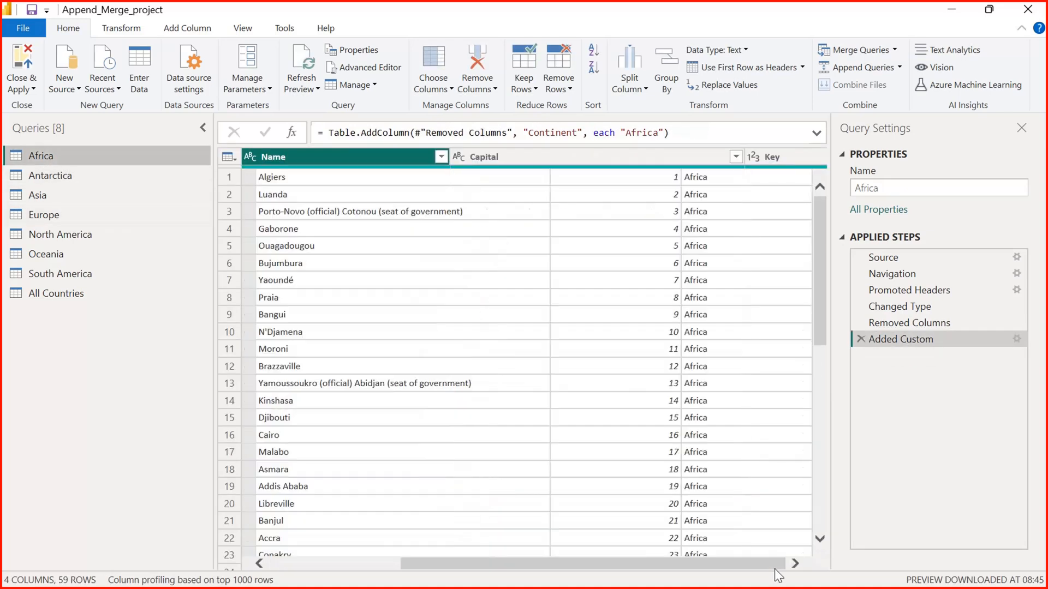
pyautogui.click(690, 155)
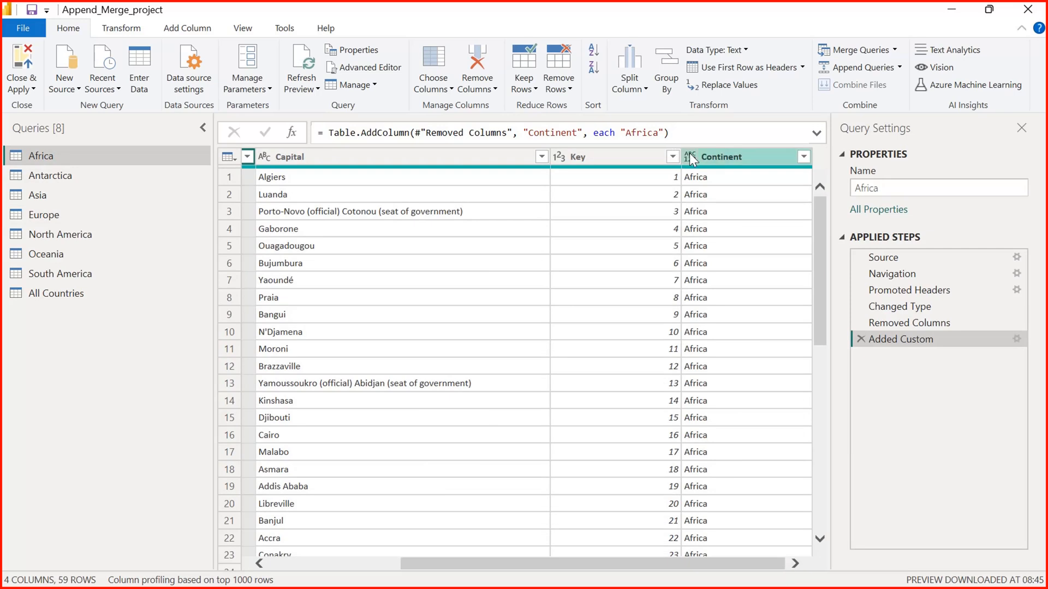
pyautogui.click(722, 326)
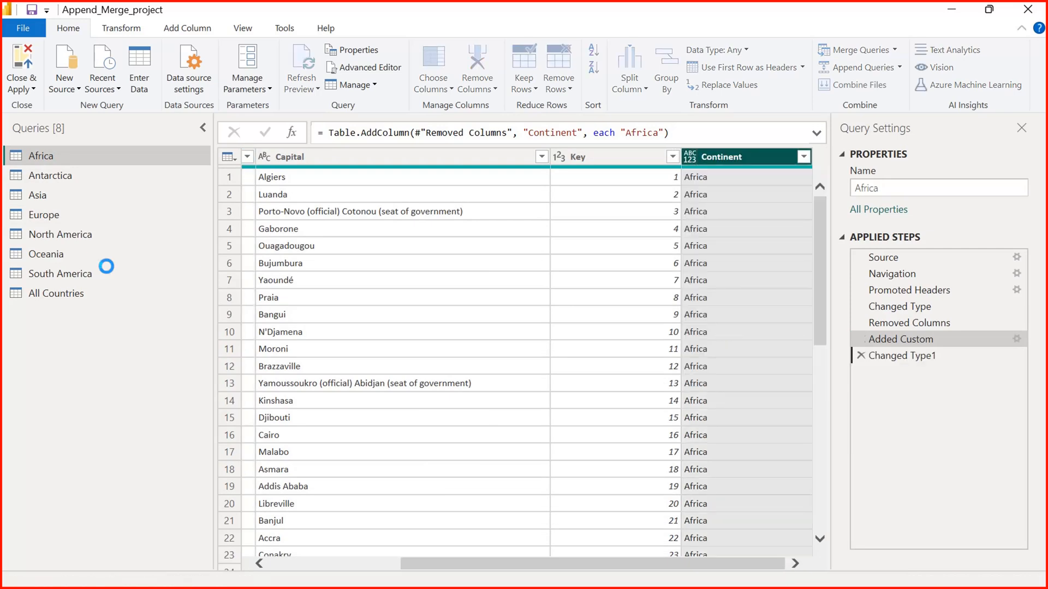
# - Append the Antarctica table to the All Countries query as a two-table append and review the rows at its end
pyautogui.click(67, 295)
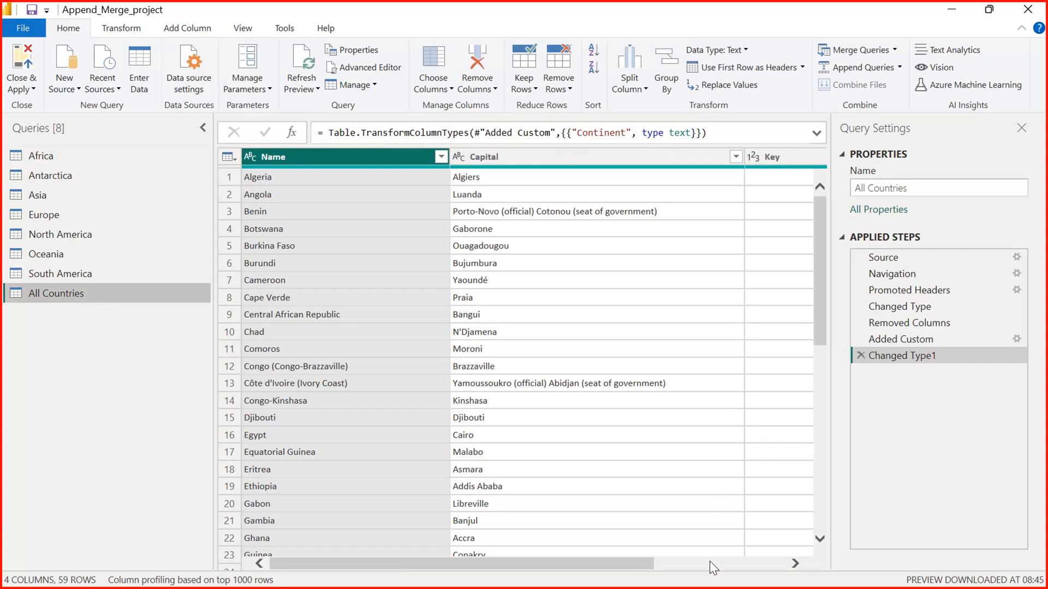
pyautogui.click(710, 562)
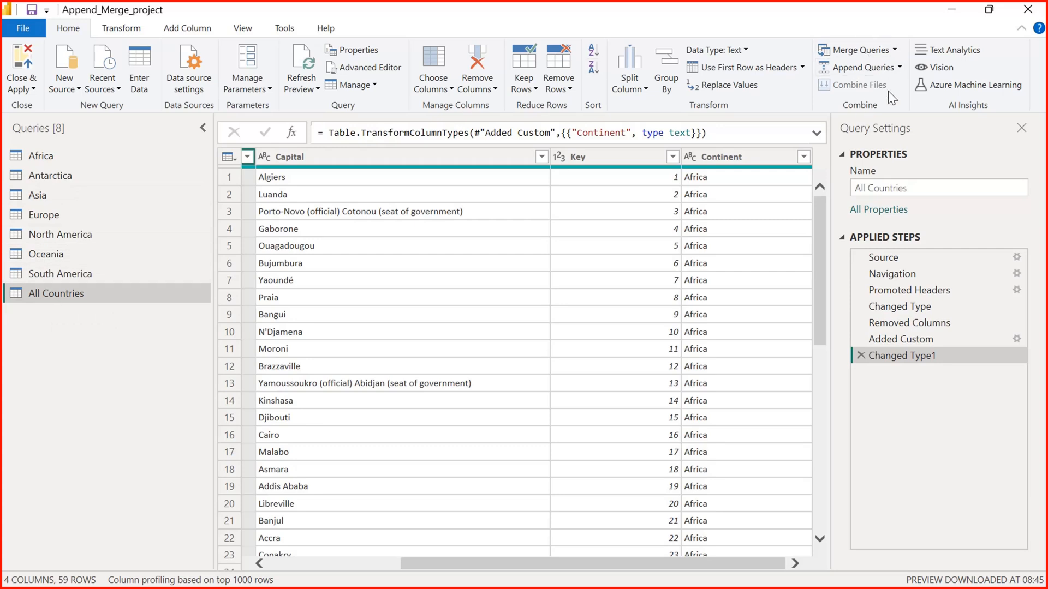
pyautogui.click(899, 67)
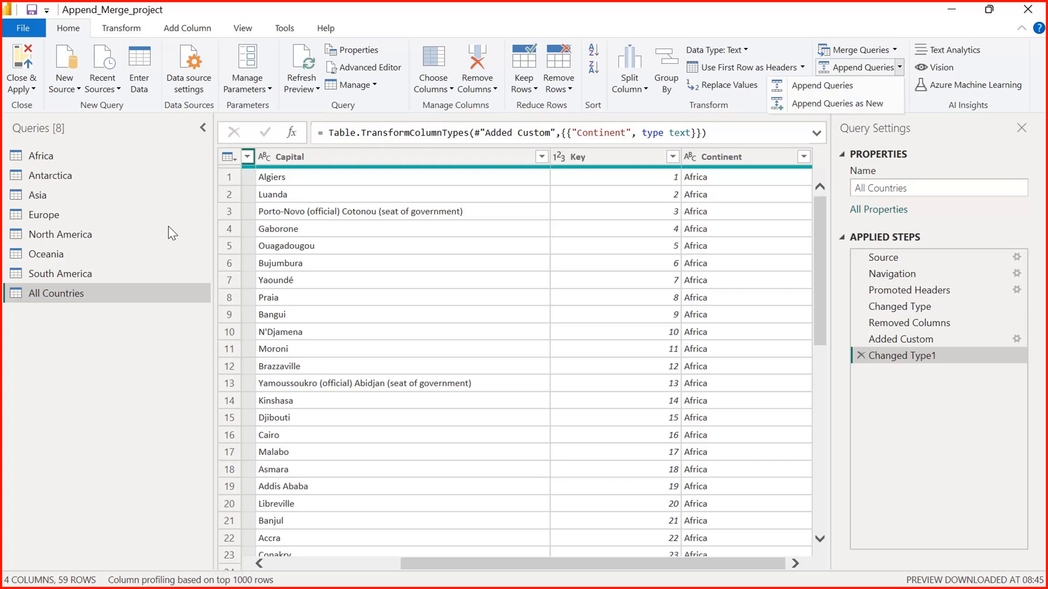
pyautogui.click(79, 295)
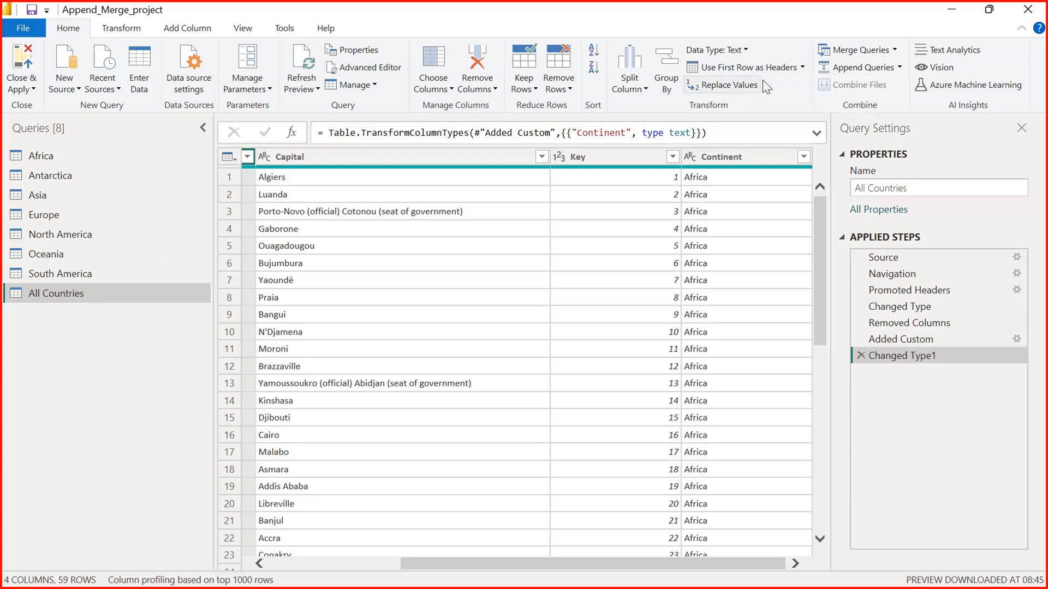
pyautogui.click(900, 67)
pyautogui.click(879, 88)
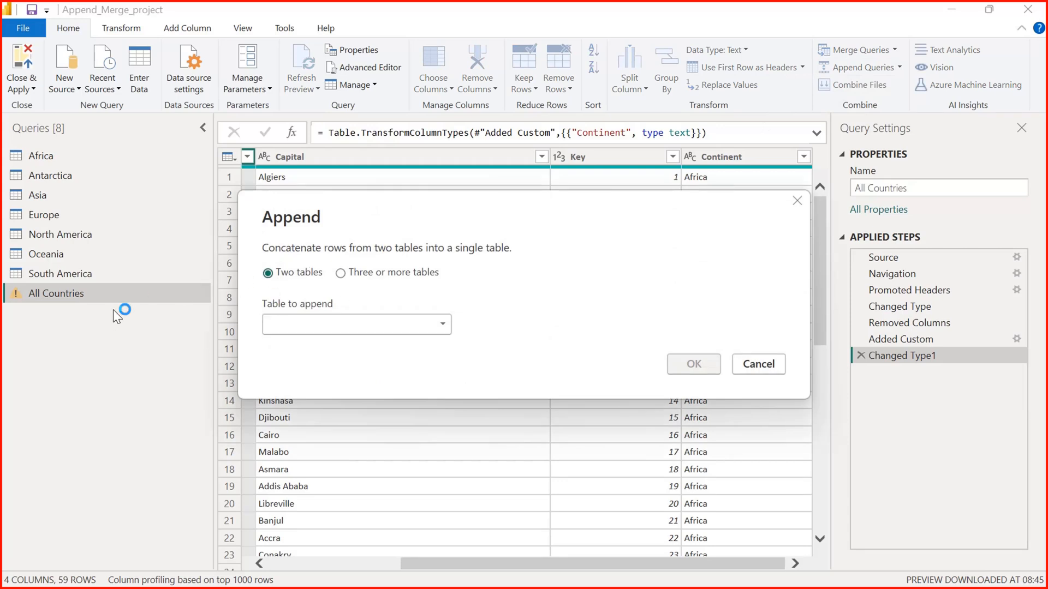
pyautogui.click(443, 325)
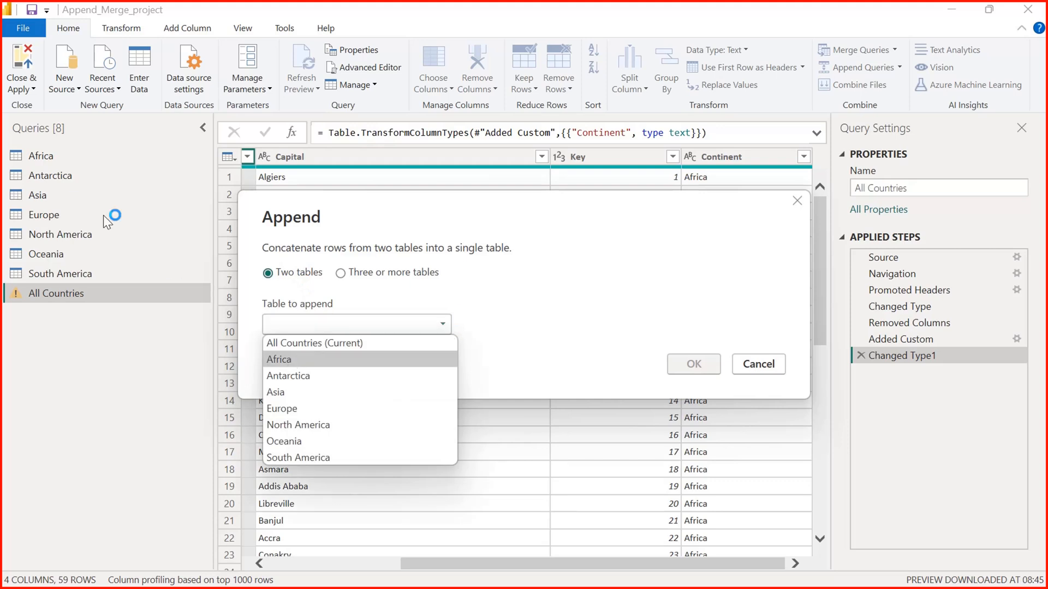
pyautogui.click(301, 376)
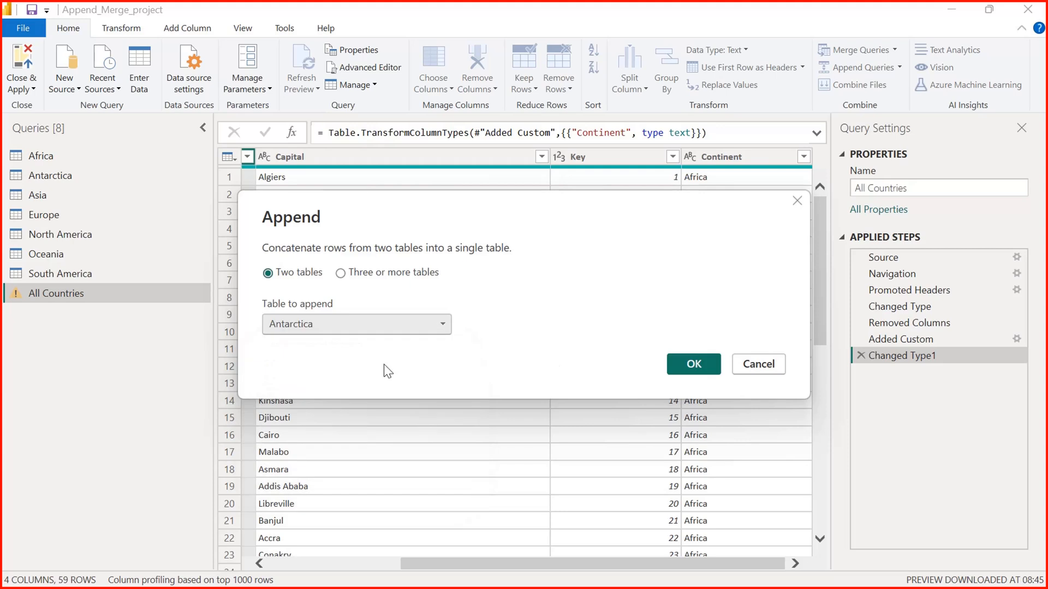
pyautogui.click(694, 366)
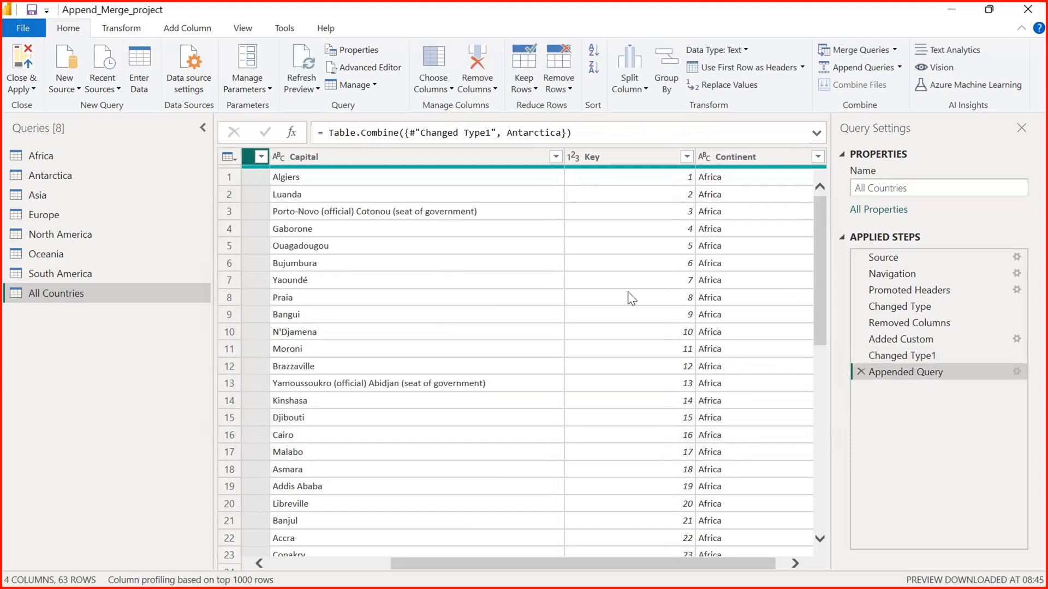
pyautogui.moveTo(816, 293); pyautogui.dragTo(807, 535)
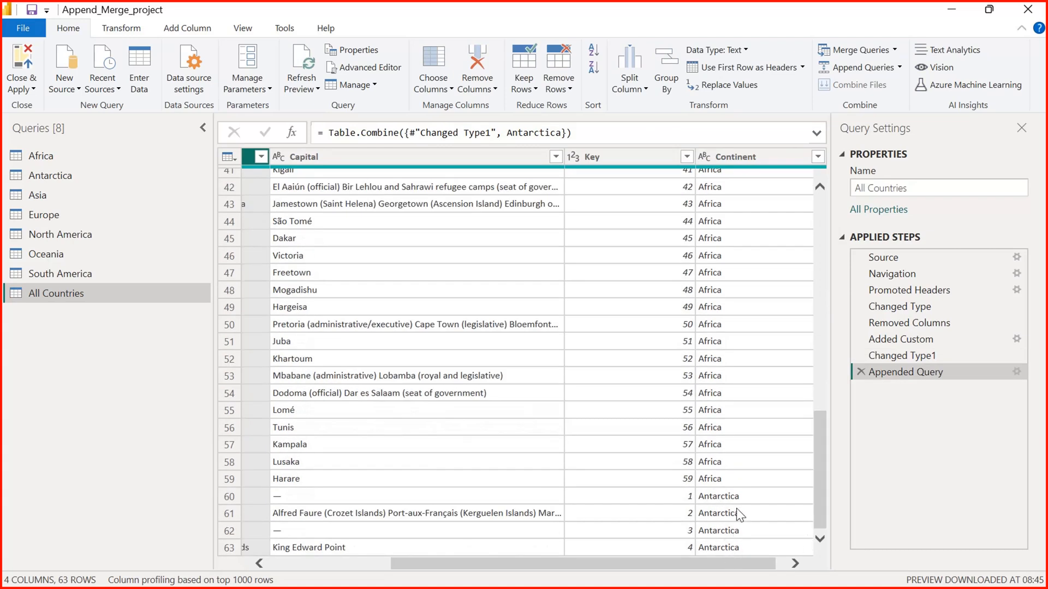
pyautogui.moveTo(694, 565); pyautogui.dragTo(752, 578)
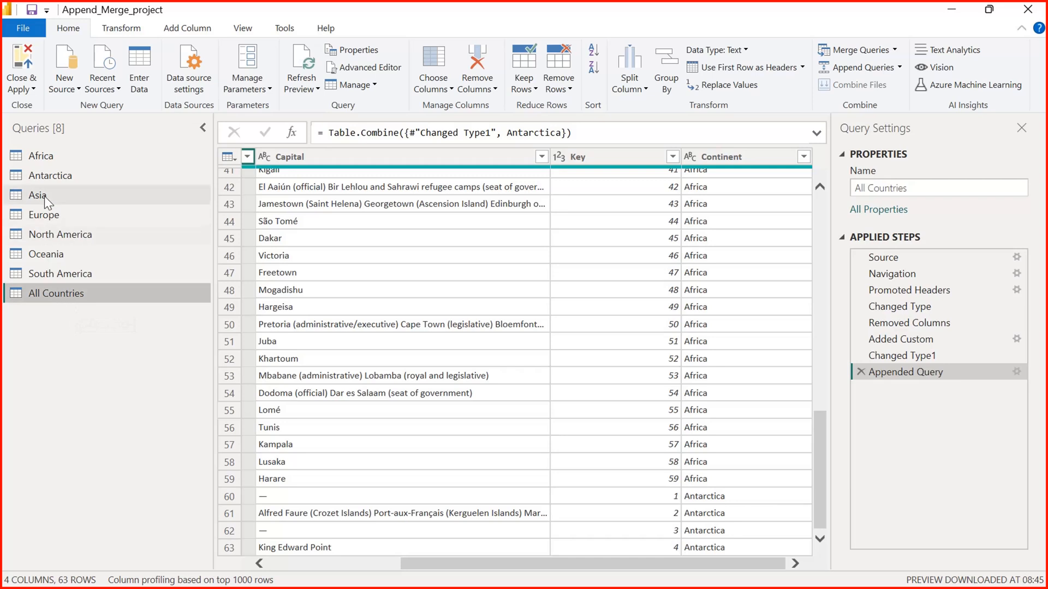
# - Append the Asia, Europe, North America, Oceania and South America tables to All Countries using the three-or-more-tables option
pyautogui.click(899, 66)
pyautogui.click(849, 85)
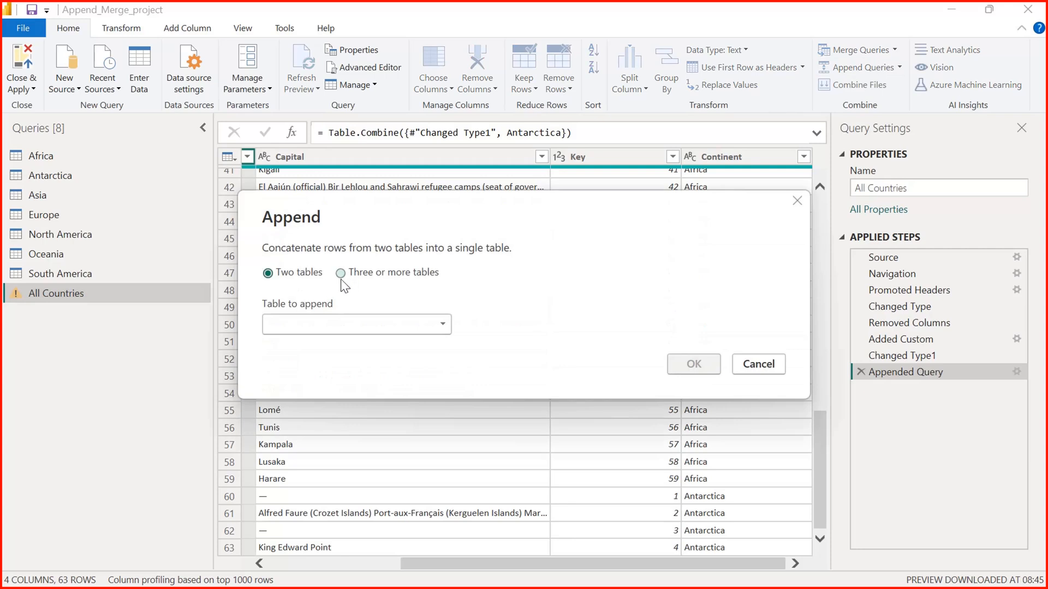
pyautogui.click(340, 274)
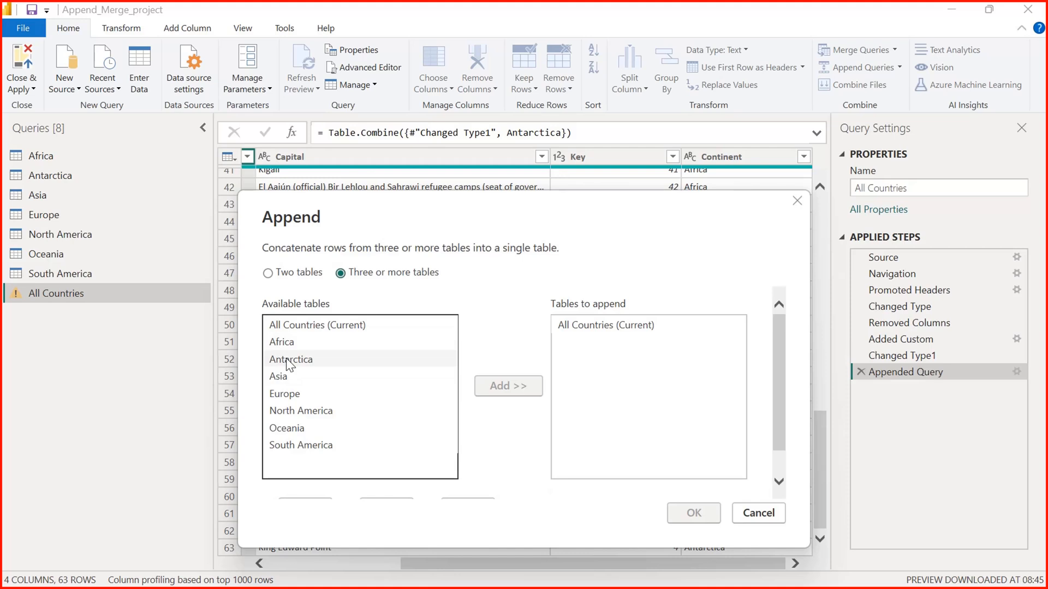
pyautogui.click(287, 378)
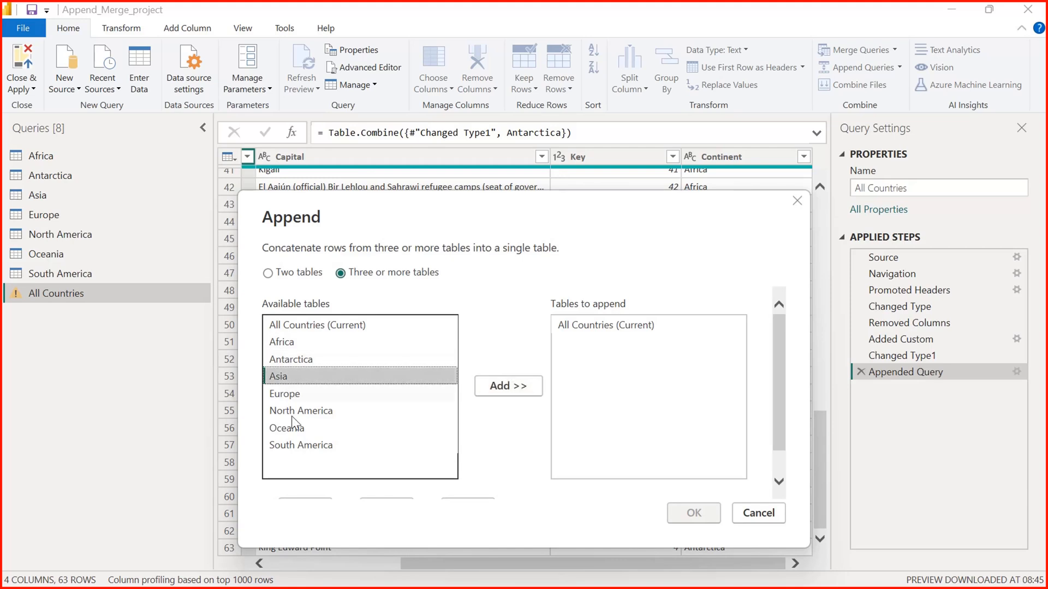
pyautogui.keyDown('shift'); pyautogui.click(292, 447); pyautogui.keyUp('shift')
pyautogui.click(506, 386)
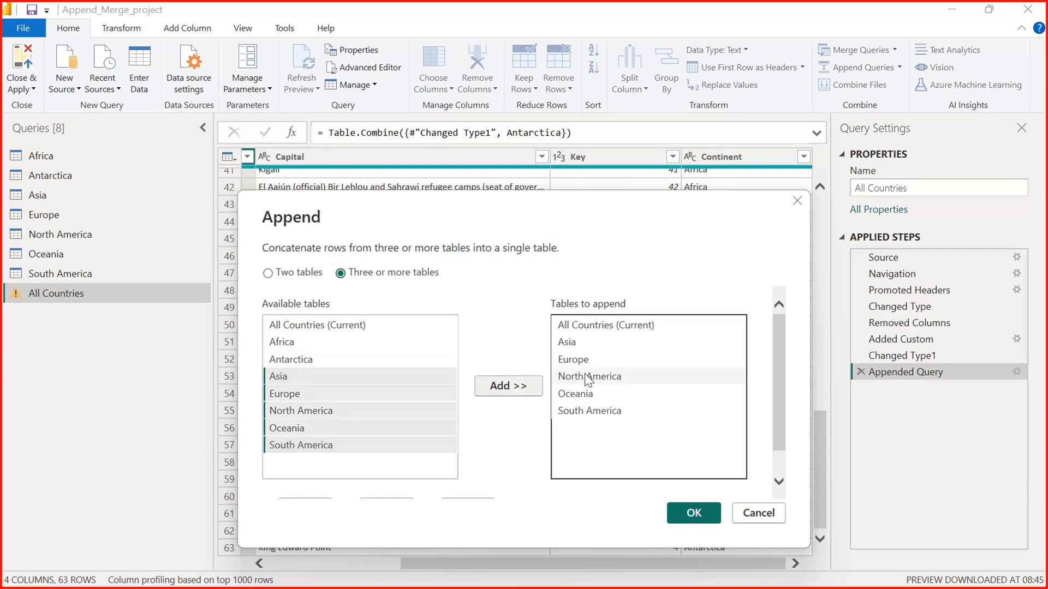
pyautogui.click(691, 514)
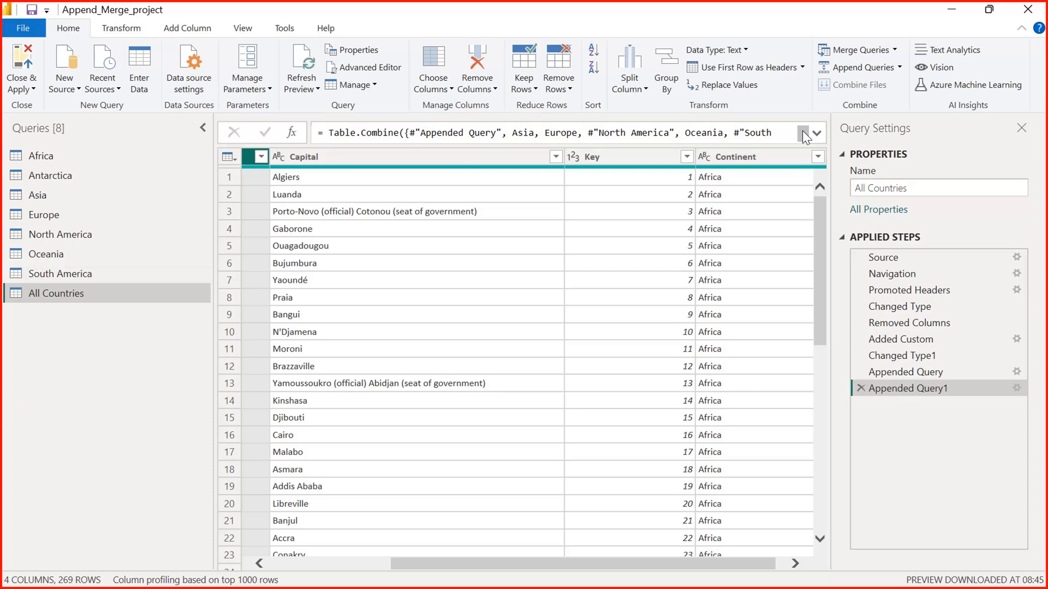
# - Examine the distinct Continent values and combined rows in All Countries, and look at the South America and Oceania queries
pyautogui.click(819, 155)
pyautogui.click(804, 157)
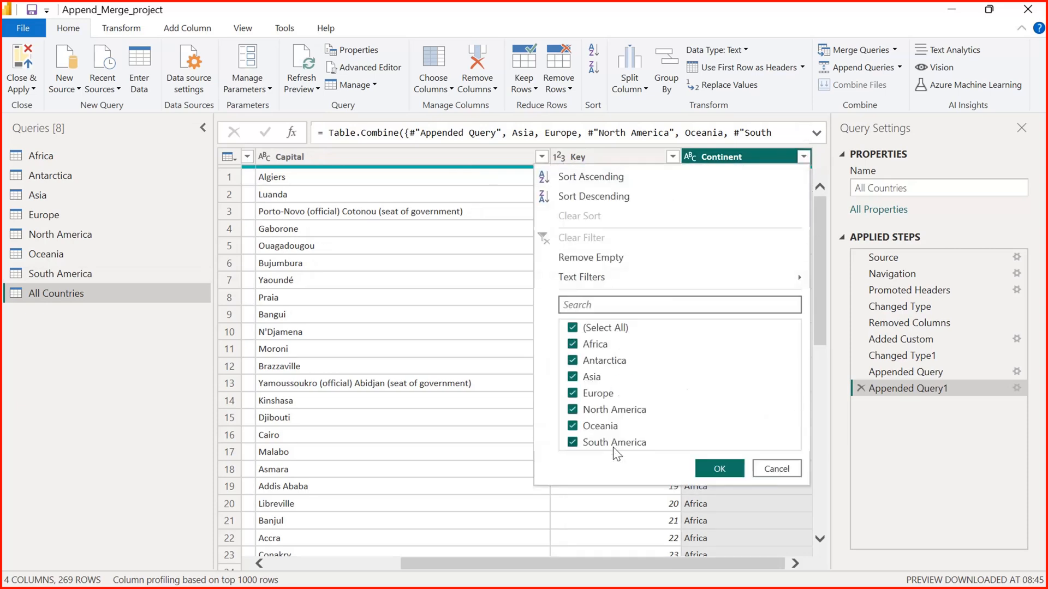
pyautogui.click(765, 468)
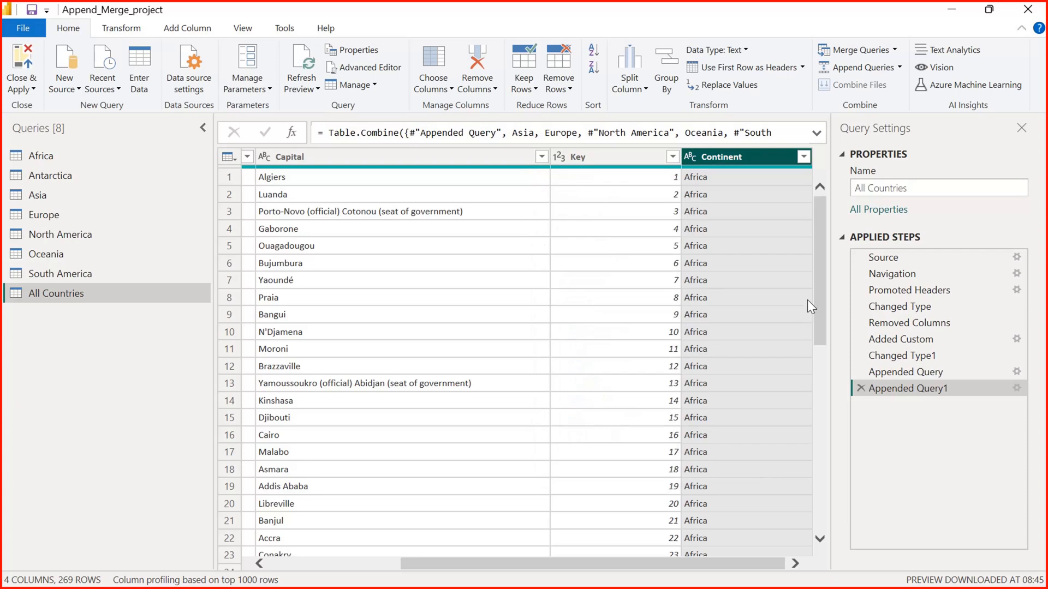
pyautogui.moveTo(822, 260); pyautogui.dragTo(818, 470)
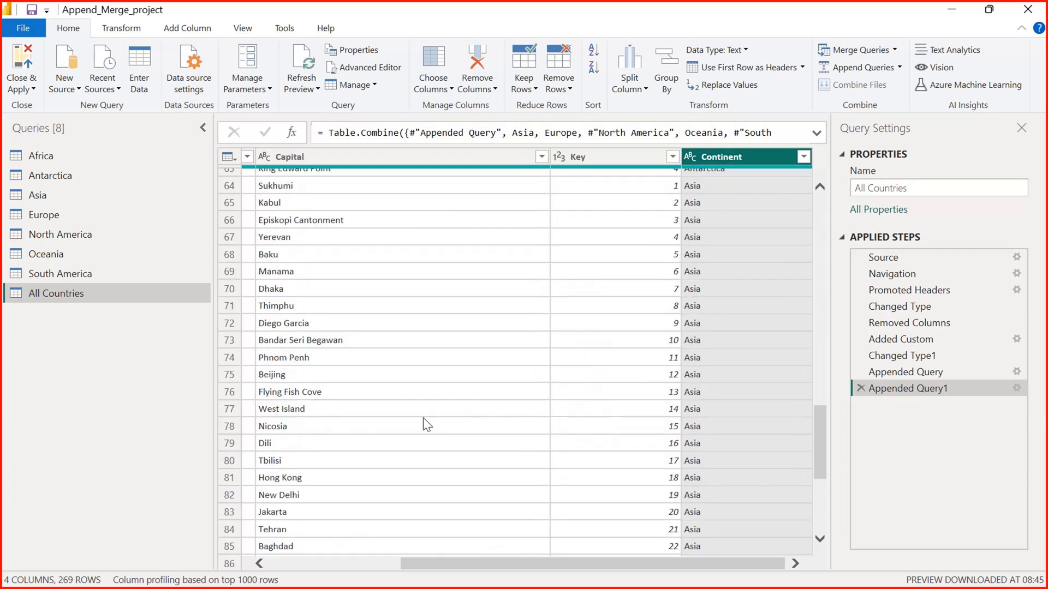
pyautogui.moveTo(816, 458); pyautogui.dragTo(809, 178)
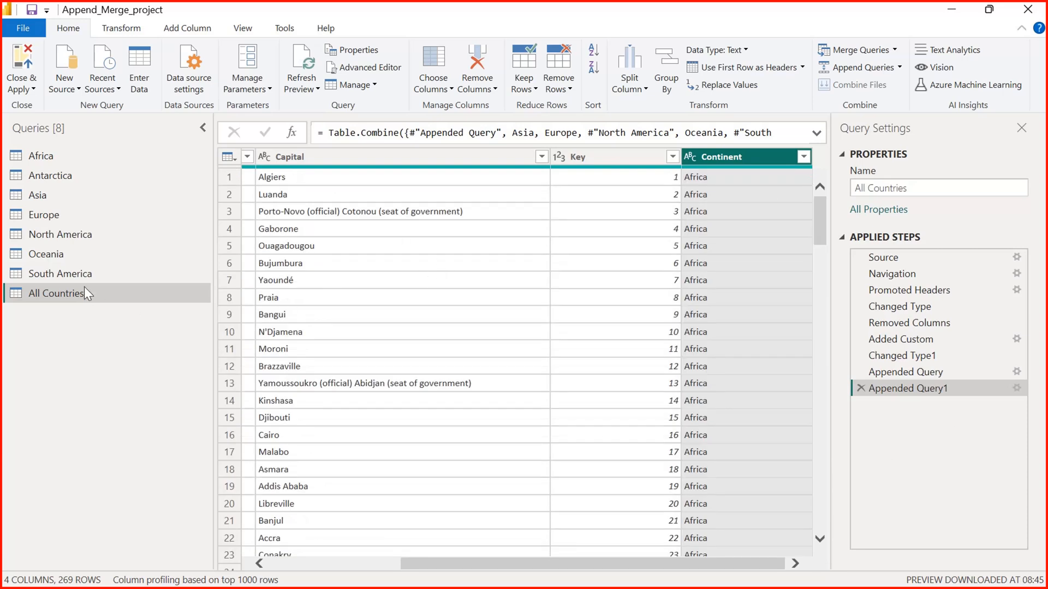
pyautogui.click(74, 274)
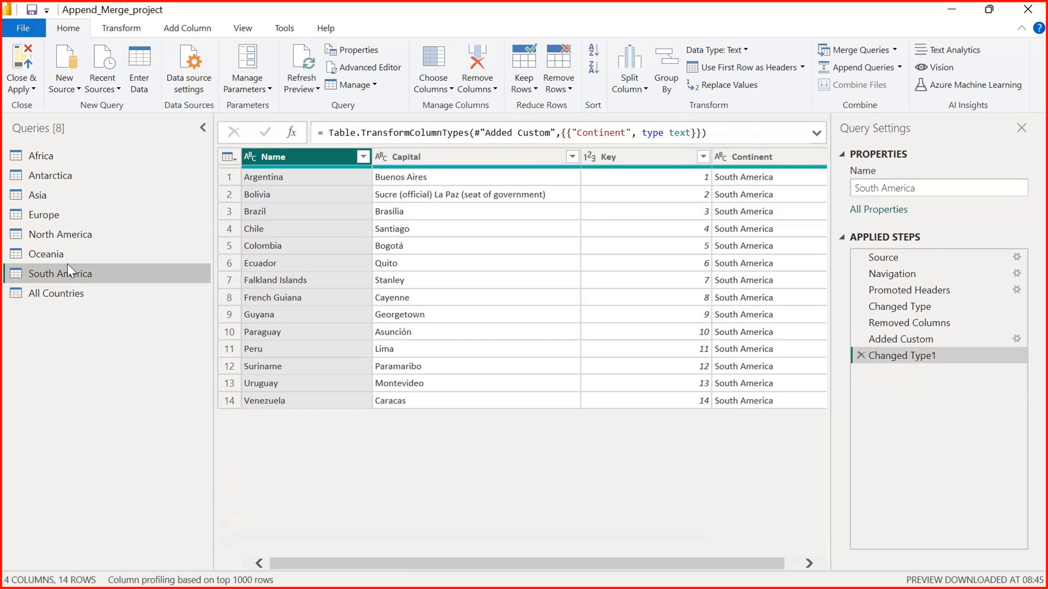
pyautogui.click(61, 256)
pyautogui.click(60, 292)
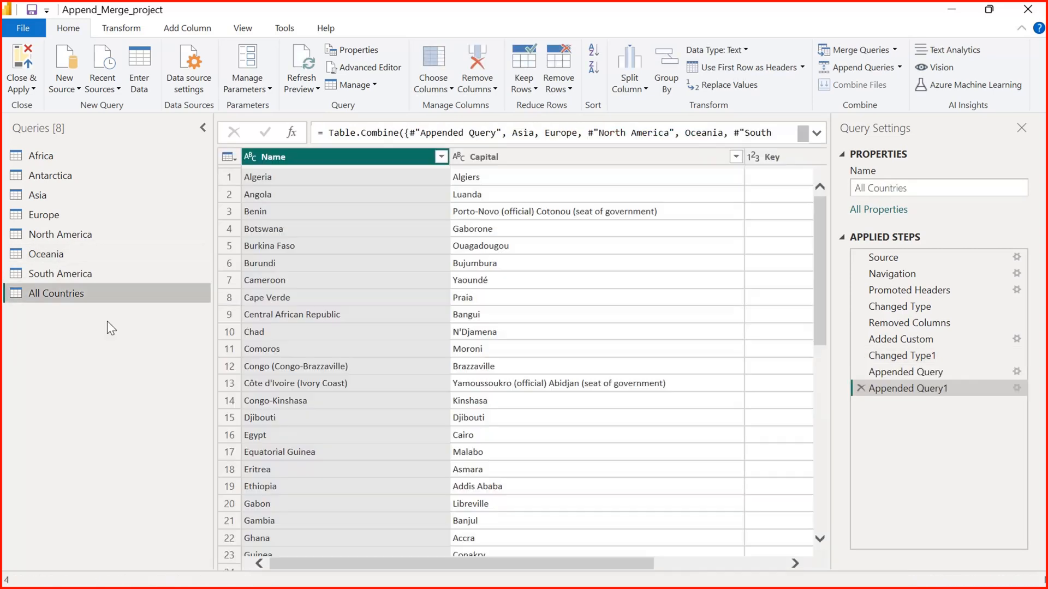
# - Move the Key column to the beginning of the All Countries query
pyautogui.moveTo(299, 562); pyautogui.dragTo(350, 568)
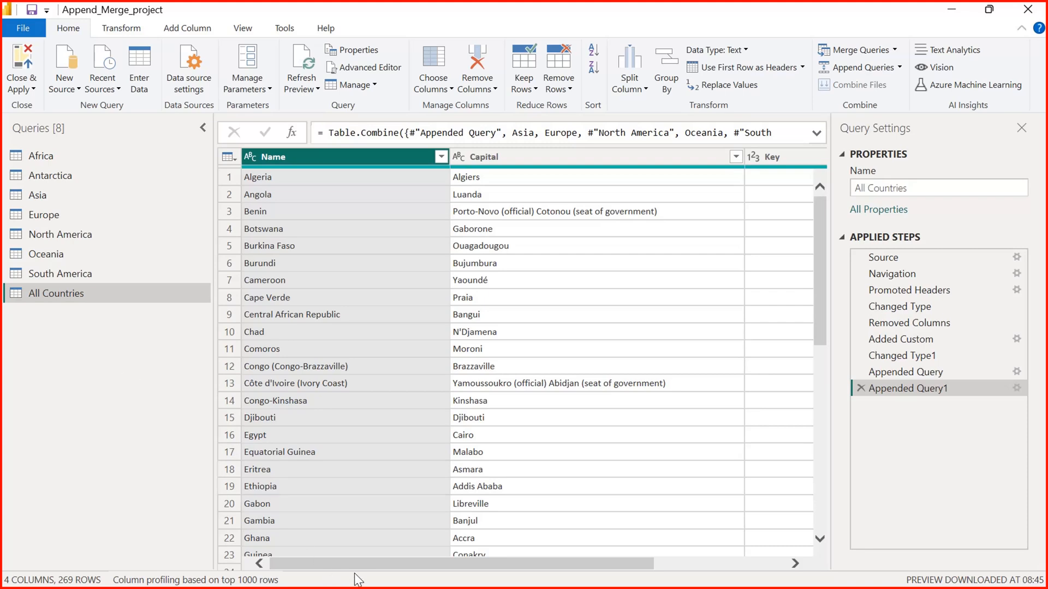
pyautogui.moveTo(426, 567); pyautogui.dragTo(610, 570)
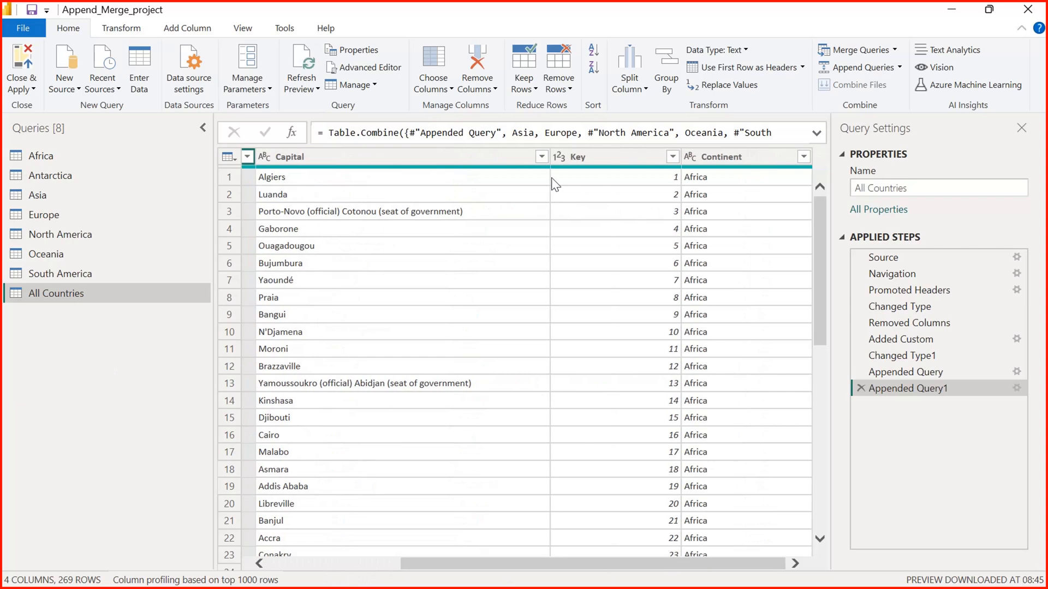
pyautogui.click(591, 152)
pyautogui.rightClick(592, 152)
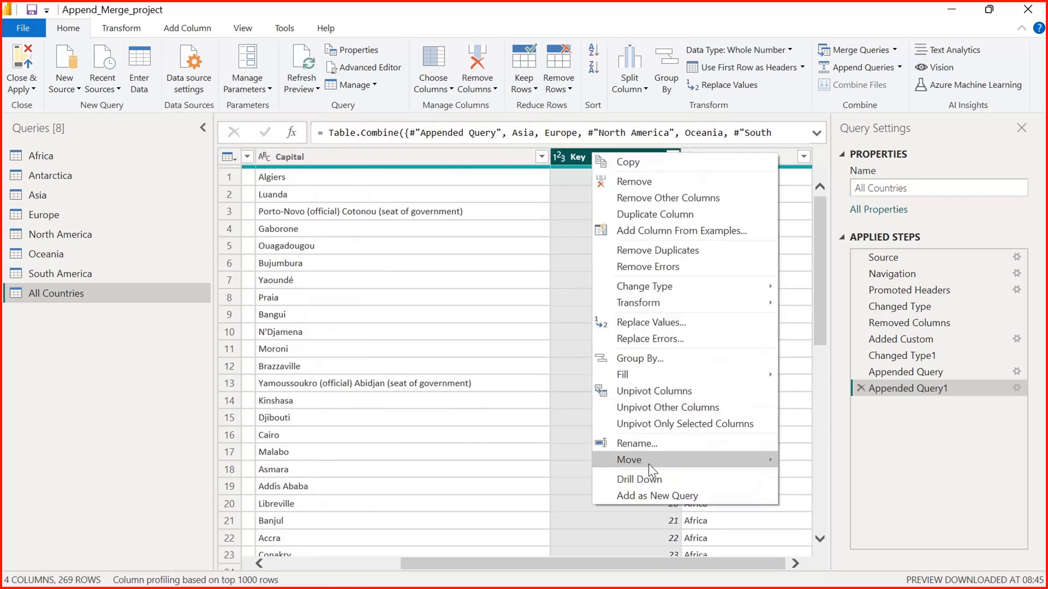
pyautogui.moveTo(671, 465)
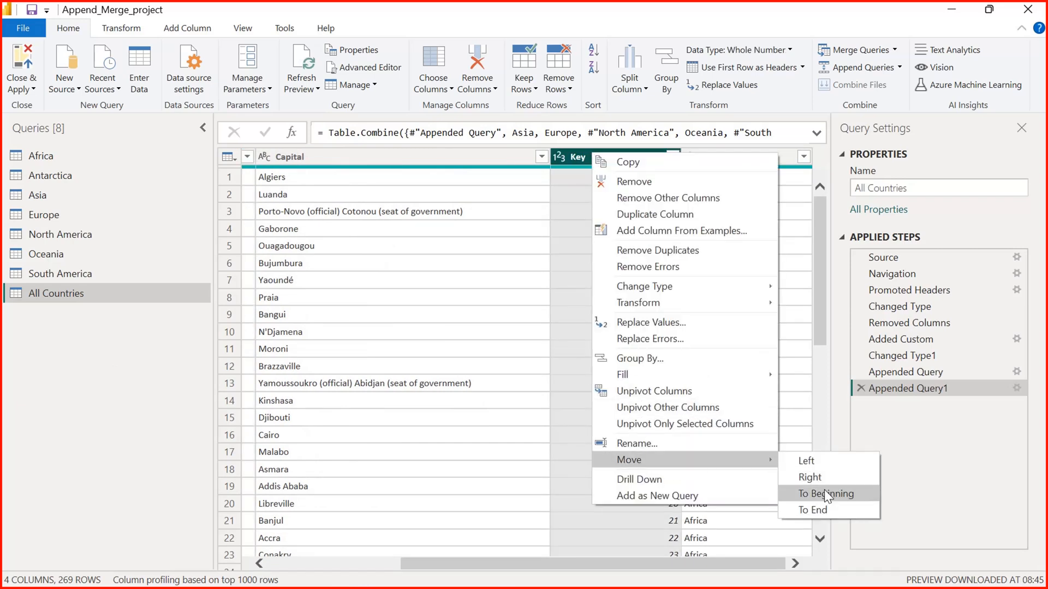
pyautogui.click(824, 490)
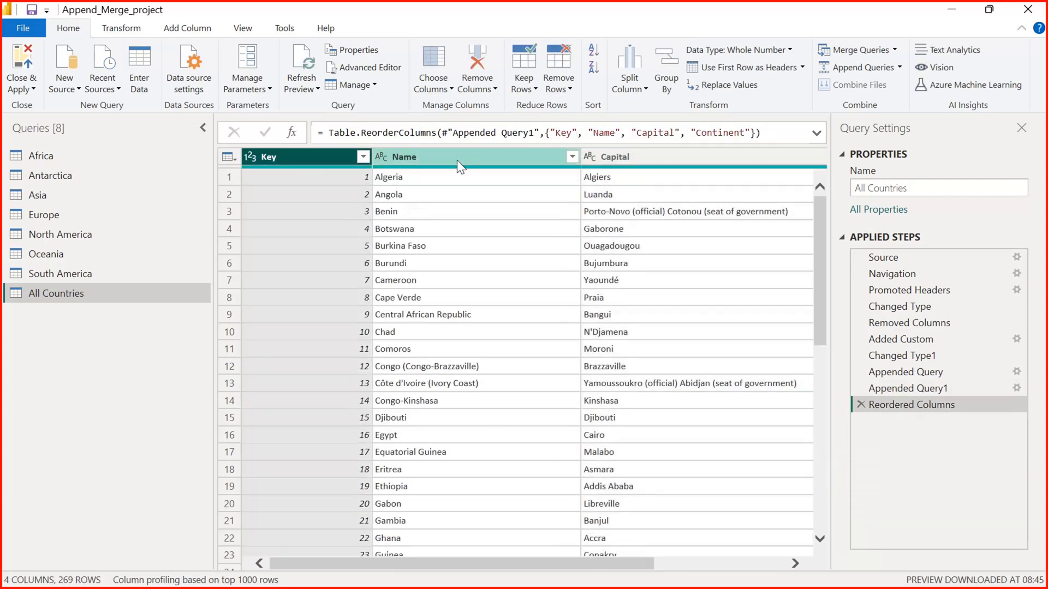
# - Move the Continent column to the beginning of All Countries and shift it one place right, directly after Key
pyautogui.moveTo(507, 565); pyautogui.dragTo(711, 562)
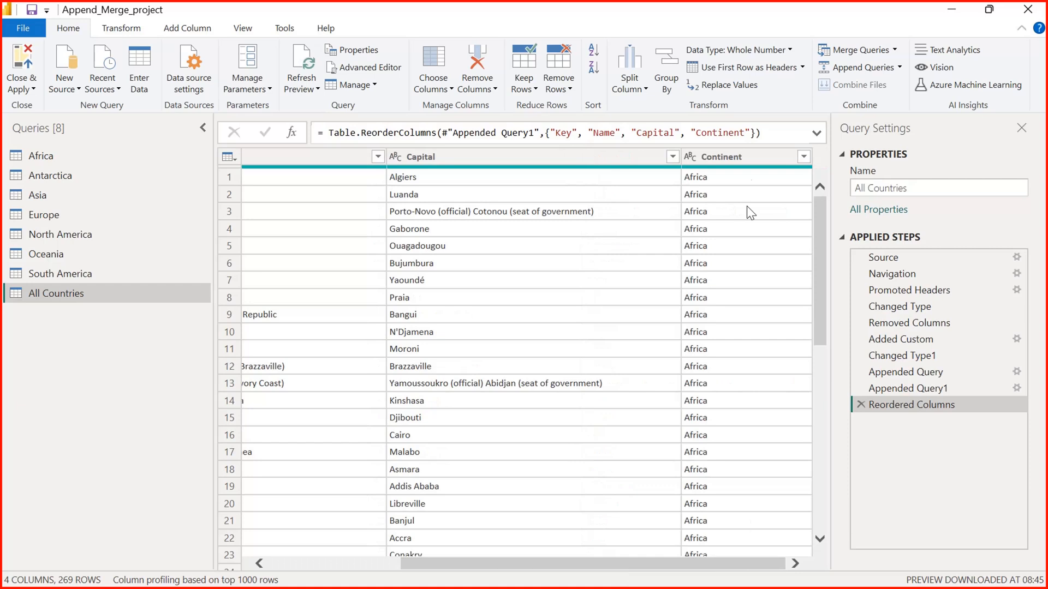
pyautogui.rightClick(738, 157)
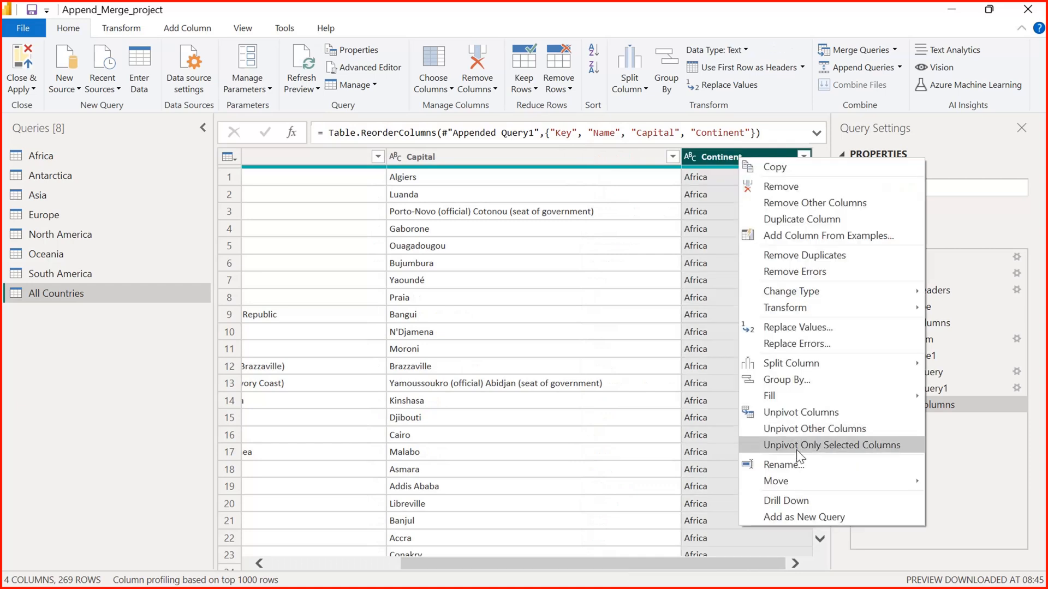
pyautogui.moveTo(799, 481)
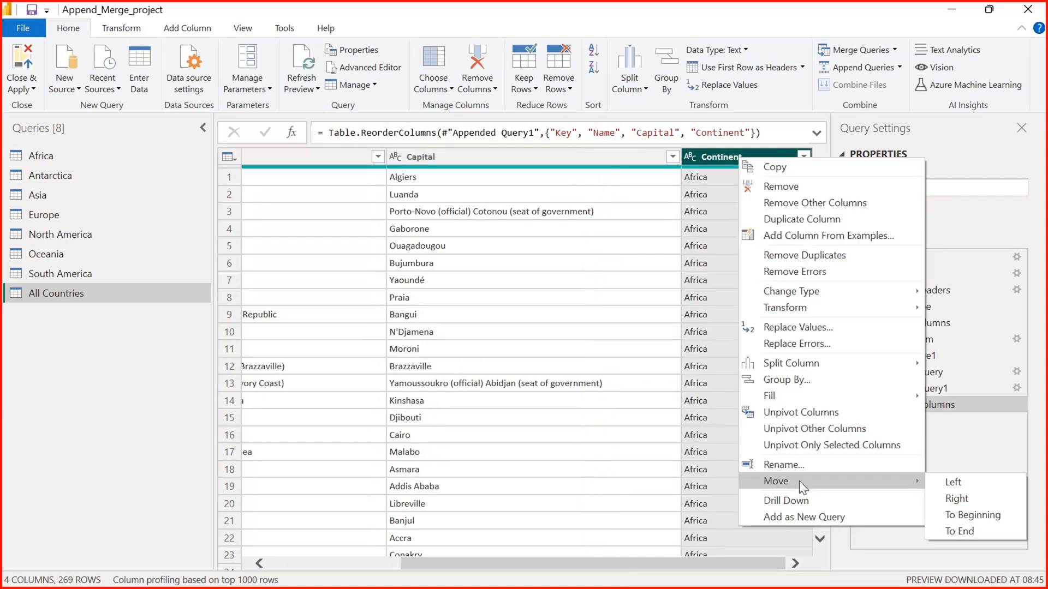
pyautogui.click(972, 509)
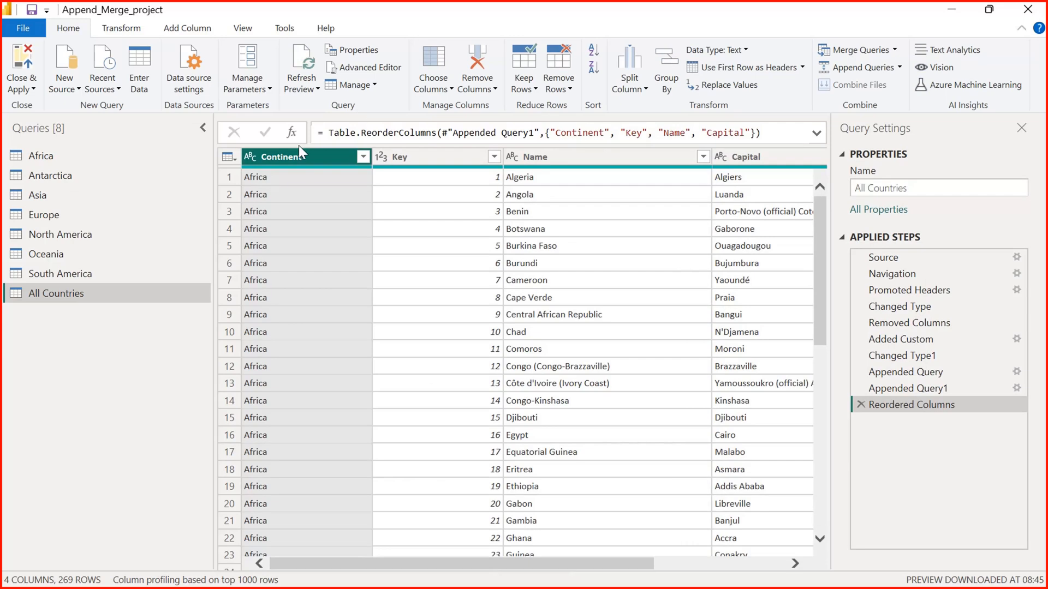
pyautogui.rightClick(288, 161)
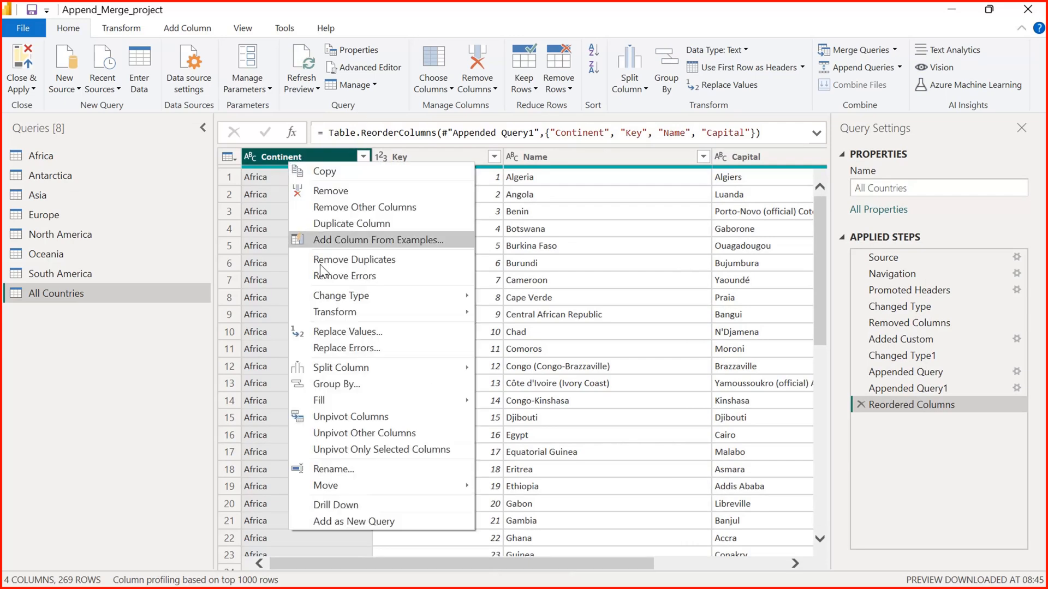
pyautogui.moveTo(370, 486)
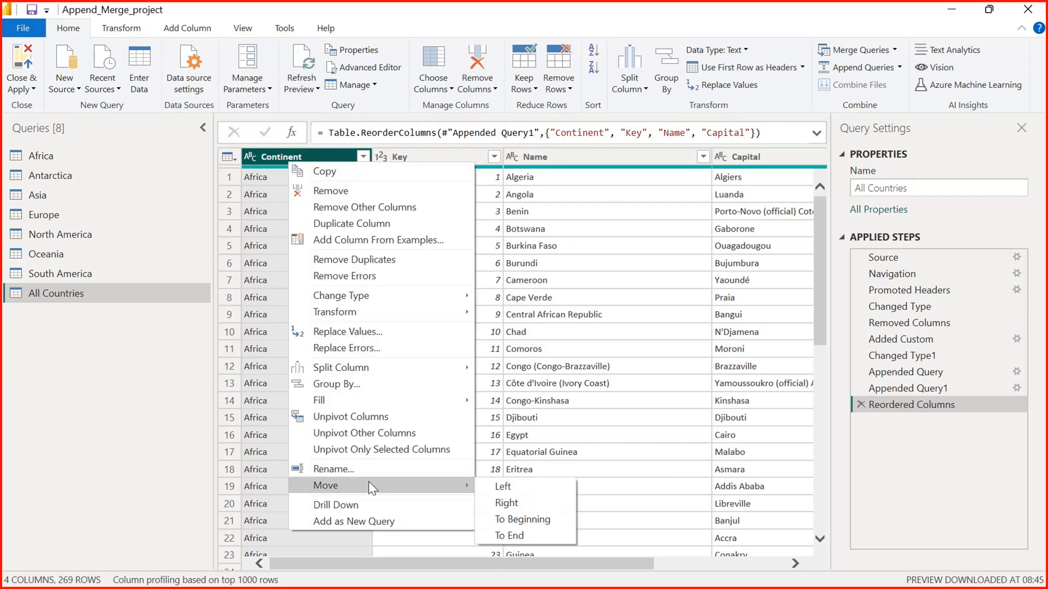
pyautogui.click(510, 501)
# - Review the order of the Key, Continent, Name and Capital columns in All Countries
pyautogui.click(285, 158)
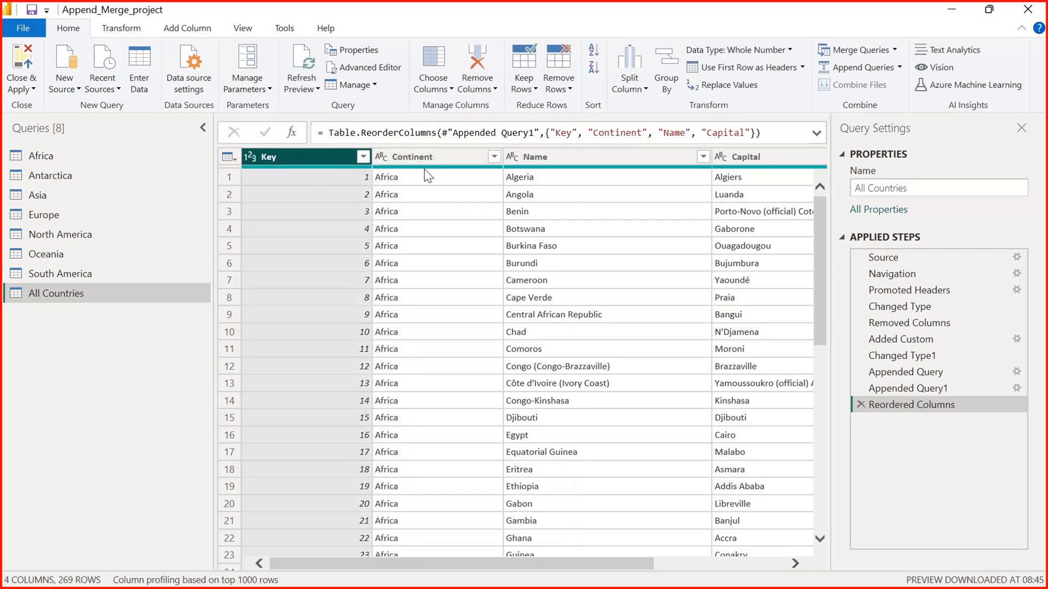
pyautogui.click(454, 158)
pyautogui.click(537, 157)
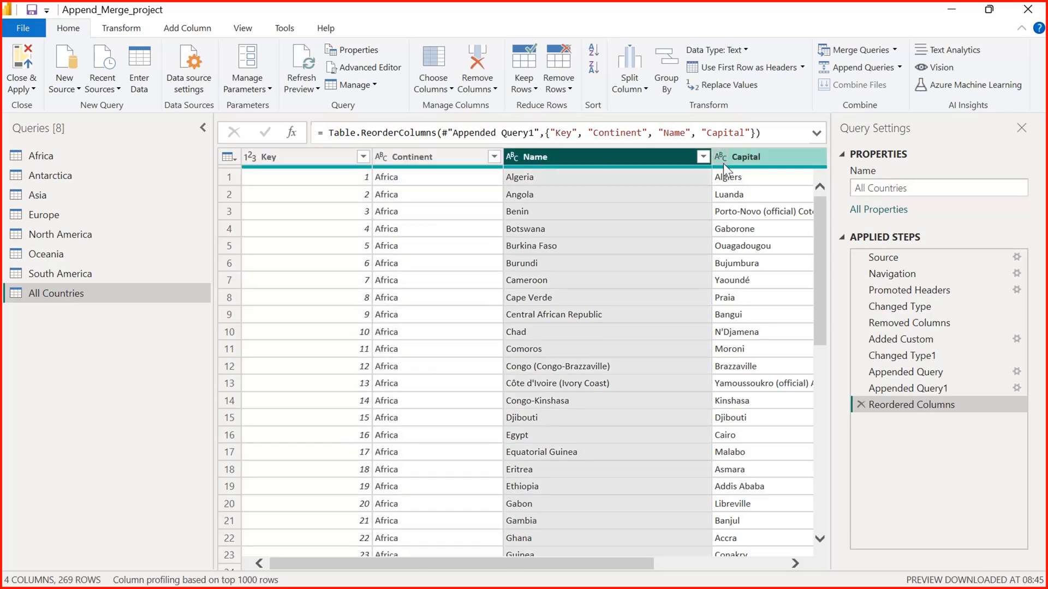
pyautogui.click(759, 157)
pyautogui.hscroll(-3, 535, 552)
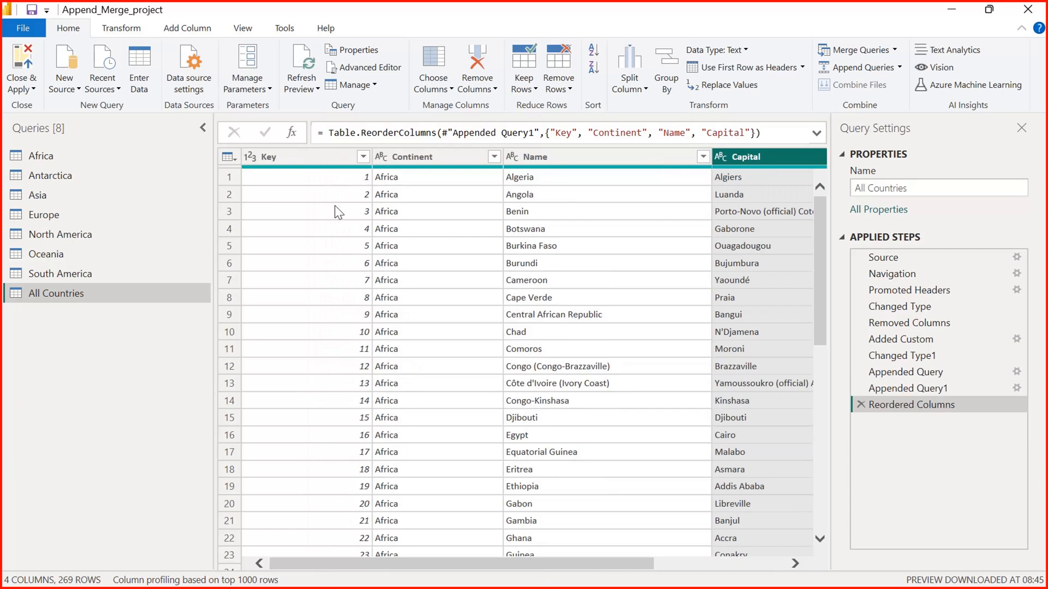
# - Examine the Key column's distinct values and its numbering down the rows of All Countries
pyautogui.click(303, 156)
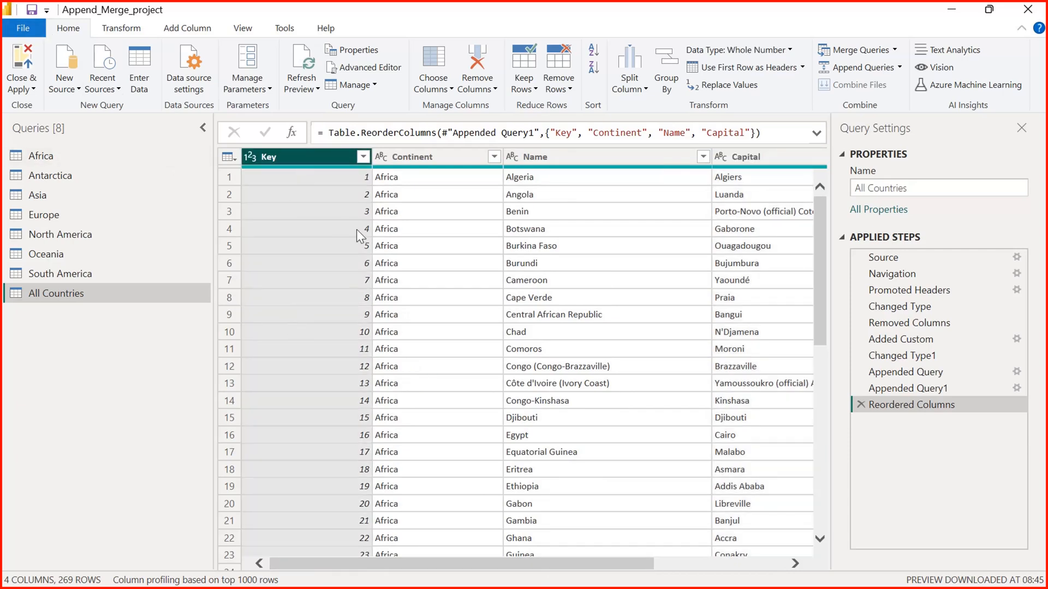
pyautogui.click(363, 158)
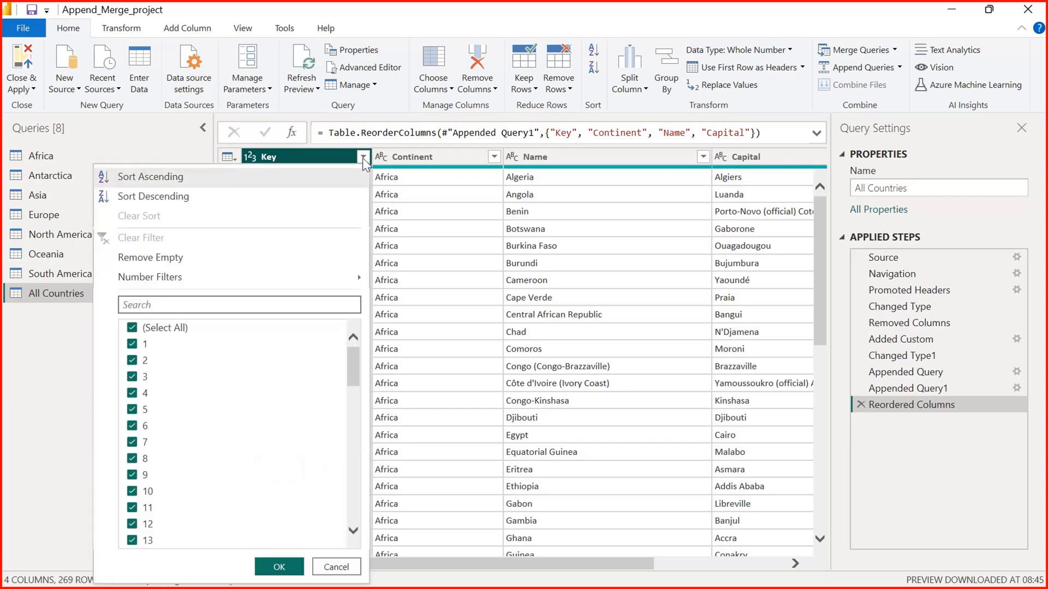
pyautogui.moveTo(356, 358); pyautogui.dragTo(353, 312)
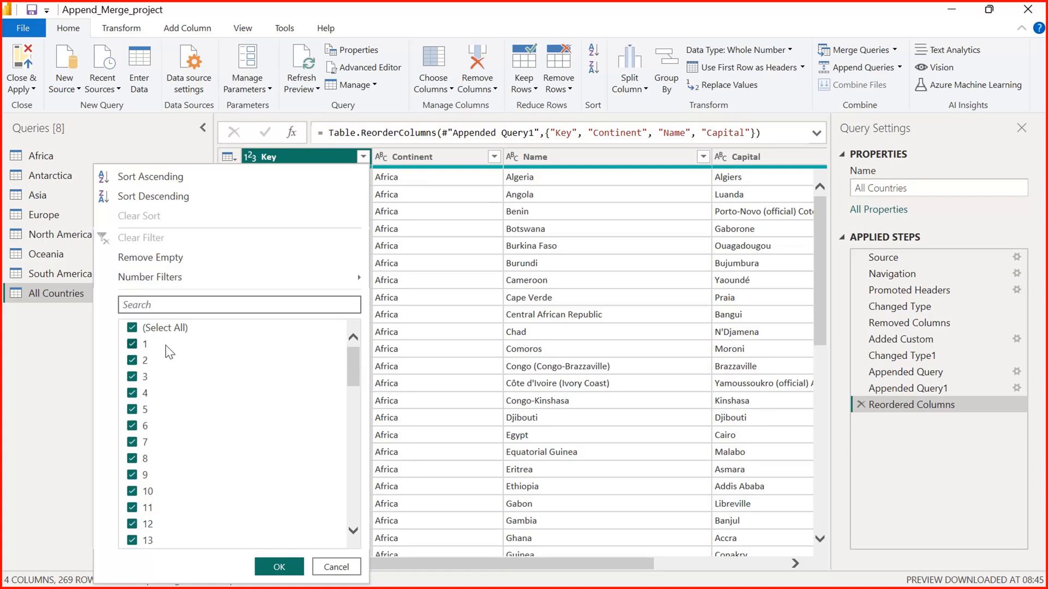
pyautogui.moveTo(354, 347); pyautogui.dragTo(349, 532)
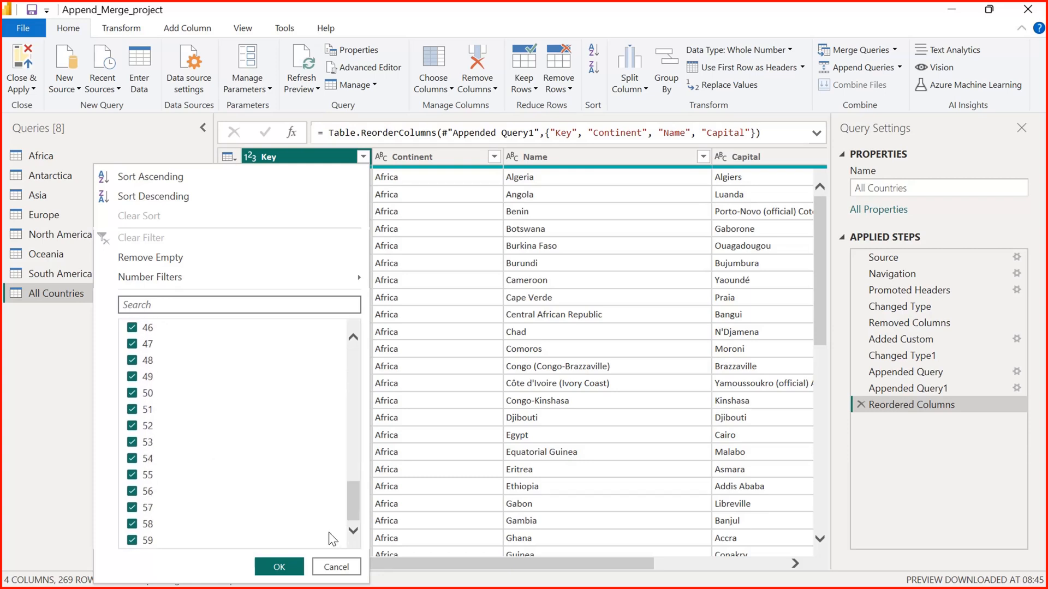
pyautogui.click(322, 568)
pyautogui.click(318, 195)
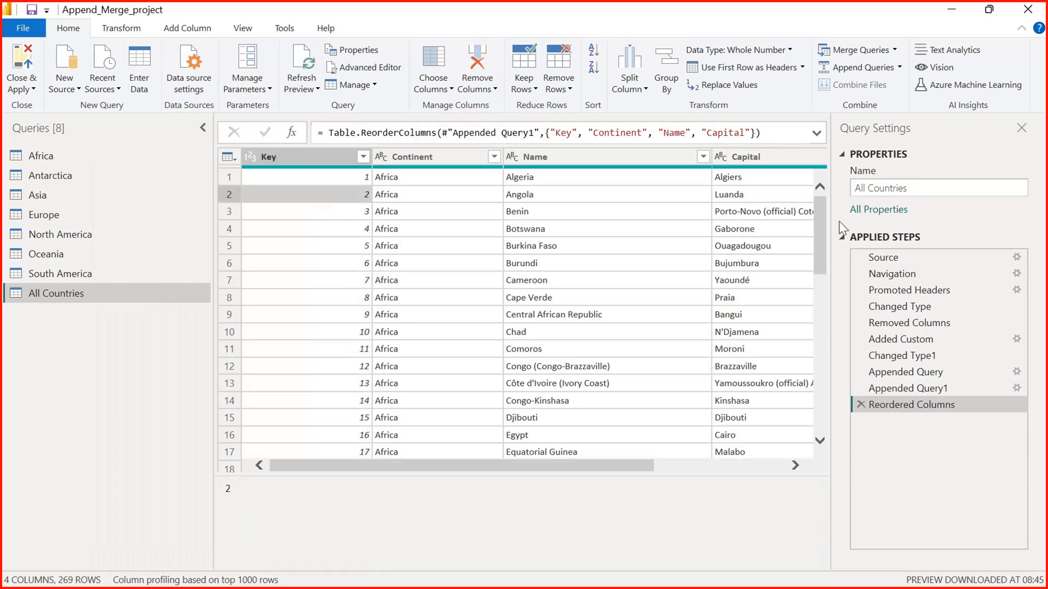
pyautogui.scroll(-2, 828, 276)
pyautogui.moveTo(828, 276); pyautogui.dragTo(843, 466)
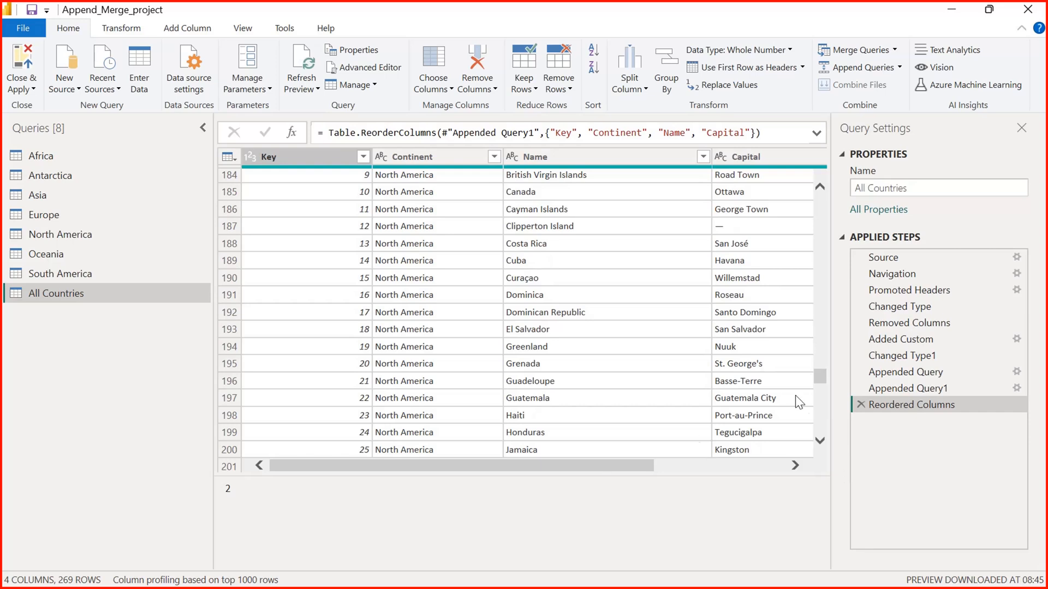
pyautogui.moveTo(818, 376); pyautogui.dragTo(842, 229)
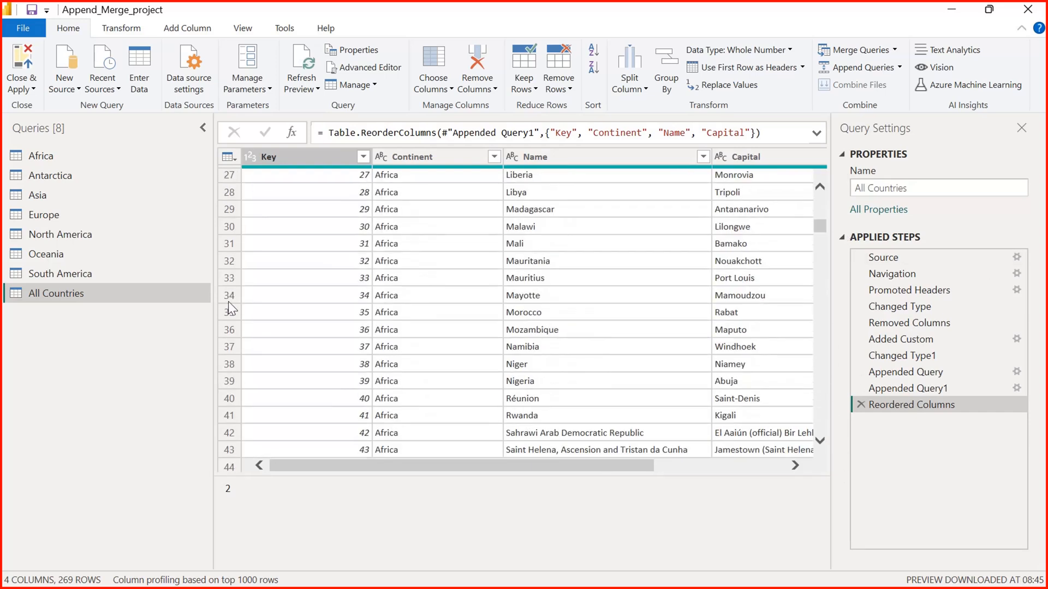
# - Examine the Key and Continent values in the Africa and Antarctica queries
pyautogui.click(57, 155)
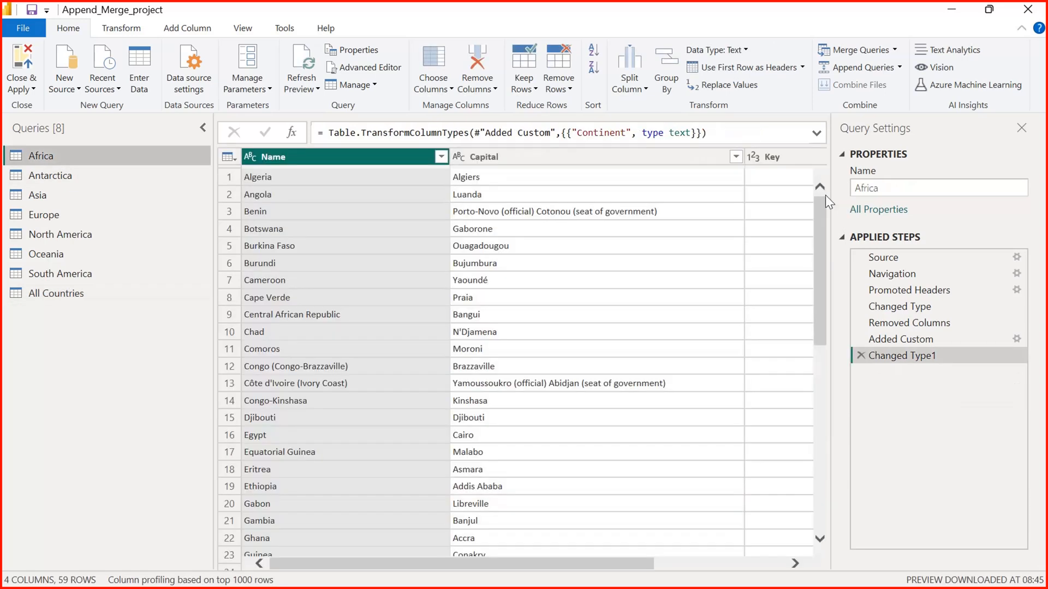
pyautogui.moveTo(819, 231); pyautogui.dragTo(816, 159)
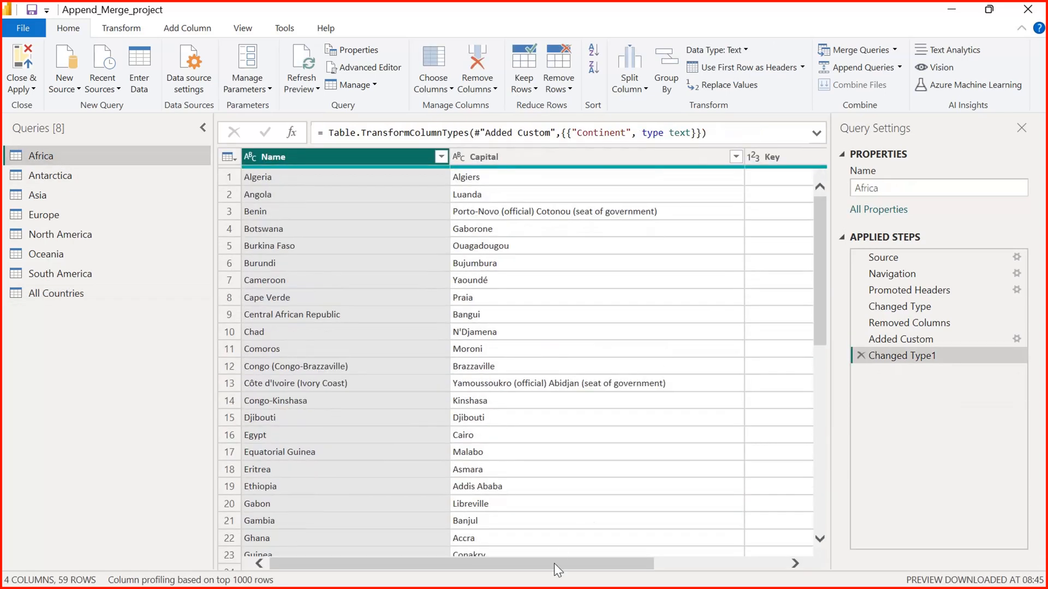
pyautogui.moveTo(555, 563); pyautogui.dragTo(764, 548)
pyautogui.moveTo(817, 307); pyautogui.dragTo(822, 548)
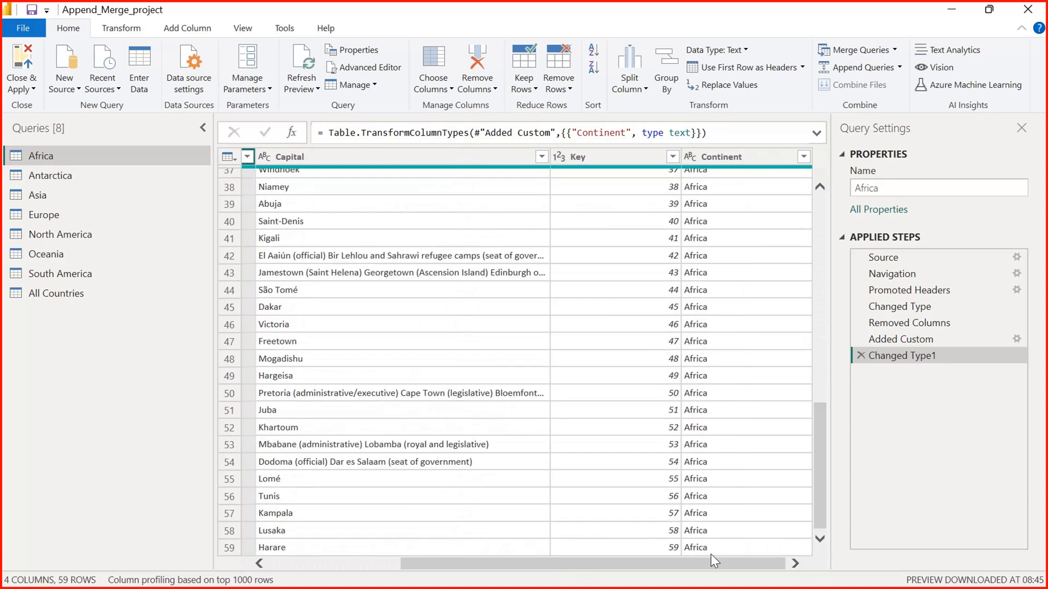
pyautogui.click(50, 174)
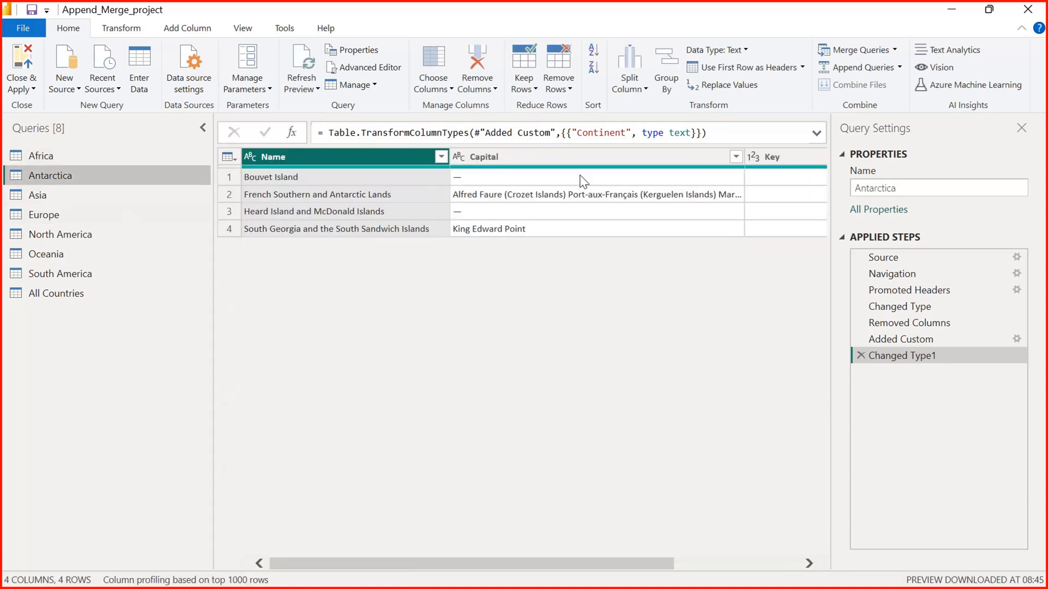
pyautogui.moveTo(628, 562); pyautogui.dragTo(753, 562)
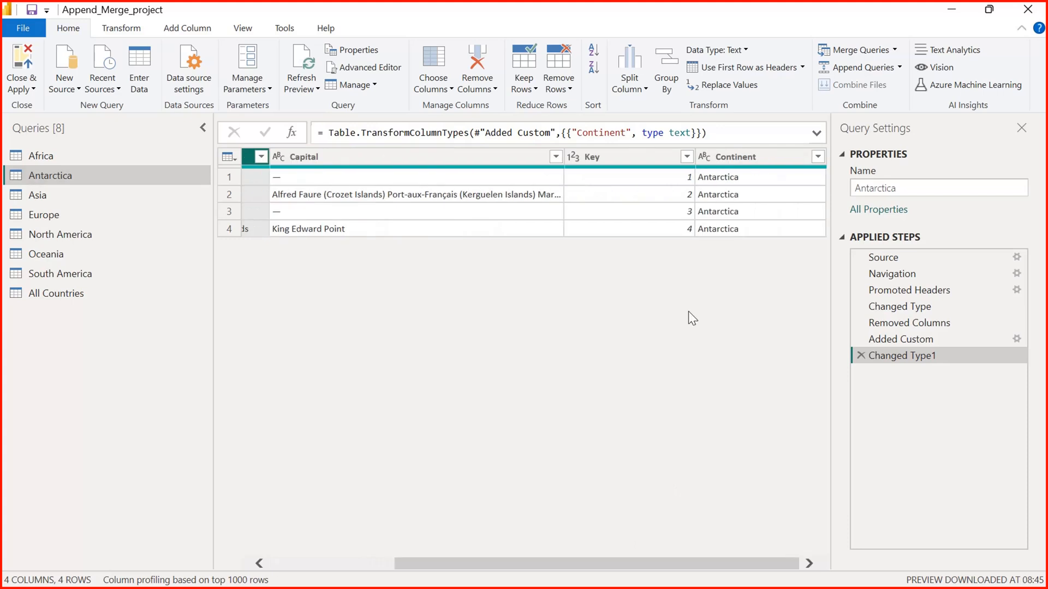
# - Inspect the Key numbering in All Countries where the Africa, Antarctica and Asia rows meet and further down the table
pyautogui.click(74, 294)
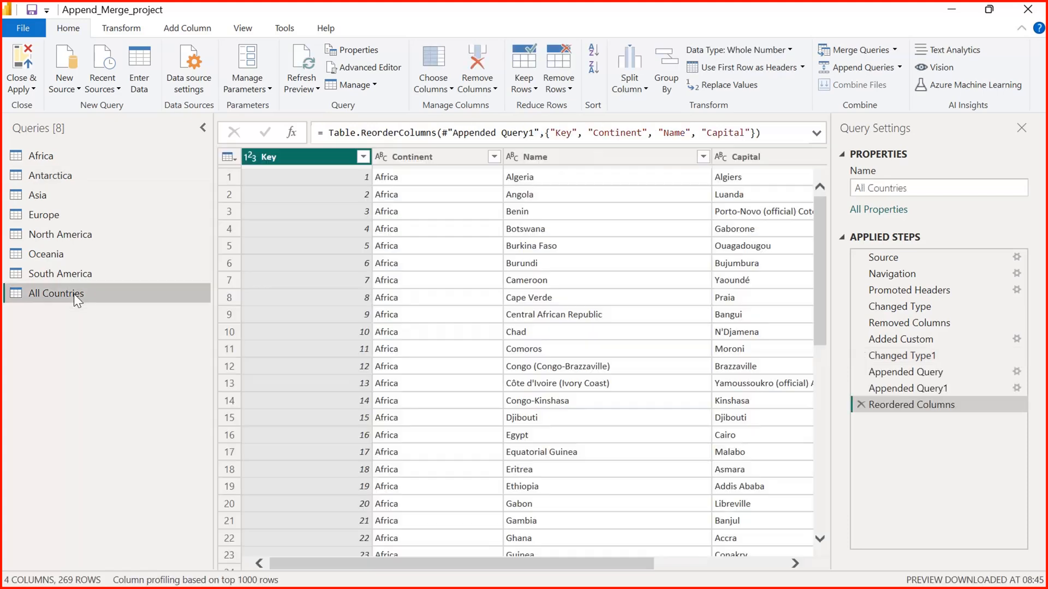
pyautogui.moveTo(817, 224); pyautogui.dragTo(827, 421)
pyautogui.click(369, 220)
pyautogui.click(392, 221)
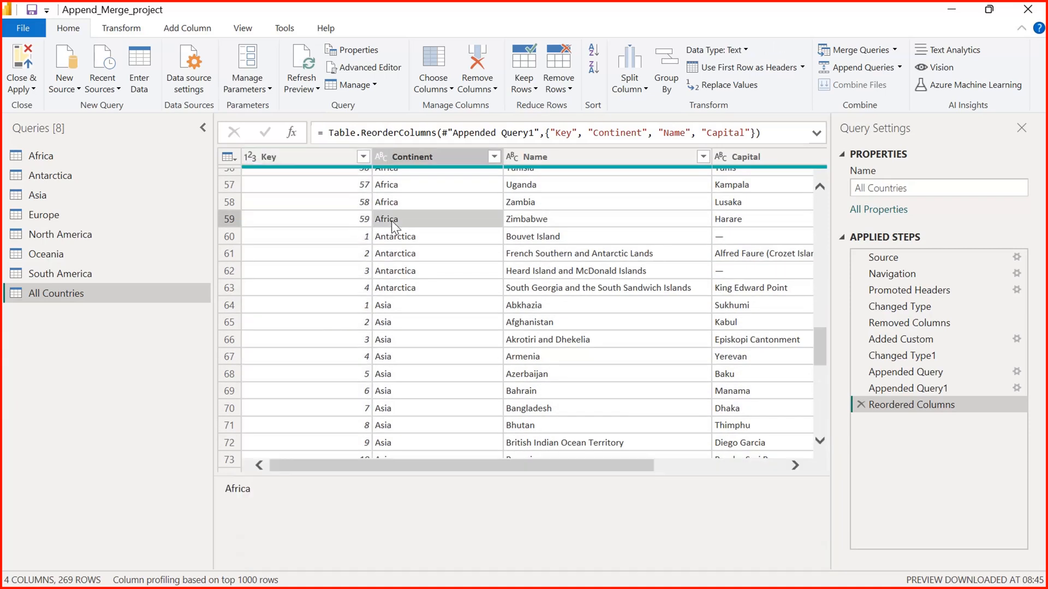
pyautogui.click(365, 239)
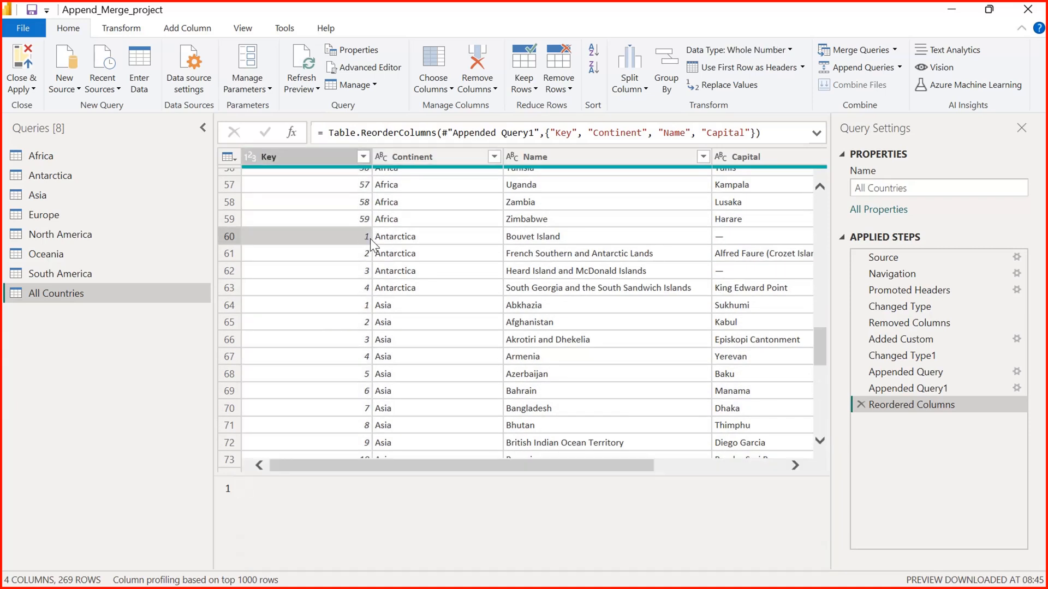
pyautogui.click(365, 308)
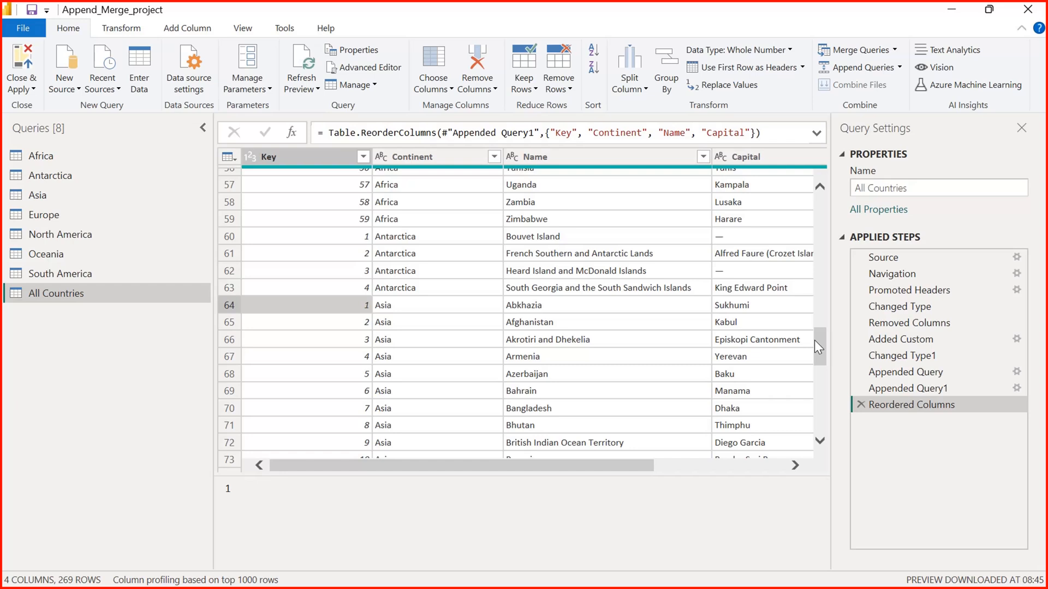
pyautogui.moveTo(815, 339); pyautogui.dragTo(817, 490)
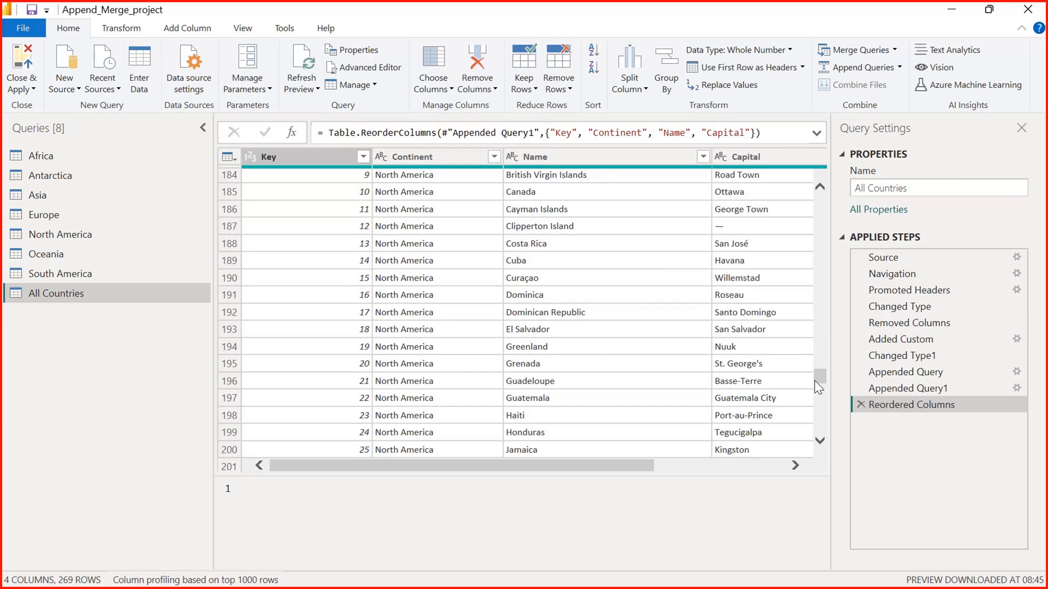
pyautogui.moveTo(819, 387); pyautogui.dragTo(842, 137)
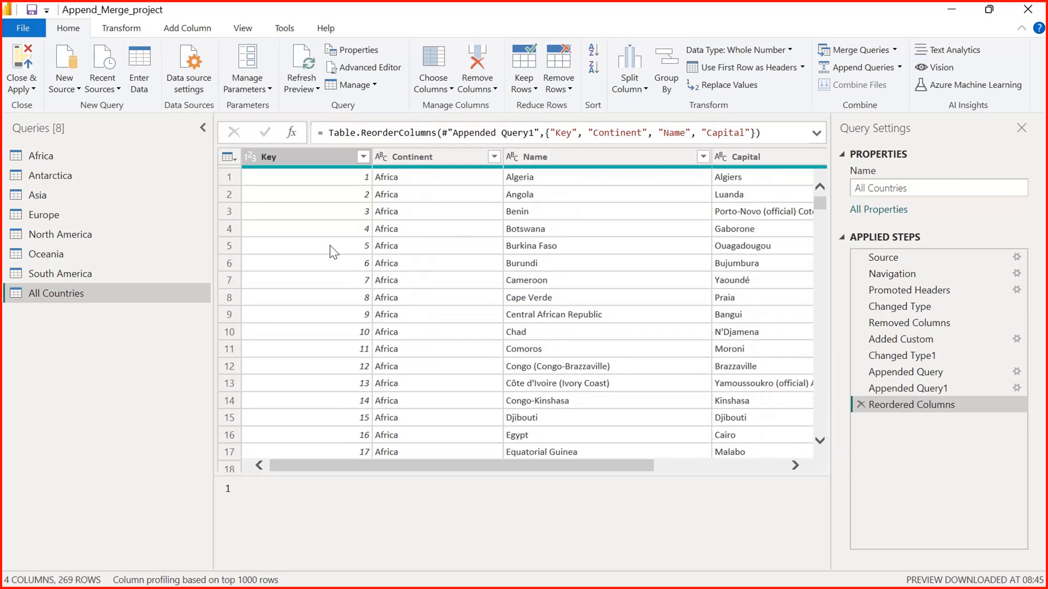
pyautogui.click(316, 155)
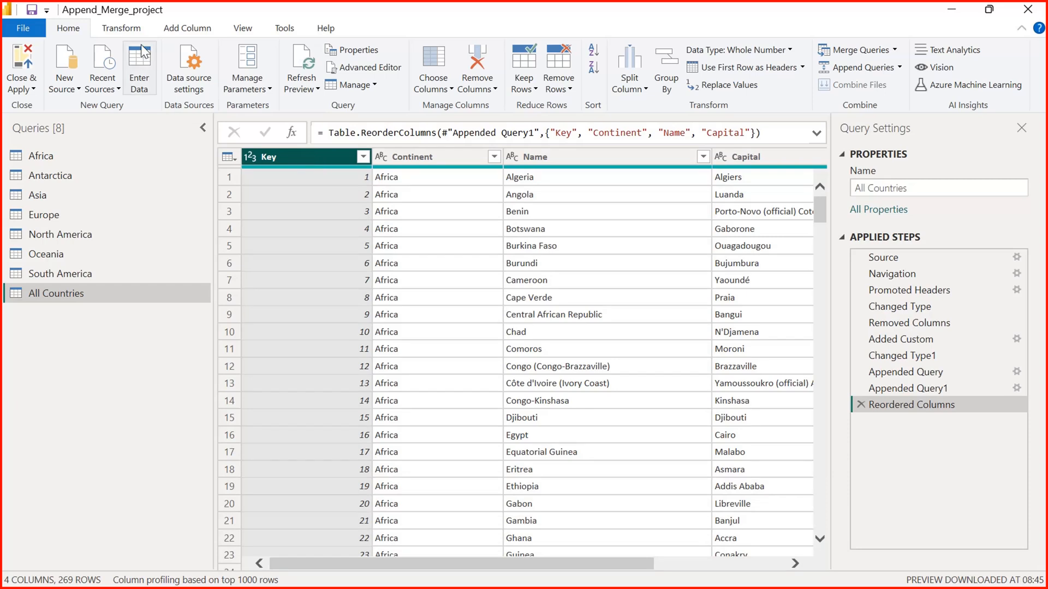
pyautogui.click(188, 28)
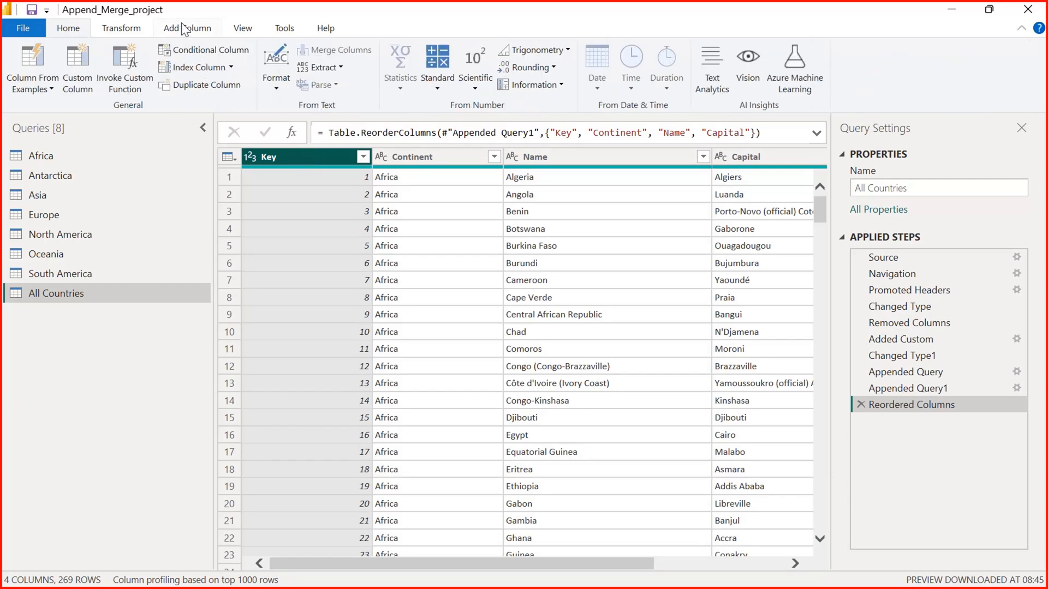
pyautogui.click(231, 68)
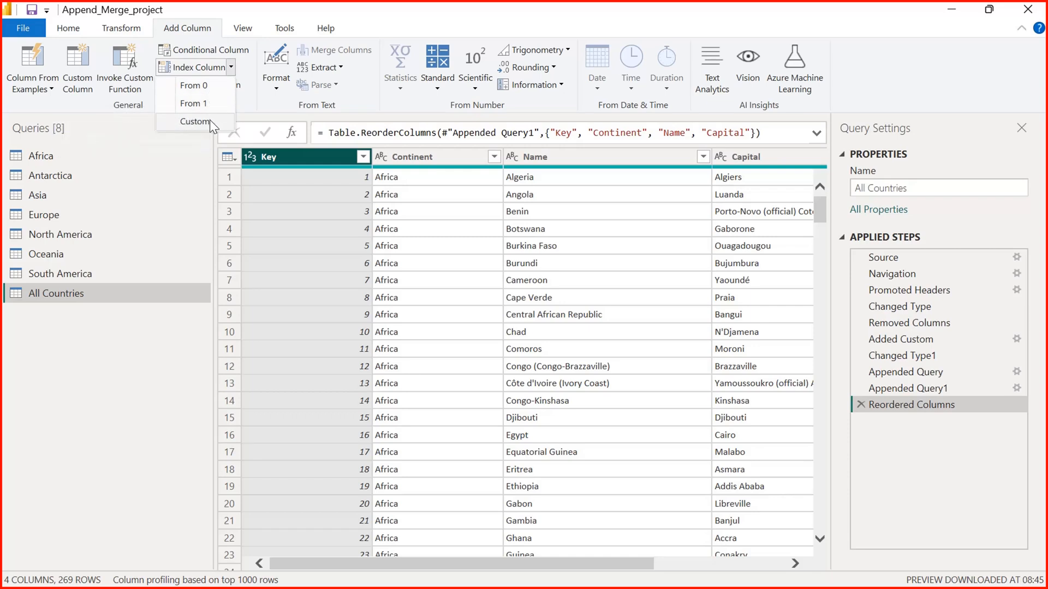
pyautogui.click(209, 119)
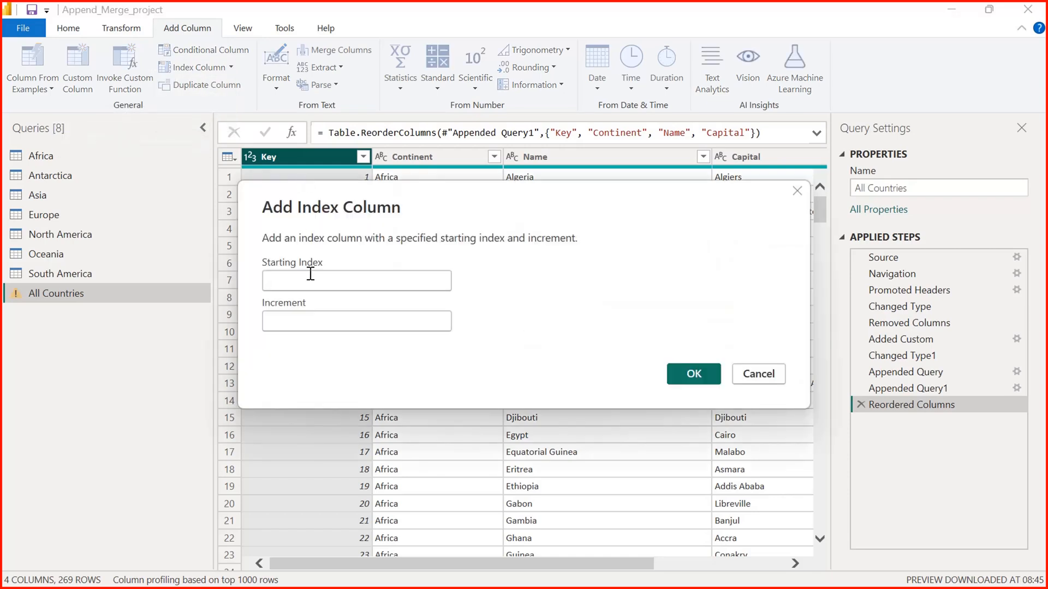
pyautogui.write('1')
pyautogui.click(300, 320)
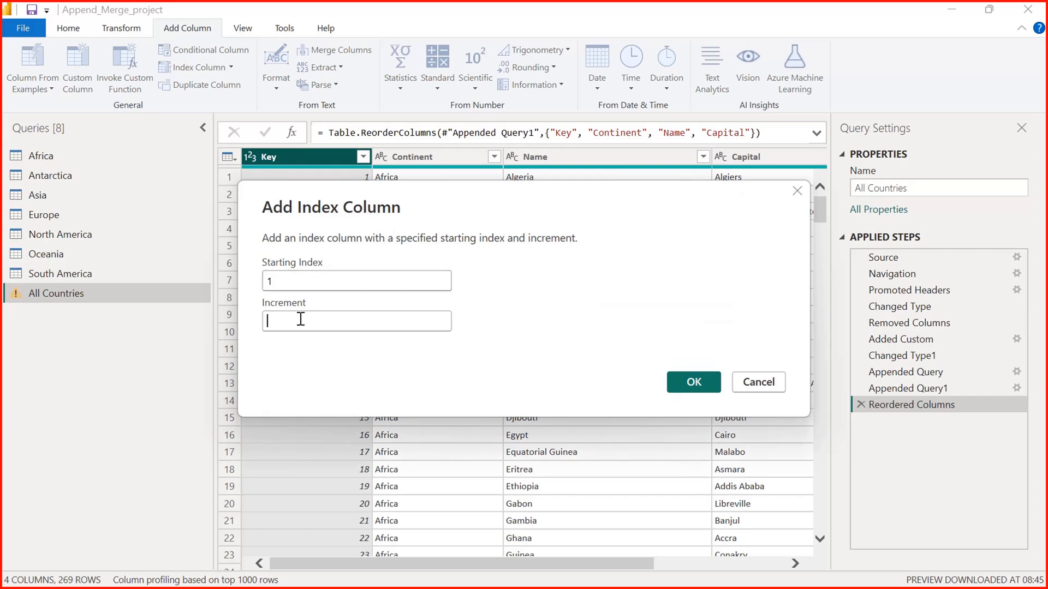
pyautogui.click(301, 319)
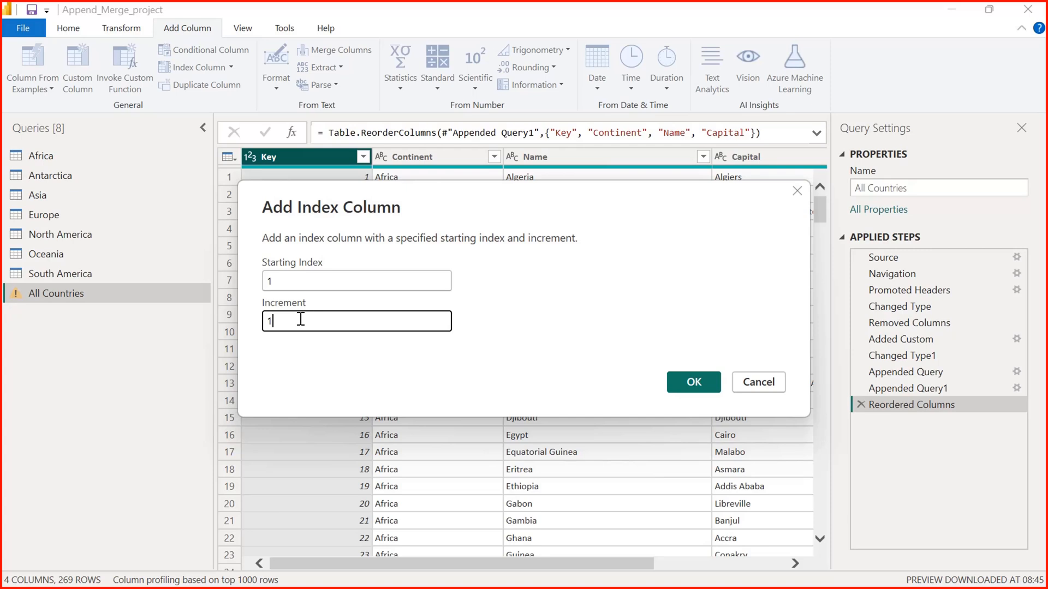
pyautogui.press('BackSpace')
pyautogui.write('2')
pyautogui.click(760, 384)
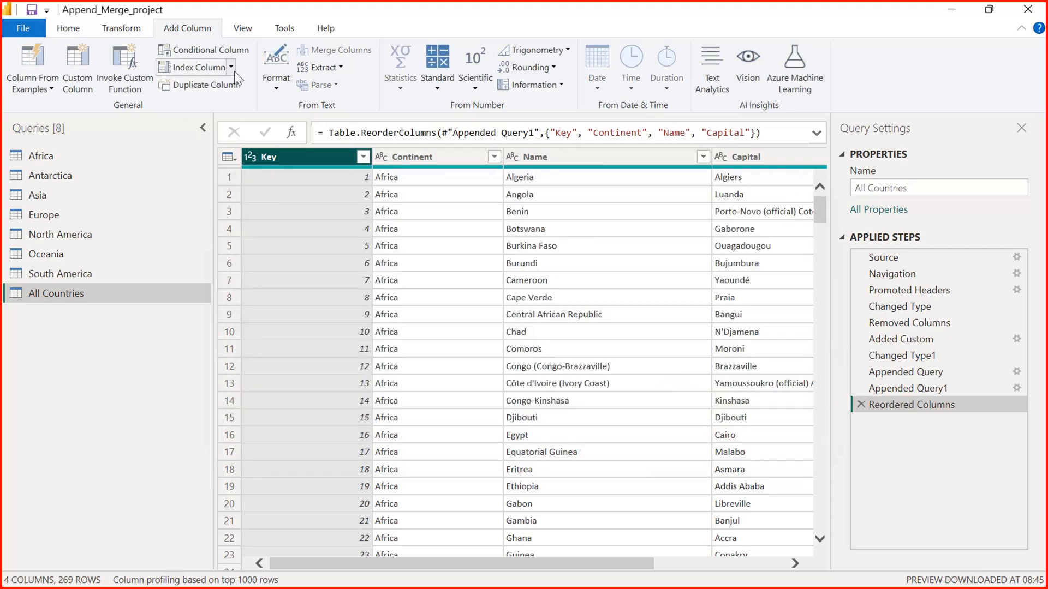
# - Add an index column starting from 1 to All Countries and move it to the beginning of the table
pyautogui.click(232, 70)
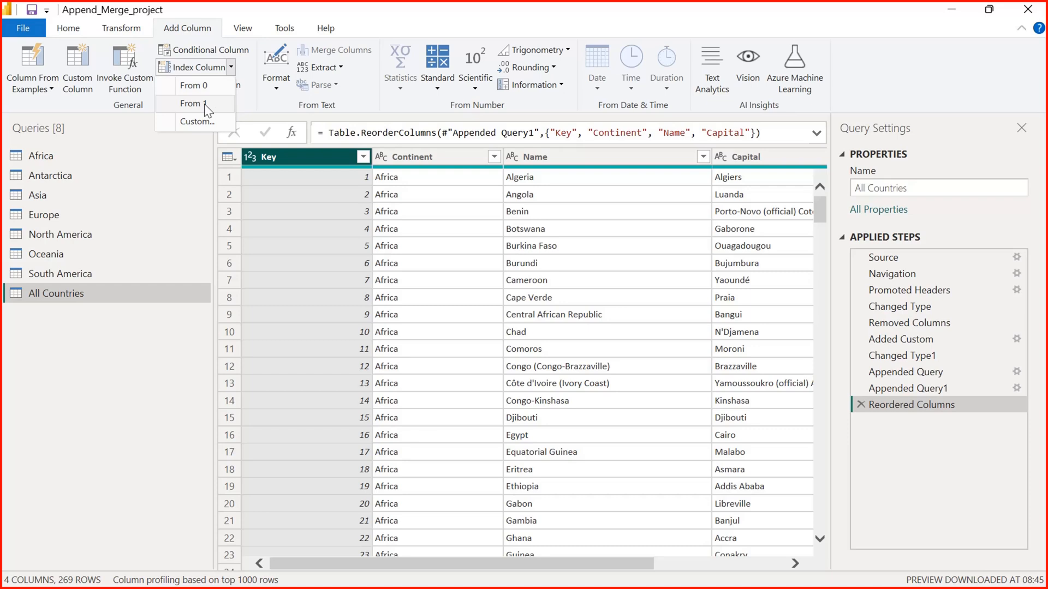
pyautogui.click(205, 103)
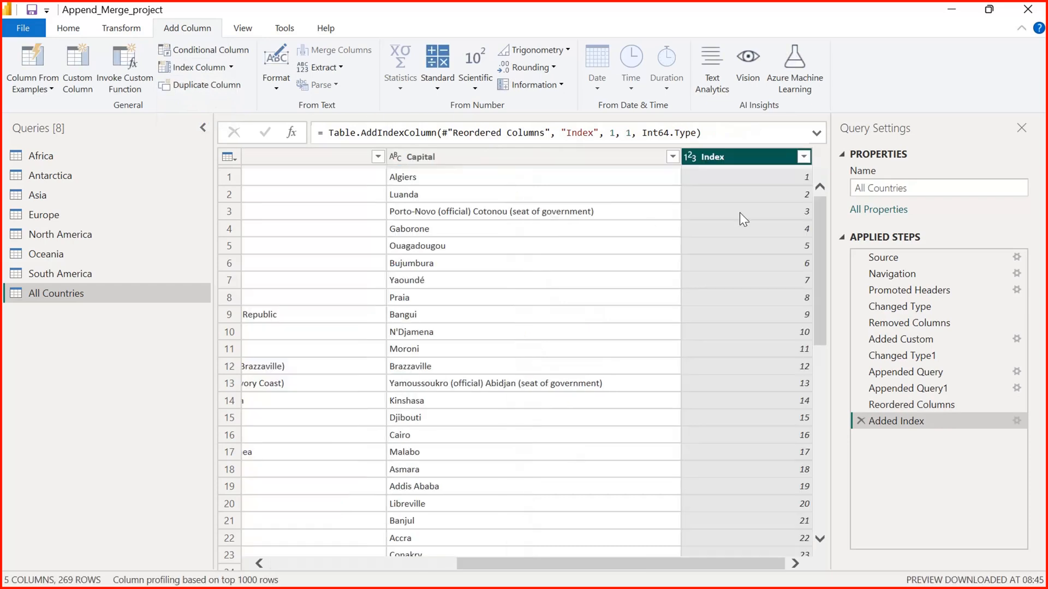
pyautogui.rightClick(725, 155)
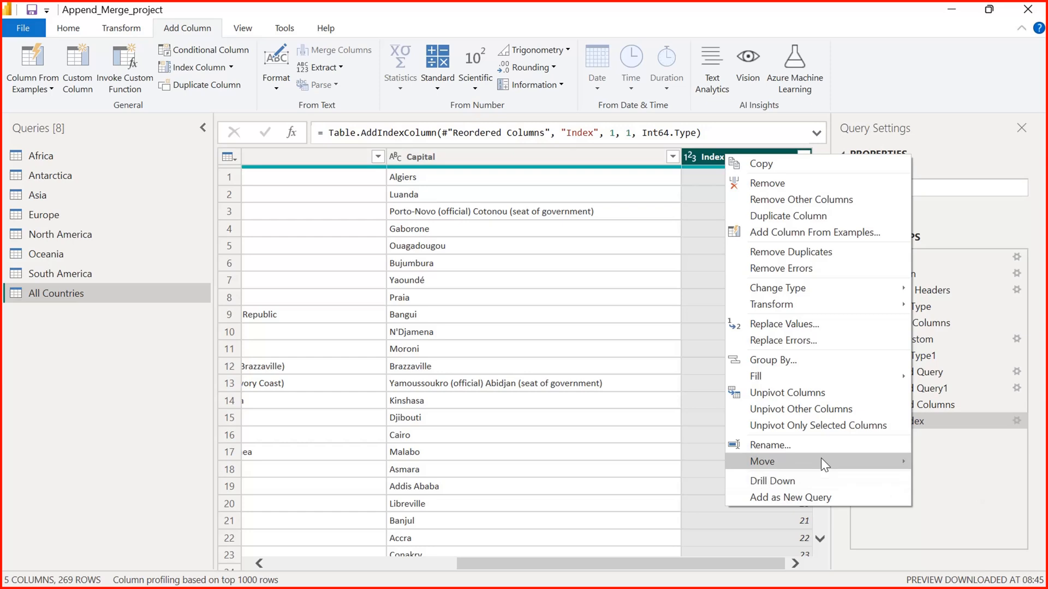
pyautogui.moveTo(821, 457)
pyautogui.click(953, 494)
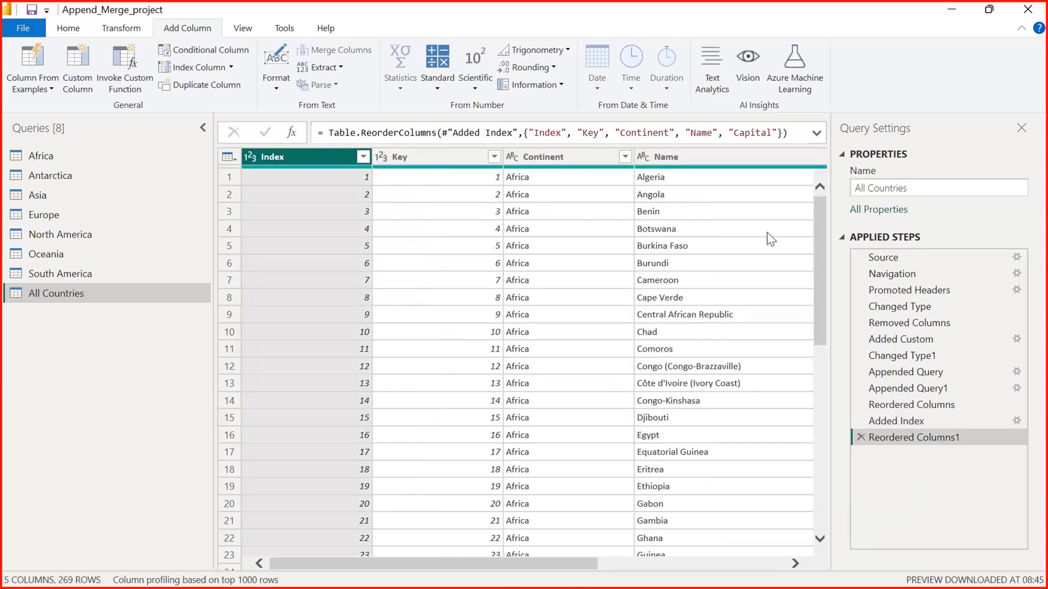
# - Check the Index numbering down to the last row of All Countries, and remove the Key column
pyautogui.moveTo(823, 244)
pyautogui.mouseDown()
pyautogui.moveTo(811, 483)
pyautogui.moveTo(818, 568)
pyautogui.moveTo(823, 237)
pyautogui.mouseUp()
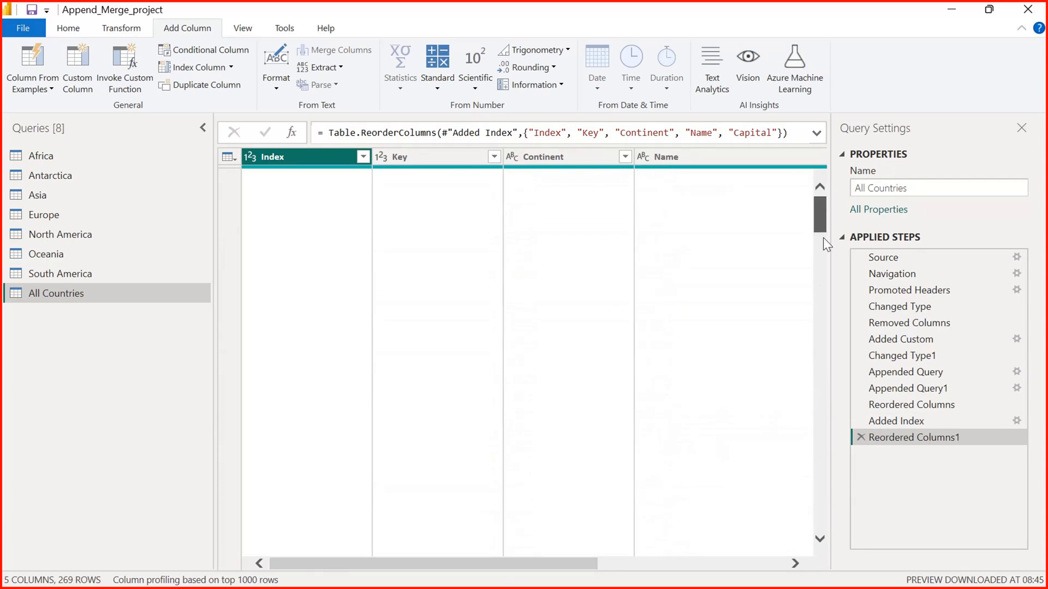
pyautogui.moveTo(795, 382); pyautogui.dragTo(834, 584)
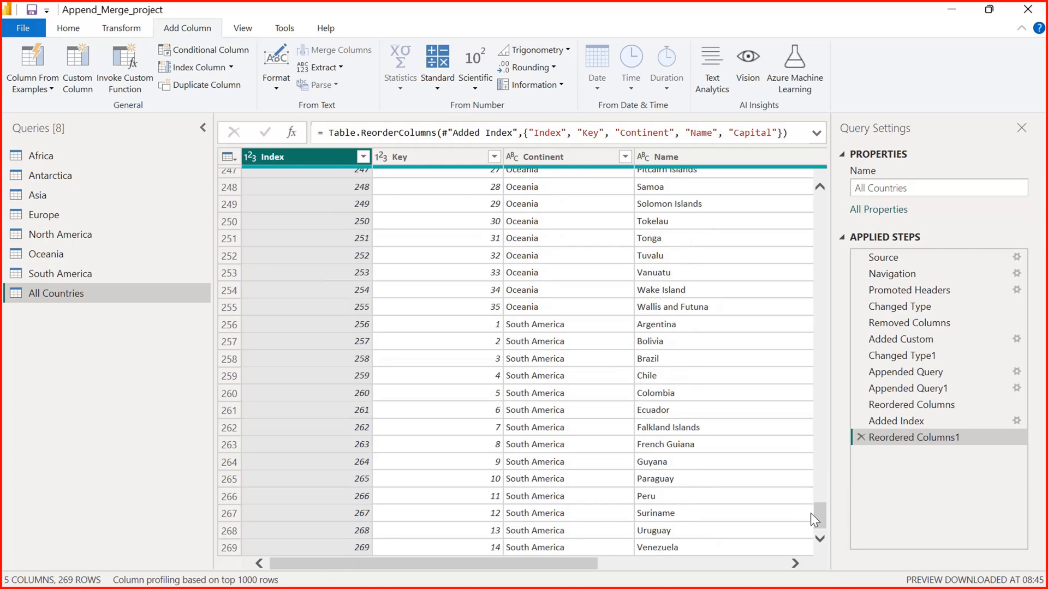
pyautogui.moveTo(810, 517); pyautogui.dragTo(844, 195)
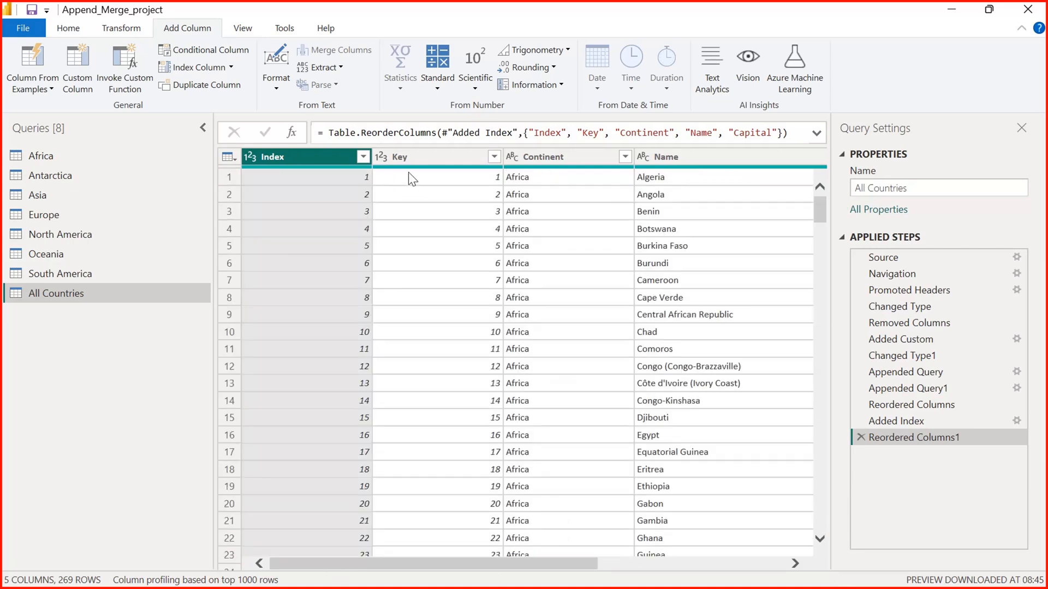
pyautogui.click(405, 158)
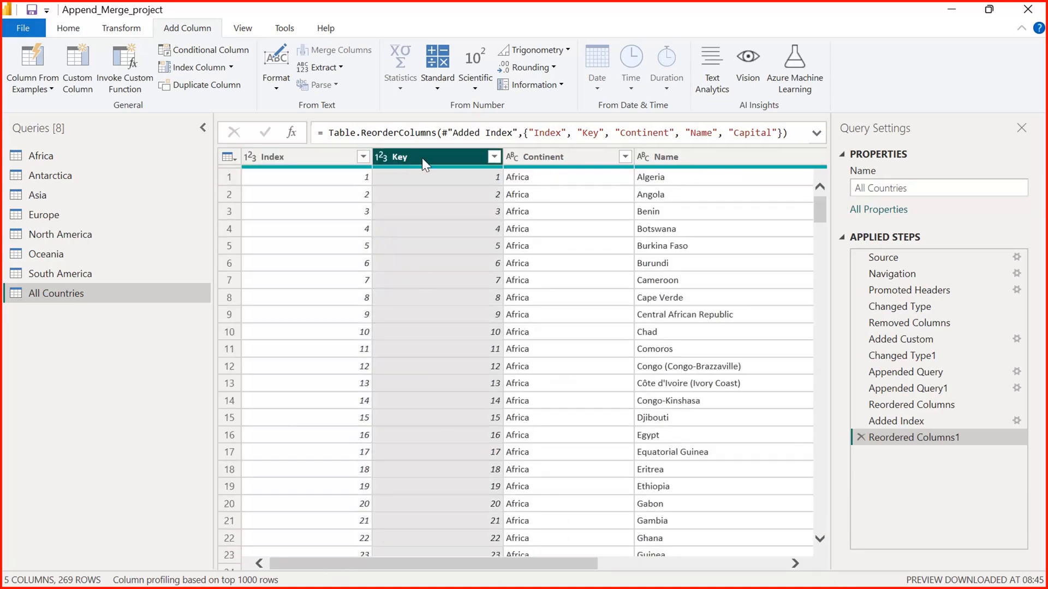
pyautogui.rightClick(437, 159)
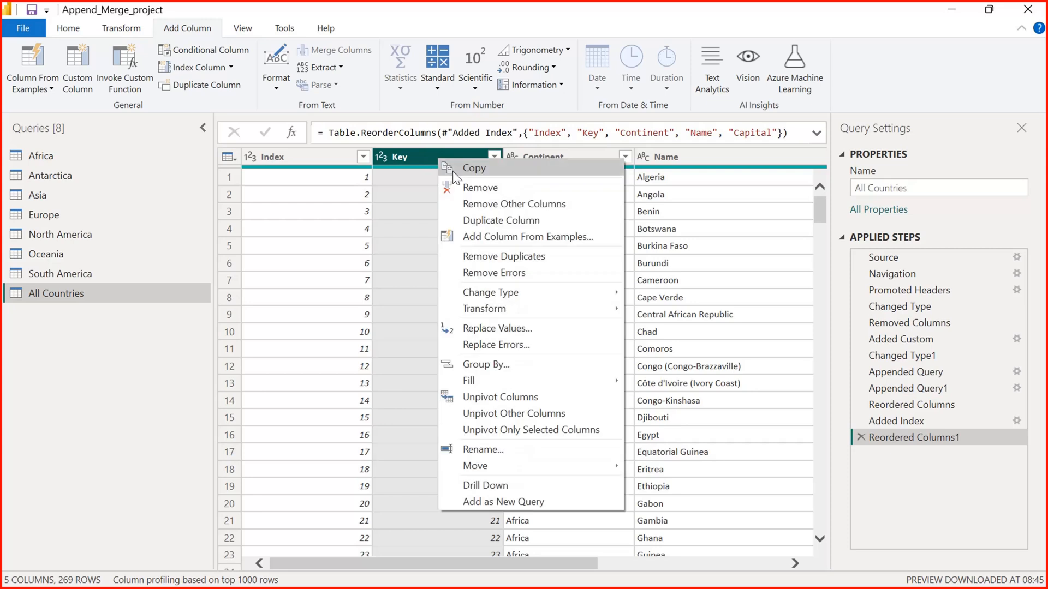
pyautogui.click(466, 189)
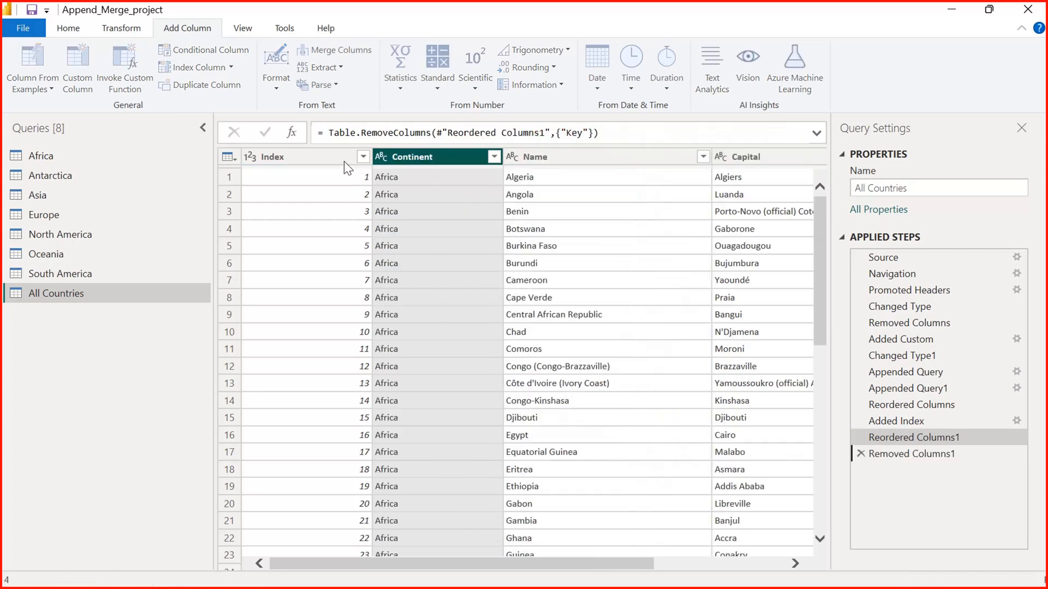
# - Rename the Index column of All Countries to ID
pyautogui.click(328, 159)
pyautogui.doubleClick(277, 158)
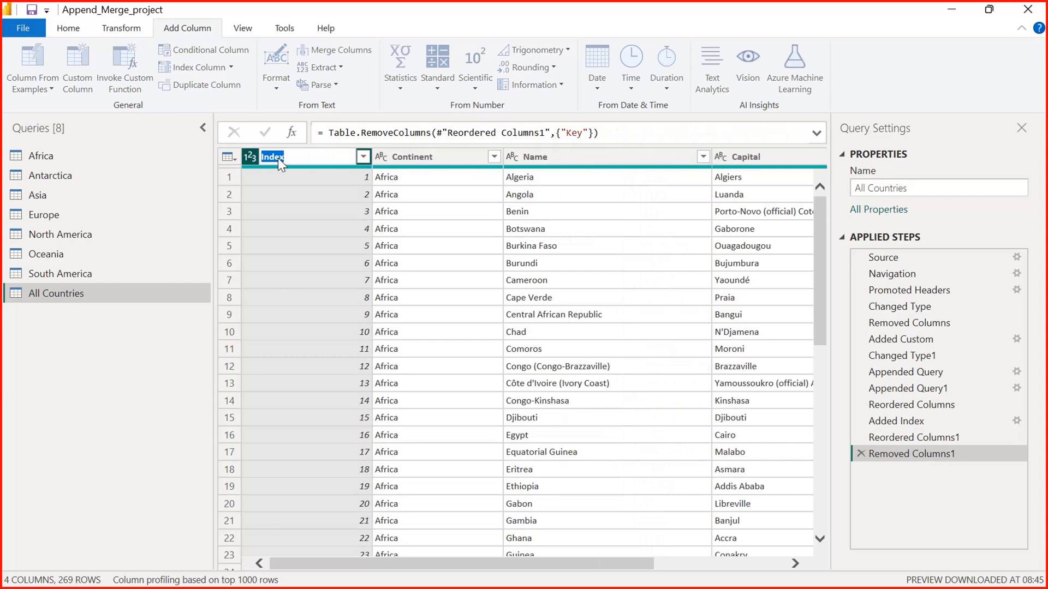
pyautogui.write('ID')
pyautogui.press('Return')
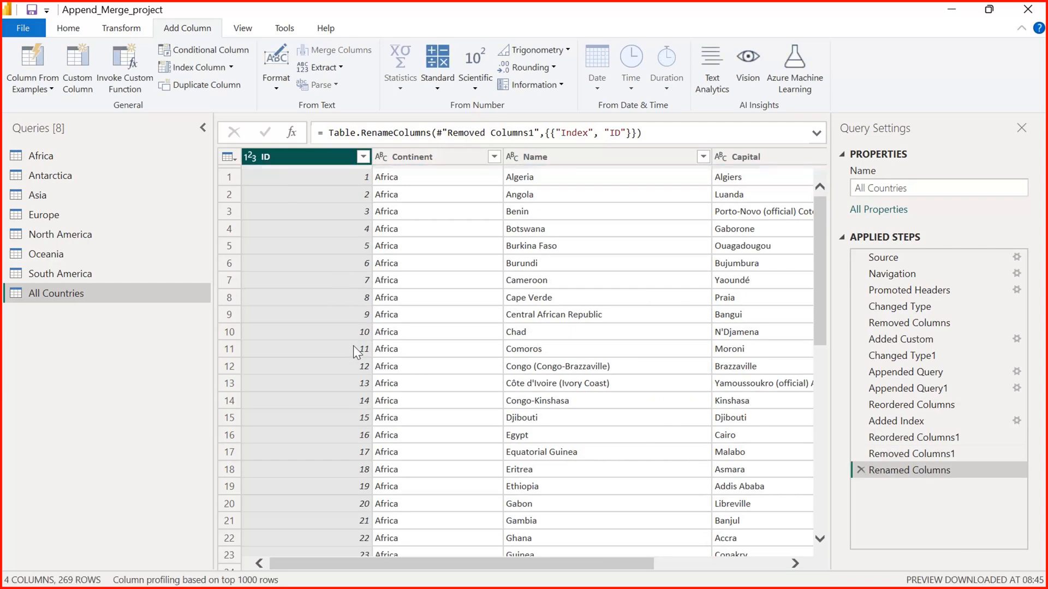
pyautogui.moveTo(823, 298); pyautogui.dragTo(840, 194)
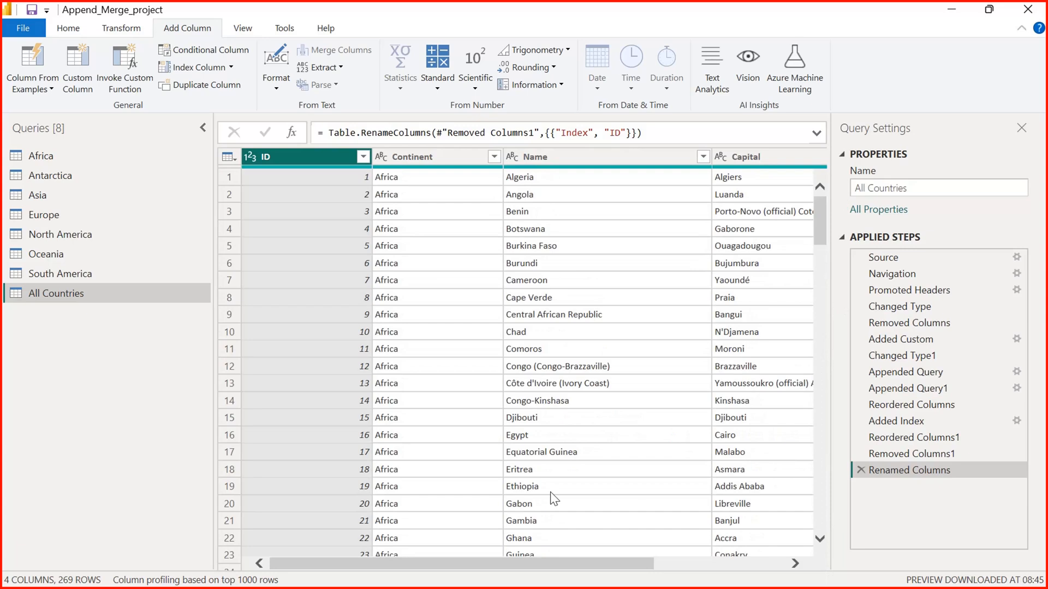
pyautogui.moveTo(541, 565); pyautogui.dragTo(325, 539)
# - Close the query editor and apply the pending query changes, loading all tables into the model
pyautogui.click(70, 30)
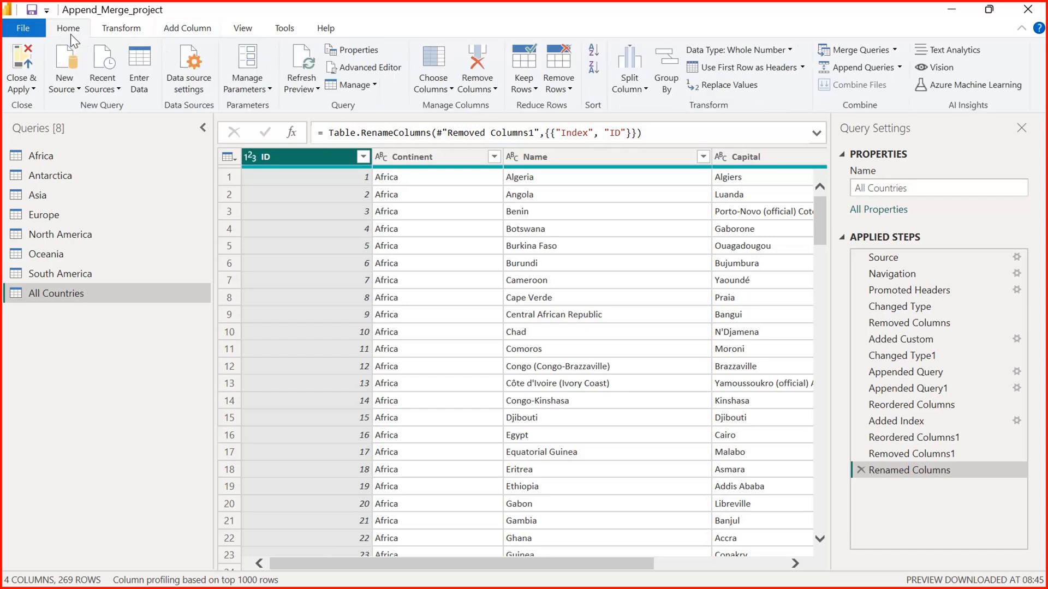
pyautogui.click(28, 89)
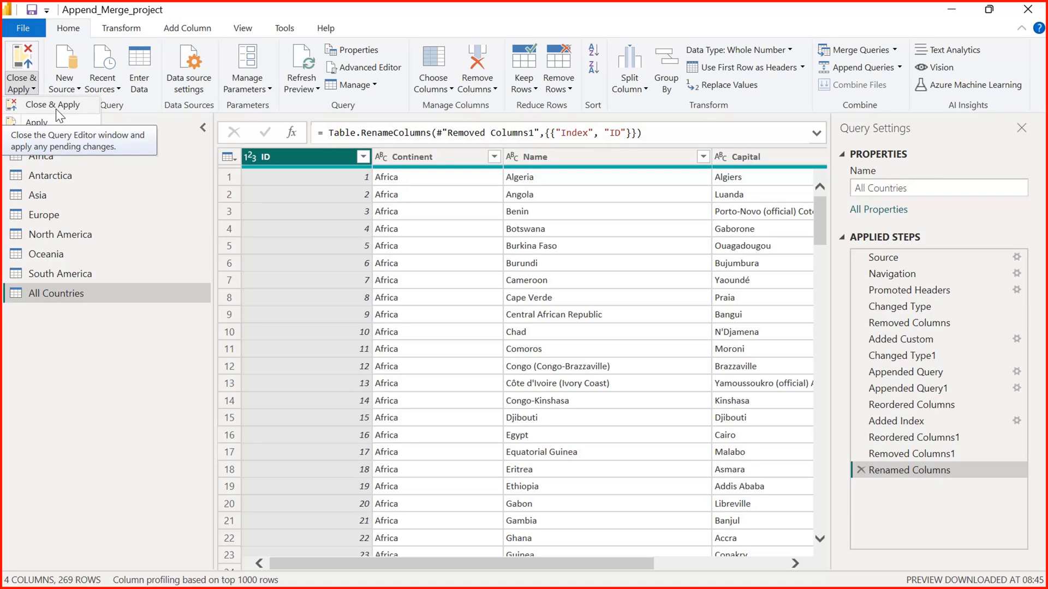
pyautogui.click(55, 109)
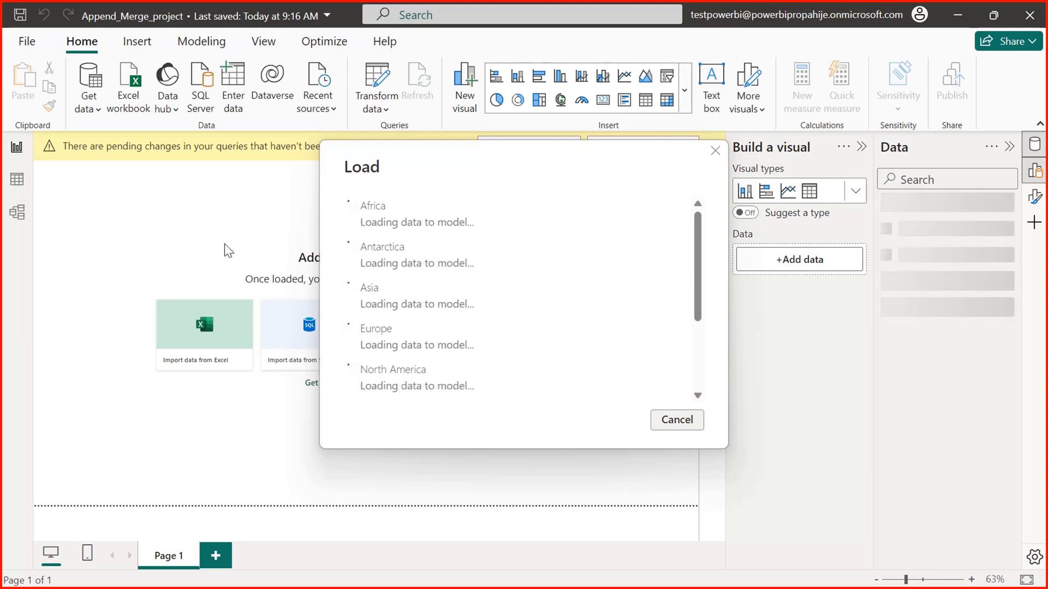
pyautogui.press('super')
pyautogui.press('super')
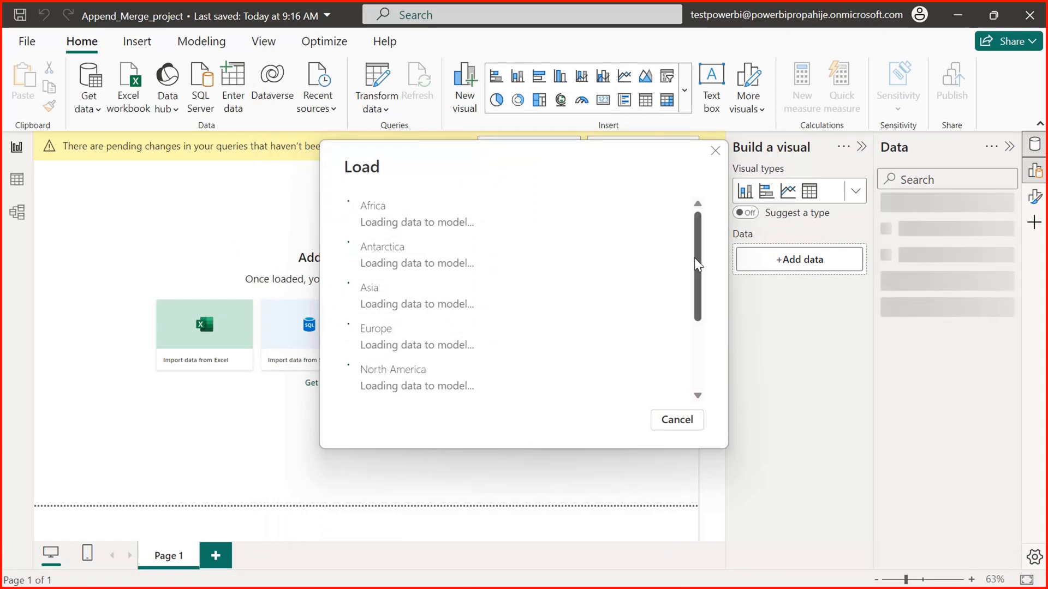
pyautogui.moveTo(697, 275); pyautogui.dragTo(705, 364)
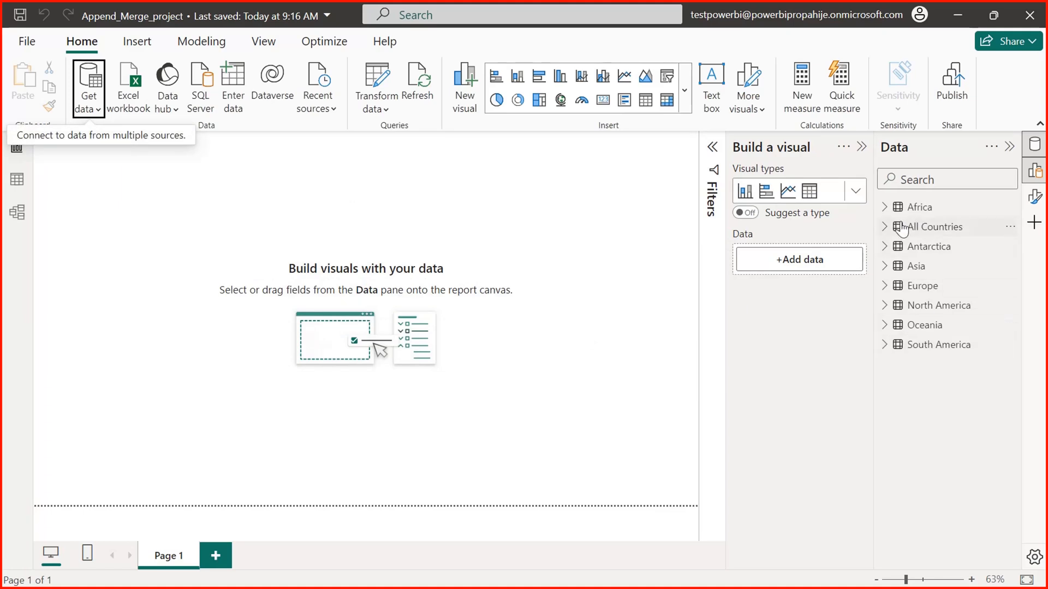
# - Display the loaded All Countries table in table view and check its ID, Continent, Name and Capital columns
pyautogui.click(885, 228)
pyautogui.click(884, 228)
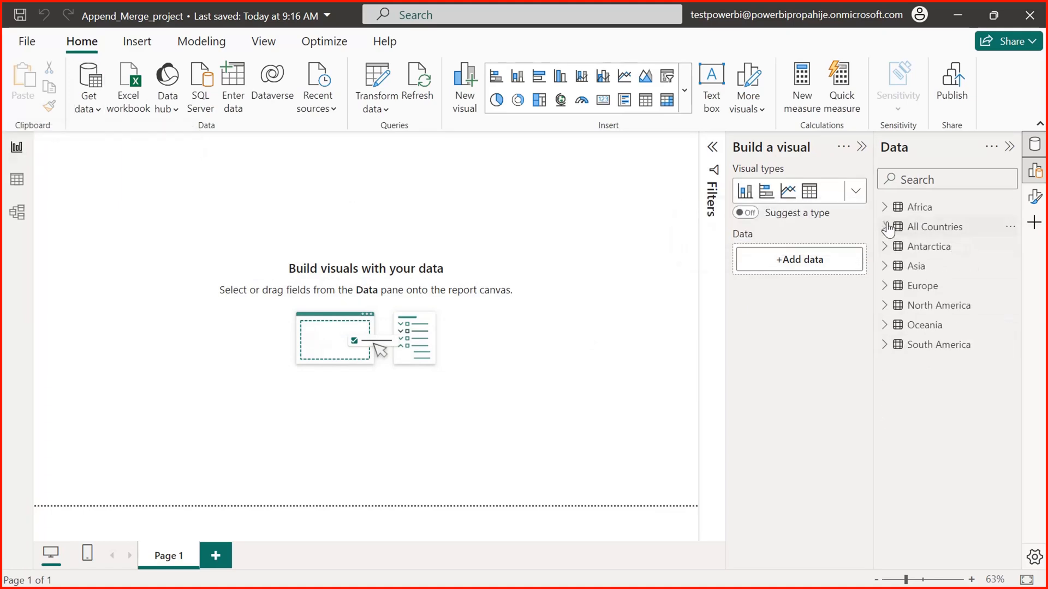
pyautogui.click(17, 180)
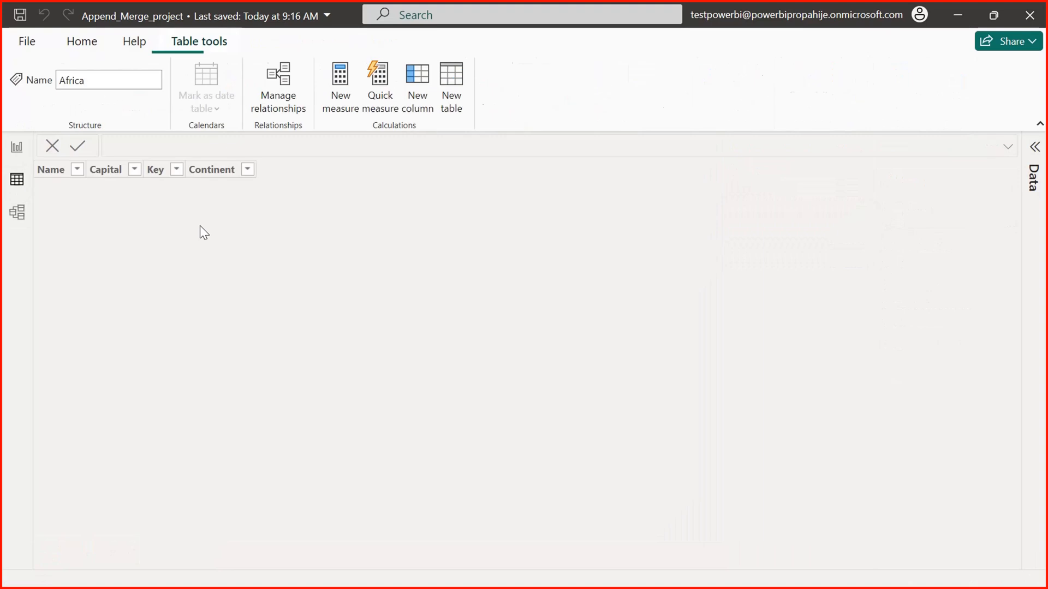
pyautogui.click(1035, 146)
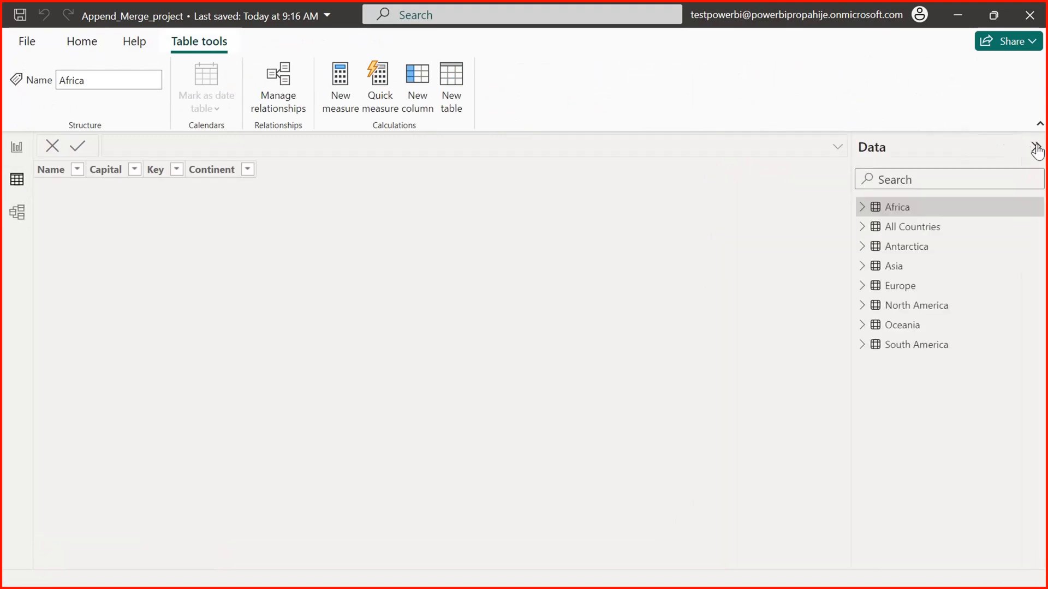
pyautogui.click(911, 228)
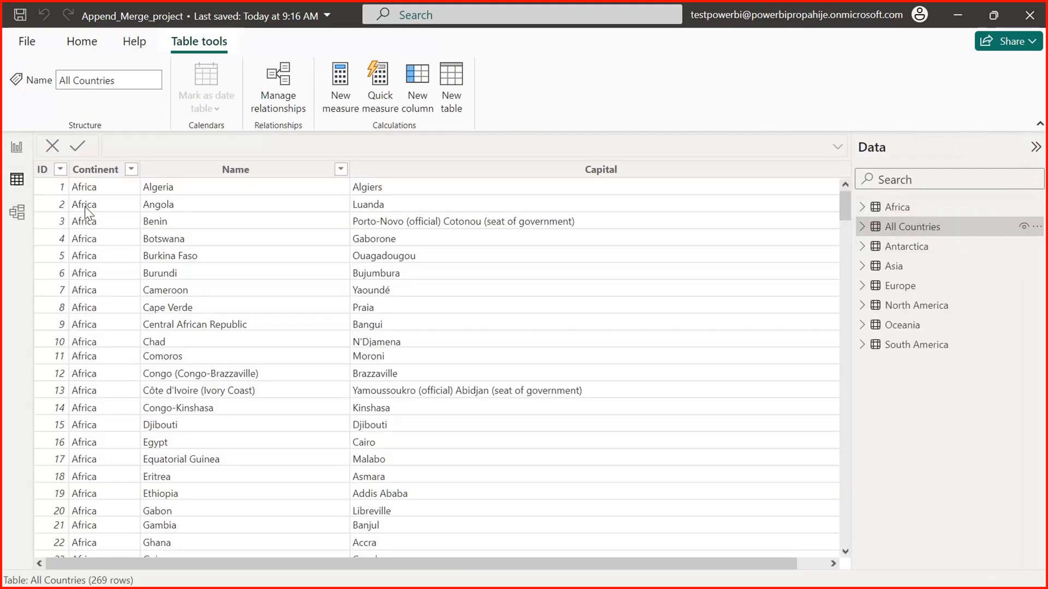
pyautogui.moveTo(843, 201); pyautogui.dragTo(874, 117)
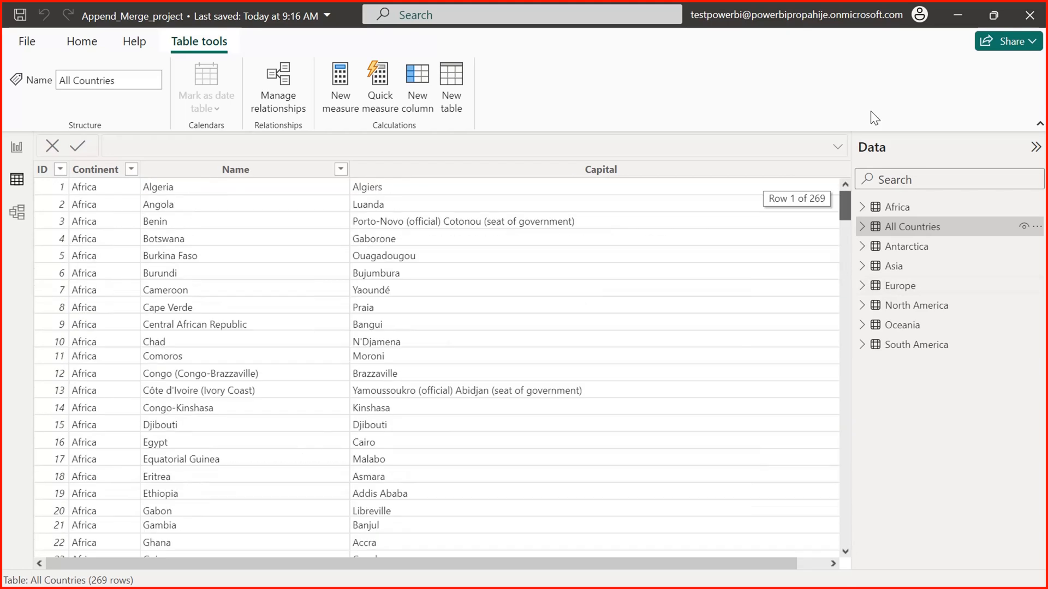
pyautogui.click(16, 146)
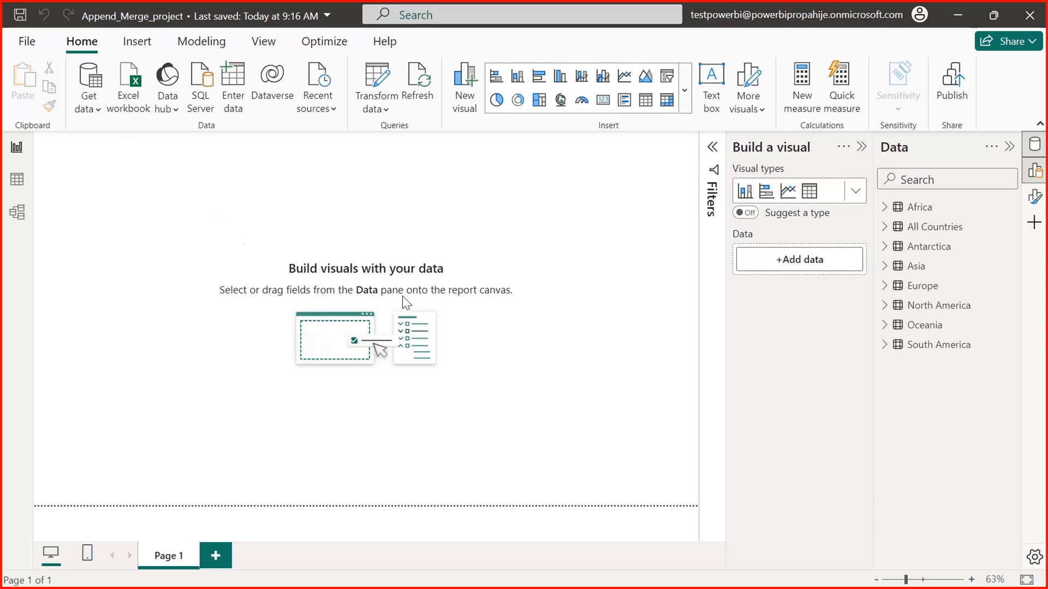
pyautogui.click(96, 103)
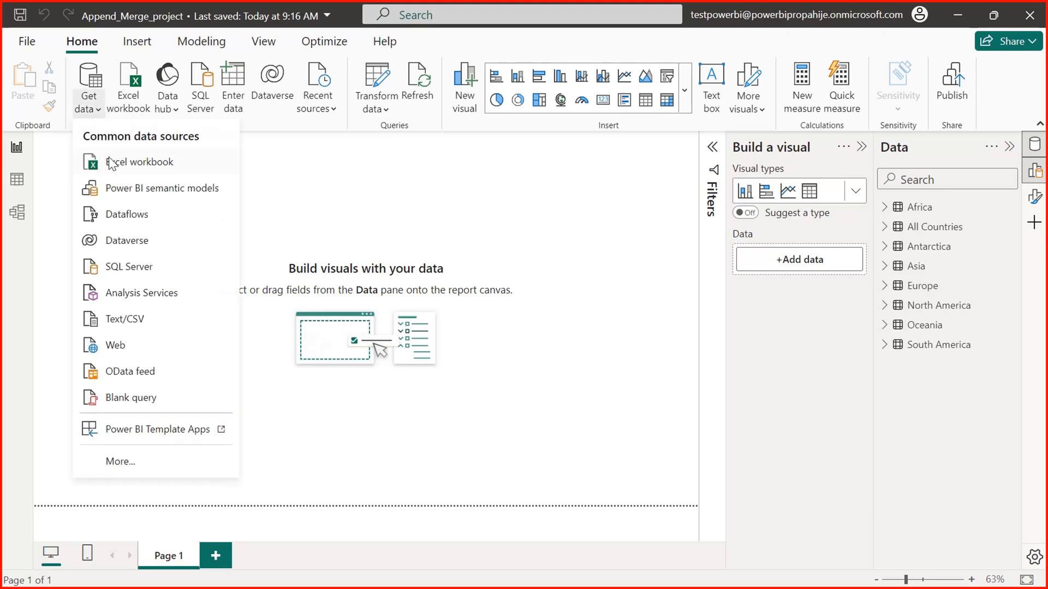
pyautogui.click(110, 161)
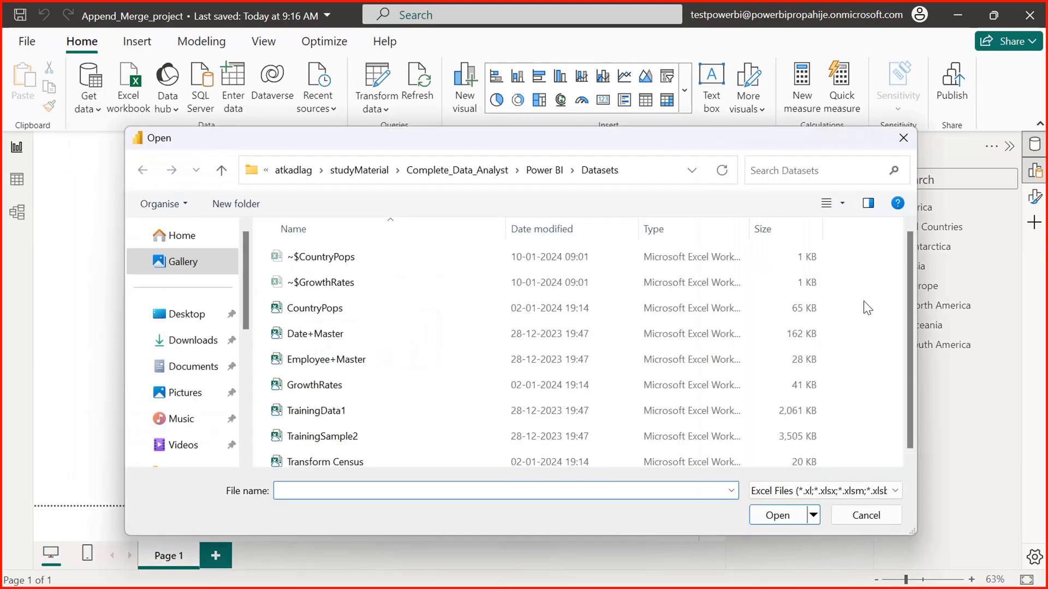
pyautogui.moveTo(907, 297); pyautogui.dragTo(899, 412)
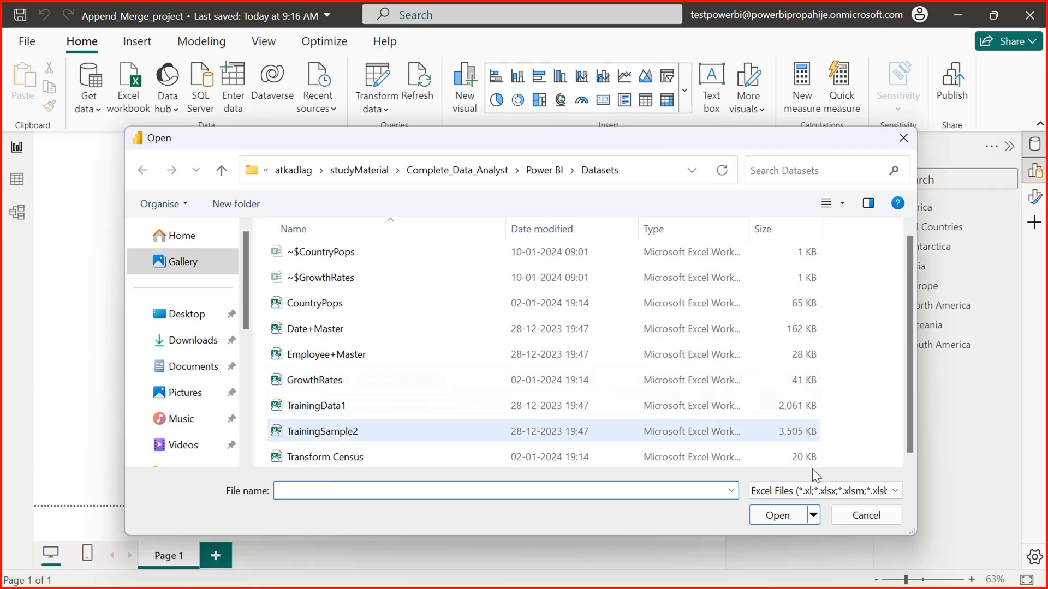
pyautogui.click(866, 517)
# - Switch to the GrowthRates workbook in Excel and examine the countries and rates on the Population Growth Rate sheet
pyautogui.hotkey('alt', 'Tab')
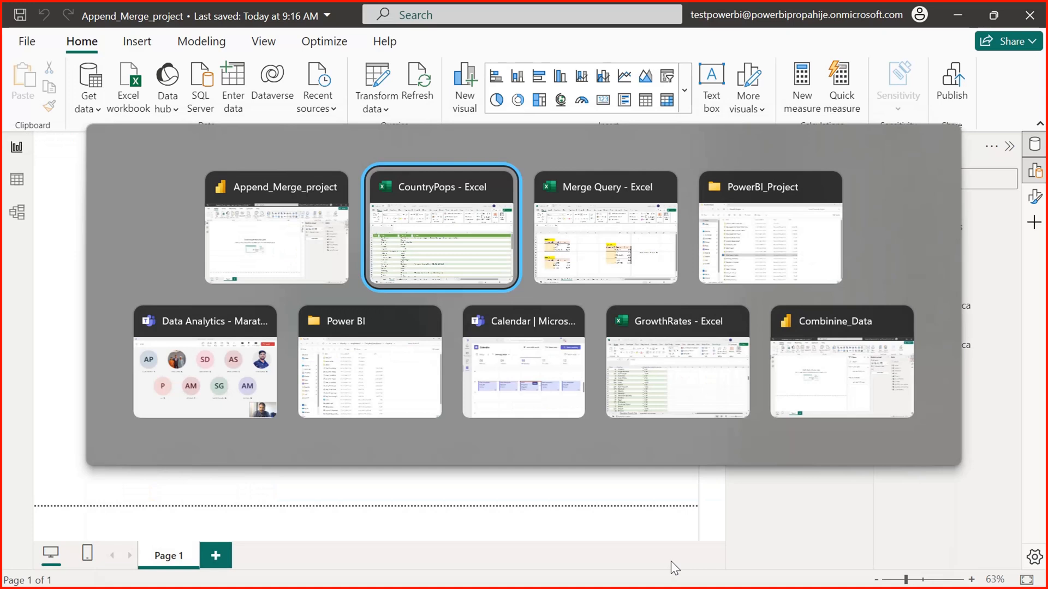
pyautogui.hotkey('alt', 'Tab')
pyautogui.hotkey('alt', 'Tab')
pyautogui.hotkey('alt', 'shift', 'Tab')
pyautogui.hotkey('alt', 'shift', 'Tab')
pyautogui.hotkey('alt', 'Tab')
pyautogui.hotkey('alt', 'Tab')
pyautogui.hotkey('alt', 'Tab')
pyautogui.hotkey('alt', 'Tab')
pyautogui.hotkey('alt', 'Tab')
pyautogui.hotkey('alt', 'Tab')
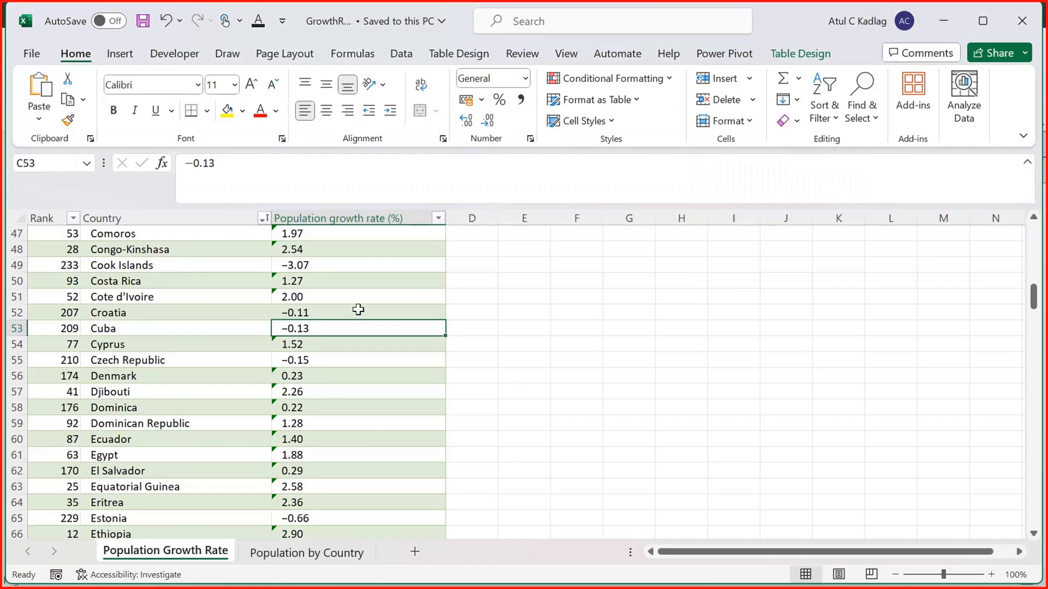
pyautogui.click(358, 311)
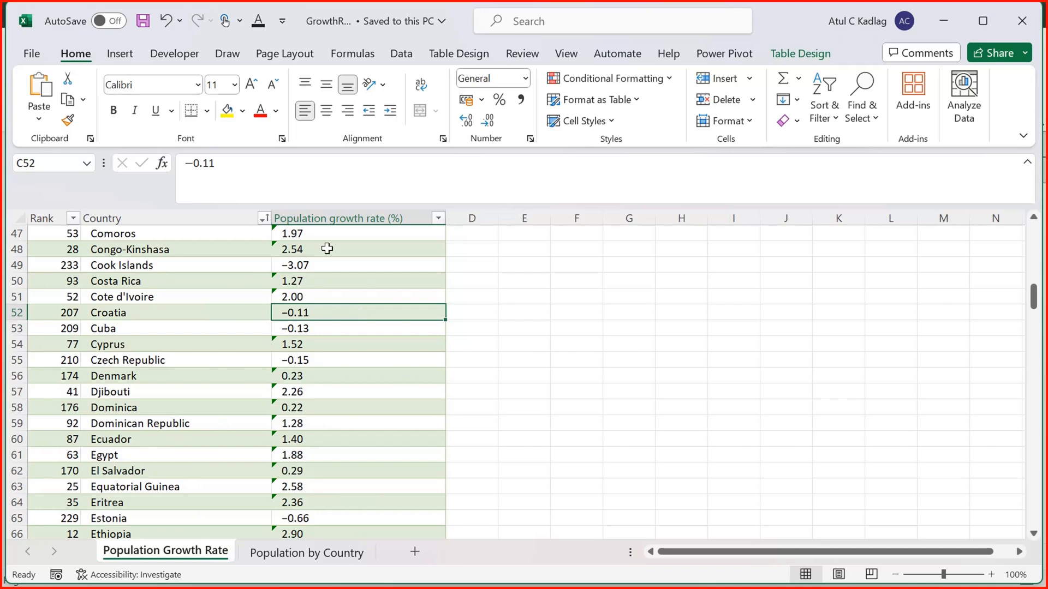
pyautogui.moveTo(144, 234); pyautogui.dragTo(153, 436)
pyautogui.click(349, 306)
# - Open the Population by Country sheet and go up the Population column to its header row
pyautogui.click(307, 553)
pyautogui.click(261, 358)
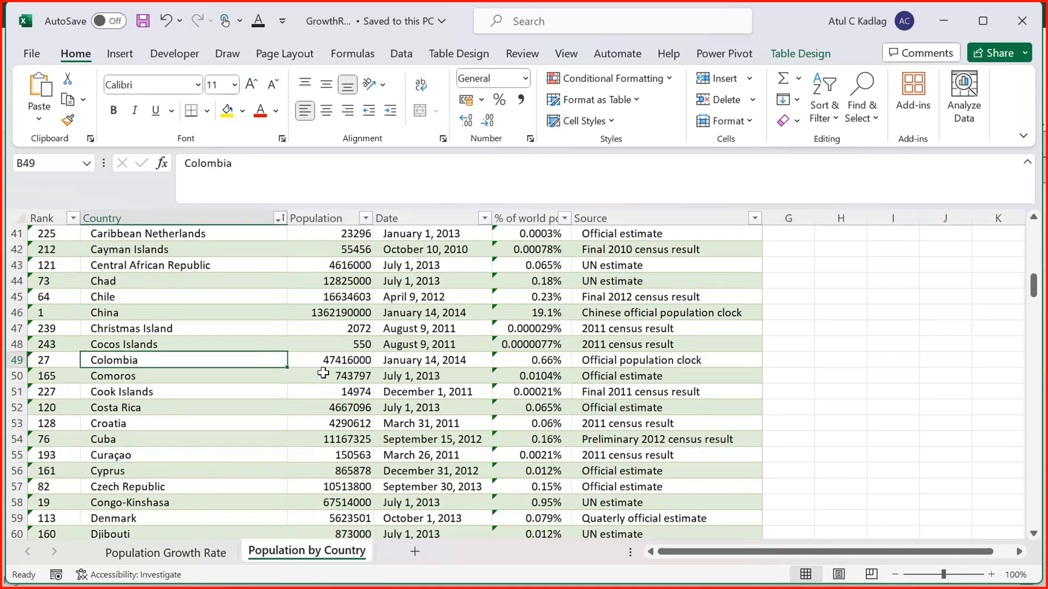
pyautogui.click(337, 357)
pyautogui.press('Up')
pyautogui.press('Up')
pyautogui.press('Up')
pyautogui.press('Up')
pyautogui.press('Up')
pyautogui.press('Up')
pyautogui.press('Up')
pyautogui.press('Up')
pyautogui.press('Up')
pyautogui.press('Up')
pyautogui.press('Up')
pyautogui.press('Up')
pyautogui.press('Up')
pyautogui.press('Up')
pyautogui.press('Up')
pyautogui.press('Up')
pyautogui.press('Up')
pyautogui.press('Up')
pyautogui.press('Up')
pyautogui.press('Up')
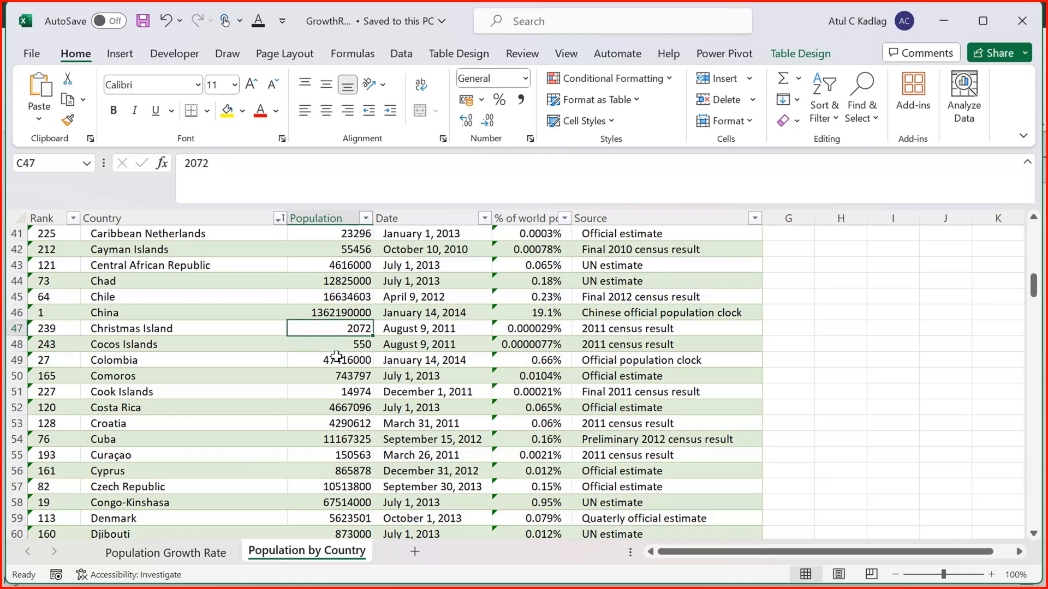
pyautogui.press('Up')
pyautogui.press('Up')
pyautogui.press('Up')
pyautogui.press('Up')
pyautogui.press('Up')
pyautogui.press('Up')
pyautogui.press('Up')
pyautogui.press('Up')
pyautogui.press('Up')
pyautogui.press('Up')
pyautogui.press('Up')
pyautogui.press('Up')
pyautogui.press('Up')
pyautogui.press('Up')
pyautogui.press('Up')
pyautogui.press('Up')
pyautogui.press('Up')
pyautogui.press('Up')
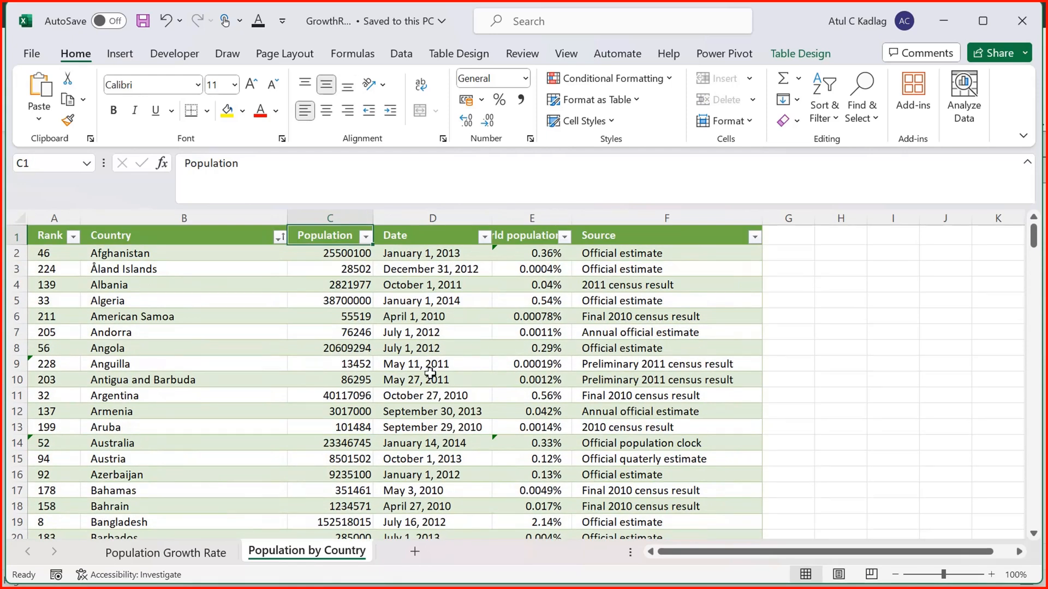
# - Examine the Country, Population and Date values in the first rows of the Population by Country sheet
pyautogui.click(340, 301)
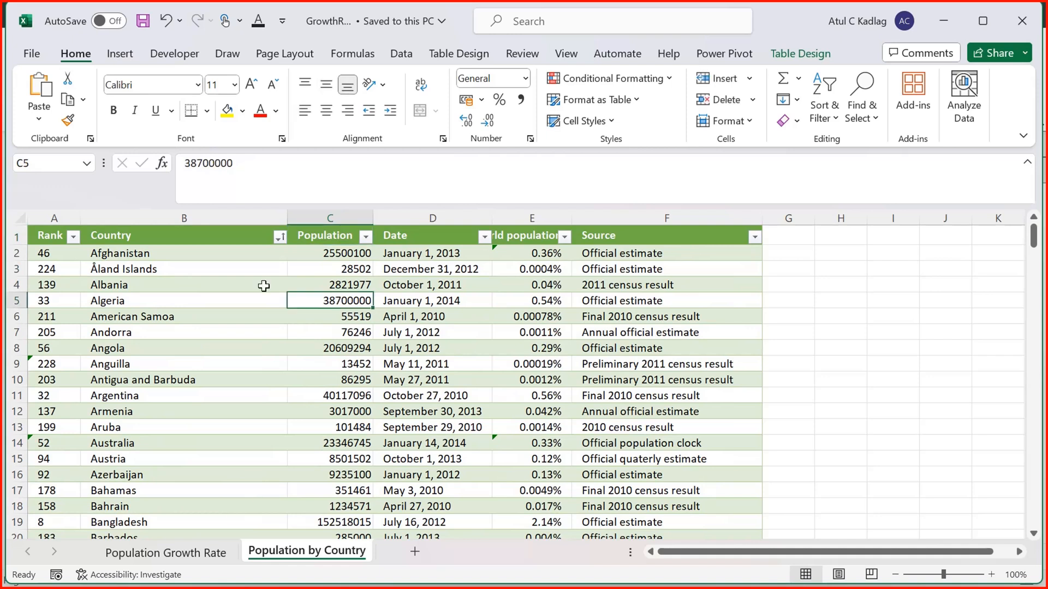
pyautogui.click(189, 281)
pyautogui.moveTo(318, 255); pyautogui.dragTo(334, 432)
pyautogui.click(380, 382)
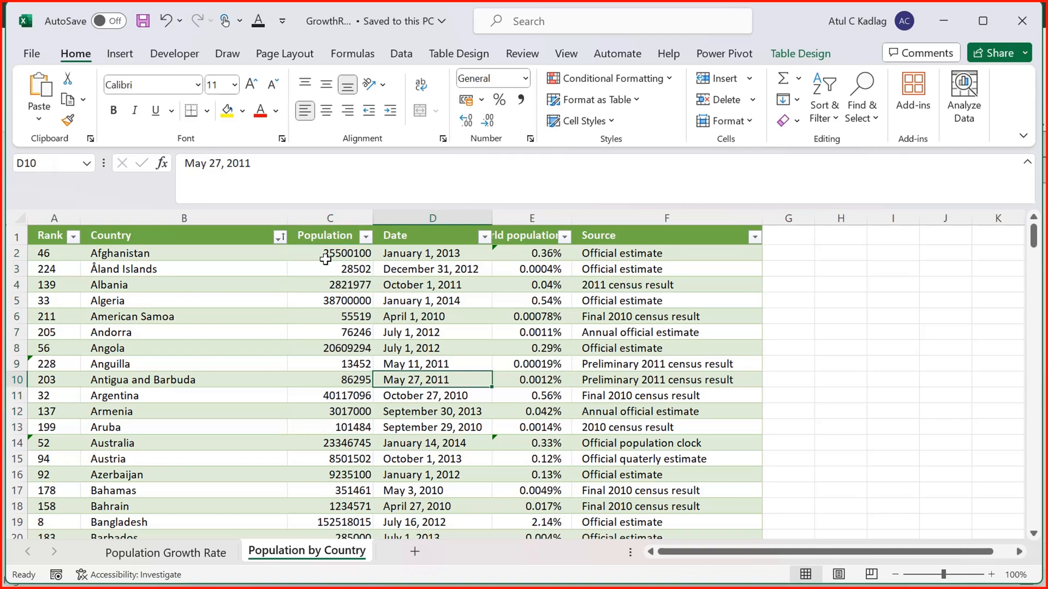
# - Examine the values in the first Population rows, and check the growth rates on the Population Growth Rate sheet
pyautogui.moveTo(323, 255); pyautogui.dragTo(350, 396)
pyautogui.moveTo(355, 445); pyautogui.dragTo(354, 459)
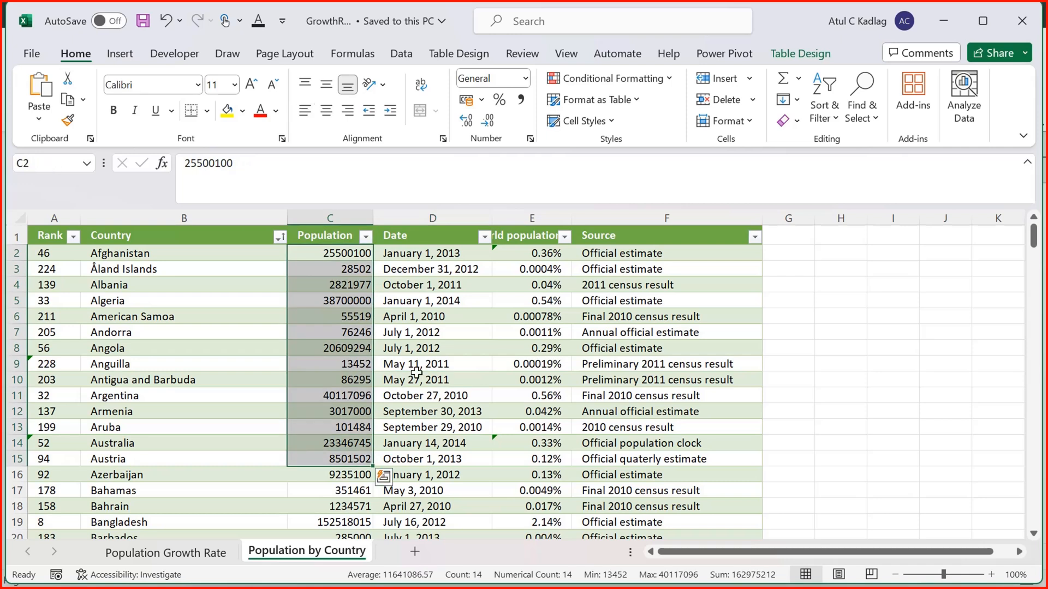
pyautogui.click(167, 554)
pyautogui.click(321, 251)
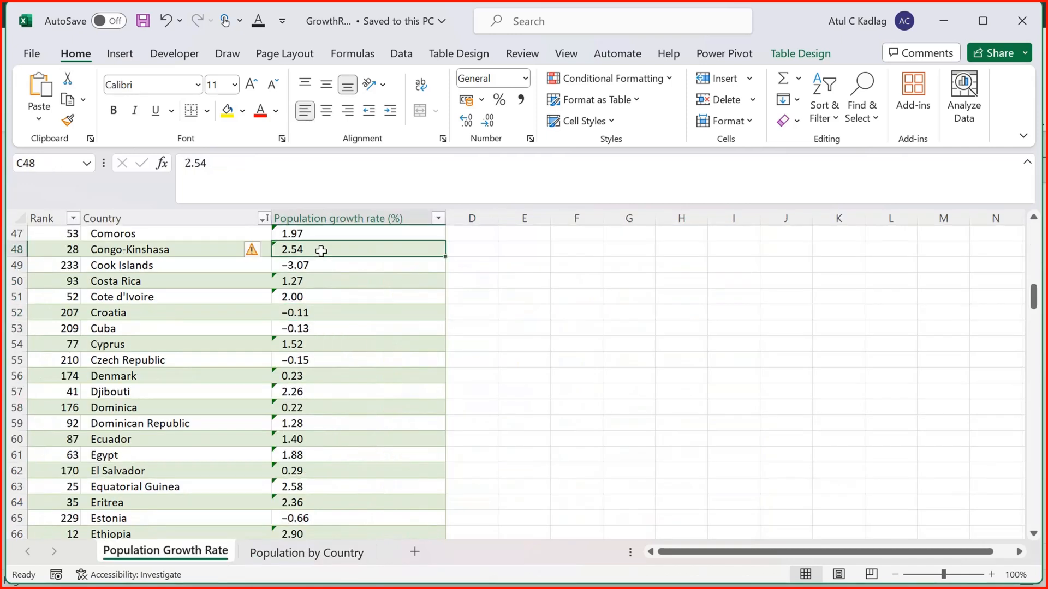
# - Switch to Power BI Desktop and connect to the GrowthRates Excel workbook in the Datasets folder
pyautogui.hotkey('alt', 'Tab')
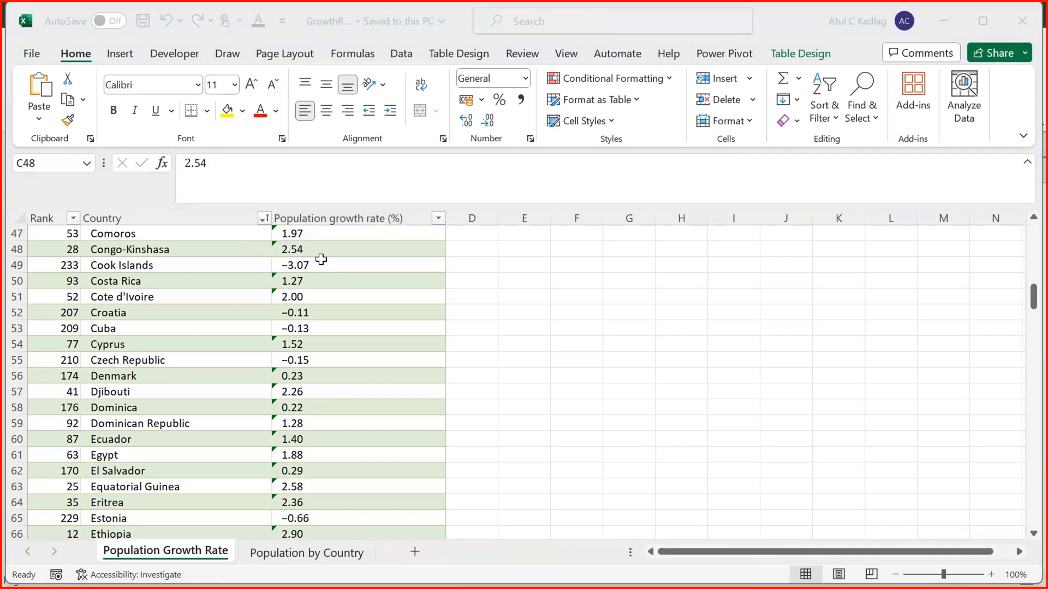
pyautogui.click(98, 112)
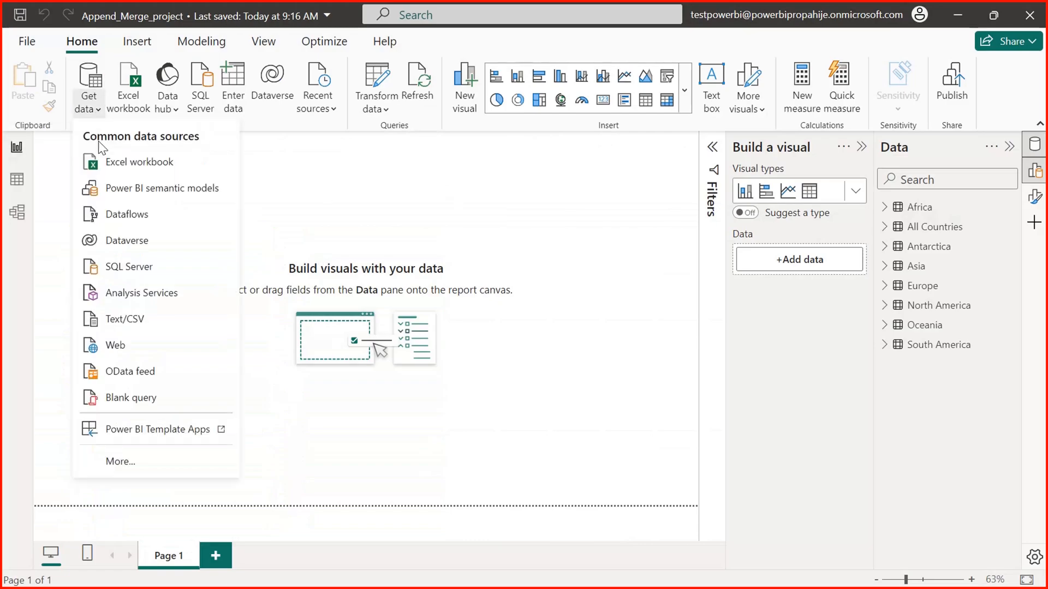
pyautogui.click(106, 166)
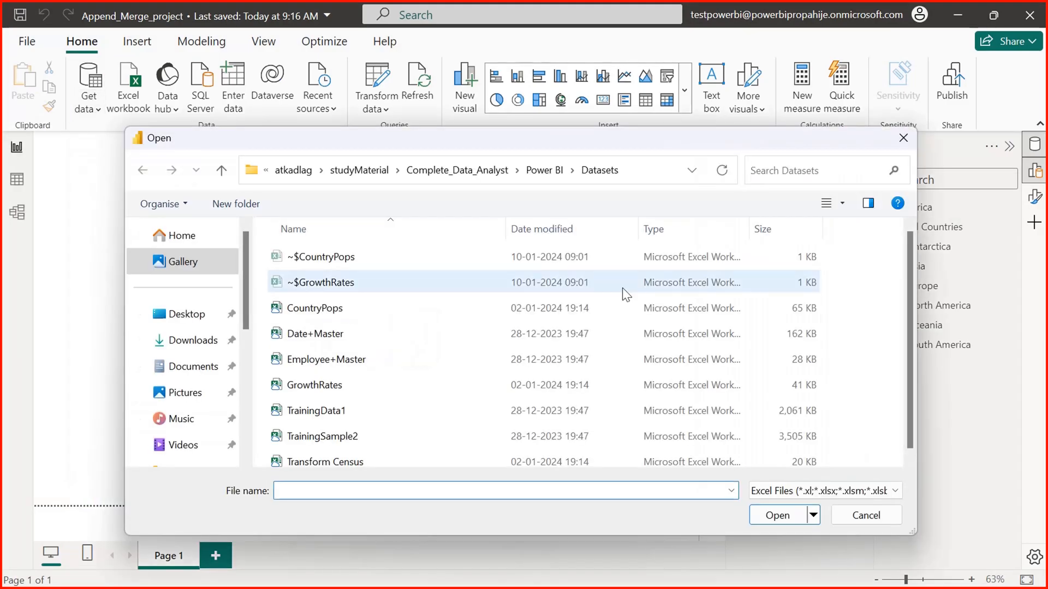
pyautogui.click(325, 386)
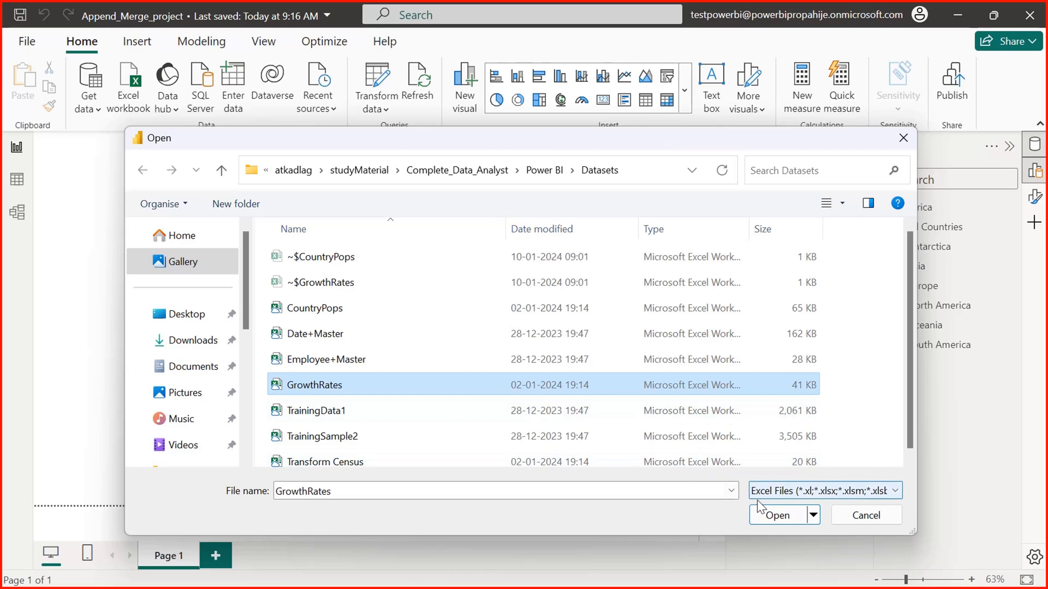
pyautogui.click(770, 516)
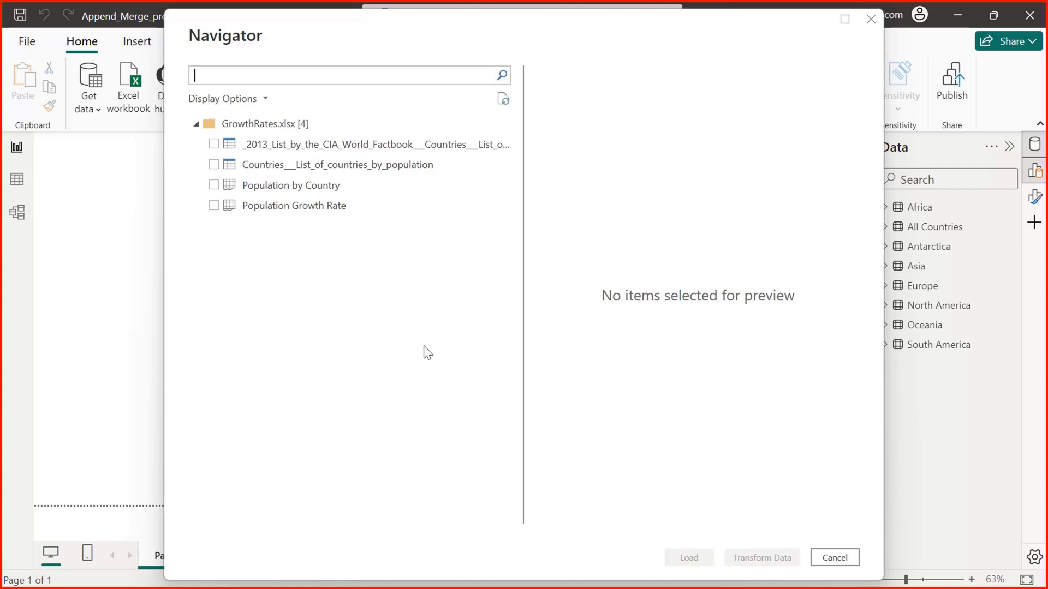
# - Select the Population by Country and Population Growth Rate sheets and bring them into Power Query for transformation
pyautogui.click(212, 186)
pyautogui.click(214, 206)
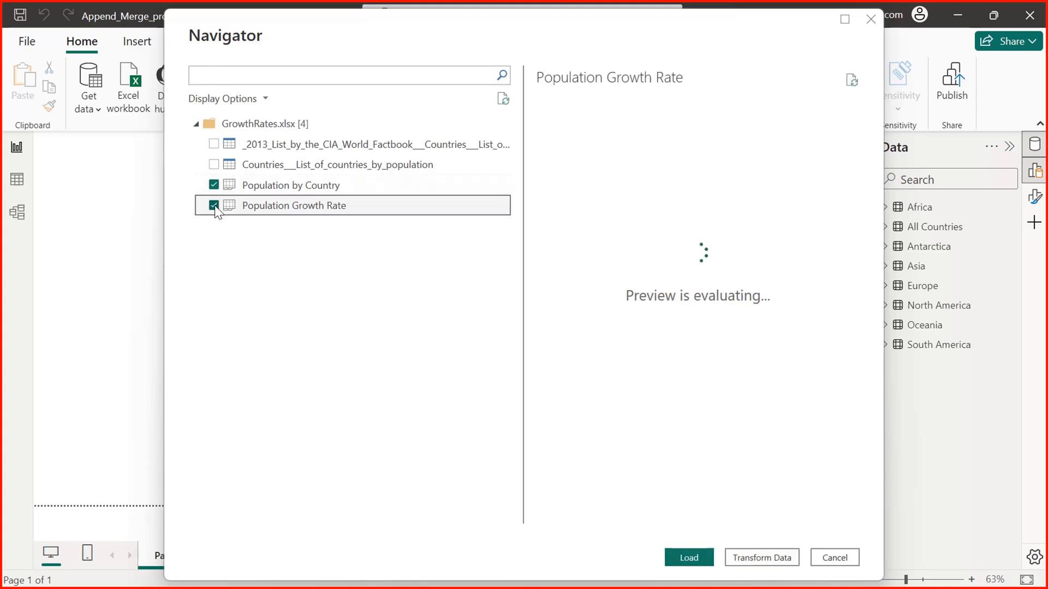
pyautogui.click(762, 562)
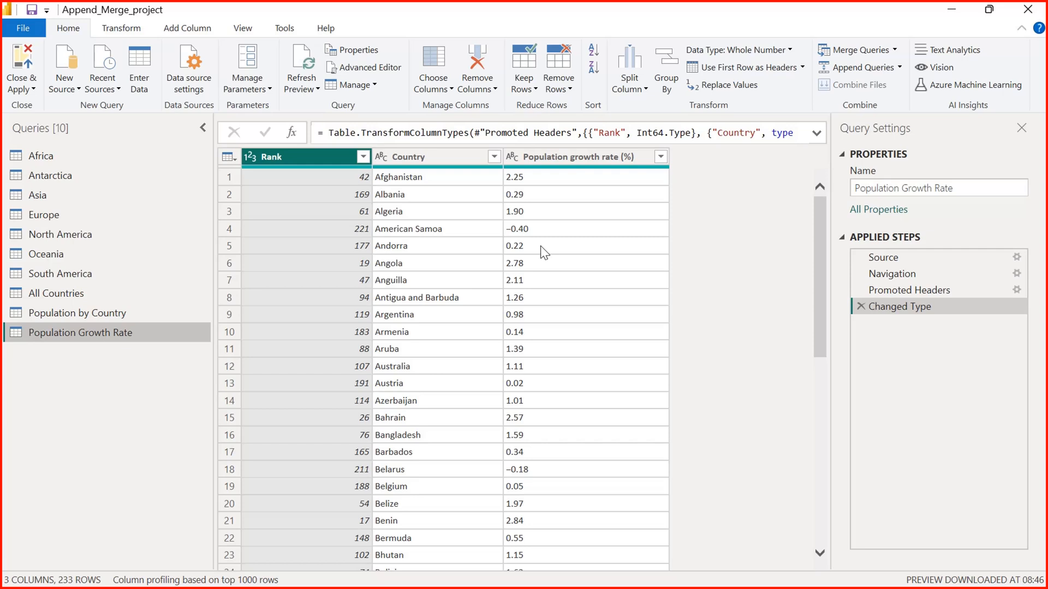
# - Check the Country filter values and the Rank, Country and Population growth rate (%) columns of the Population Growth Rate query
pyautogui.click(494, 157)
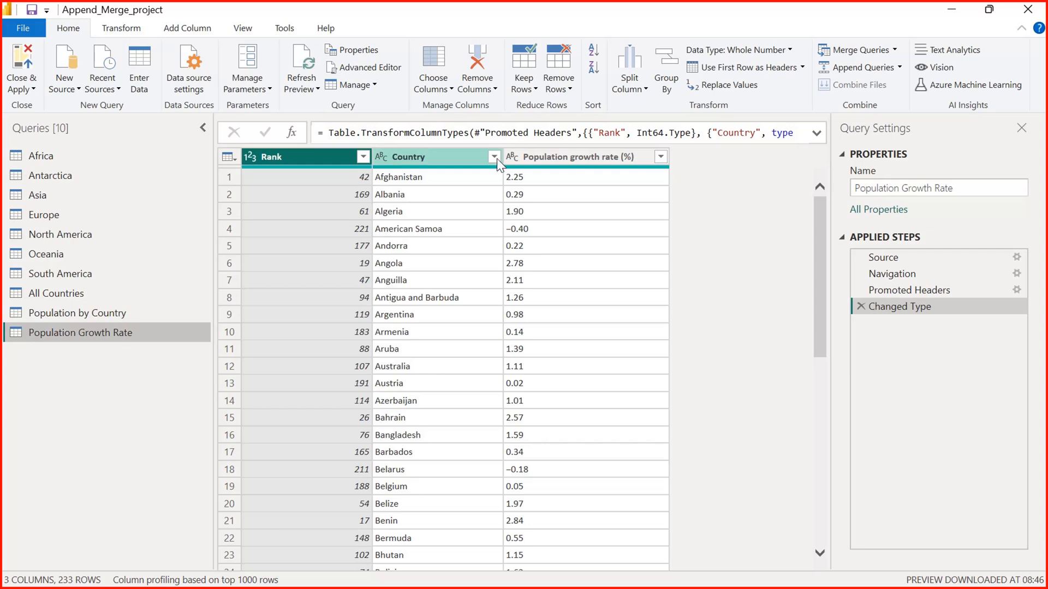
pyautogui.moveTo(484, 353); pyautogui.dragTo(493, 291)
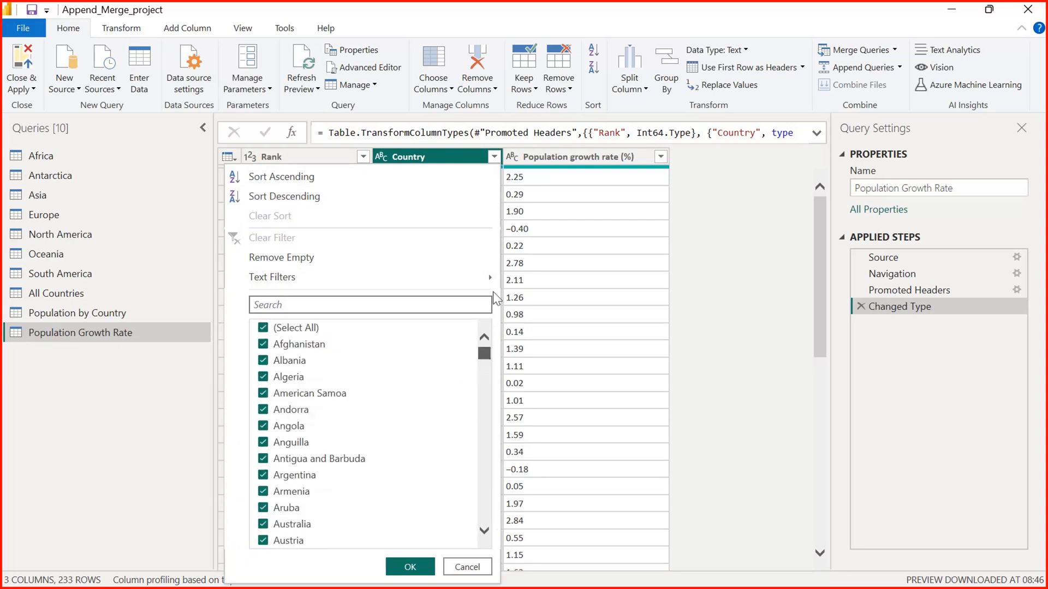
pyautogui.click(461, 567)
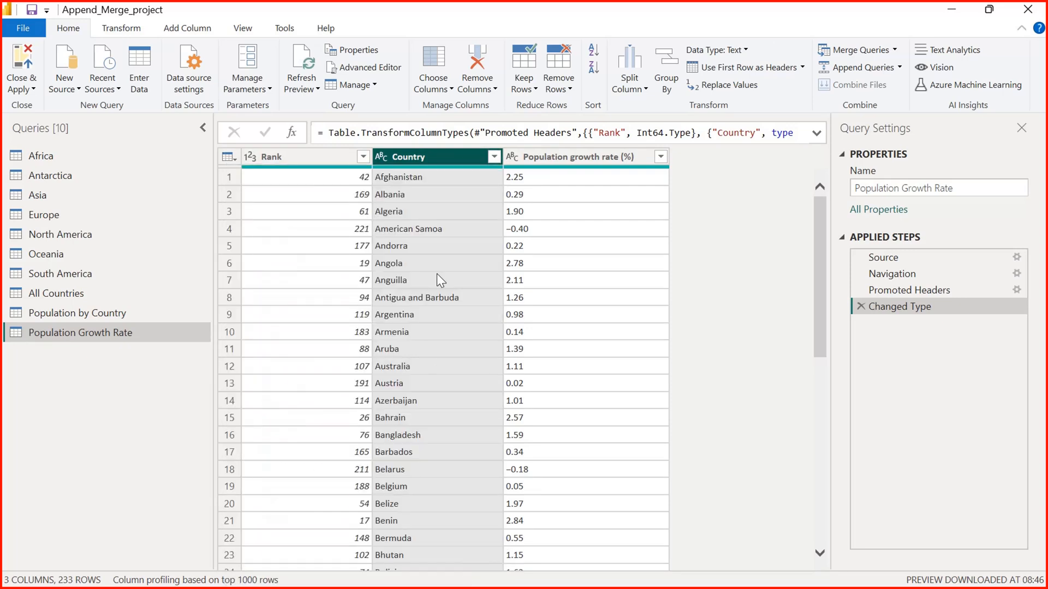
pyautogui.click(309, 161)
pyautogui.click(442, 155)
pyautogui.click(516, 157)
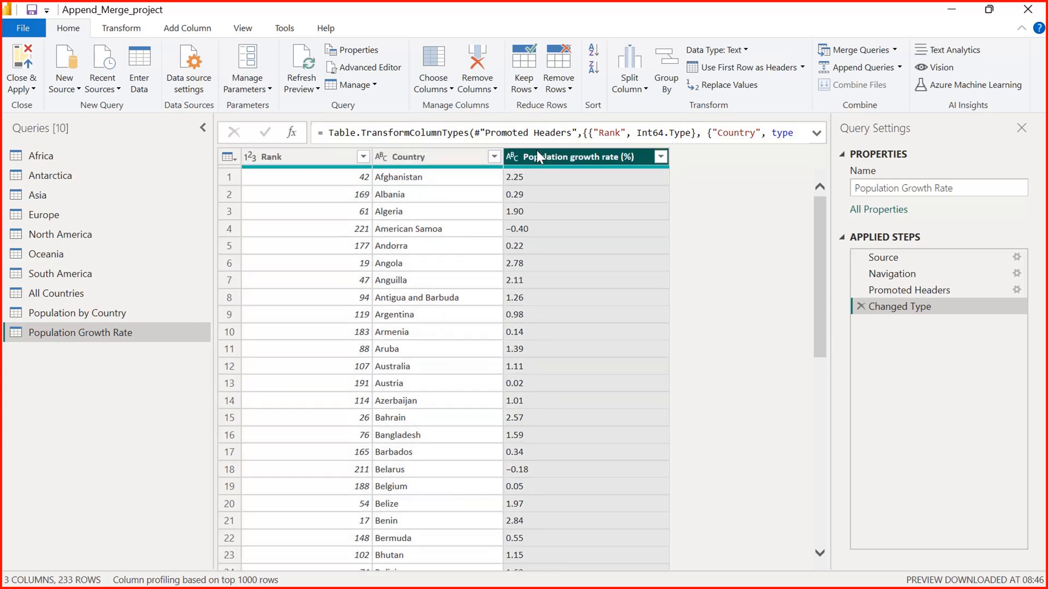
# - Examine all columns of the Population by Country query, from Rank through Source
pyautogui.click(76, 313)
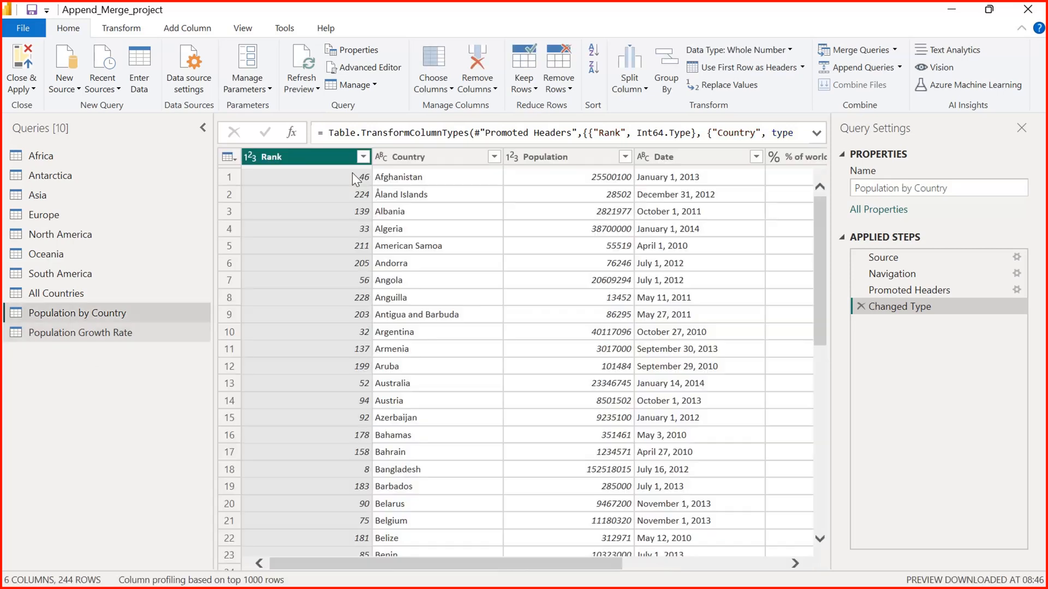
pyautogui.click(440, 158)
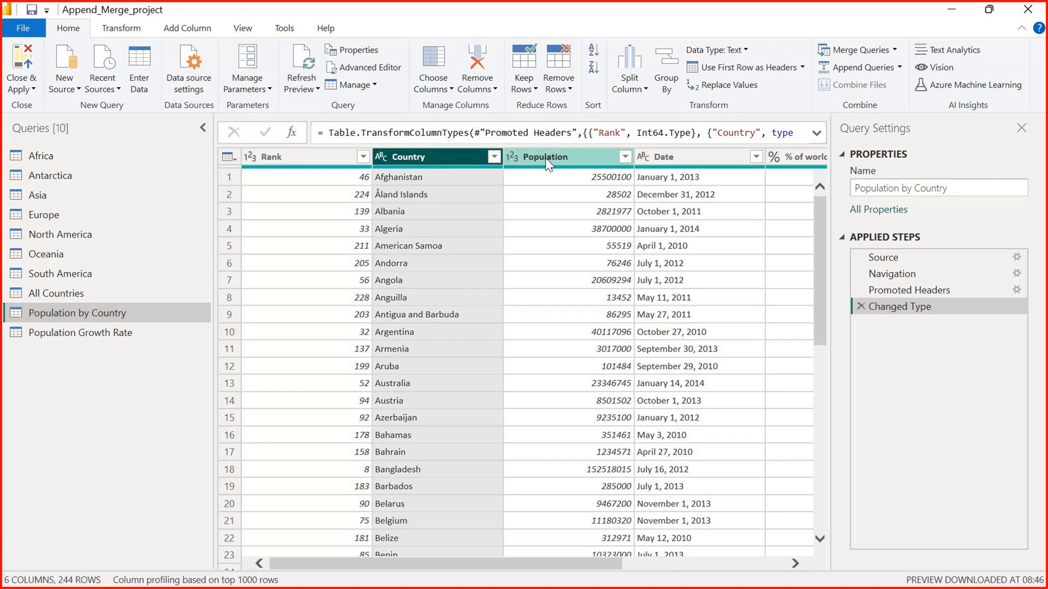
pyautogui.click(545, 159)
pyautogui.click(672, 159)
pyautogui.moveTo(547, 568); pyautogui.dragTo(710, 568)
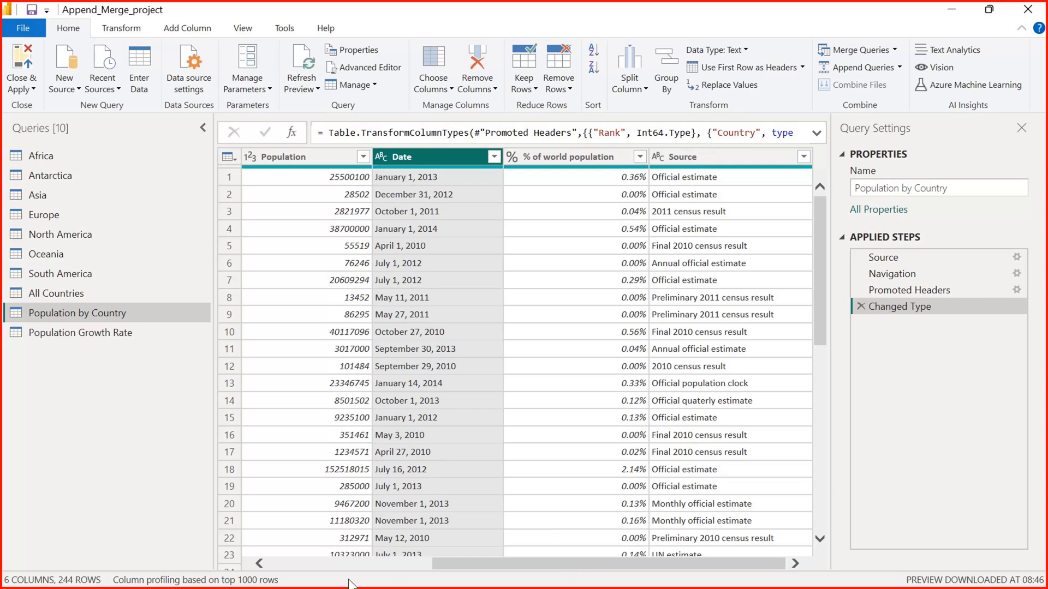
pyautogui.moveTo(486, 565); pyautogui.dragTo(324, 565)
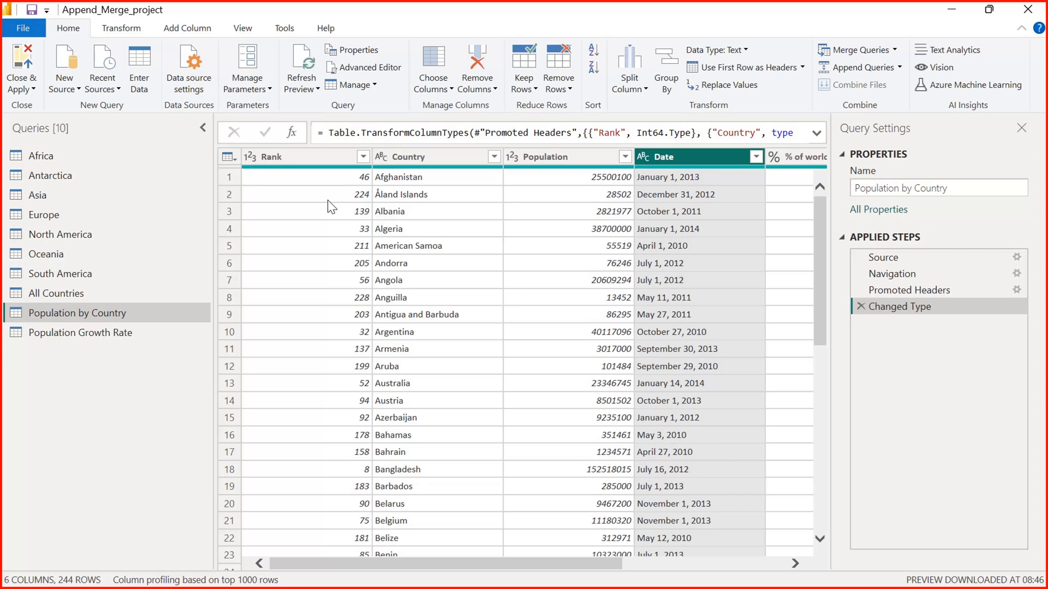
pyautogui.click(280, 159)
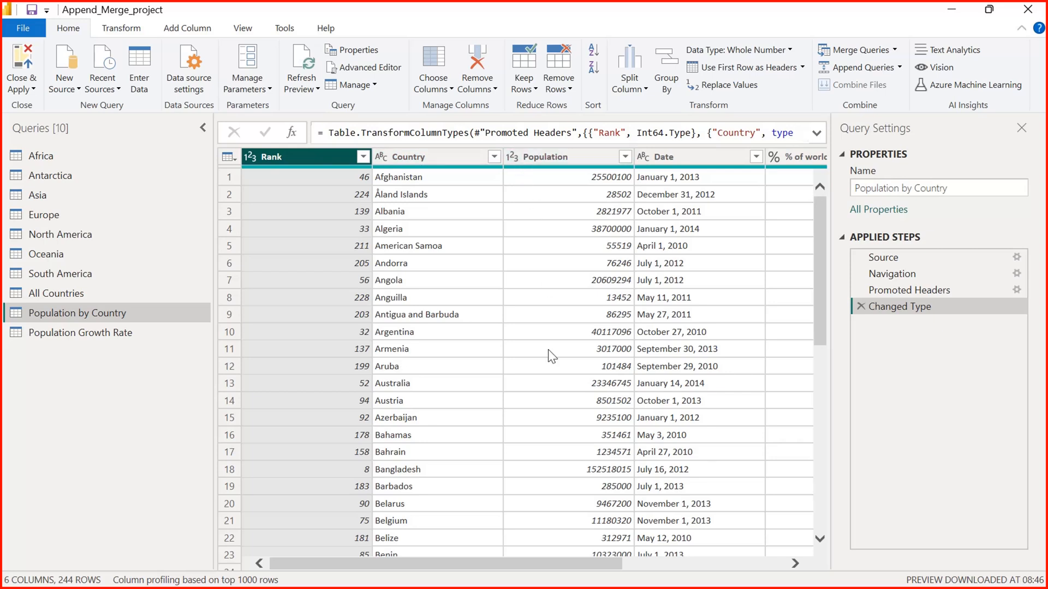
# - Change the data type of the Date column in Population by Country to Date, adding the conversion as a new step
pyautogui.click(641, 162)
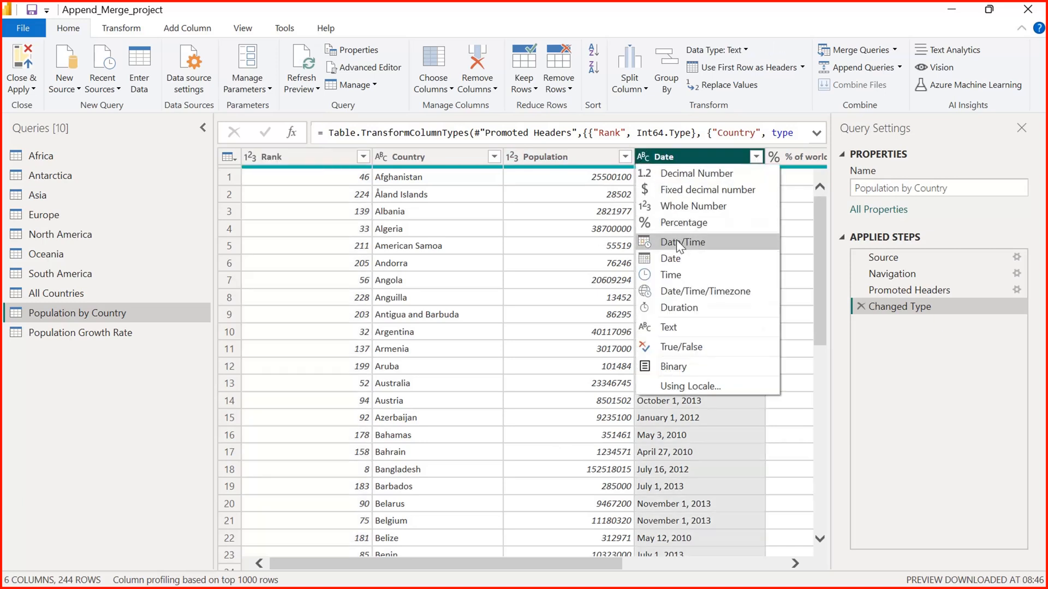
pyautogui.click(678, 257)
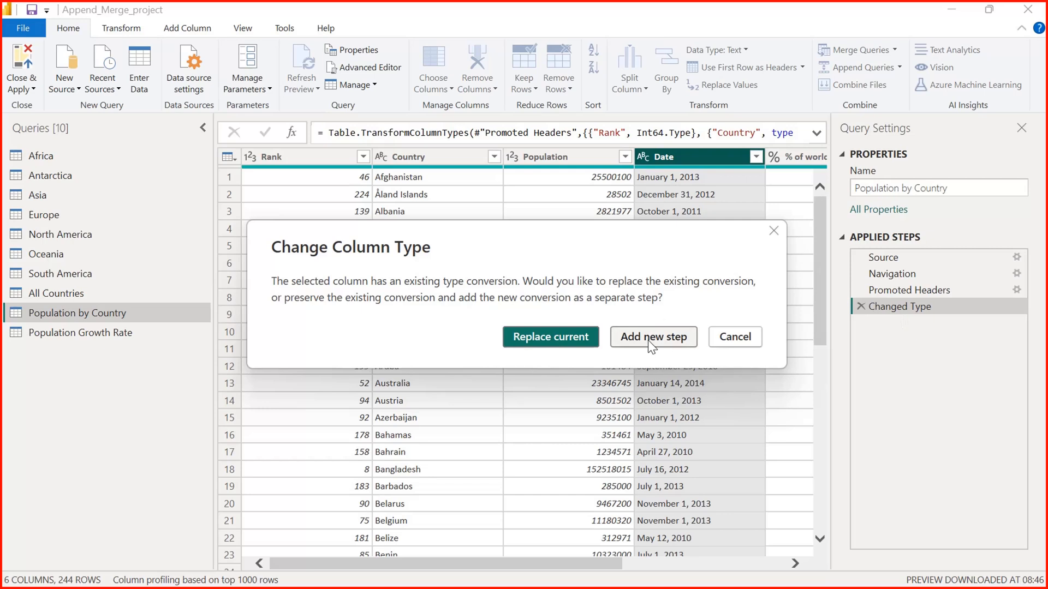
pyautogui.click(663, 340)
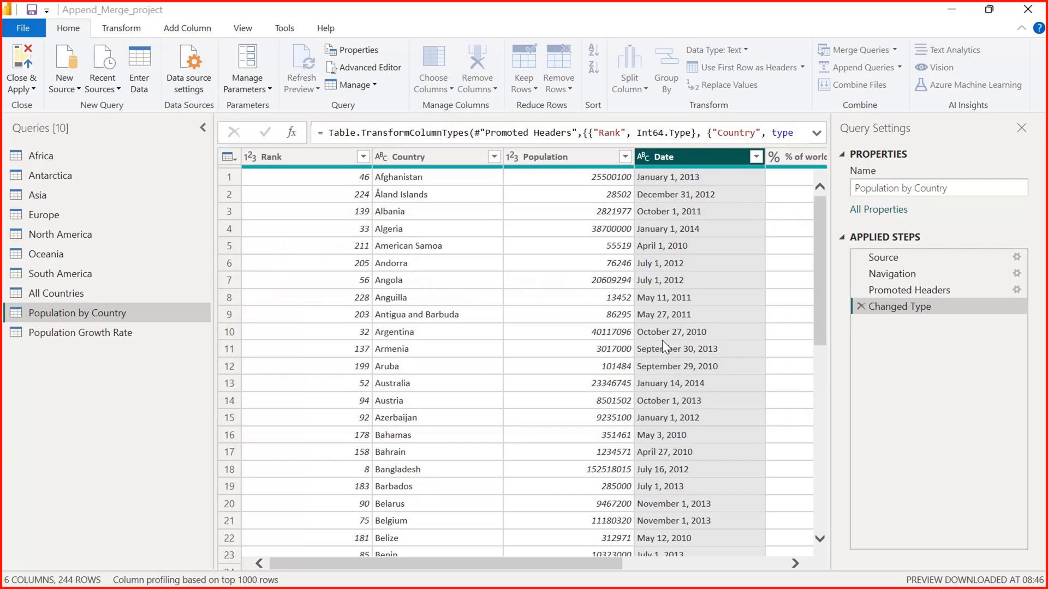
# - Compare the Date column before and after the conversion using the Changed Type and Changed Type1 applied steps
pyautogui.click(917, 306)
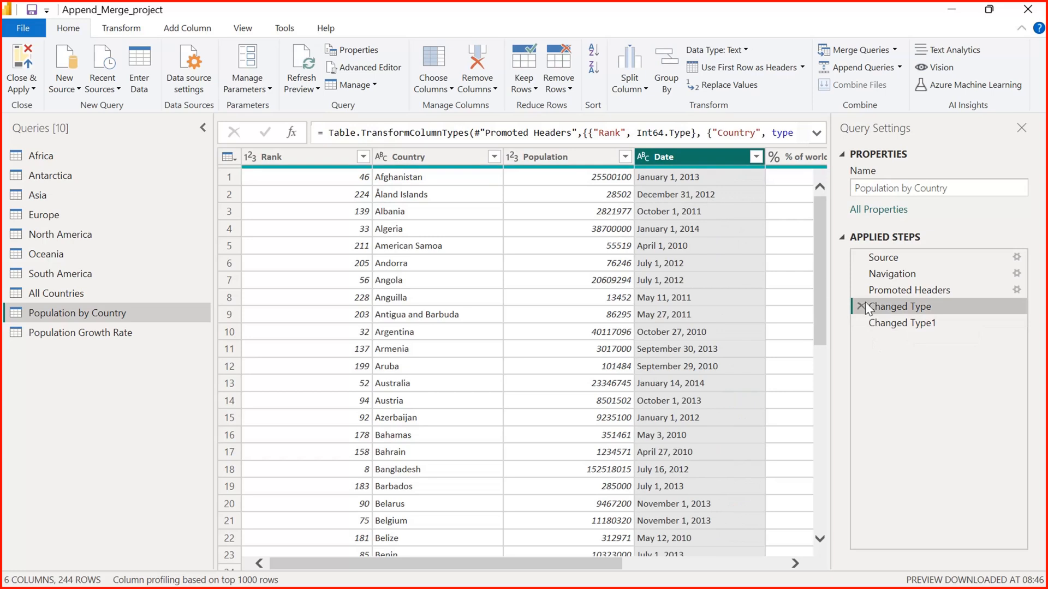
pyautogui.click(900, 323)
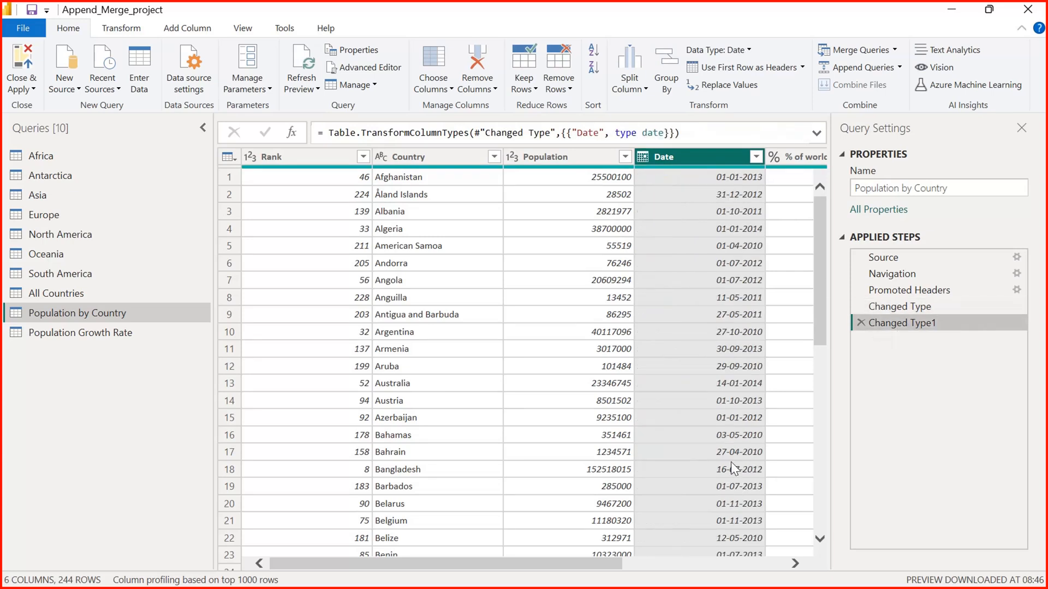
pyautogui.moveTo(583, 565); pyautogui.dragTo(660, 582)
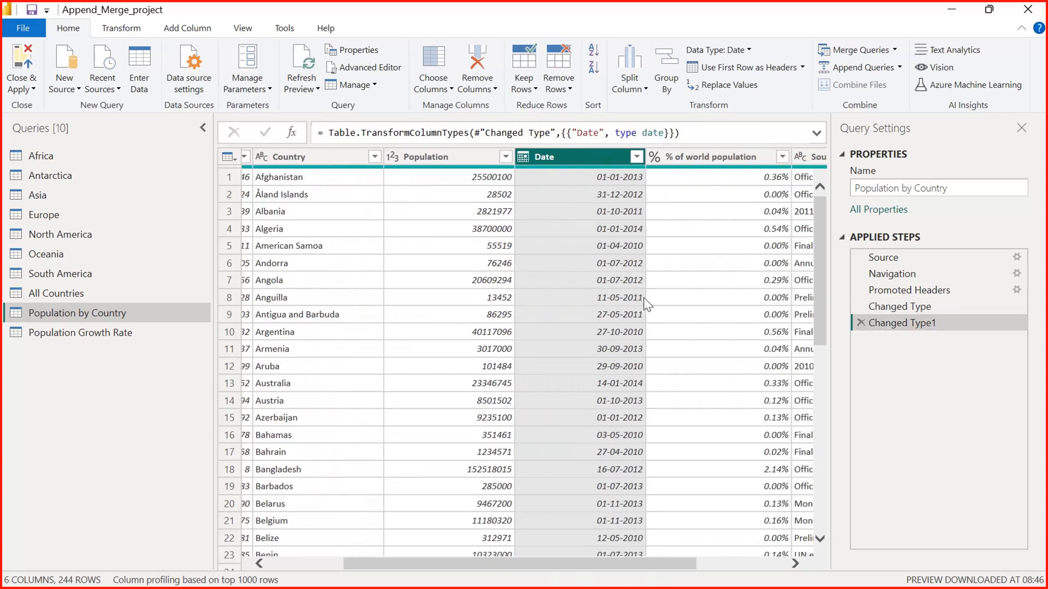
pyautogui.click(927, 308)
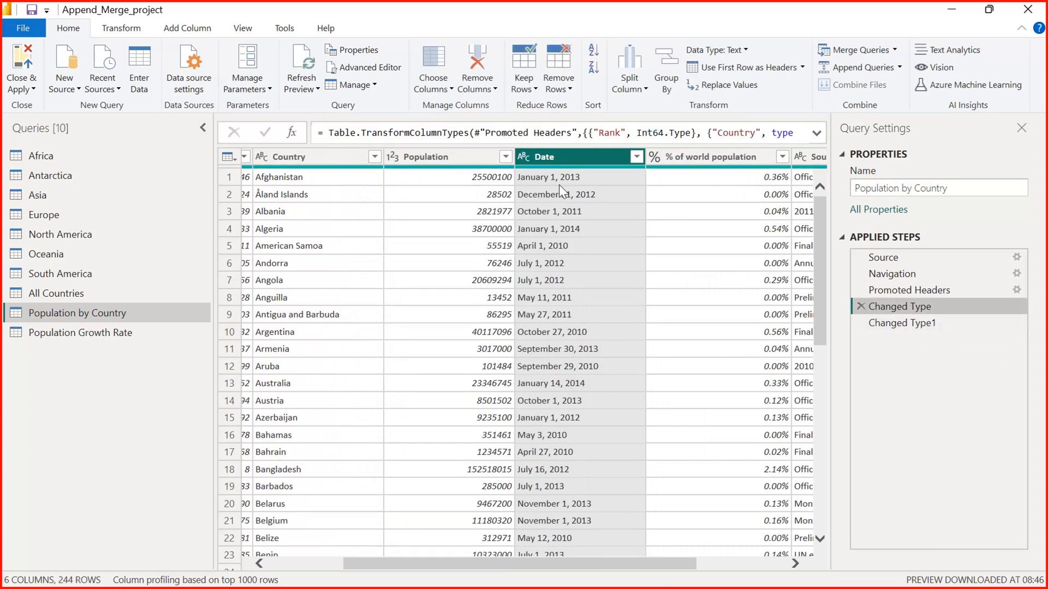
pyautogui.click(898, 322)
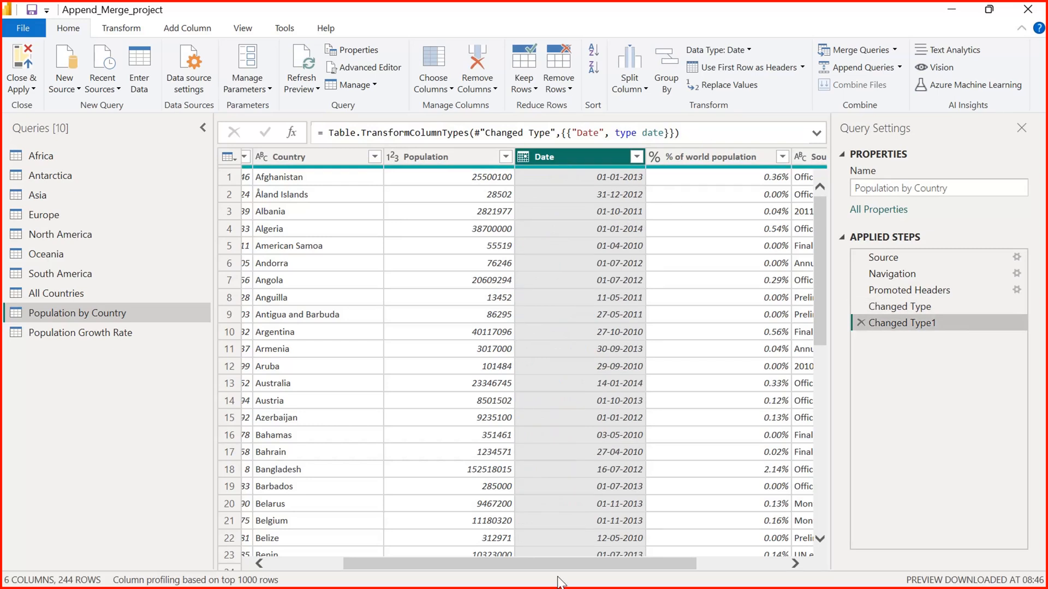
# - Check the data types of the % of world population and Source columns without changing them
pyautogui.moveTo(573, 562); pyautogui.dragTo(662, 561)
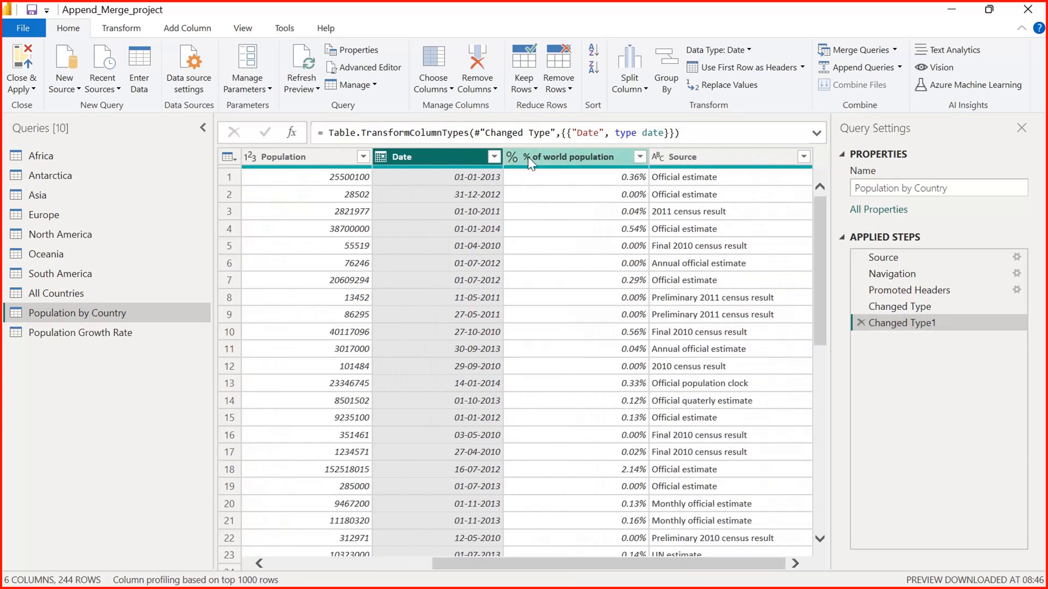
pyautogui.click(512, 156)
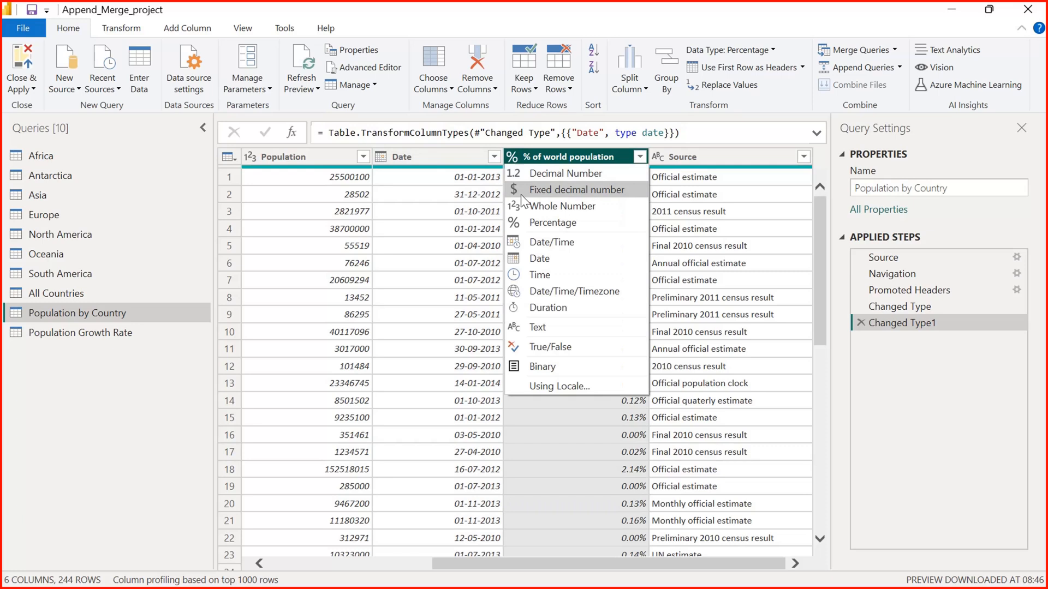
pyautogui.click(752, 135)
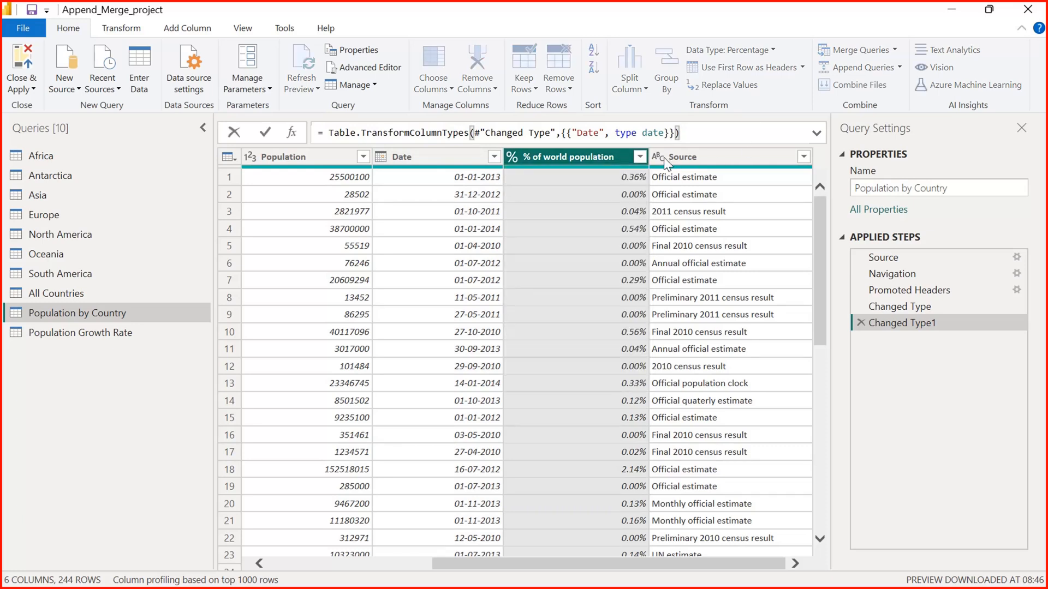
pyautogui.click(803, 157)
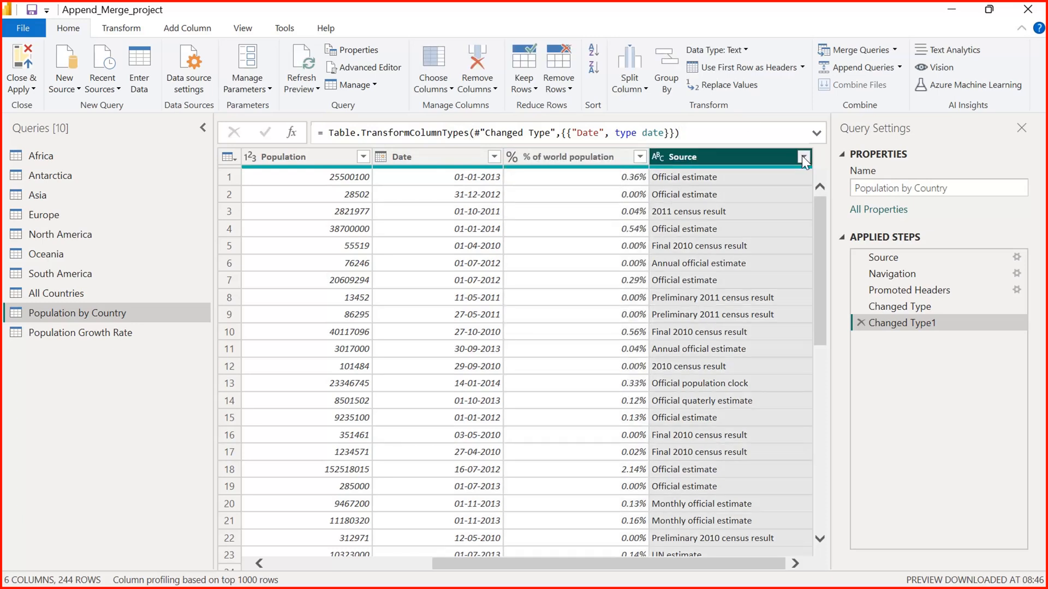
pyautogui.click(804, 158)
pyautogui.moveTo(529, 564); pyautogui.dragTo(273, 565)
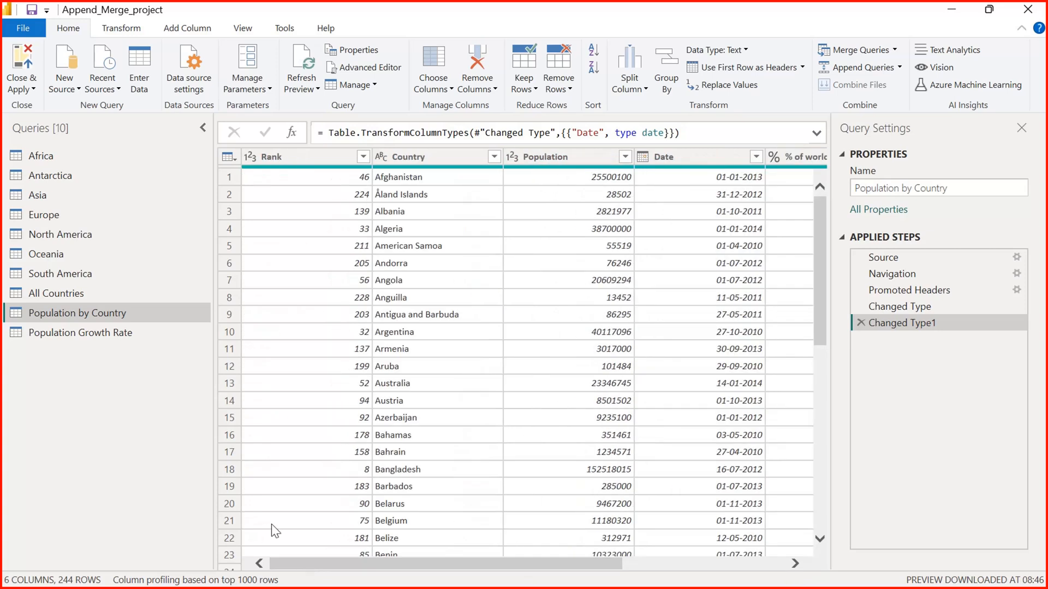
# - Compare the Population by Country and Population Growth Rate queries, and look through the growth rate rows
pyautogui.click(91, 337)
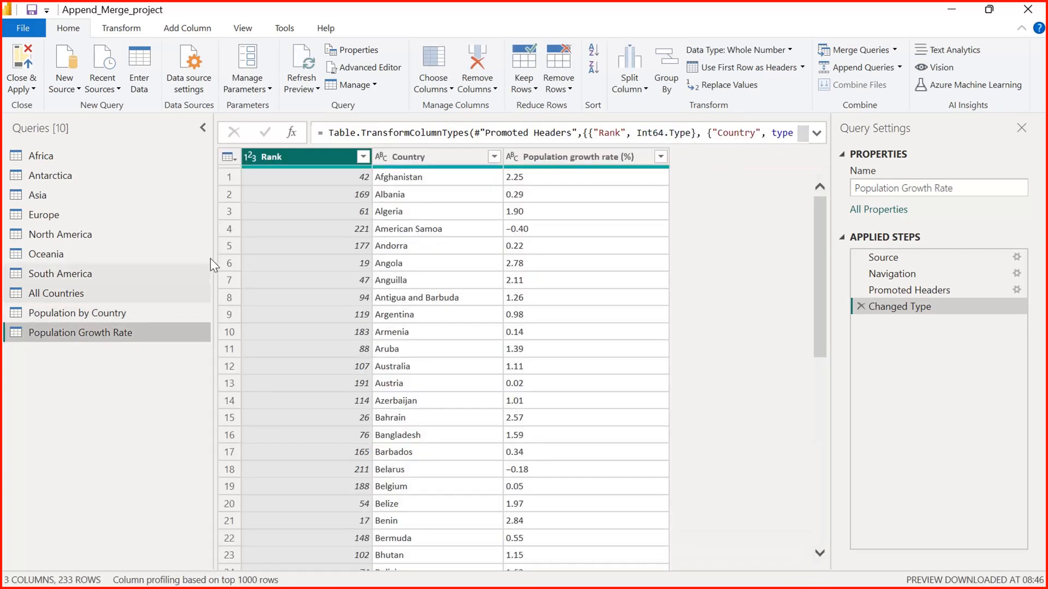
pyautogui.click(101, 315)
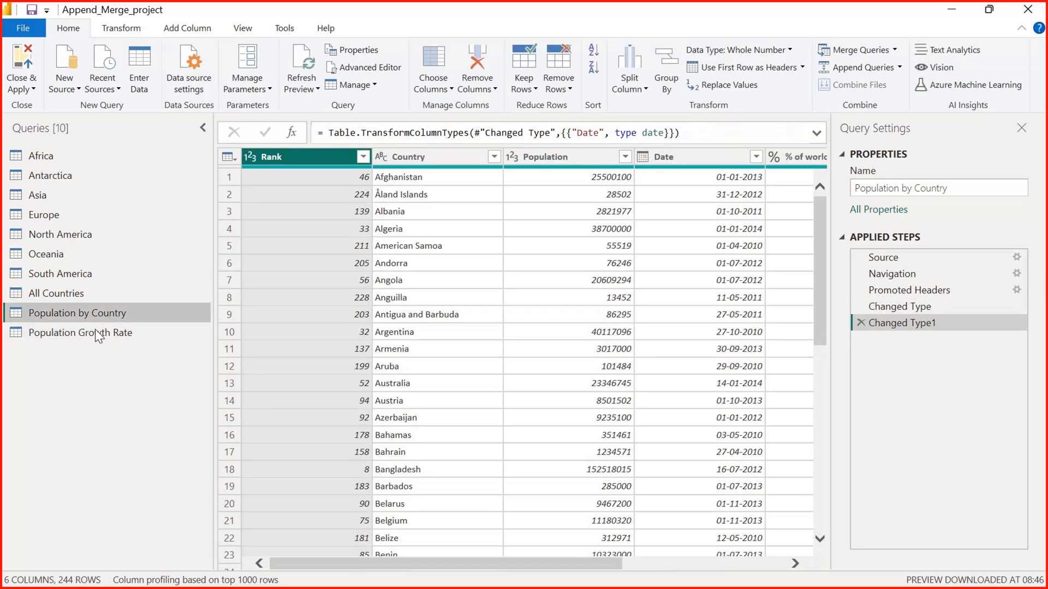
pyautogui.click(94, 333)
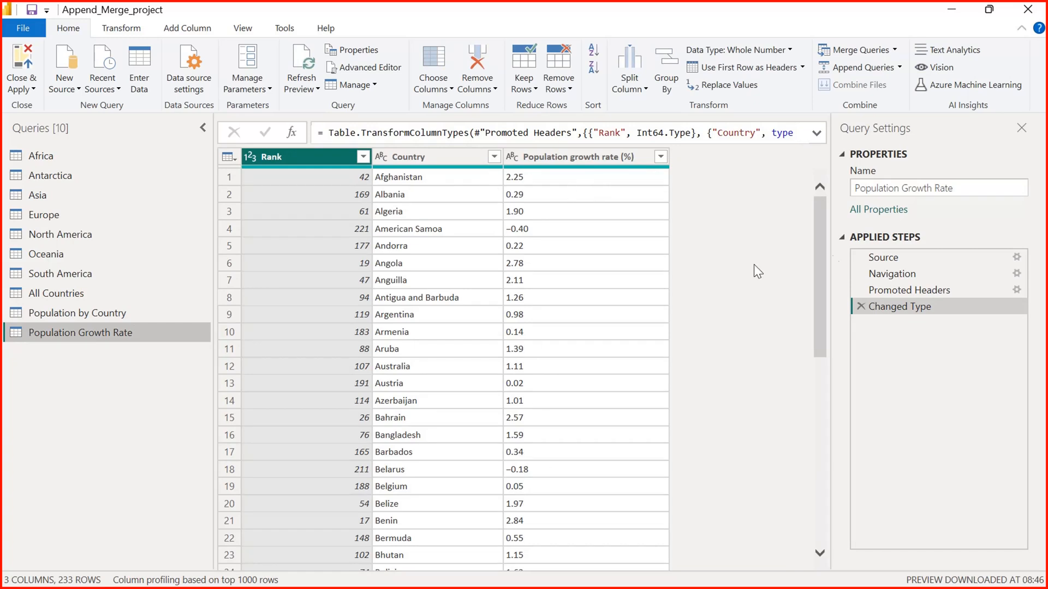
pyautogui.moveTo(818, 334); pyautogui.dragTo(835, 195)
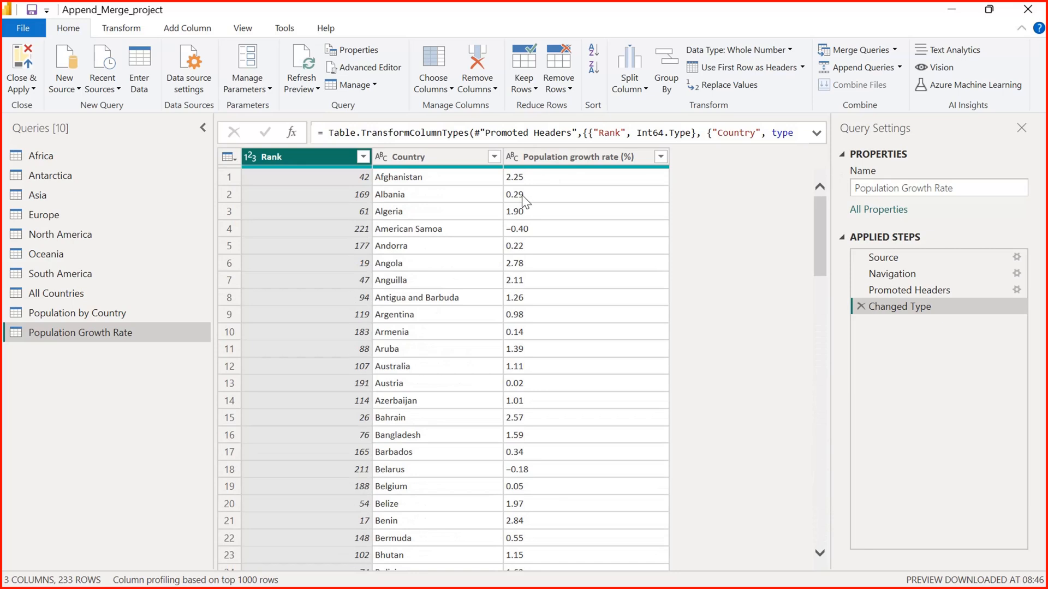
# - Try to convert the Population growth rate (%) column to Whole Number, adding the conversion as a new step
pyautogui.click(513, 160)
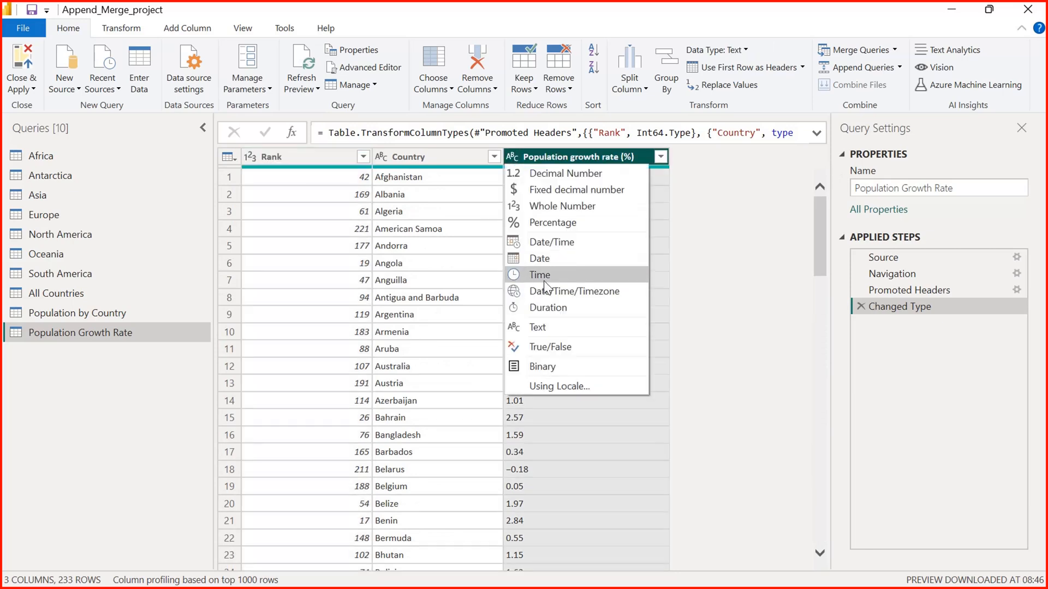
pyautogui.click(551, 208)
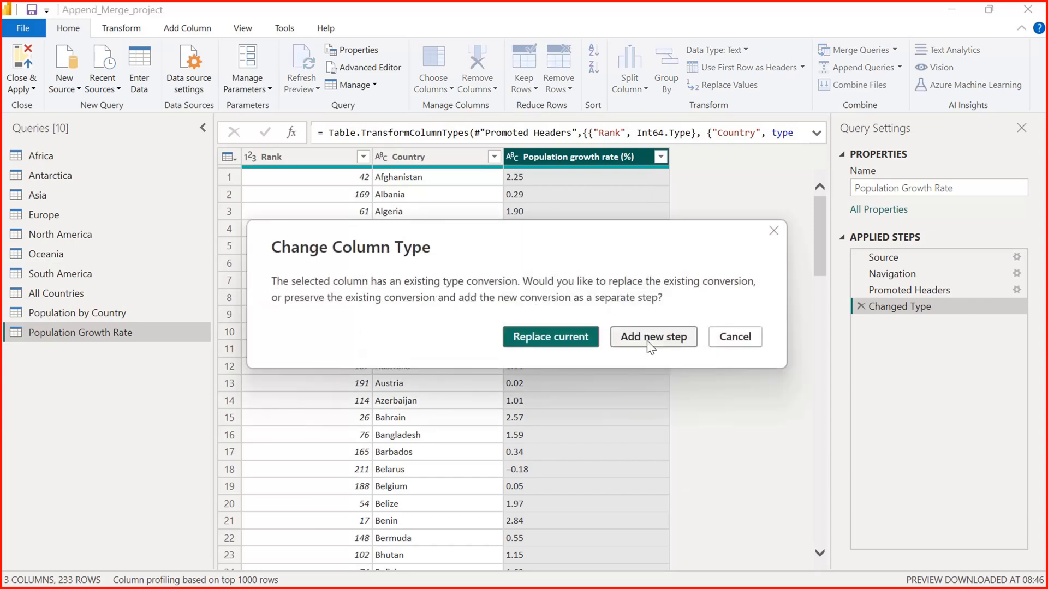
pyautogui.click(647, 340)
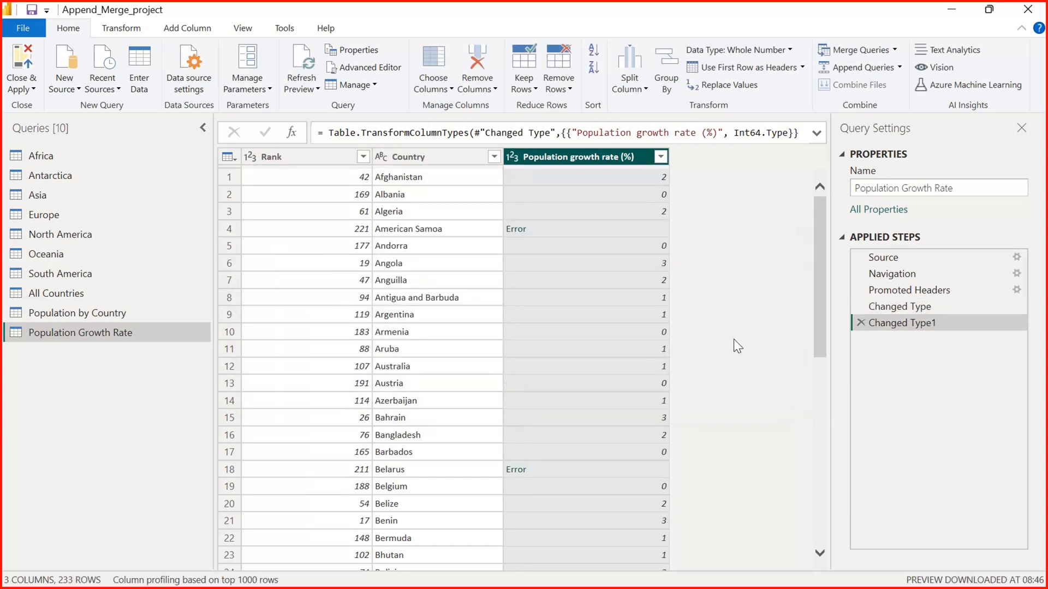
pyautogui.moveTo(824, 267); pyautogui.dragTo(830, 234)
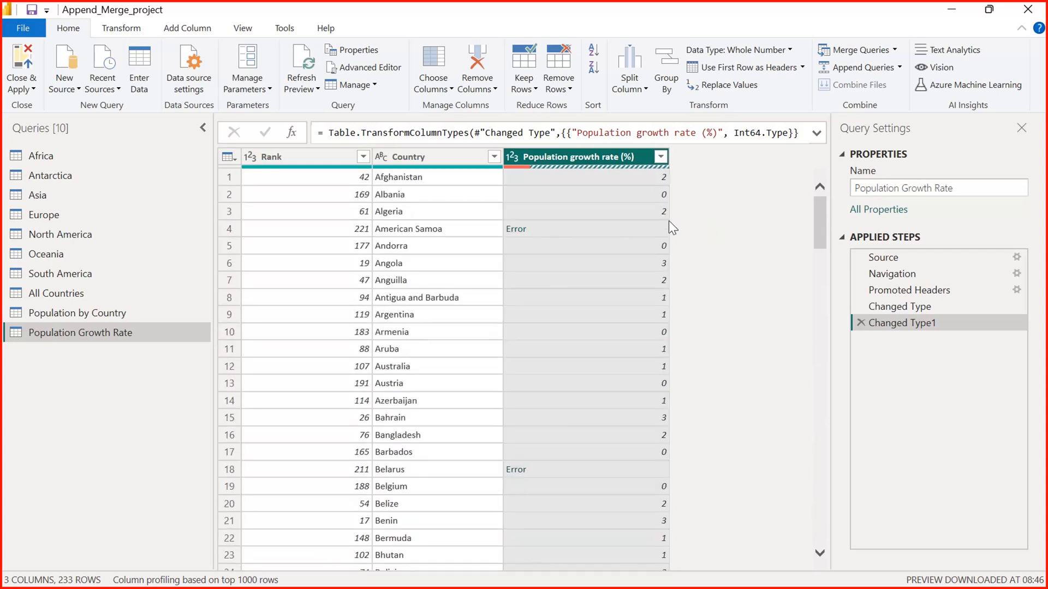
# - Try Decimal Number for the Population growth rate (%) column, replacing the current conversion, and delete the Changed Type1 applied step
pyautogui.click(513, 156)
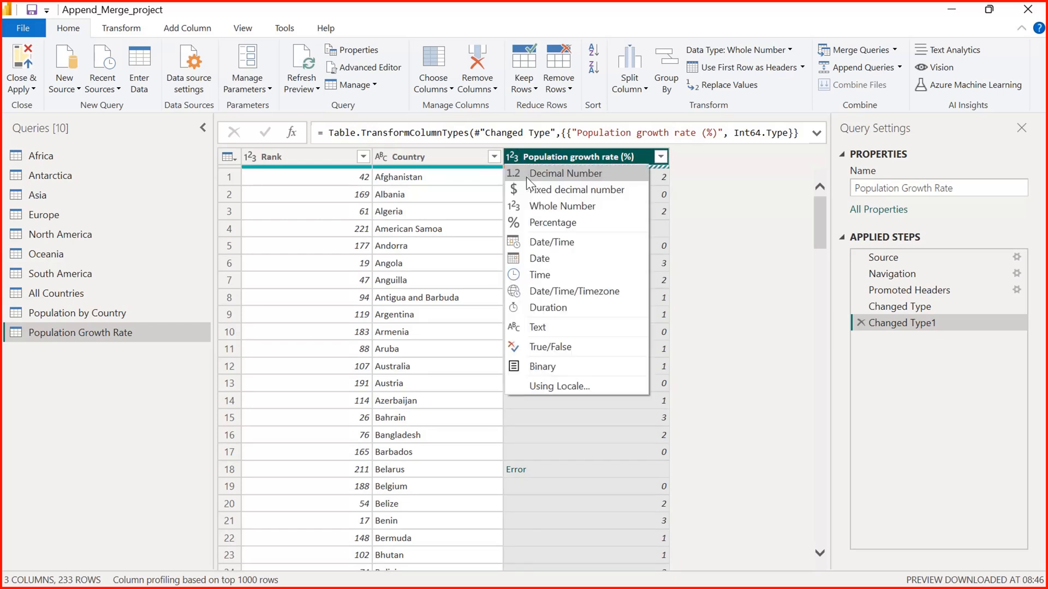
pyautogui.click(526, 175)
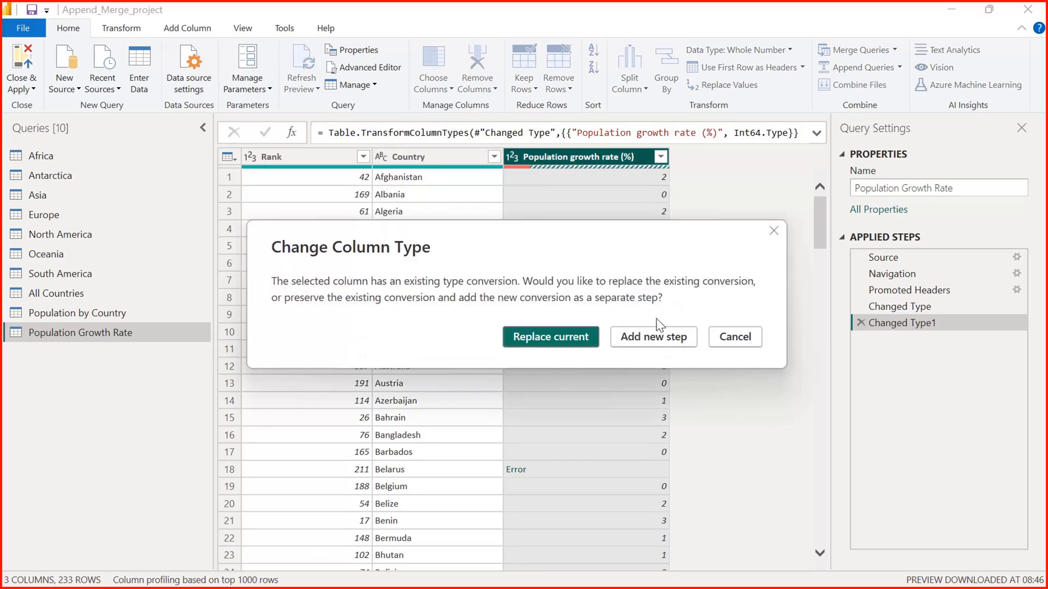
pyautogui.click(562, 333)
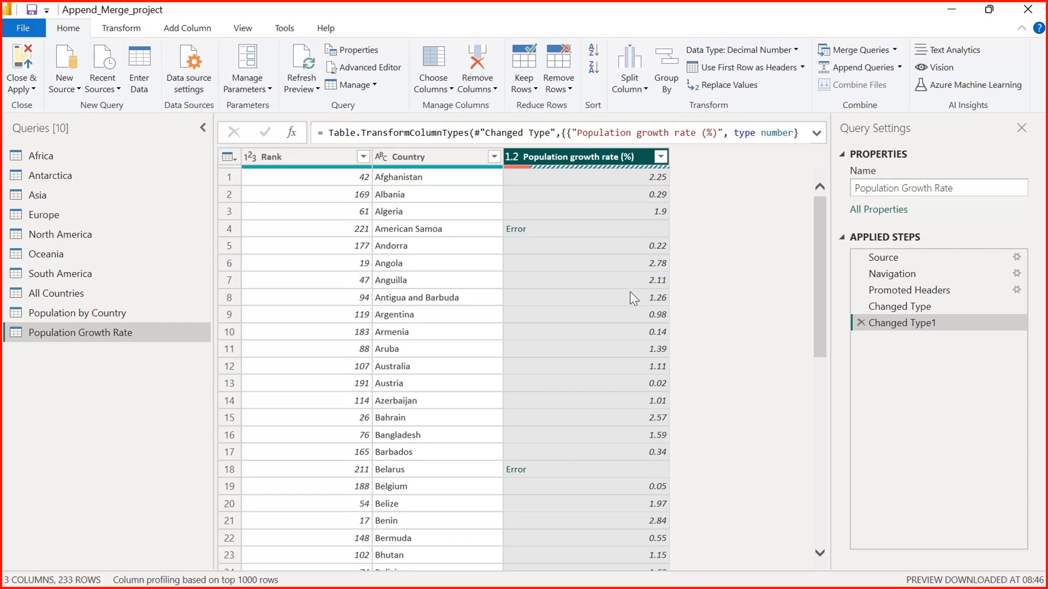
pyautogui.click(860, 322)
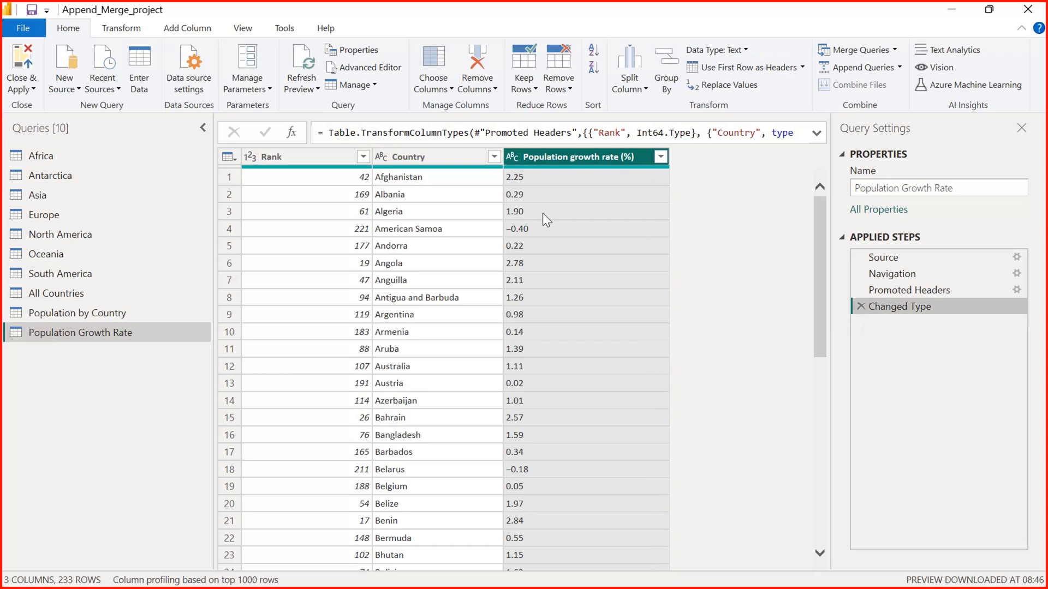
# - Replace the long dash "–" with a hyphen "-" in the negative values of the Population growth rate (%) column
pyautogui.click(525, 231)
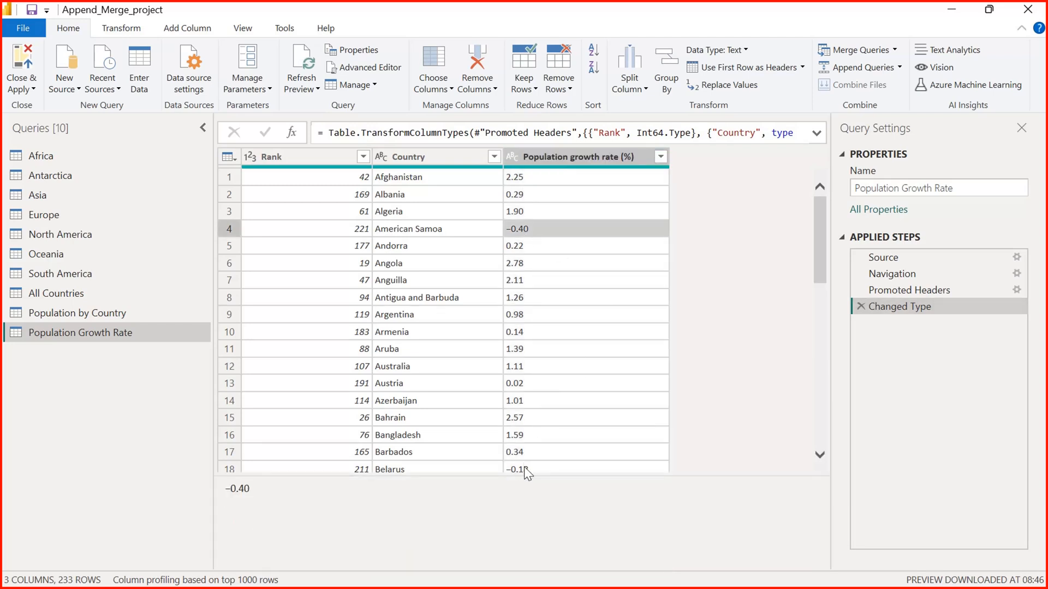
pyautogui.click(524, 468)
pyautogui.click(532, 229)
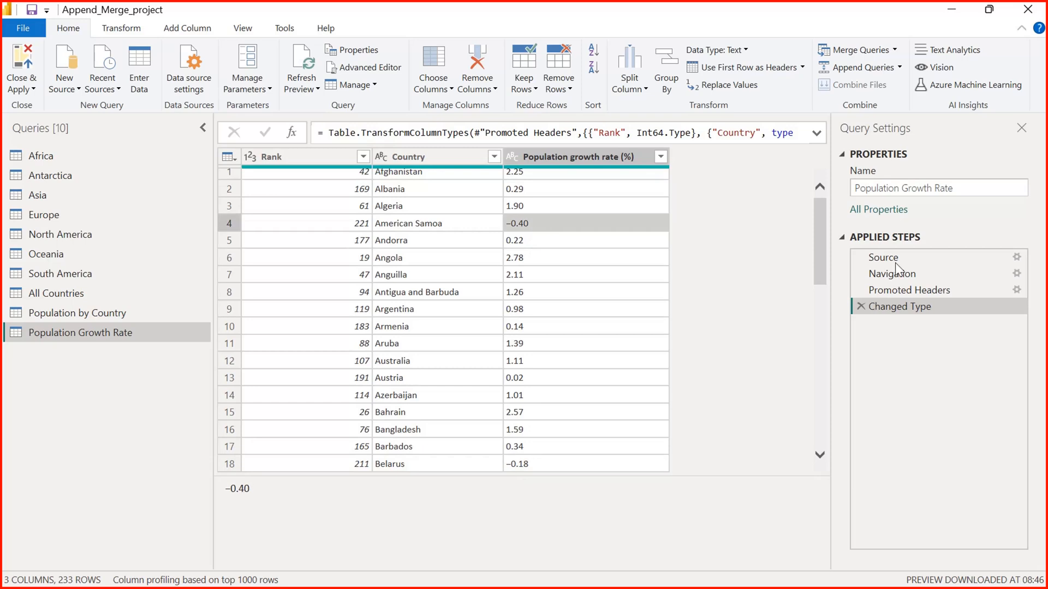
pyautogui.moveTo(824, 274); pyautogui.dragTo(740, 224)
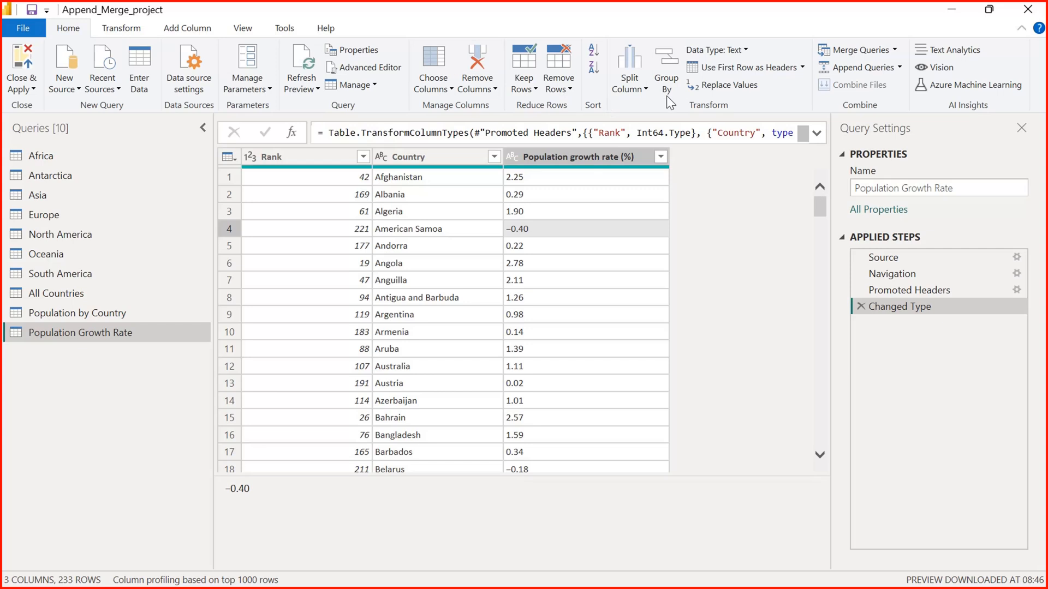
pyautogui.click(735, 89)
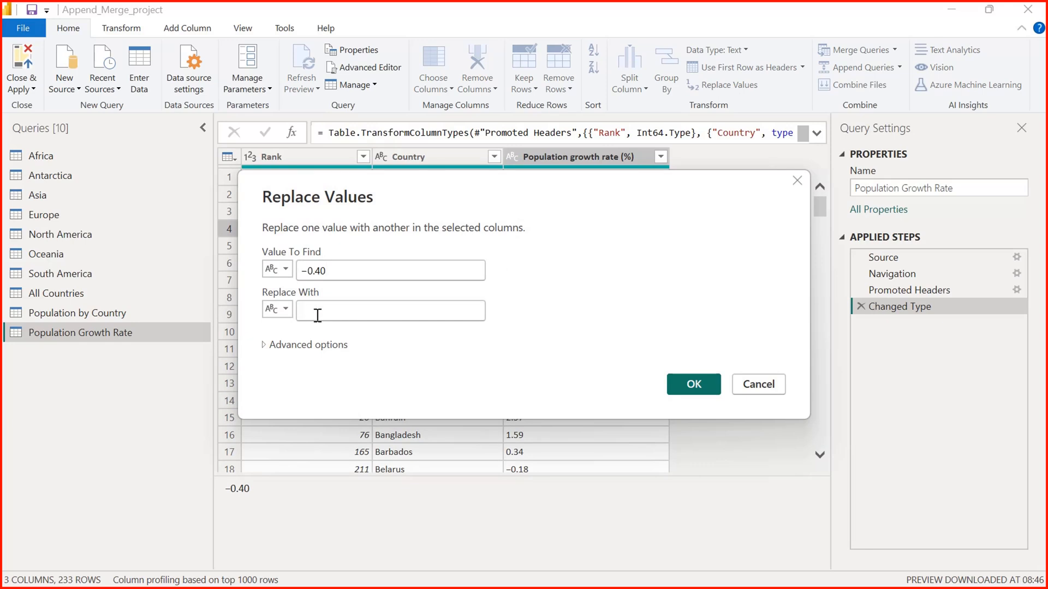
pyautogui.click(317, 316)
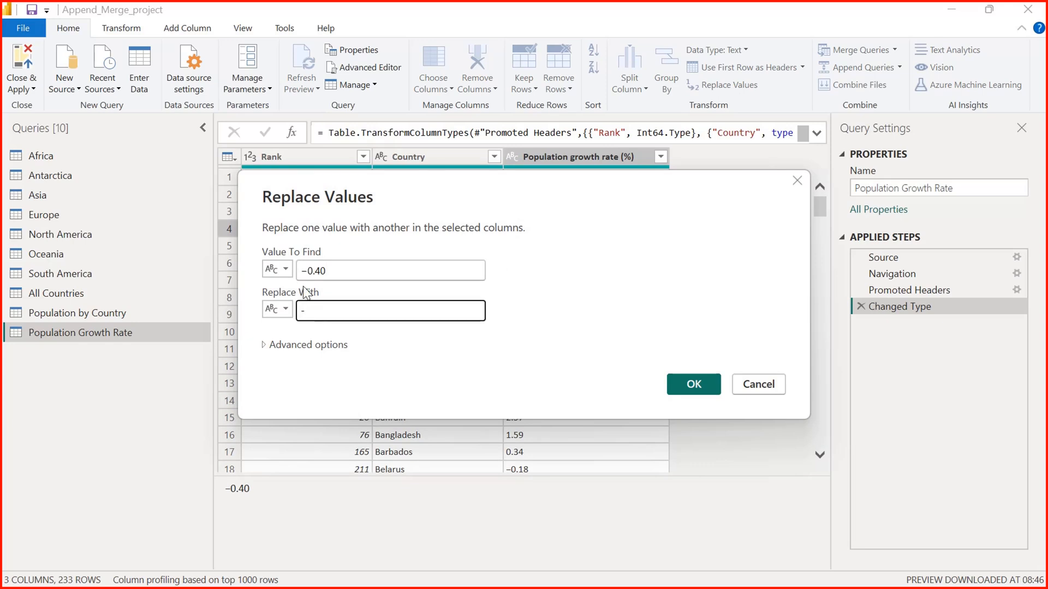
pyautogui.moveTo(308, 272); pyautogui.dragTo(298, 274)
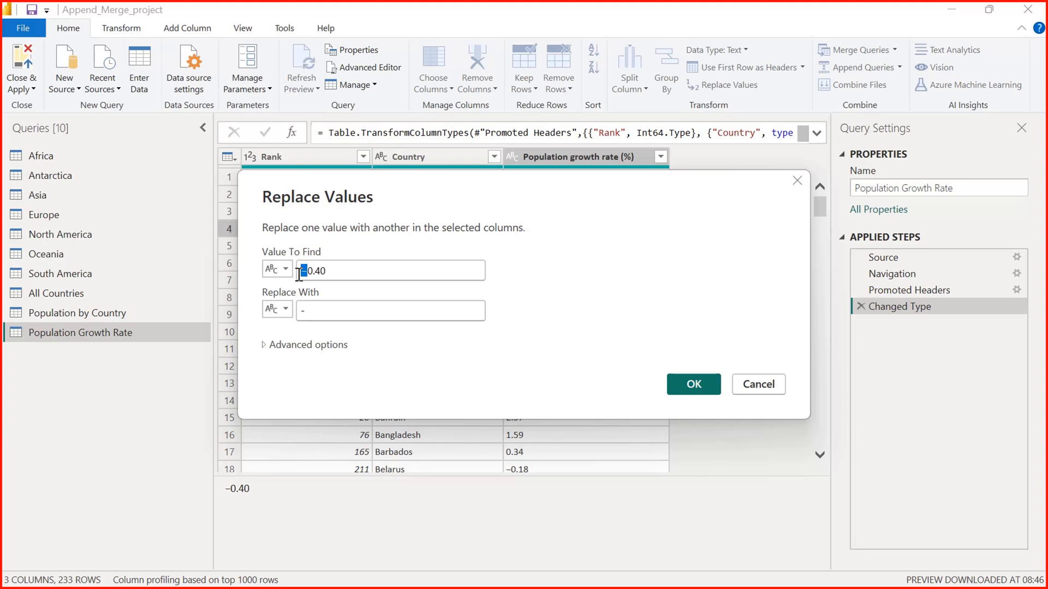
pyautogui.click(309, 313)
pyautogui.moveTo(307, 271); pyautogui.dragTo(339, 275)
pyautogui.press('BackSpace')
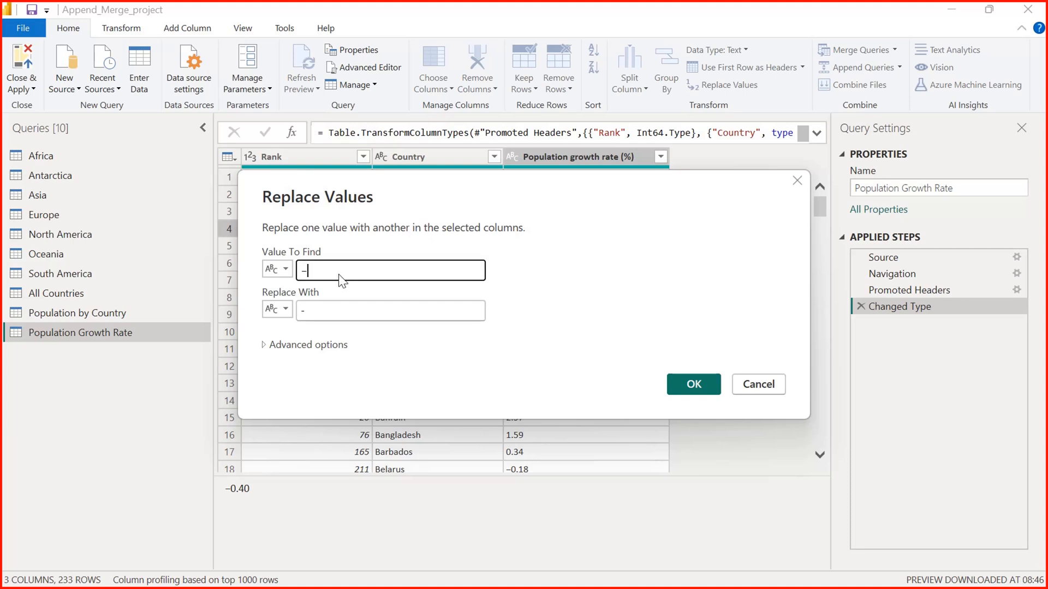
pyautogui.click(320, 309)
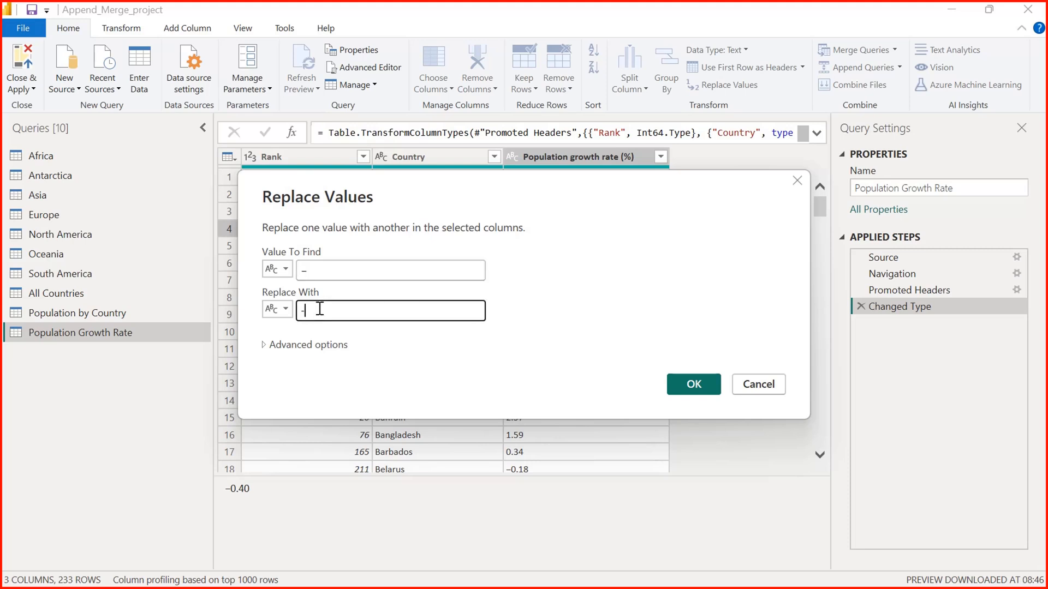
pyautogui.click(693, 385)
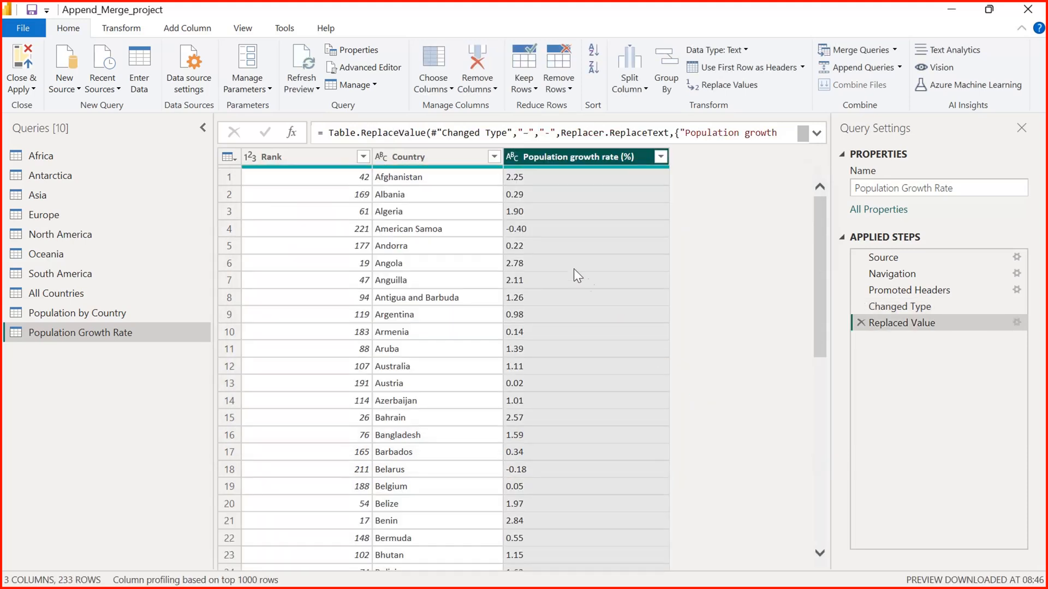
# - Check the replaced minus signs, change the Population growth rate (%) column to Decimal Number, and look through the converted rows
pyautogui.click(522, 231)
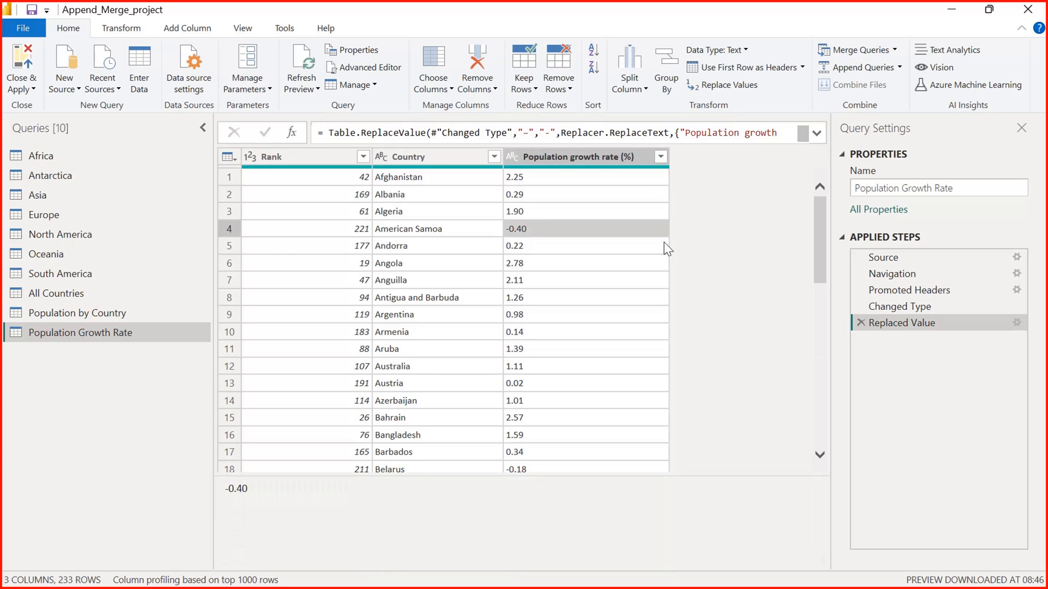
pyautogui.moveTo(819, 237); pyautogui.dragTo(813, 456)
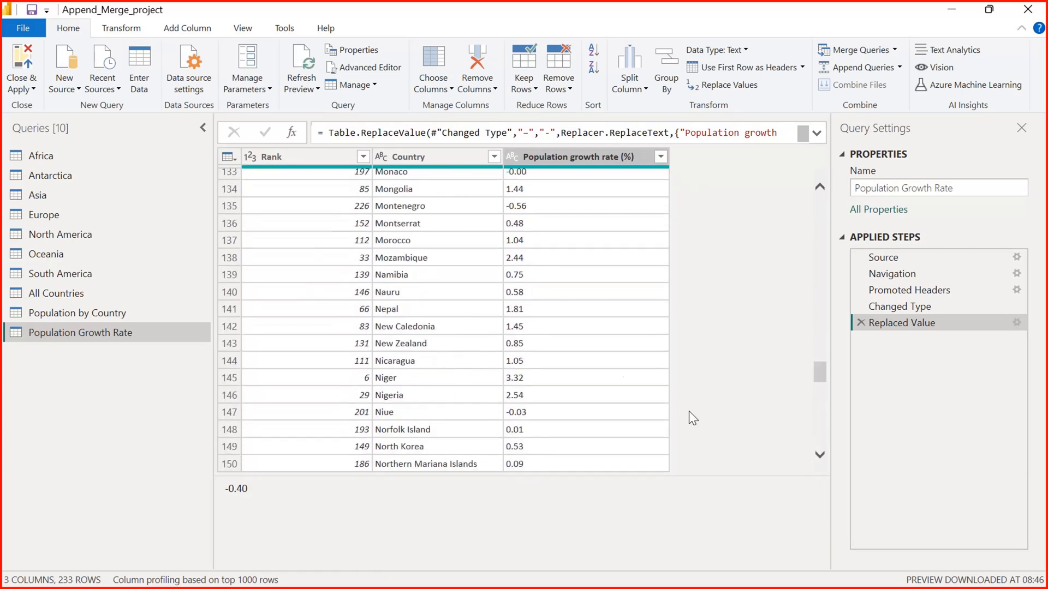
pyautogui.click(518, 210)
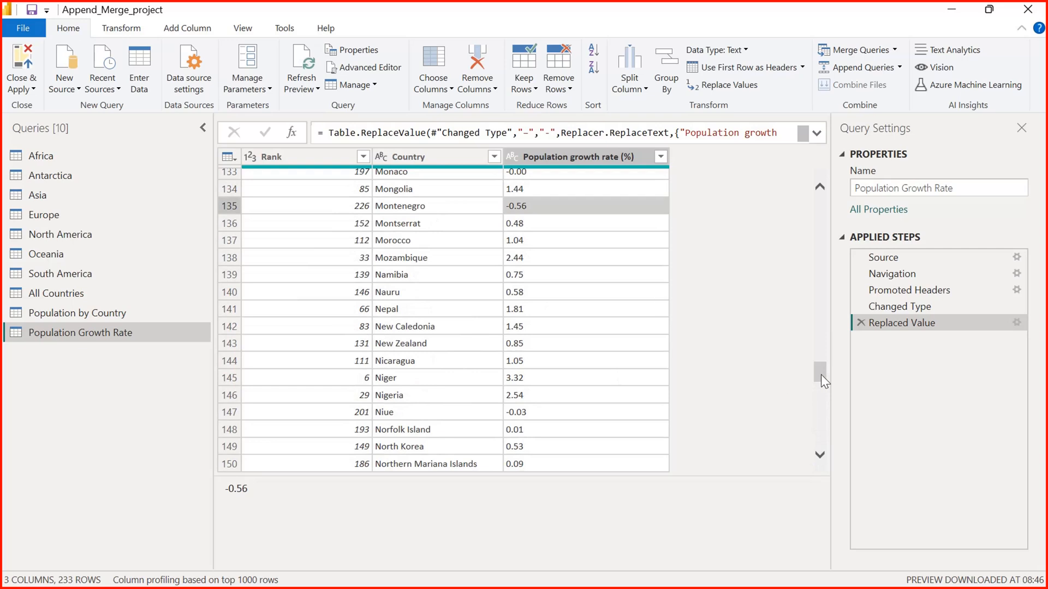
pyautogui.moveTo(821, 374); pyautogui.dragTo(820, 174)
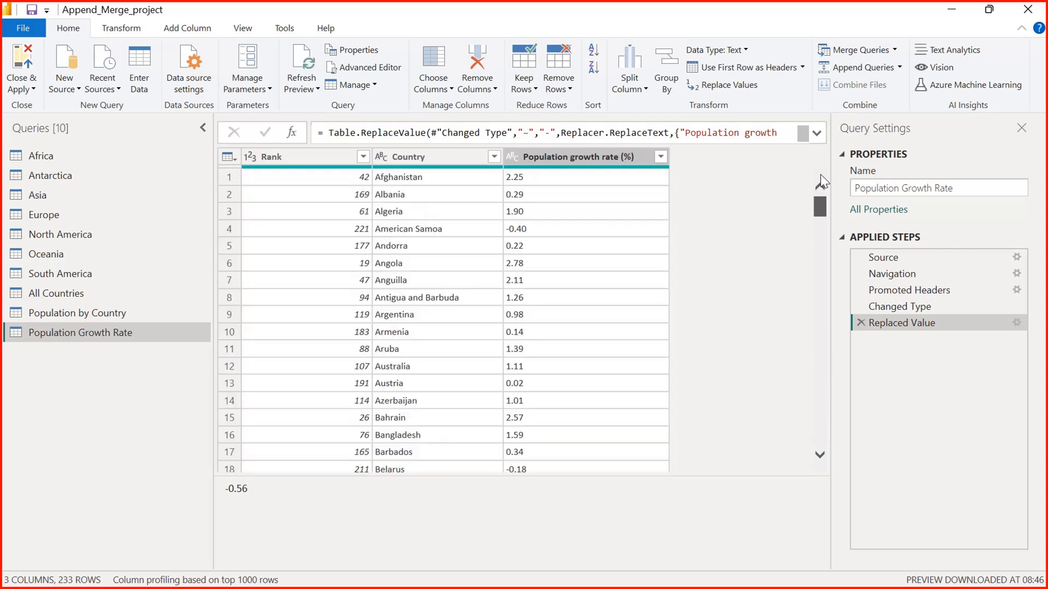
pyautogui.click(512, 157)
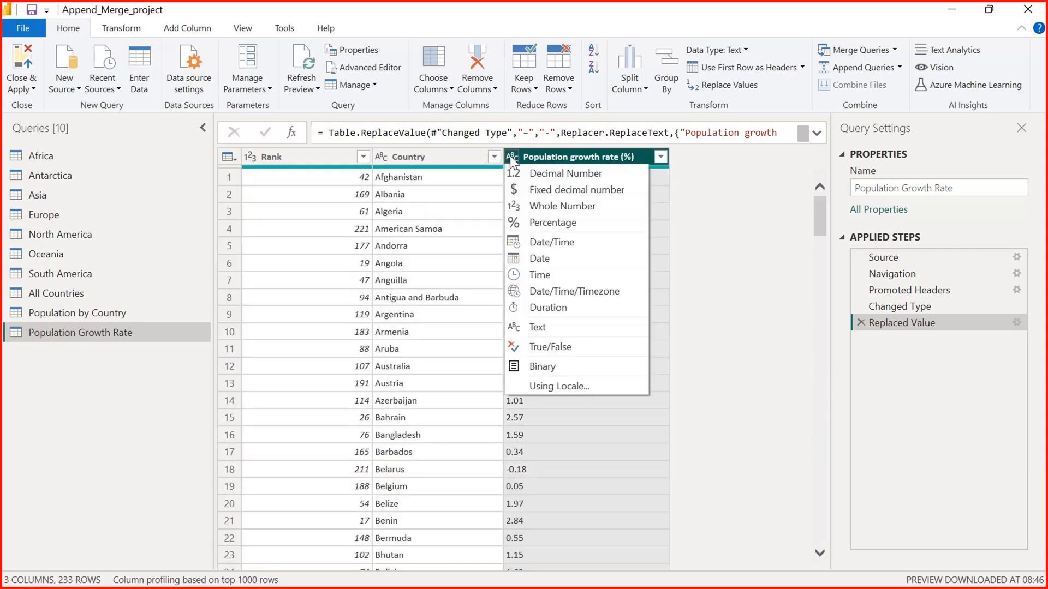
pyautogui.click(583, 174)
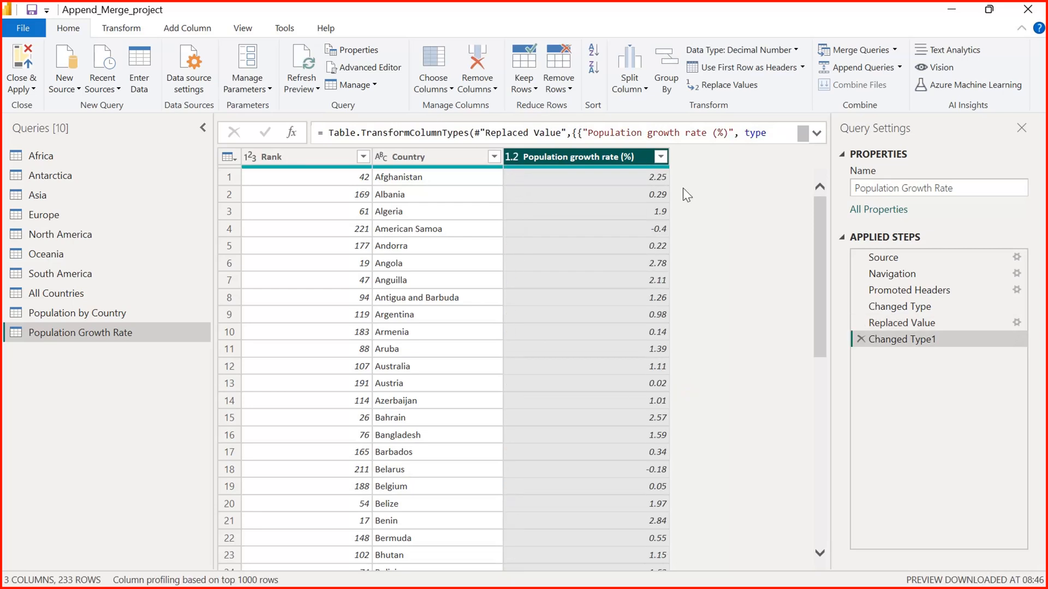
pyautogui.moveTo(820, 228); pyautogui.dragTo(814, 545)
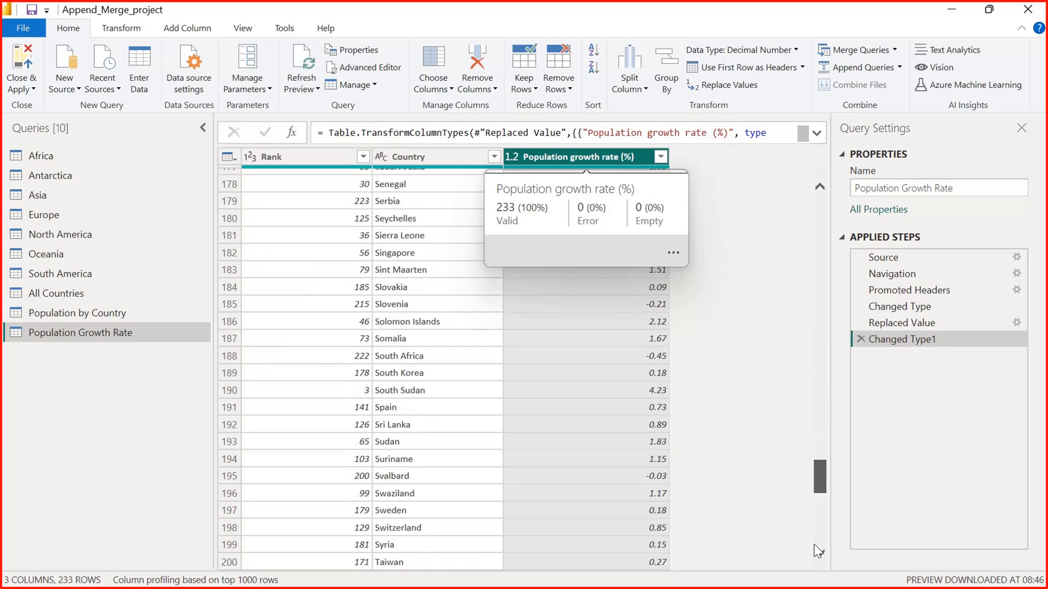
pyautogui.moveTo(814, 468); pyautogui.dragTo(827, 146)
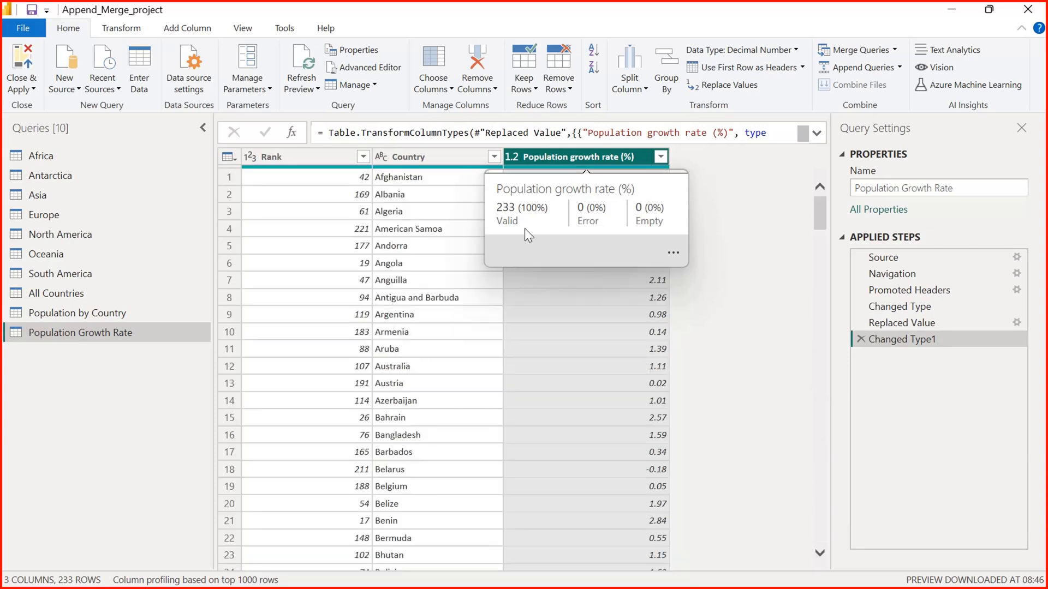
# - Look over the Rank and Country columns, and close the query editor with all changes applied to the model
pyautogui.click(404, 157)
pyautogui.click(307, 156)
pyautogui.click(415, 156)
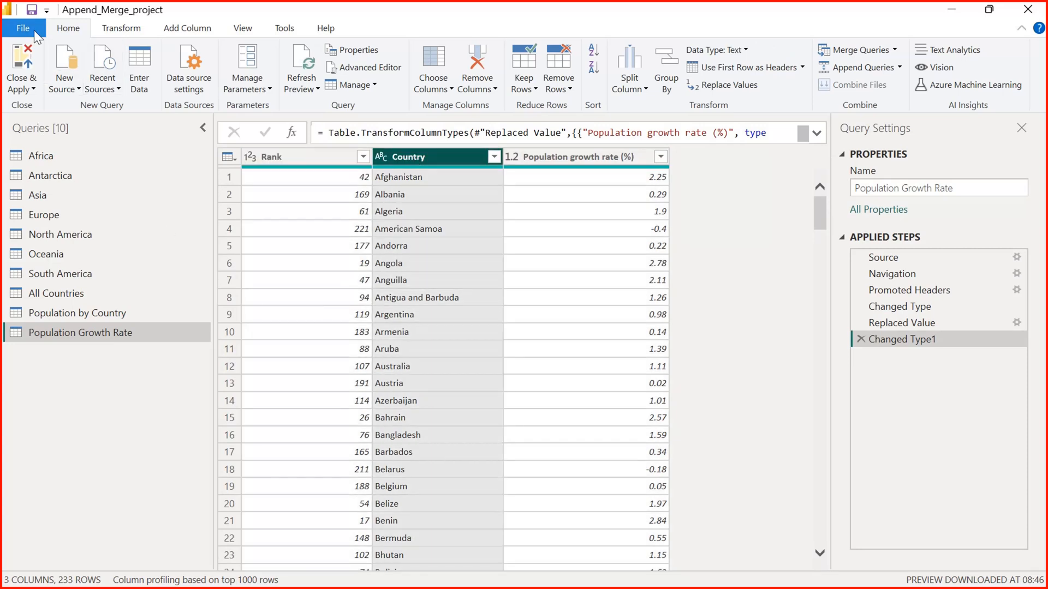
pyautogui.click(28, 88)
pyautogui.click(38, 107)
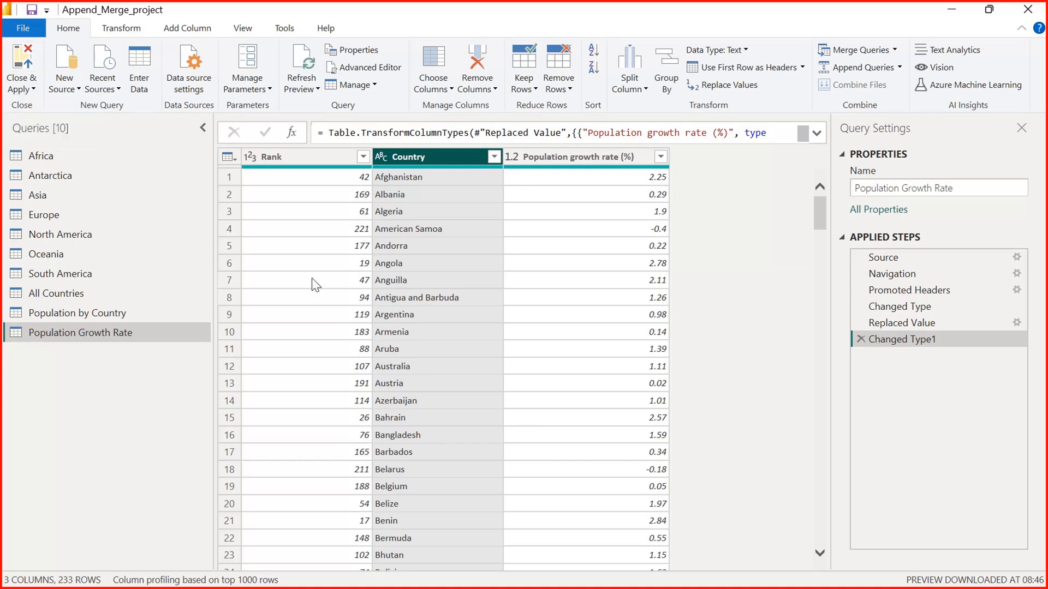
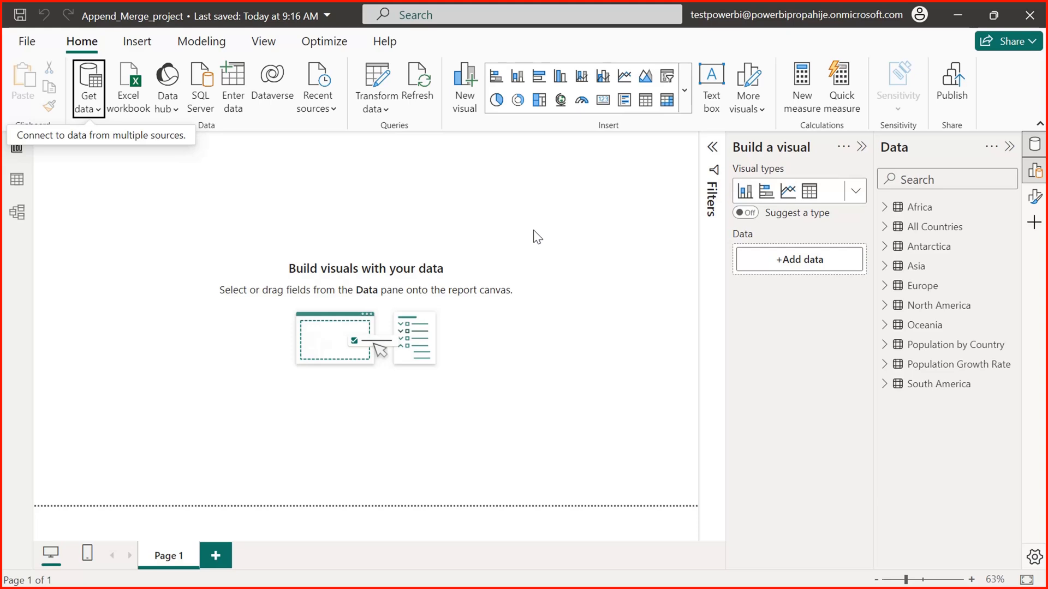
# - Open the model diagram at 60% zoom and collapse the Properties and Data panes
pyautogui.click(13, 215)
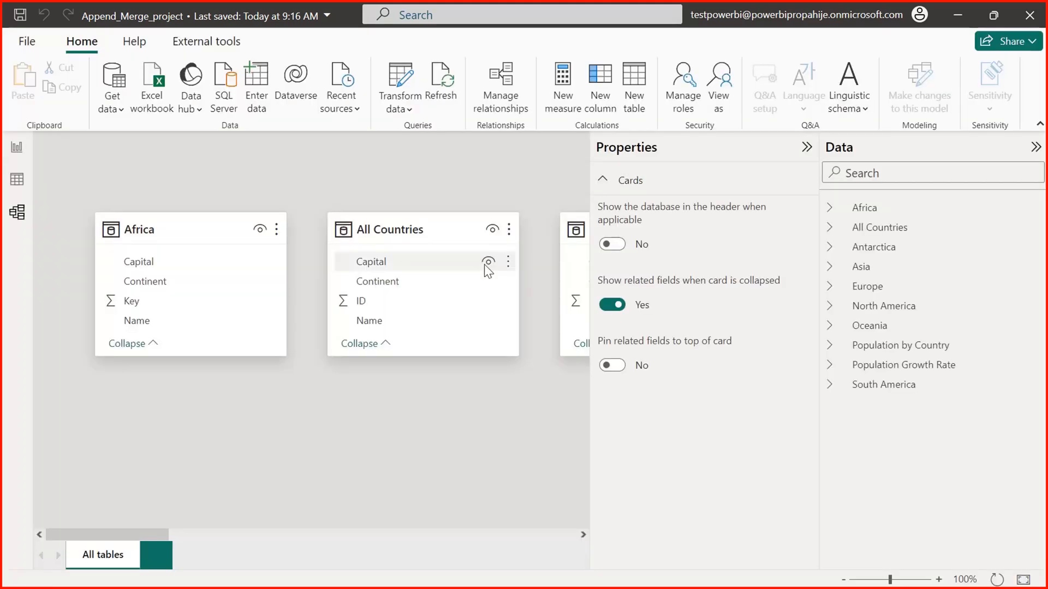
pyautogui.click(843, 580)
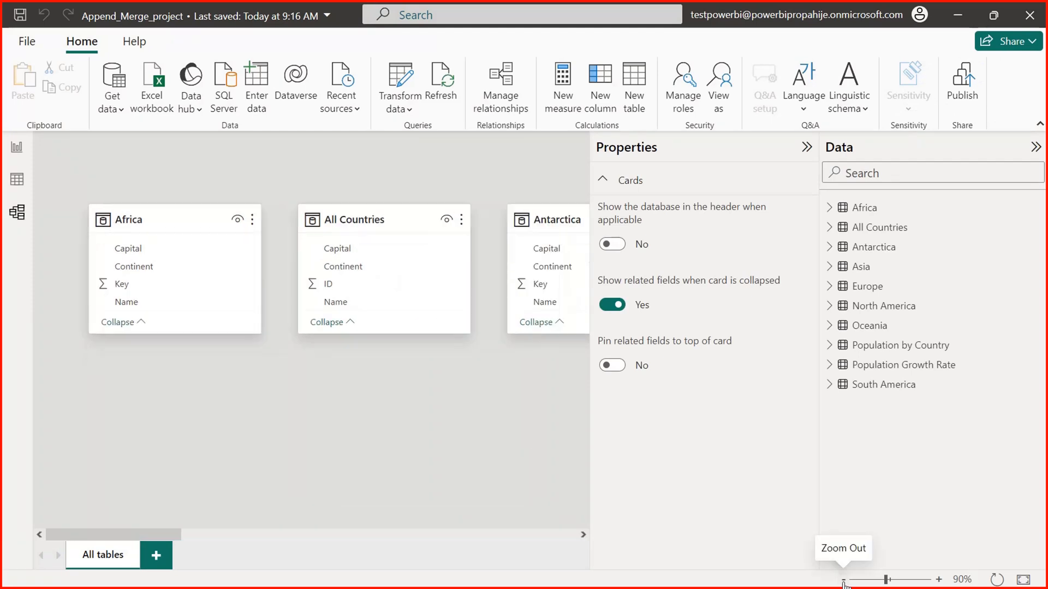
pyautogui.click(843, 580)
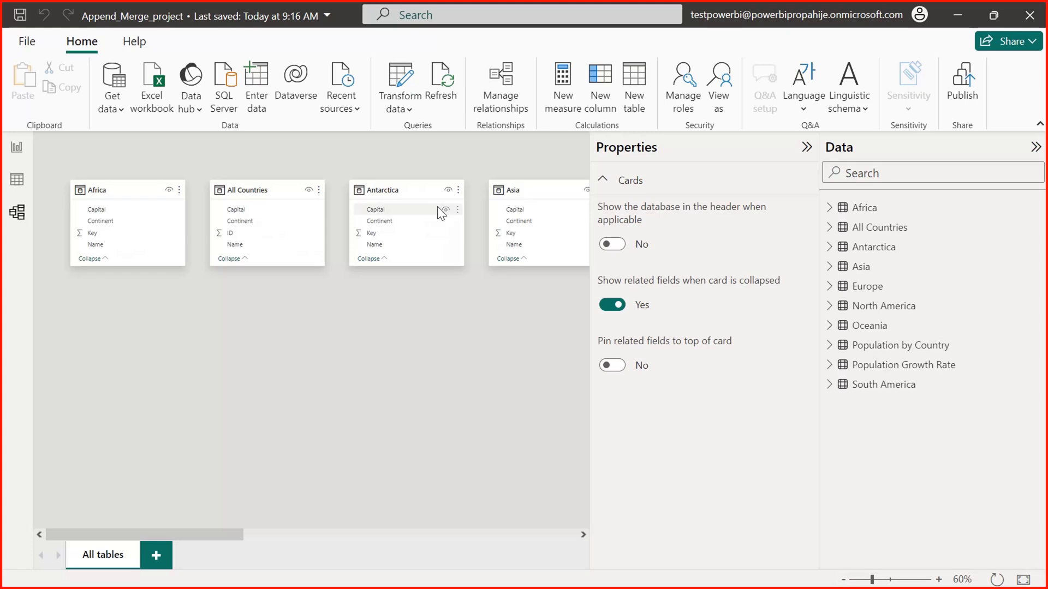
pyautogui.click(809, 148)
pyautogui.click(1035, 147)
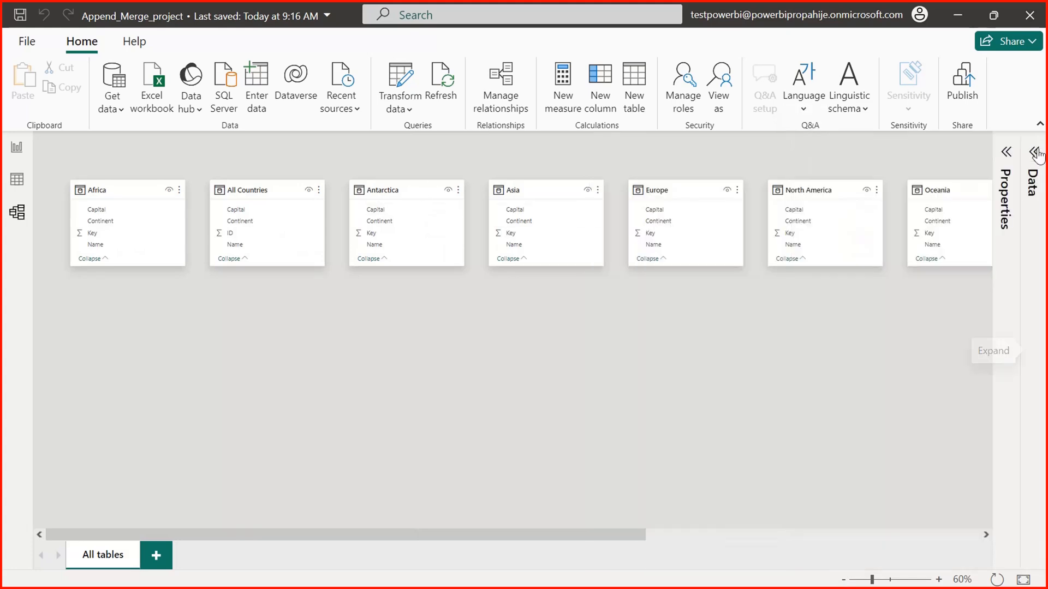
# - Stack the Antarctica, Asia and Europe tables in one column of the diagram, and North America, Oceania and South America beside them
pyautogui.moveTo(378, 188); pyautogui.dragTo(393, 175)
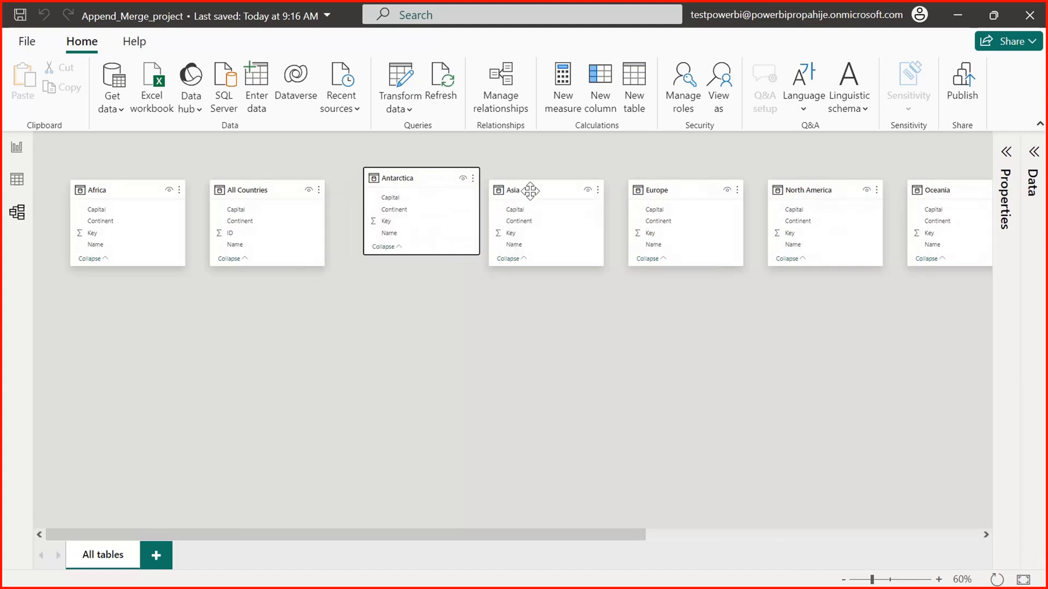
pyautogui.moveTo(529, 191); pyautogui.dragTo(403, 273)
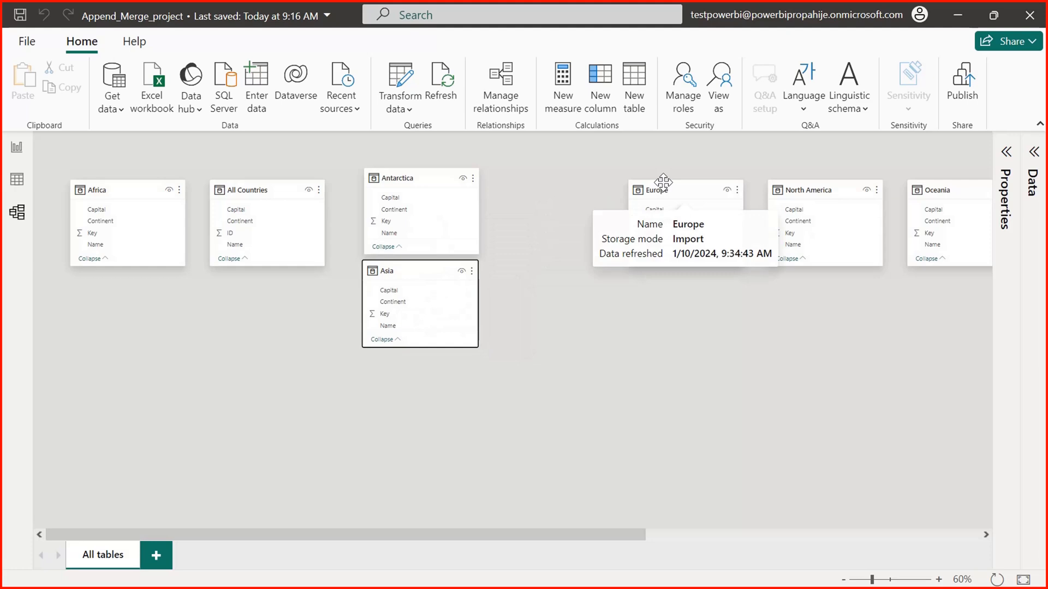
pyautogui.moveTo(662, 184); pyautogui.dragTo(398, 373)
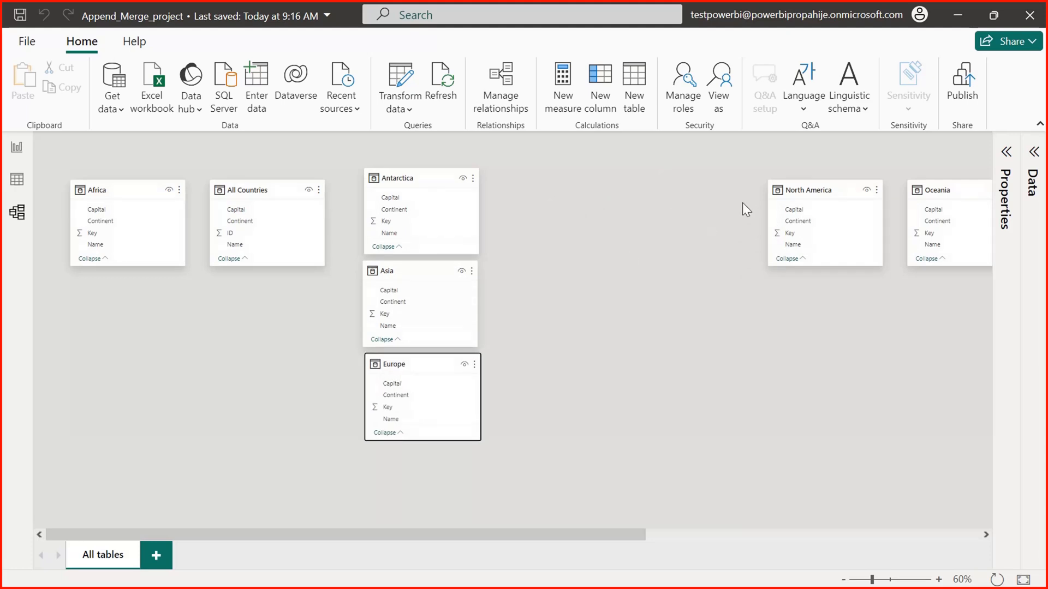
pyautogui.moveTo(786, 190); pyautogui.dragTo(549, 181)
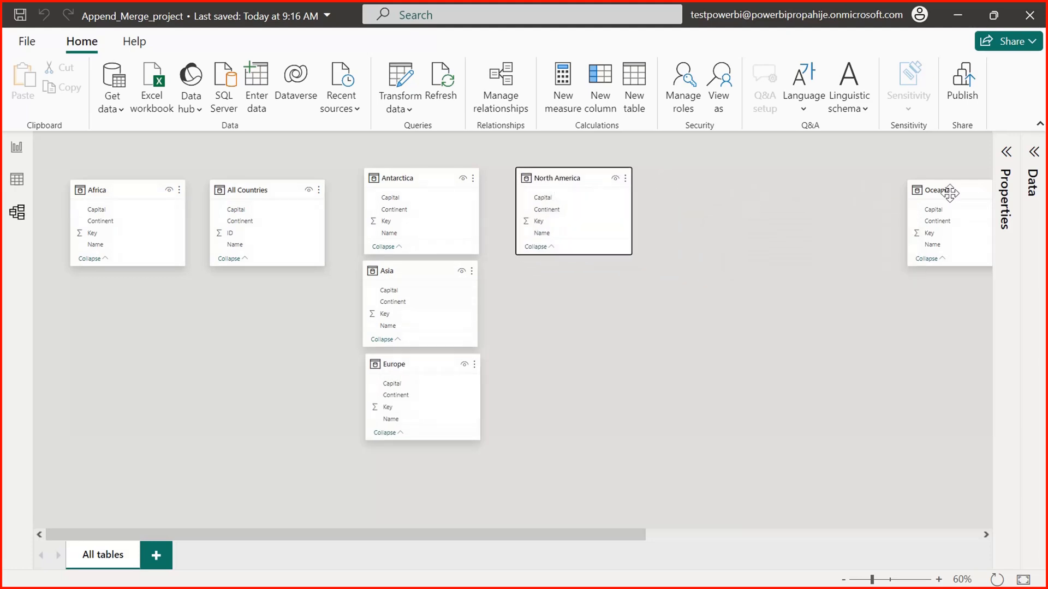
pyautogui.moveTo(949, 192); pyautogui.dragTo(548, 278)
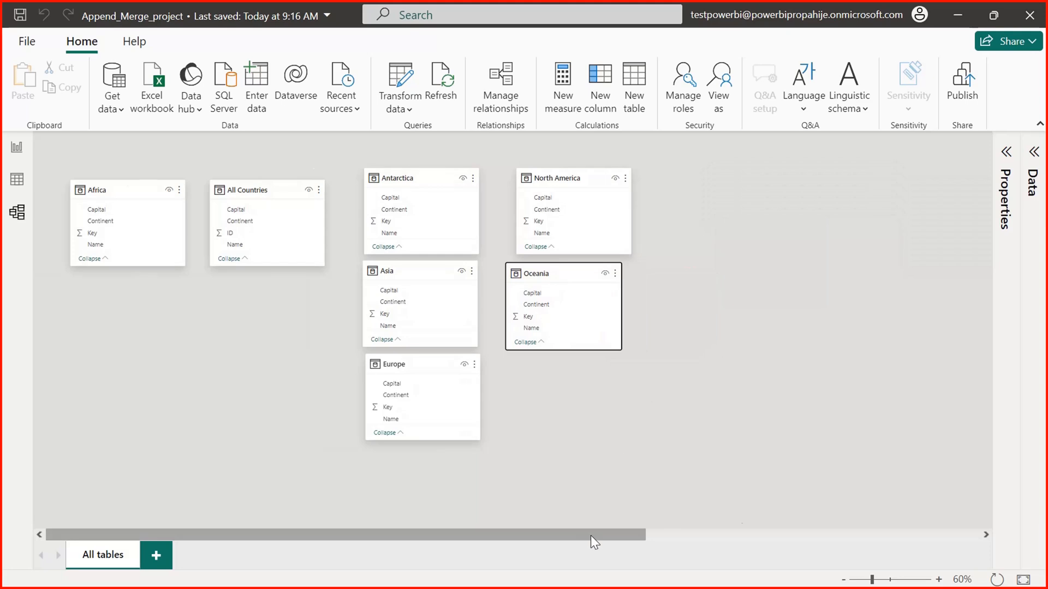
pyautogui.moveTo(591, 535); pyautogui.dragTo(1001, 503)
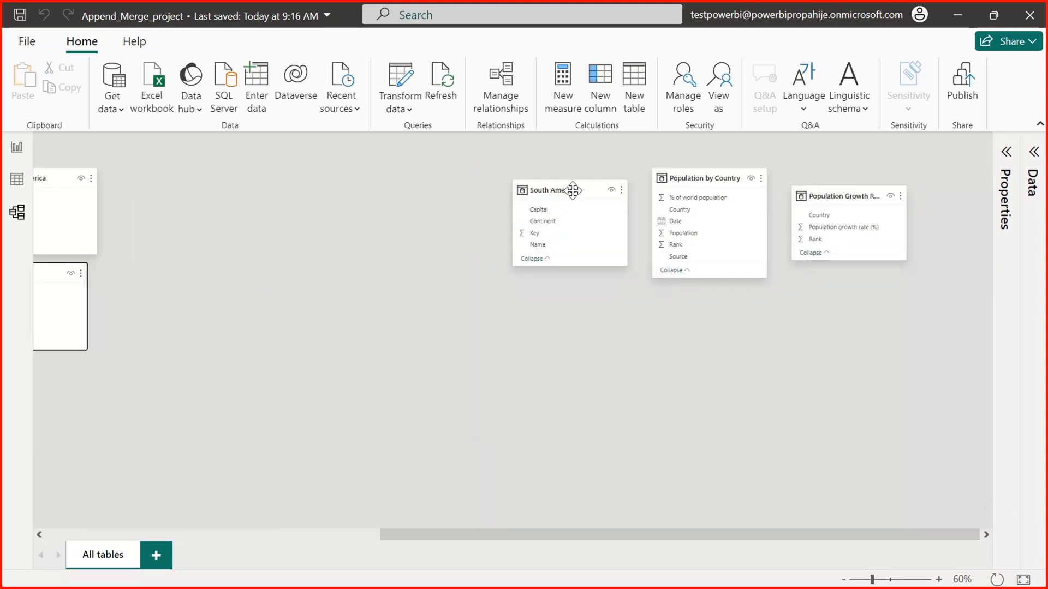
pyautogui.moveTo(570, 190); pyautogui.dragTo(100, 393)
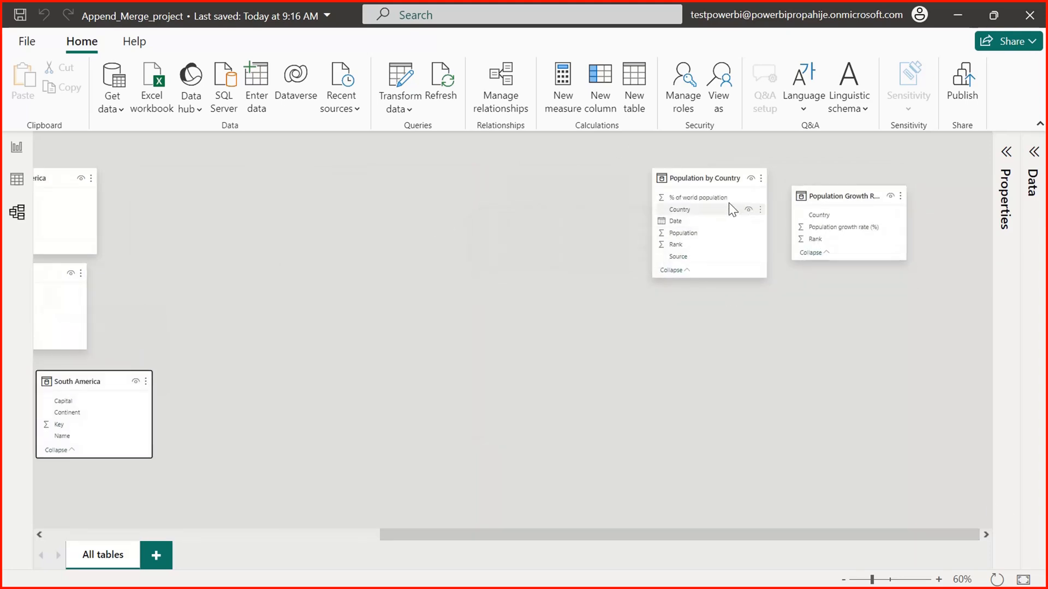
# - Bring the Population Growth Rate and Population by Country tables together below the All Countries table
pyautogui.moveTo(719, 178); pyautogui.dragTo(356, 266)
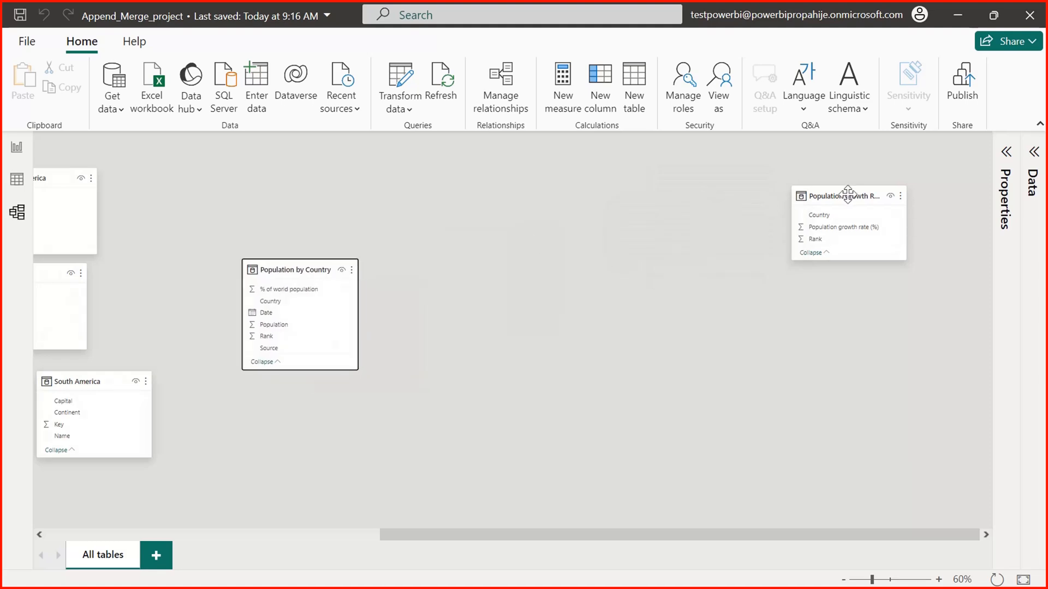
pyautogui.moveTo(852, 196); pyautogui.dragTo(403, 379)
pyautogui.moveTo(246, 354); pyautogui.dragTo(162, 335)
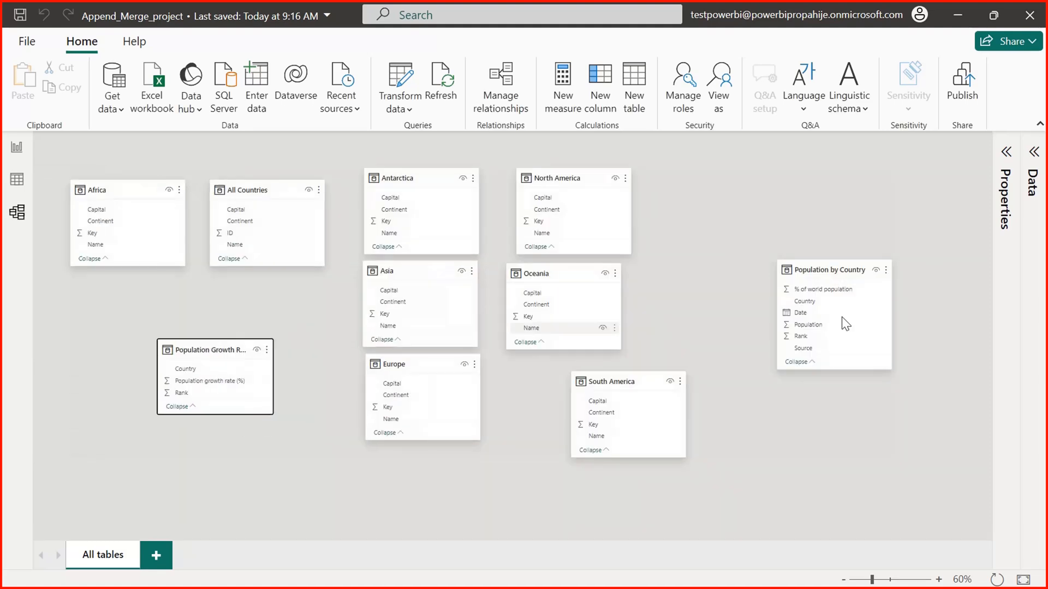
pyautogui.moveTo(850, 268); pyautogui.dragTo(199, 433)
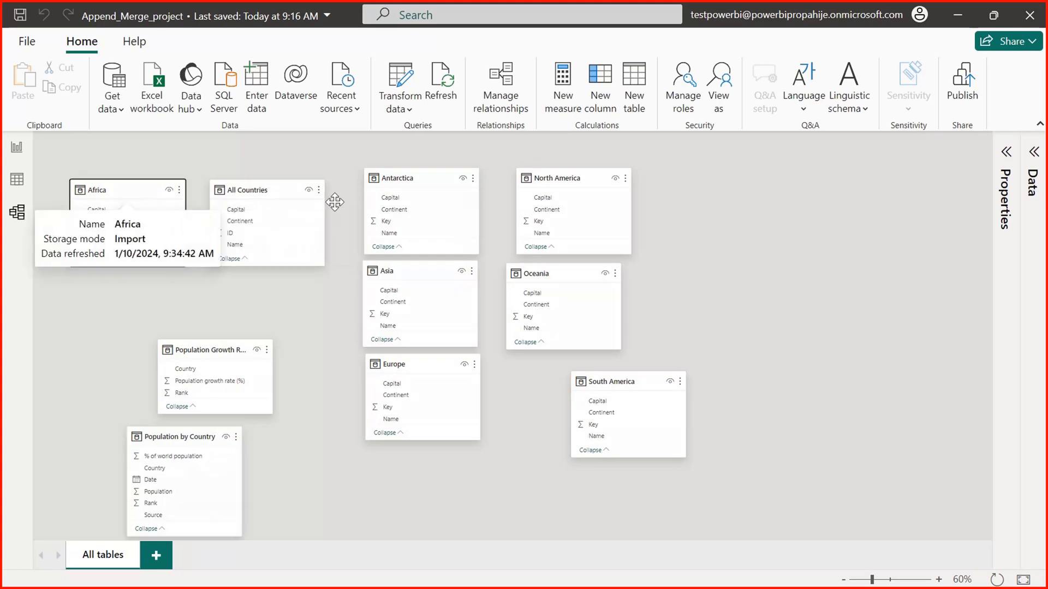
# - Group all seven continent tables on the right side of the diagram, clear of All Countries and the two population tables
pyautogui.moveTo(166, 202); pyautogui.dragTo(839, 192)
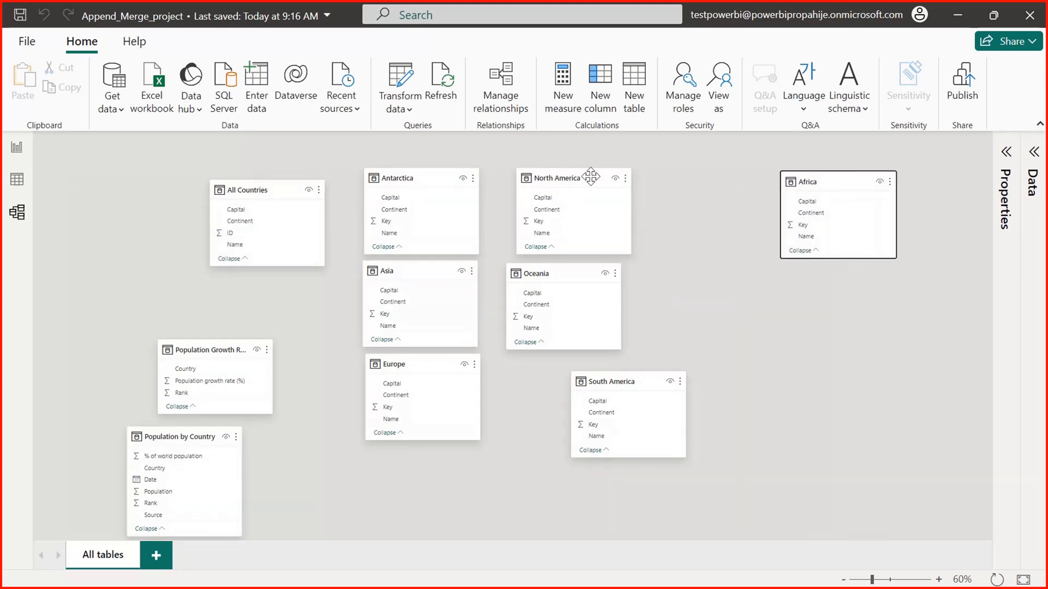
pyautogui.moveTo(589, 178); pyautogui.dragTo(728, 178)
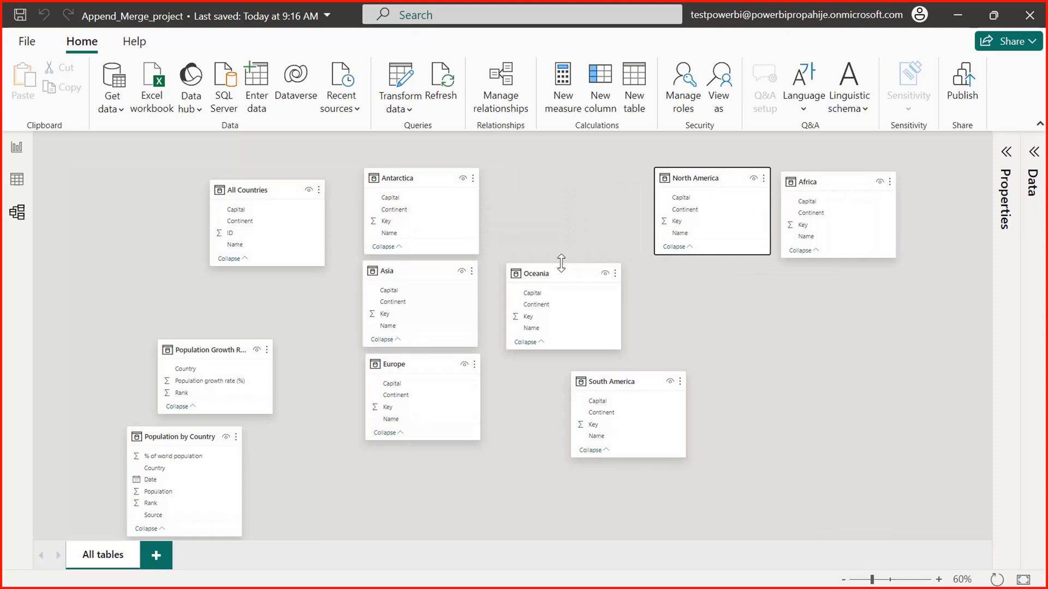
pyautogui.moveTo(561, 264); pyautogui.dragTo(703, 276)
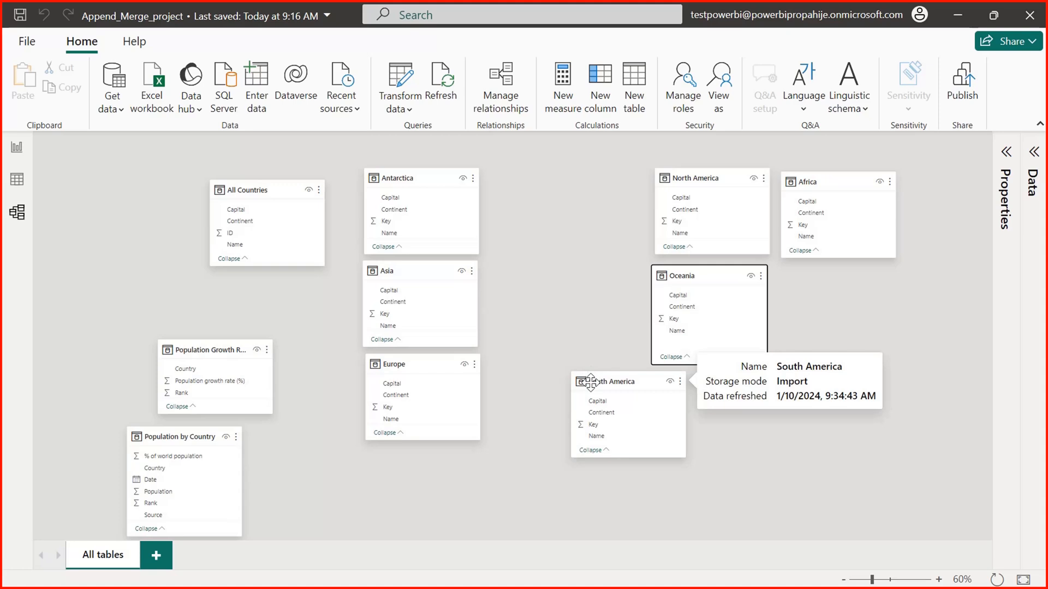
pyautogui.moveTo(591, 374); pyautogui.dragTo(822, 274)
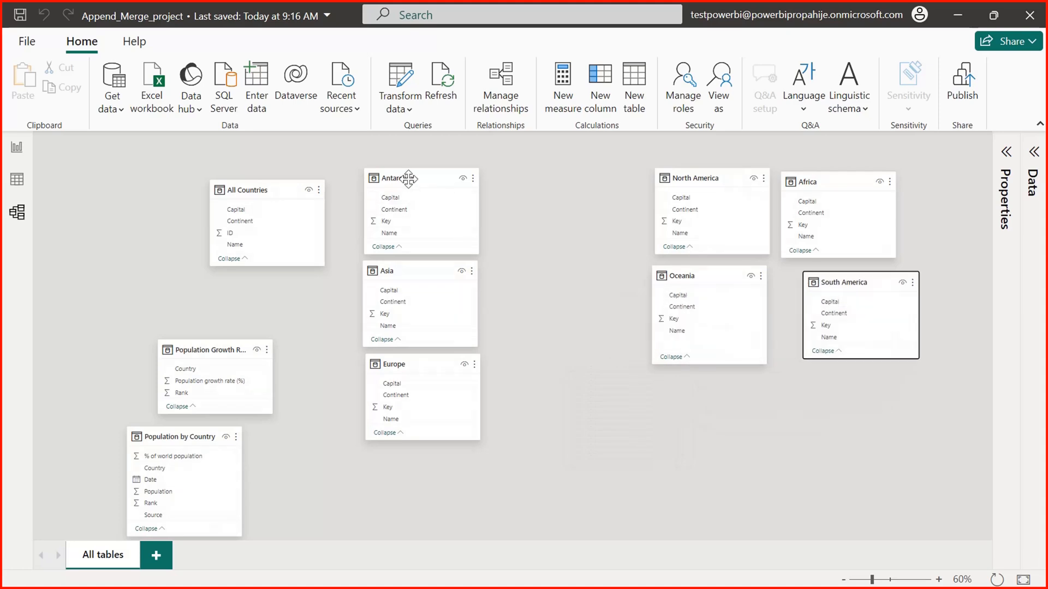
pyautogui.moveTo(410, 177); pyautogui.dragTo(557, 178)
pyautogui.moveTo(416, 264); pyautogui.dragTo(567, 280)
pyautogui.moveTo(396, 364); pyautogui.dragTo(538, 393)
# - Place All Countries on the far left of the diagram, with Population Growth Rate above and Population by Country below it to the right
pyautogui.click(226, 192)
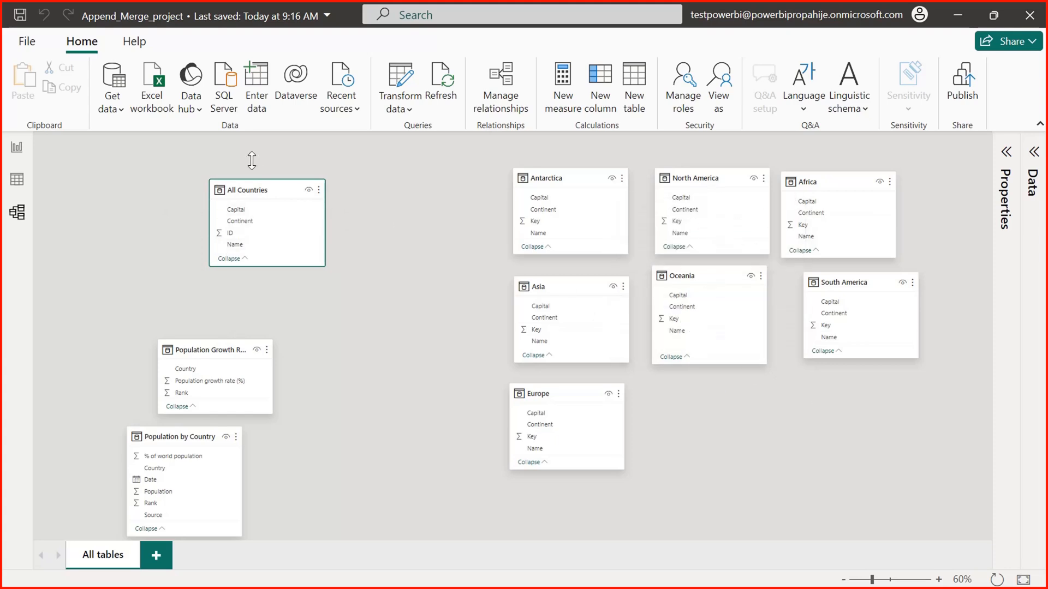
pyautogui.moveTo(230, 221)
pyautogui.moveTo(202, 350); pyautogui.dragTo(362, 286)
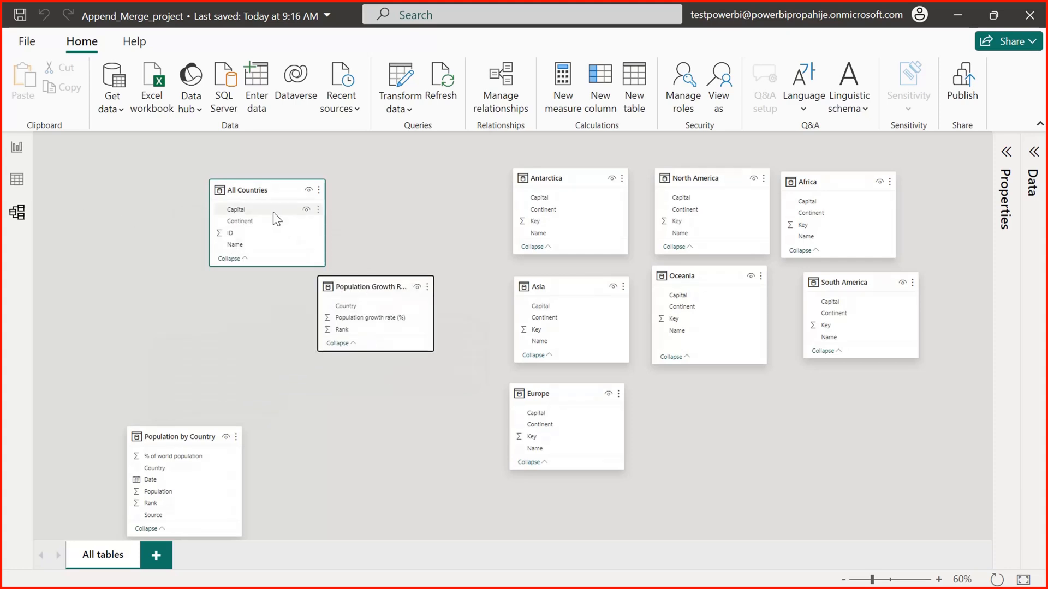
pyautogui.moveTo(262, 191); pyautogui.dragTo(154, 195)
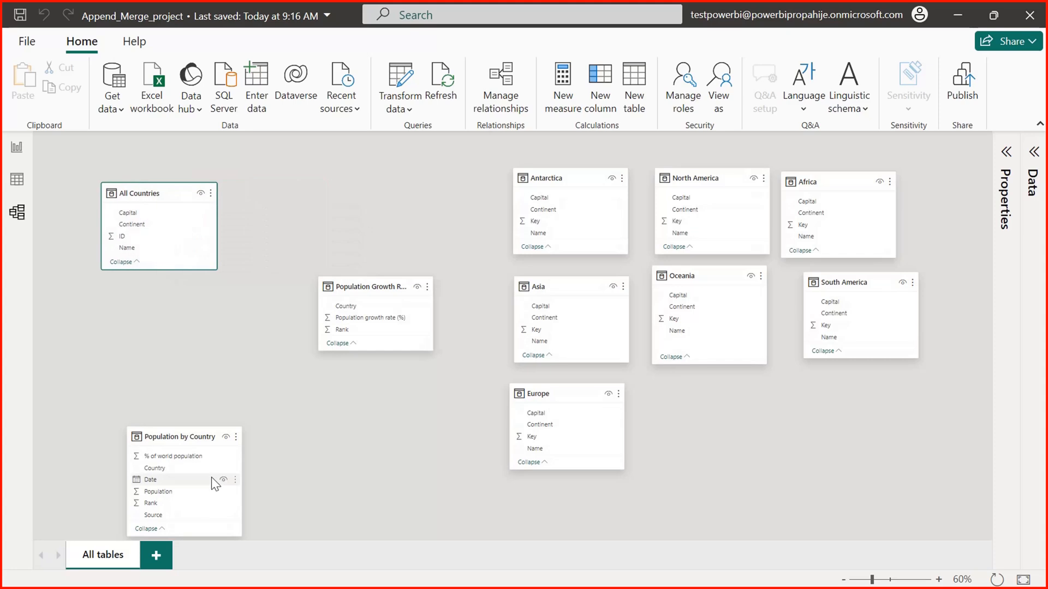
pyautogui.moveTo(188, 440); pyautogui.dragTo(360, 386)
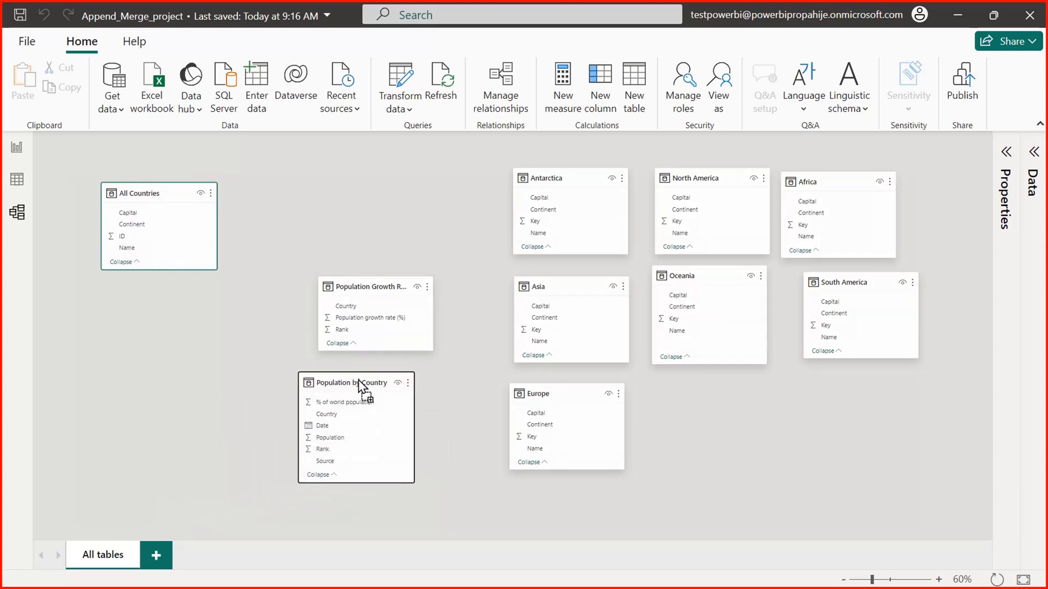
pyautogui.moveTo(384, 288); pyautogui.dragTo(364, 185)
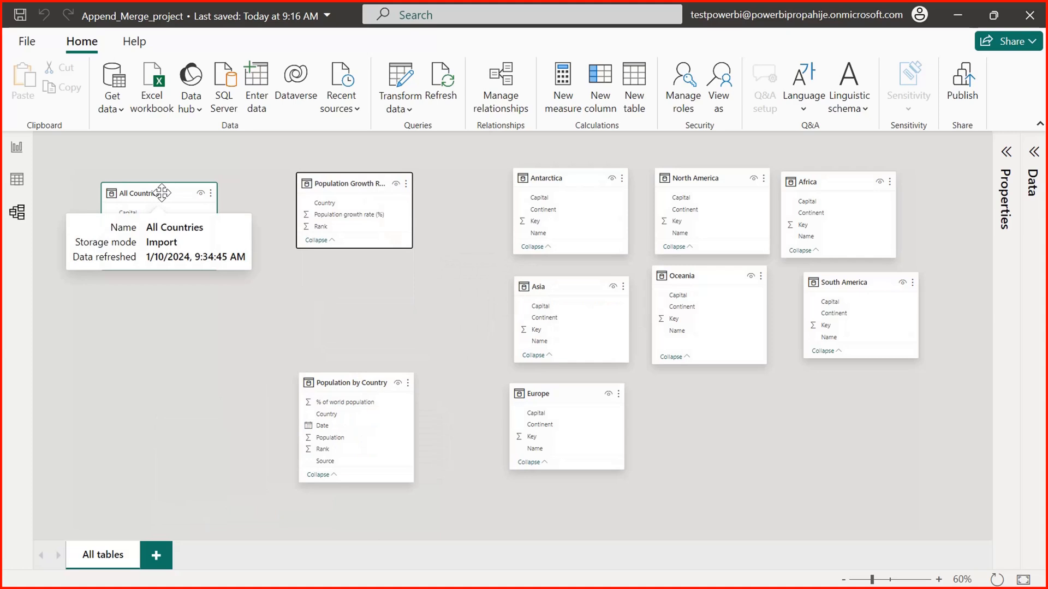
pyautogui.moveTo(162, 192); pyautogui.dragTo(163, 266)
pyautogui.moveTo(330, 377); pyautogui.dragTo(318, 373)
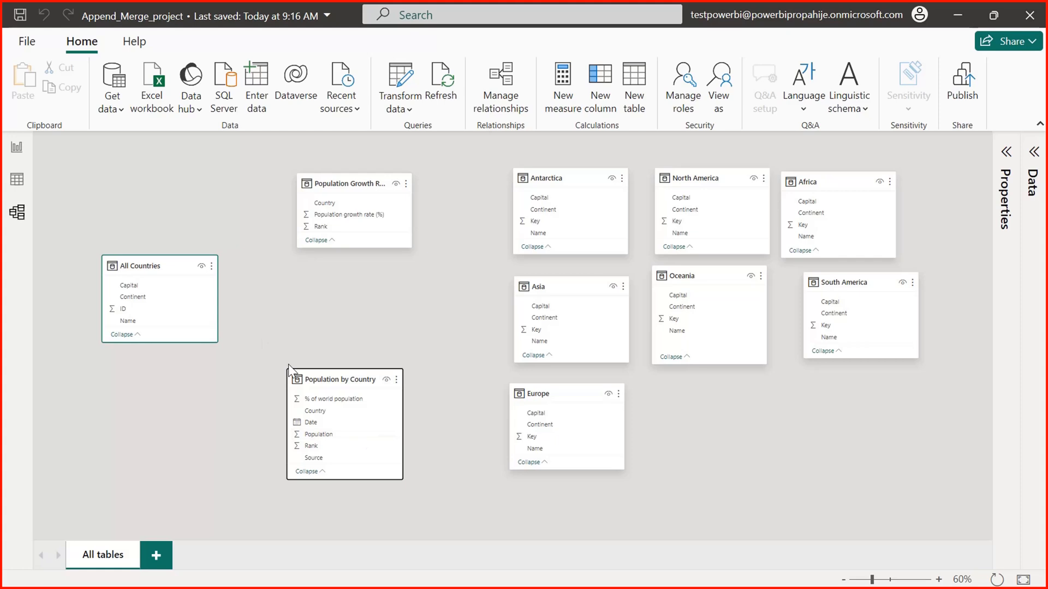
# - Compare the rows of the Africa and All Countries tables, and look through the ID column of All Countries to its last row
pyautogui.click(16, 180)
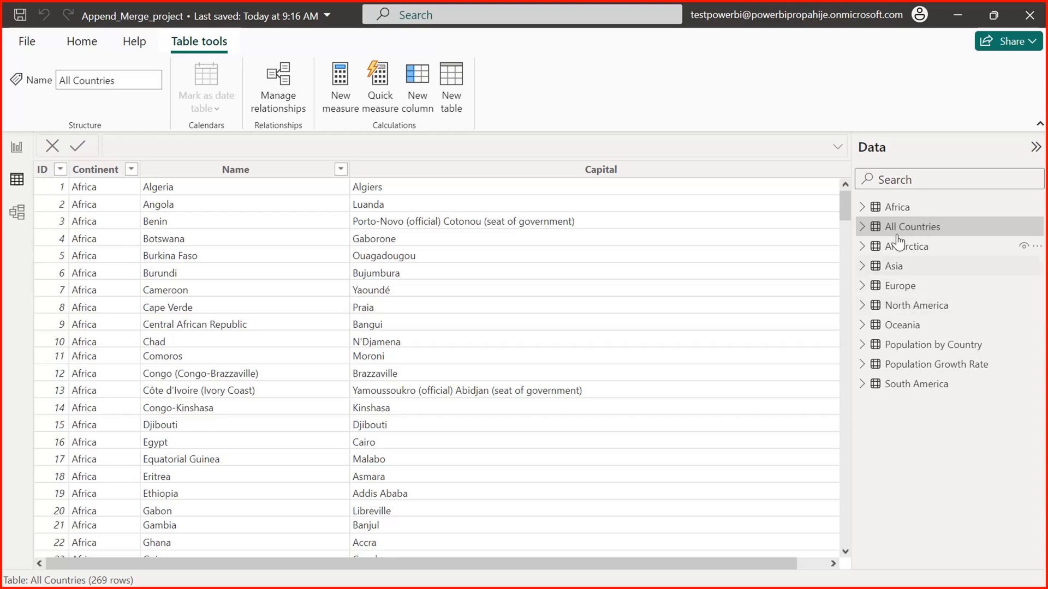
pyautogui.click(898, 208)
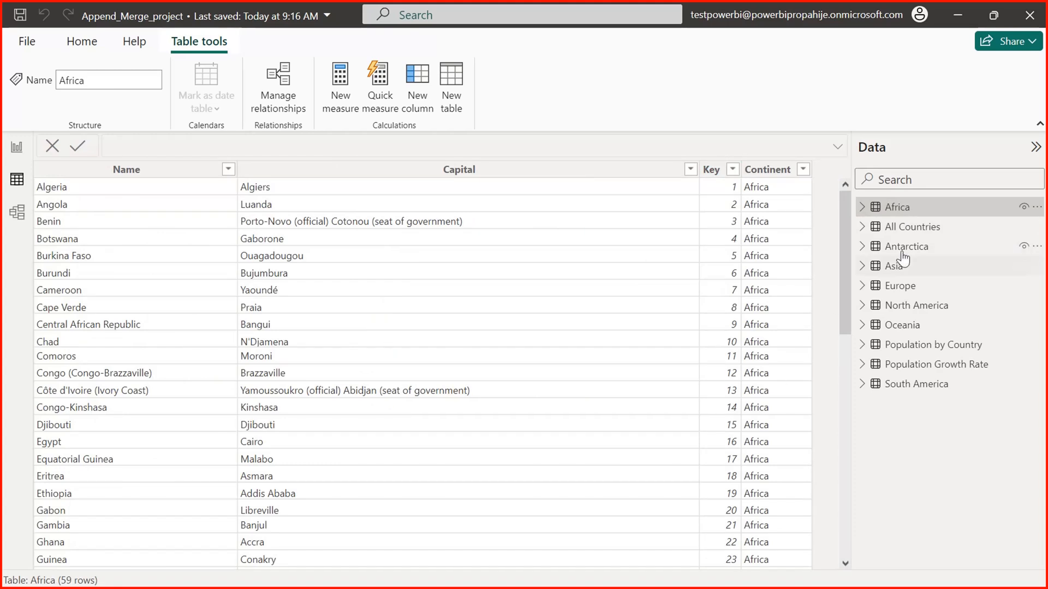
pyautogui.click(931, 233)
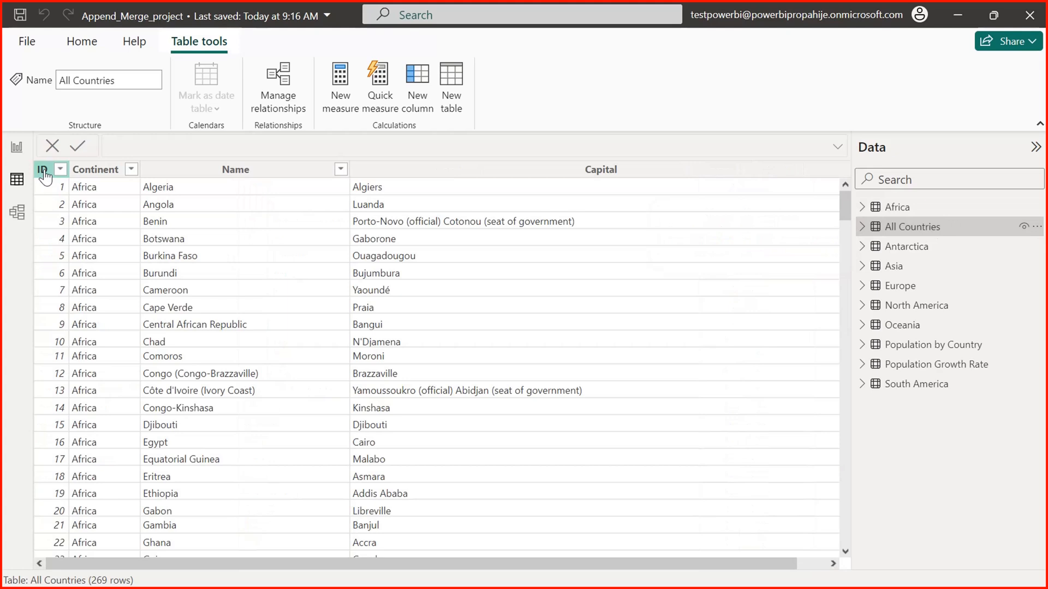
pyautogui.click(44, 172)
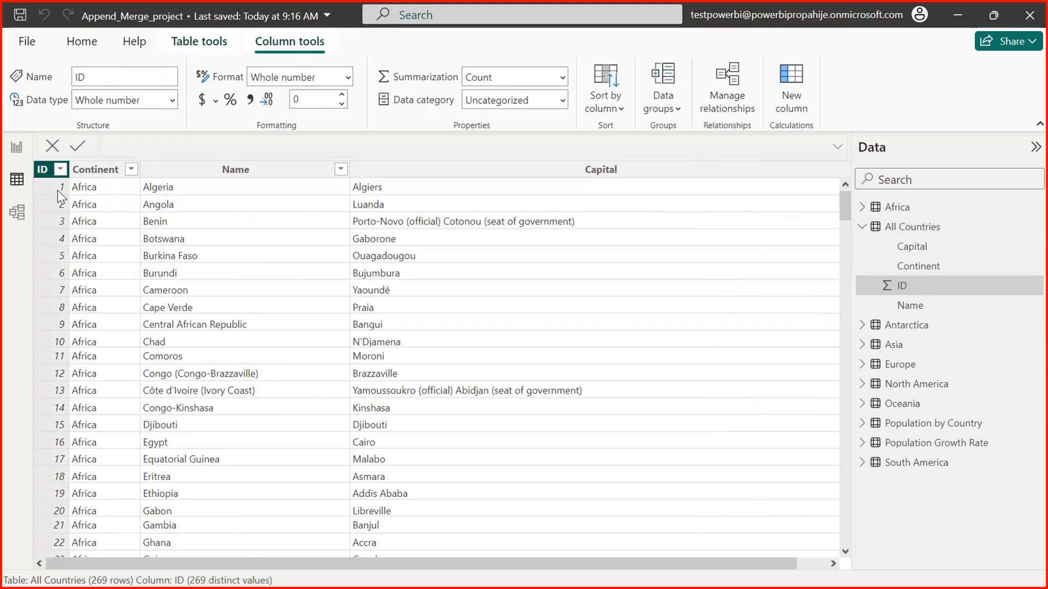
pyautogui.moveTo(844, 204); pyautogui.dragTo(814, 562)
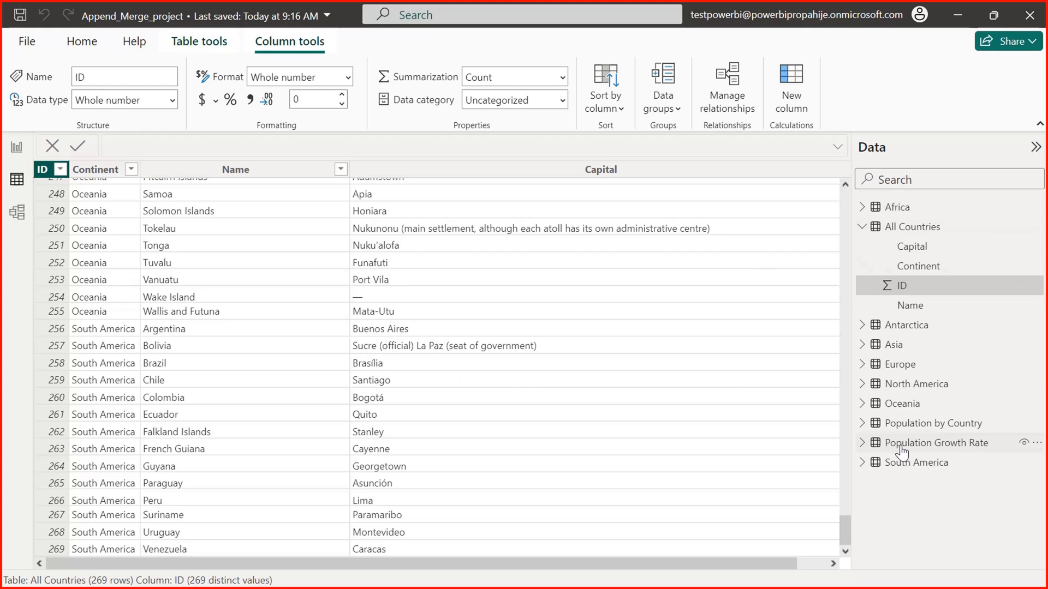
# - Check the Key numbering in the Europe, North America and Antarctica tables, including the Name column of Antarctica
pyautogui.click(898, 366)
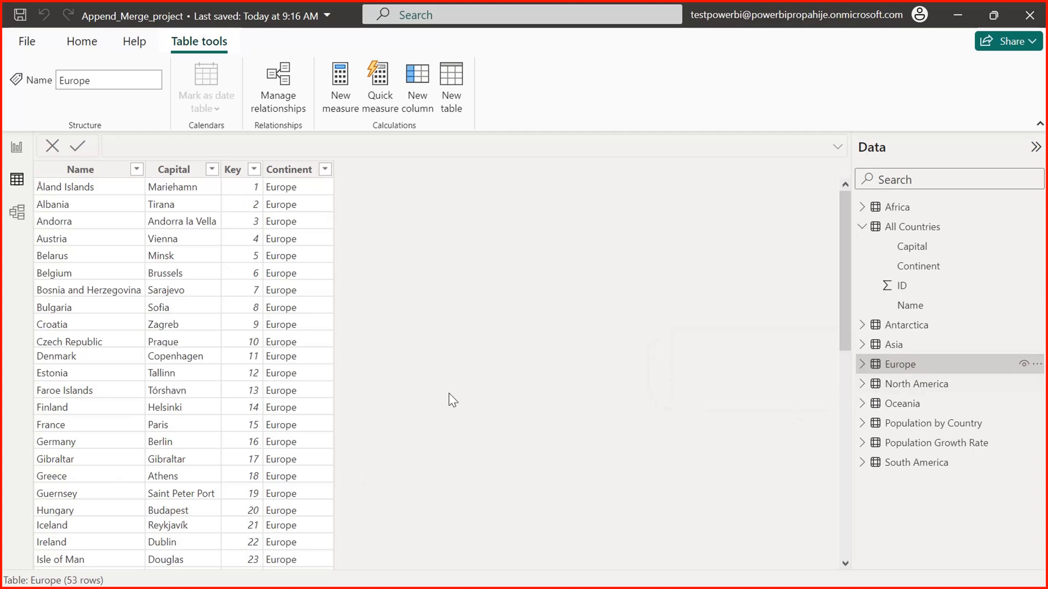
pyautogui.moveTo(847, 284); pyautogui.dragTo(808, 573)
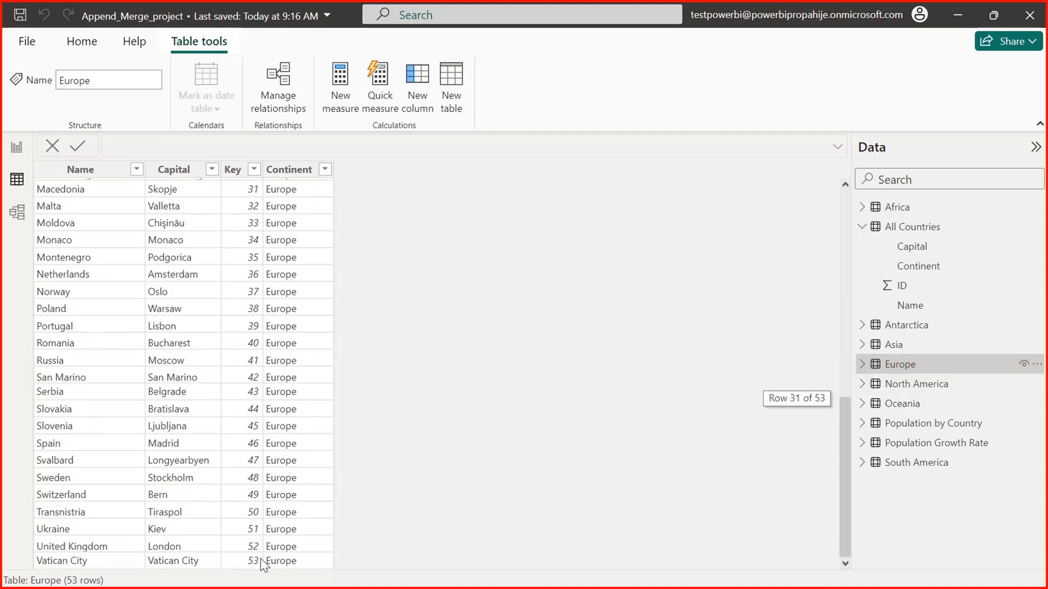
pyautogui.click(902, 385)
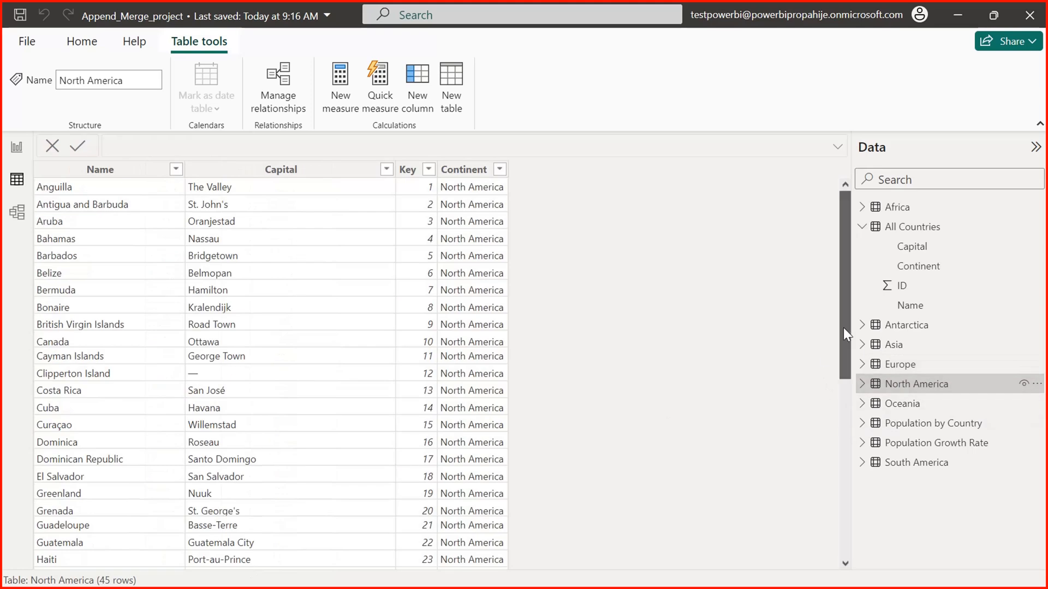
pyautogui.moveTo(843, 328); pyautogui.dragTo(849, 519)
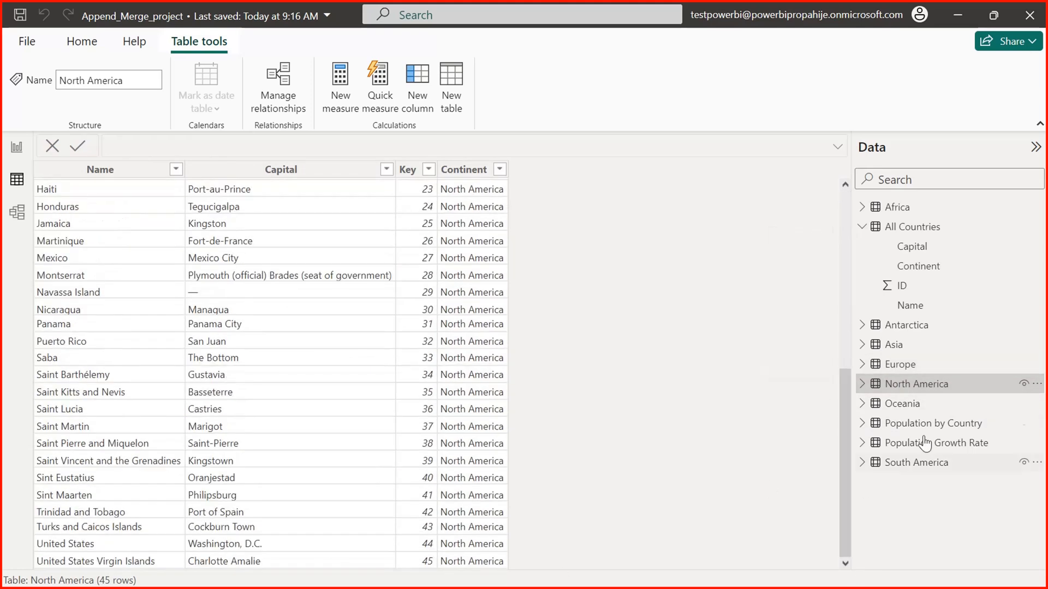
pyautogui.click(895, 326)
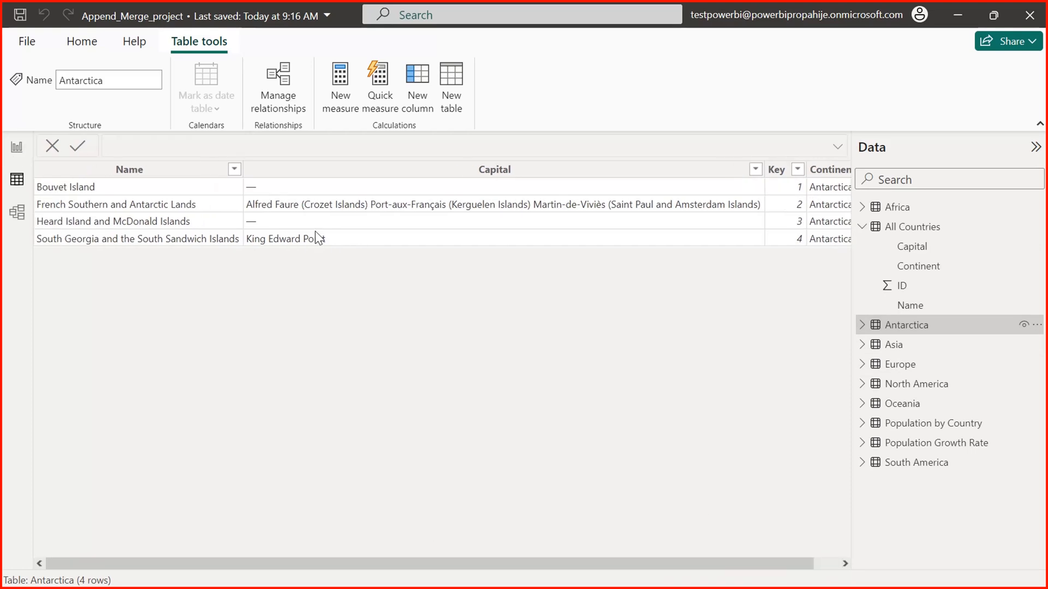
pyautogui.click(107, 188)
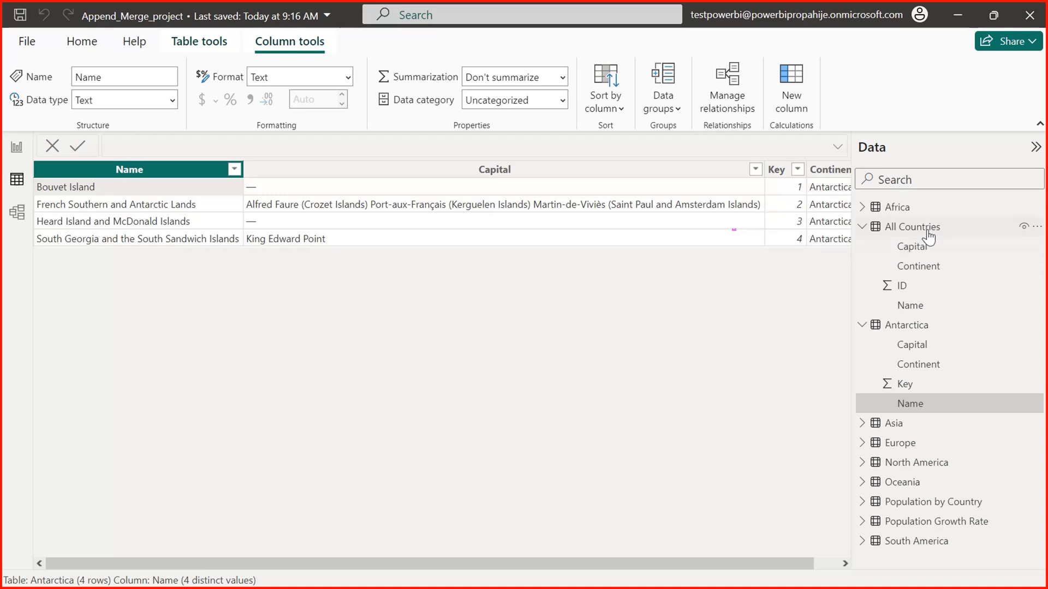
# - Review All Countries and Population by Country, and relate the Name column of All Countries to Country in Population Growth Rate
pyautogui.click(906, 226)
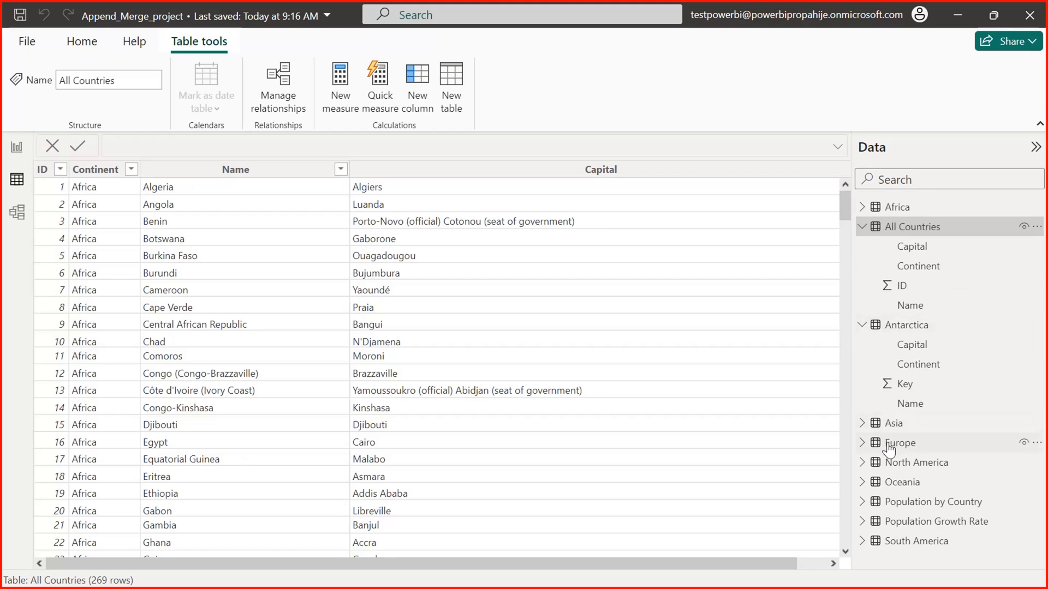
pyautogui.click(906, 504)
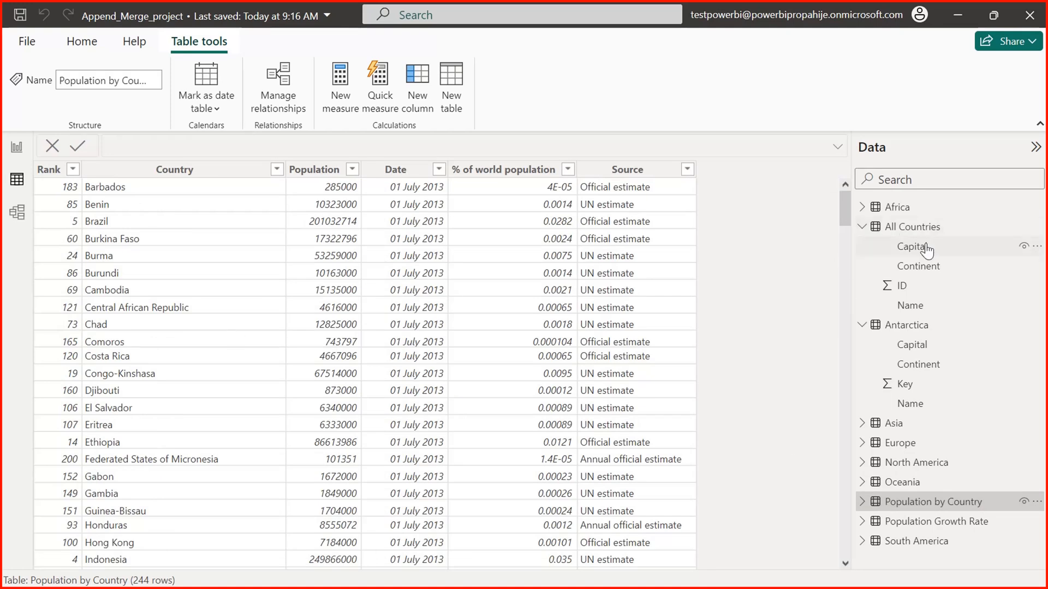
pyautogui.click(17, 212)
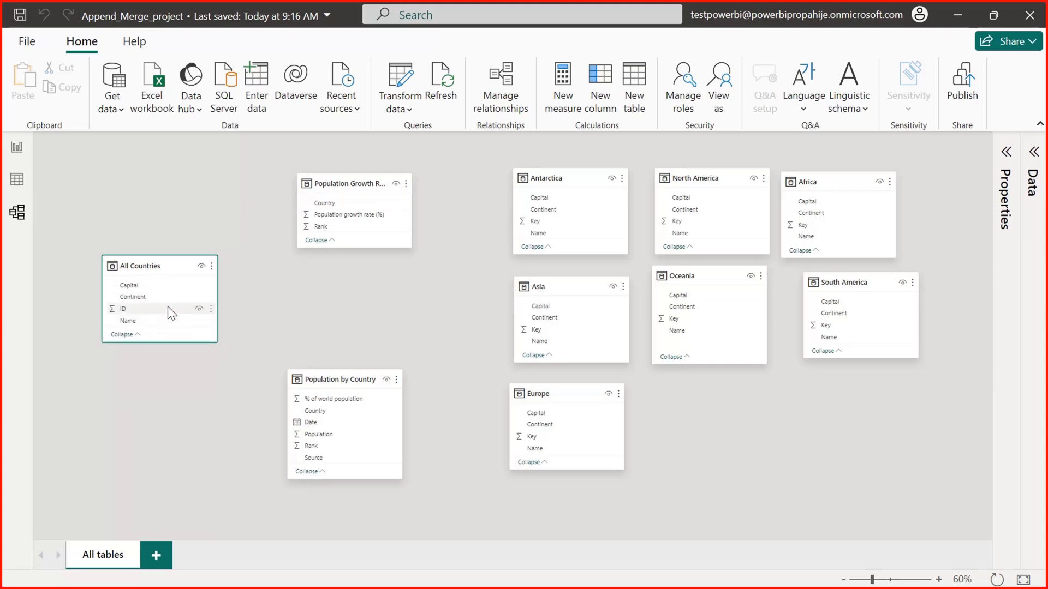
pyautogui.moveTo(139, 319); pyautogui.dragTo(331, 203)
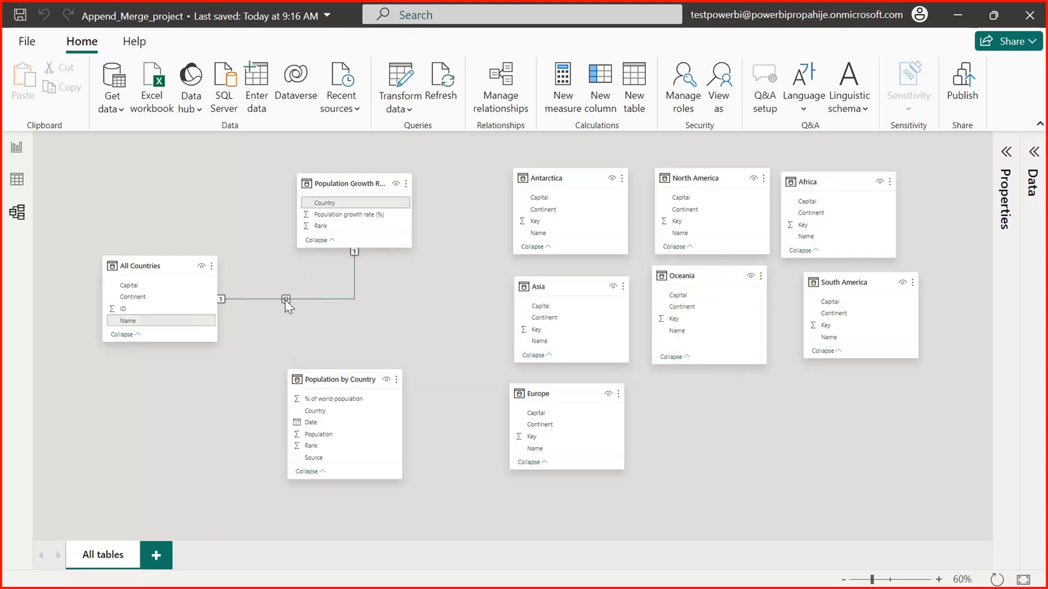
# - Try the One to many and Many to one cardinalities on the All Countries to Population Growth Rate relationship, discarding the edits
pyautogui.doubleClick(285, 299)
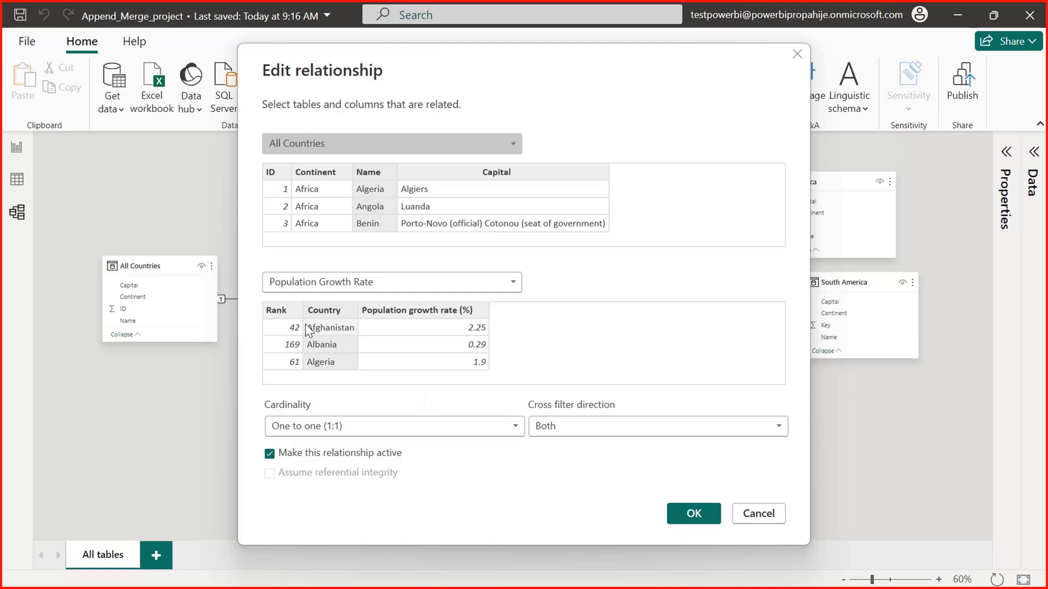
pyautogui.moveTo(578, 90); pyautogui.dragTo(633, 54)
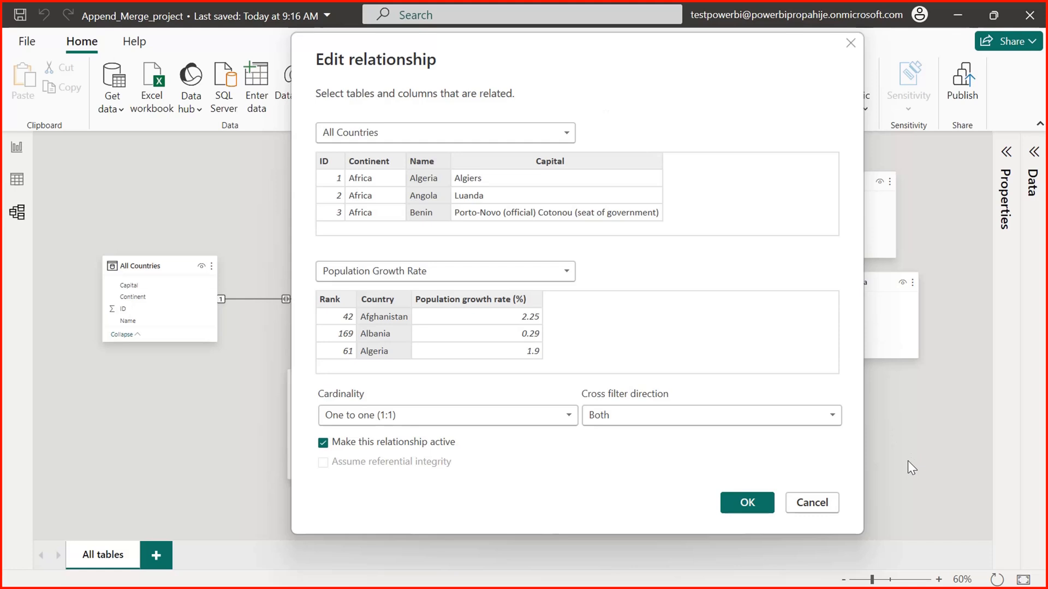
pyautogui.click(405, 414)
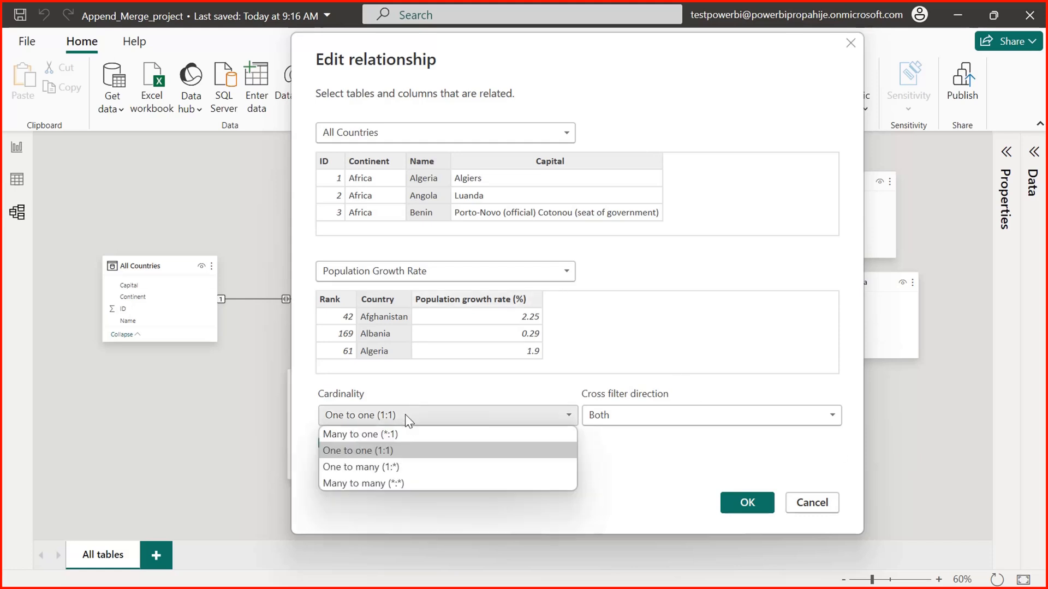
pyautogui.click(394, 468)
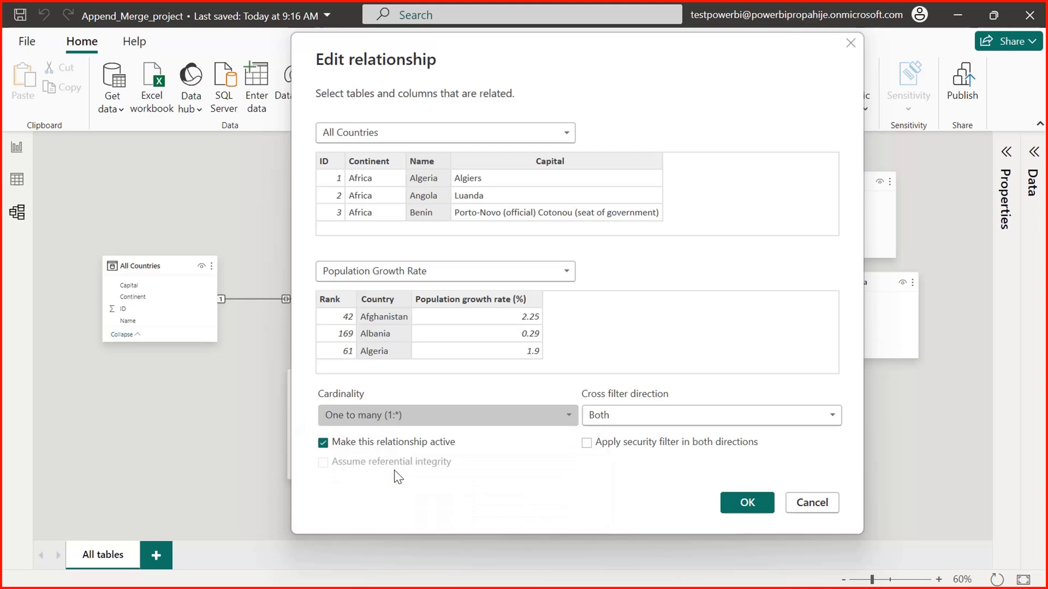
pyautogui.click(402, 414)
pyautogui.click(376, 433)
pyautogui.click(402, 415)
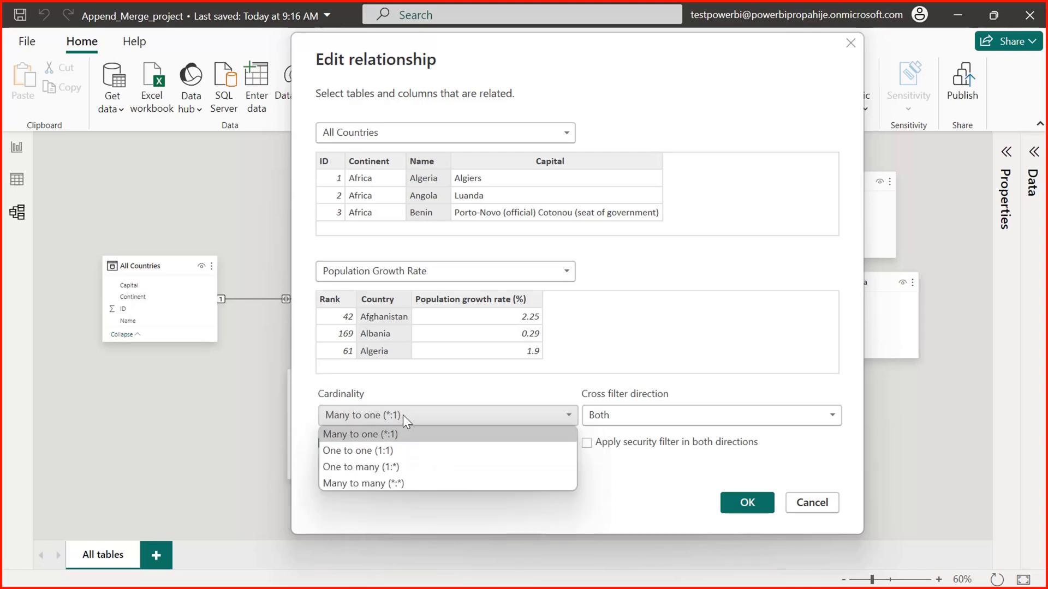
pyautogui.click(395, 451)
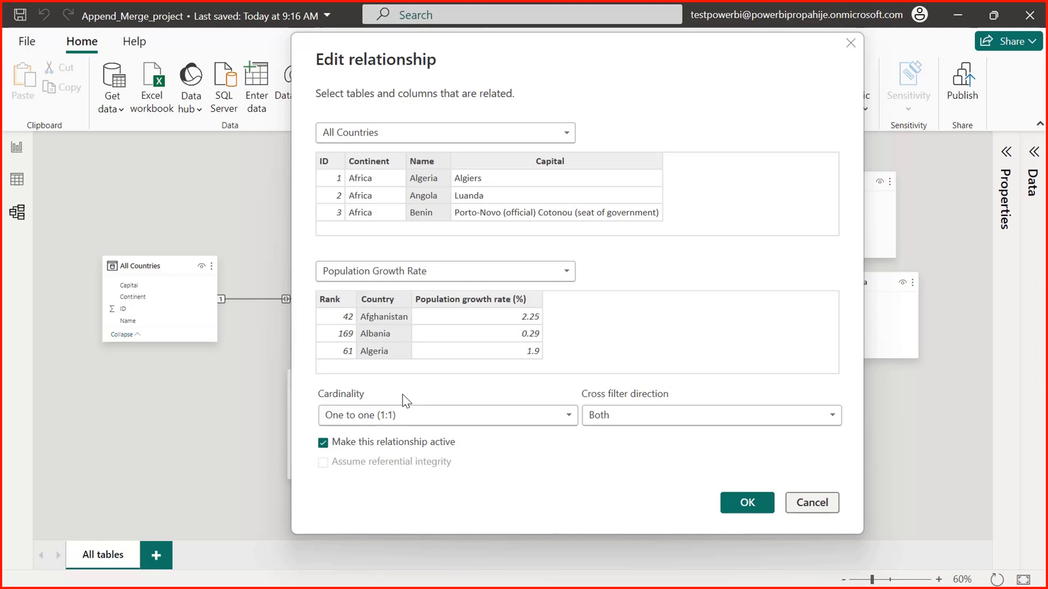
pyautogui.click(805, 506)
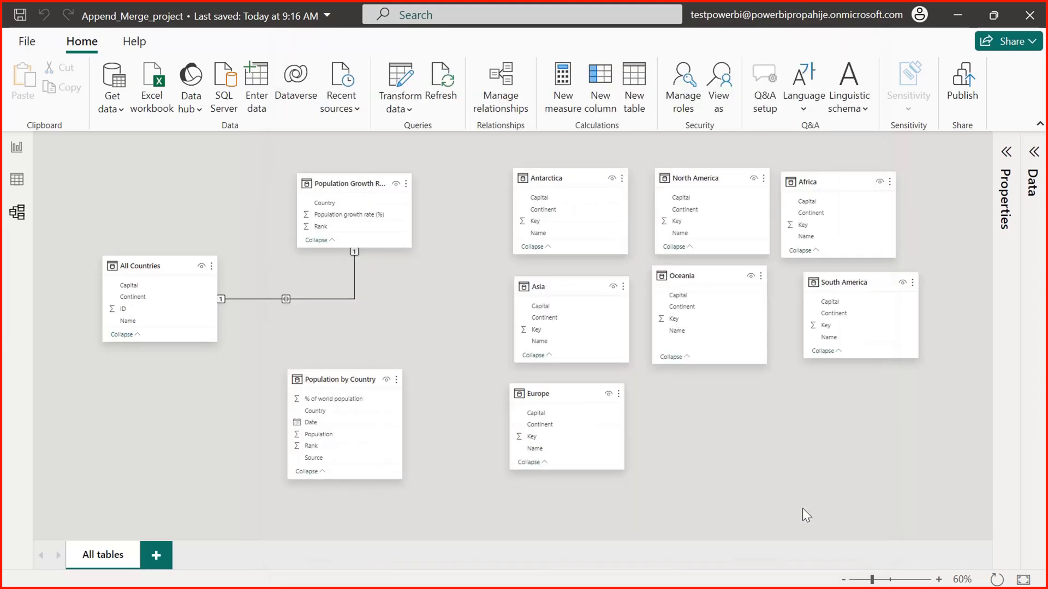
# - Compare the Country column of Population by Country with the Name column of All Countries in the table view
pyautogui.click(16, 180)
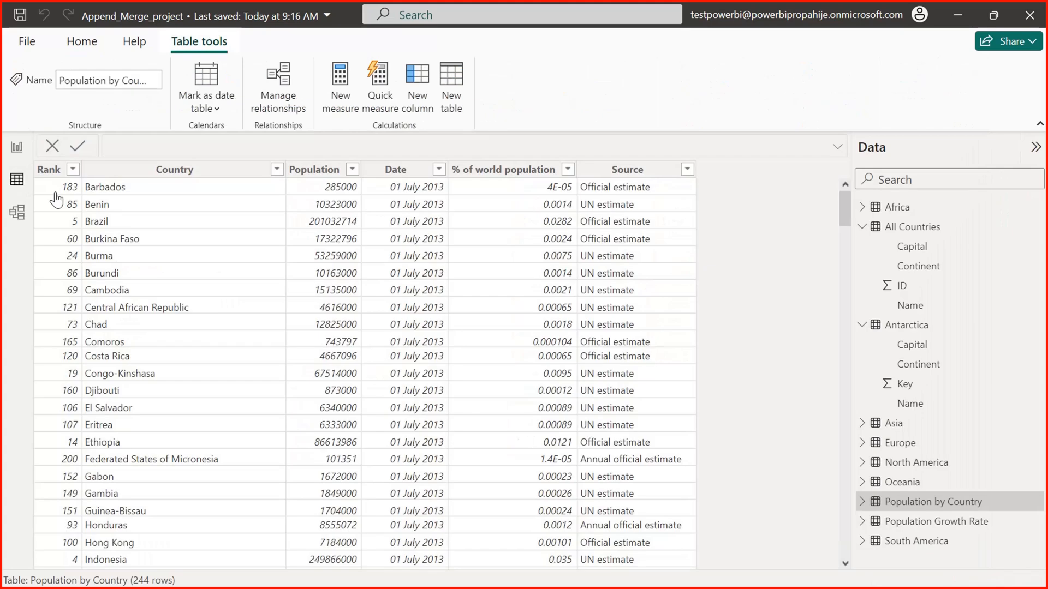
pyautogui.click(139, 189)
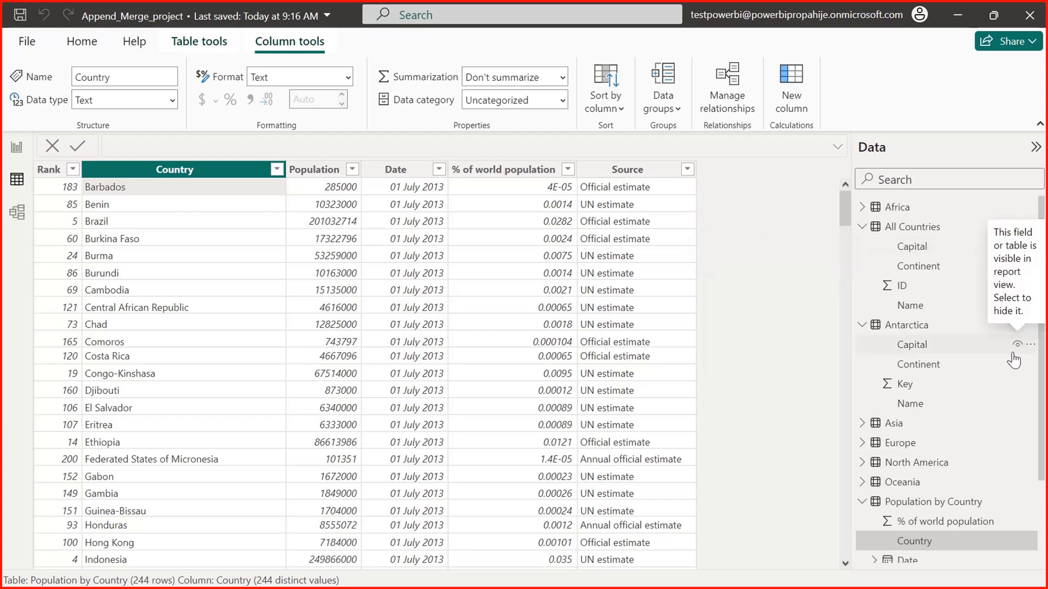
pyautogui.moveTo(1043, 400); pyautogui.dragTo(1044, 487)
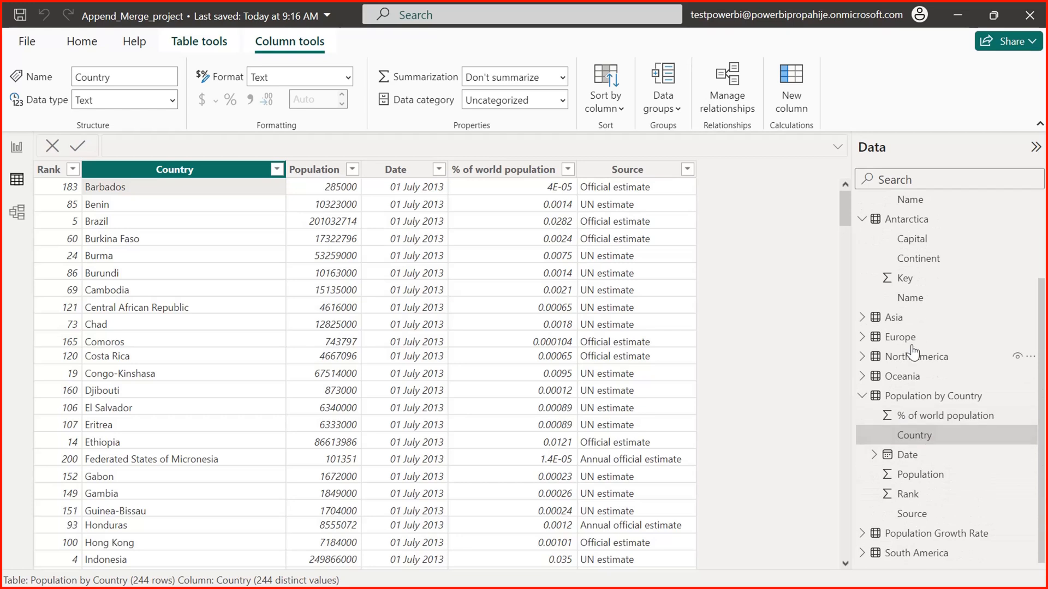
pyautogui.moveTo(1042, 406); pyautogui.dragTo(1044, 322)
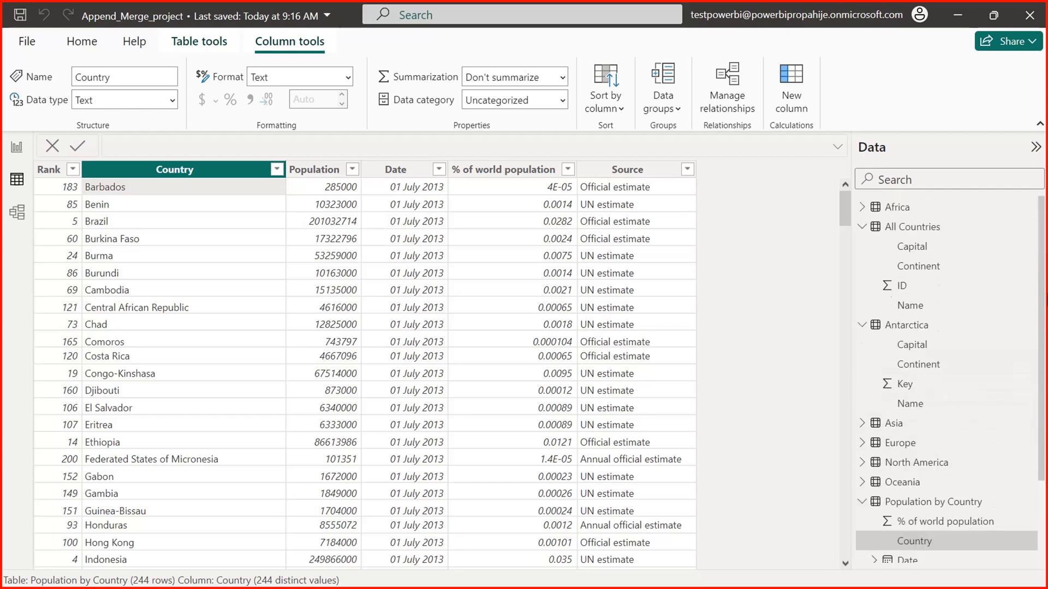
pyautogui.click(863, 227)
pyautogui.click(863, 246)
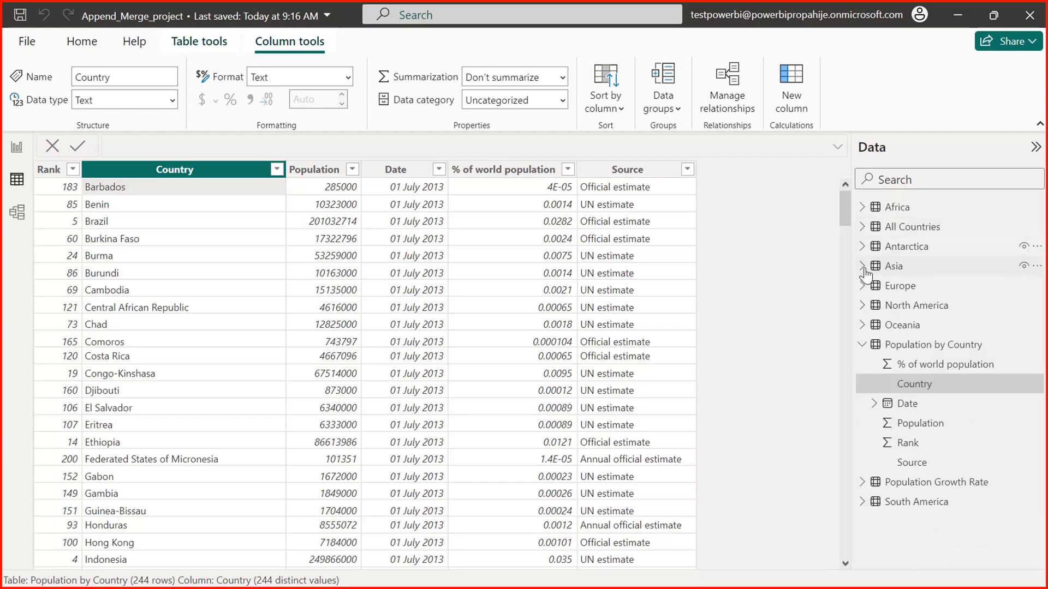
pyautogui.click(889, 231)
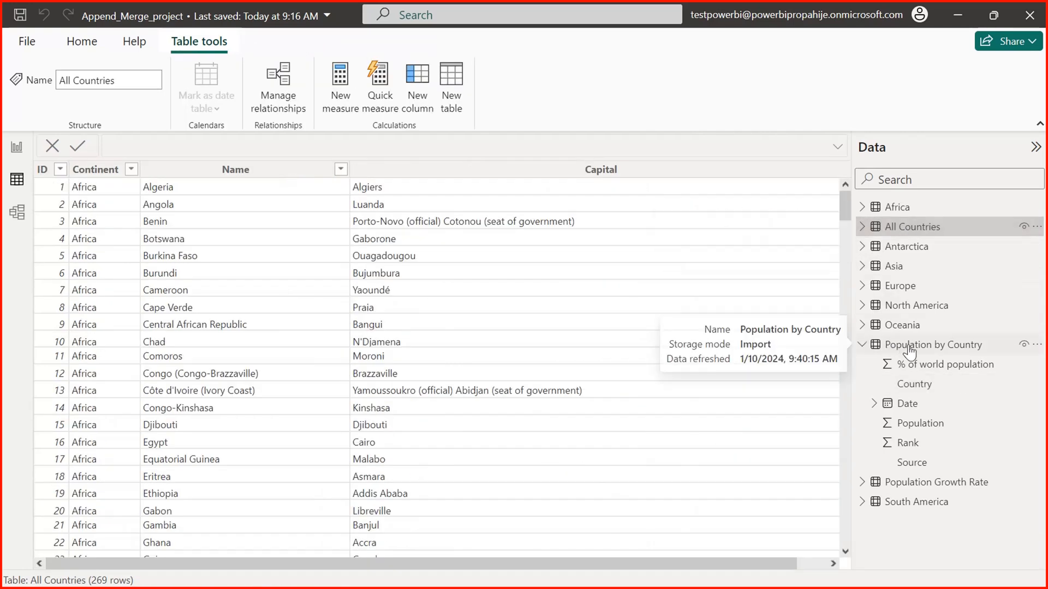
pyautogui.click(863, 227)
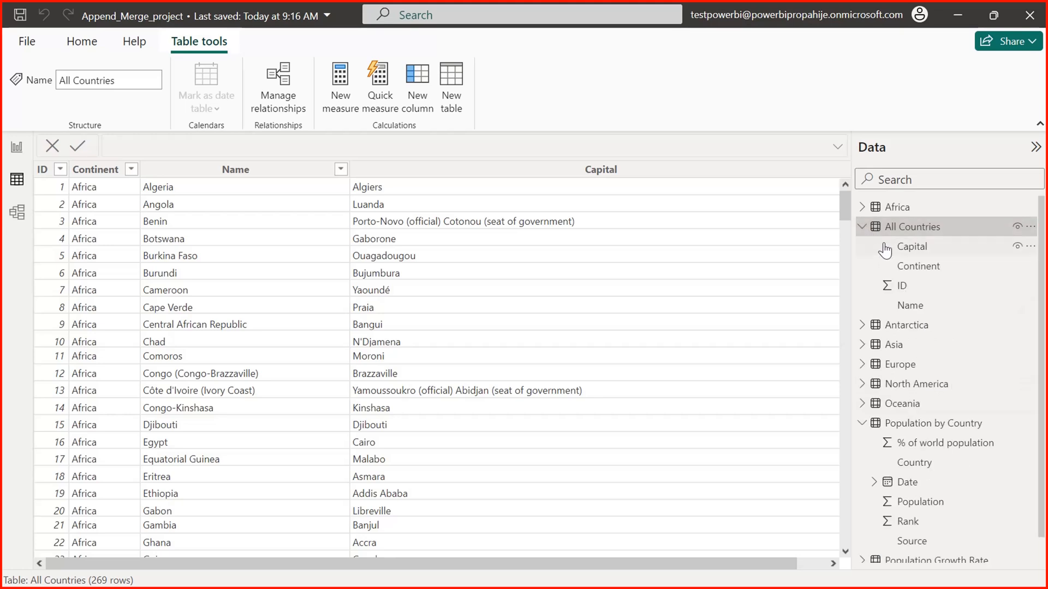
pyautogui.click(908, 309)
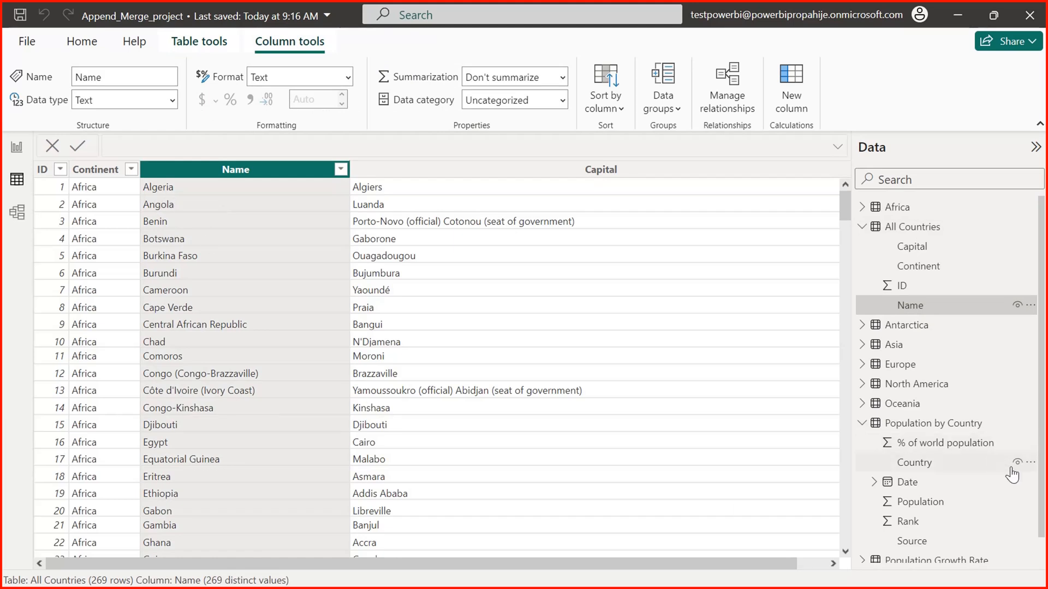
pyautogui.click(920, 465)
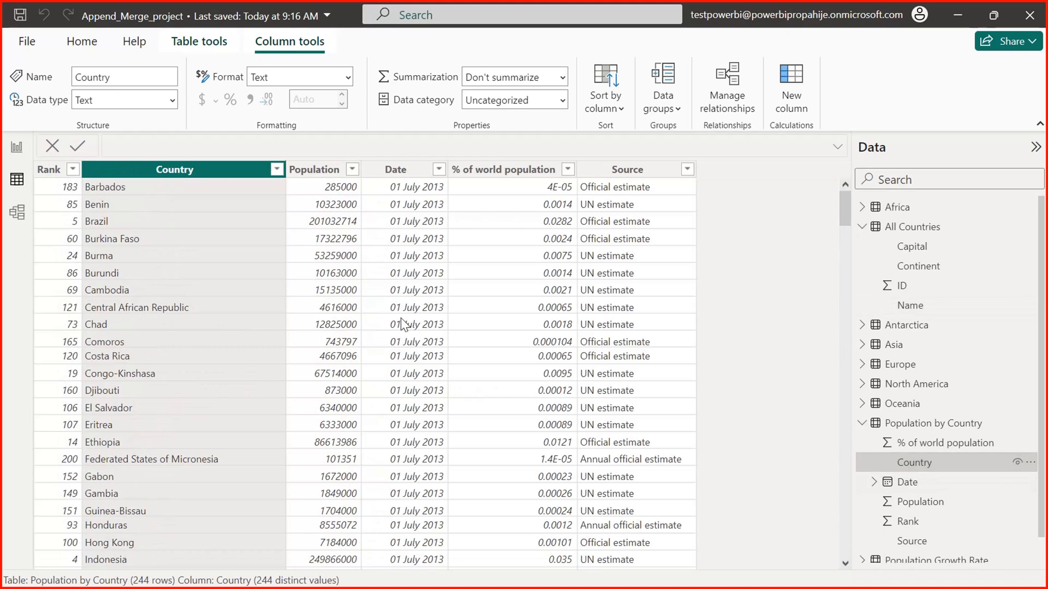
# - Filter the Country column of Population by Country to show only Algeria
pyautogui.click(277, 169)
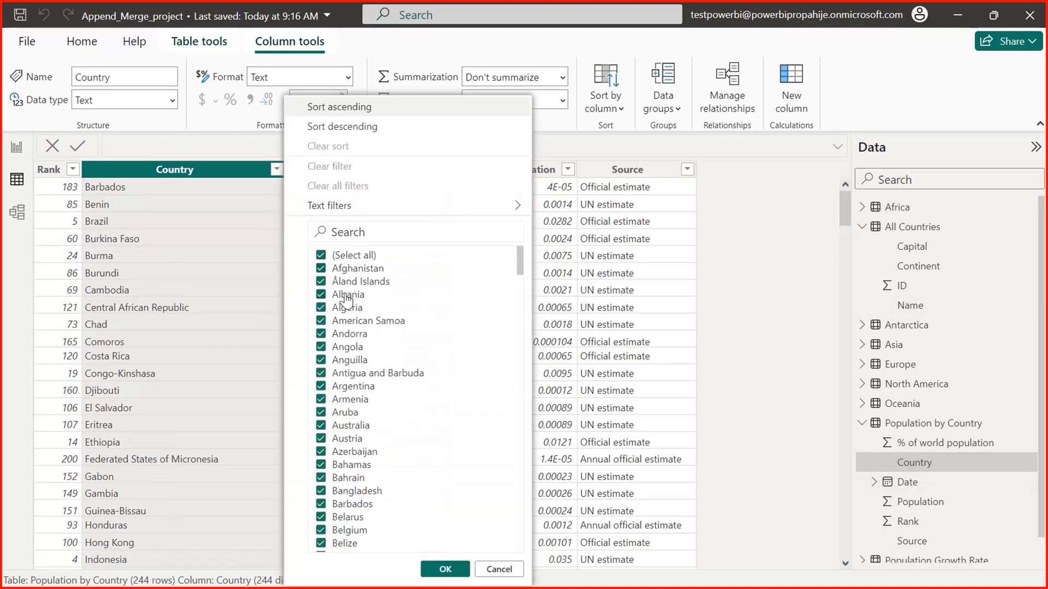
pyautogui.click(321, 255)
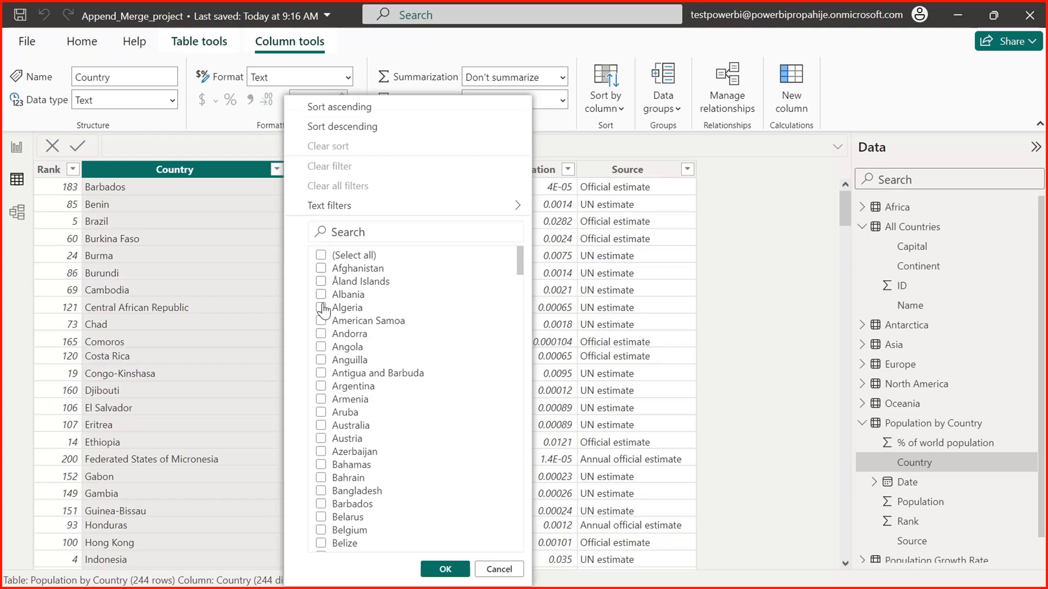
pyautogui.click(321, 308)
pyautogui.click(440, 568)
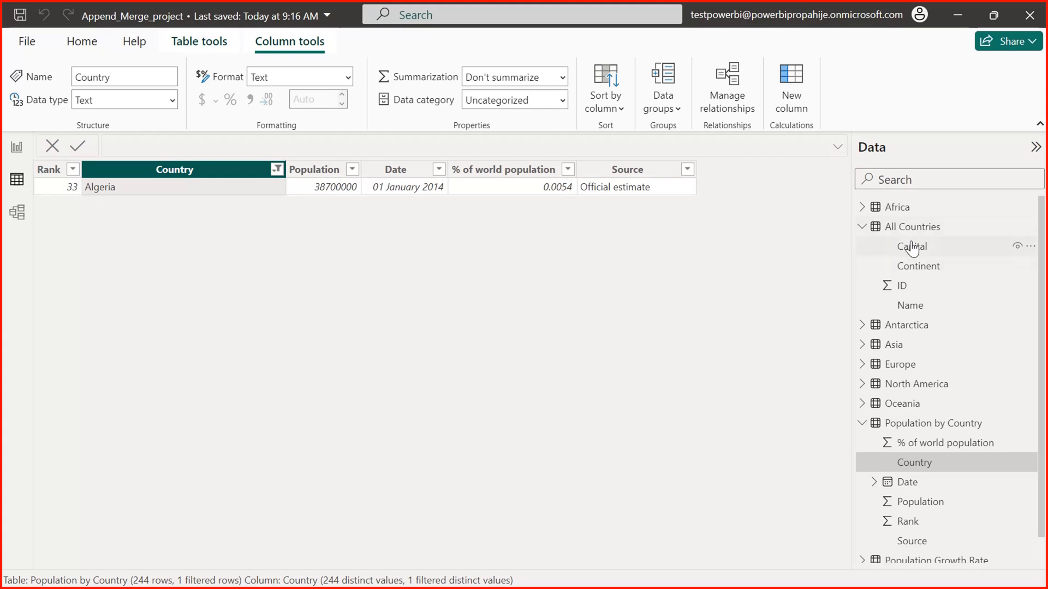
# - Filter the Name column of All Countries to show only Algeria
pyautogui.click(927, 229)
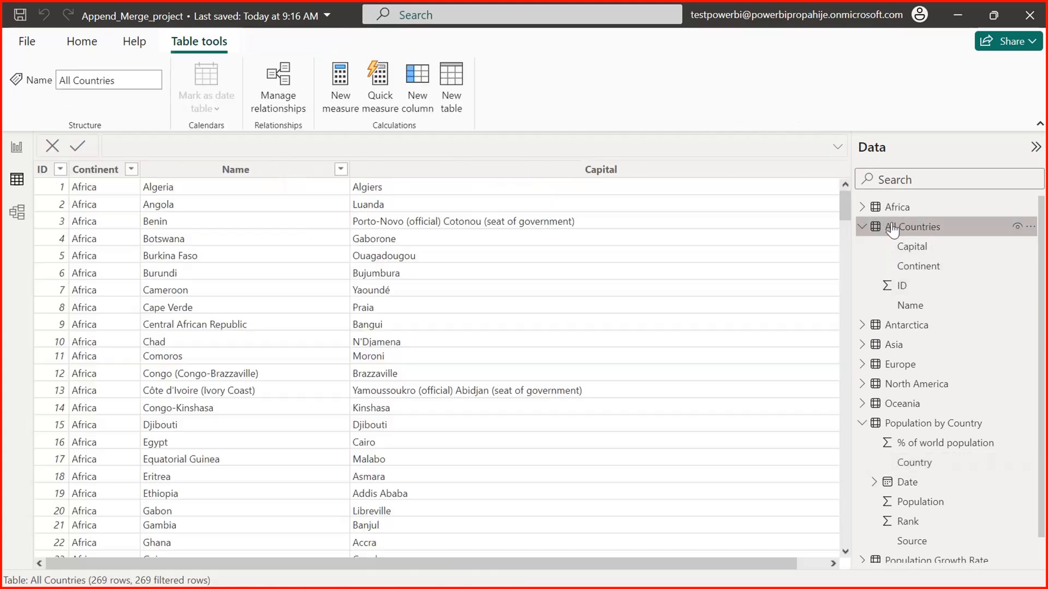
pyautogui.click(281, 174)
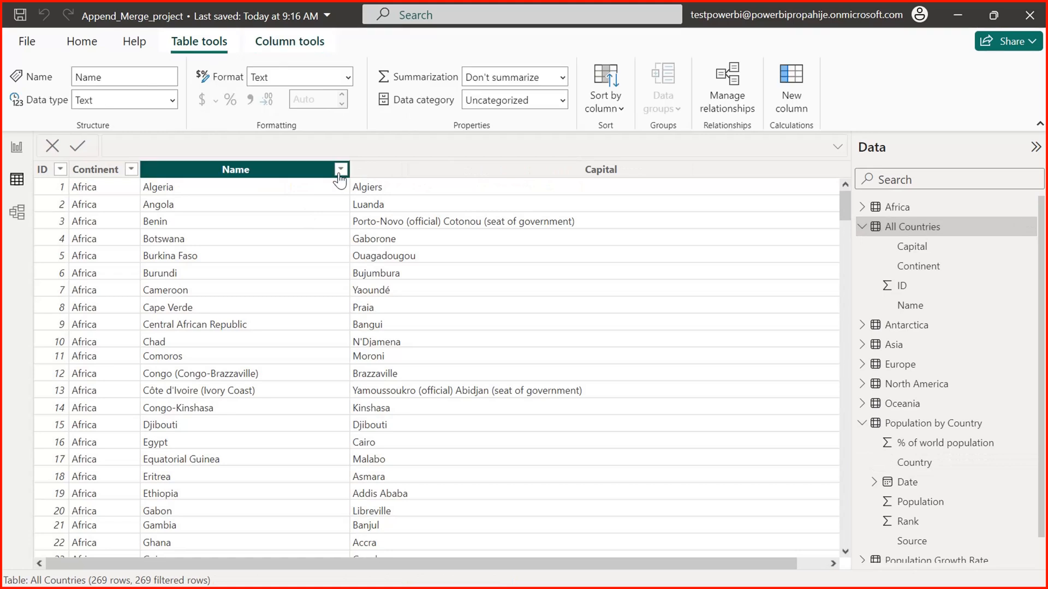
pyautogui.click(341, 169)
pyautogui.click(385, 255)
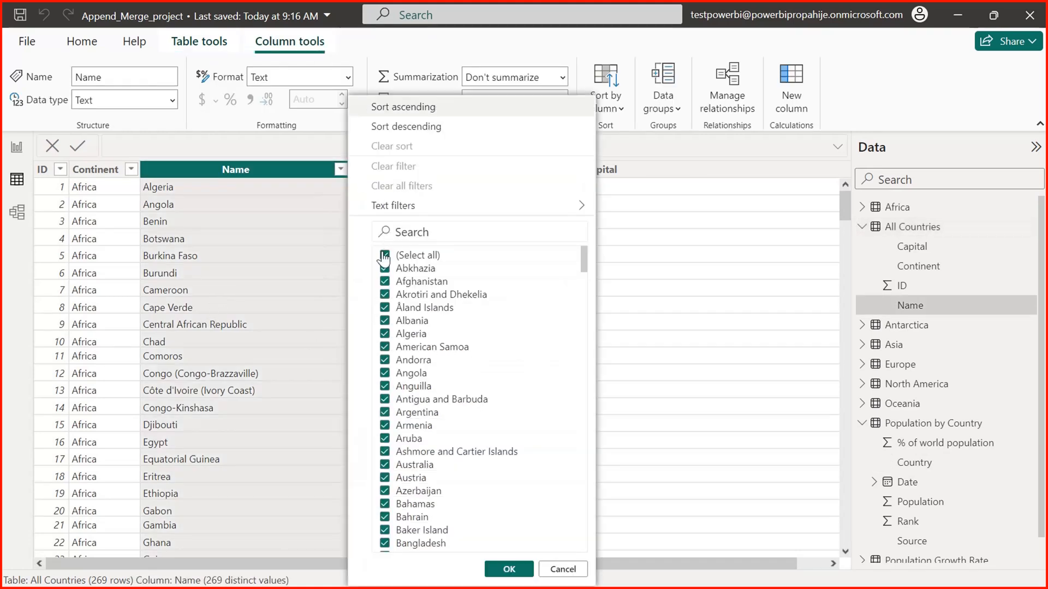
pyautogui.click(385, 333)
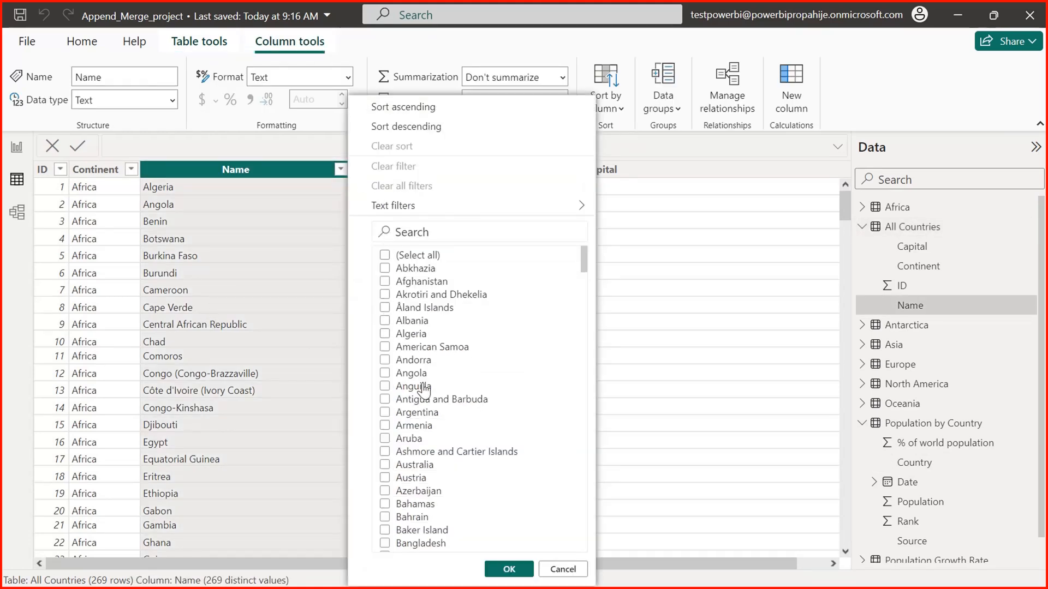
pyautogui.click(508, 569)
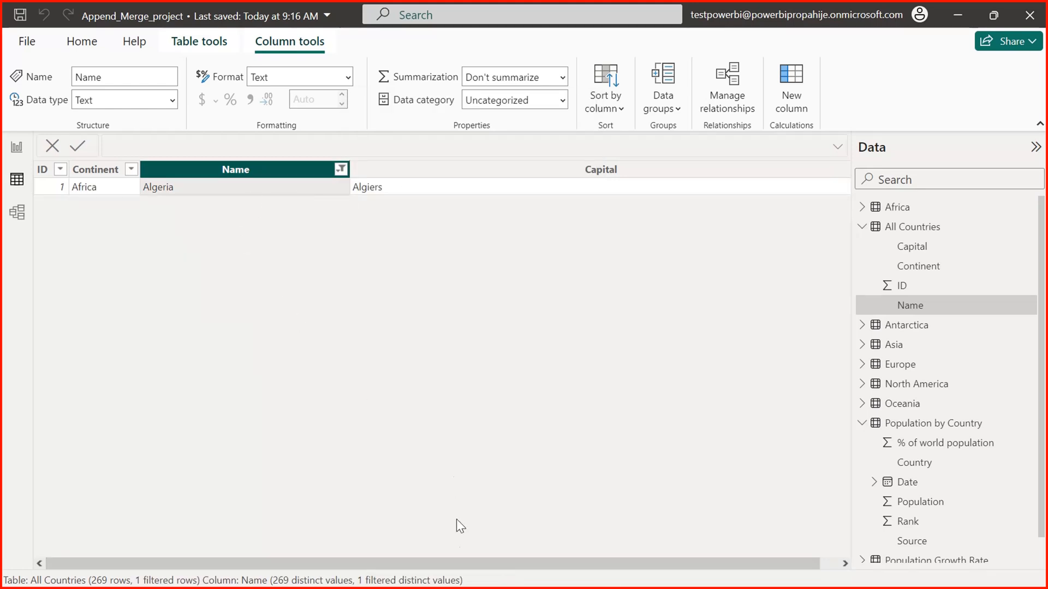
# - Restore all values in the Name filter of All Countries and the Country filter of Population by Country
pyautogui.click(341, 169)
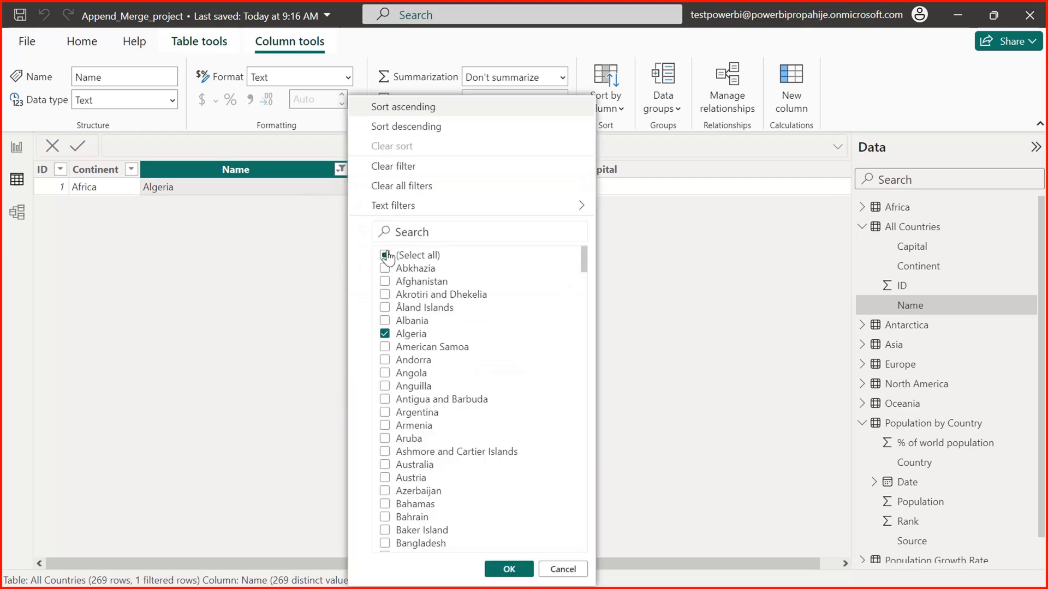
pyautogui.click(385, 256)
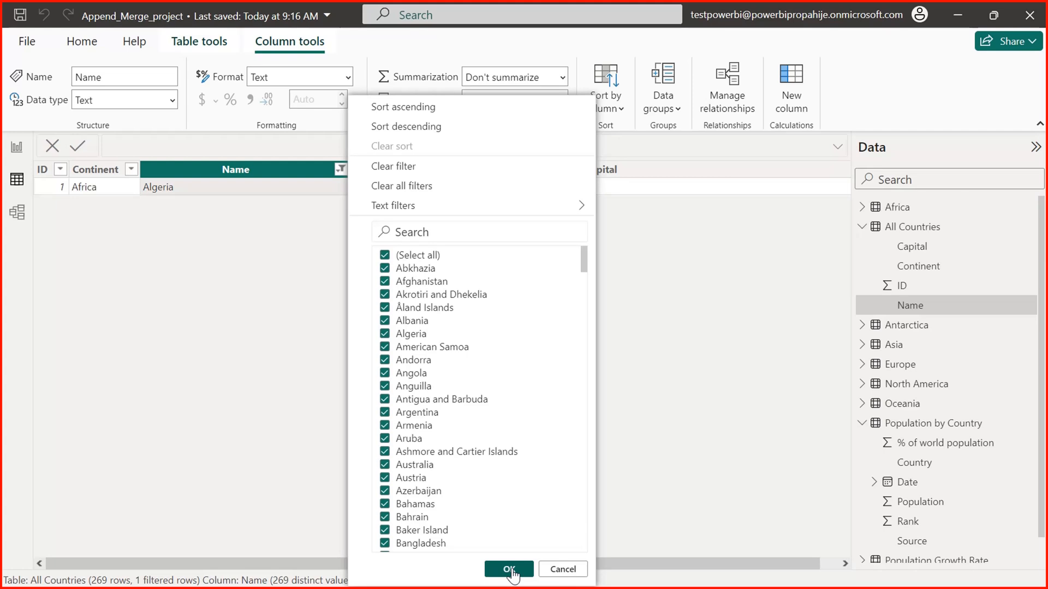
pyautogui.click(508, 569)
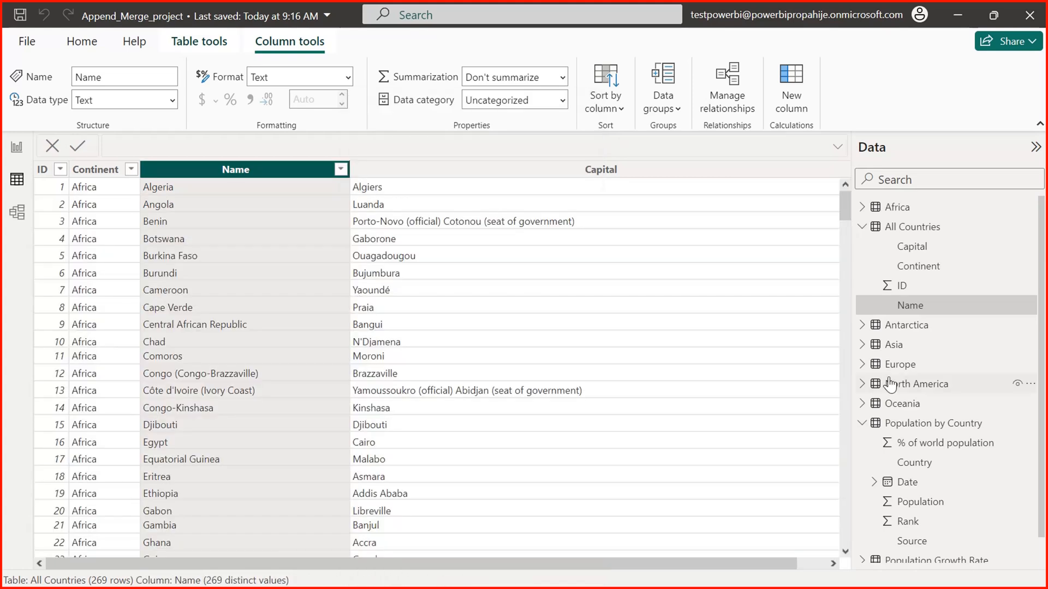
pyautogui.click(930, 424)
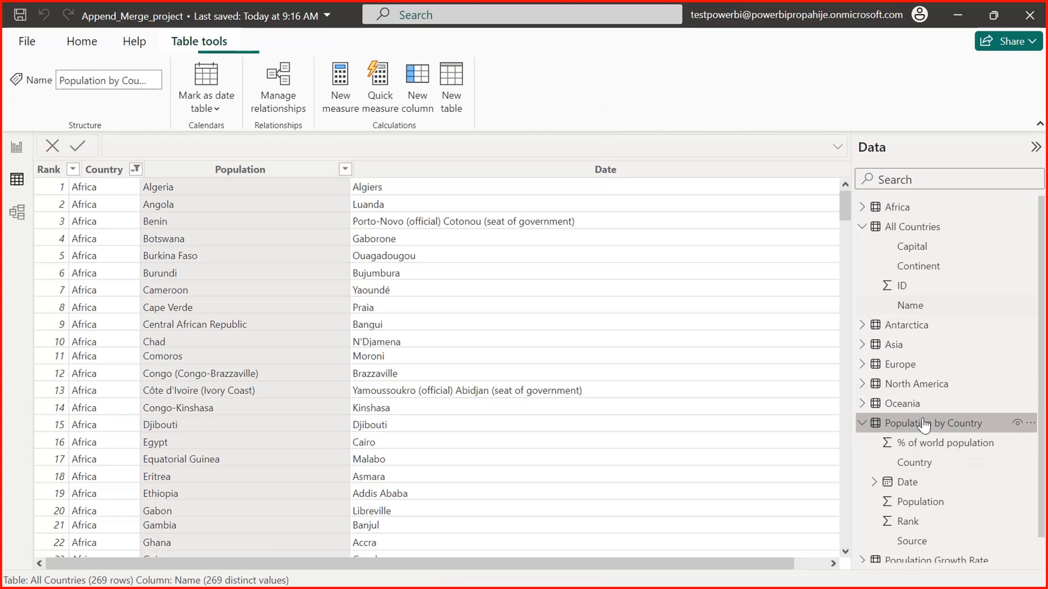
pyautogui.click(276, 169)
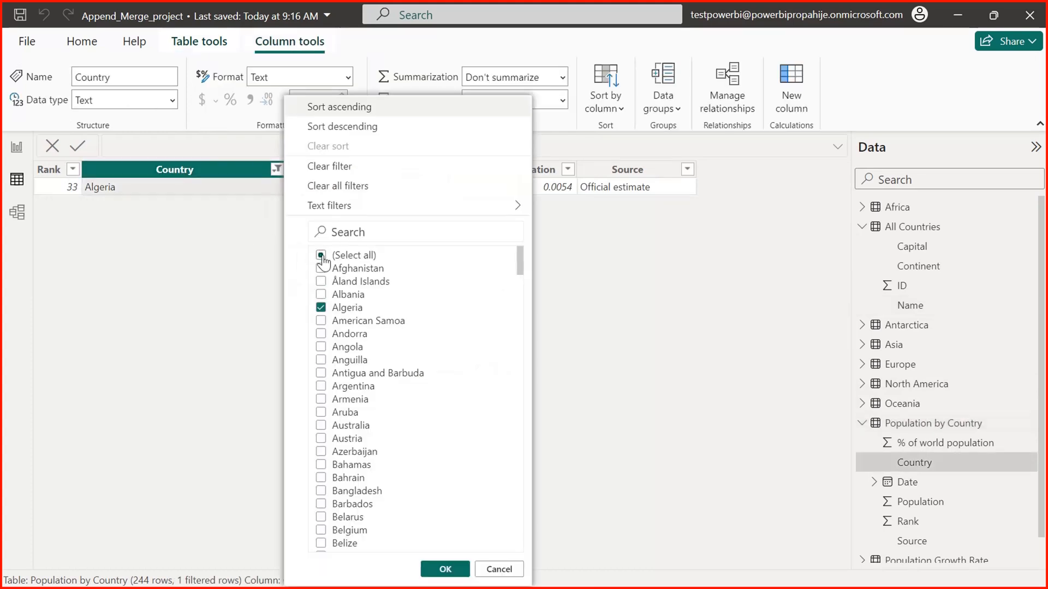
pyautogui.click(321, 255)
pyautogui.click(321, 255)
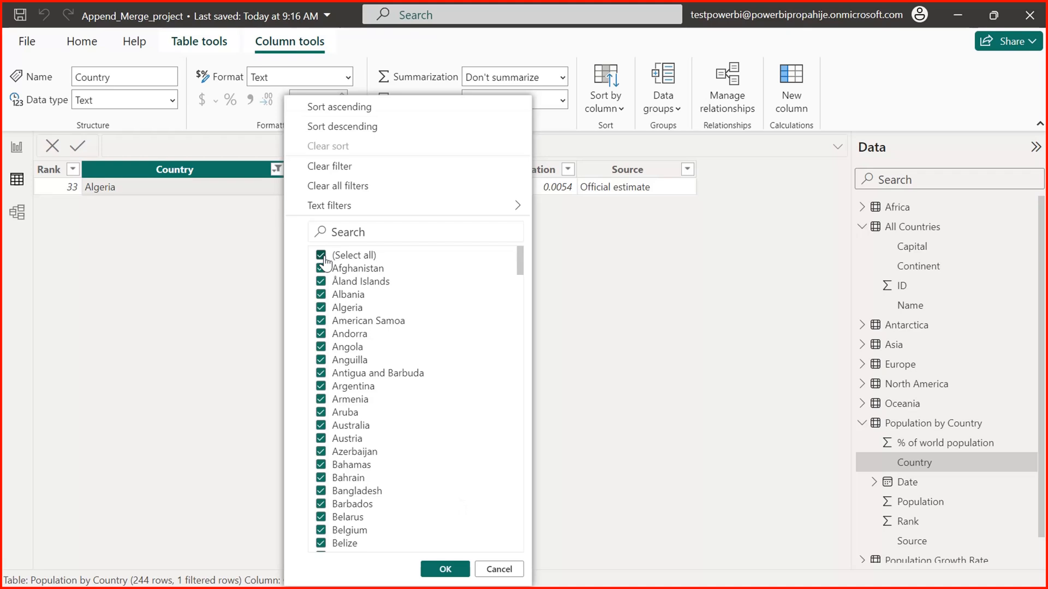
pyautogui.click(446, 570)
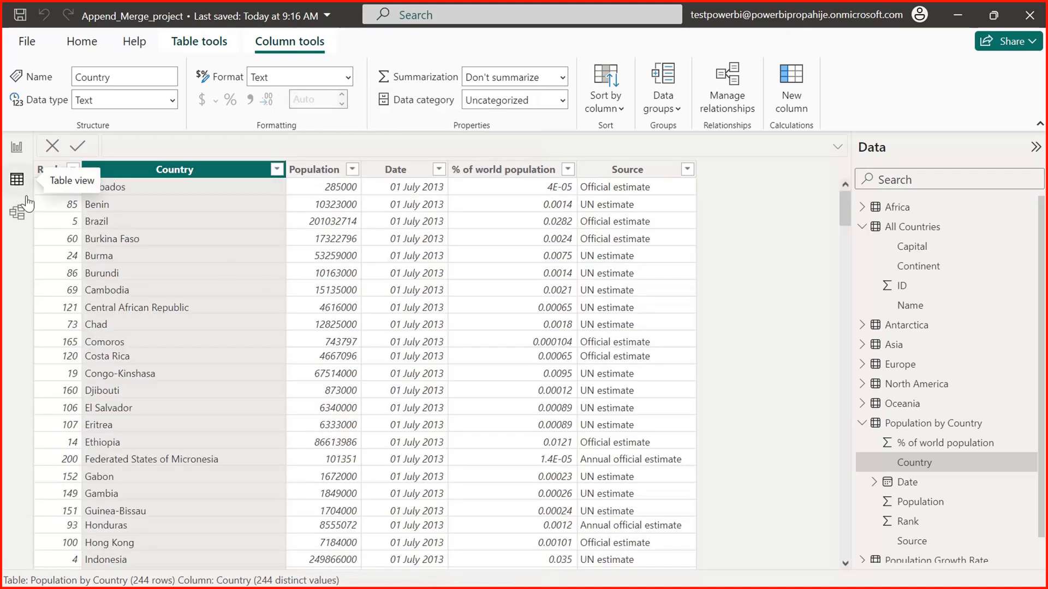
# - Relate Name in All Countries to Country in Population by Country, keeping an active One to one relationship with Both cross filter direction
pyautogui.click(17, 215)
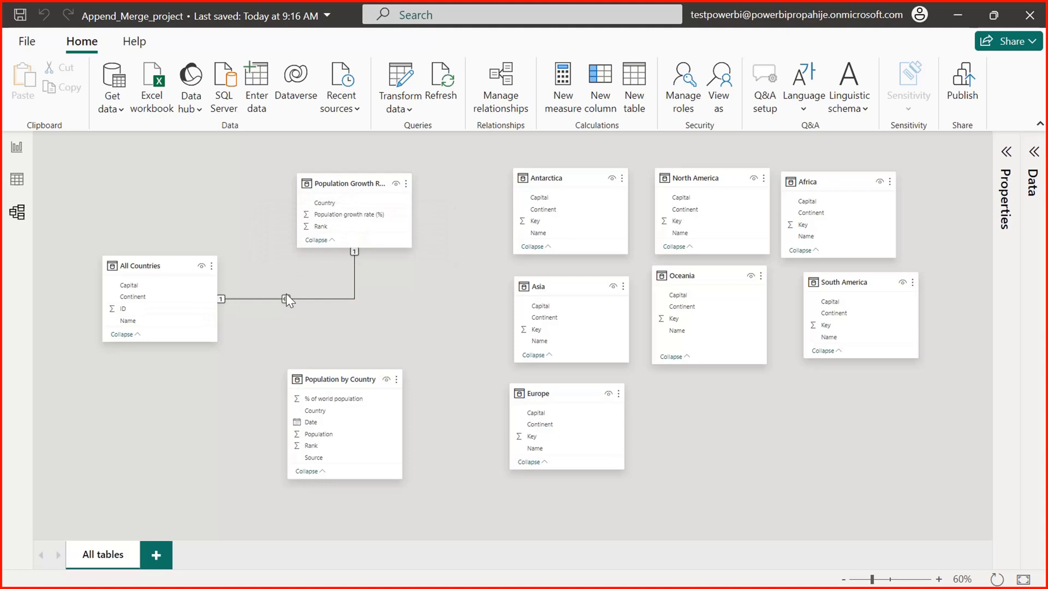
pyautogui.moveTo(125, 321); pyautogui.dragTo(316, 416)
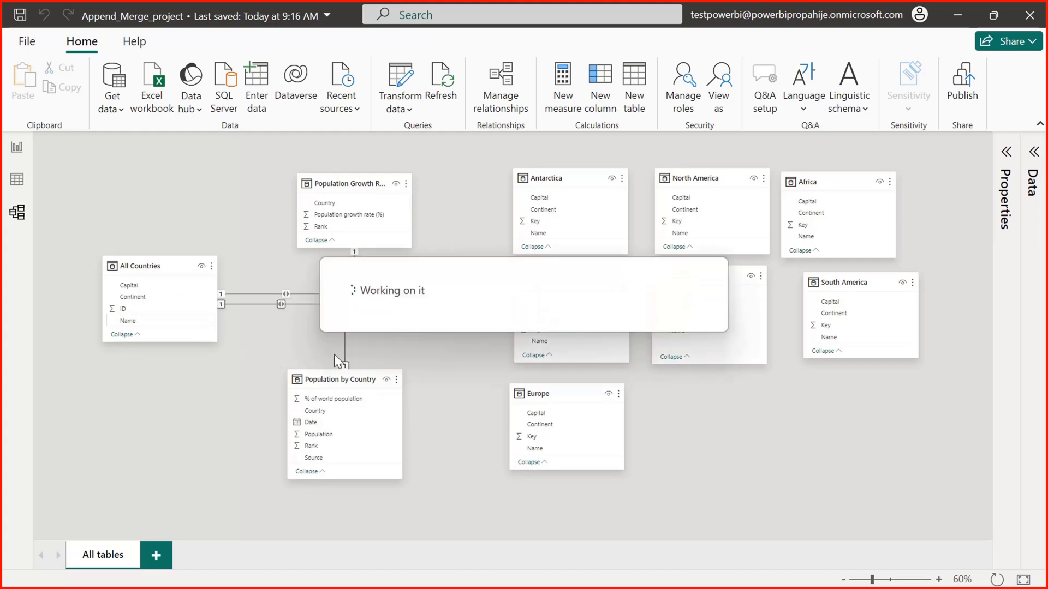
pyautogui.doubleClick(283, 303)
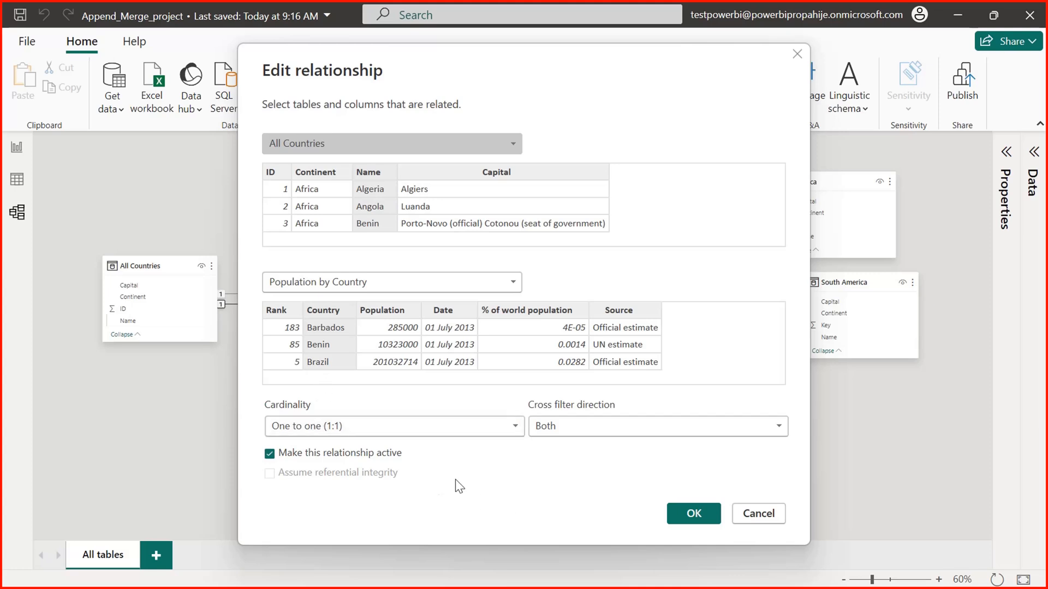
pyautogui.click(690, 514)
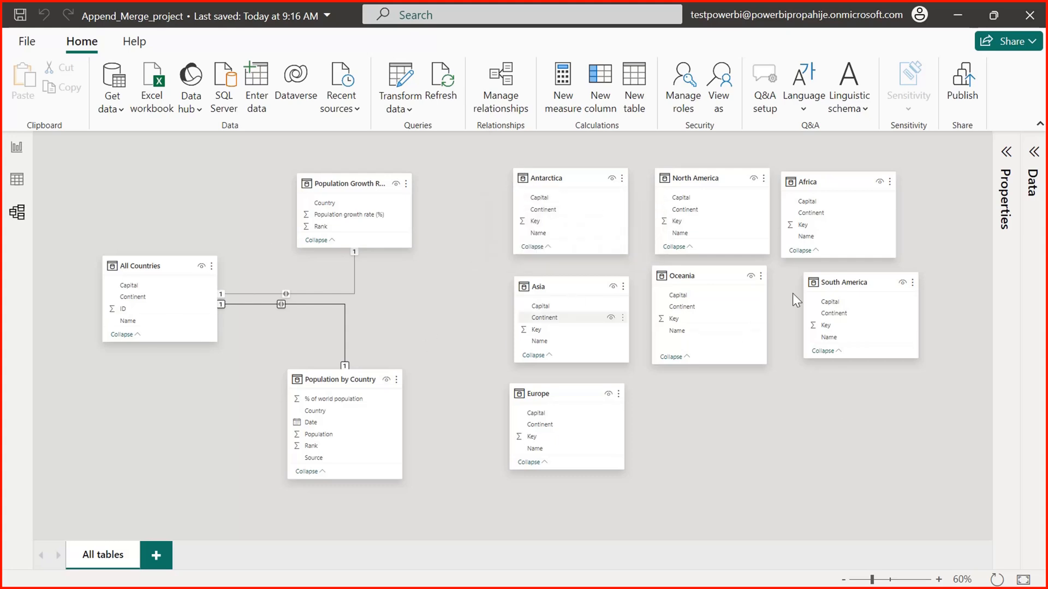
# - Reposition the South America table directly beneath Africa in the model diagram
pyautogui.moveTo(829, 282); pyautogui.dragTo(802, 280)
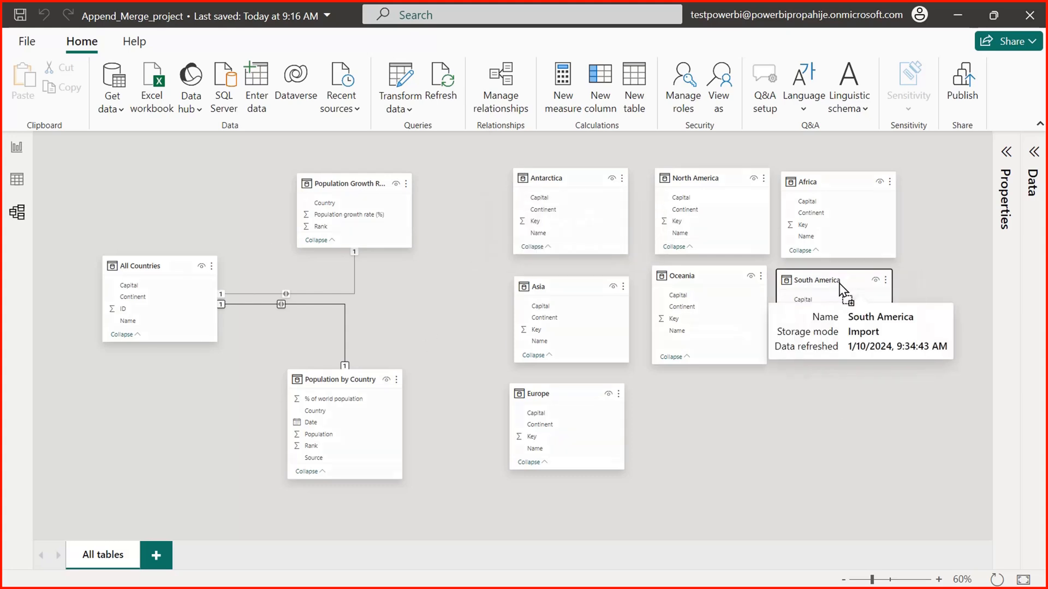
# - In the table view, collapse the expanded tables and hide Africa, Antarctica and Asia from report view
pyautogui.click(16, 180)
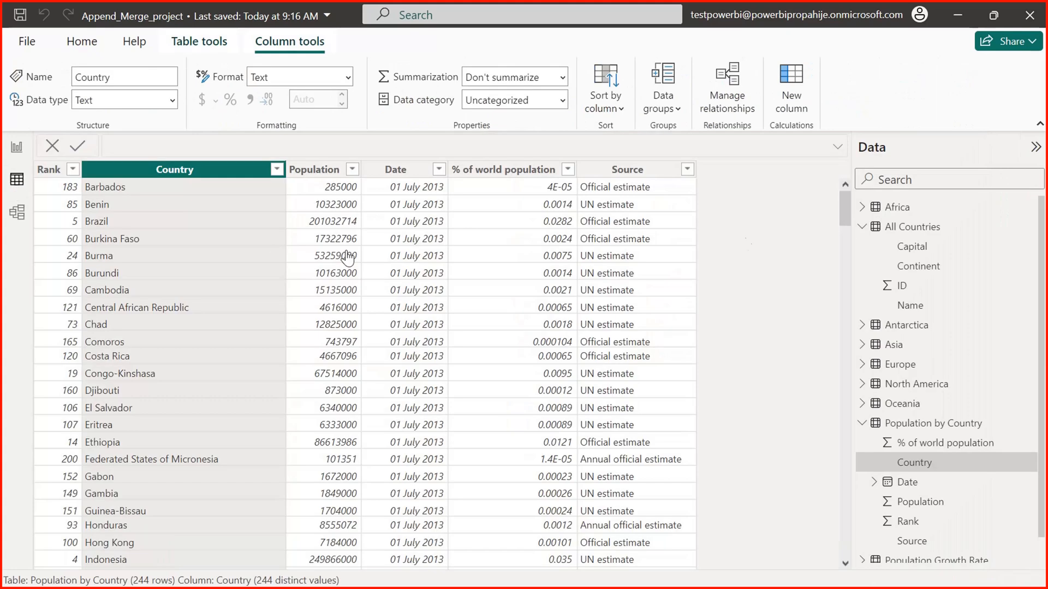
pyautogui.click(863, 228)
pyautogui.click(862, 345)
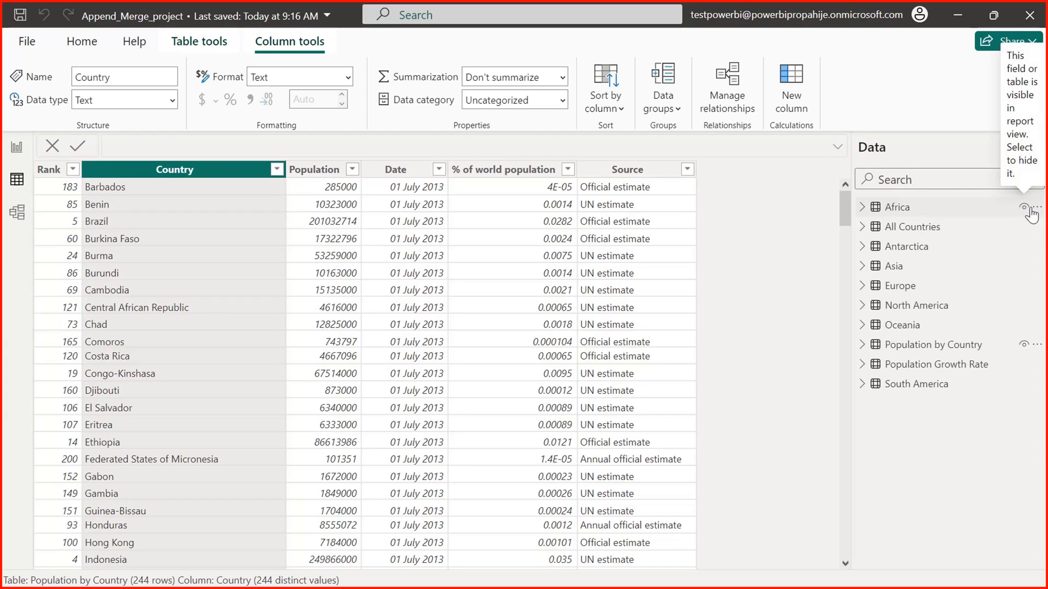
pyautogui.rightClick(907, 215)
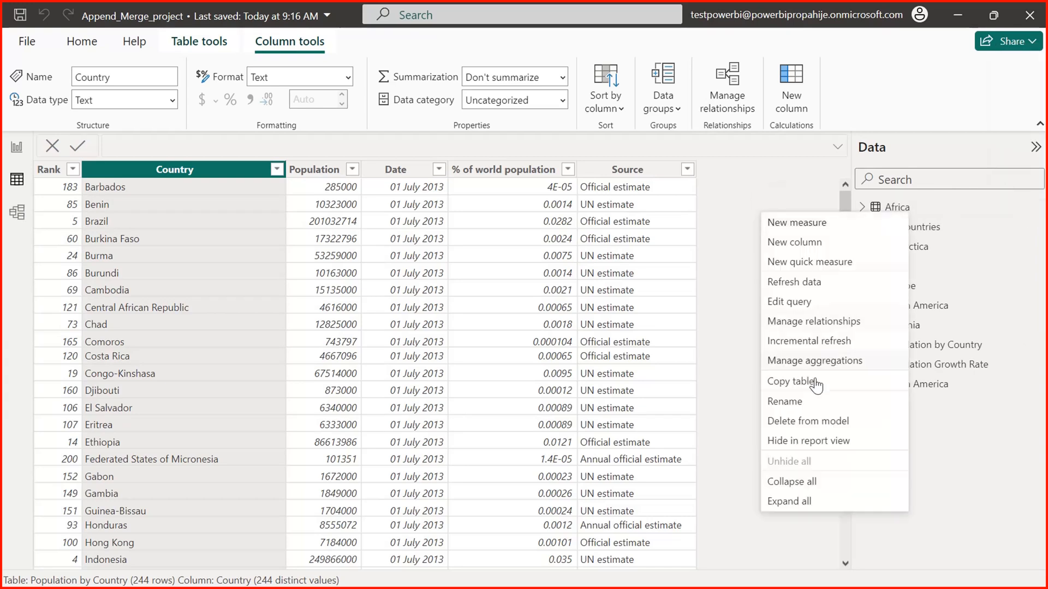
pyautogui.click(809, 442)
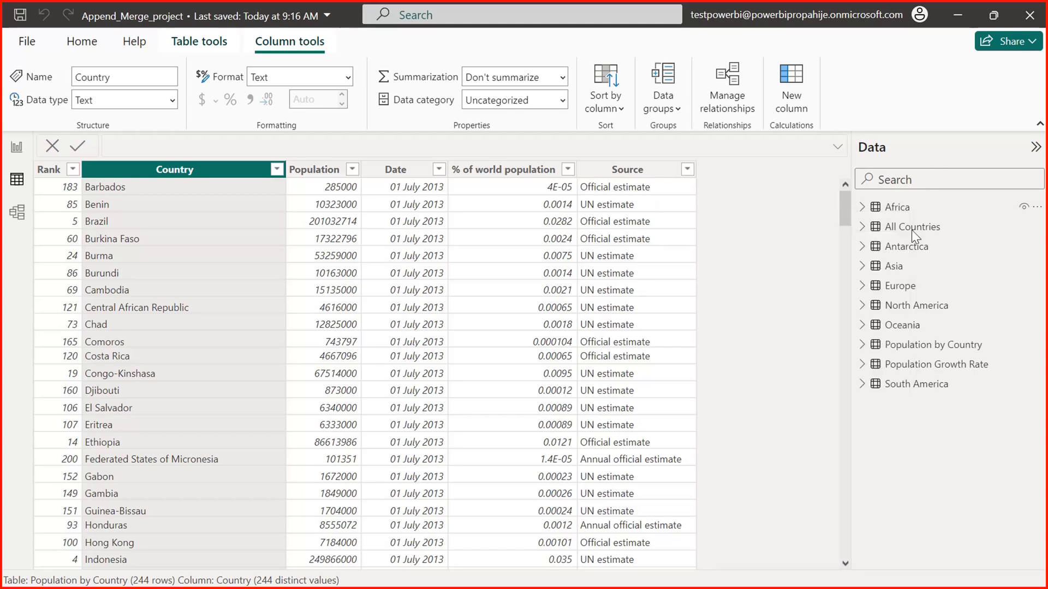
pyautogui.rightClick(899, 249)
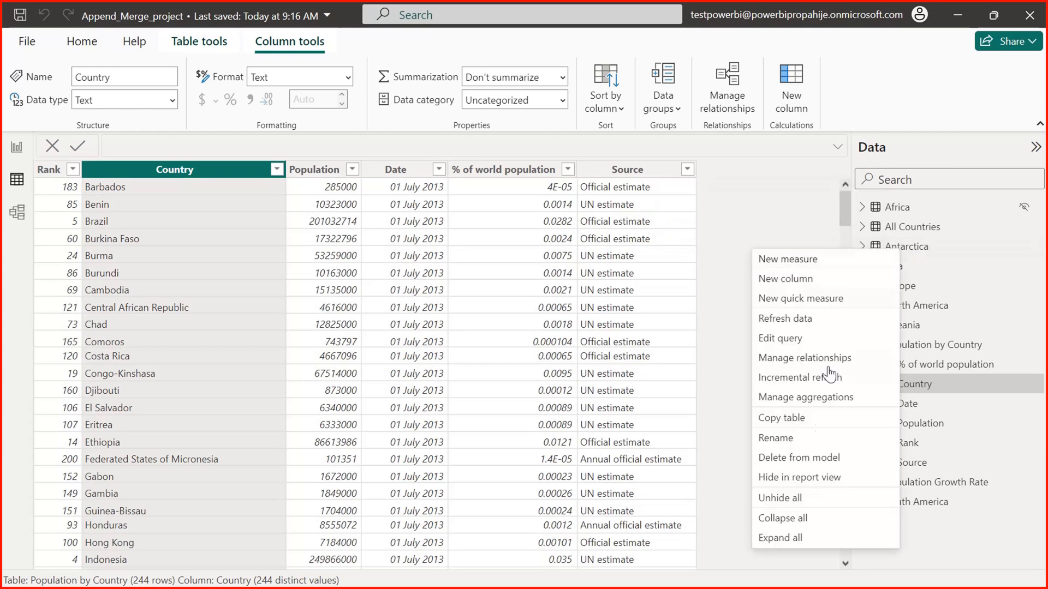
pyautogui.click(798, 478)
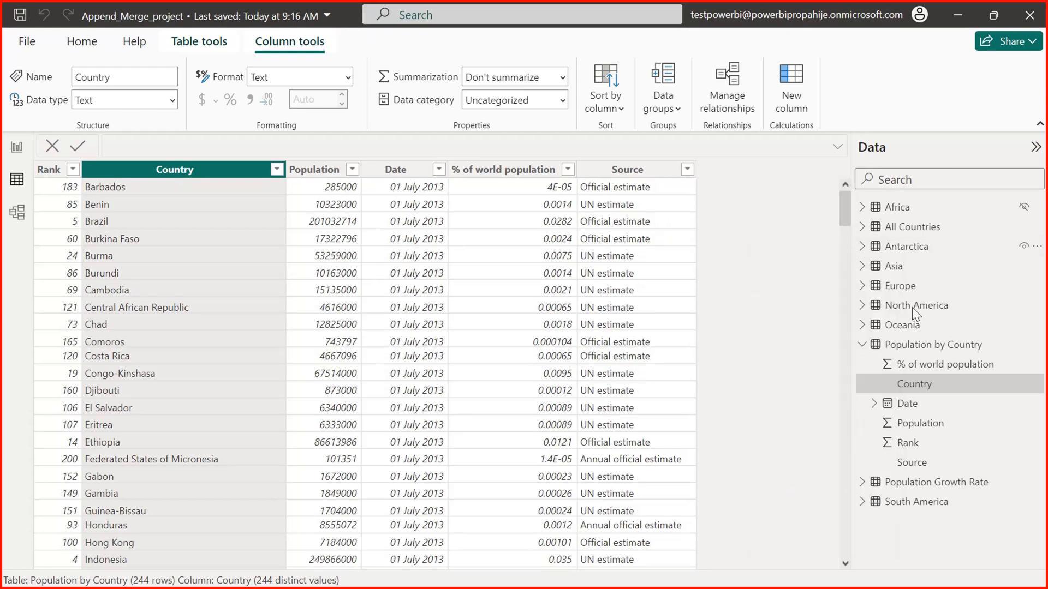
pyautogui.rightClick(895, 268)
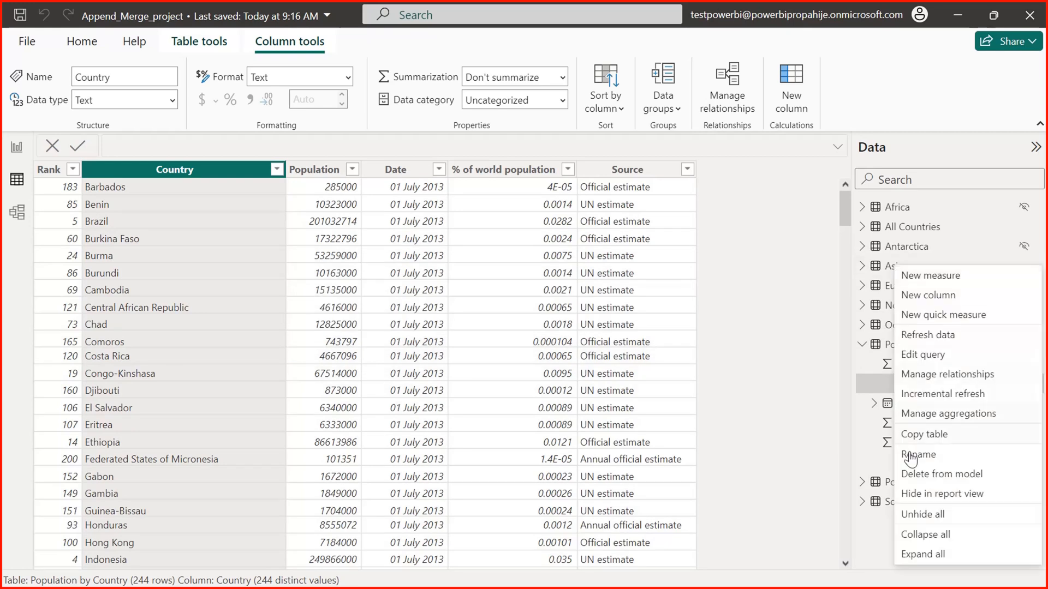
pyautogui.click(924, 494)
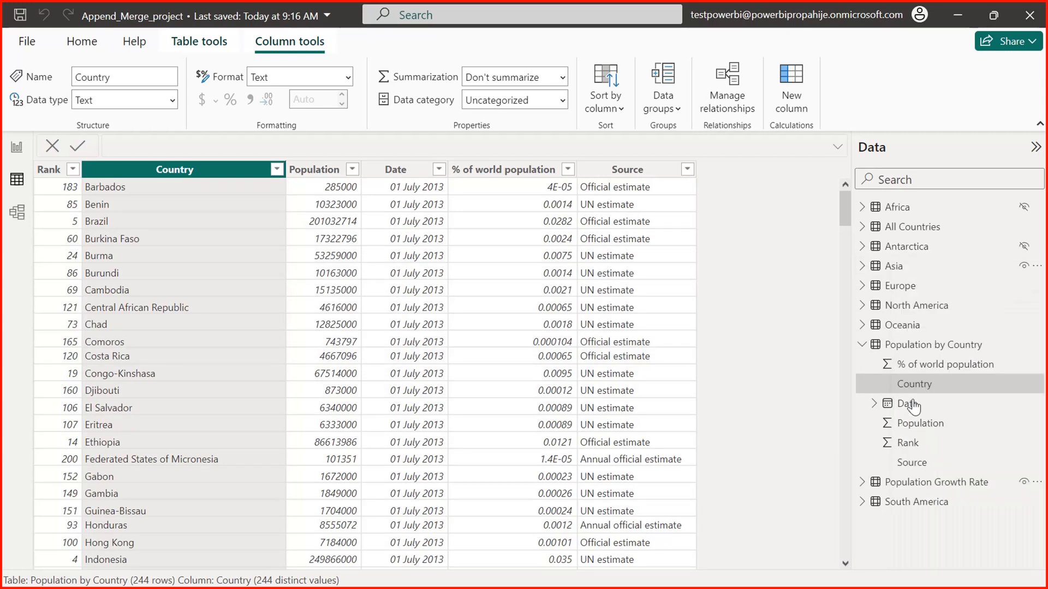
# - Hide the Europe, North America, Oceania and South America tables from report view
pyautogui.rightClick(898, 294)
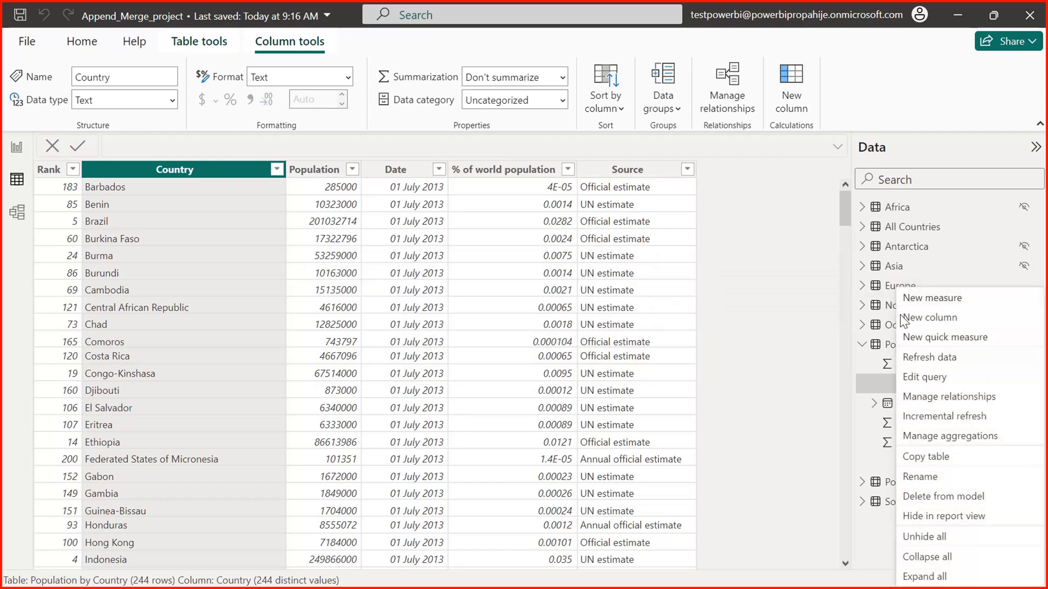
pyautogui.click(926, 514)
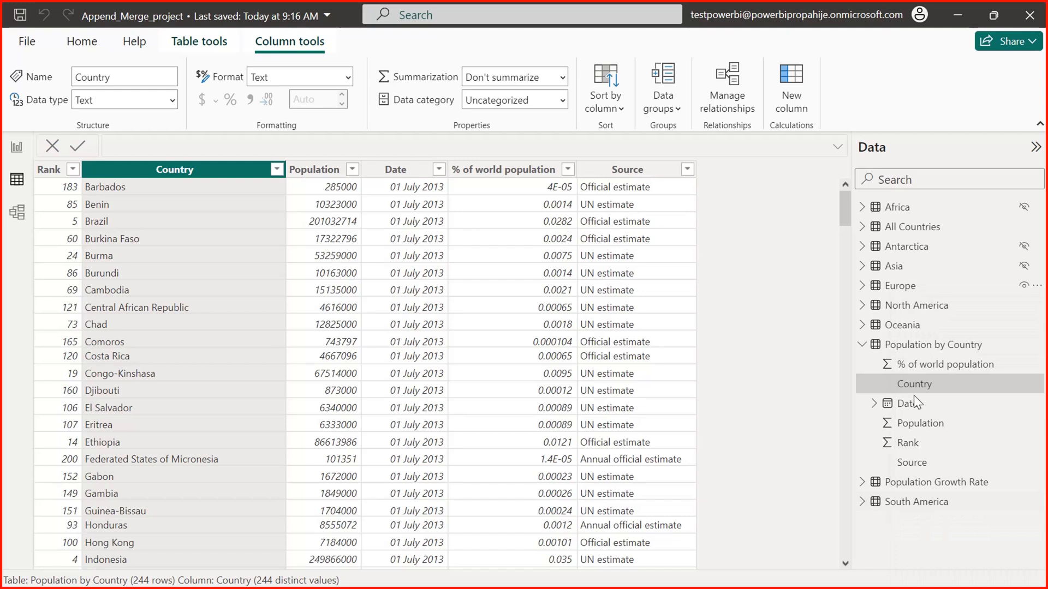
pyautogui.rightClick(913, 307)
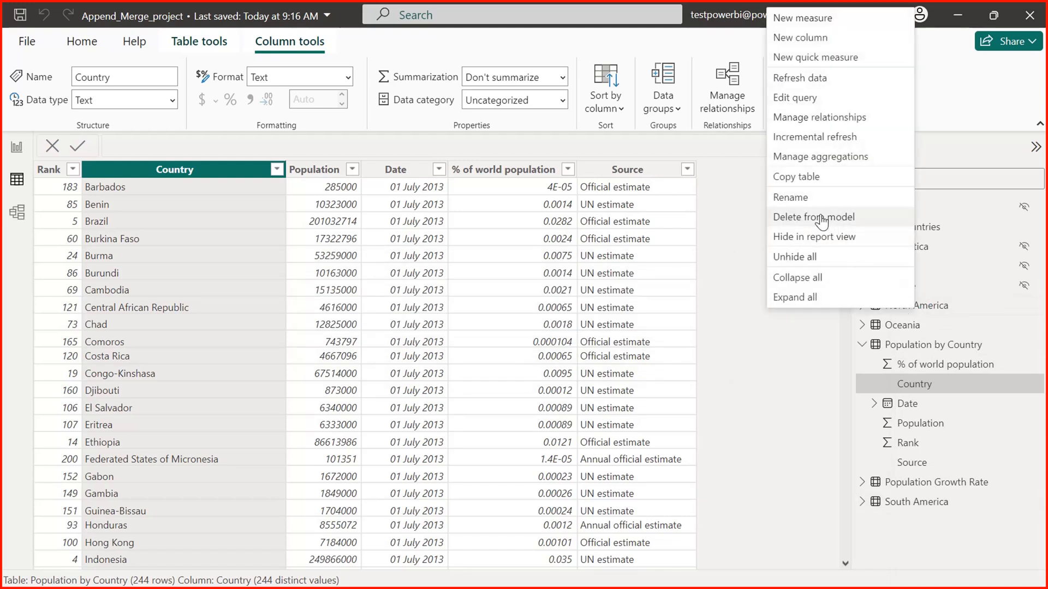
pyautogui.click(817, 238)
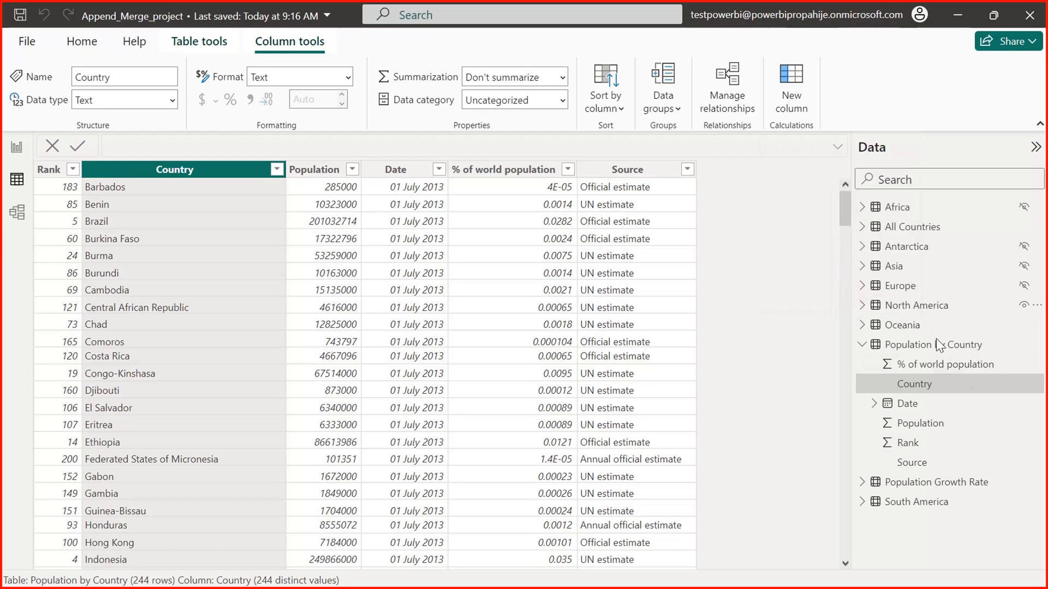
pyautogui.rightClick(903, 324)
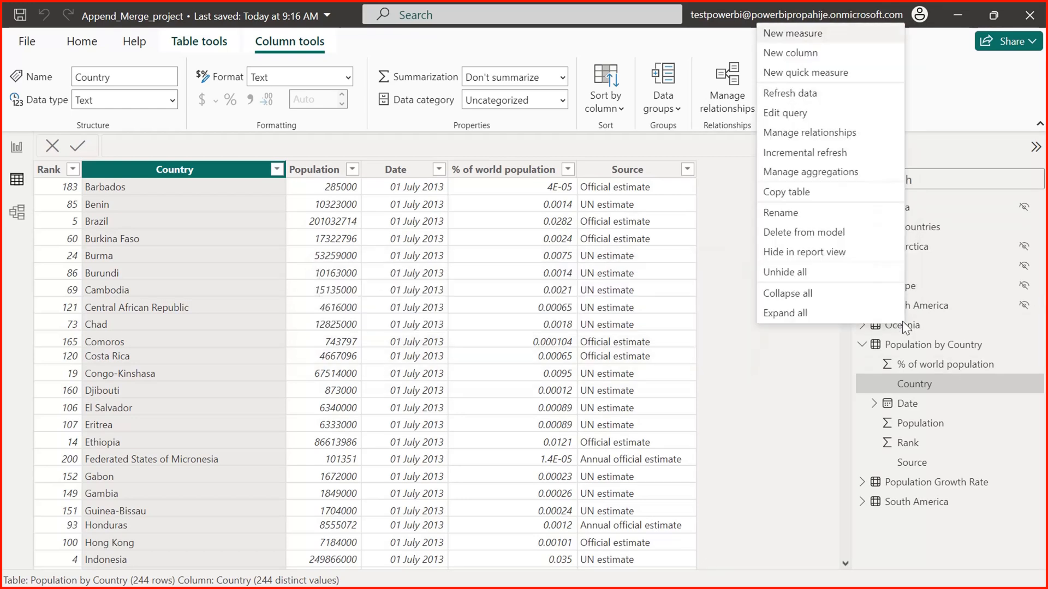
pyautogui.click(818, 253)
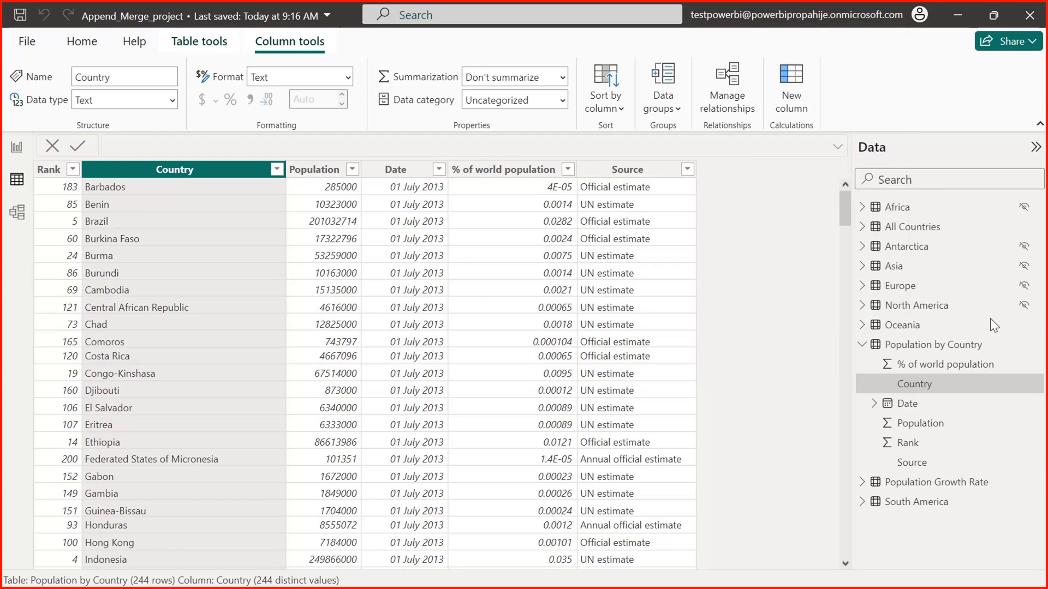
pyautogui.rightClick(901, 502)
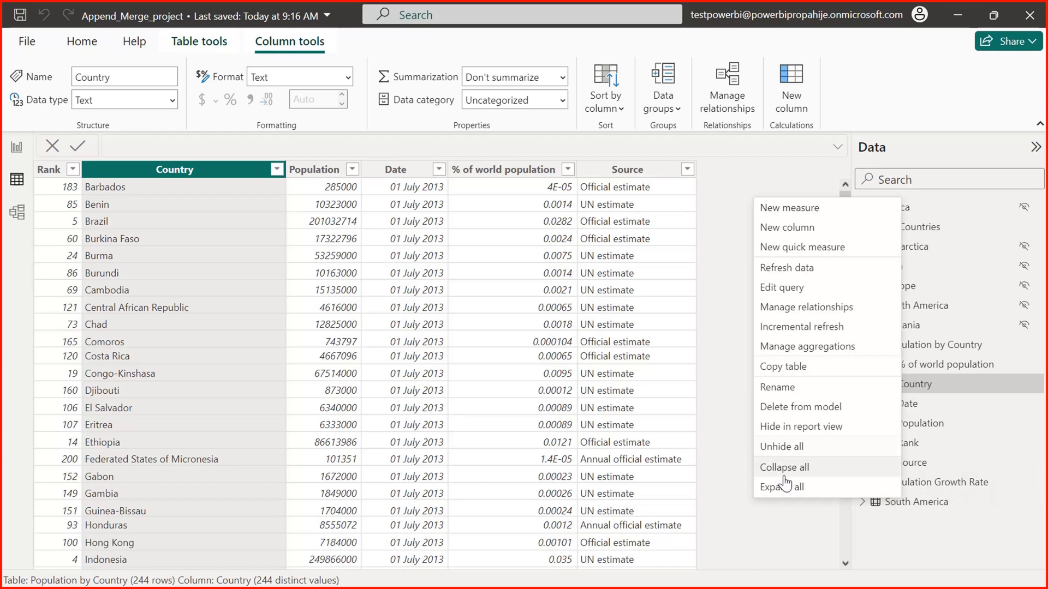
pyautogui.click(801, 426)
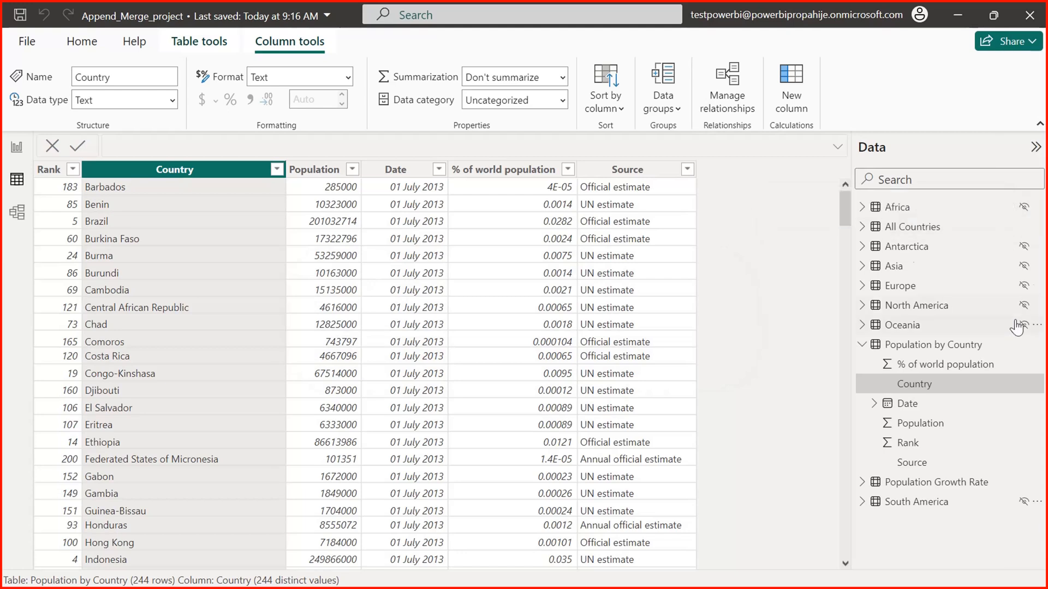
pyautogui.rightClick(896, 214)
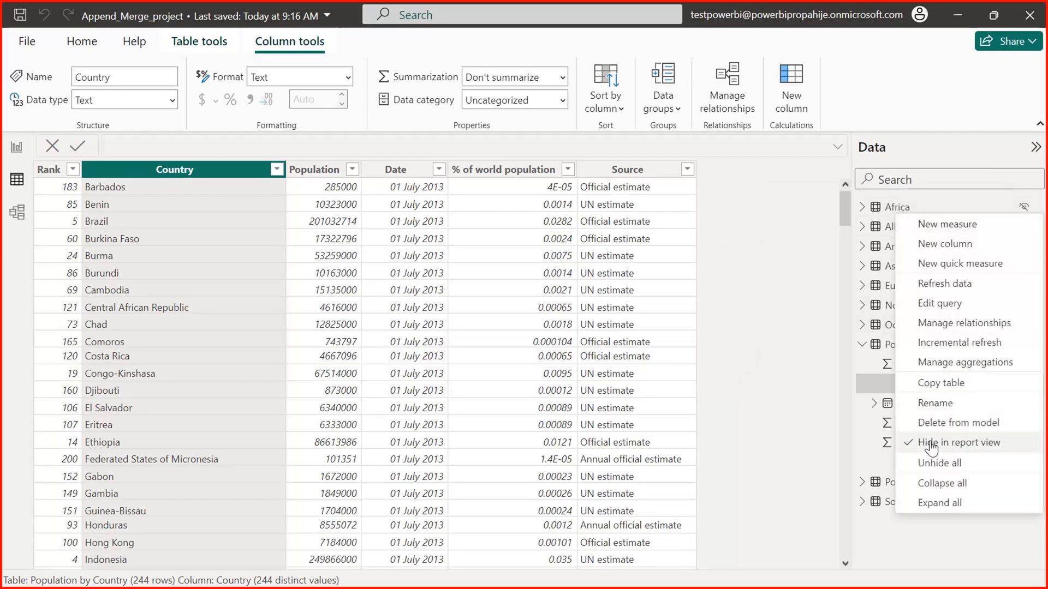
pyautogui.click(801, 243)
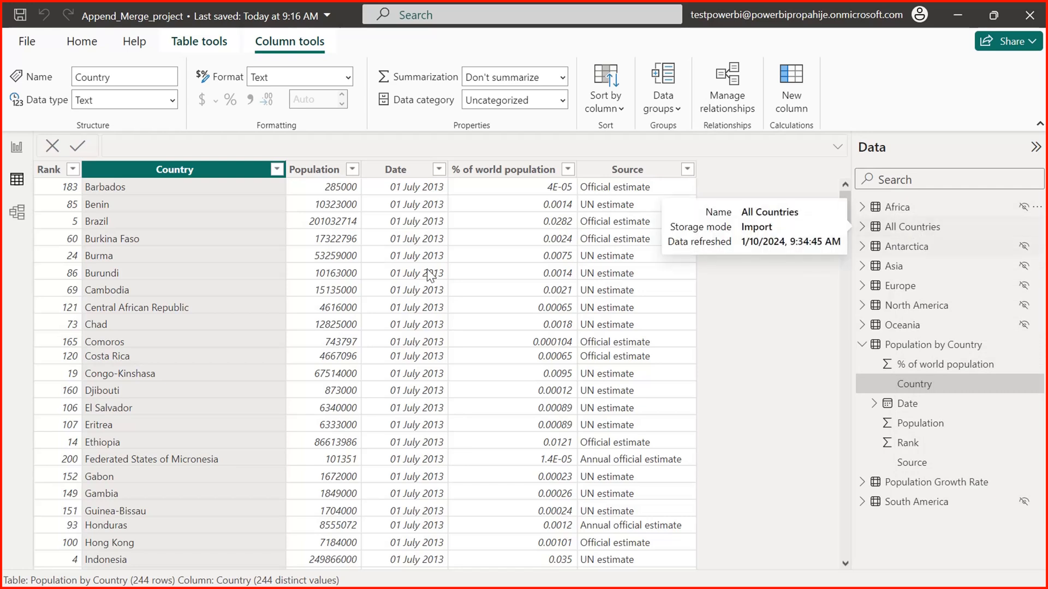
# - In the report view, examine the fields of All Countries, Population by Country and Population Growth Rate
pyautogui.click(24, 151)
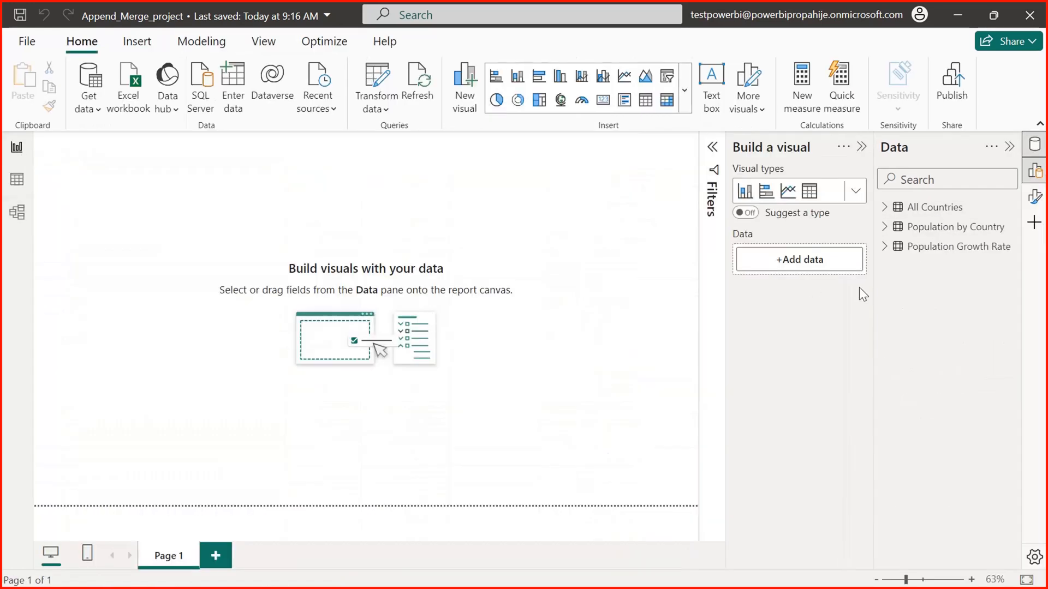
pyautogui.click(886, 207)
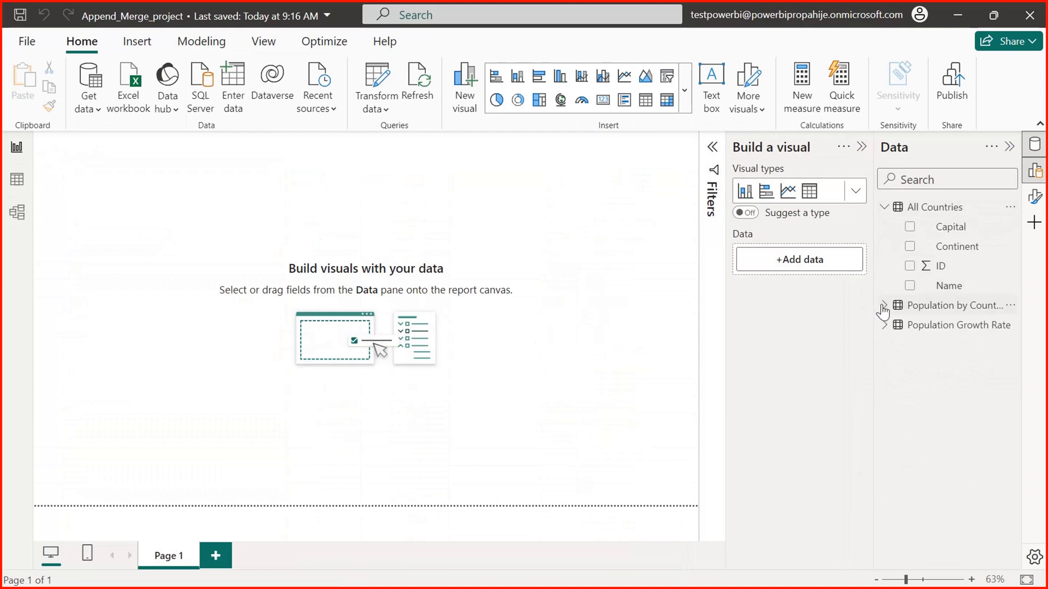
pyautogui.click(885, 306)
pyautogui.click(884, 444)
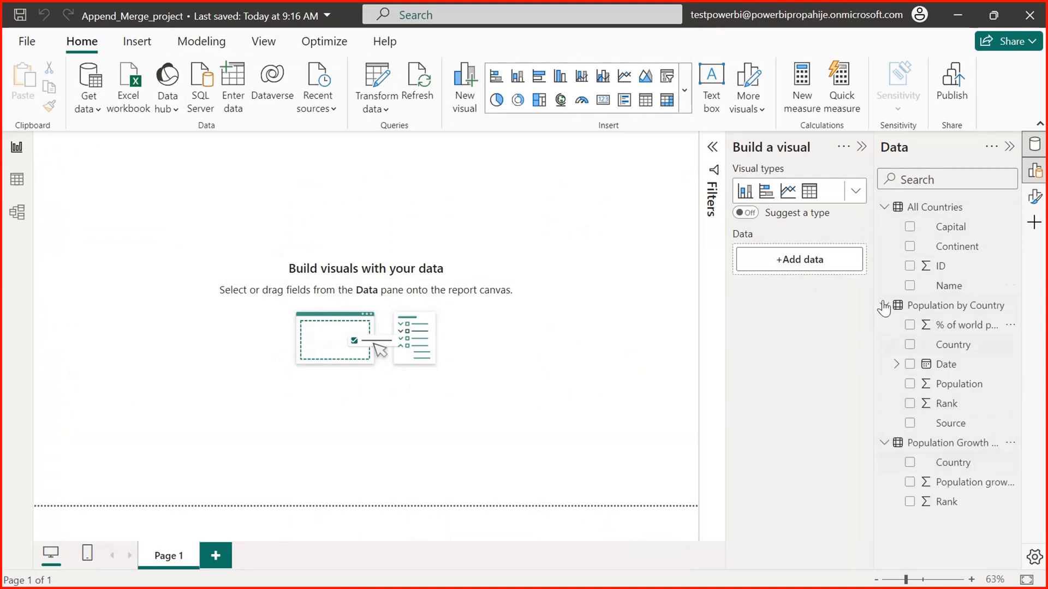
pyautogui.click(885, 211)
pyautogui.click(884, 228)
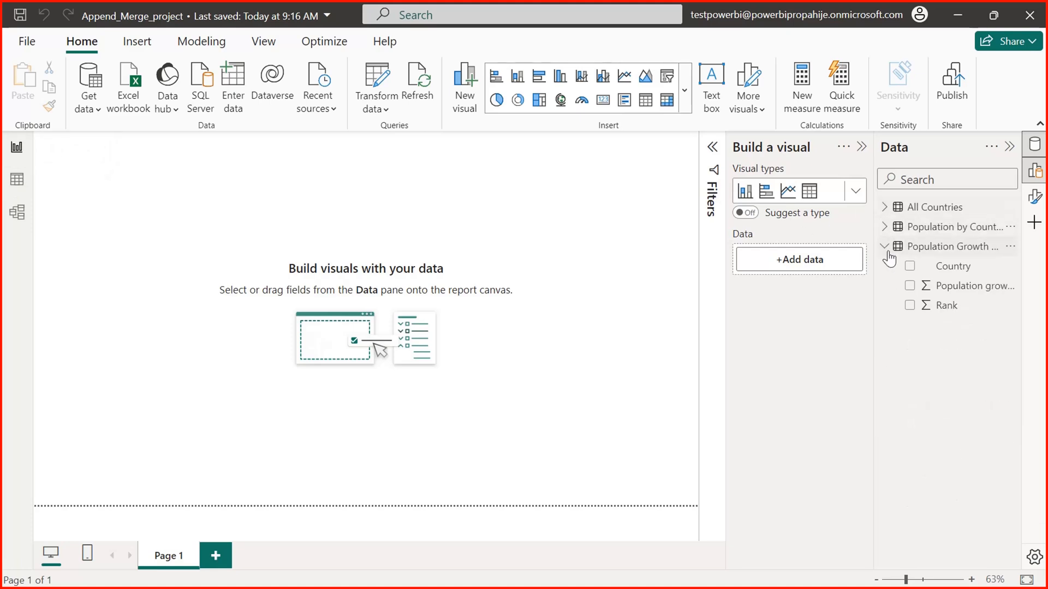
pyautogui.click(885, 248)
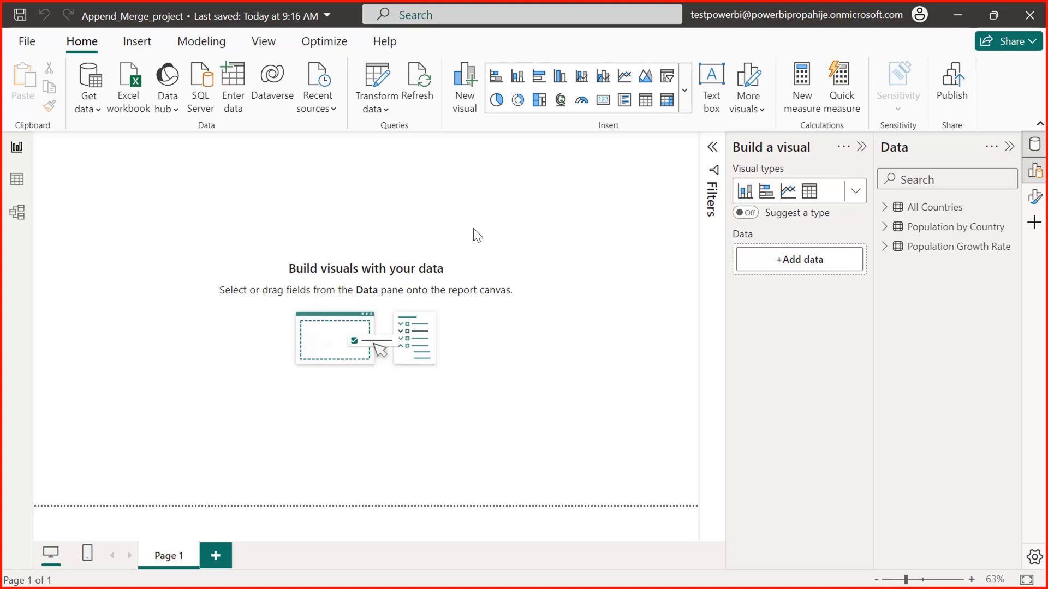
# - Switch to the Merge Query workbook in Excel and compare Query 1 and Query 2 with their combined table on the Merged Query sheet
pyautogui.hotkey('alt', 'Tab')
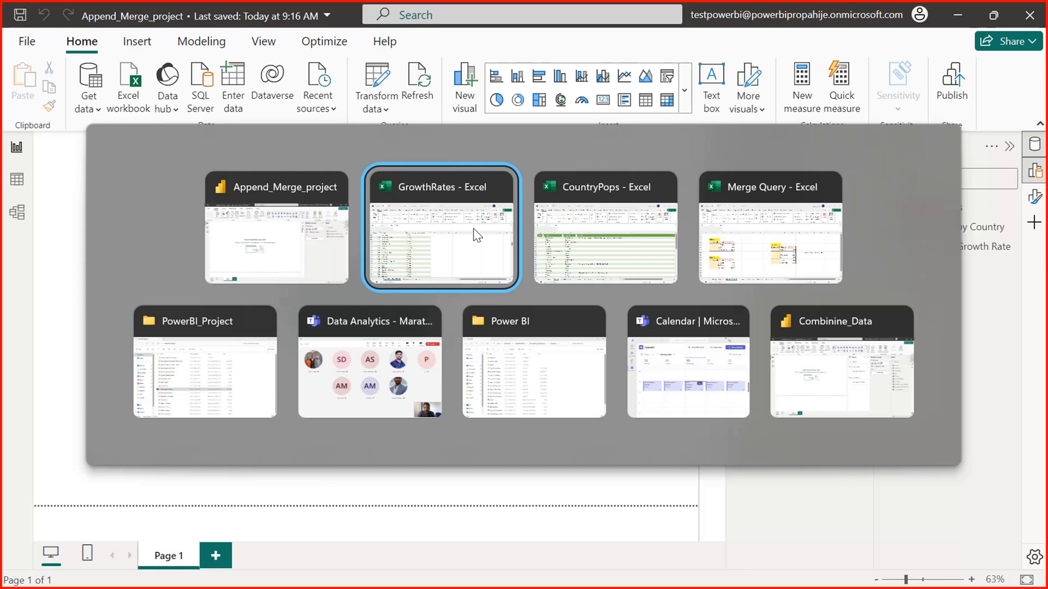
pyautogui.press('Tab')
pyautogui.press('Tab')
pyautogui.click(423, 344)
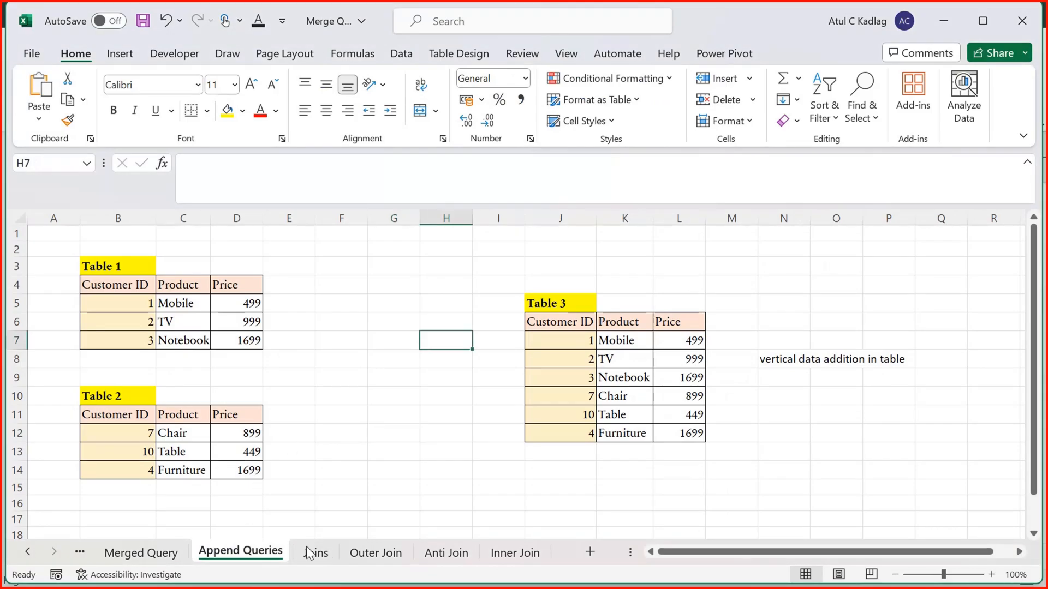
pyautogui.click(165, 553)
pyautogui.click(333, 364)
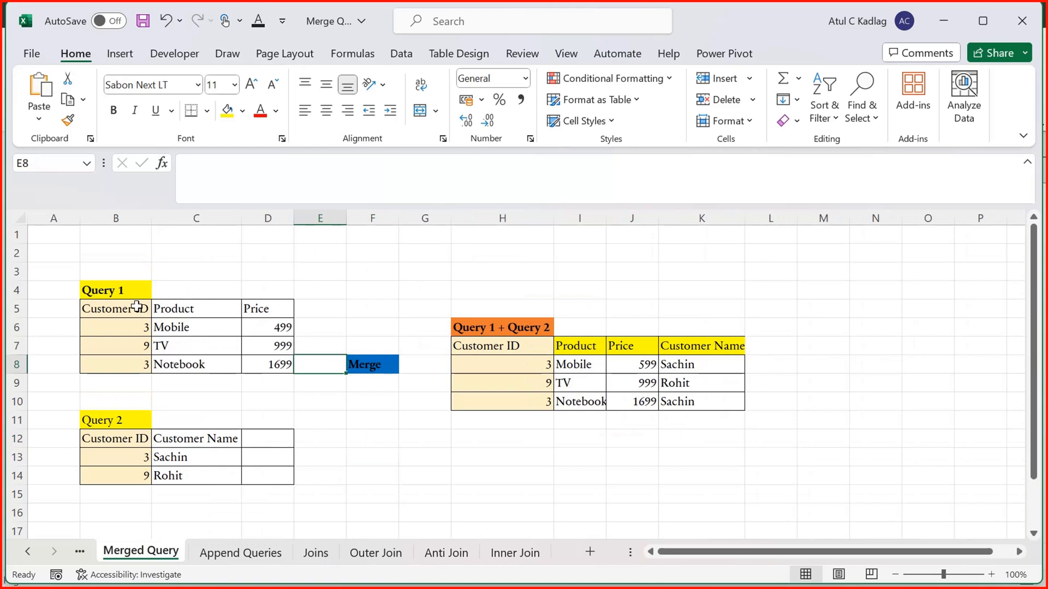
pyautogui.moveTo(136, 307); pyautogui.dragTo(271, 374)
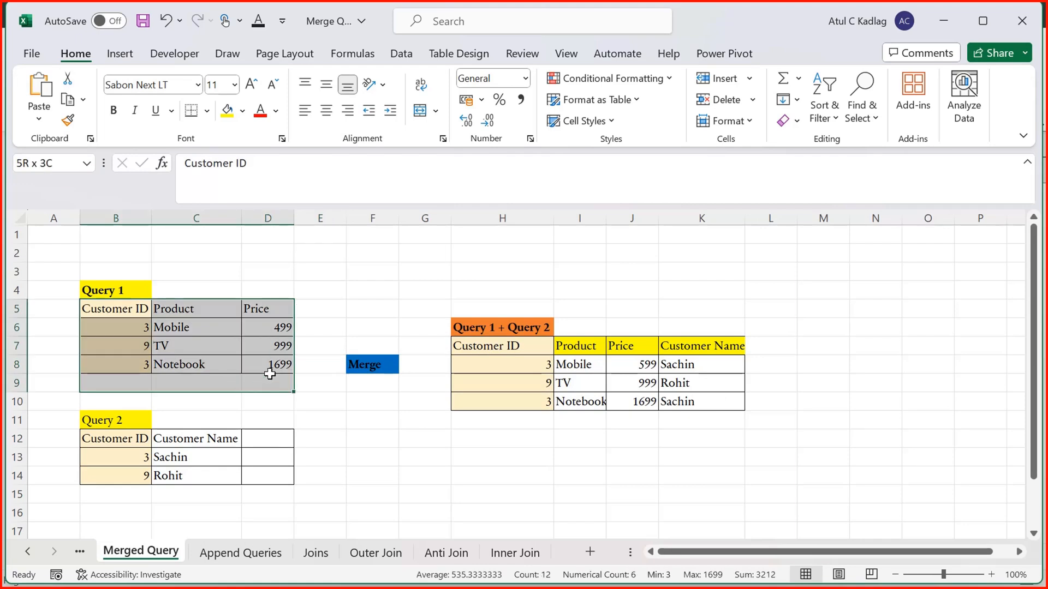
pyautogui.click(188, 441)
pyautogui.moveTo(532, 346); pyautogui.dragTo(524, 402)
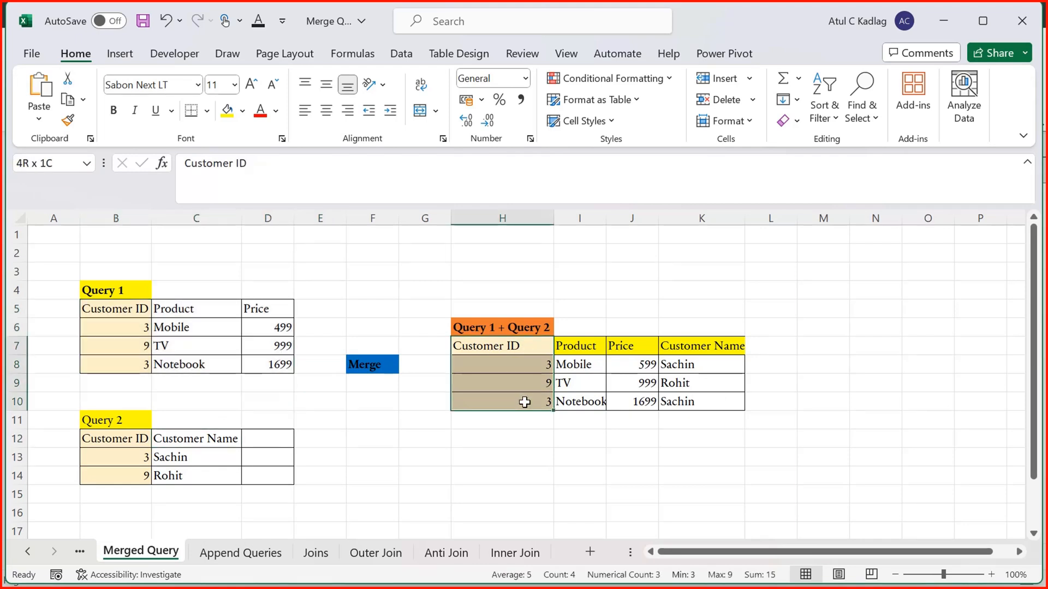
pyautogui.click(516, 425)
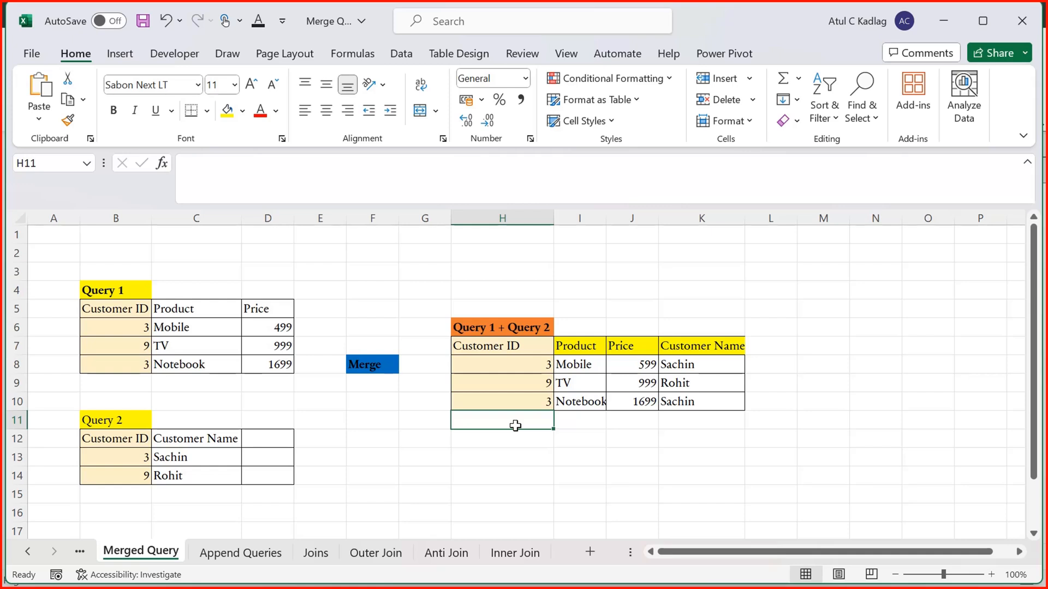
# - Switch to the GrowthRates workbook and examine its Population Growth Rate and Population by Country sheets
pyautogui.hotkey('alt', 'Tab')
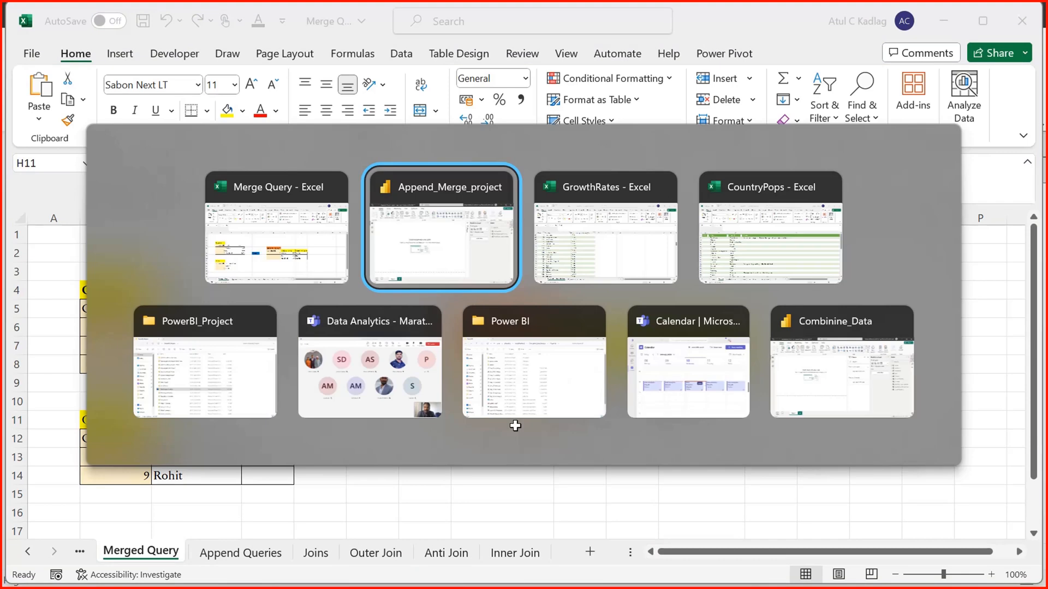
pyautogui.hotkey('alt', 'Tab')
pyautogui.hotkey('alt', 'Tab')
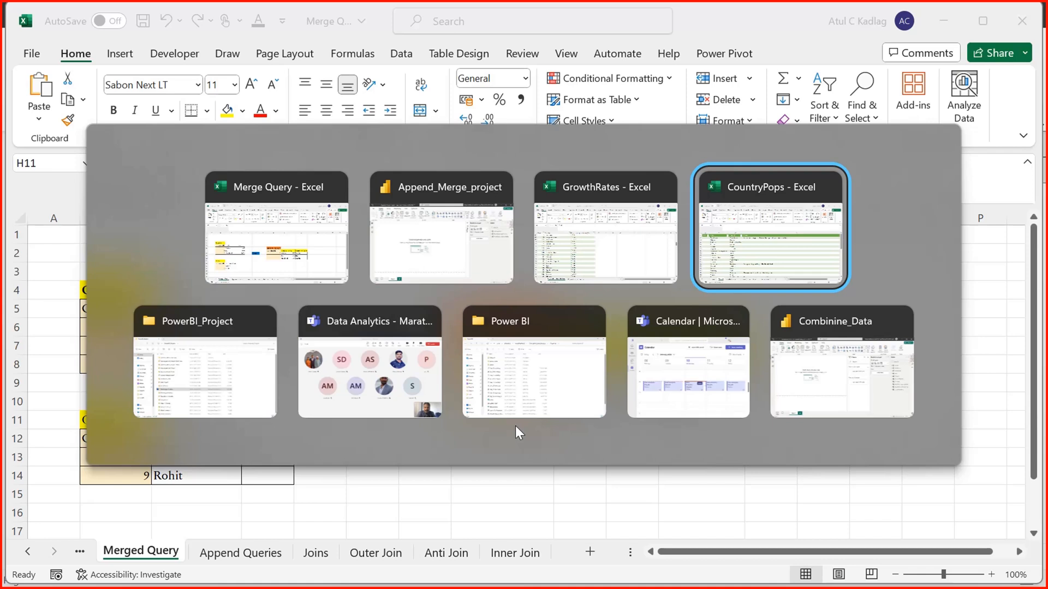
pyautogui.hotkey('alt', 'shift', 'Tab')
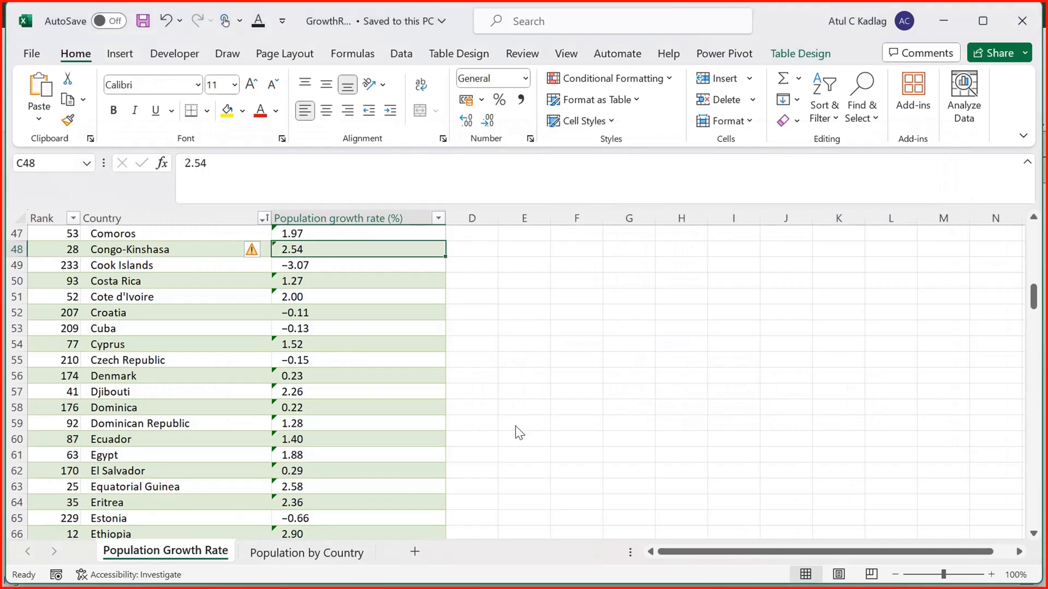
pyautogui.click(334, 376)
pyautogui.click(303, 553)
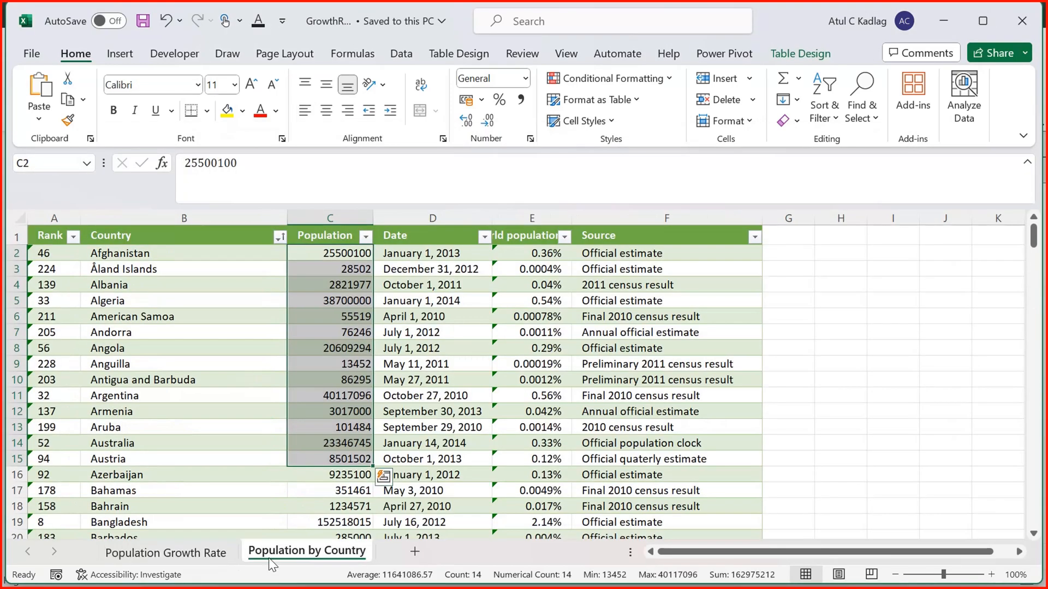
pyautogui.click(431, 370)
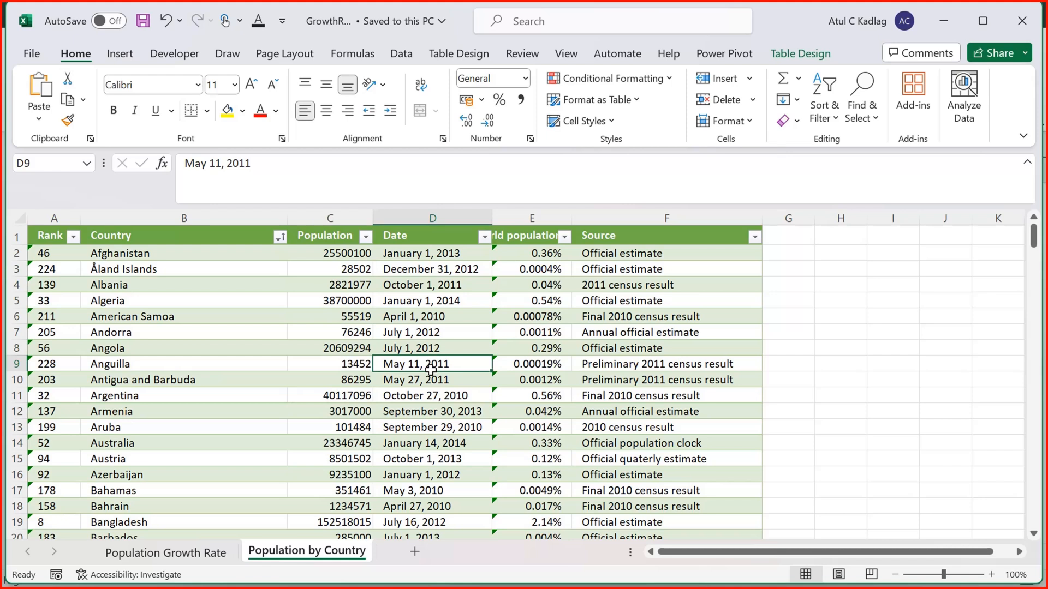
# - Switch back to the Append_Merge_project report in Power BI Desktop and save it
pyautogui.click(350, 363)
pyautogui.click(257, 376)
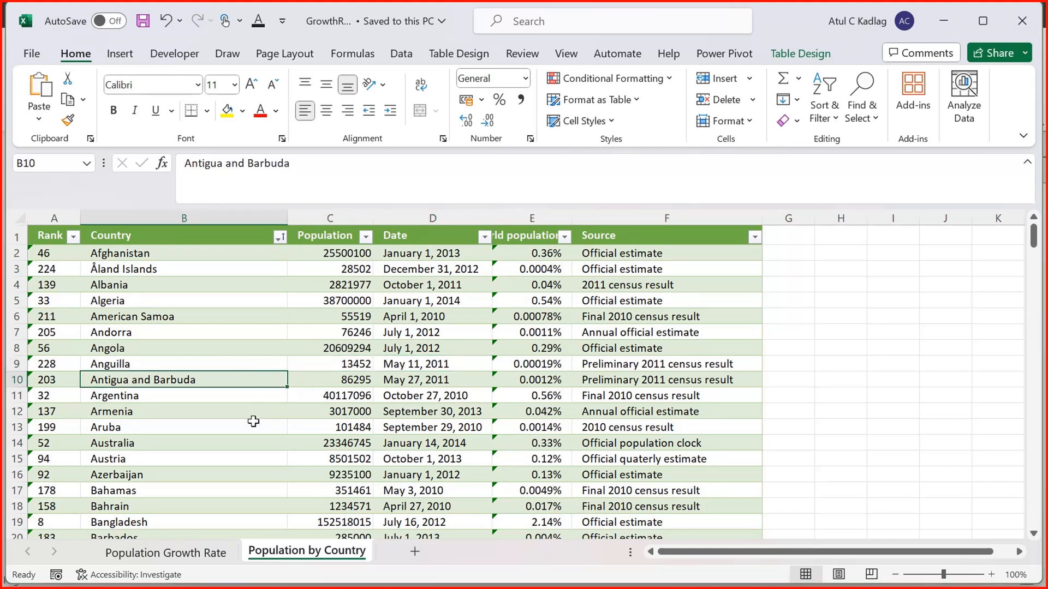
pyautogui.hotkey('alt', 'Tab')
pyautogui.hotkey('alt', 'Tab')
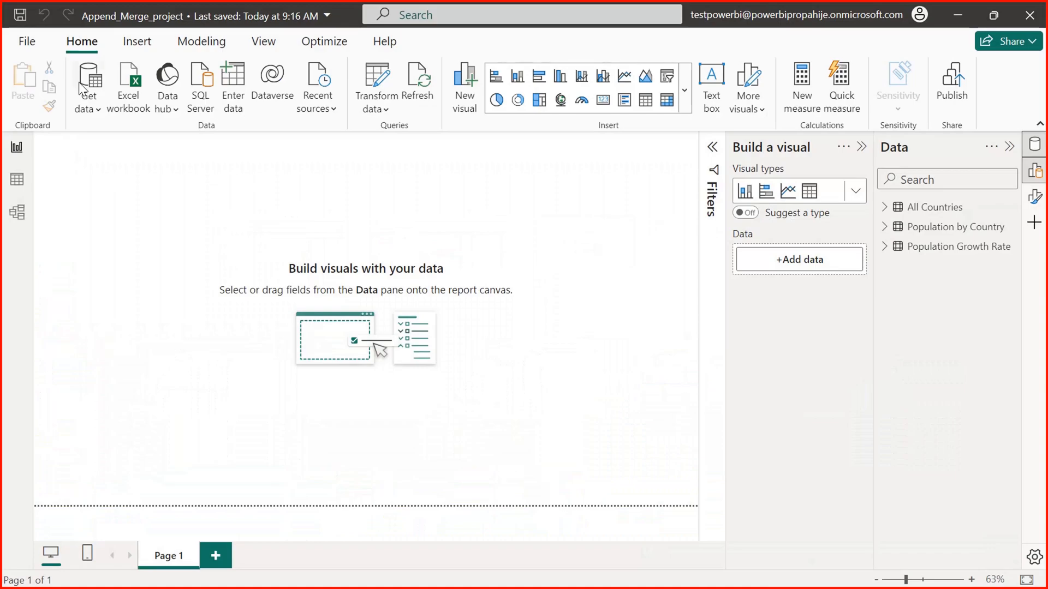
pyautogui.click(21, 15)
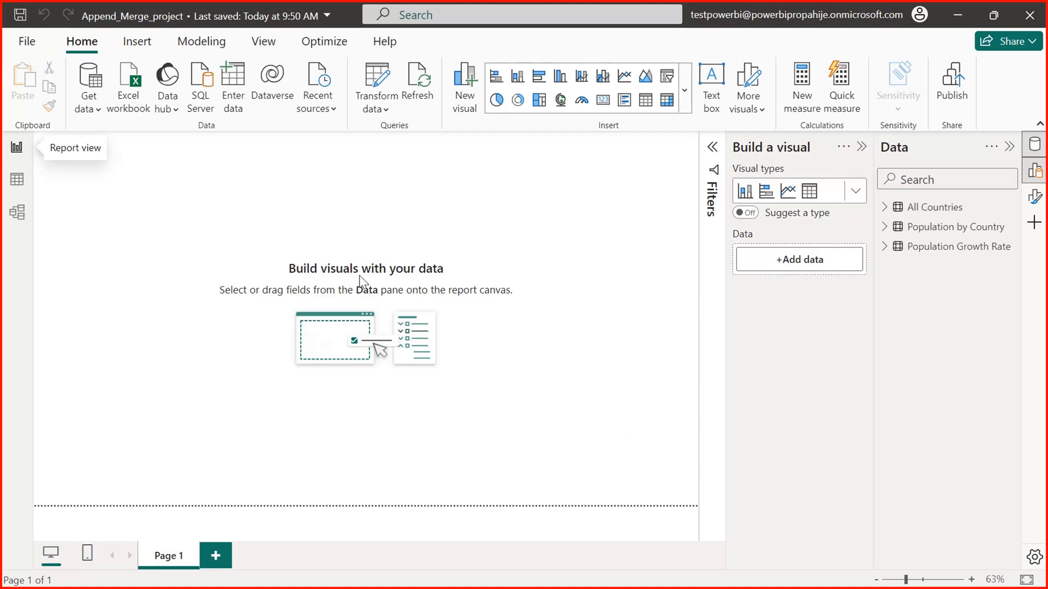
pyautogui.press('super')
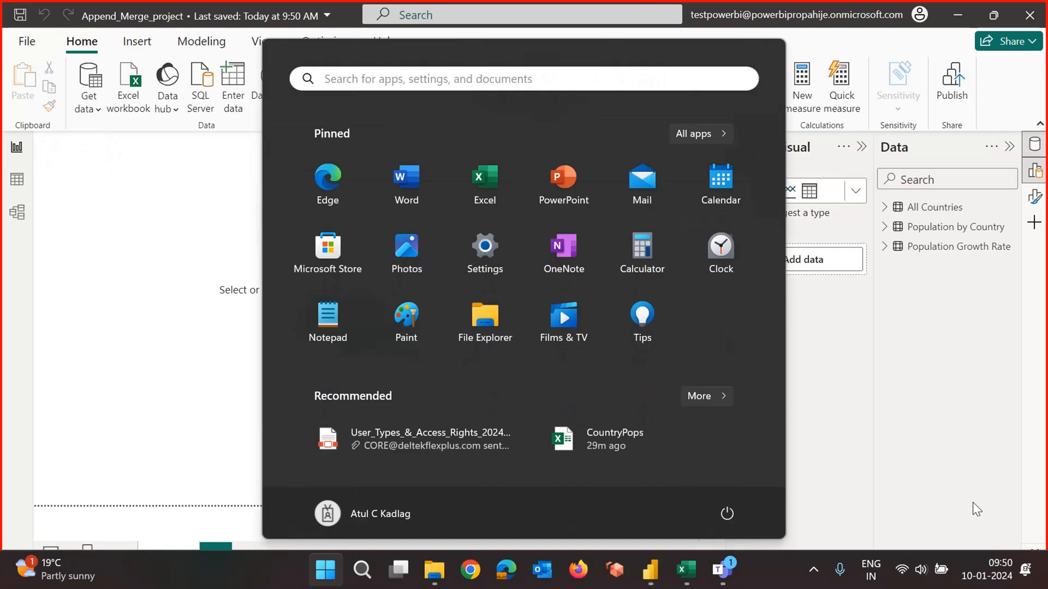
pyautogui.click(817, 415)
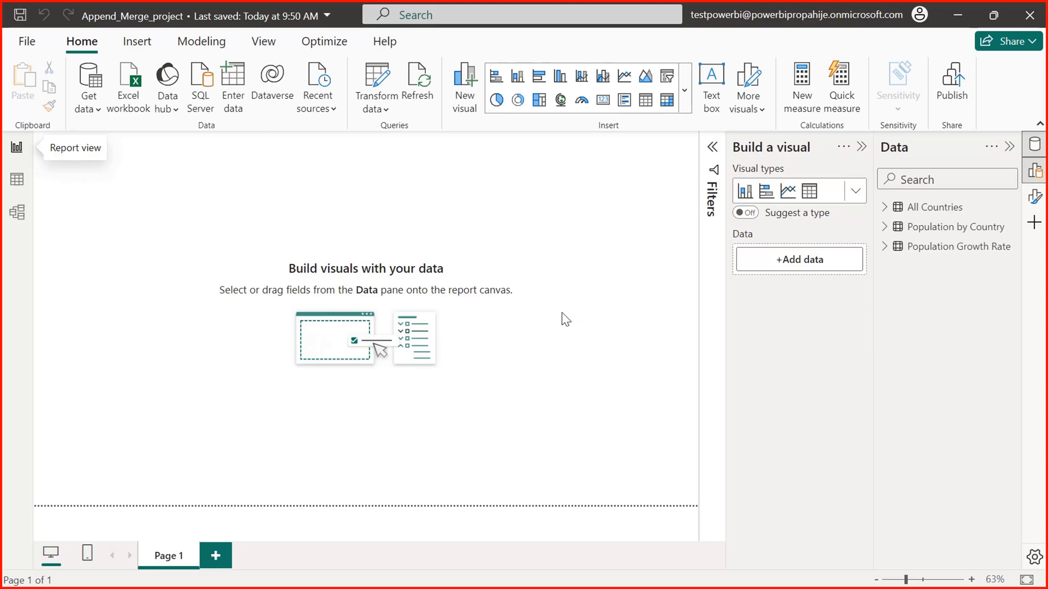
# - Open the Power Query Editor and compare the columns of the All Countries, Population by Country and Population Growth Rate queries
pyautogui.click(369, 108)
pyautogui.click(382, 134)
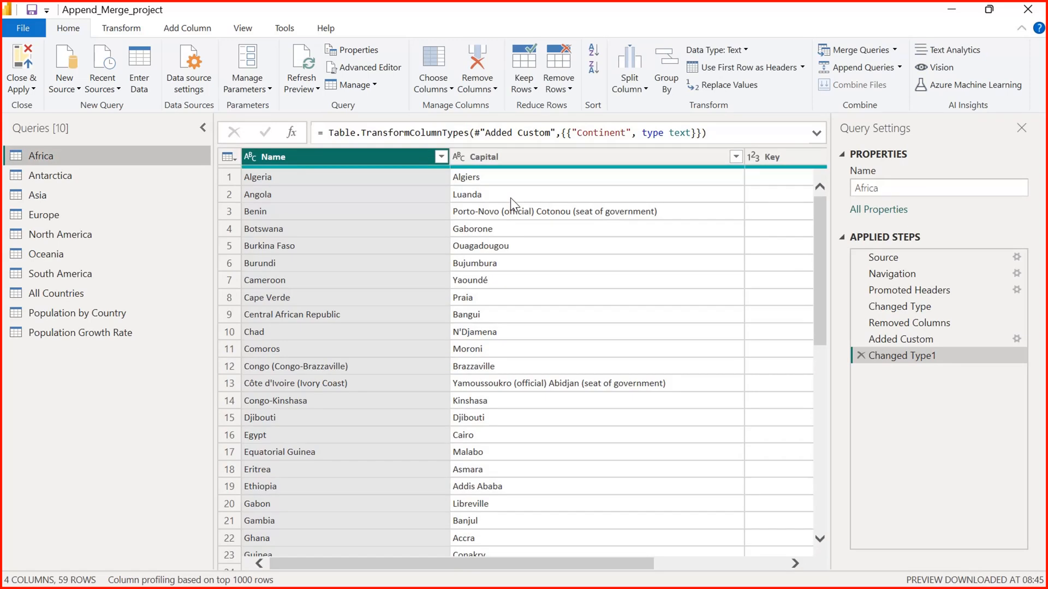
pyautogui.click(92, 313)
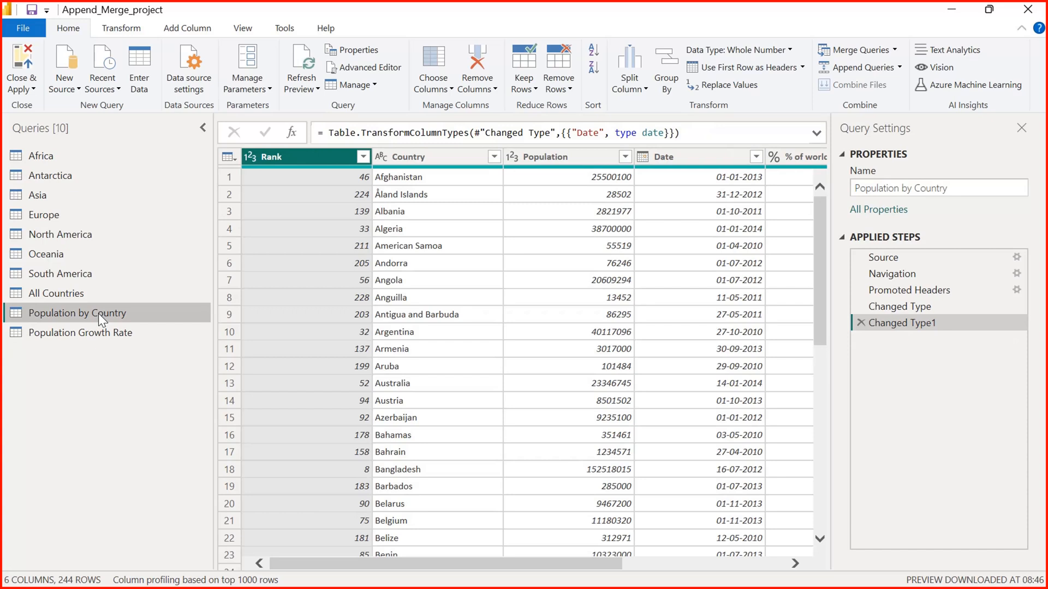
pyautogui.click(99, 334)
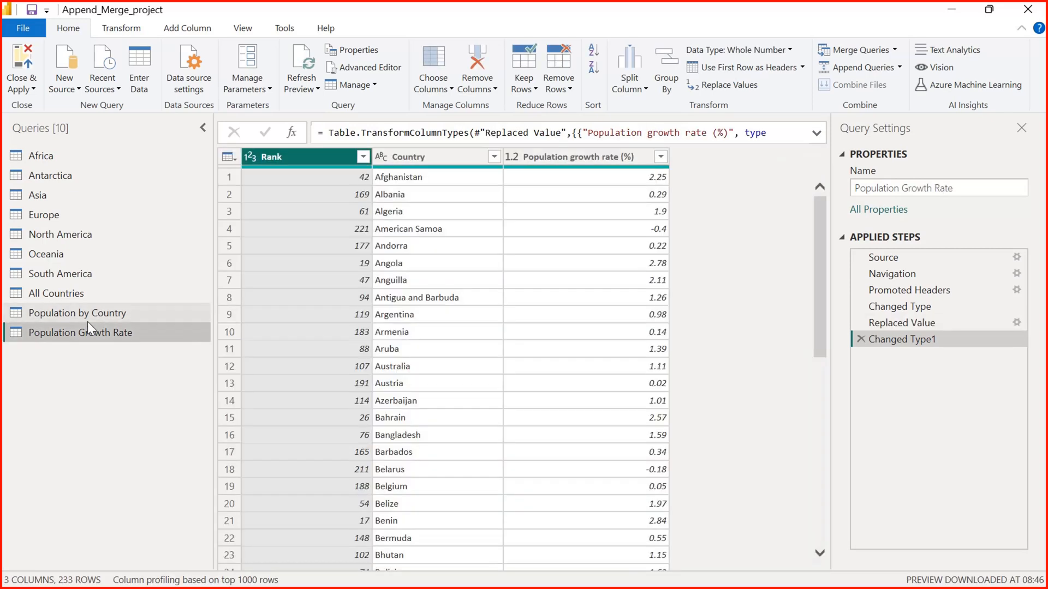
pyautogui.click(88, 322)
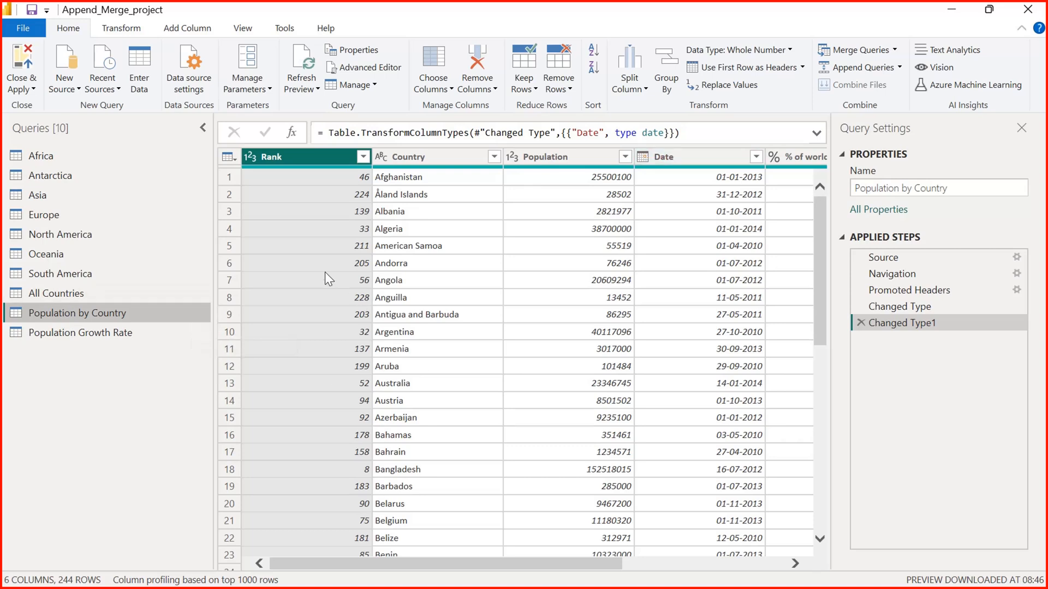
pyautogui.click(60, 296)
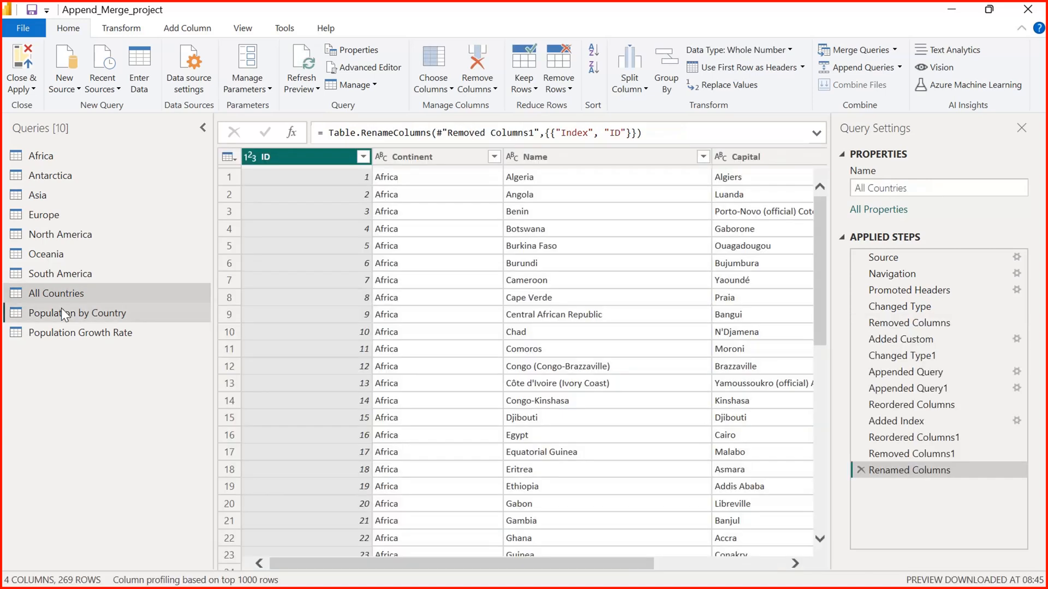
pyautogui.click(61, 312)
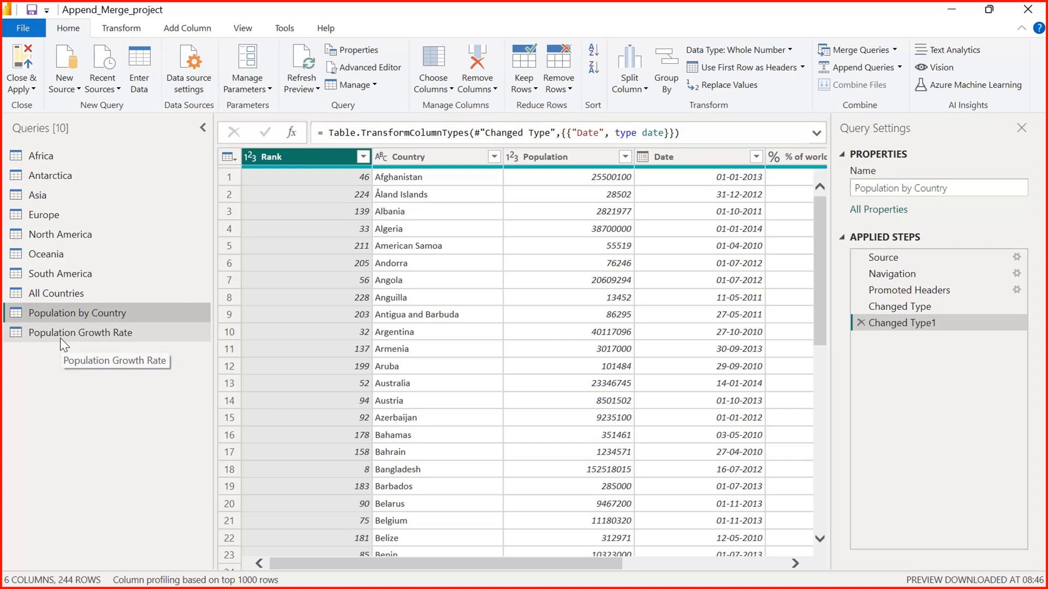
pyautogui.click(55, 301)
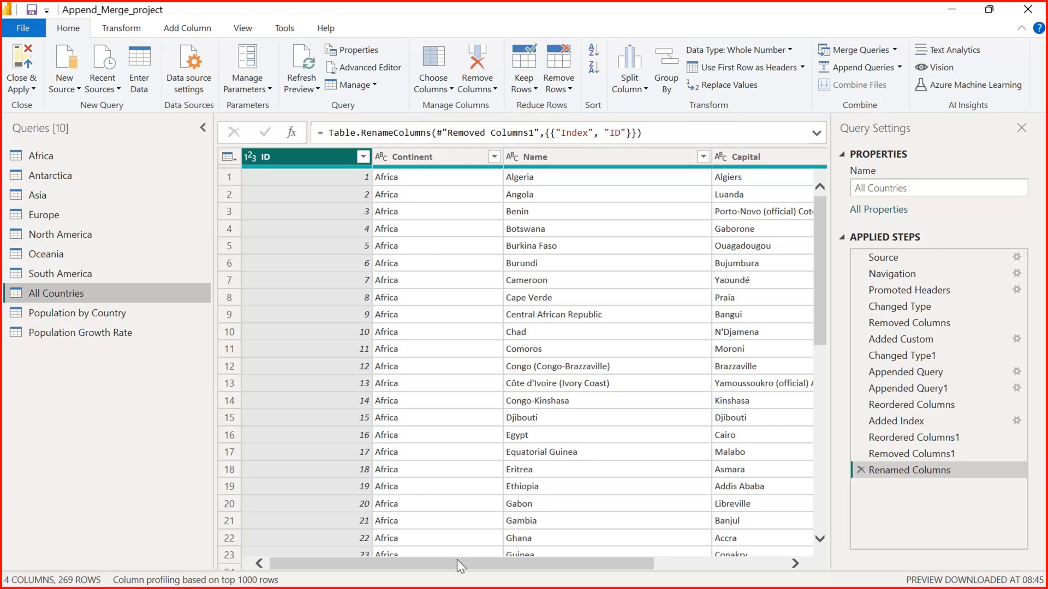
pyautogui.moveTo(457, 558); pyautogui.dragTo(335, 577)
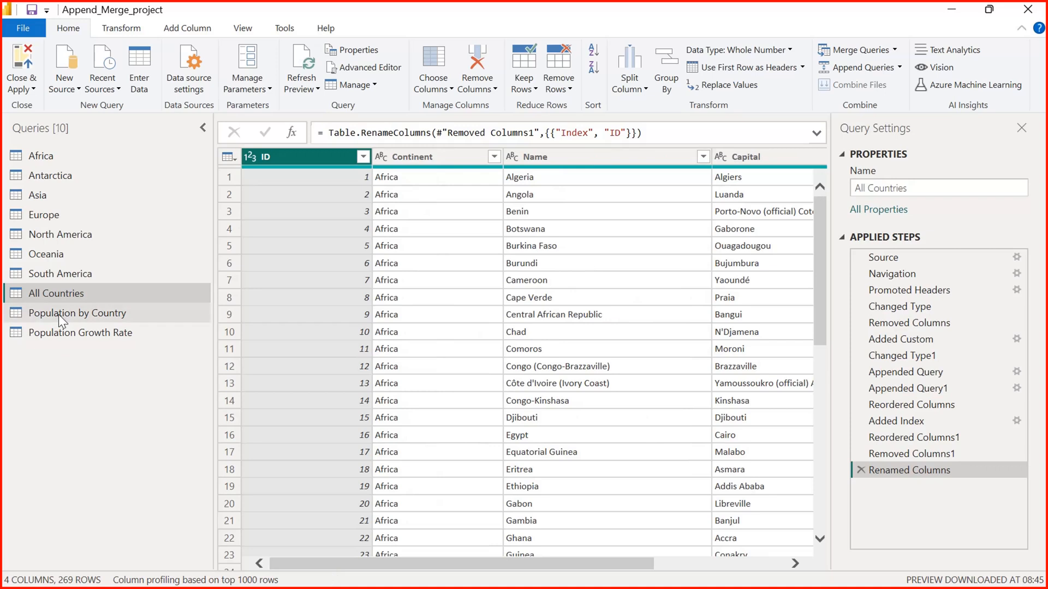
pyautogui.click(59, 315)
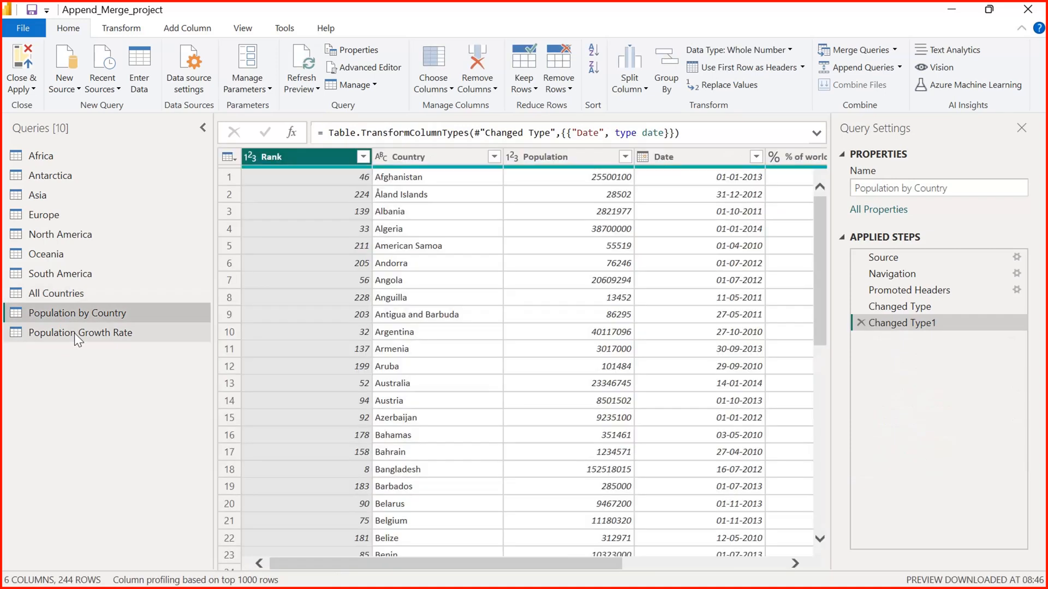
pyautogui.click(75, 332)
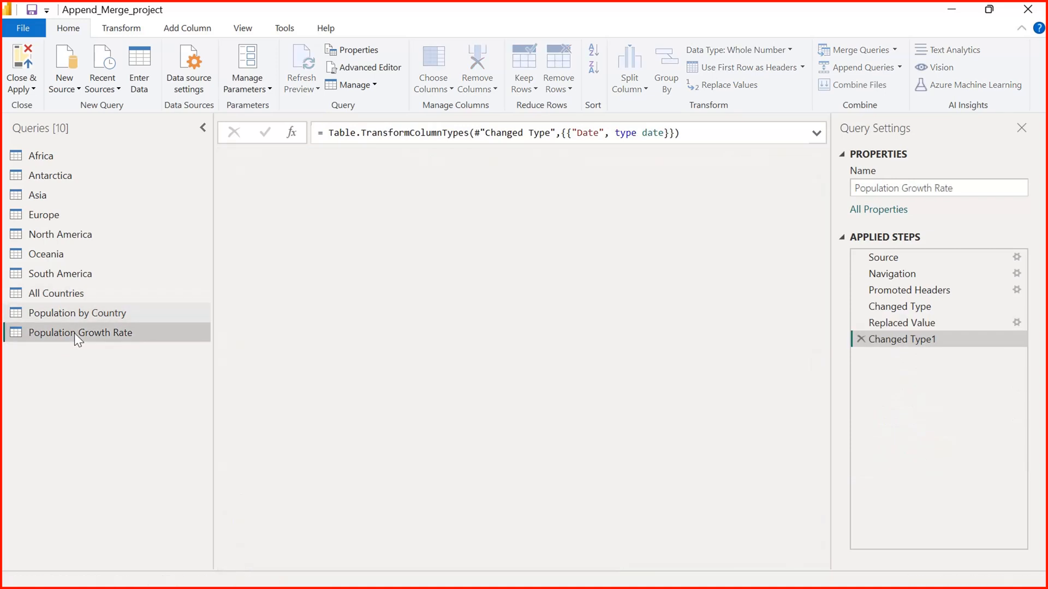
# - Start merging All Countries as a new query, with Name as its matching column
pyautogui.click(58, 299)
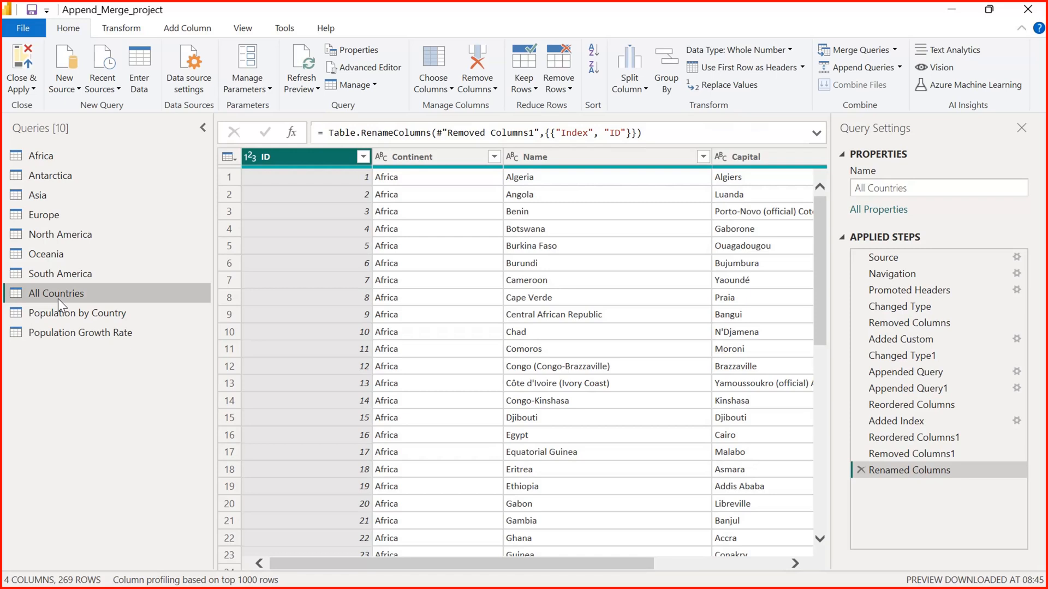
pyautogui.click(896, 50)
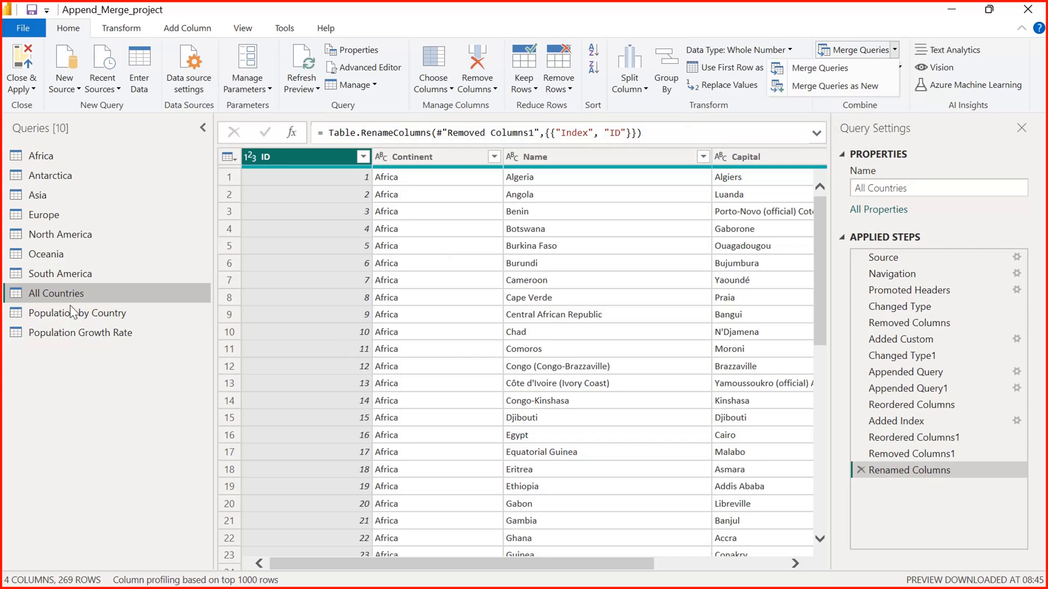
pyautogui.click(90, 294)
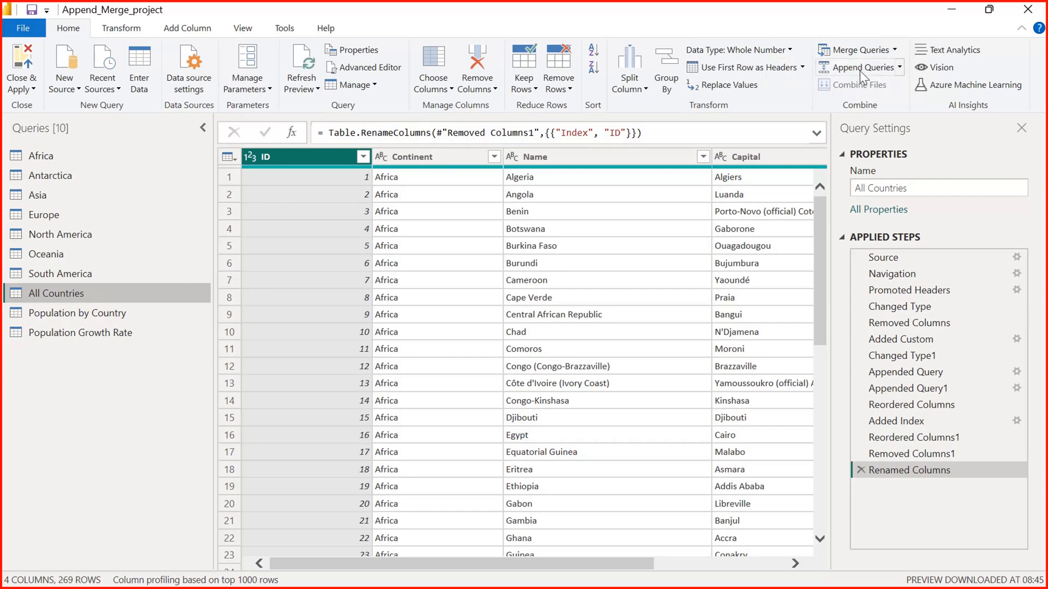
pyautogui.click(894, 51)
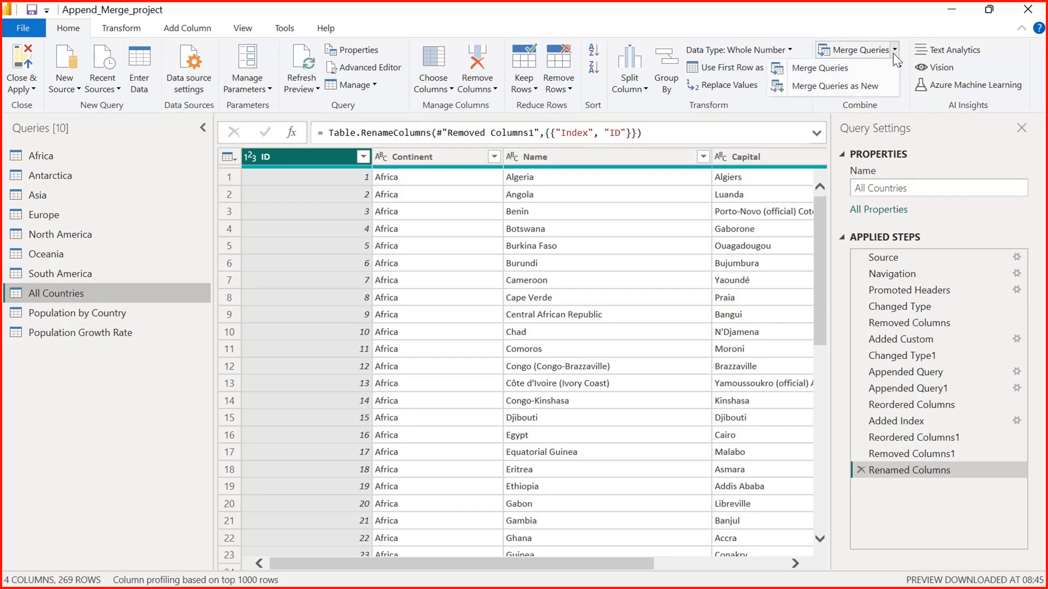
pyautogui.click(868, 88)
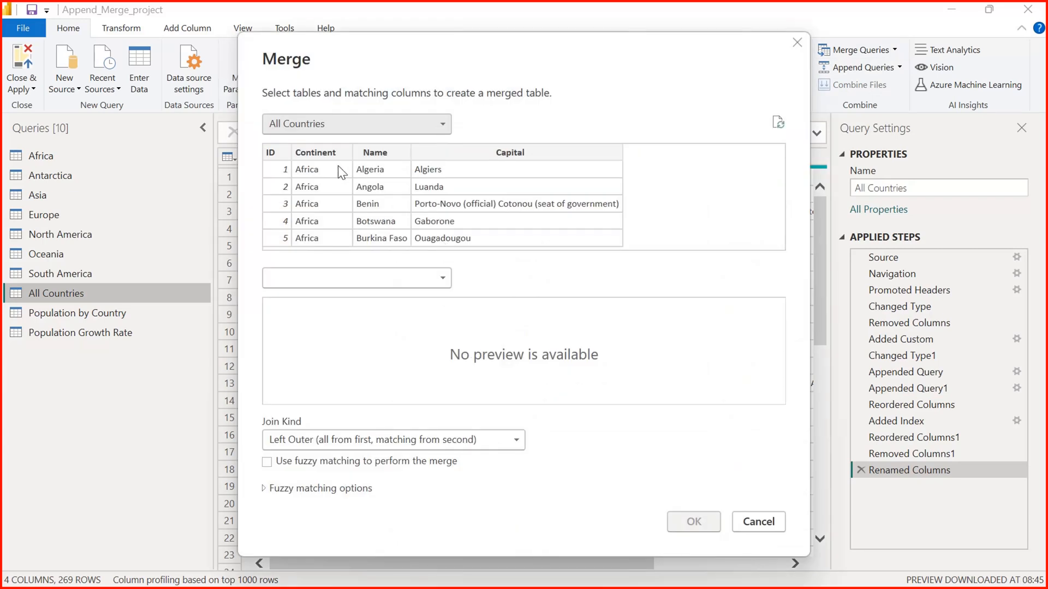
pyautogui.click(391, 157)
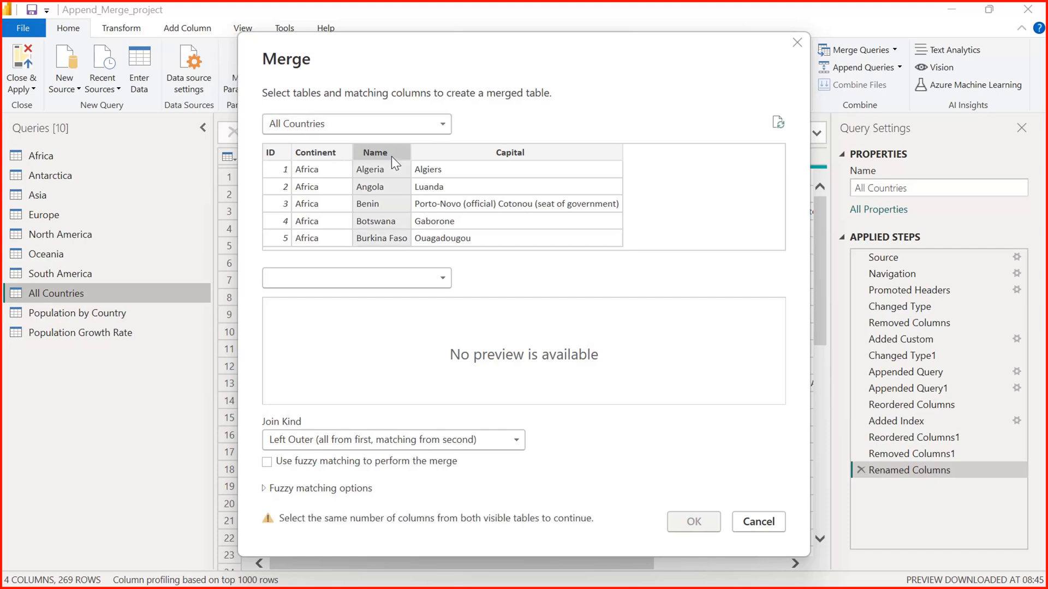
# - Merge in Population by Country, matching on its Country column with a Left Outer join
pyautogui.click(444, 279)
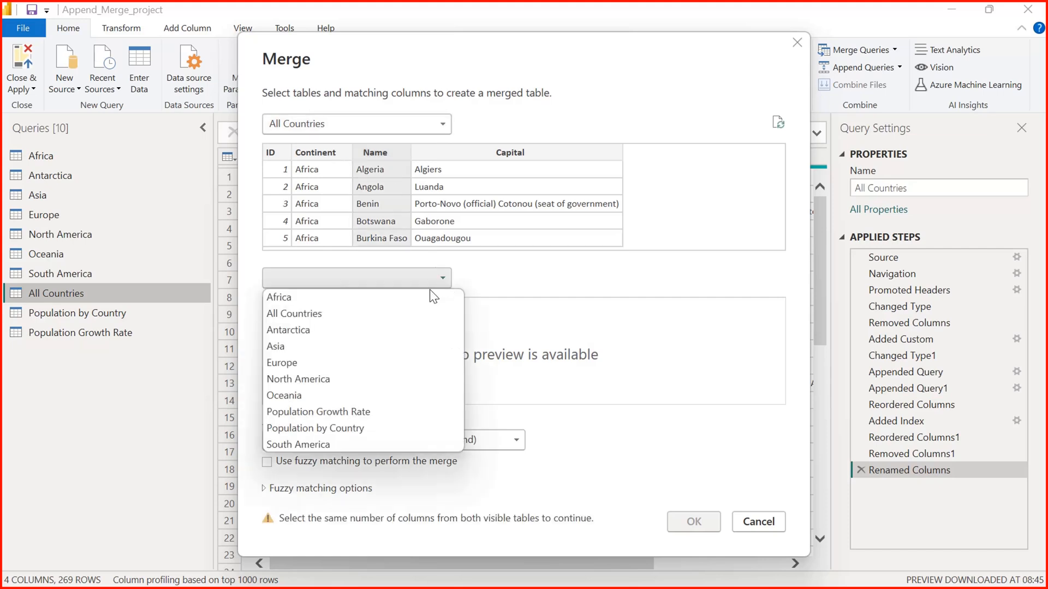
pyautogui.click(346, 428)
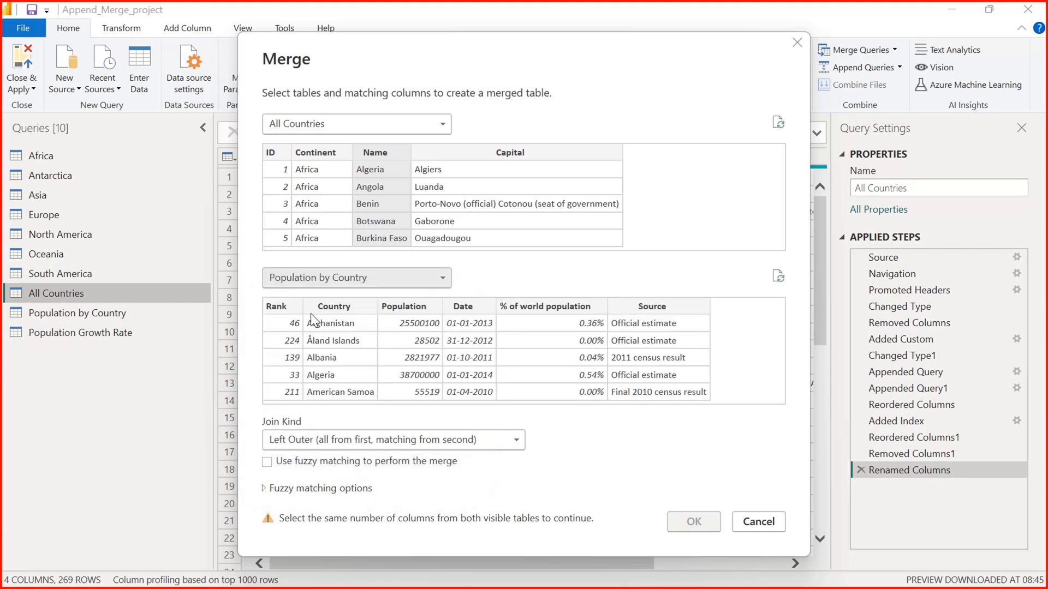
pyautogui.click(336, 307)
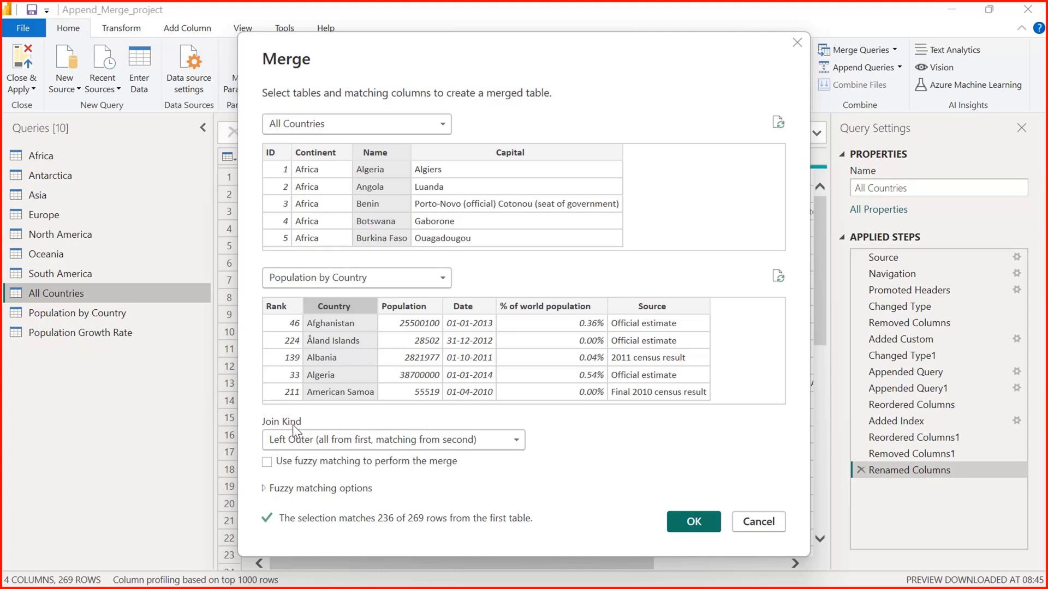
pyautogui.click(418, 437)
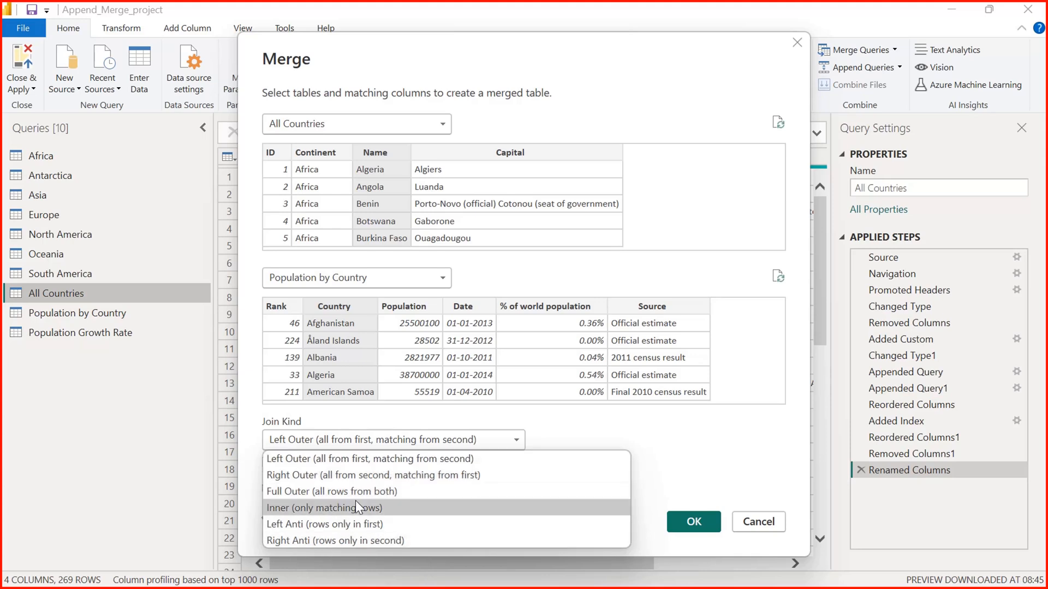
pyautogui.click(542, 424)
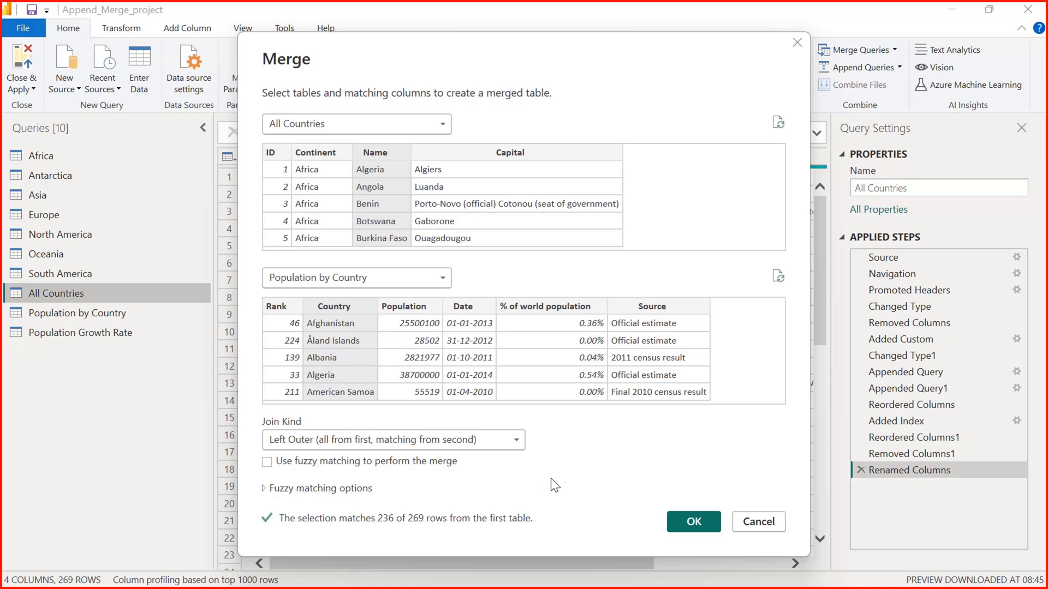
pyautogui.click(694, 523)
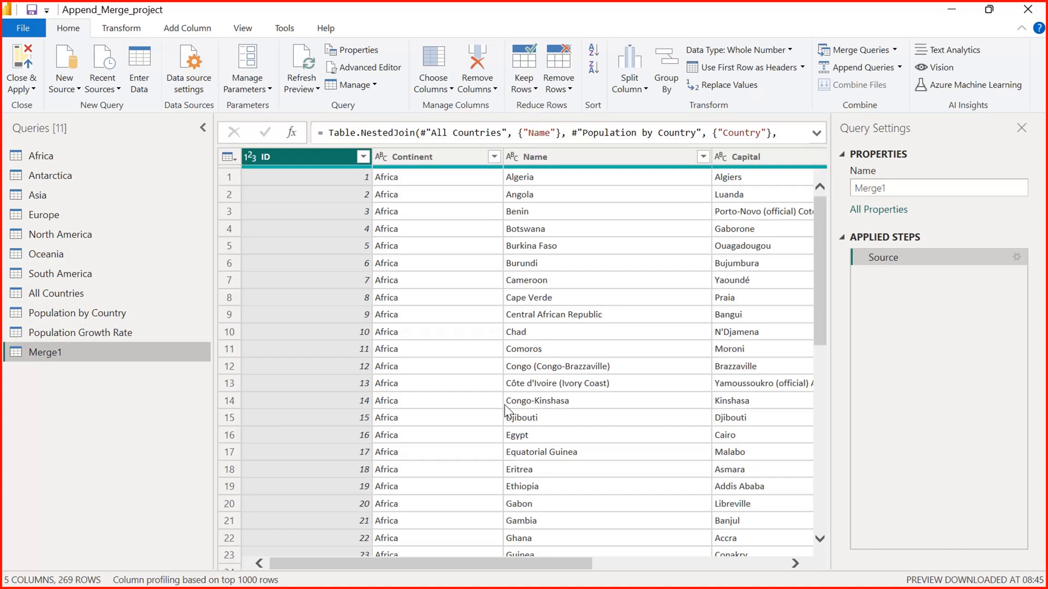
# - Expand the merged Population by Country column to Population, Date and % of world population, keeping the original column name as prefix
pyautogui.moveTo(419, 561); pyautogui.dragTo(692, 579)
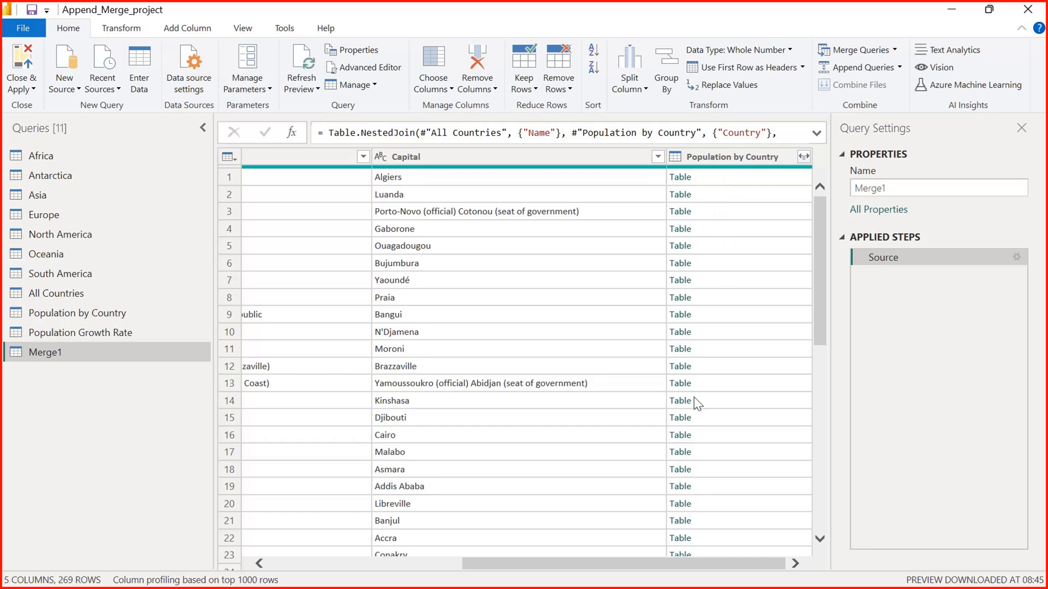
pyautogui.click(803, 157)
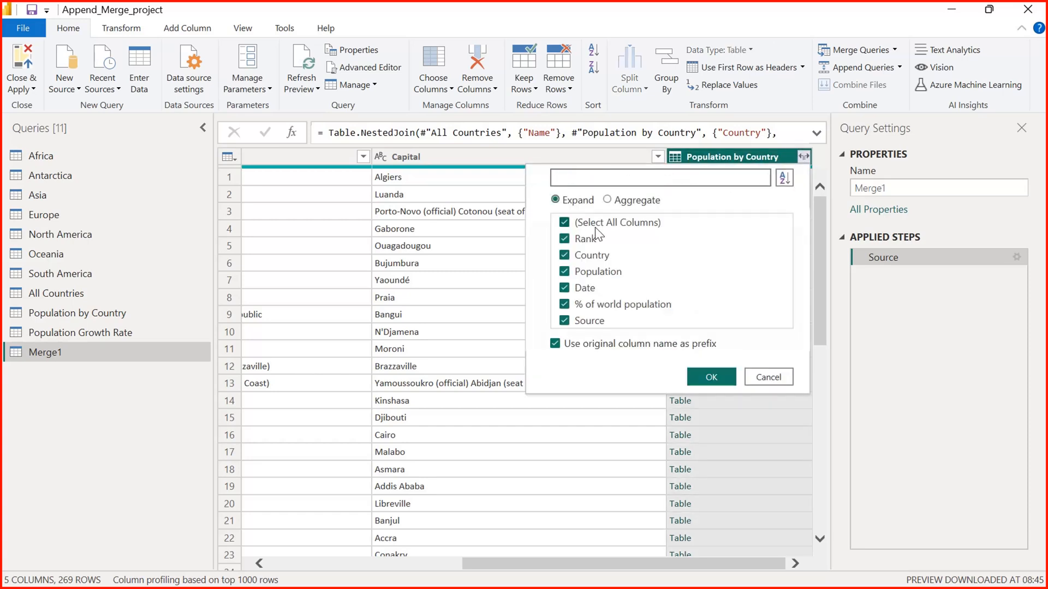
pyautogui.click(590, 222)
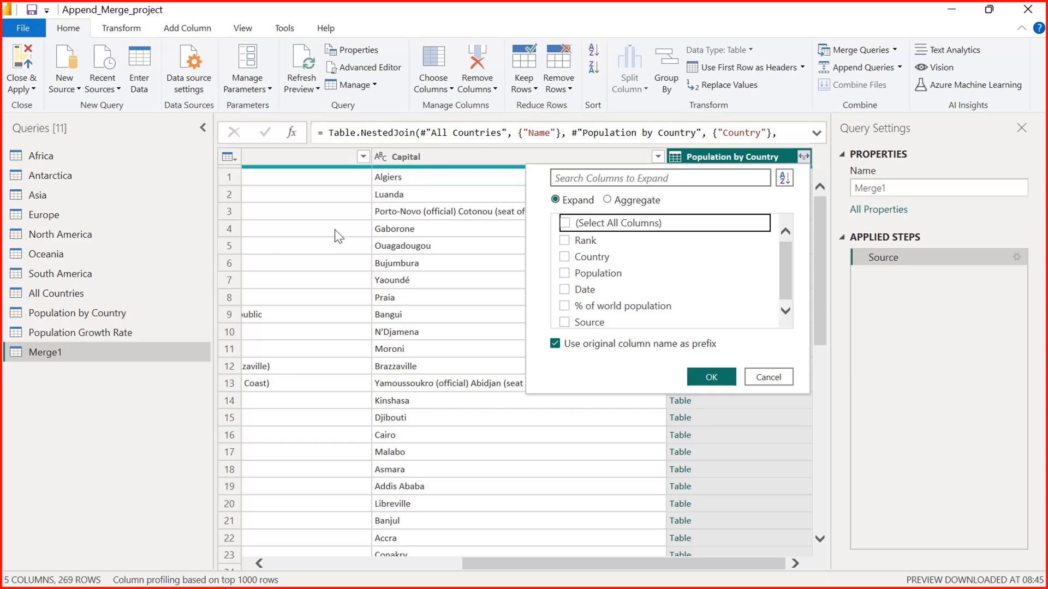
pyautogui.click(565, 274)
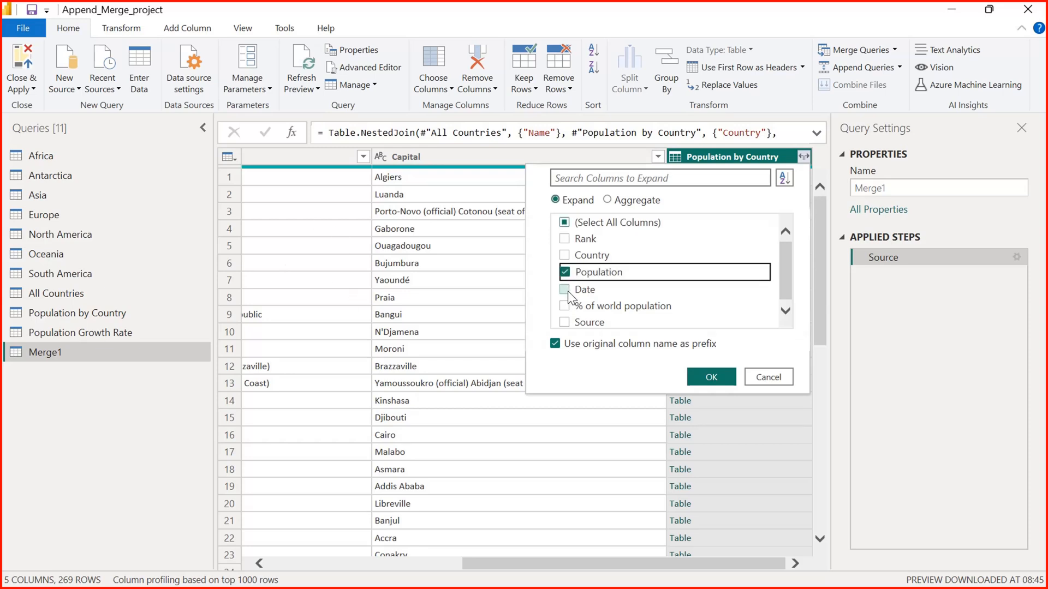
pyautogui.click(566, 290)
pyautogui.click(565, 306)
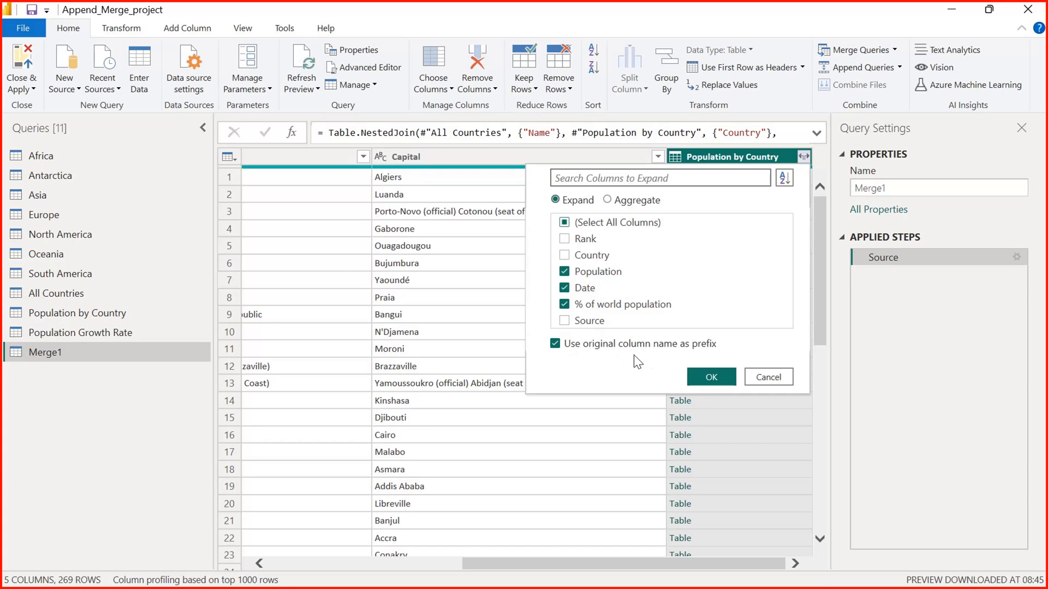
pyautogui.click(710, 377)
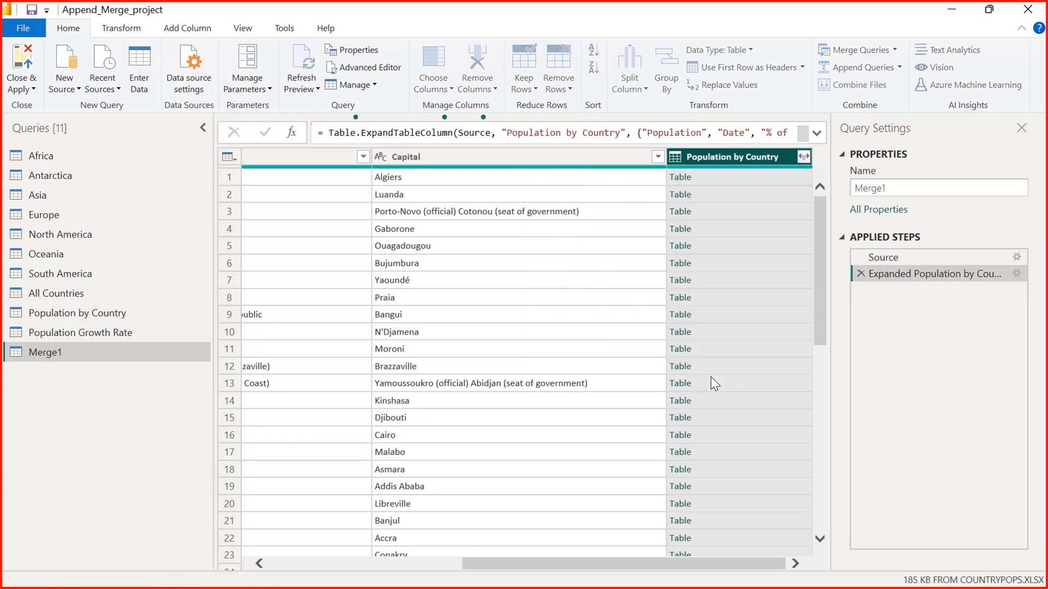
pyautogui.moveTo(573, 561); pyautogui.dragTo(778, 507)
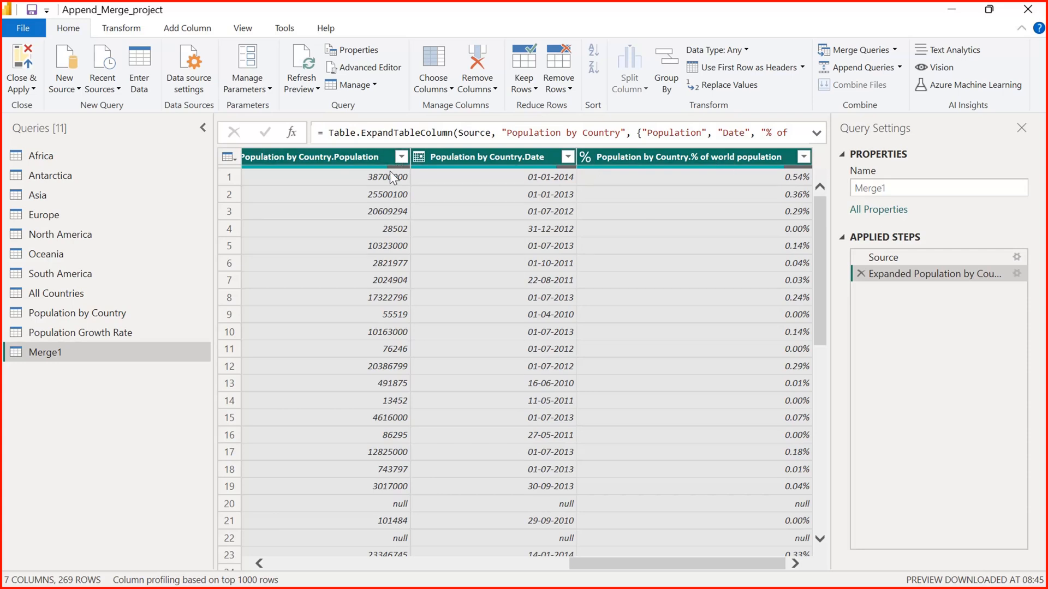
pyautogui.moveTo(629, 567); pyautogui.dragTo(230, 562)
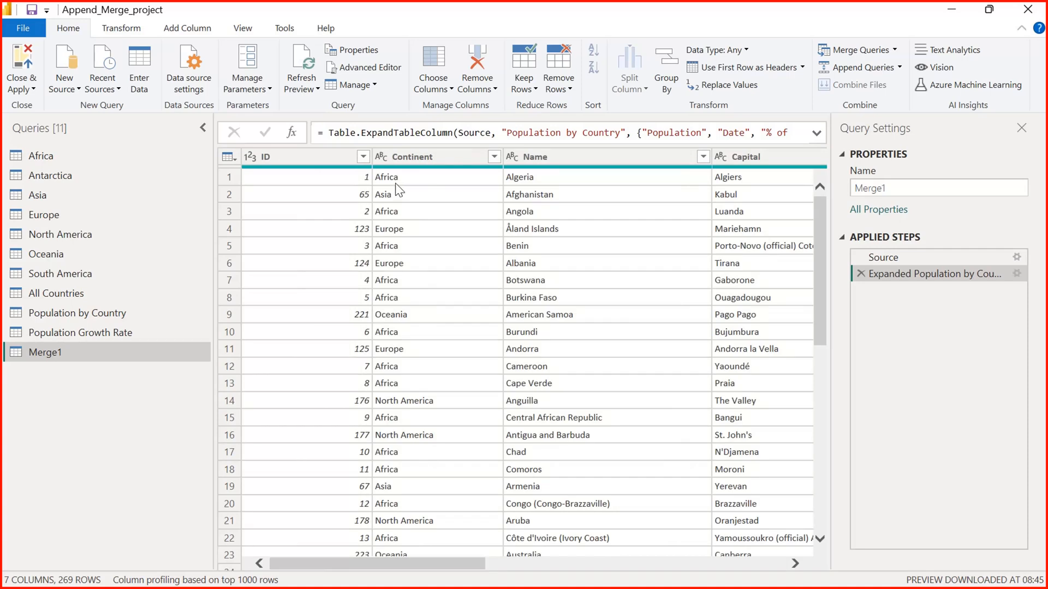
# - Merge Population Growth Rate into the current Merge1 query, matching Name to Country with a Left Outer join
pyautogui.moveTo(393, 565); pyautogui.dragTo(603, 556)
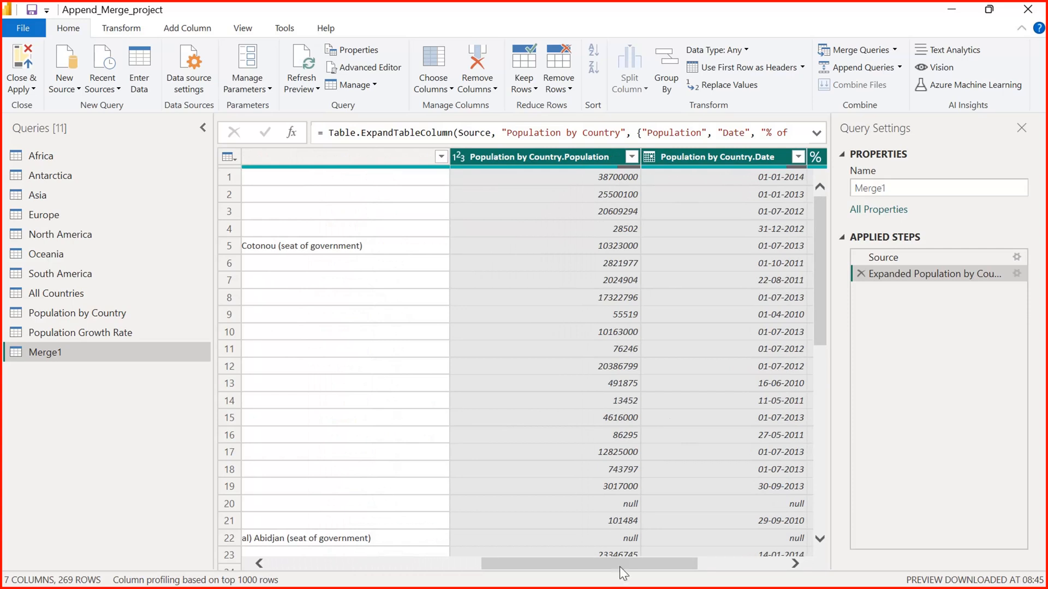
pyautogui.moveTo(622, 568); pyautogui.dragTo(695, 562)
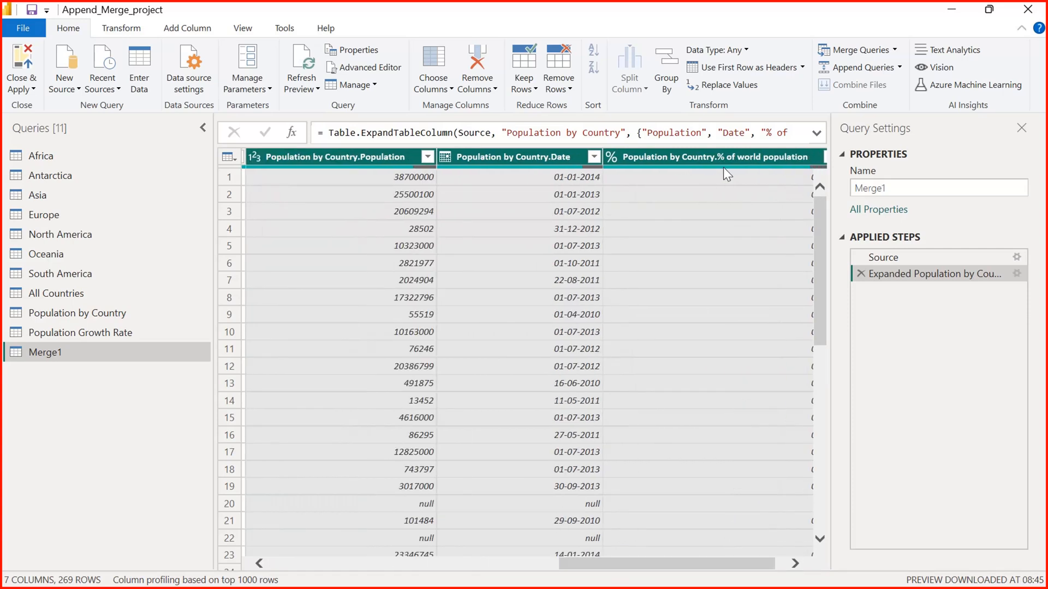
pyautogui.moveTo(662, 560); pyautogui.dragTo(345, 542)
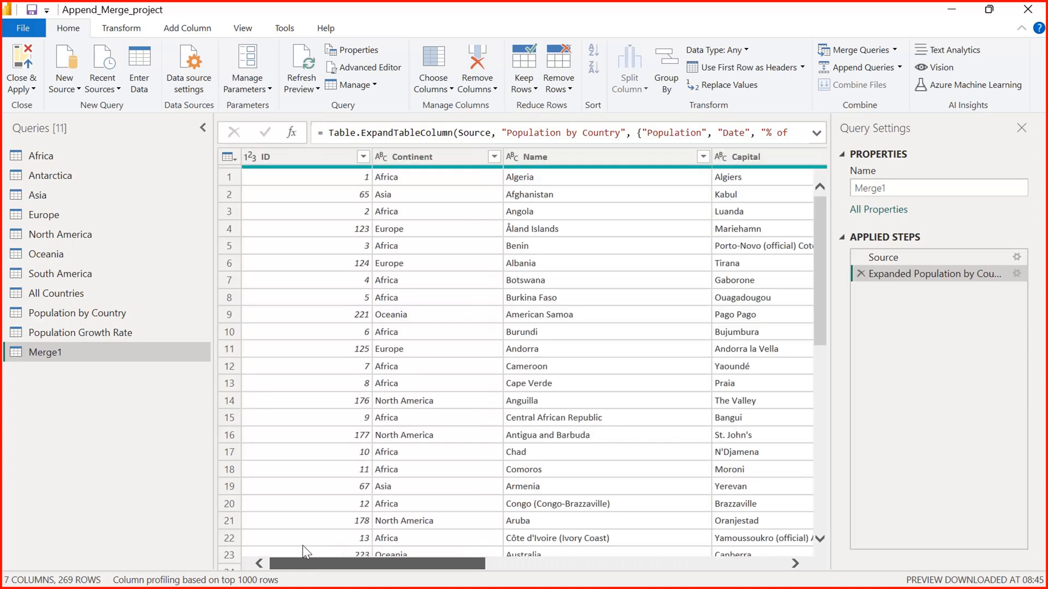
pyautogui.moveTo(303, 545); pyautogui.dragTo(689, 525)
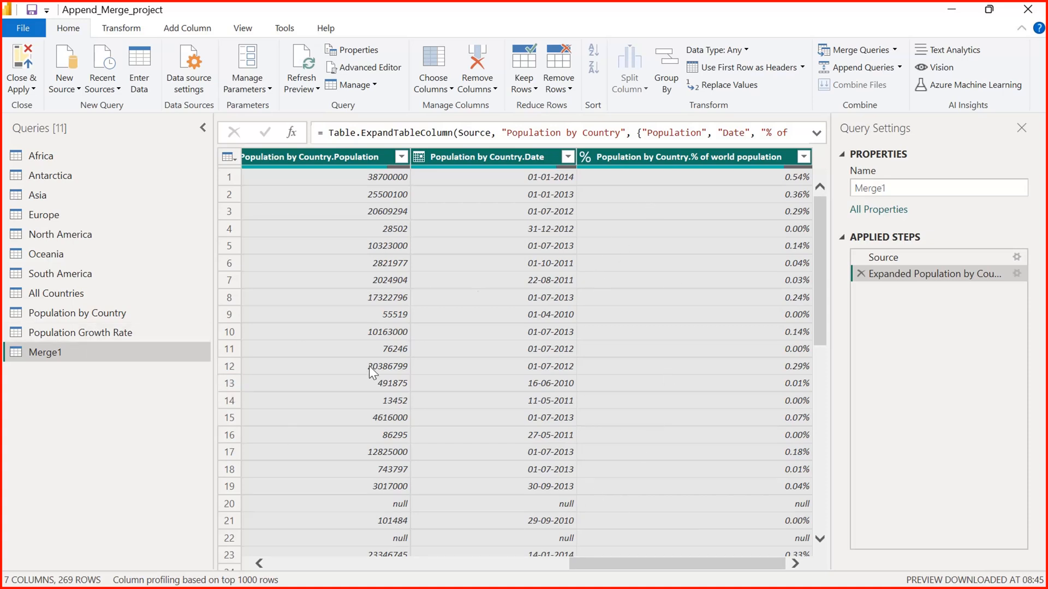
pyautogui.click(894, 50)
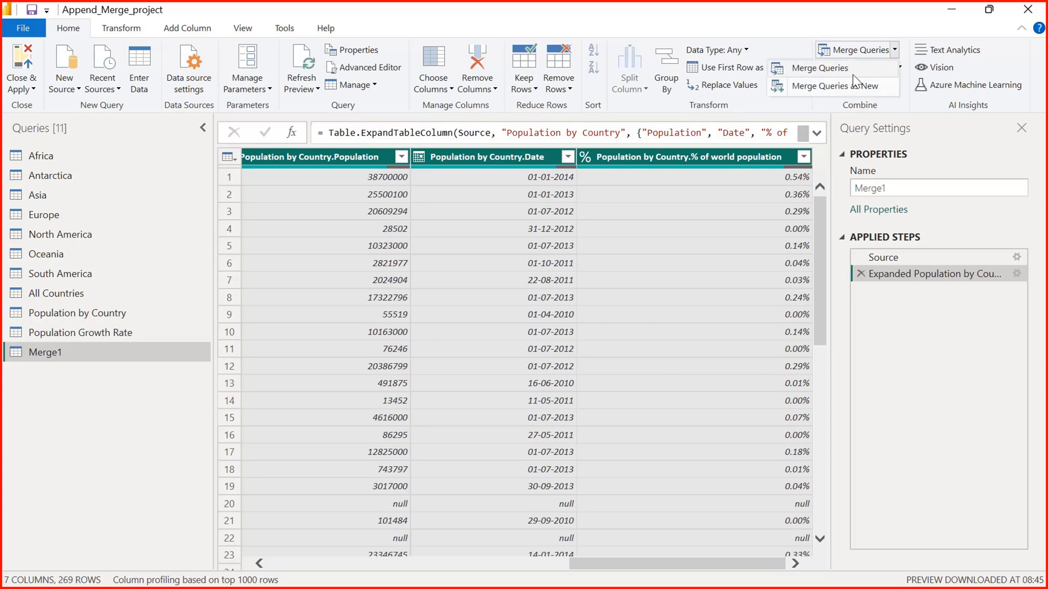
pyautogui.click(856, 71)
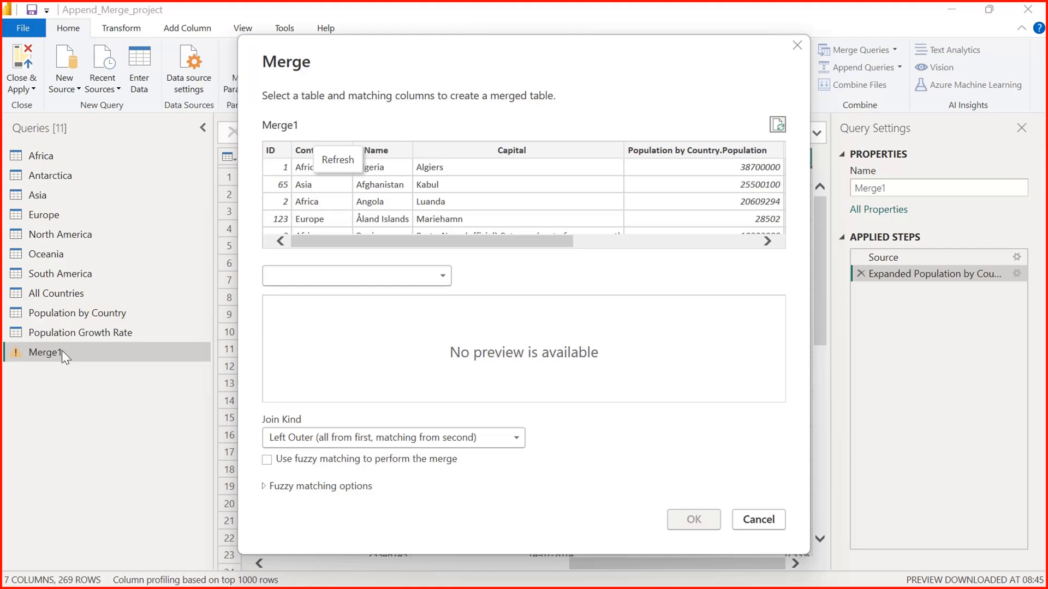
pyautogui.click(303, 151)
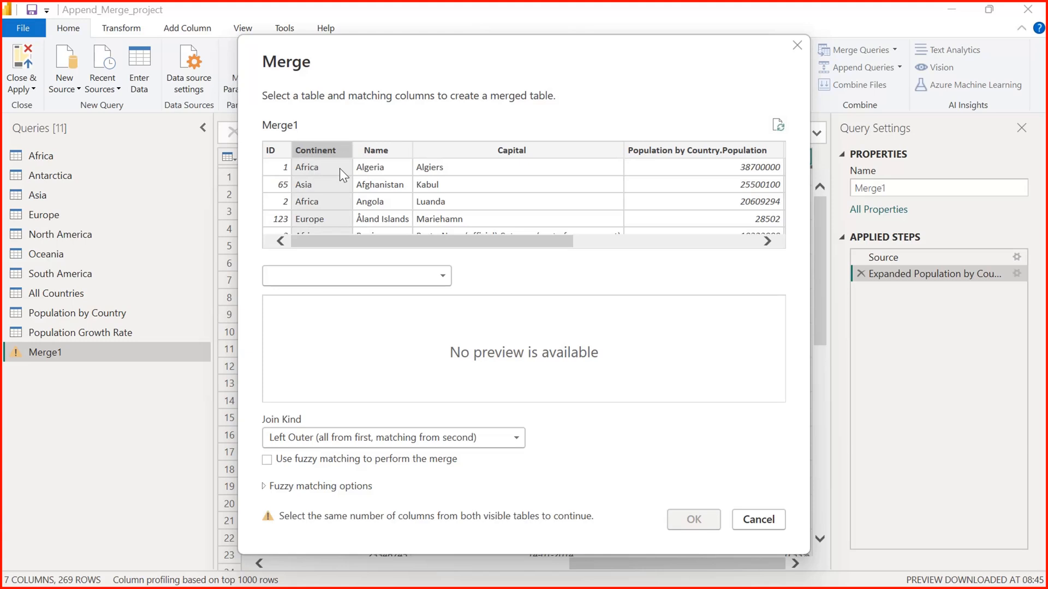
pyautogui.click(386, 148)
pyautogui.click(439, 277)
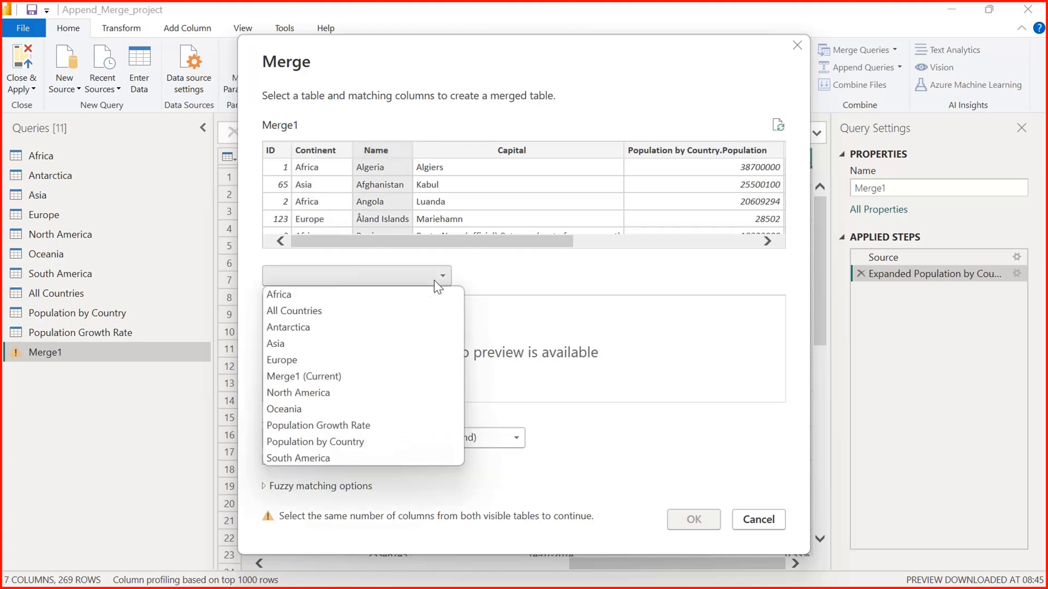
pyautogui.click(349, 426)
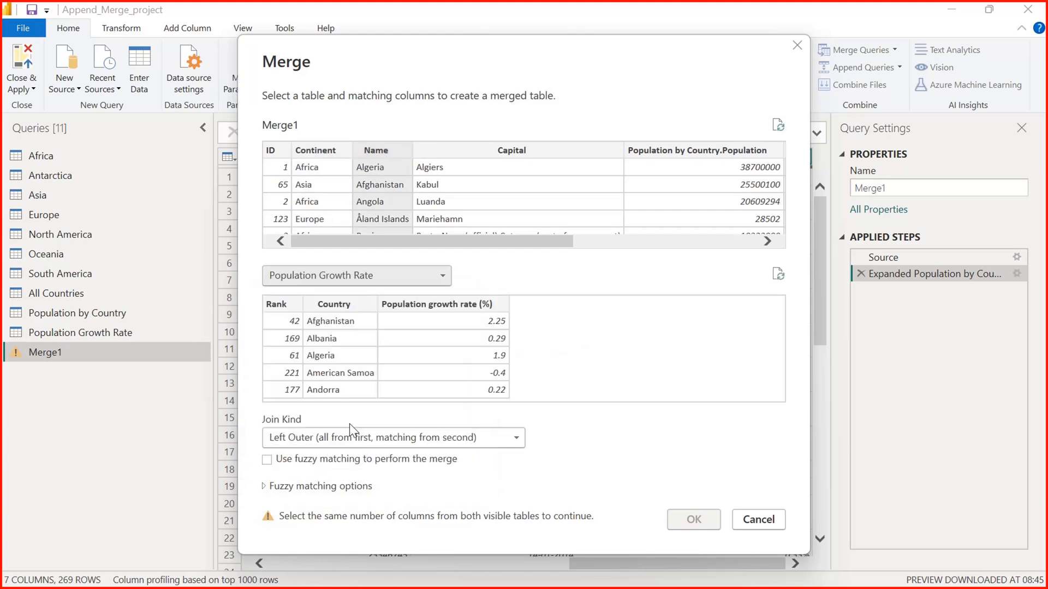
pyautogui.click(345, 308)
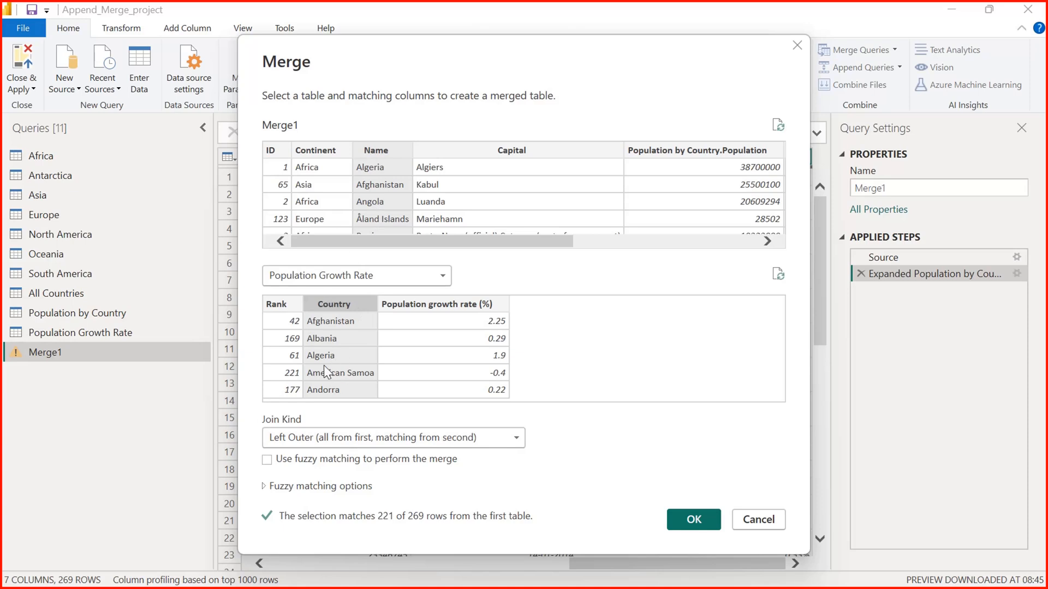
pyautogui.click(697, 523)
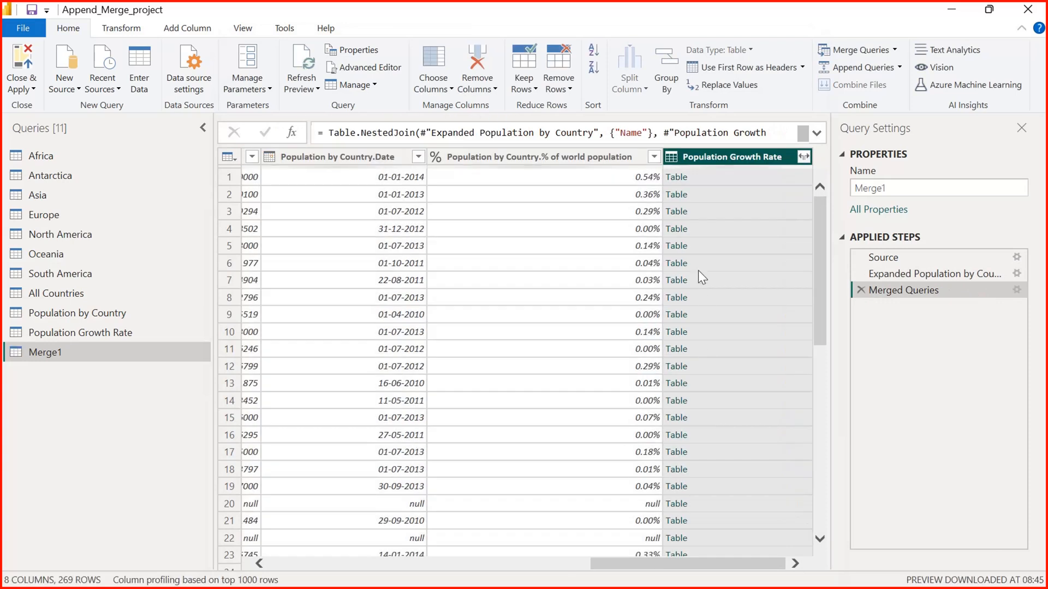
# - Expand the merged Population Growth Rate column to only Population growth rate (%), without the original column name as prefix
pyautogui.click(805, 157)
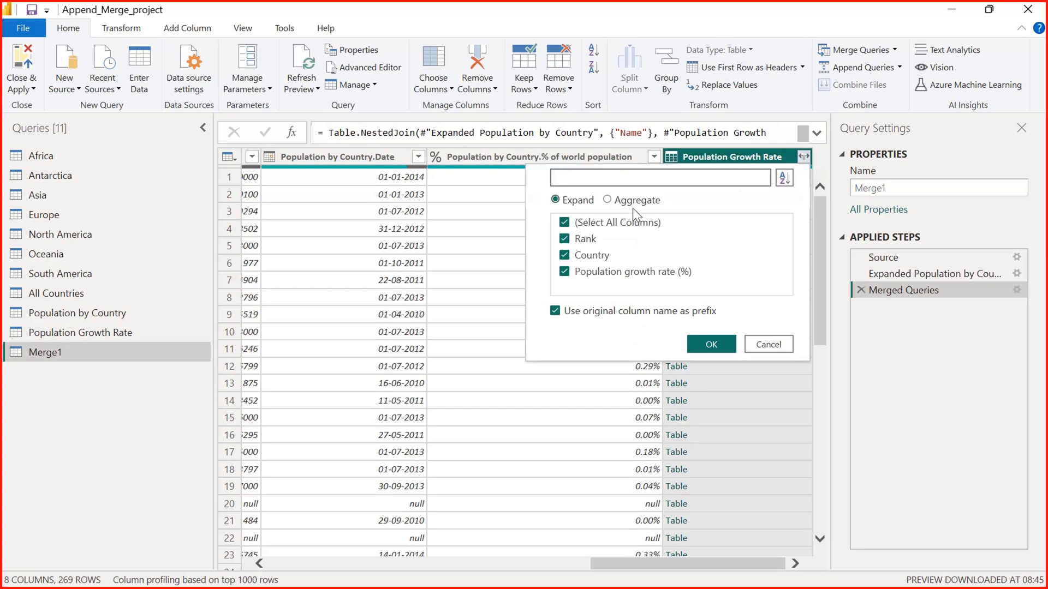
pyautogui.click(565, 222)
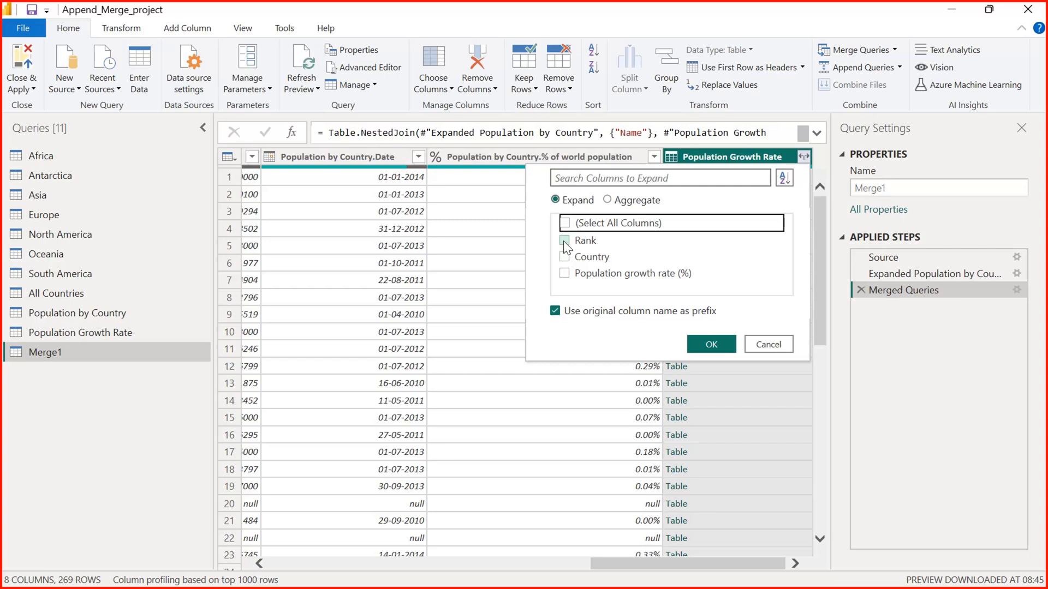
pyautogui.click(565, 272)
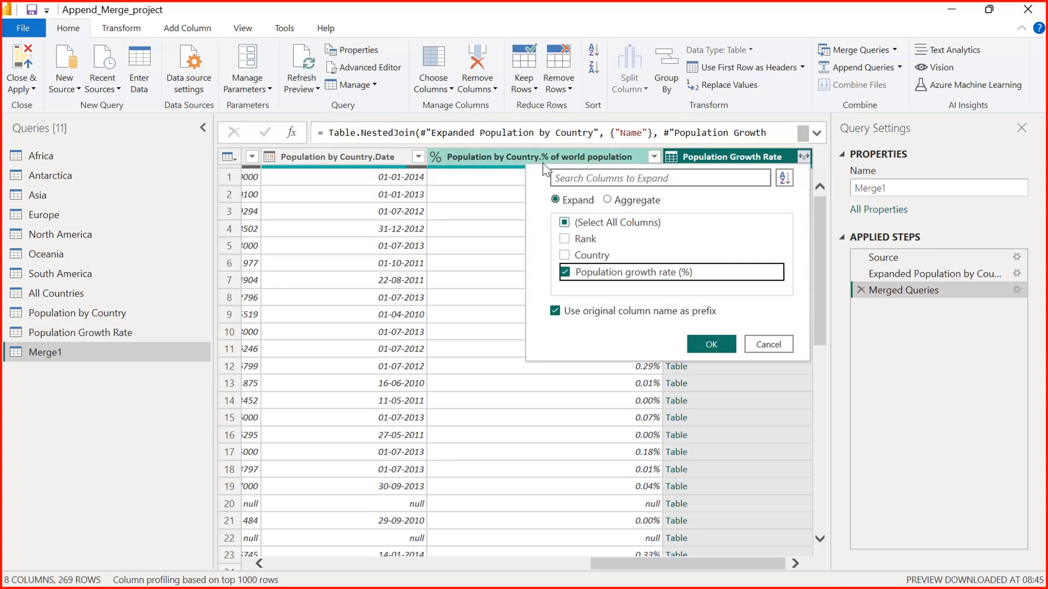
pyautogui.click(556, 311)
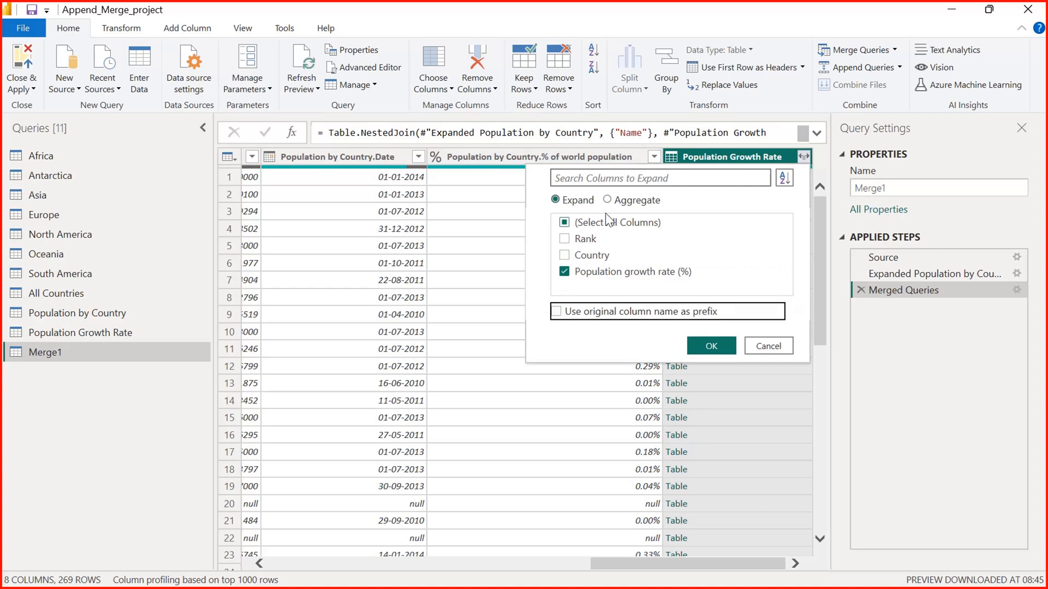
pyautogui.click(711, 346)
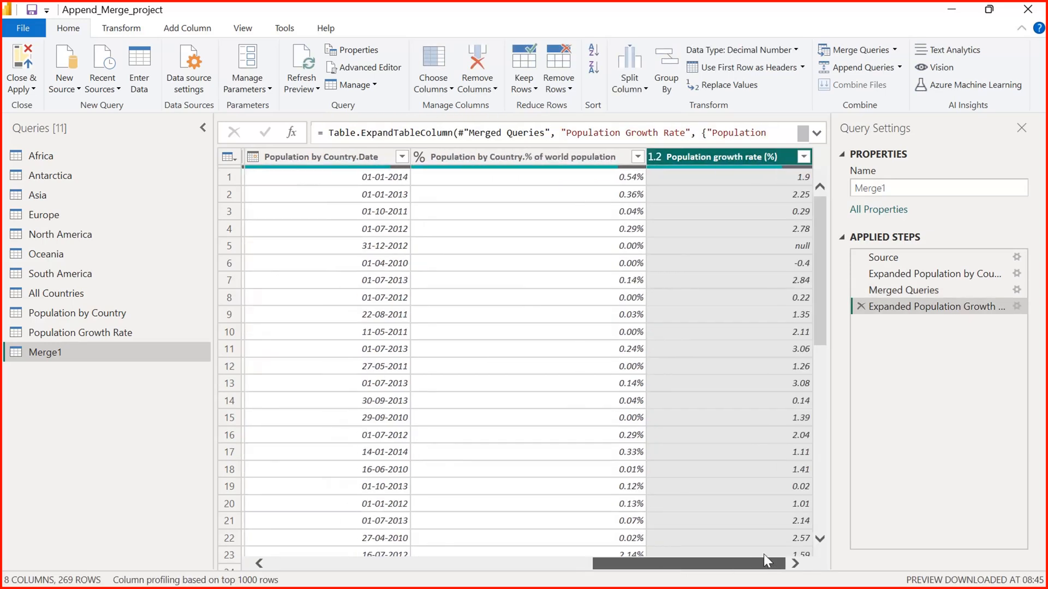
pyautogui.moveTo(764, 554); pyautogui.dragTo(774, 504)
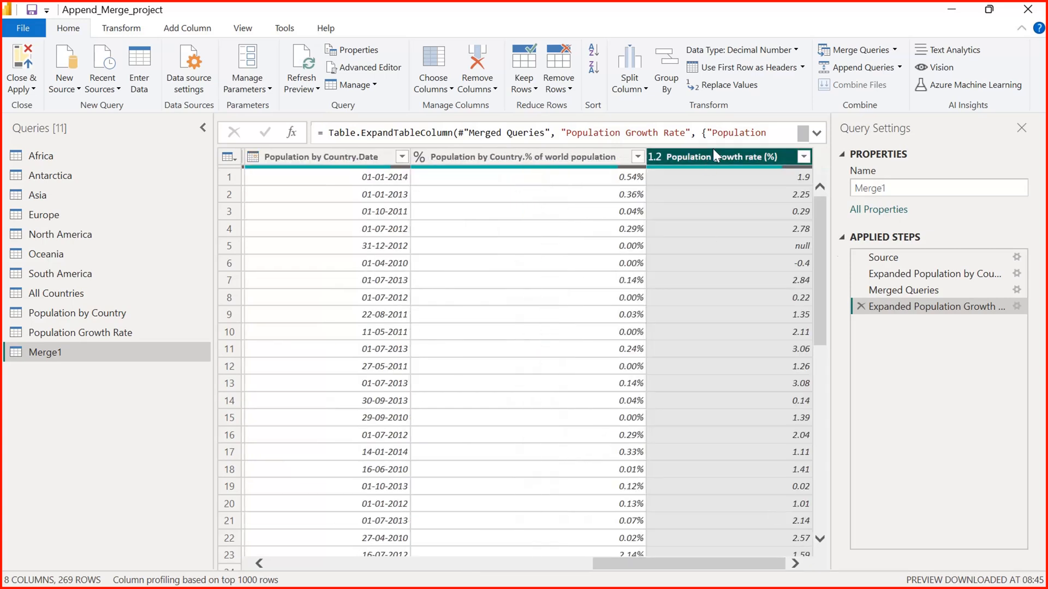
pyautogui.click(903, 290)
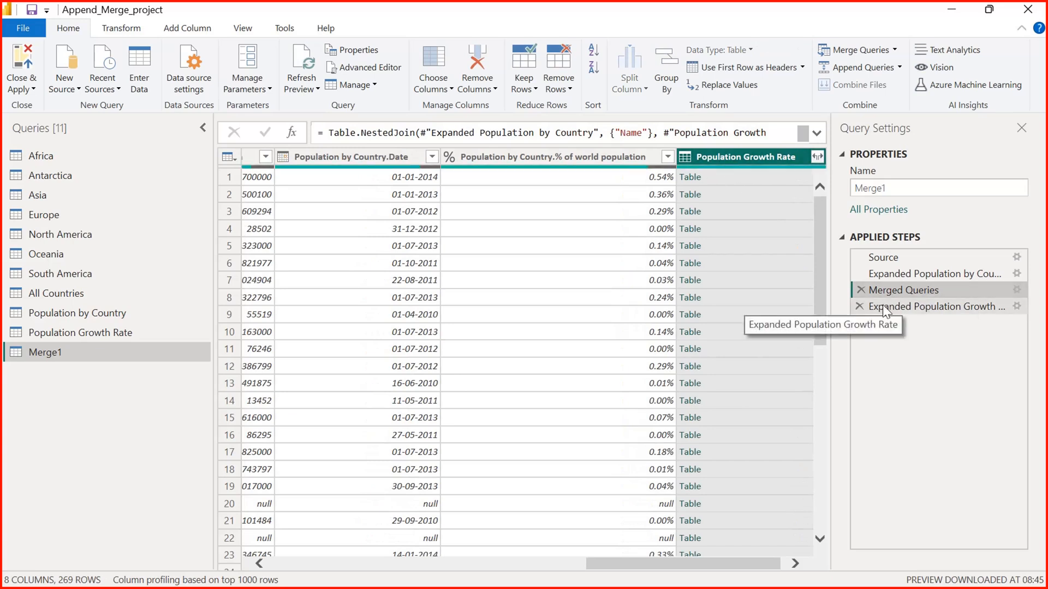
pyautogui.click(928, 307)
# - Rename the Merge1 query to All Countries & Population Data
pyautogui.moveTo(689, 567); pyautogui.dragTo(388, 556)
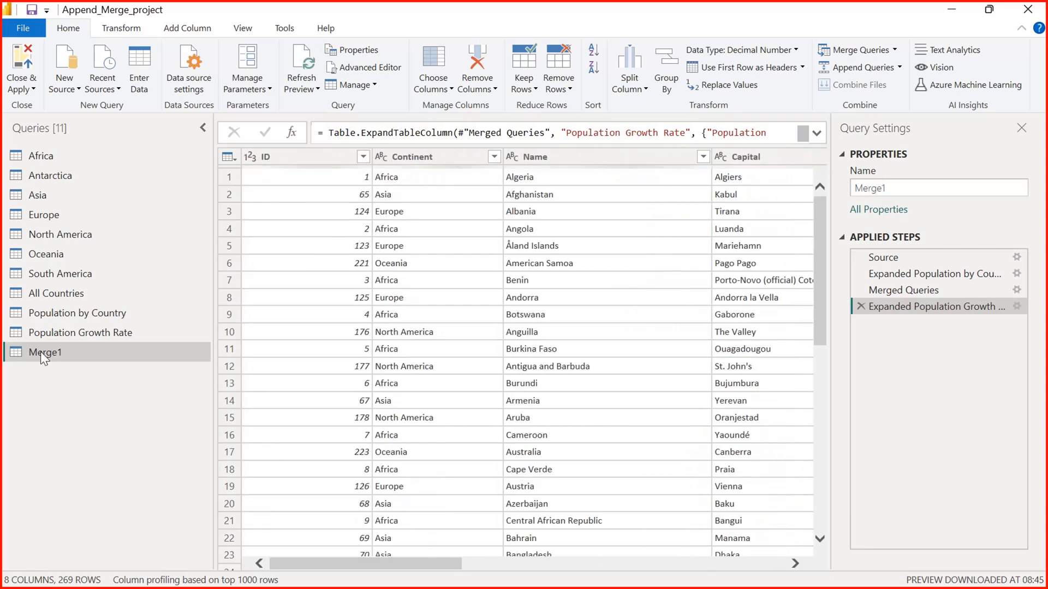
pyautogui.click(895, 190)
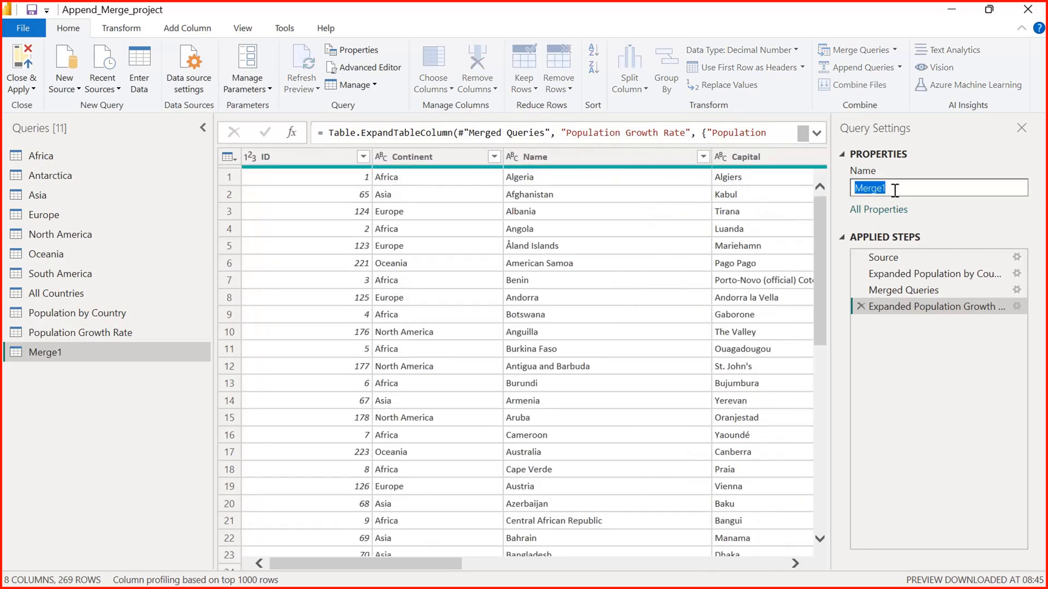
pyautogui.write('All Countries')
pyautogui.write(' & Data')
pyautogui.press('BackSpace')
pyautogui.press('BackSpace')
pyautogui.press('BackSpace')
pyautogui.press('BackSpace')
pyautogui.write('Population ')
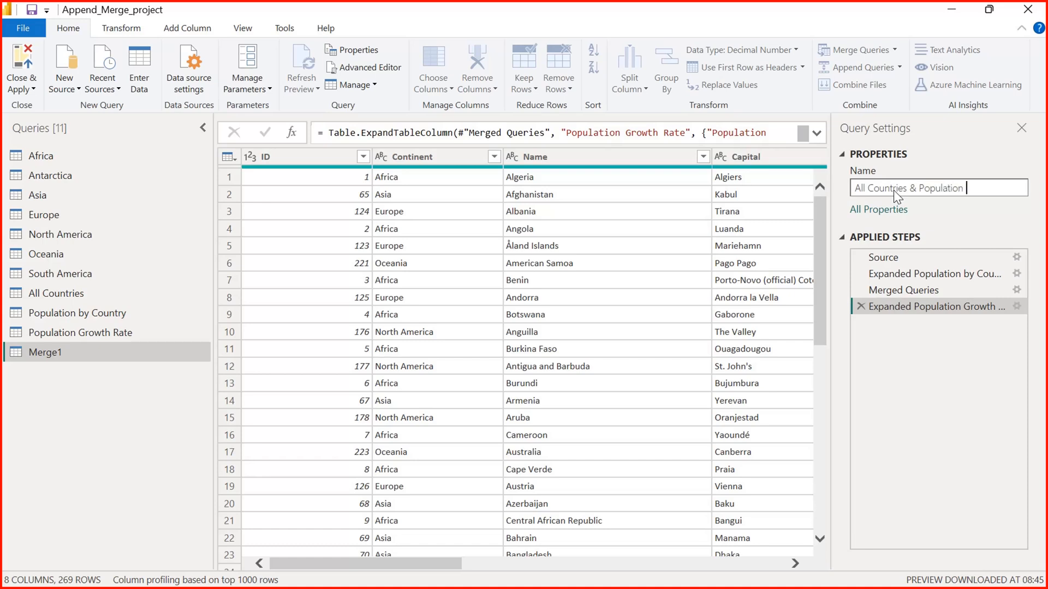
pyautogui.write('Data')
pyautogui.press('Return')
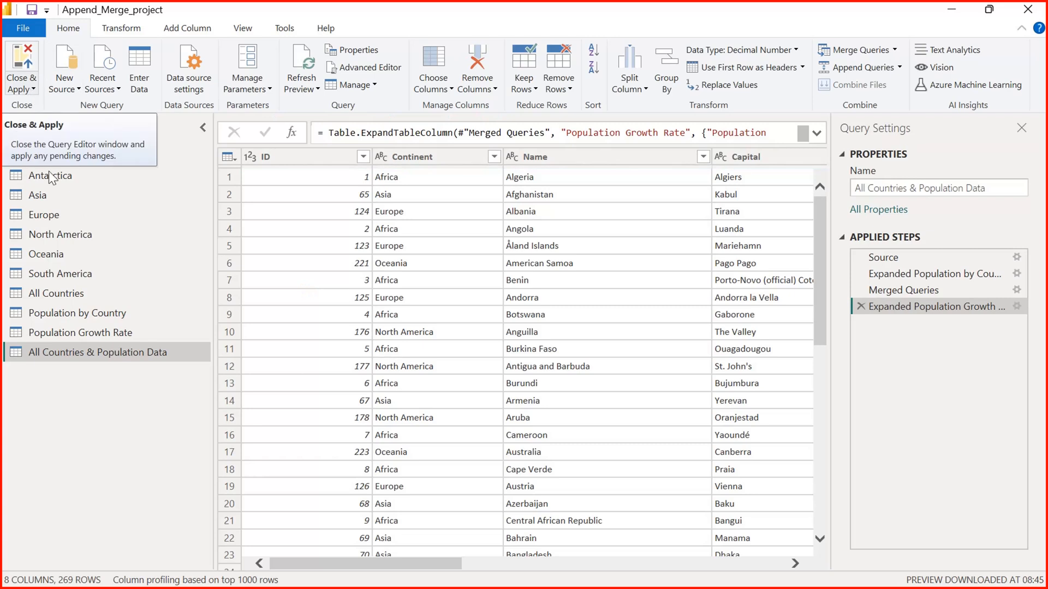
# - Apply the pending query changes, close the Power Query Editor and save the project
pyautogui.click(33, 90)
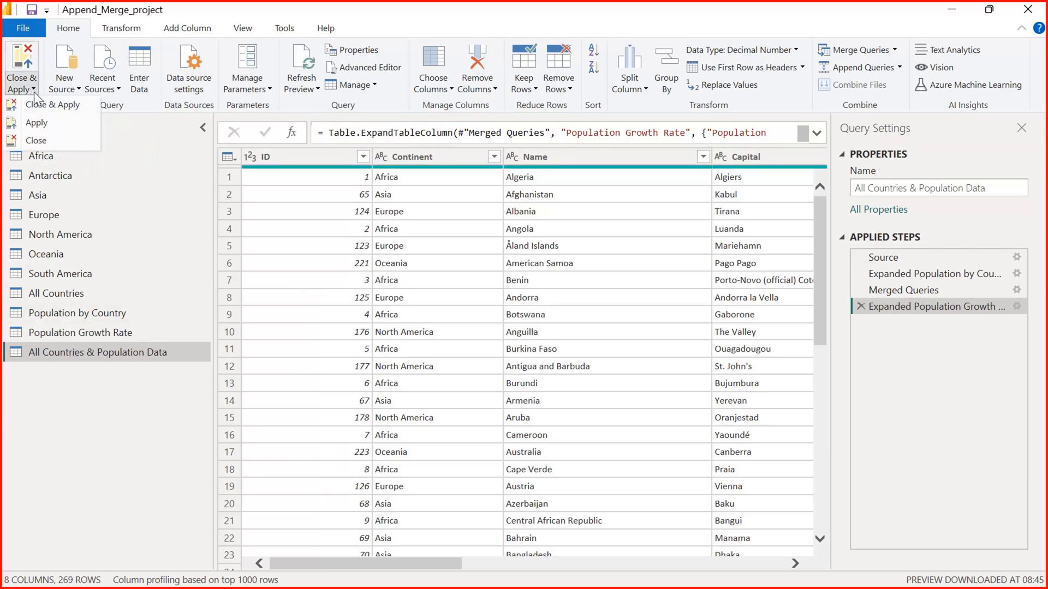
pyautogui.click(43, 104)
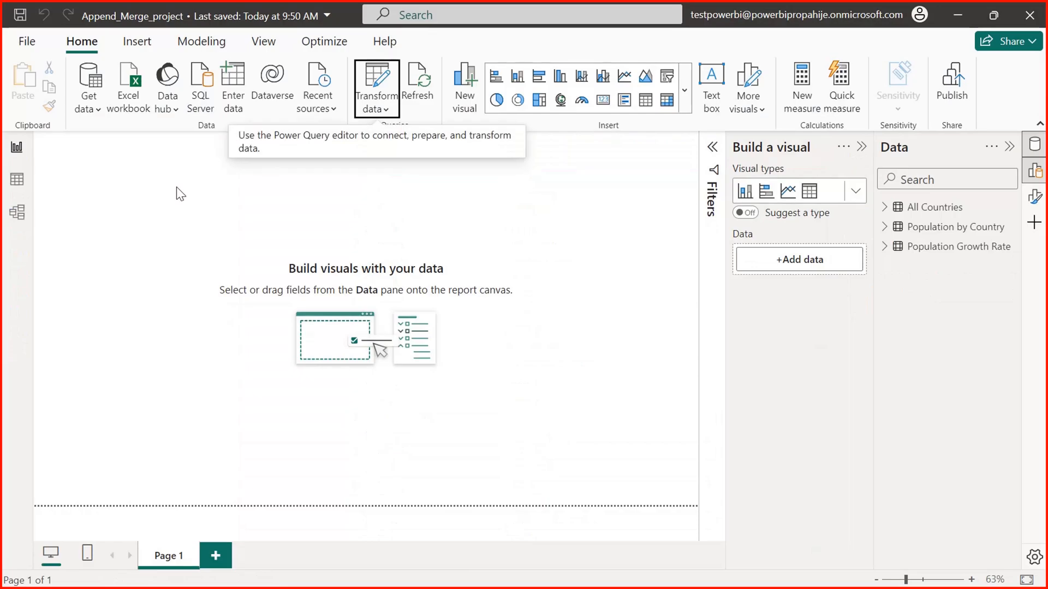
pyautogui.click(20, 18)
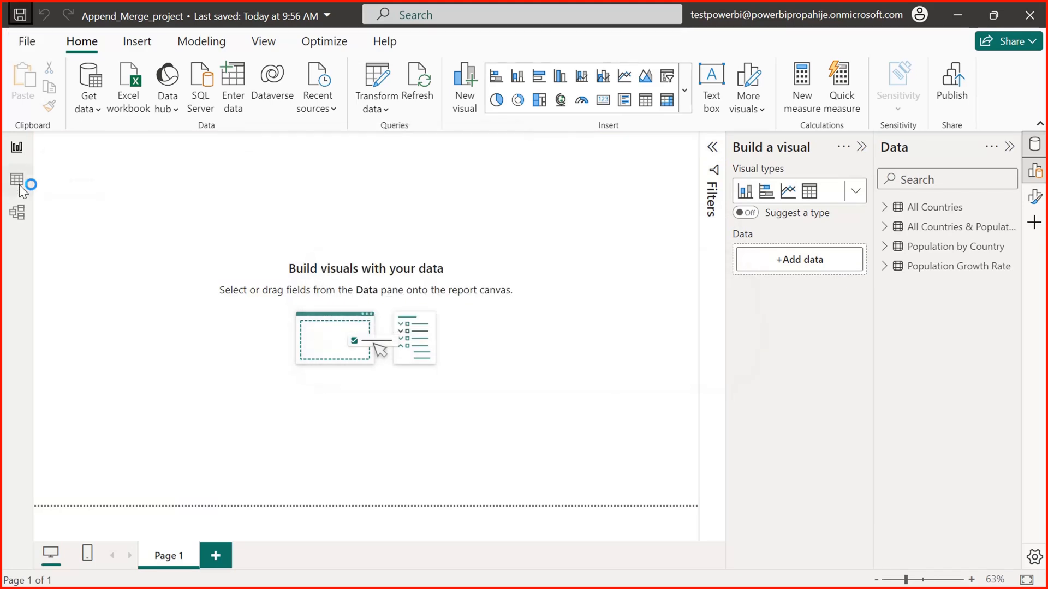
# - Examine the All Countries & Population Data table's columns and the model diagram, and return to the report page
pyautogui.click(18, 183)
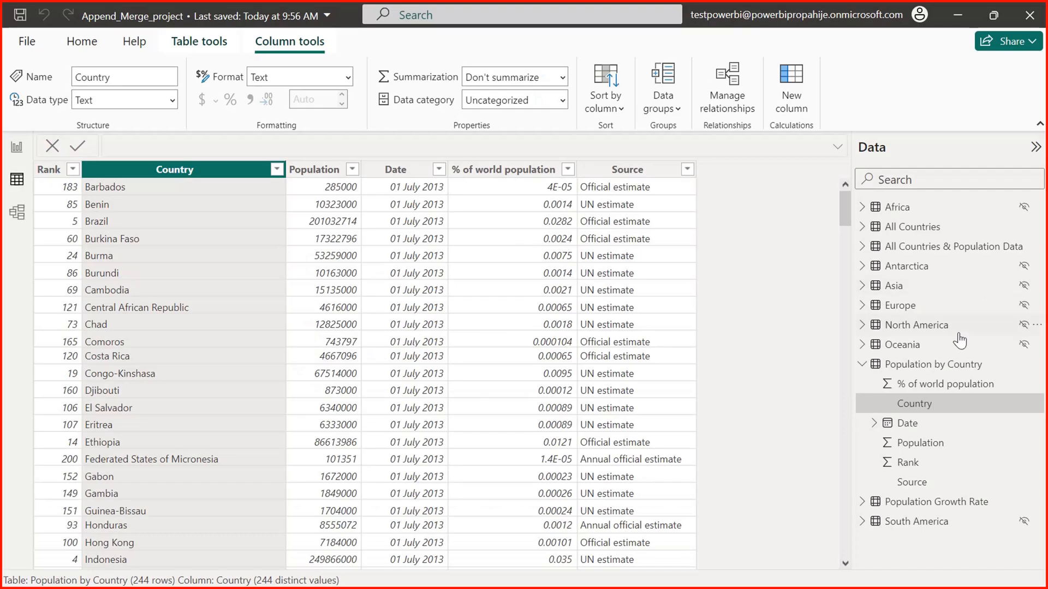
pyautogui.click(930, 250)
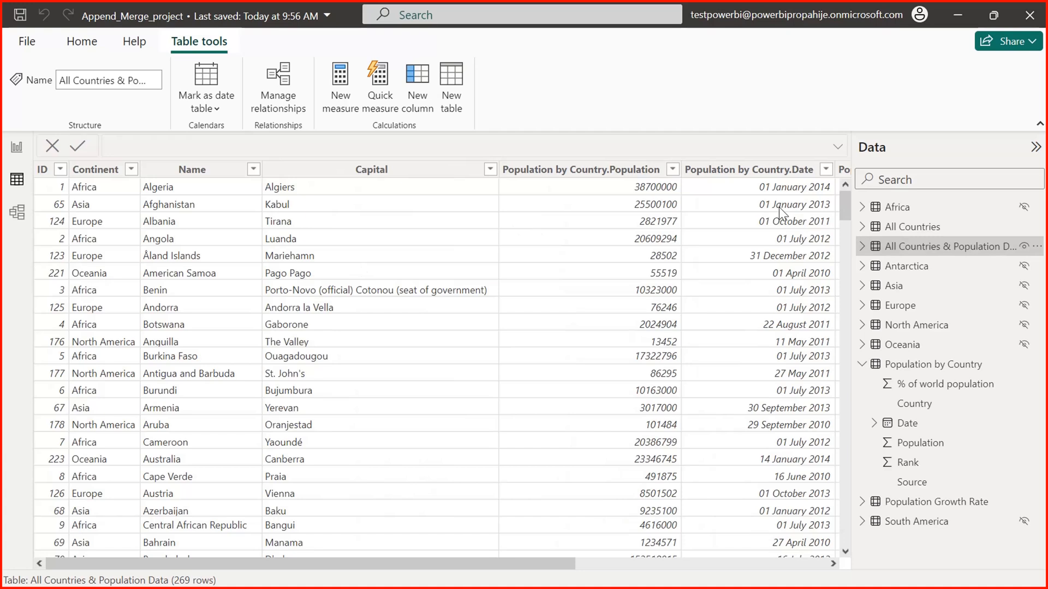
pyautogui.click(605, 565)
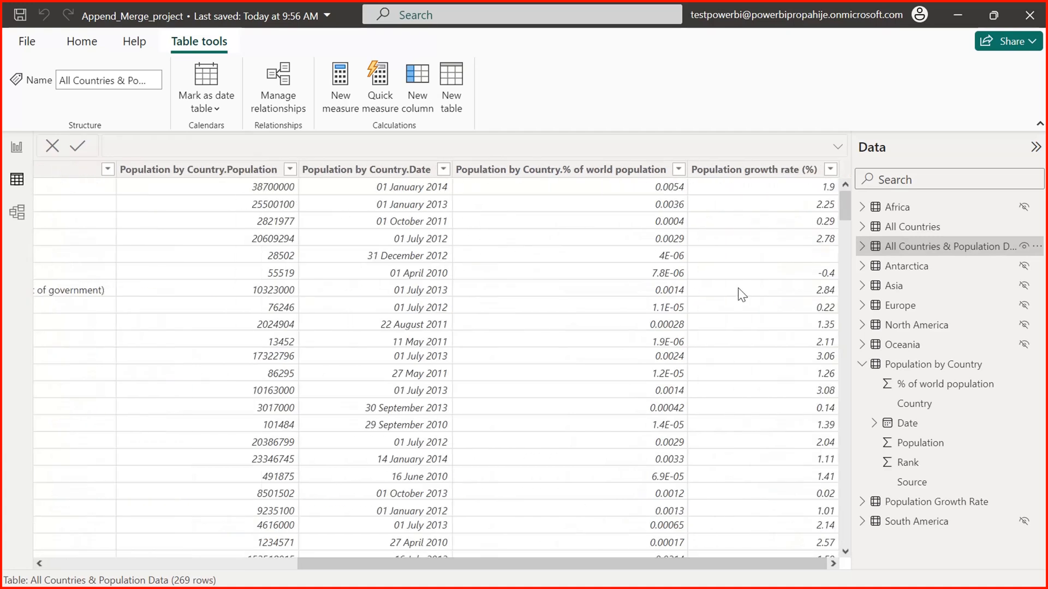
pyautogui.click(18, 212)
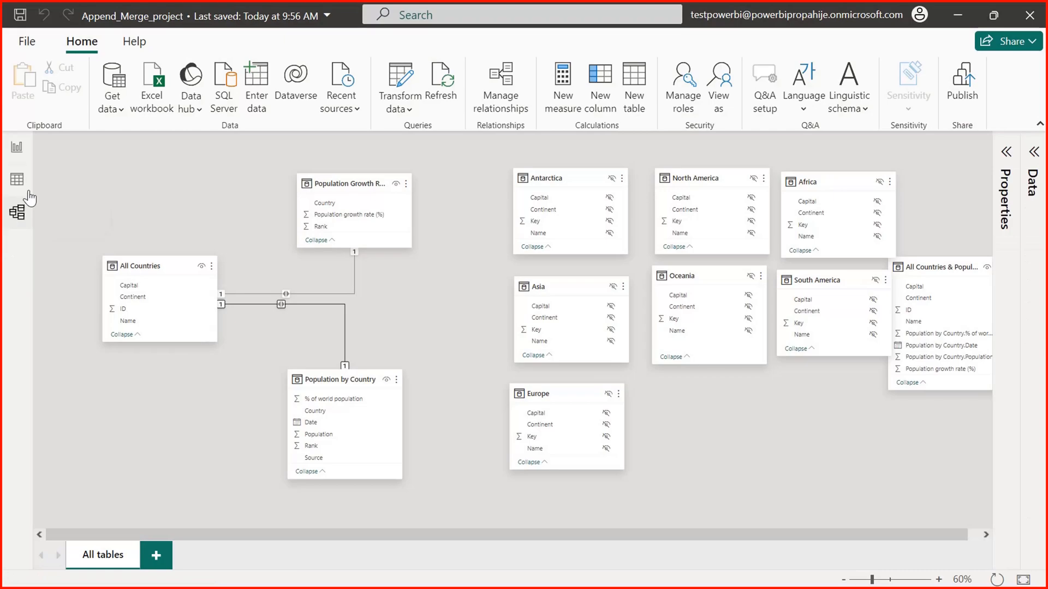
pyautogui.click(20, 151)
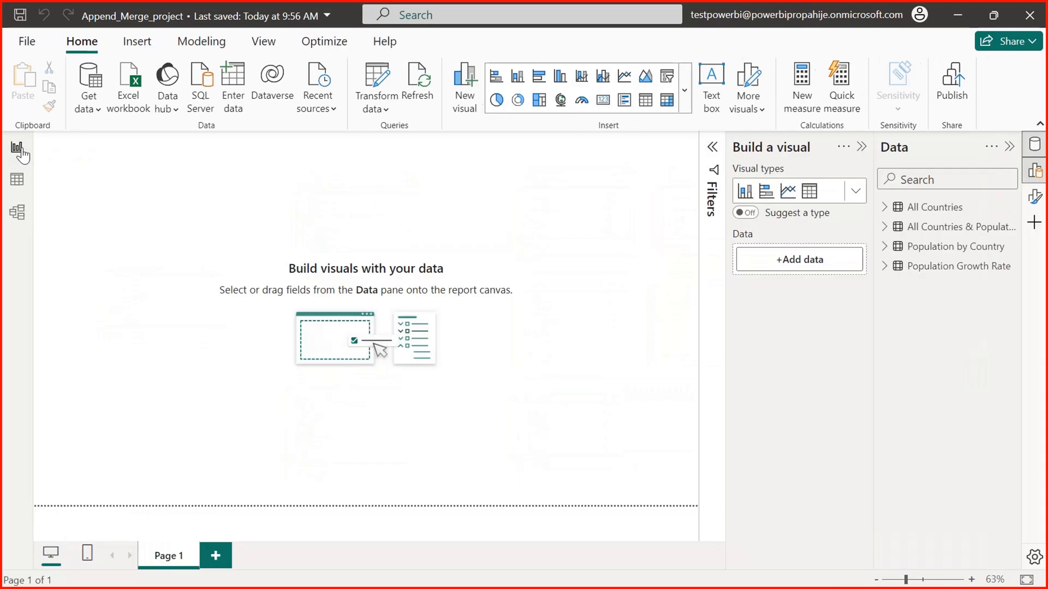